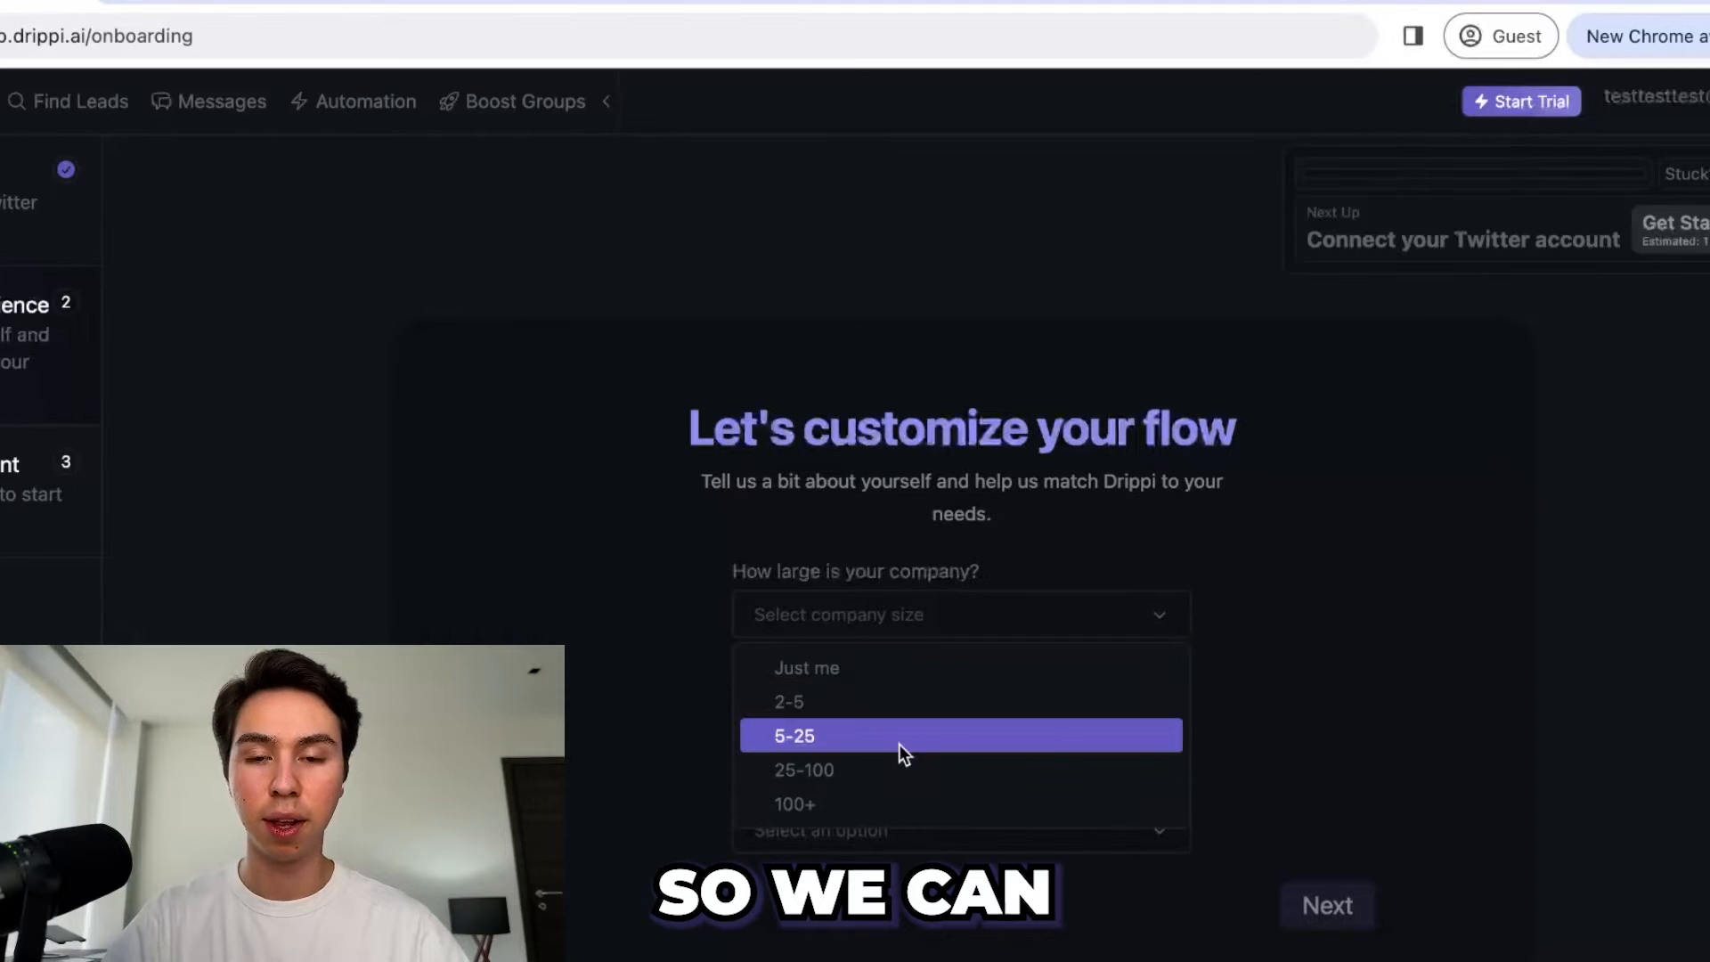
# Step: Complete the onboarding questions with company size 5-25, role Marketing Professional and Twitter as the referral source, and continue
pyautogui.click(910, 733)
pyautogui.click(920, 713)
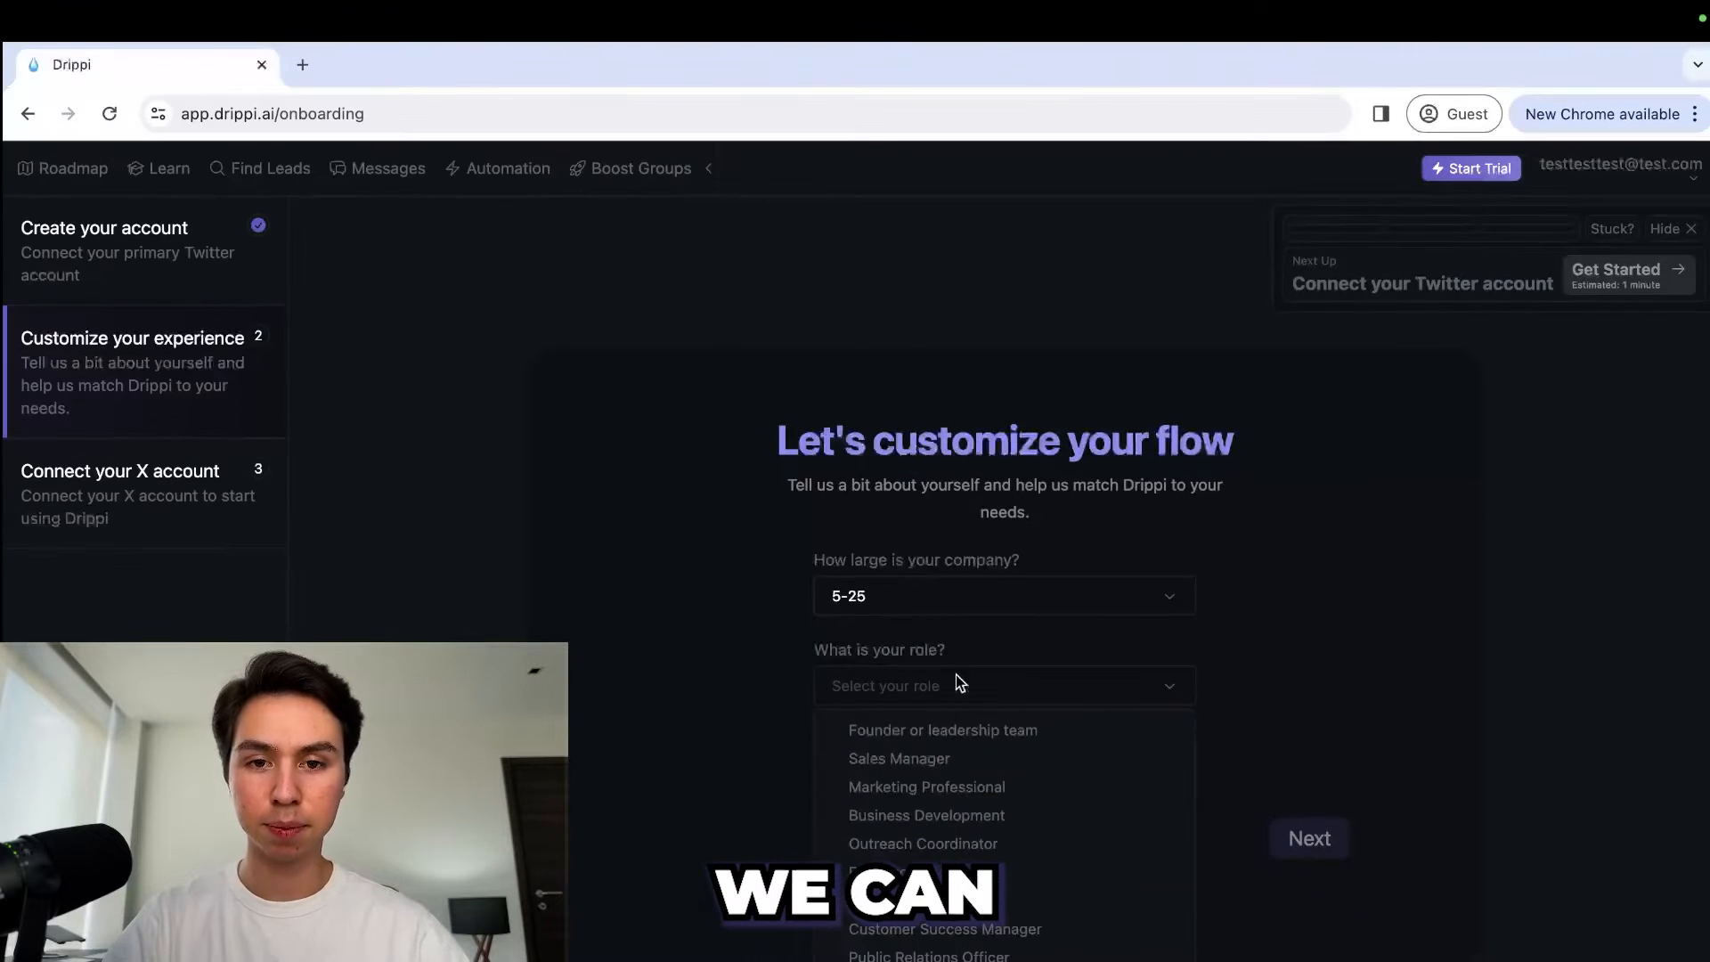
pyautogui.click(918, 813)
pyautogui.click(936, 772)
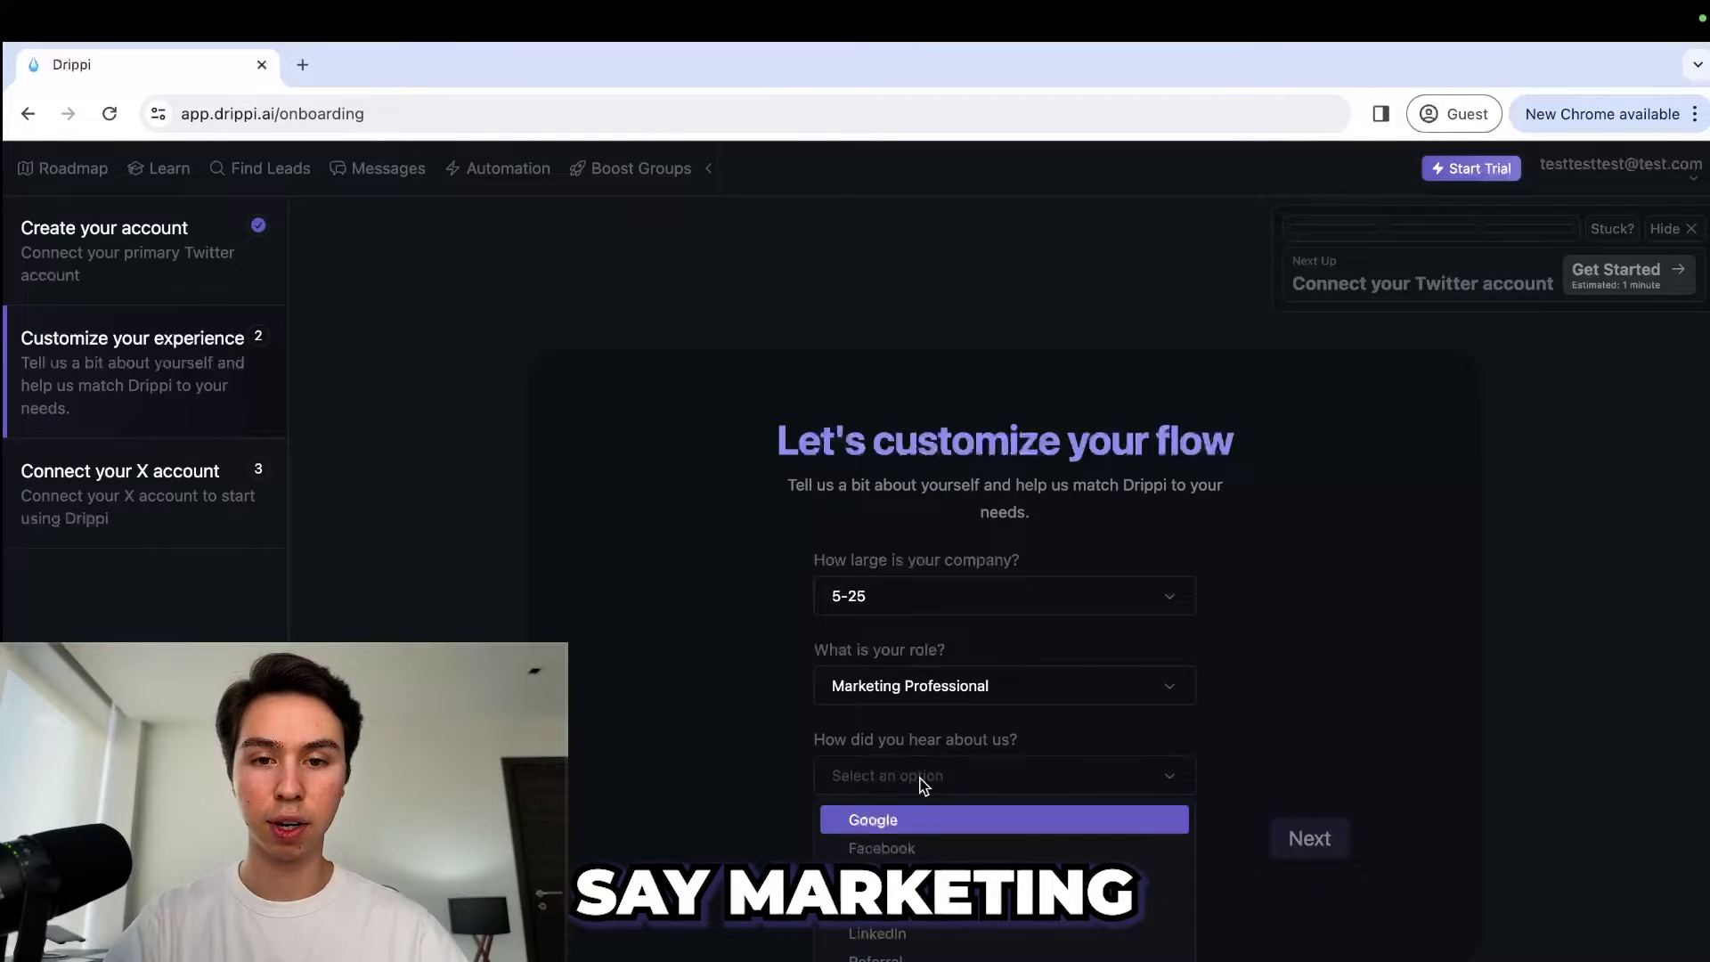
pyautogui.click(918, 933)
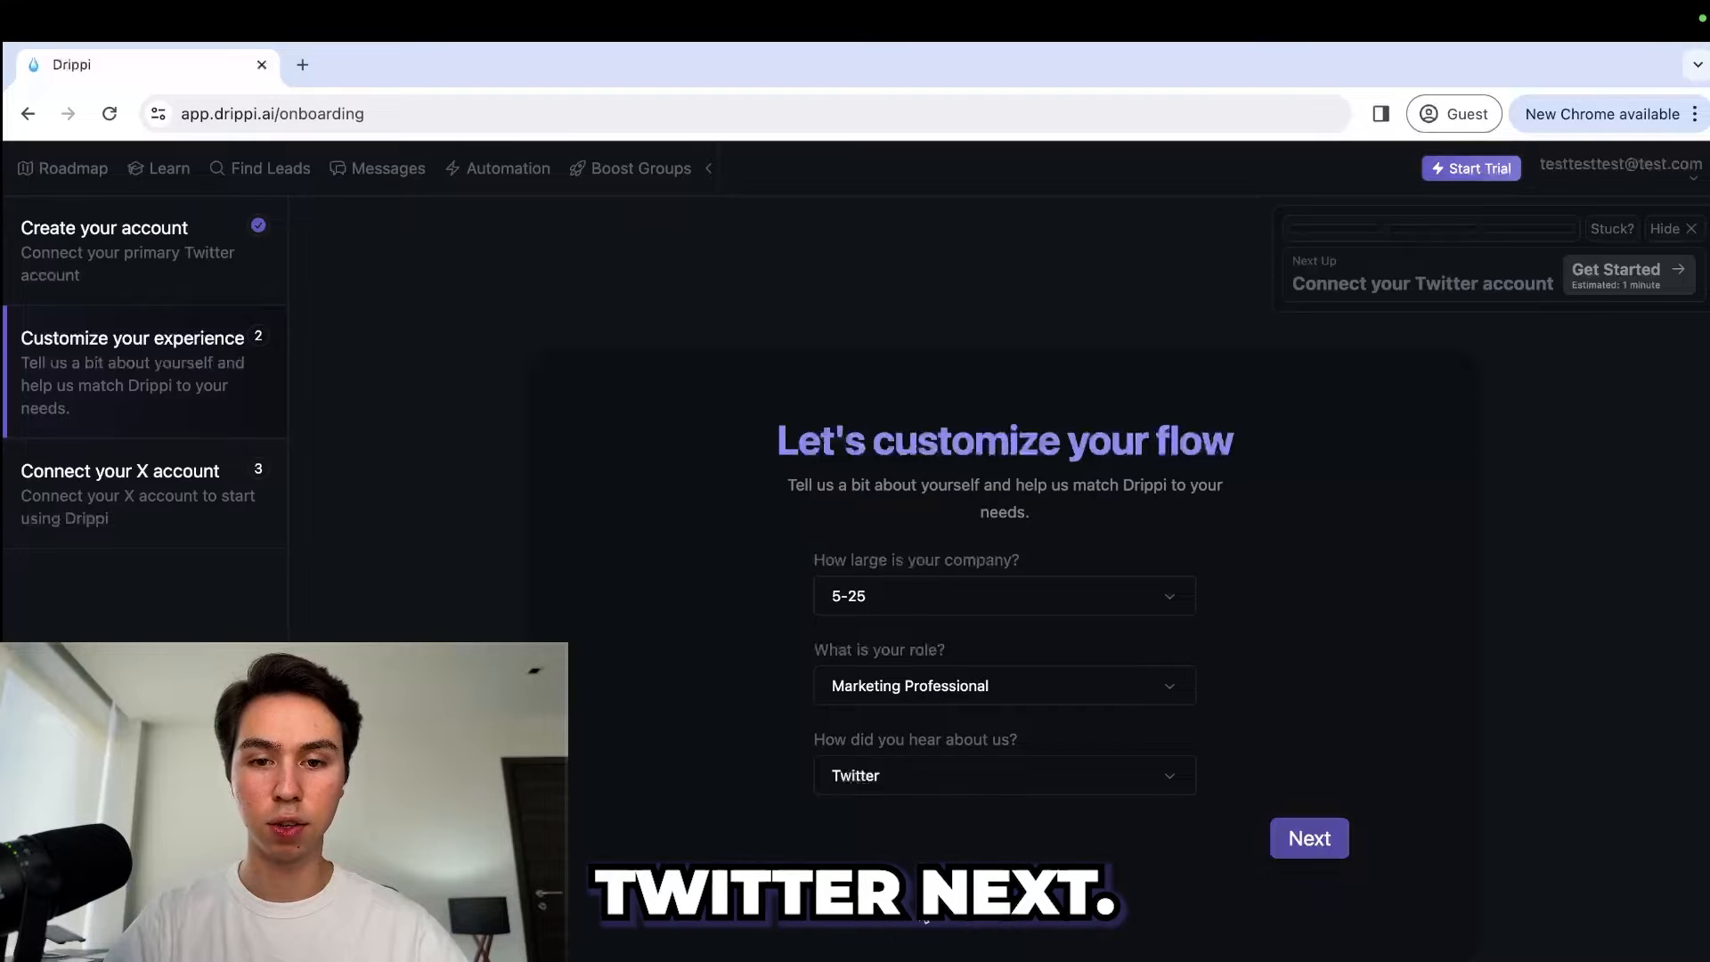
pyautogui.click(1312, 840)
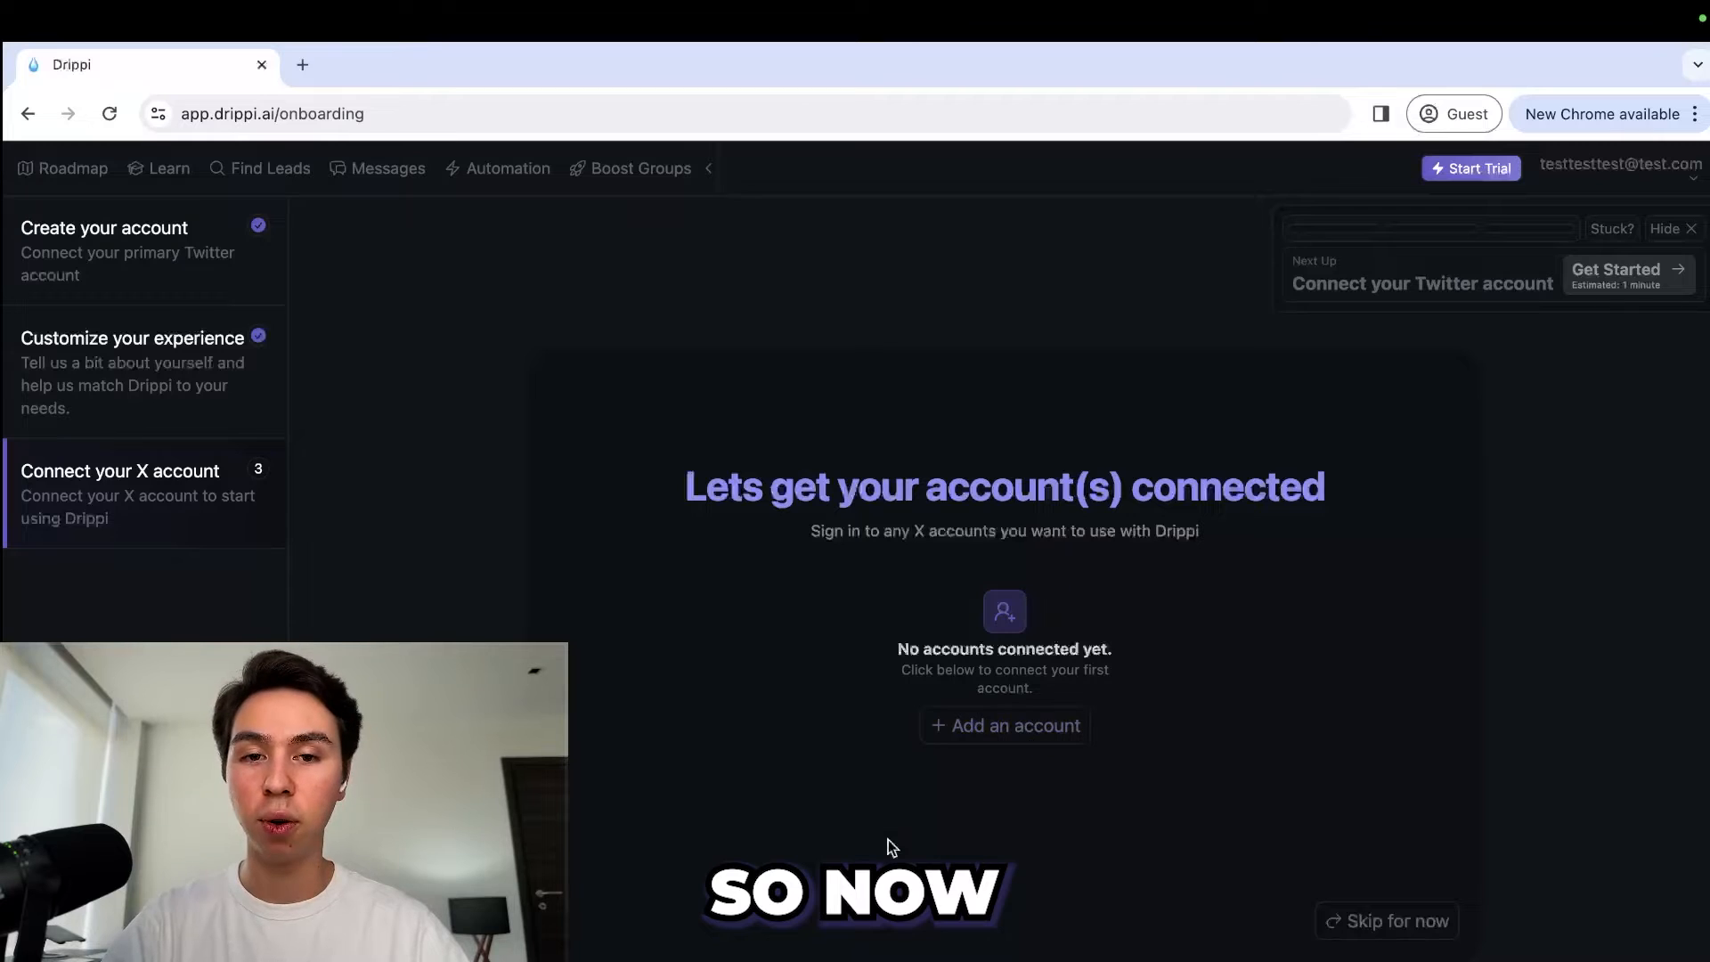
# Step: Start adding an X account and submit its username on the authorization page
pyautogui.click(986, 727)
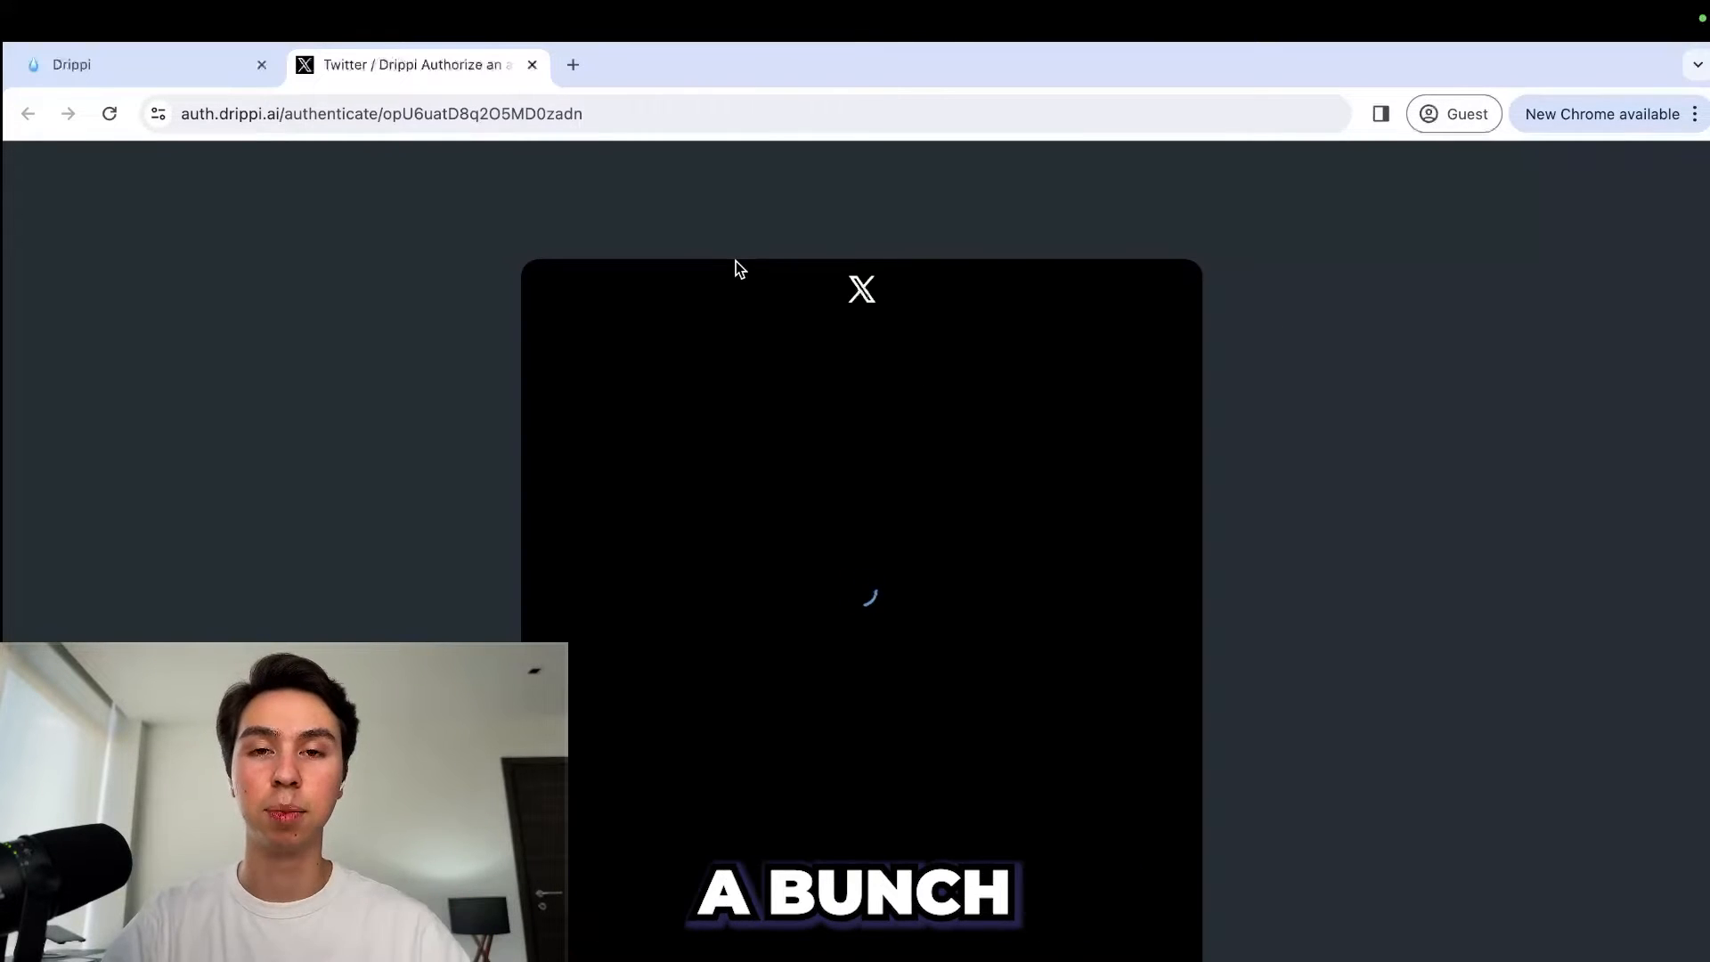
pyautogui.click(115, 76)
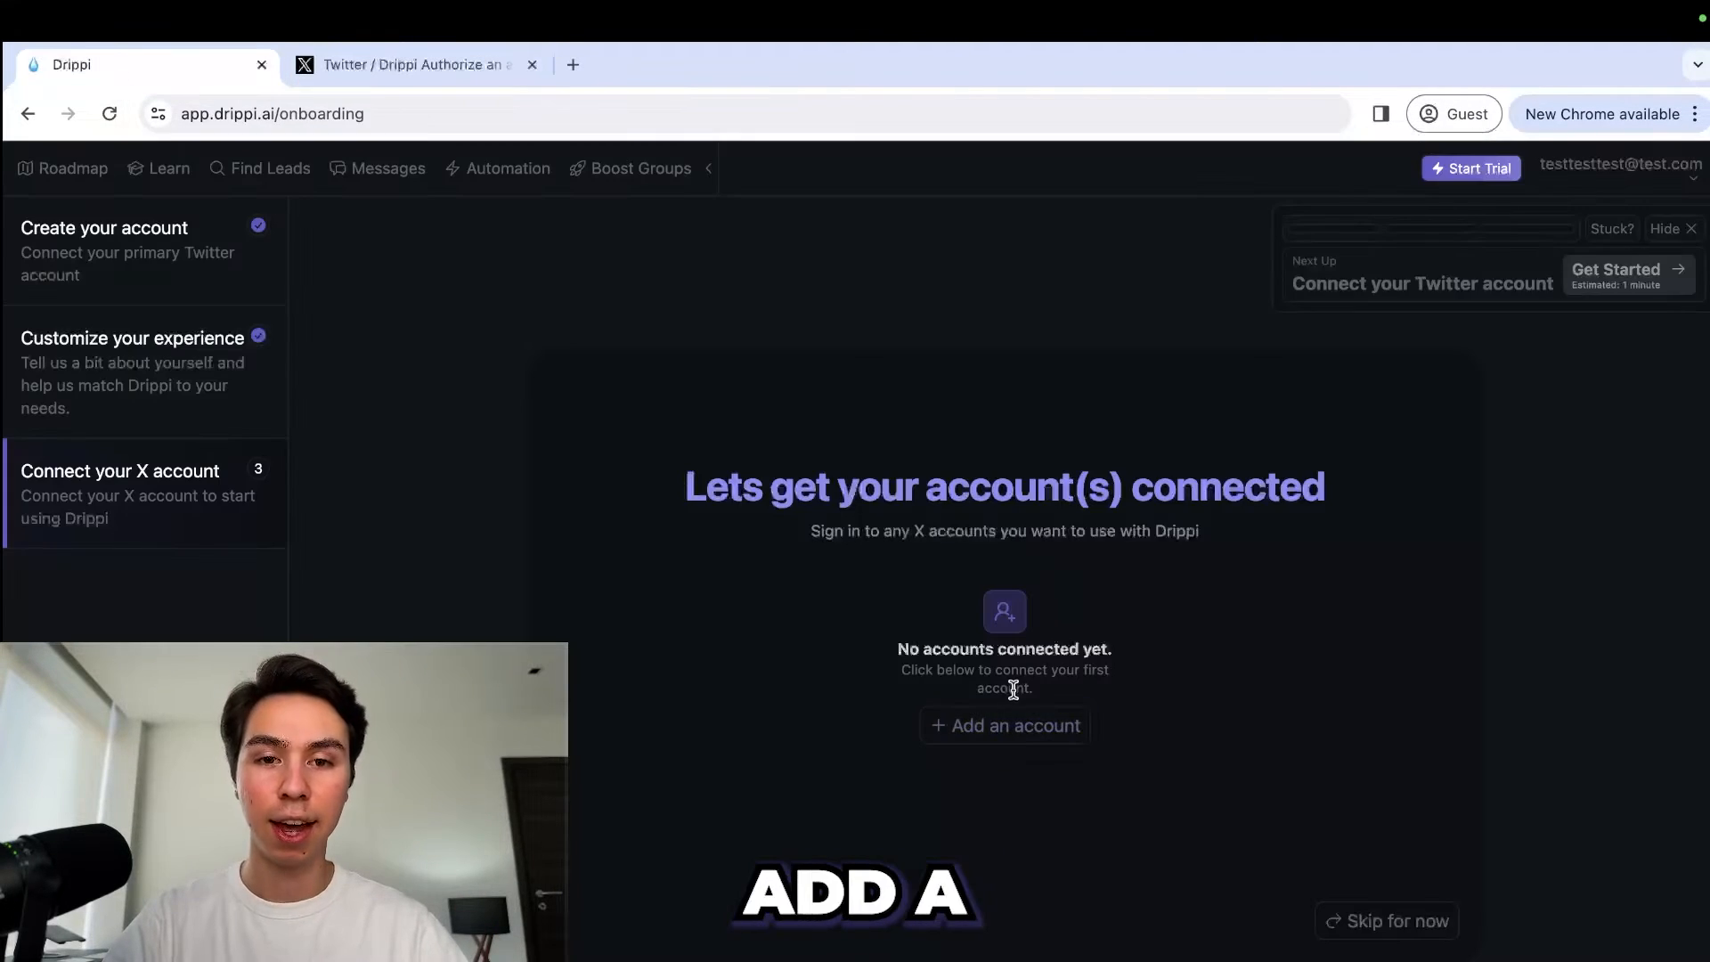
pyautogui.click(473, 82)
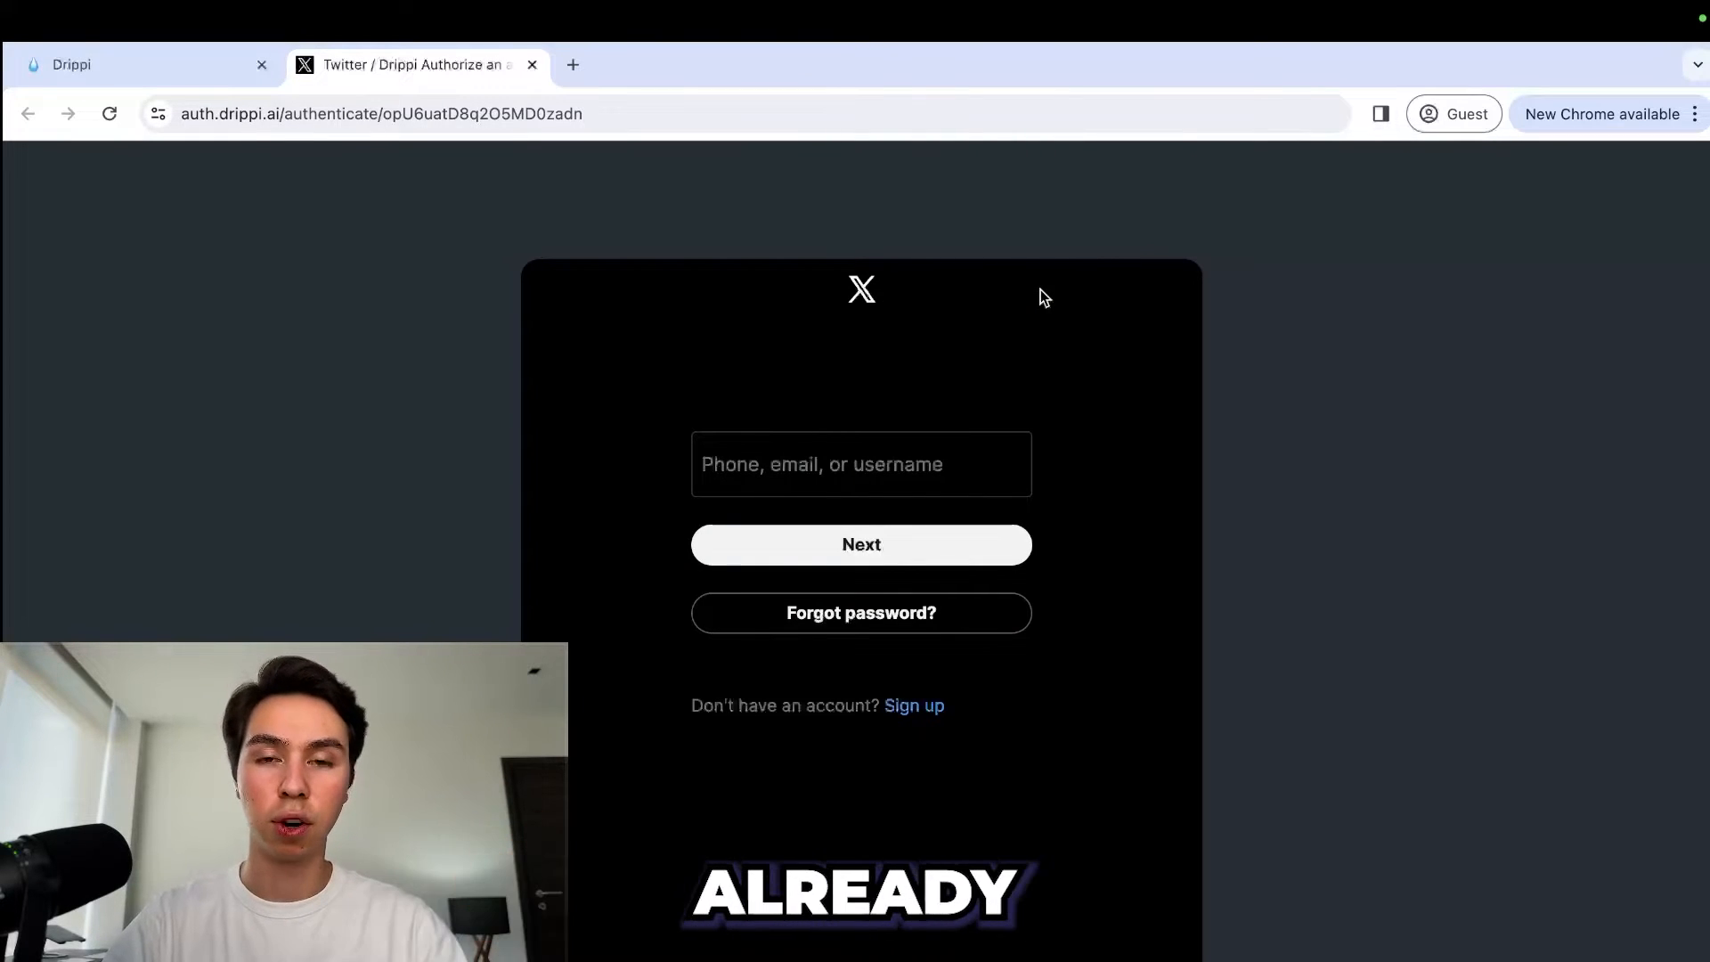
pyautogui.click(805, 469)
pyautogui.write('yanni')
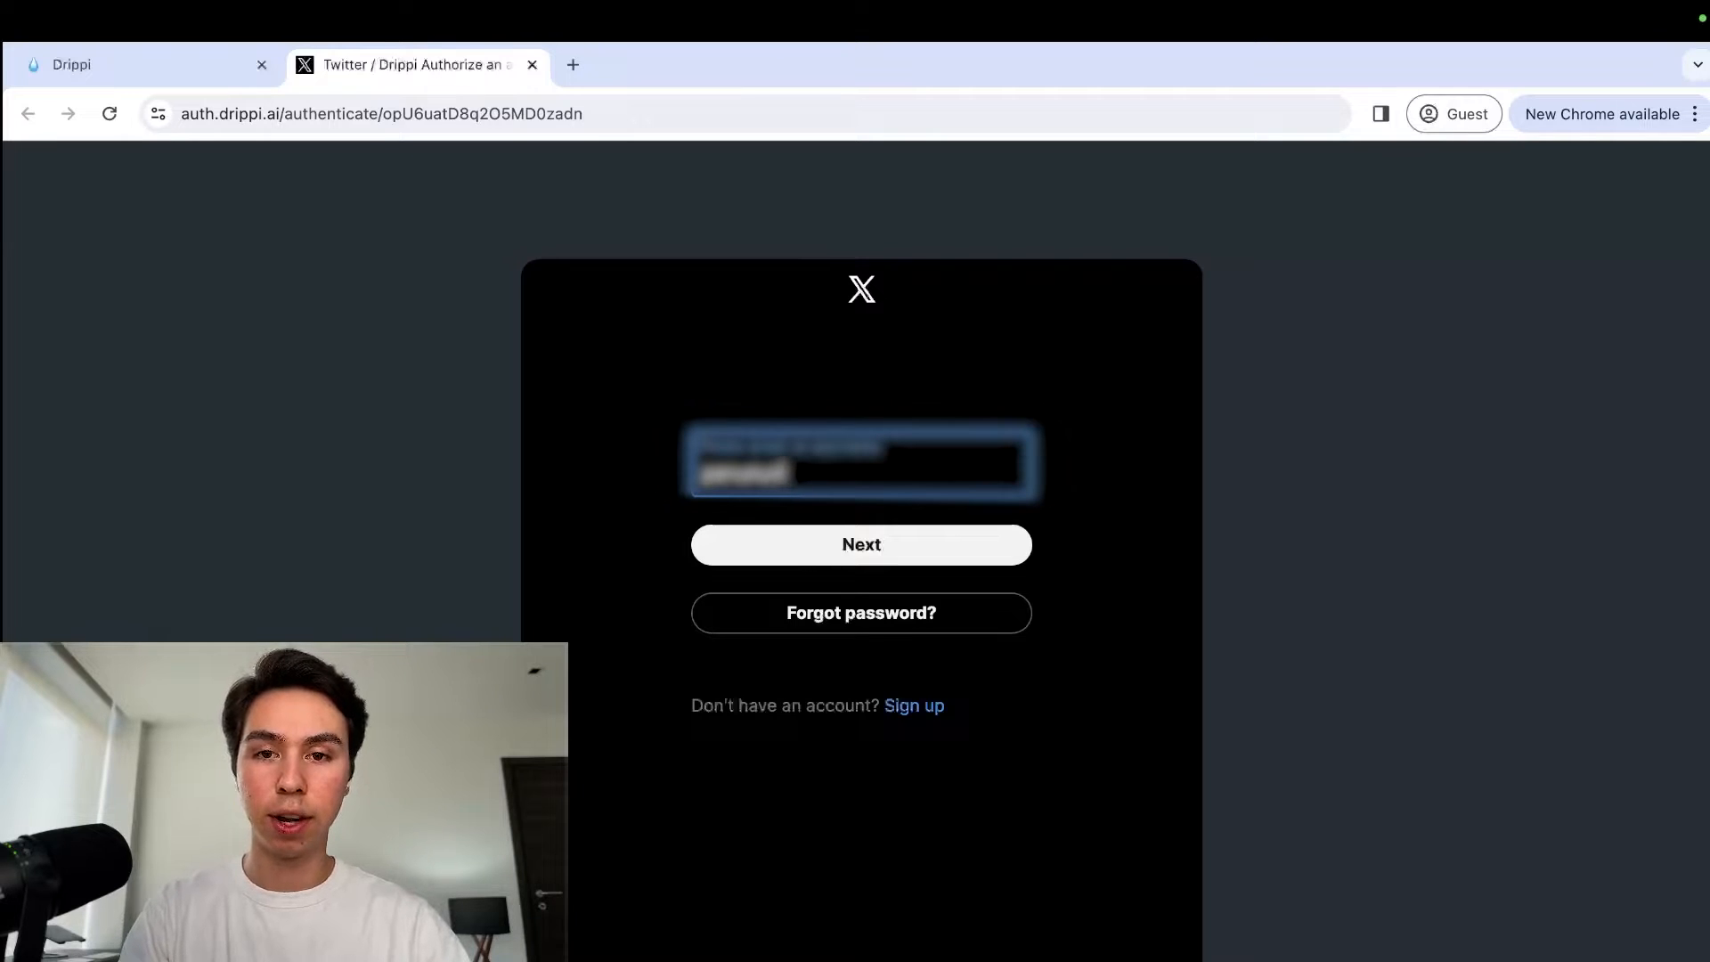
pyautogui.click(848, 550)
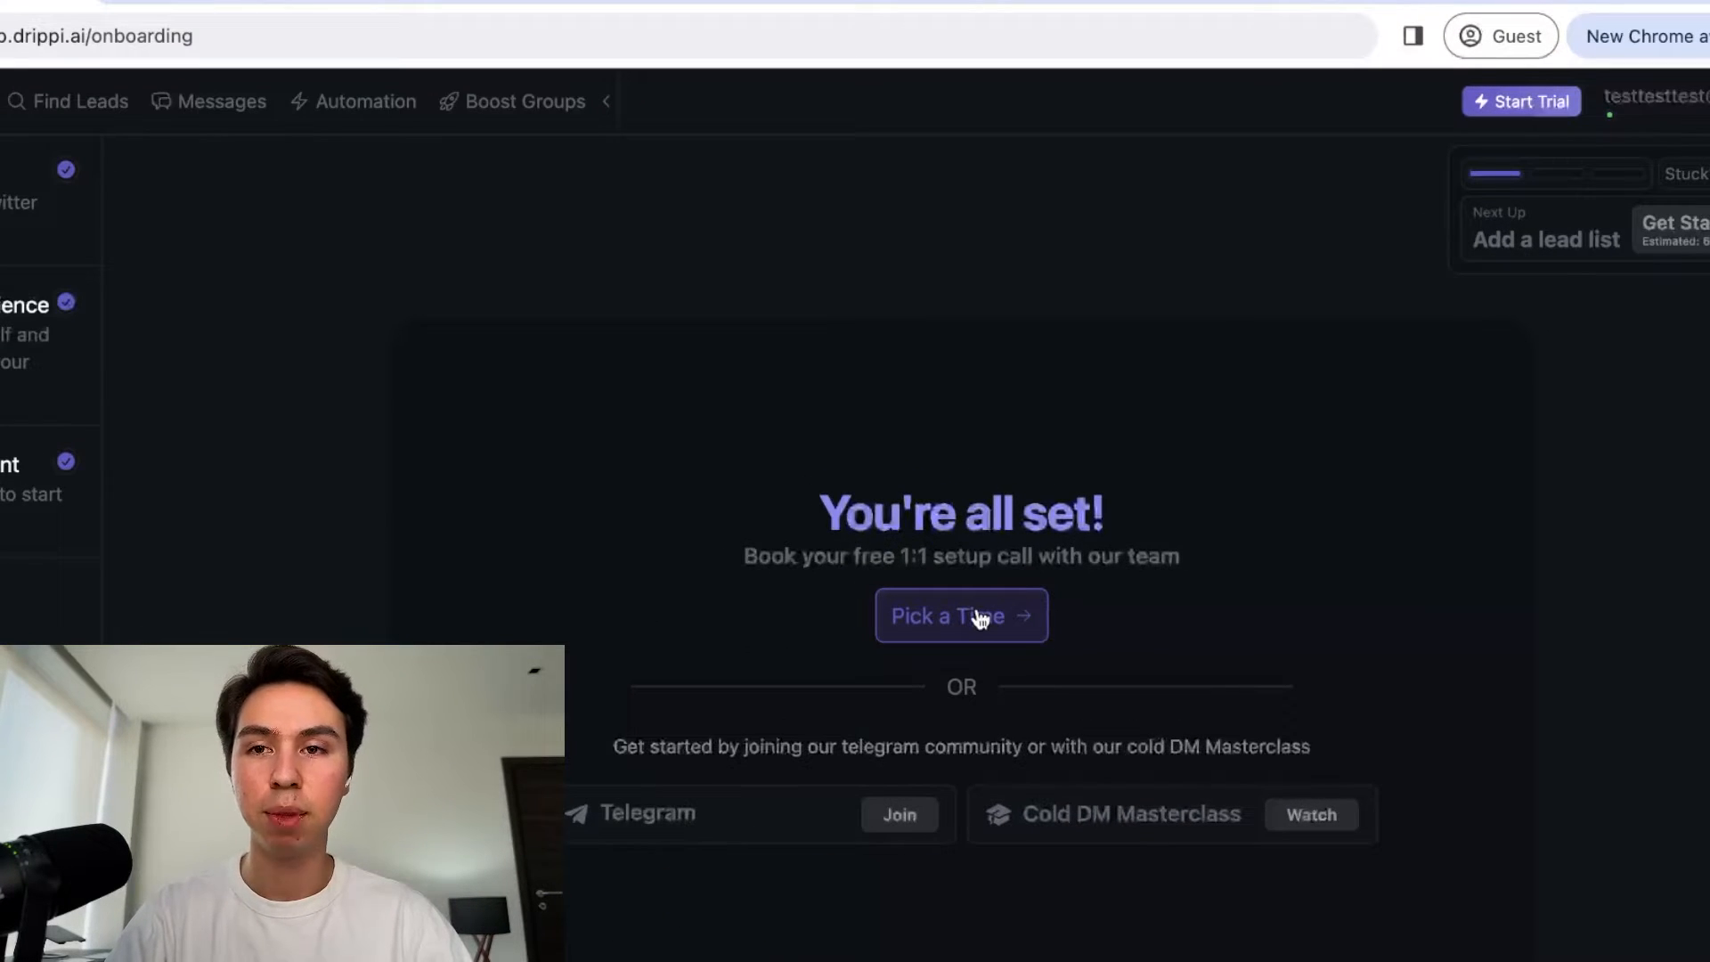
# Step: View the booking page for the free 1:1 setup call and close it again
pyautogui.rightClick(980, 617)
pyautogui.click(927, 615)
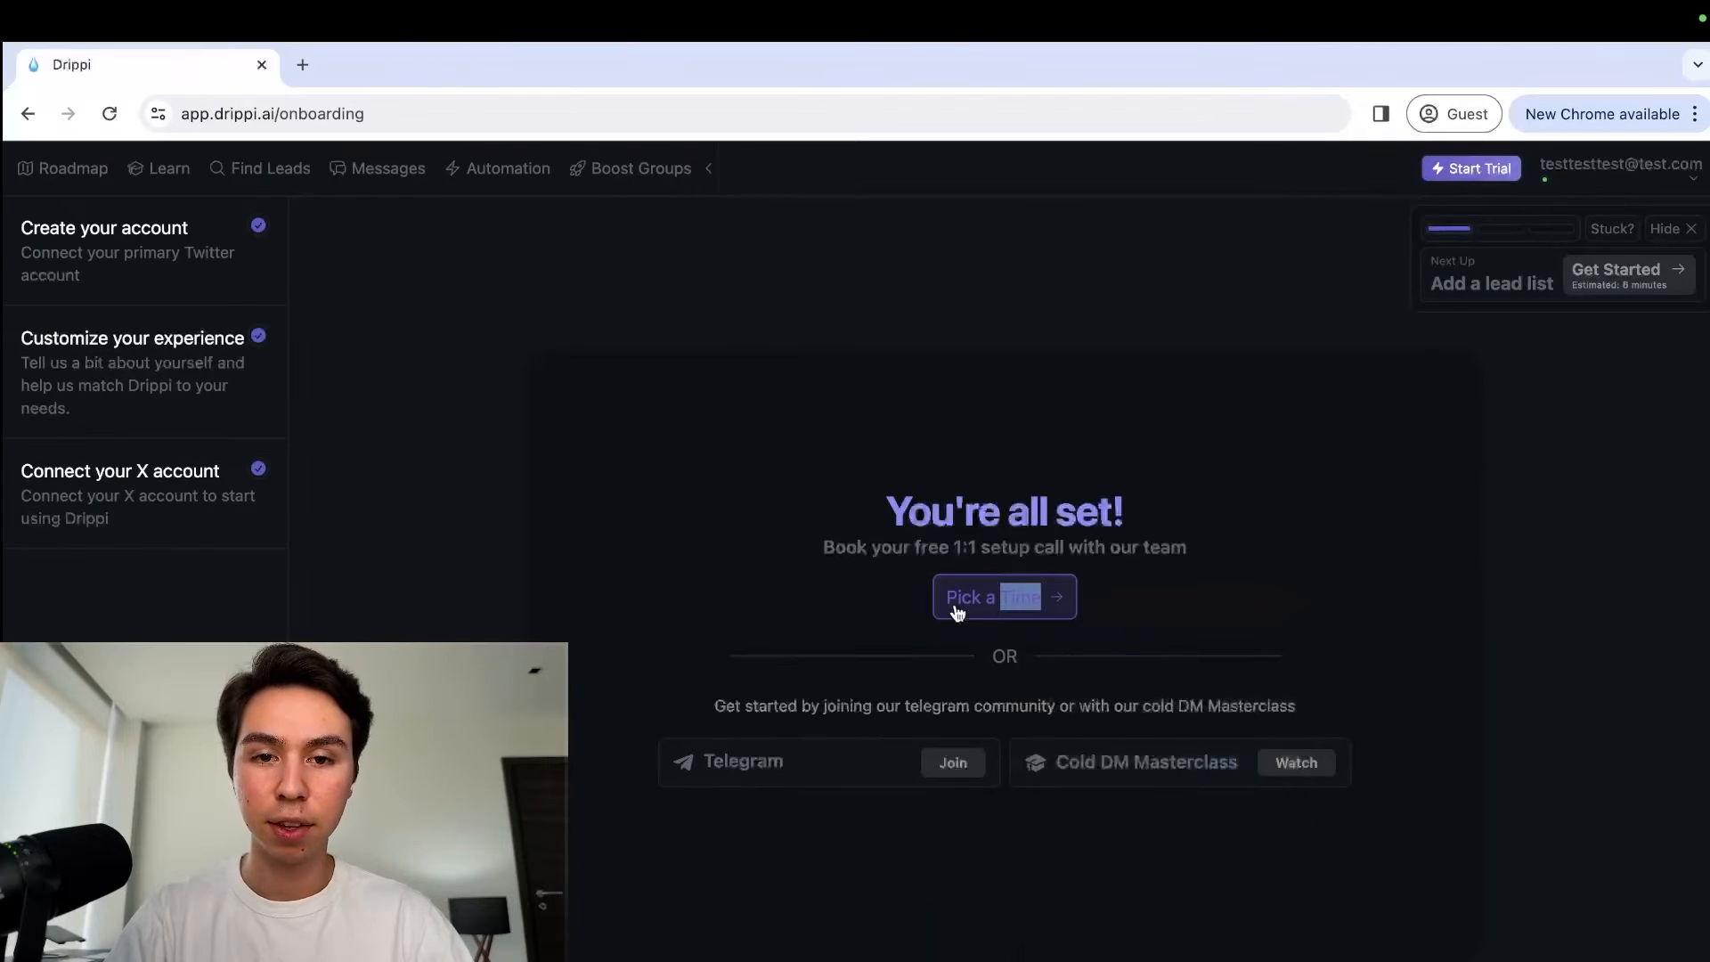
pyautogui.click(958, 616)
pyautogui.doubleClick(466, 260)
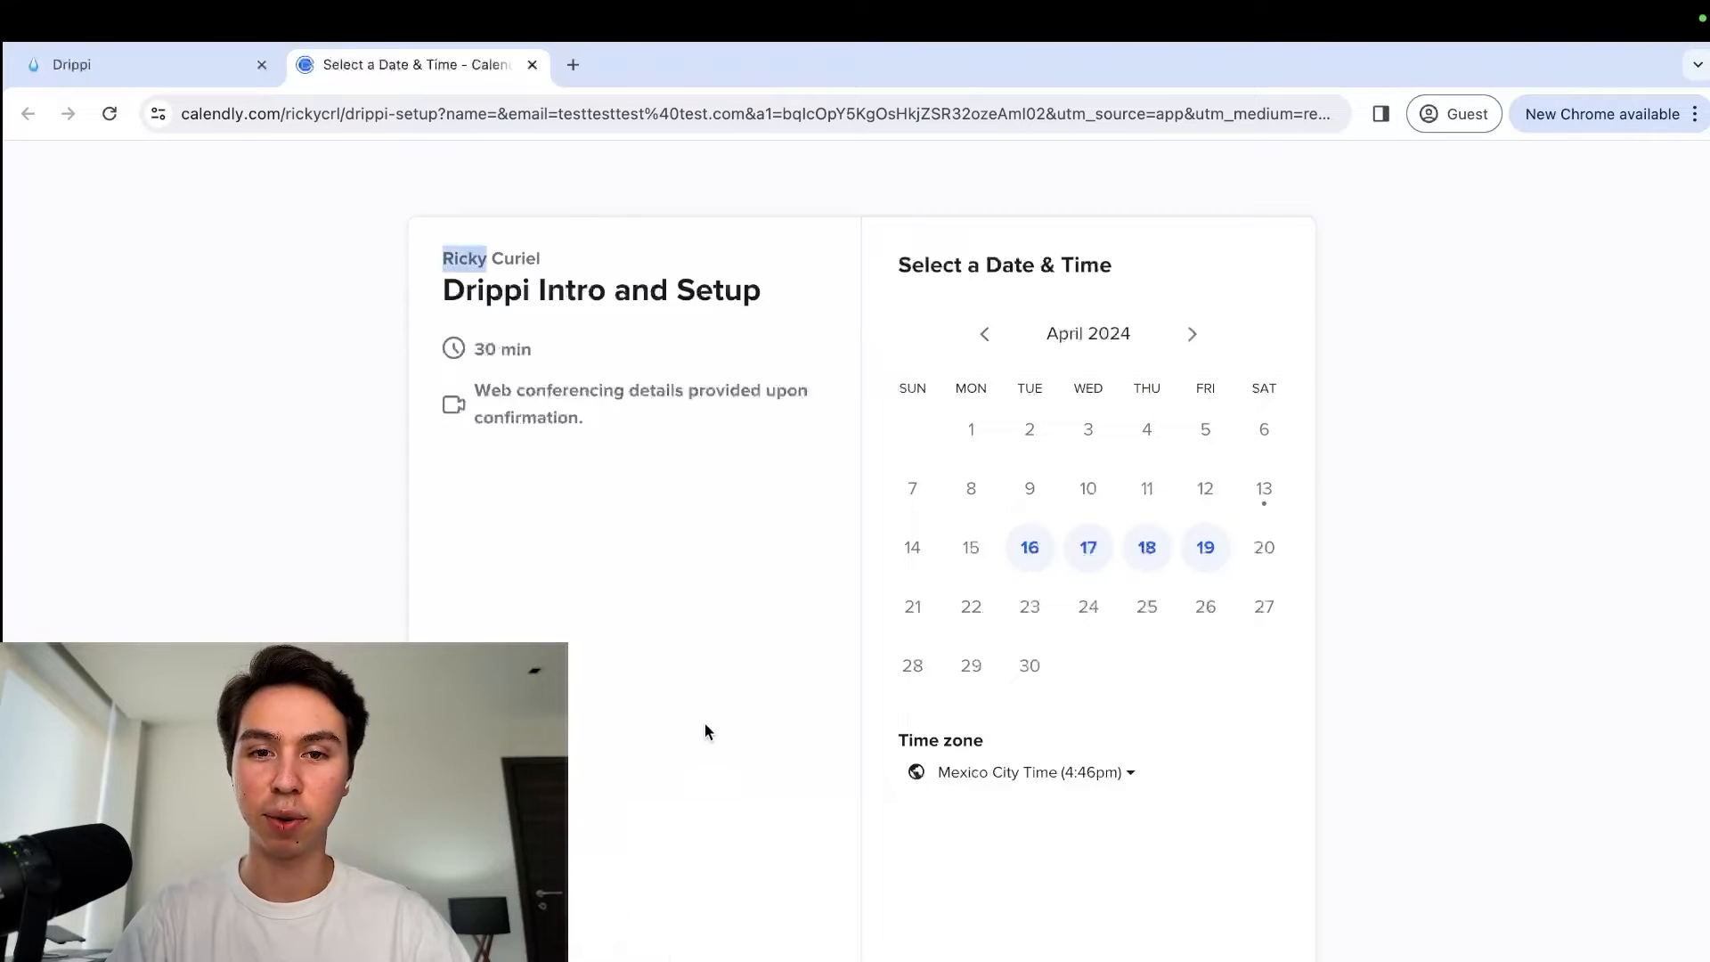
pyautogui.click(531, 65)
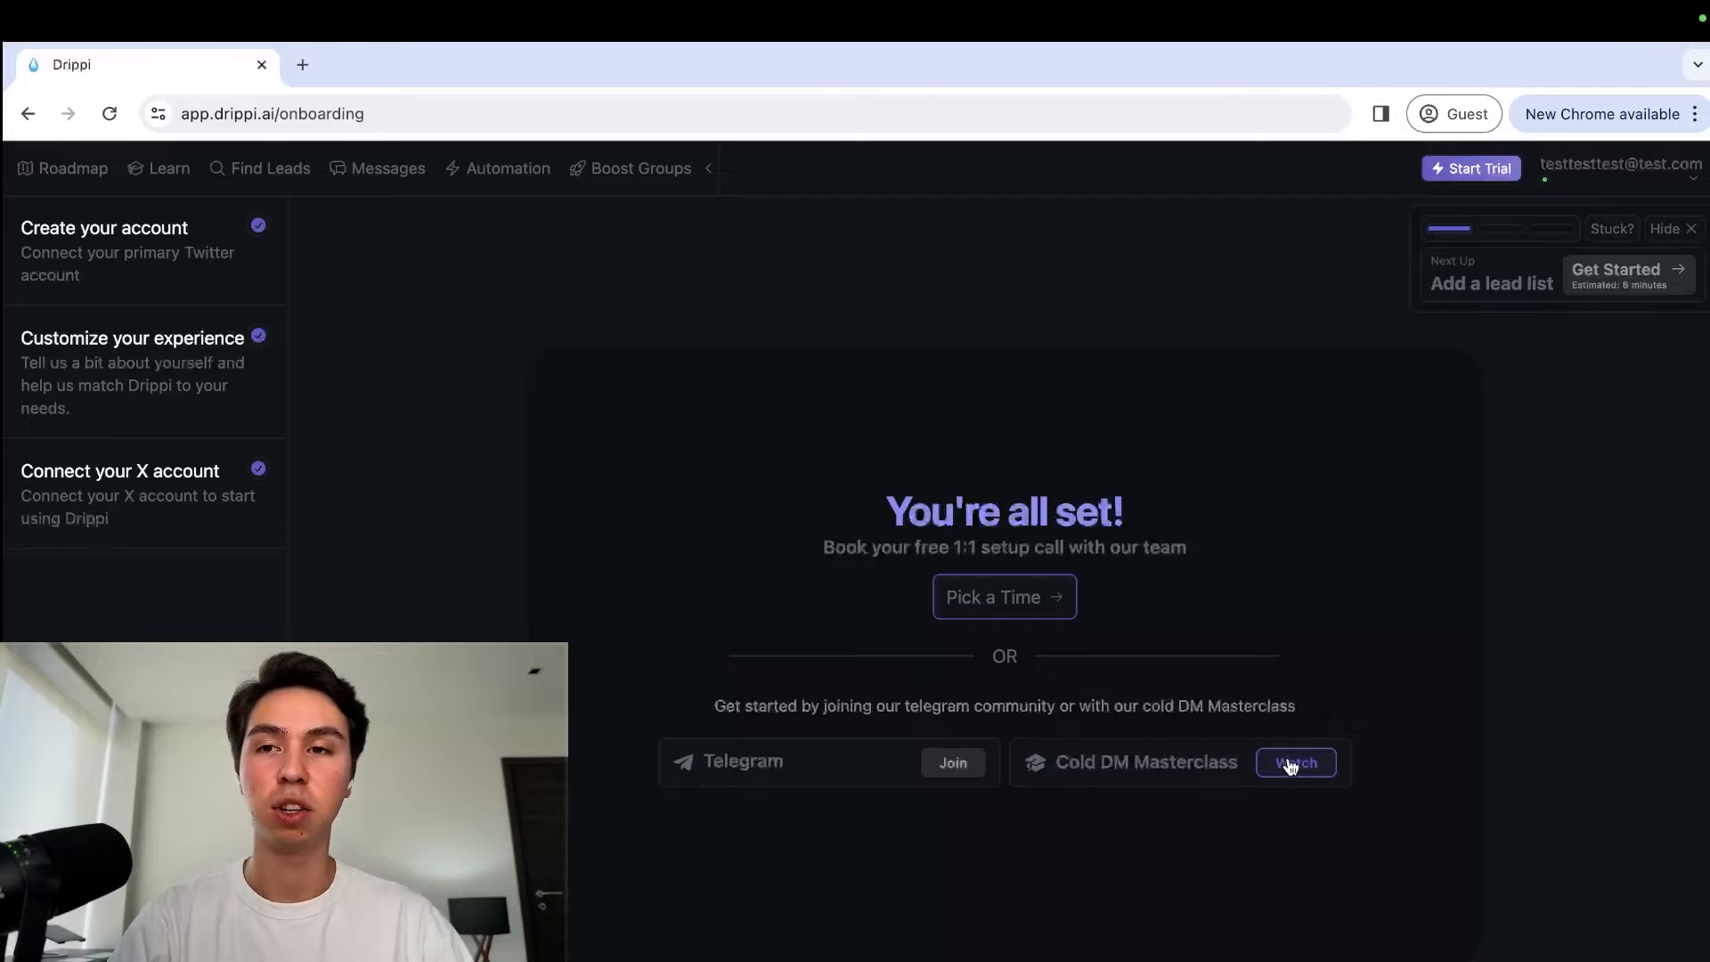
# Step: Open the Cold DM Masterclass and look through its modules on offer creation, DM scripts and profile optimization
pyautogui.click(1323, 766)
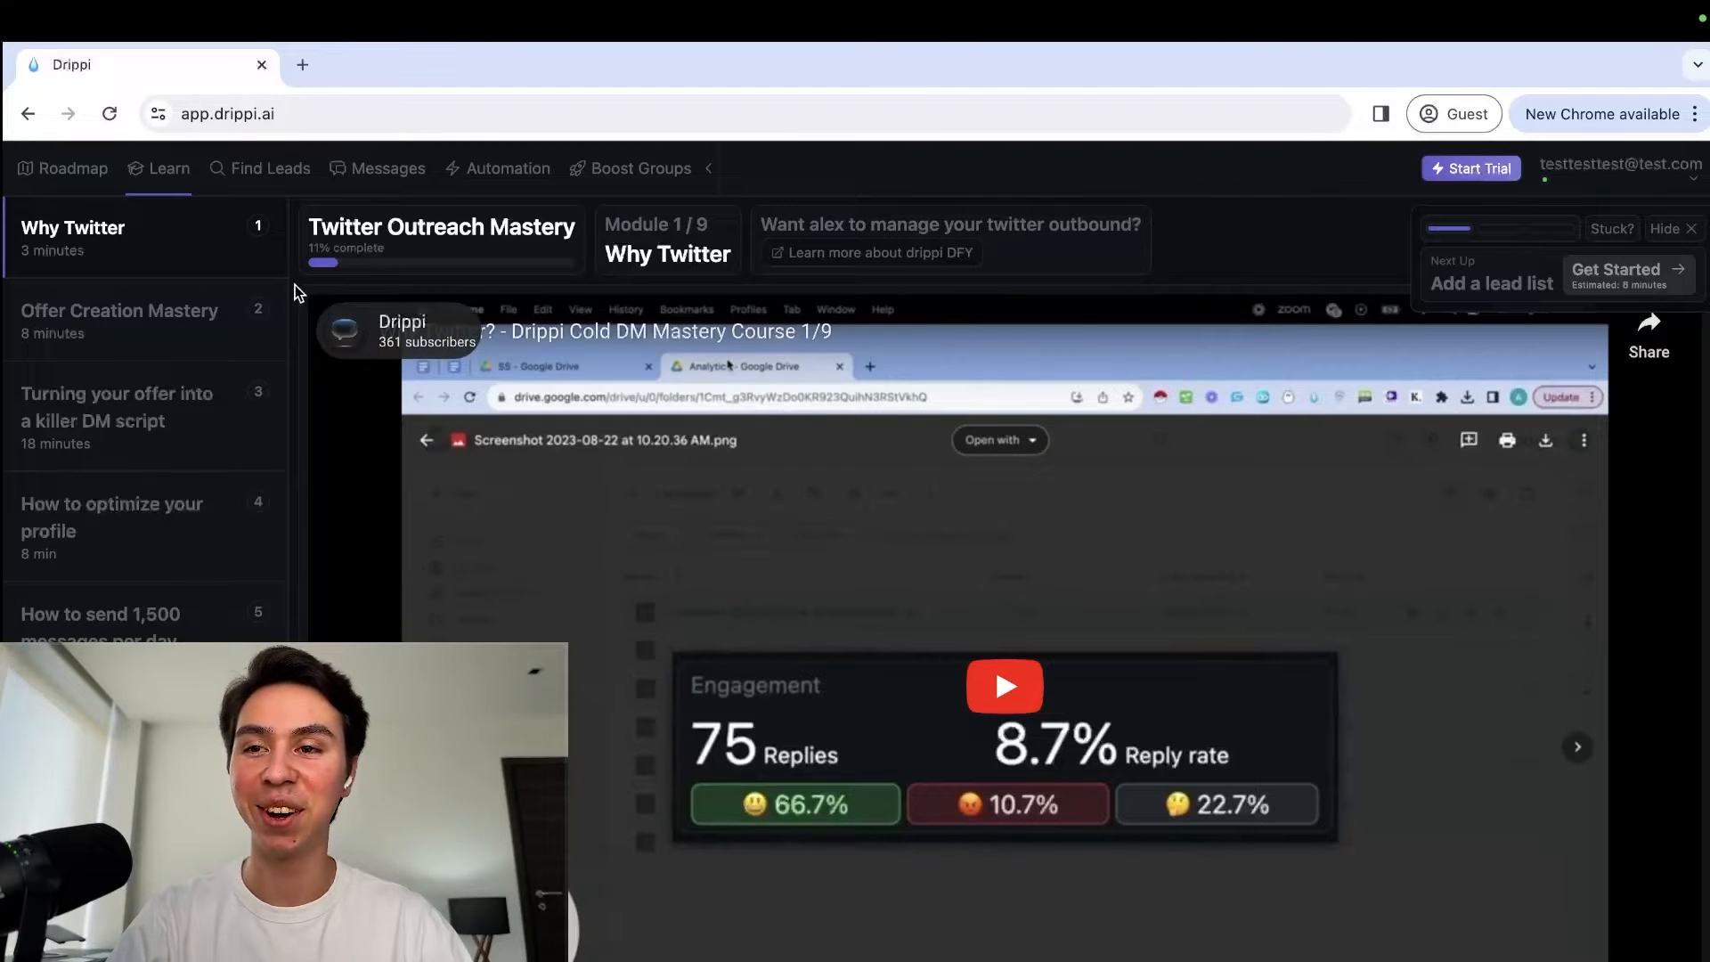
pyautogui.click(168, 317)
pyautogui.click(132, 437)
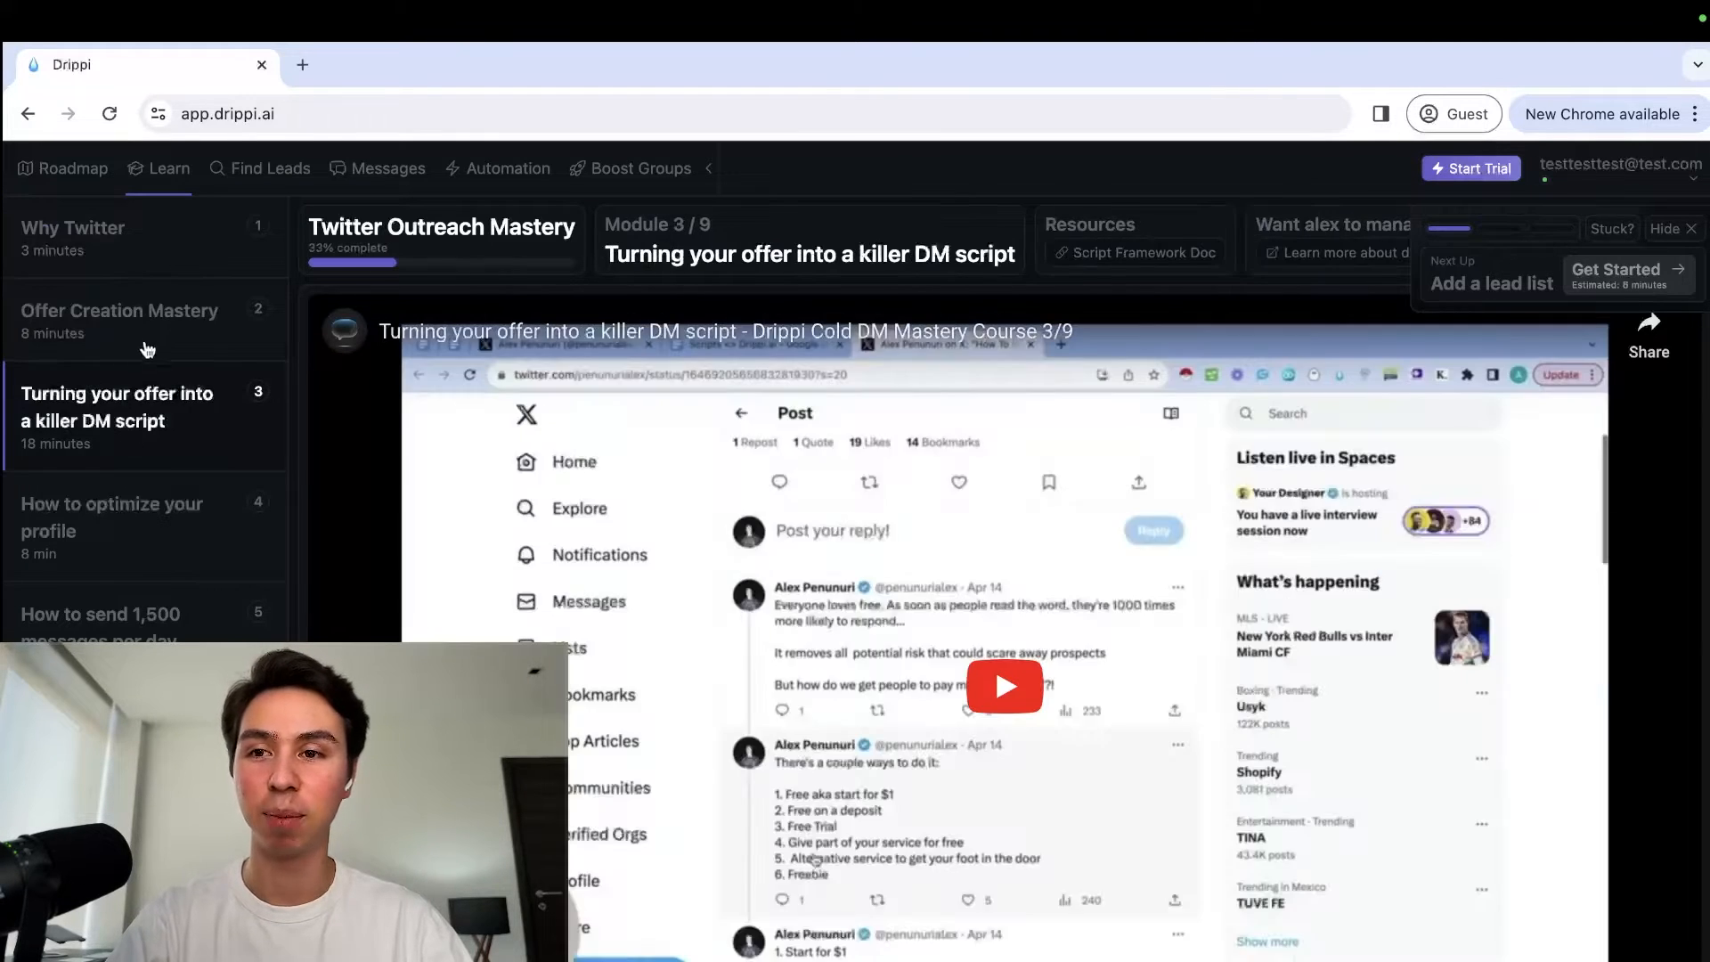
pyautogui.click(156, 317)
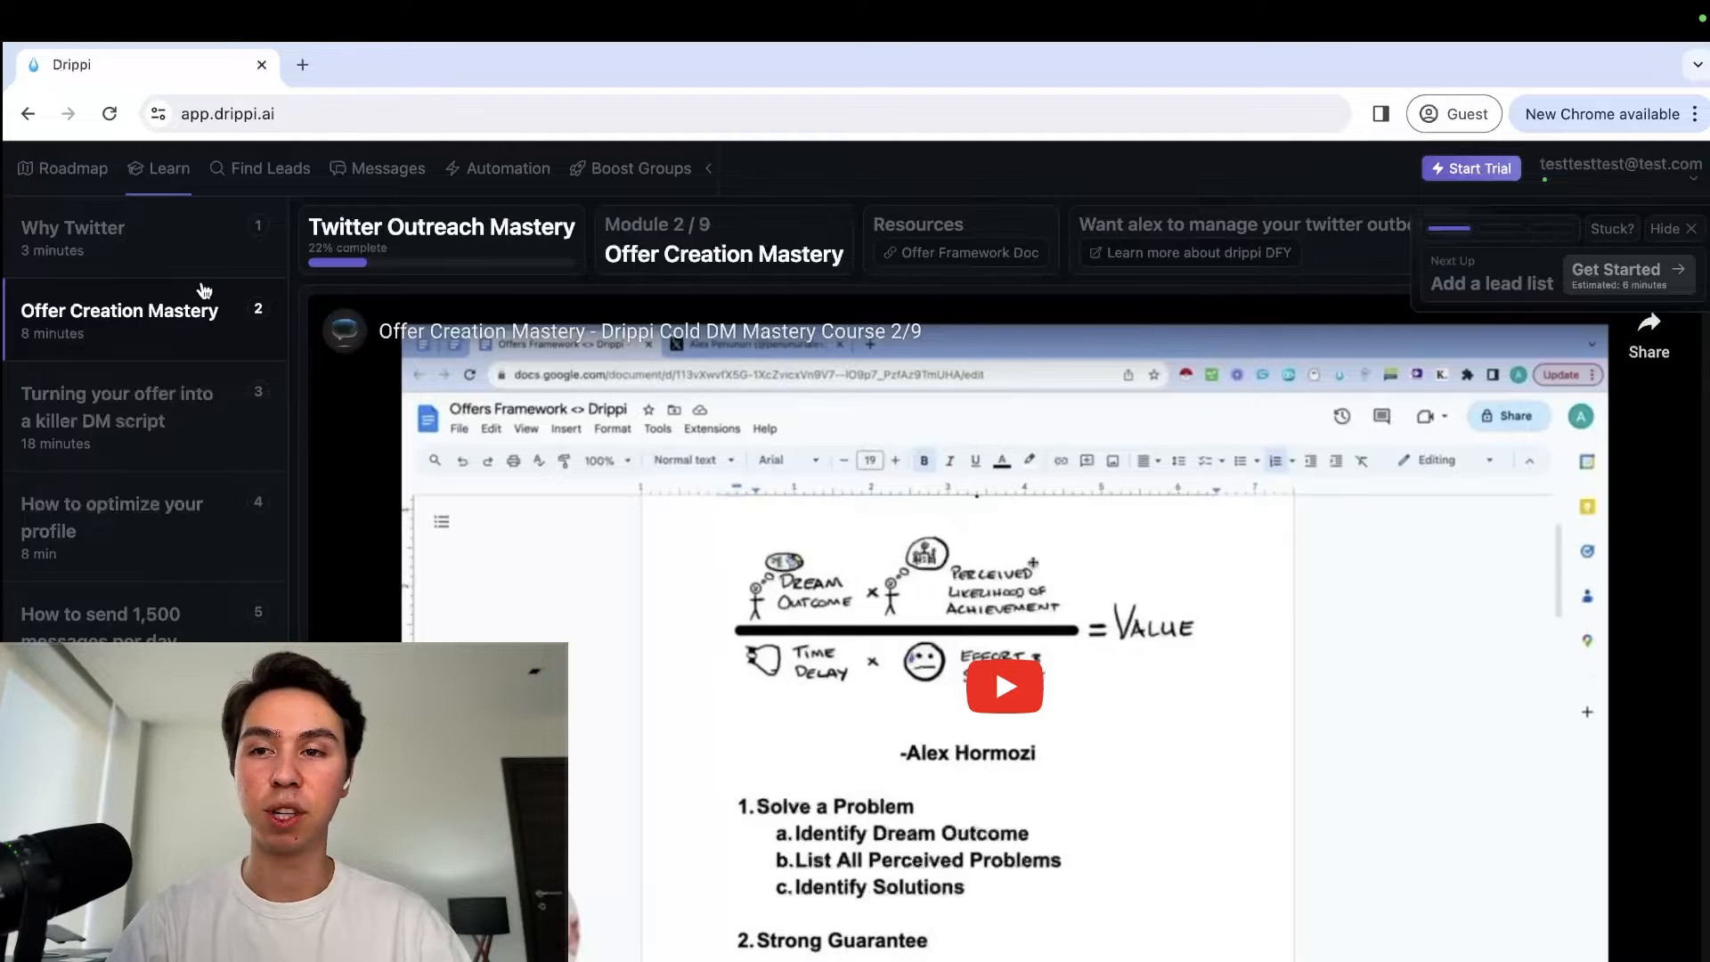
pyautogui.click(133, 398)
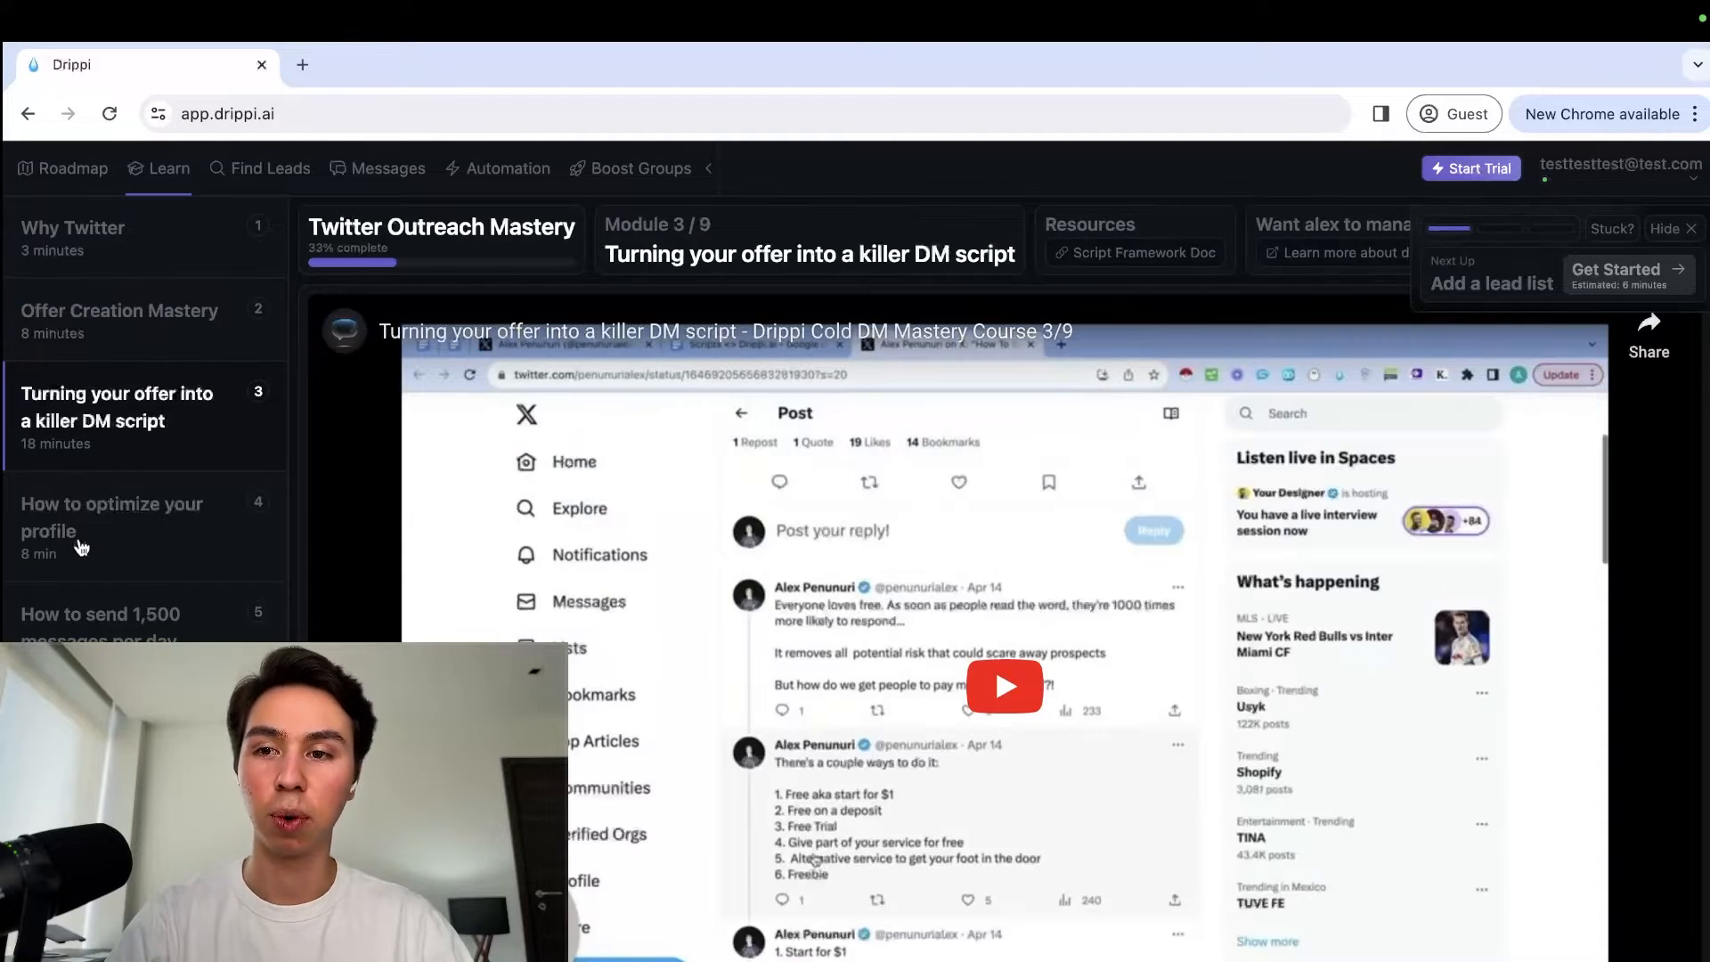
pyautogui.click(81, 547)
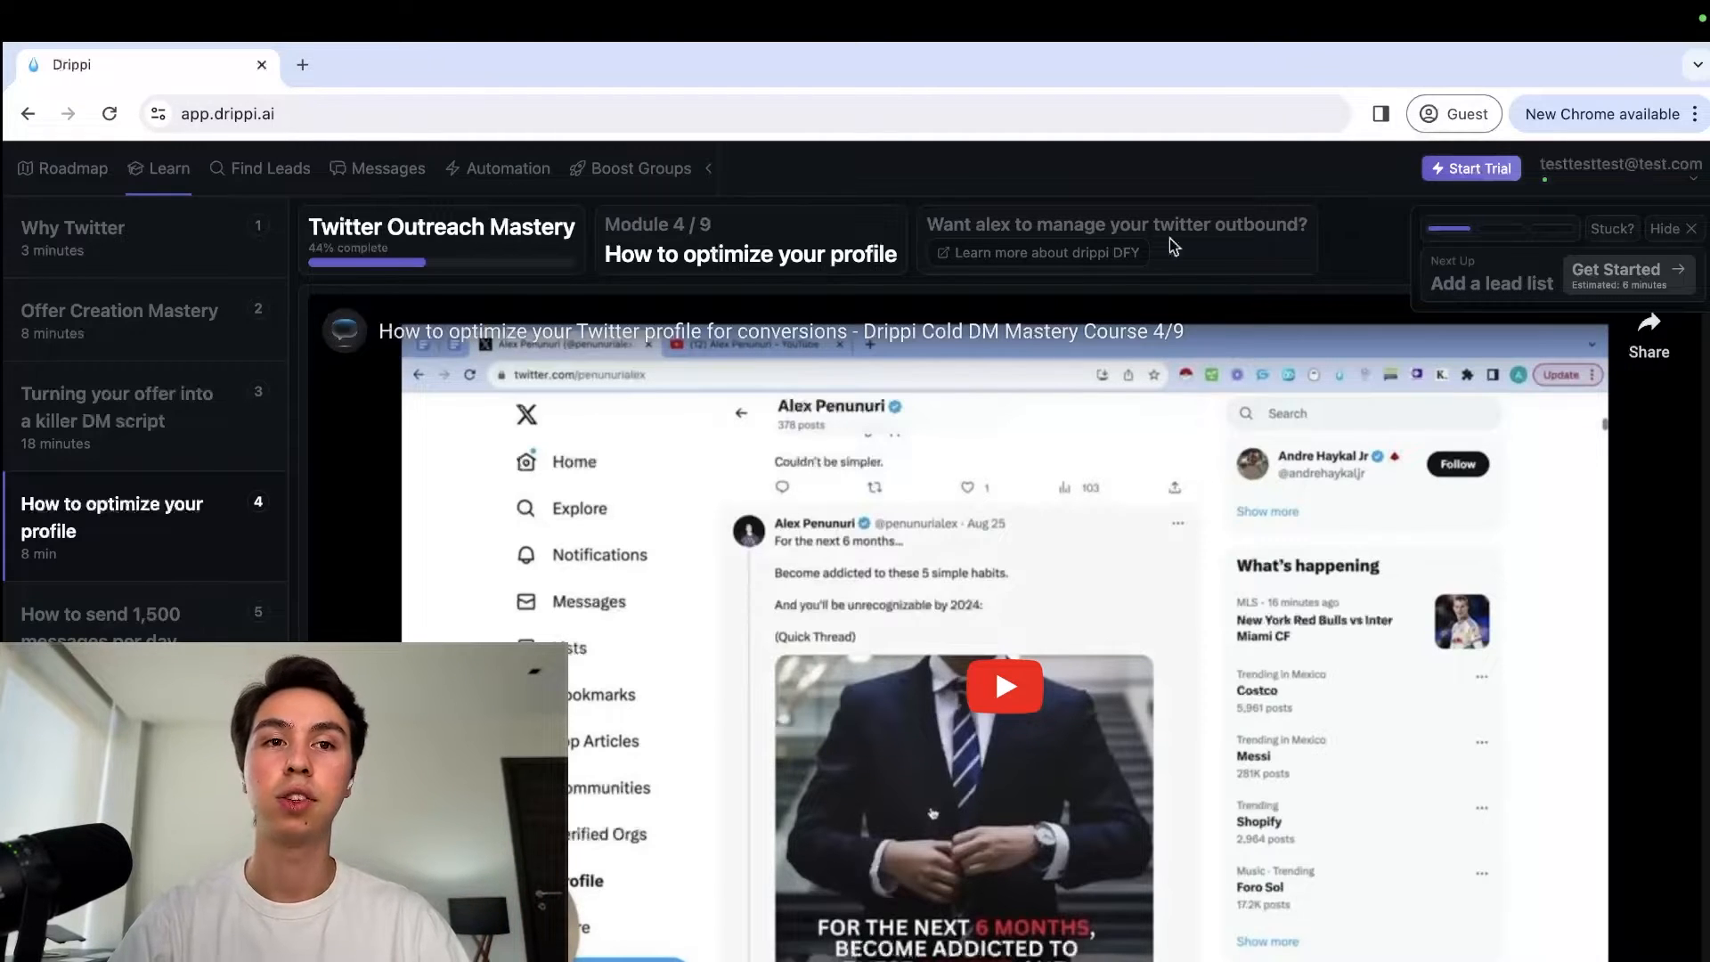
# Step: Open the account settings to review the connected X accounts
pyautogui.click(1604, 171)
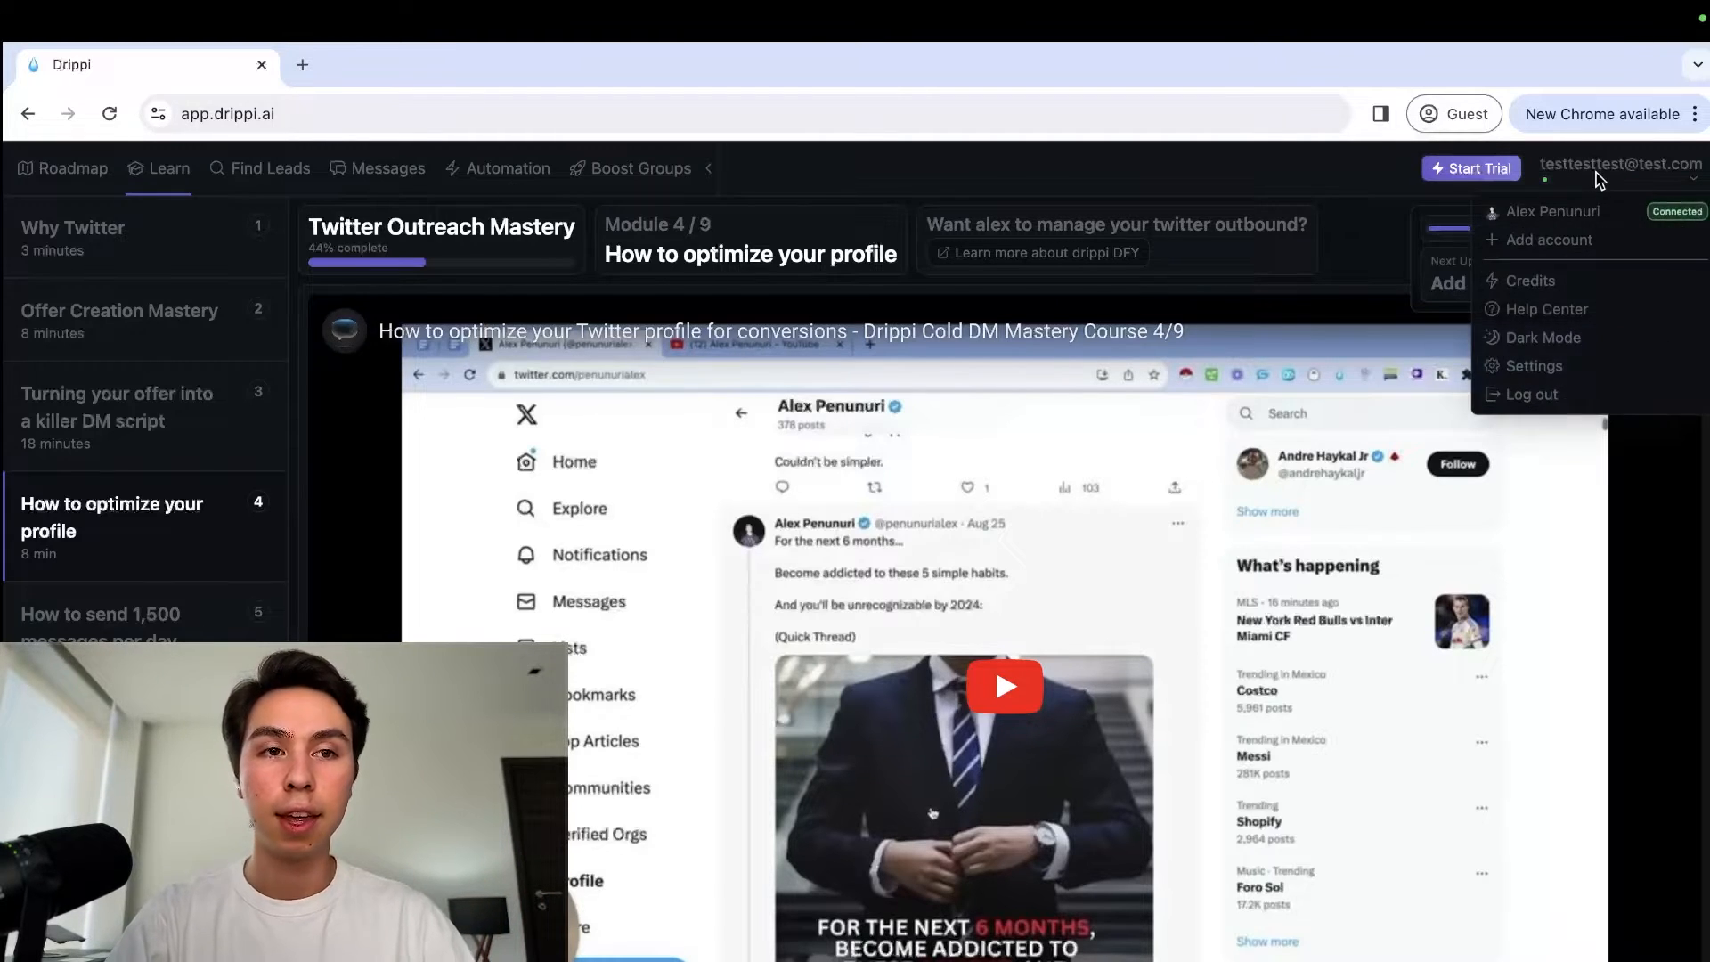
pyautogui.click(1559, 364)
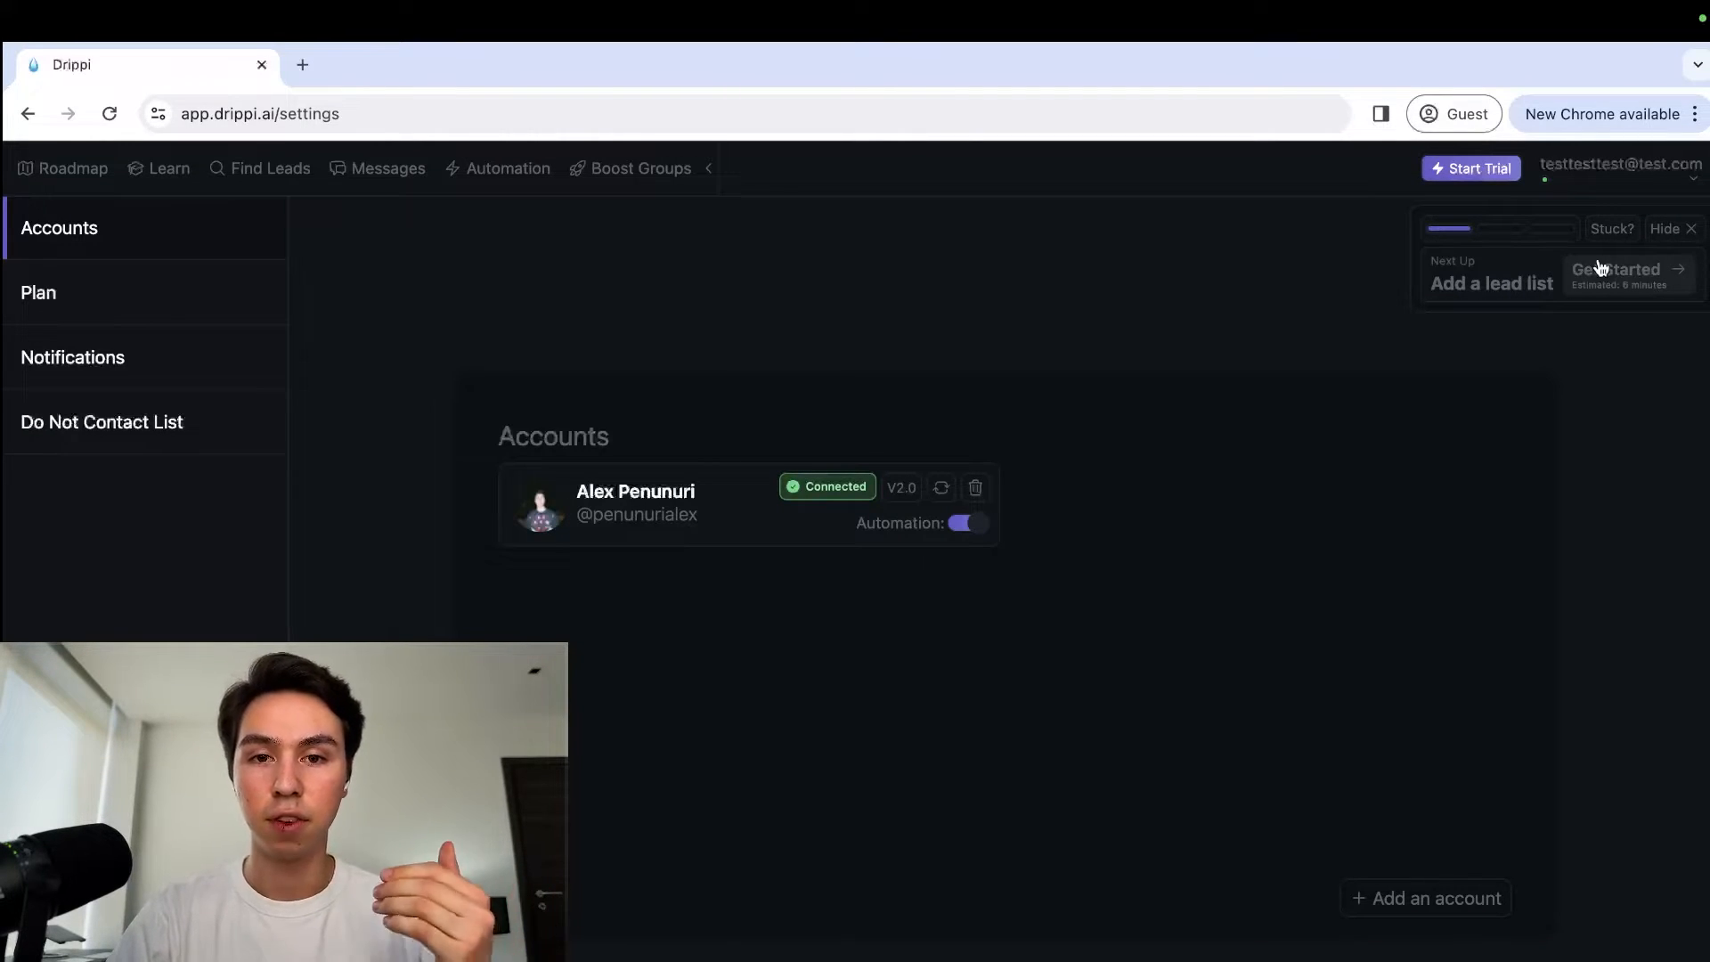
pyautogui.click(1617, 165)
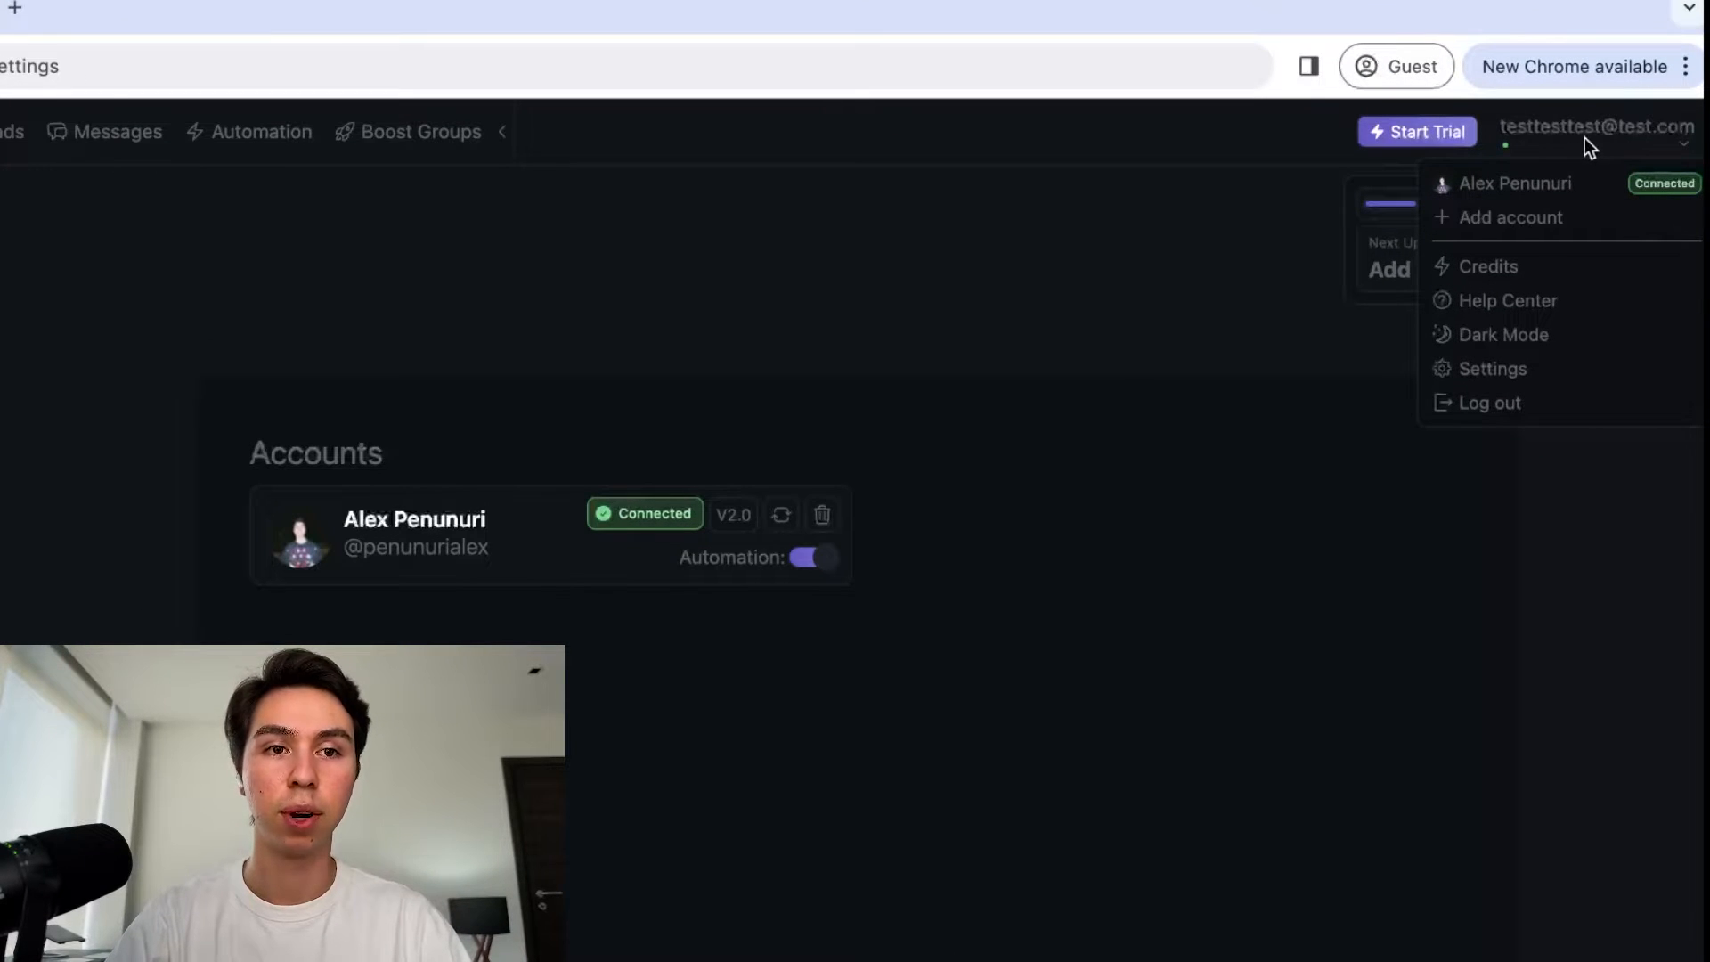
pyautogui.click(1489, 364)
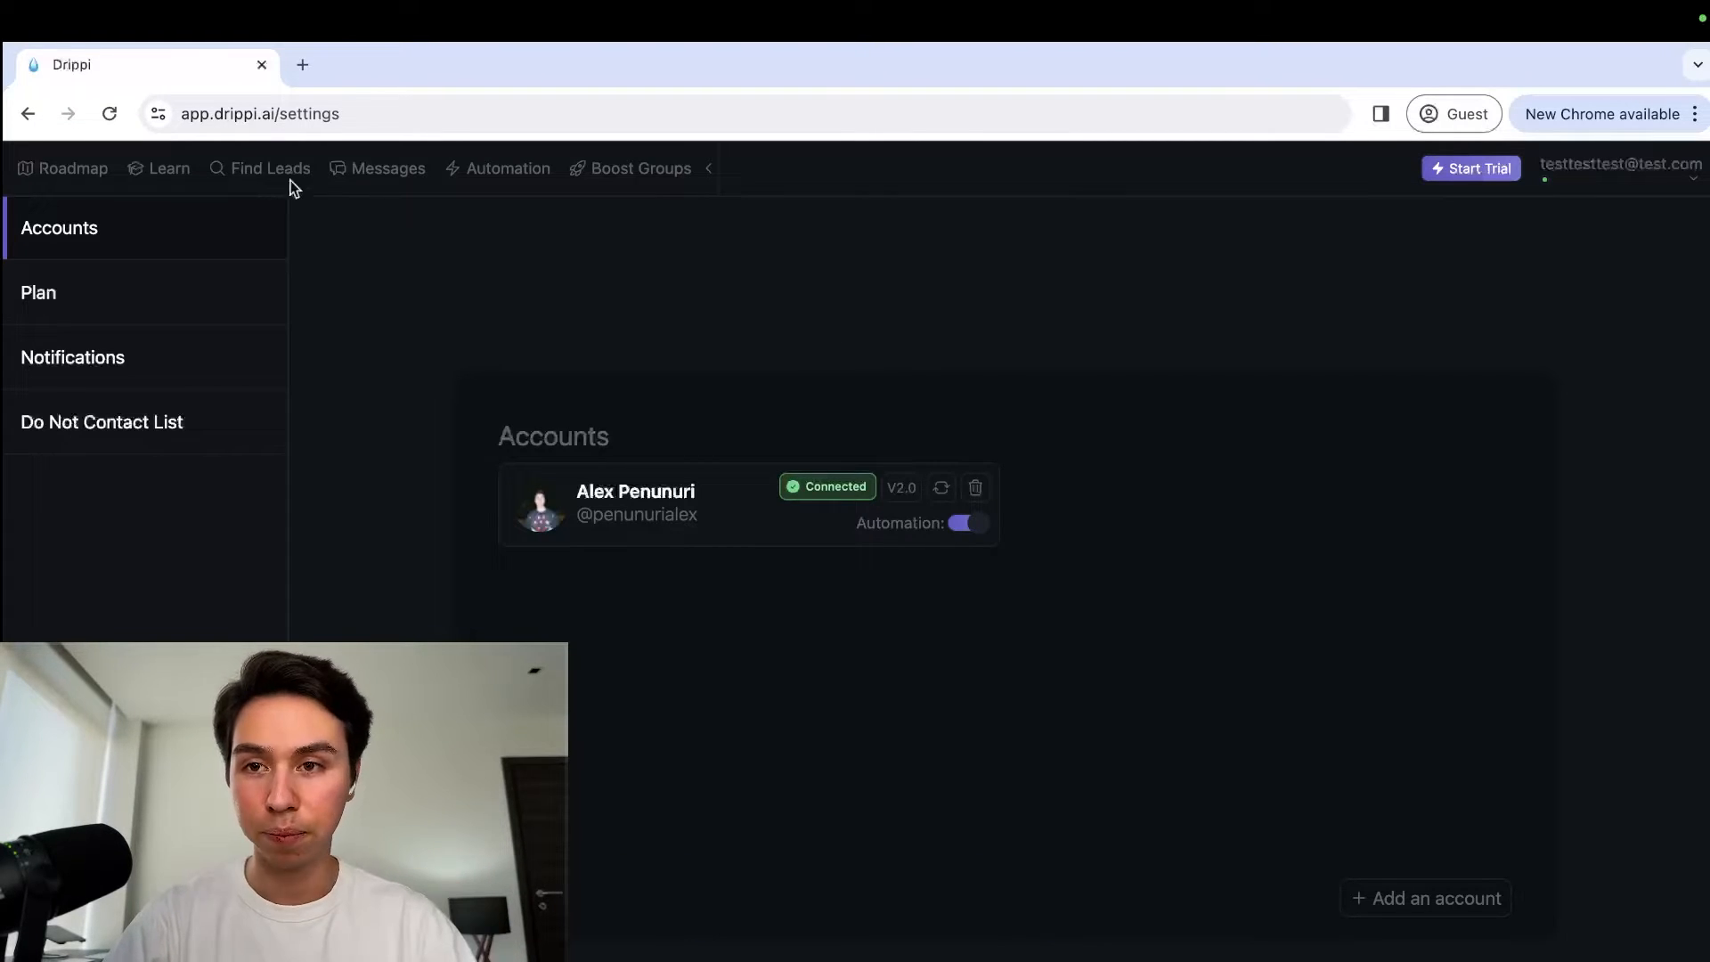
# Step: View the empty Find Leads page and the course module "How to send 1,500 messages per day"
pyautogui.click(227, 169)
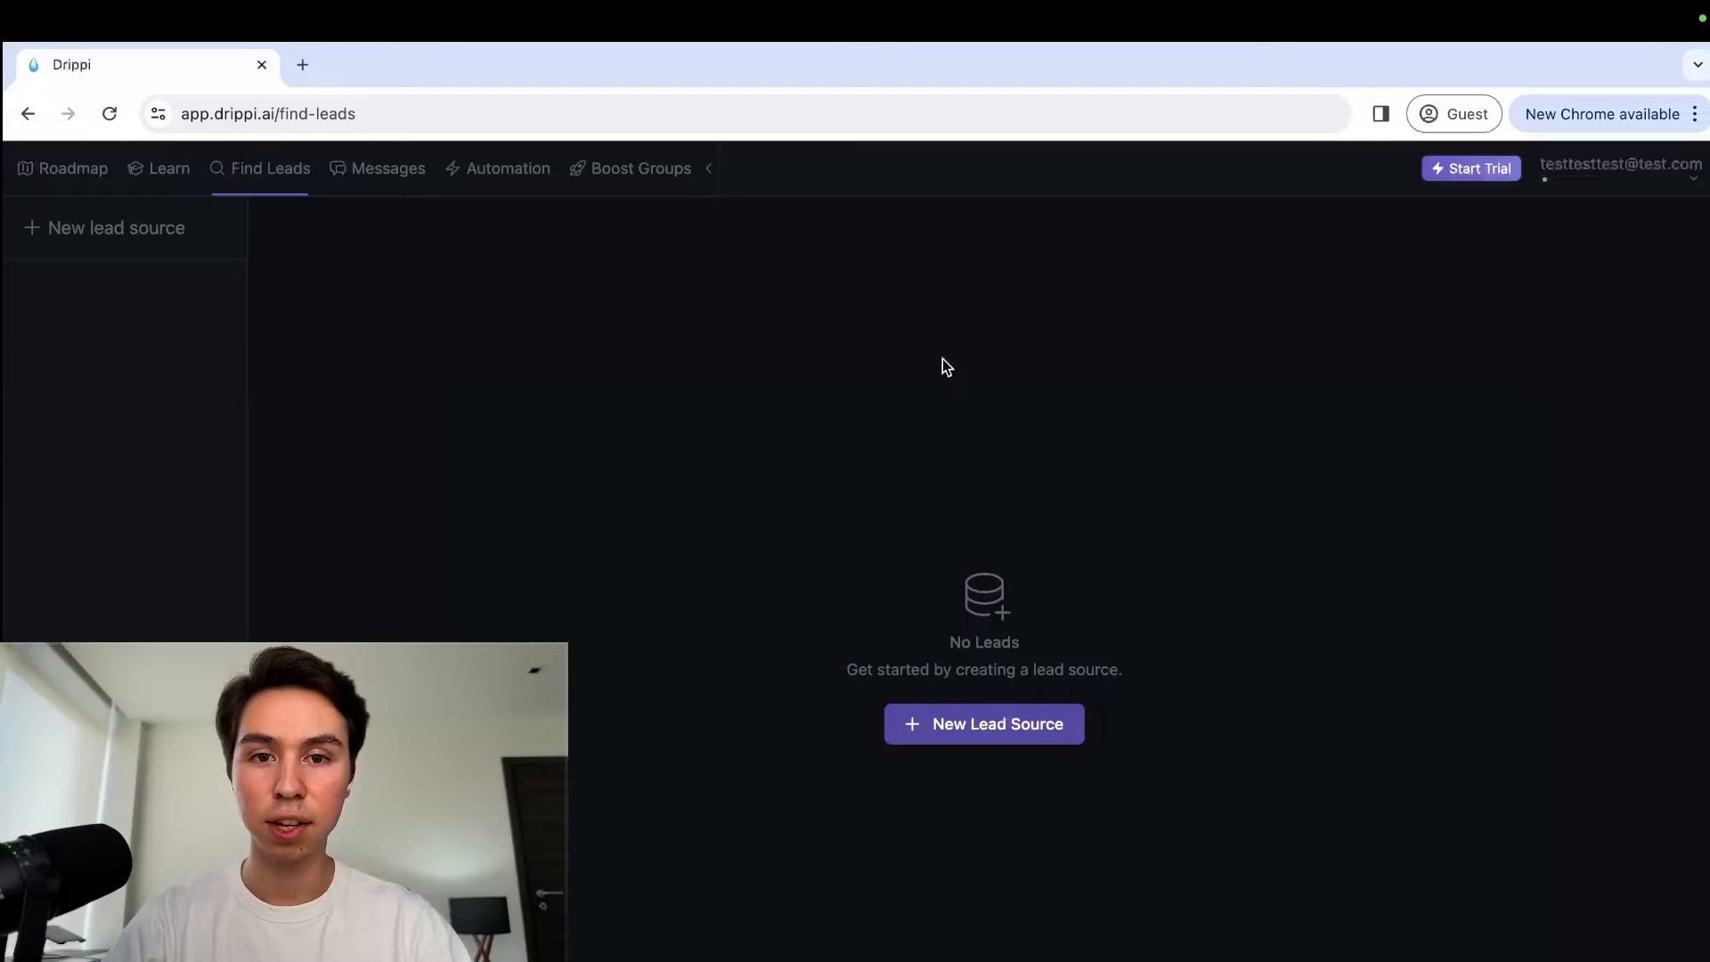
pyautogui.click(162, 173)
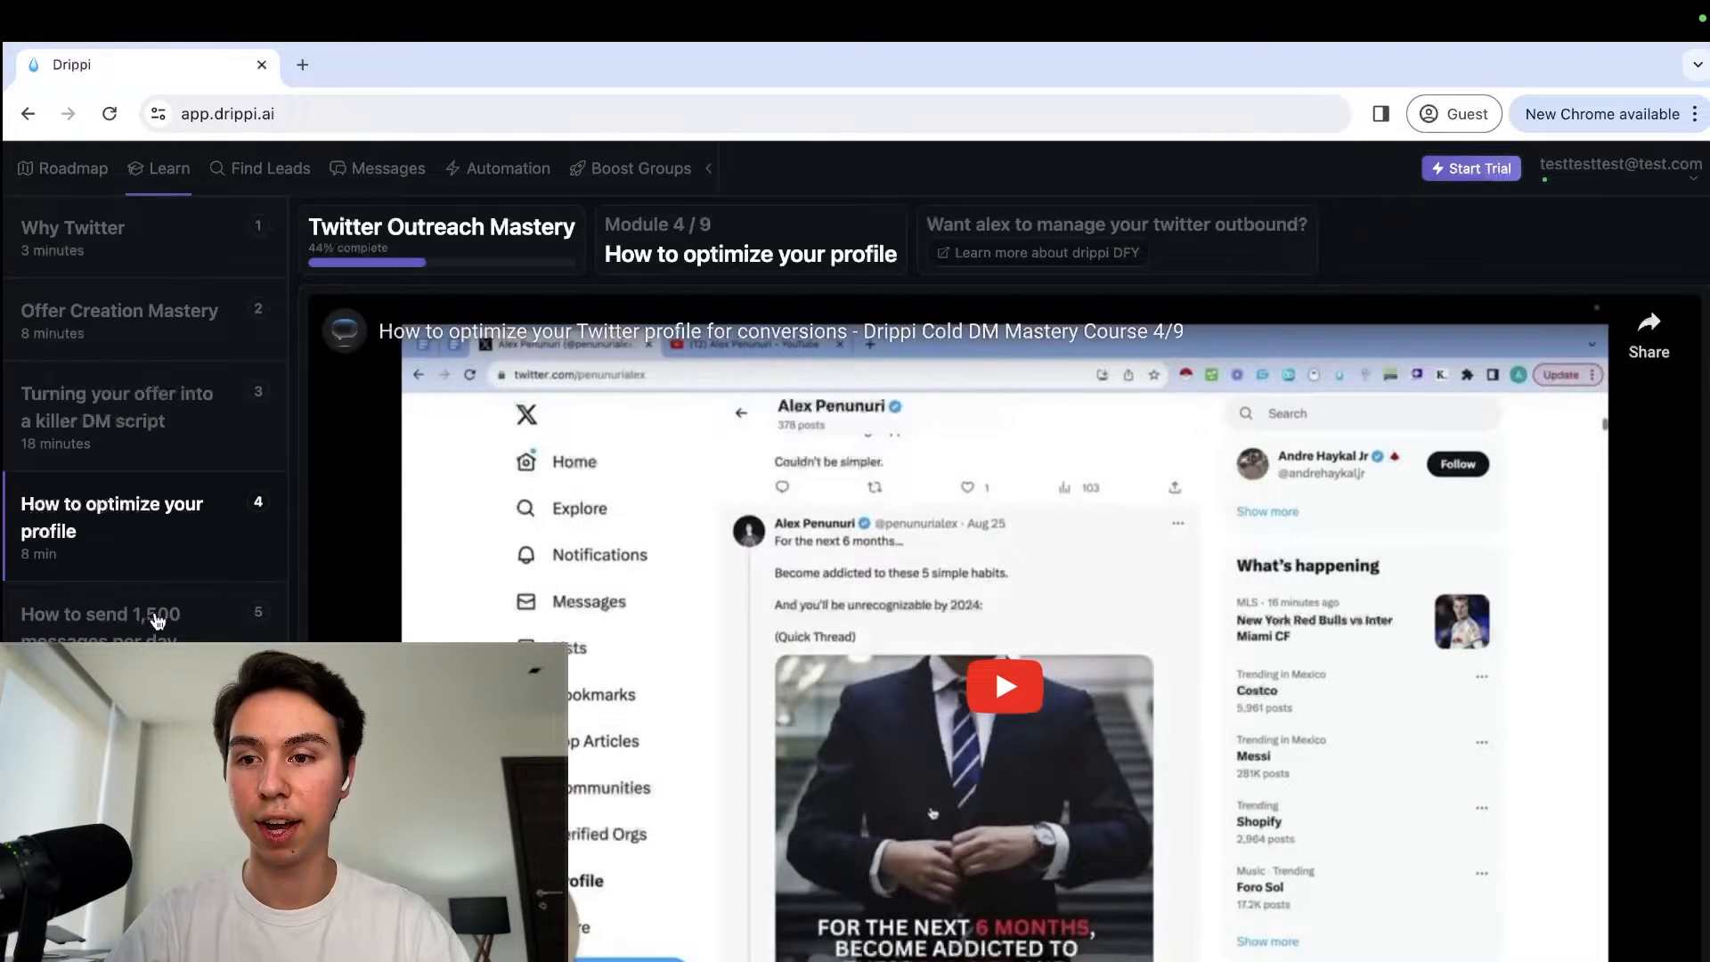
pyautogui.click(157, 621)
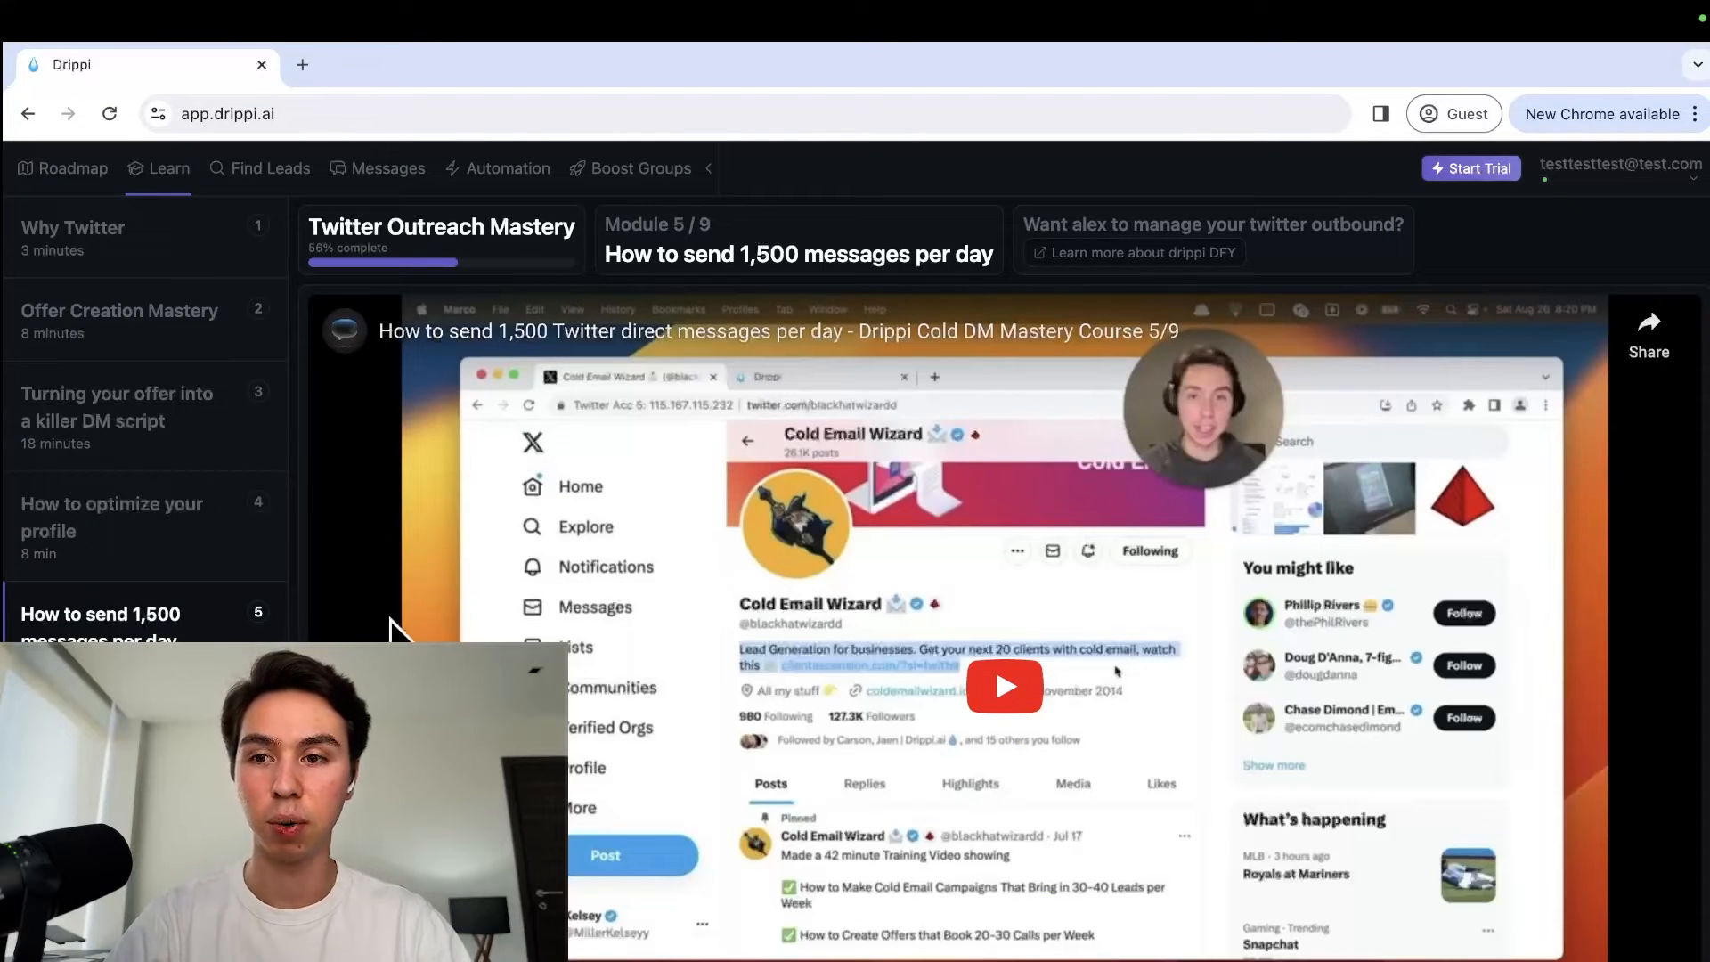
# Step: Create a new lead source on the Find Leads page using the Lead Scraper import option
pyautogui.click(263, 170)
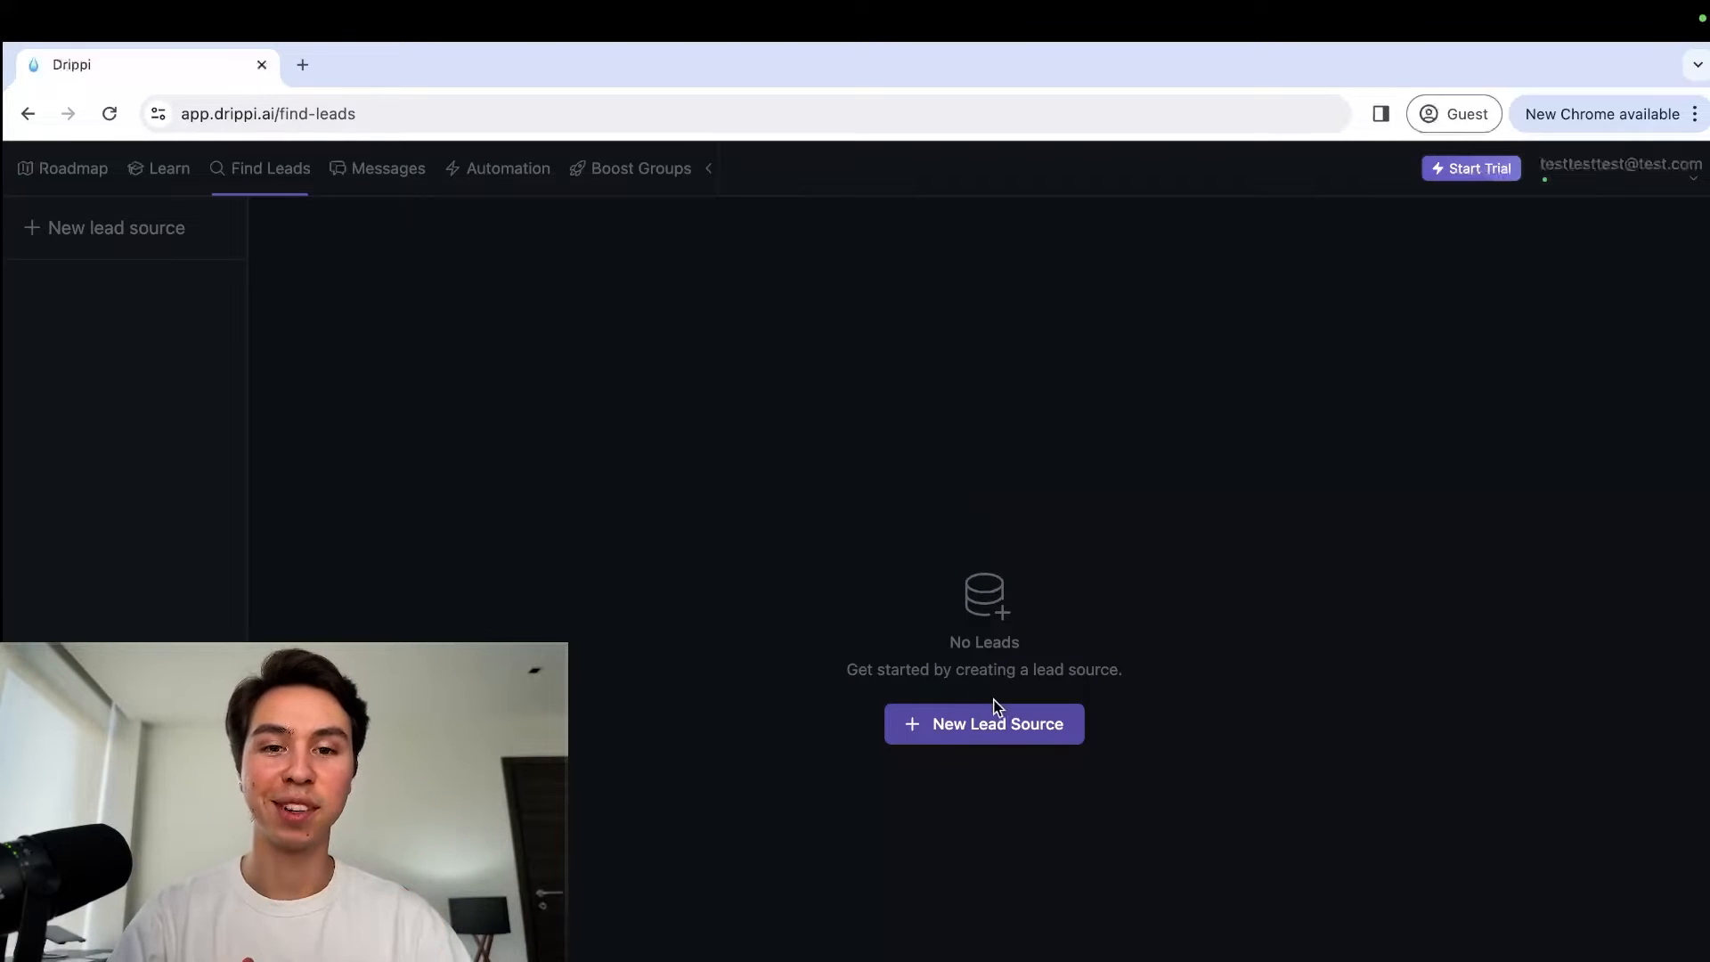
pyautogui.click(985, 724)
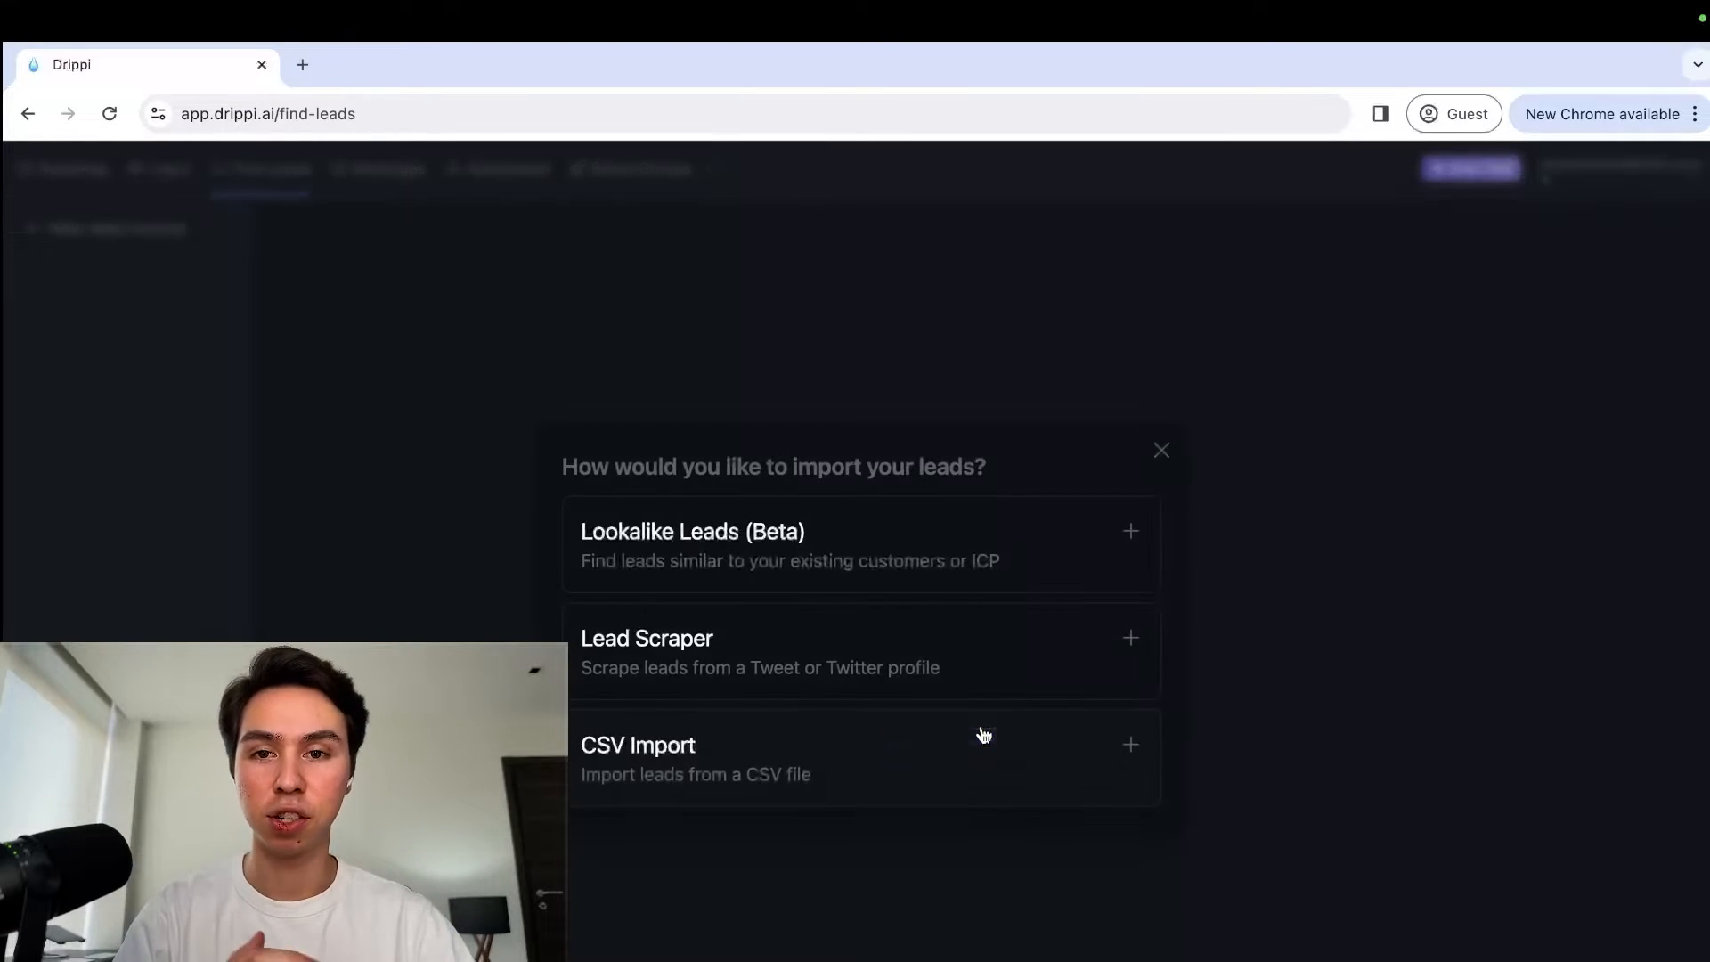
pyautogui.click(908, 636)
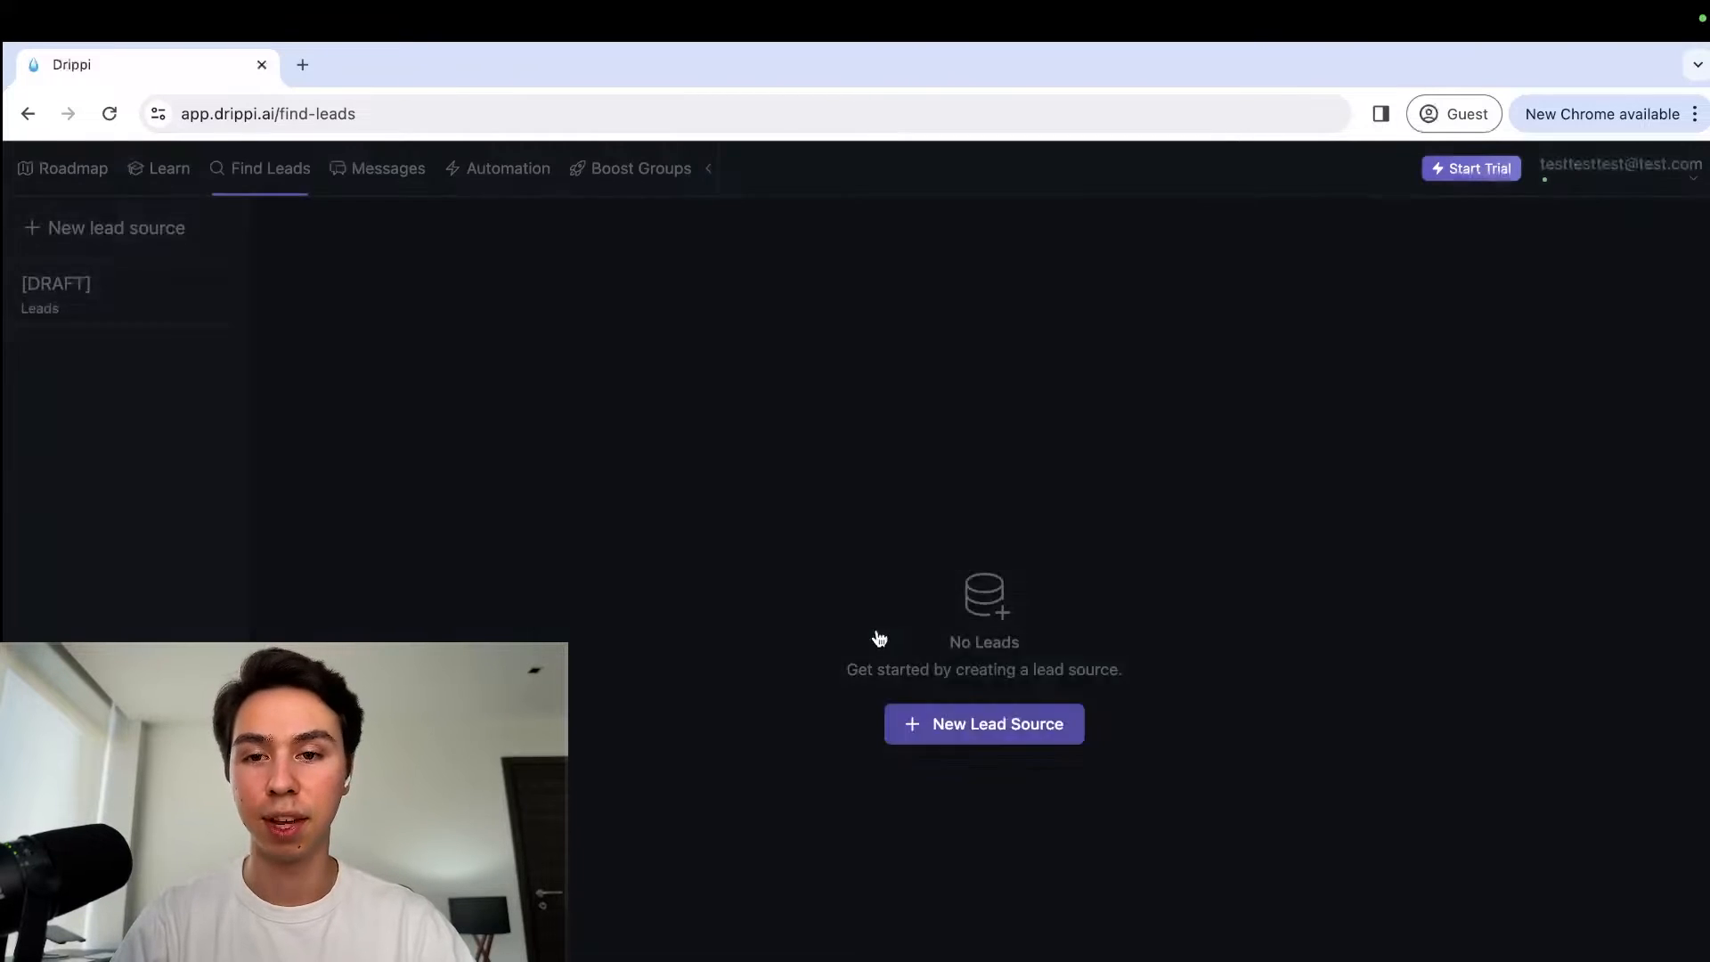
pyautogui.click(256, 173)
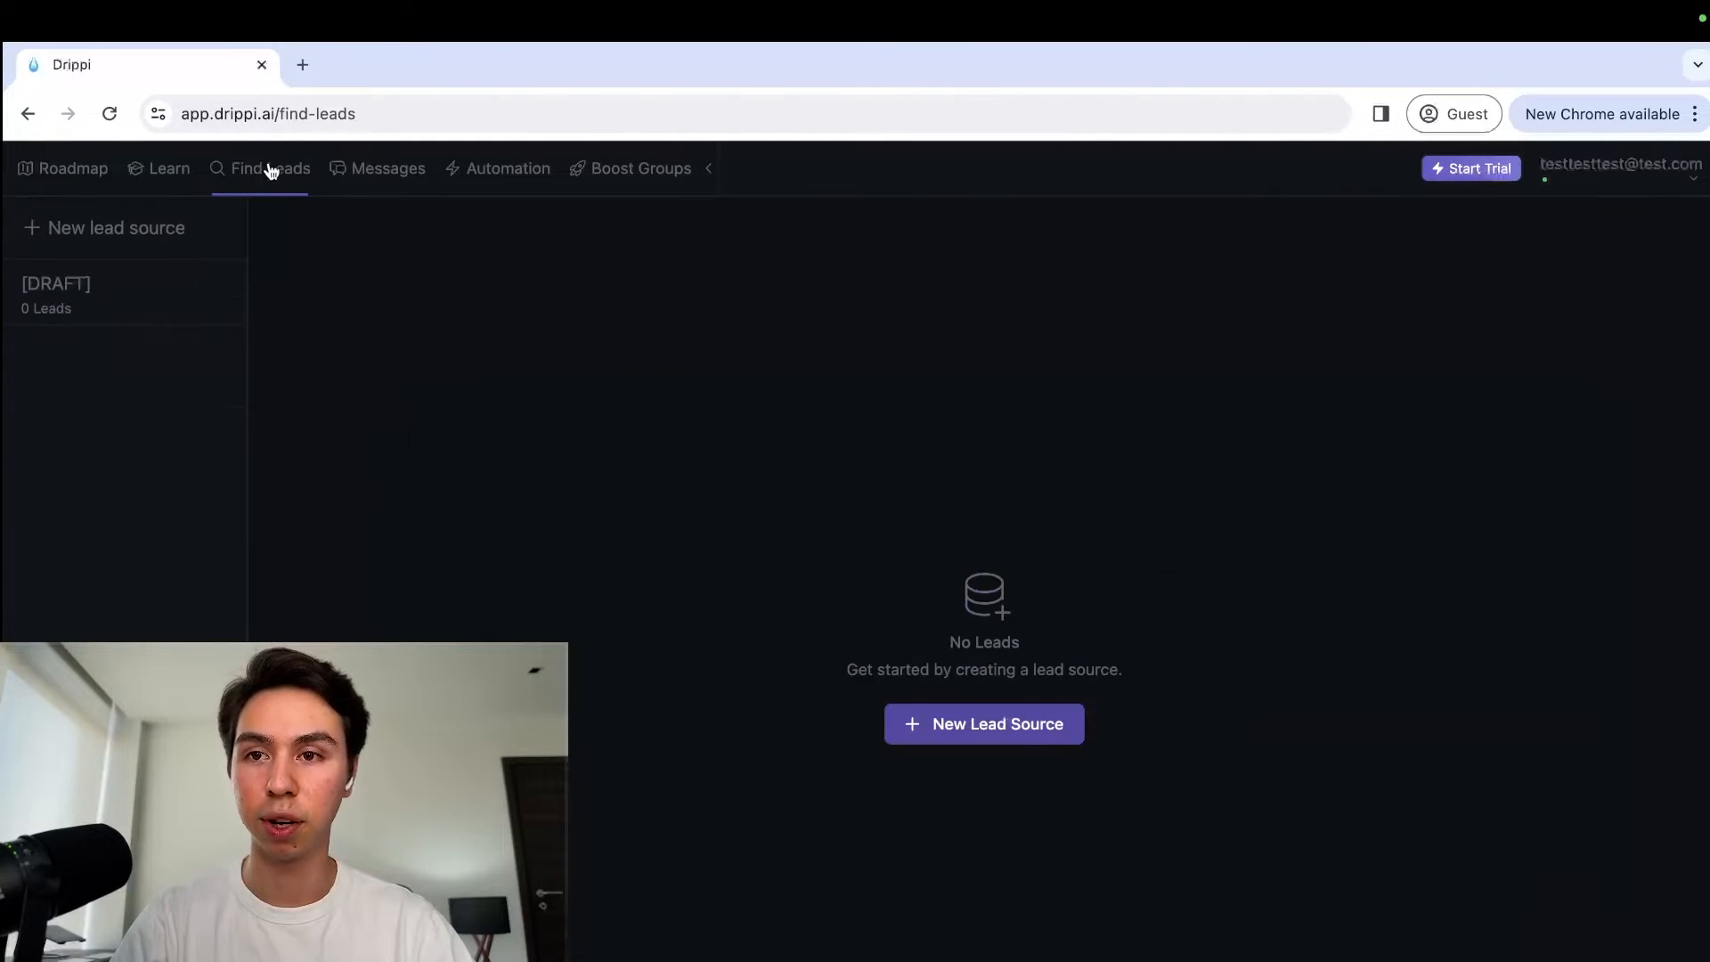
pyautogui.click(114, 232)
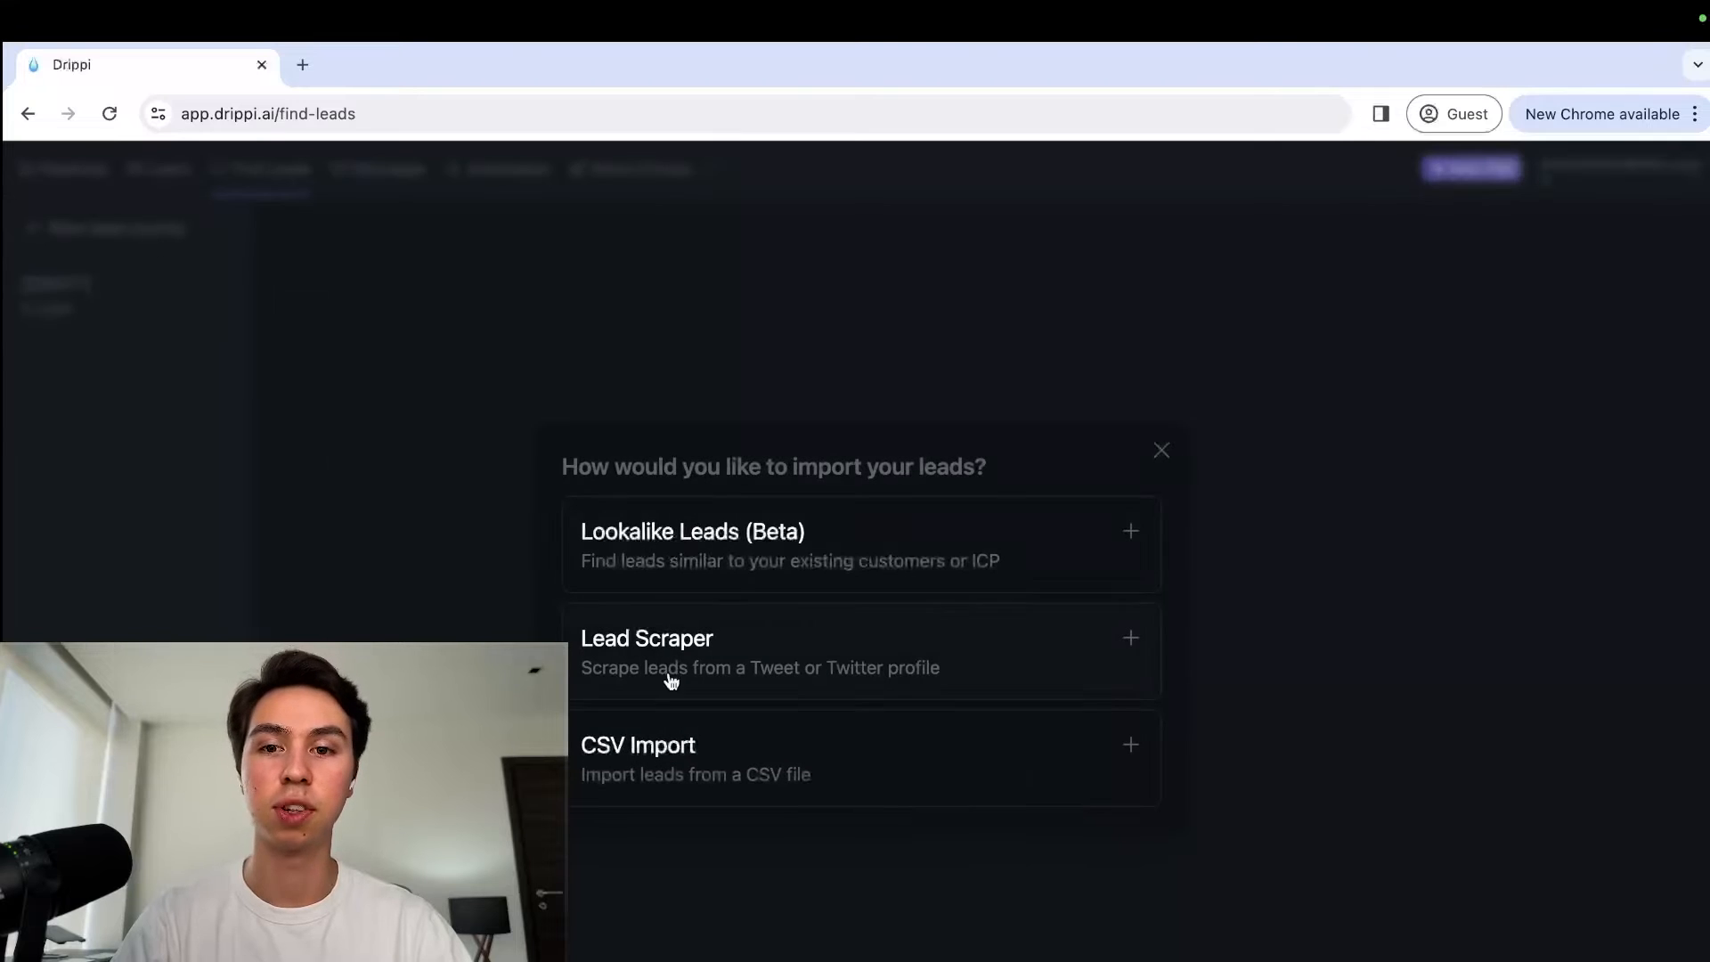
pyautogui.click(701, 681)
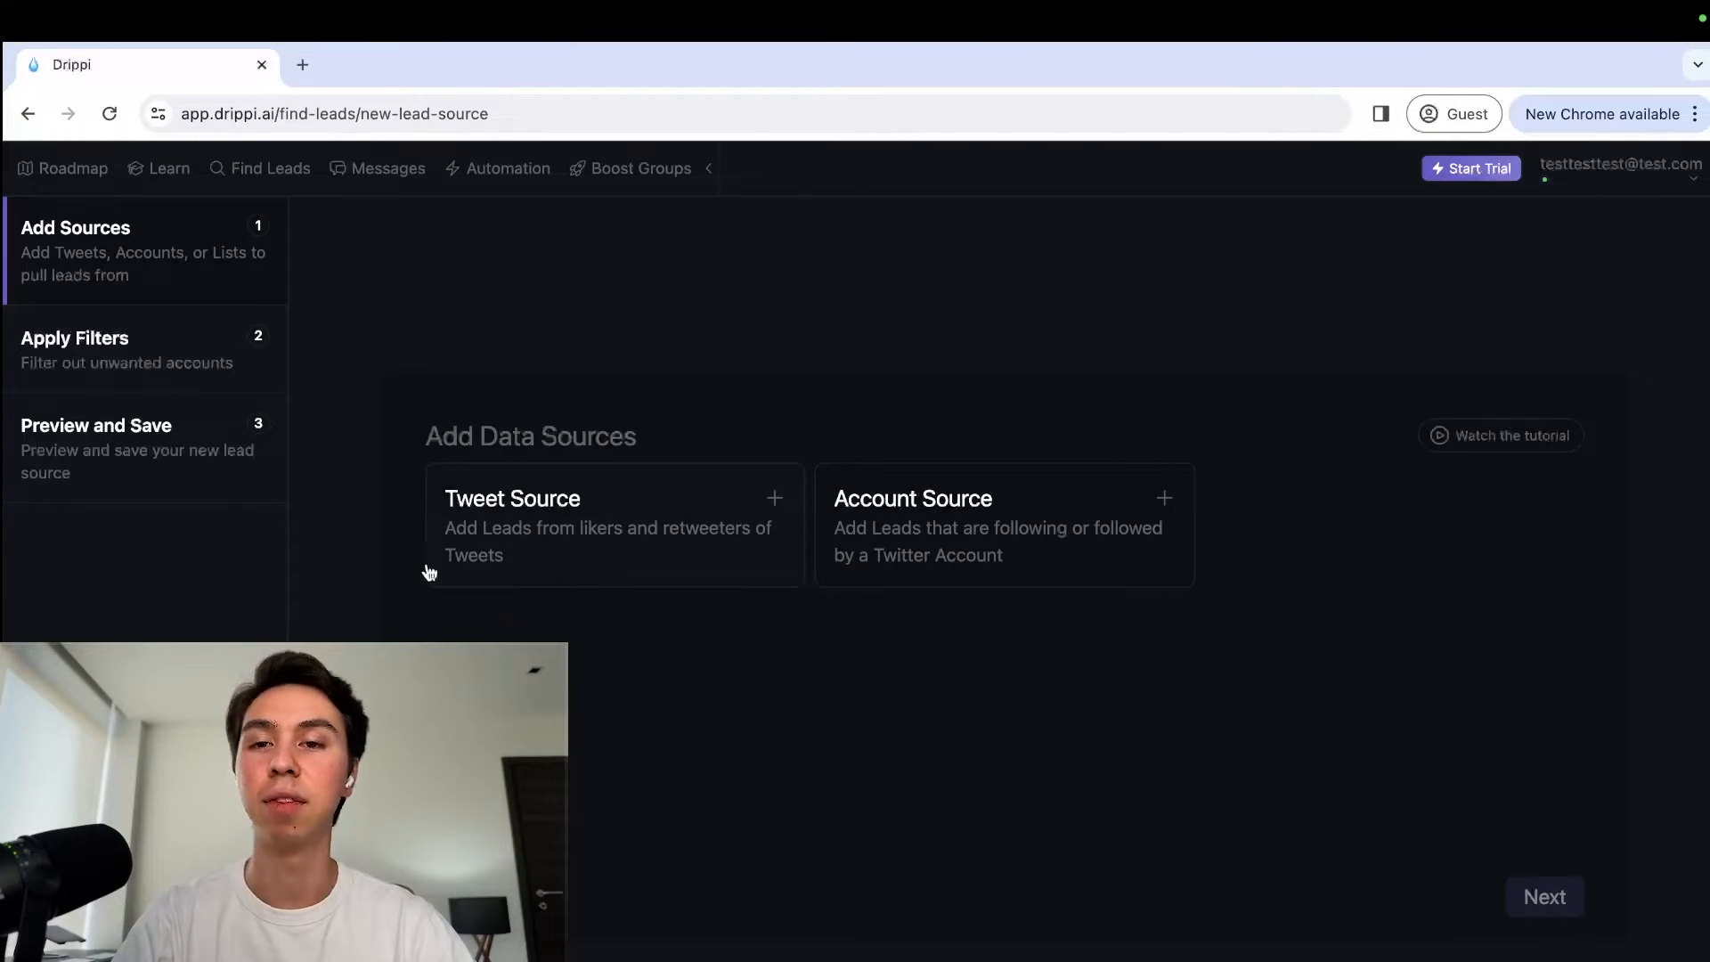
pyautogui.moveTo(638, 437); pyautogui.dragTo(370, 429)
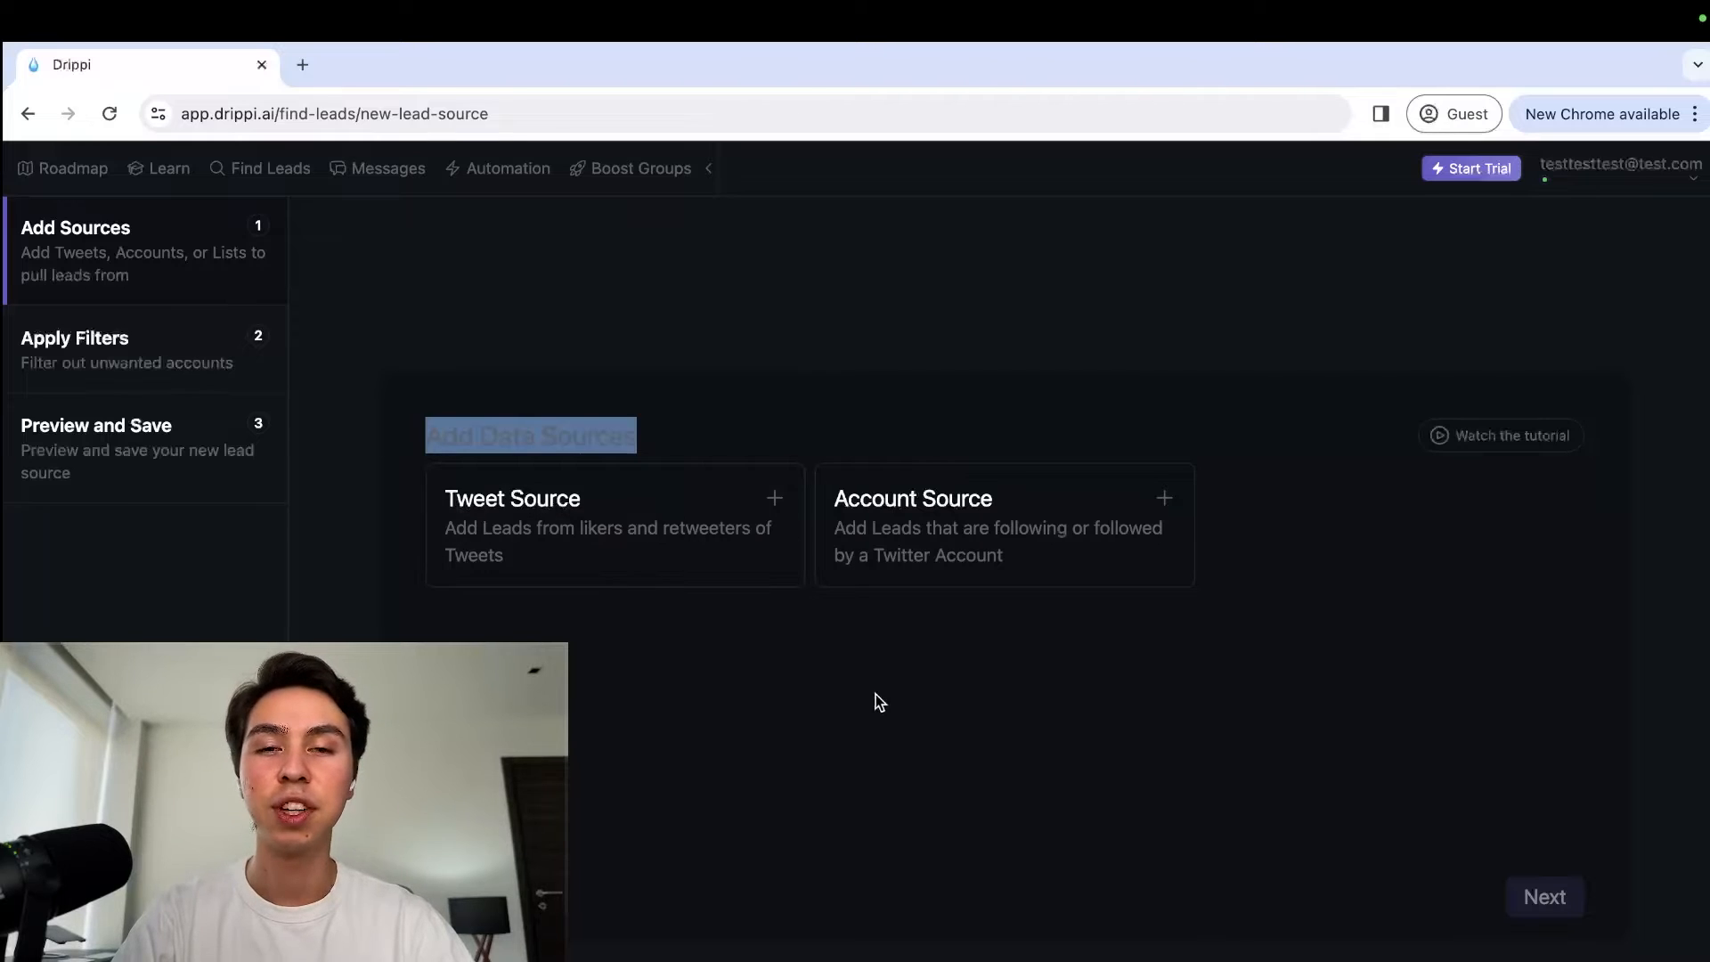
pyautogui.doubleClick(580, 436)
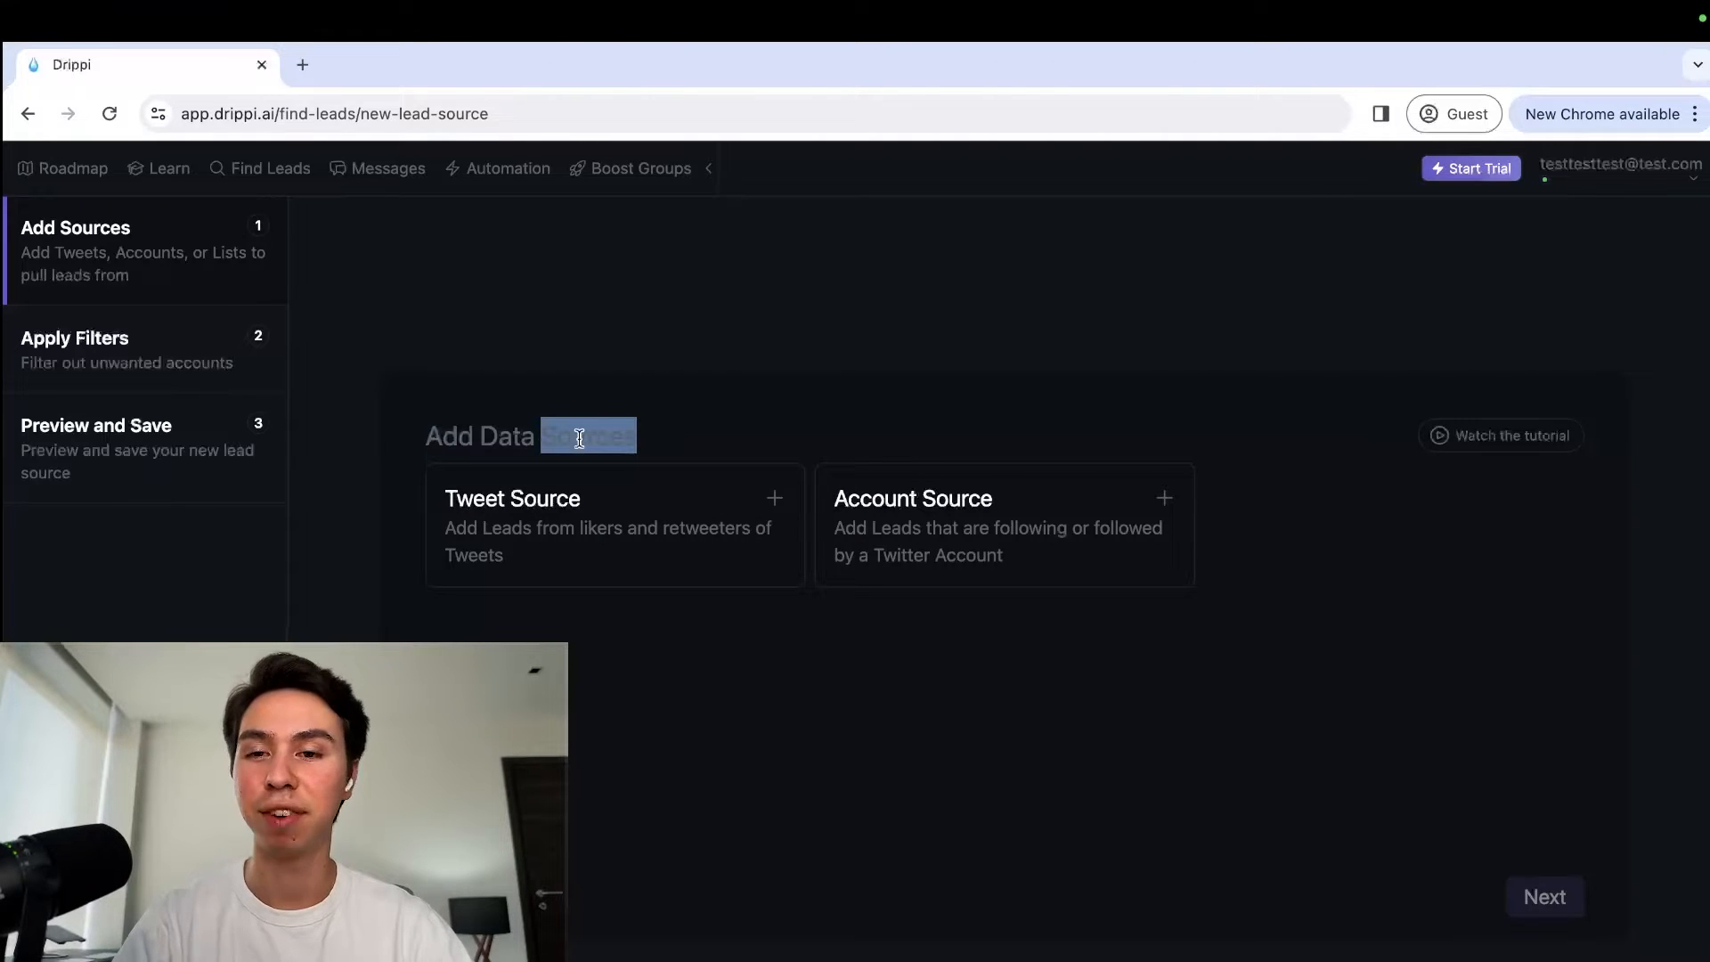
pyautogui.click(672, 422)
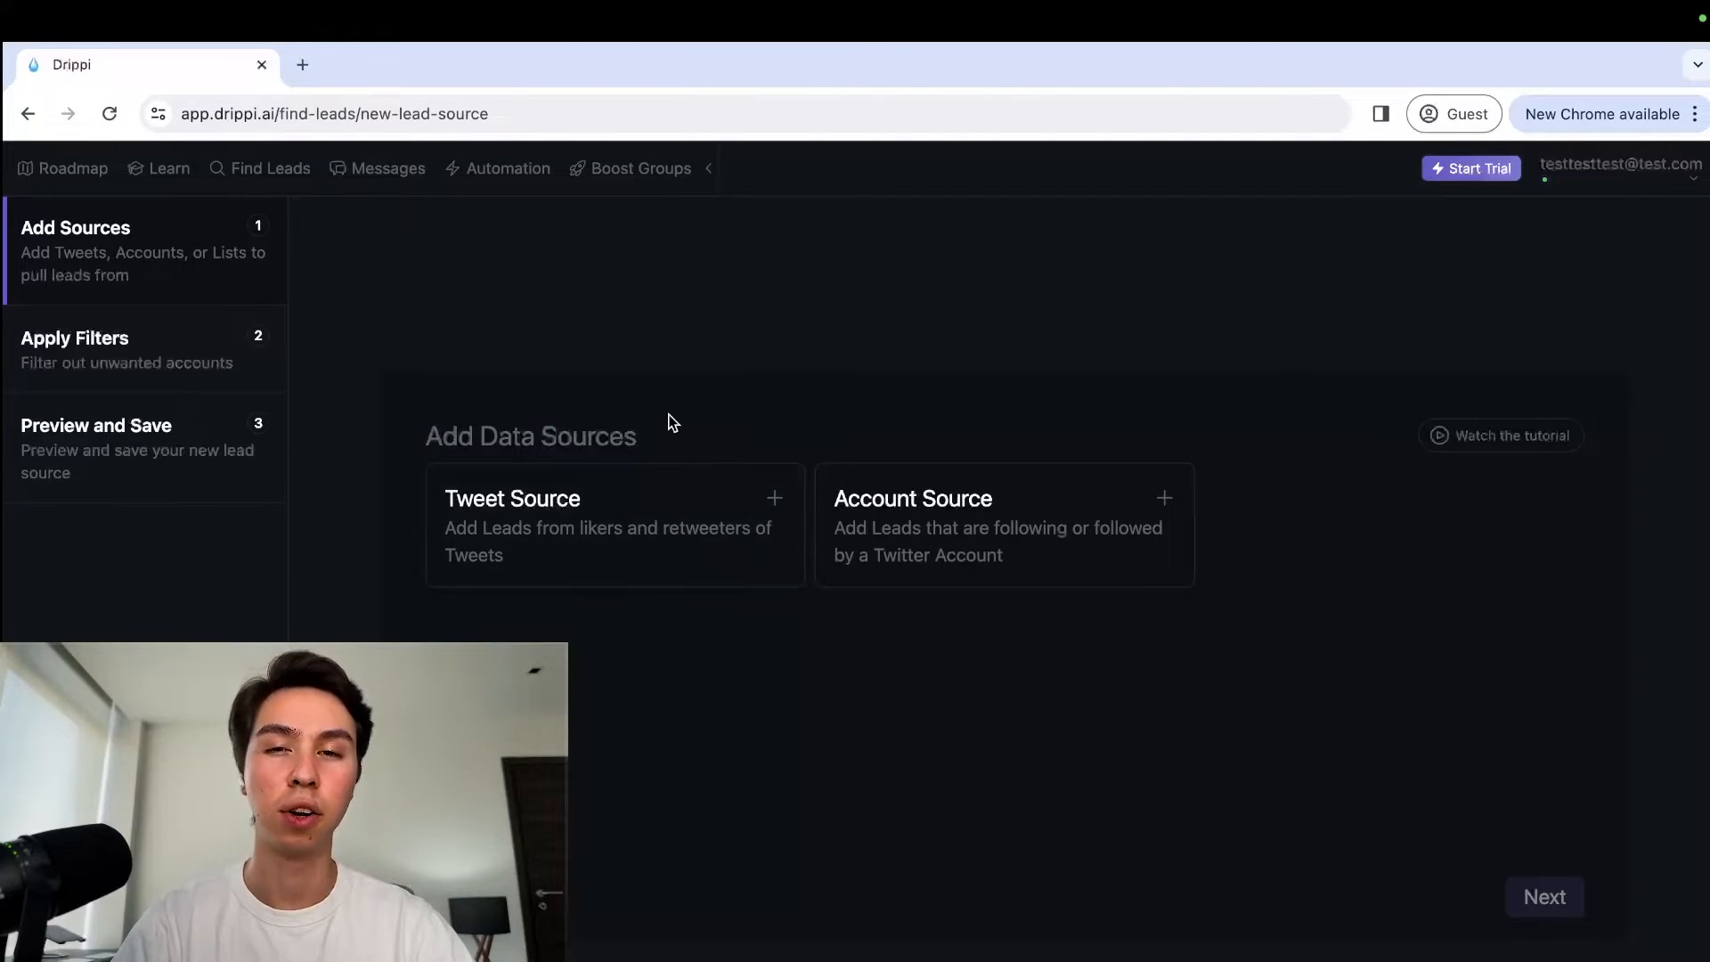
pyautogui.moveTo(659, 431); pyautogui.dragTo(421, 436)
pyautogui.click(649, 431)
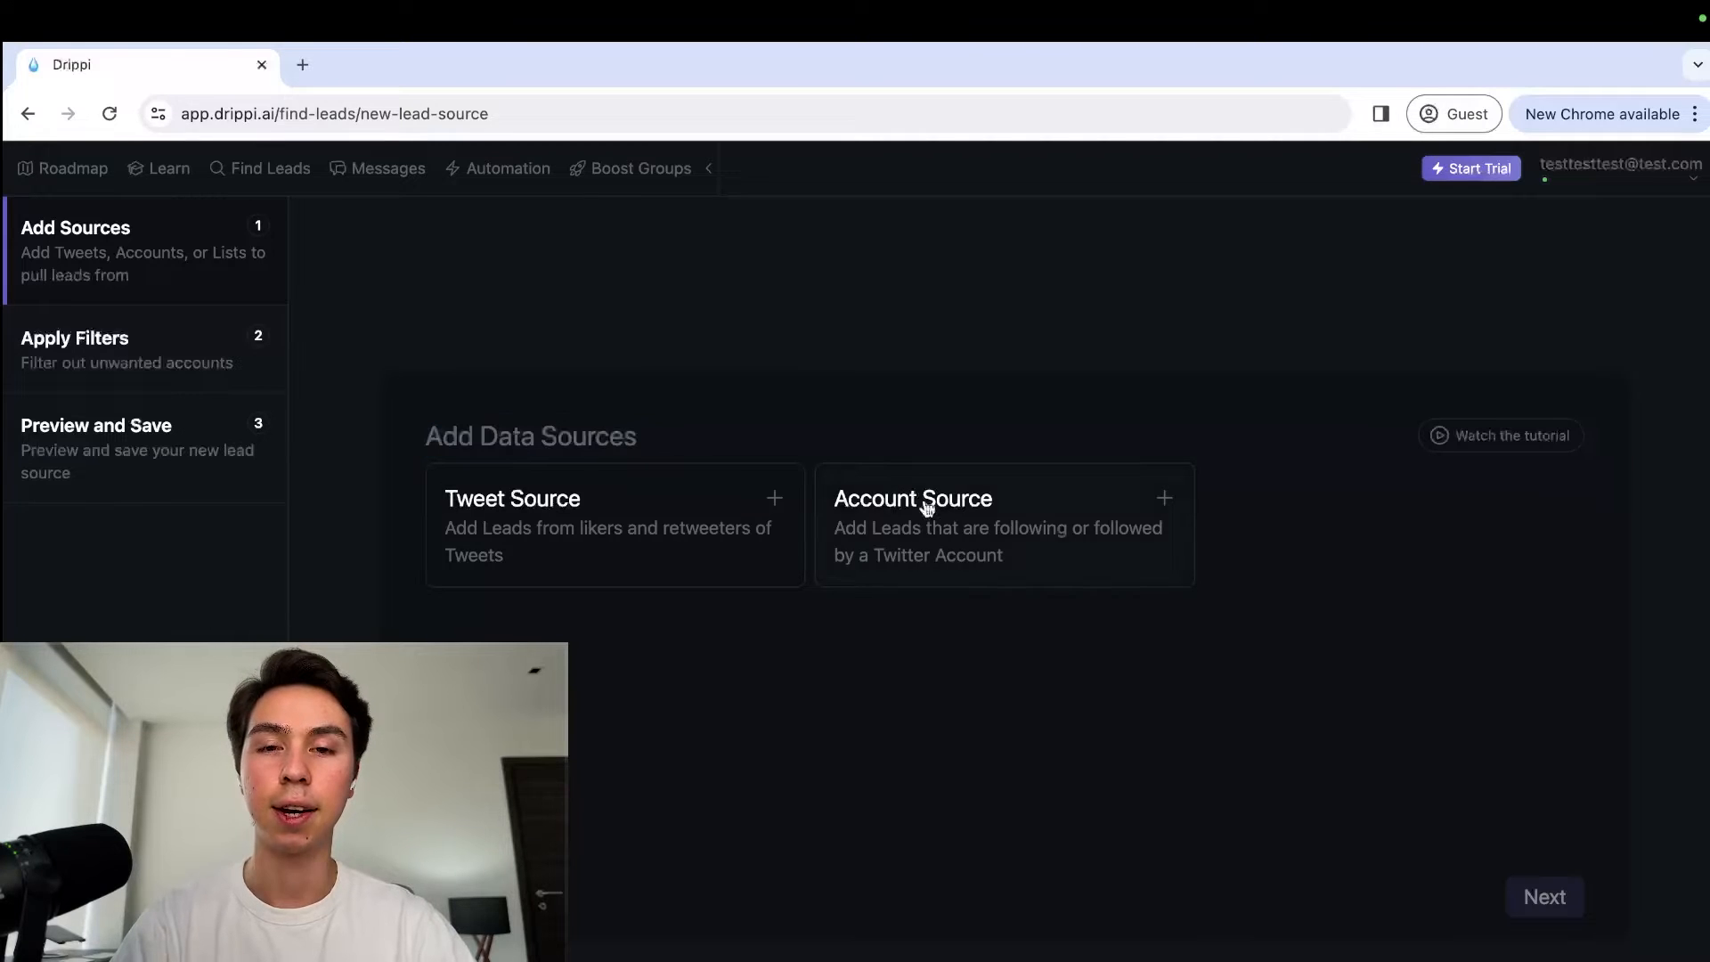
# Step: Start an account source, switch to X and open a business-automation expert's profile from the account's Following list
pyautogui.click(934, 512)
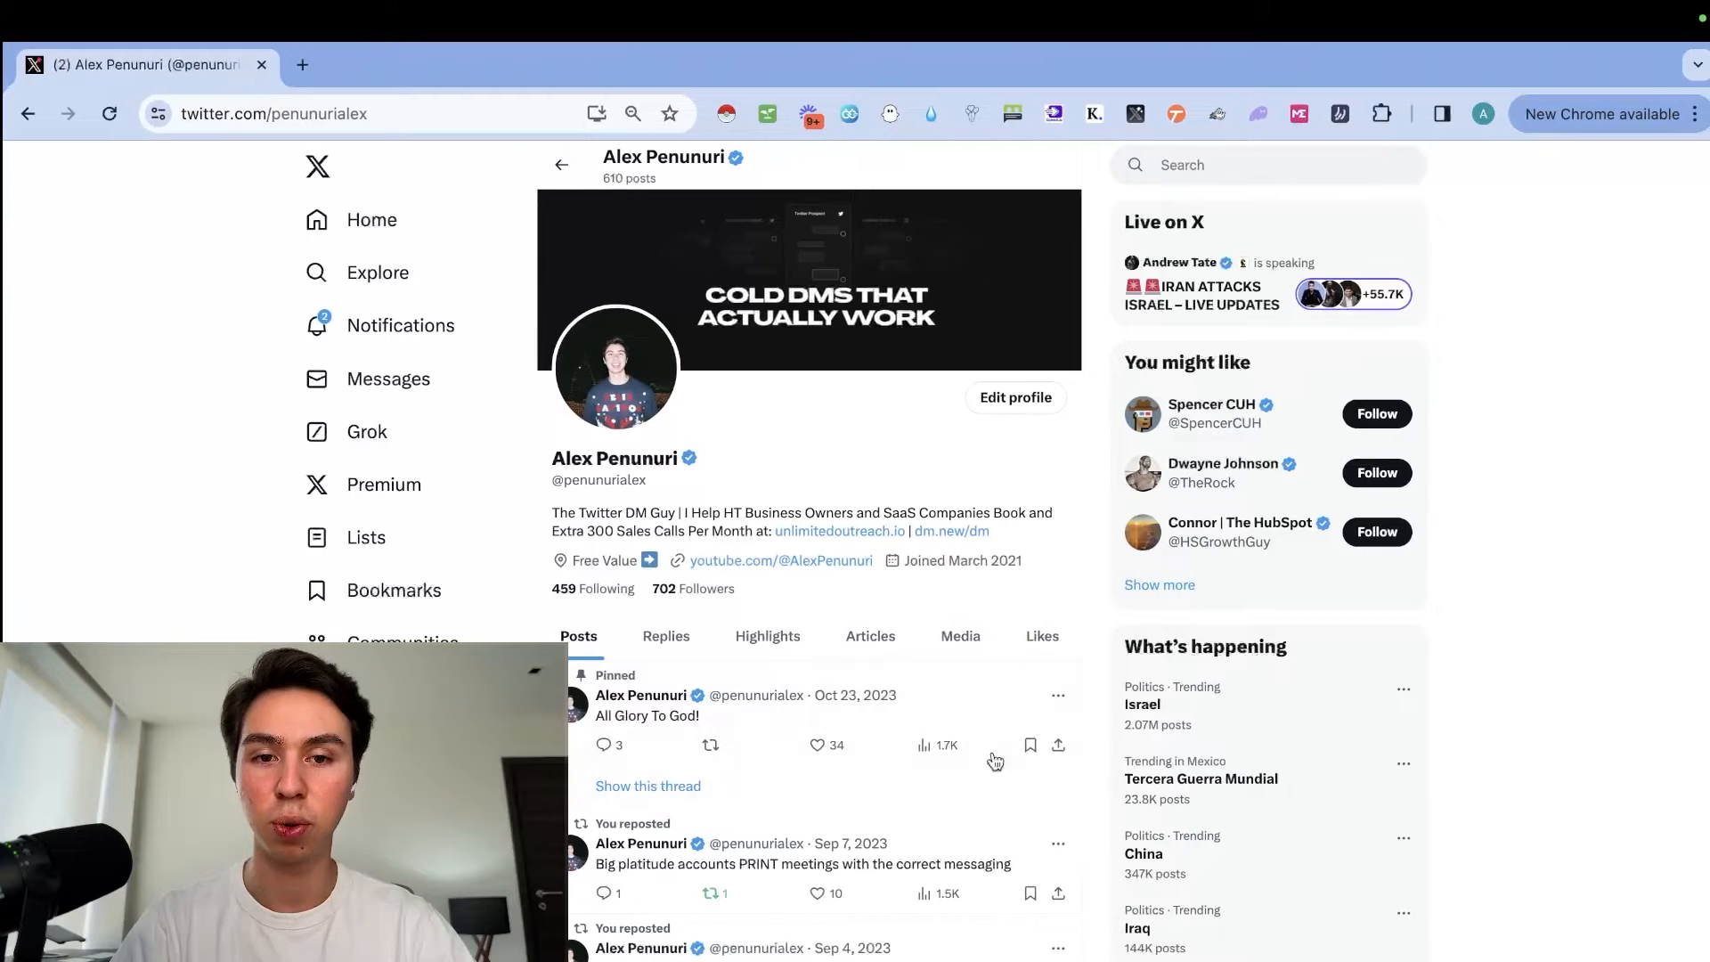
pyautogui.click(604, 588)
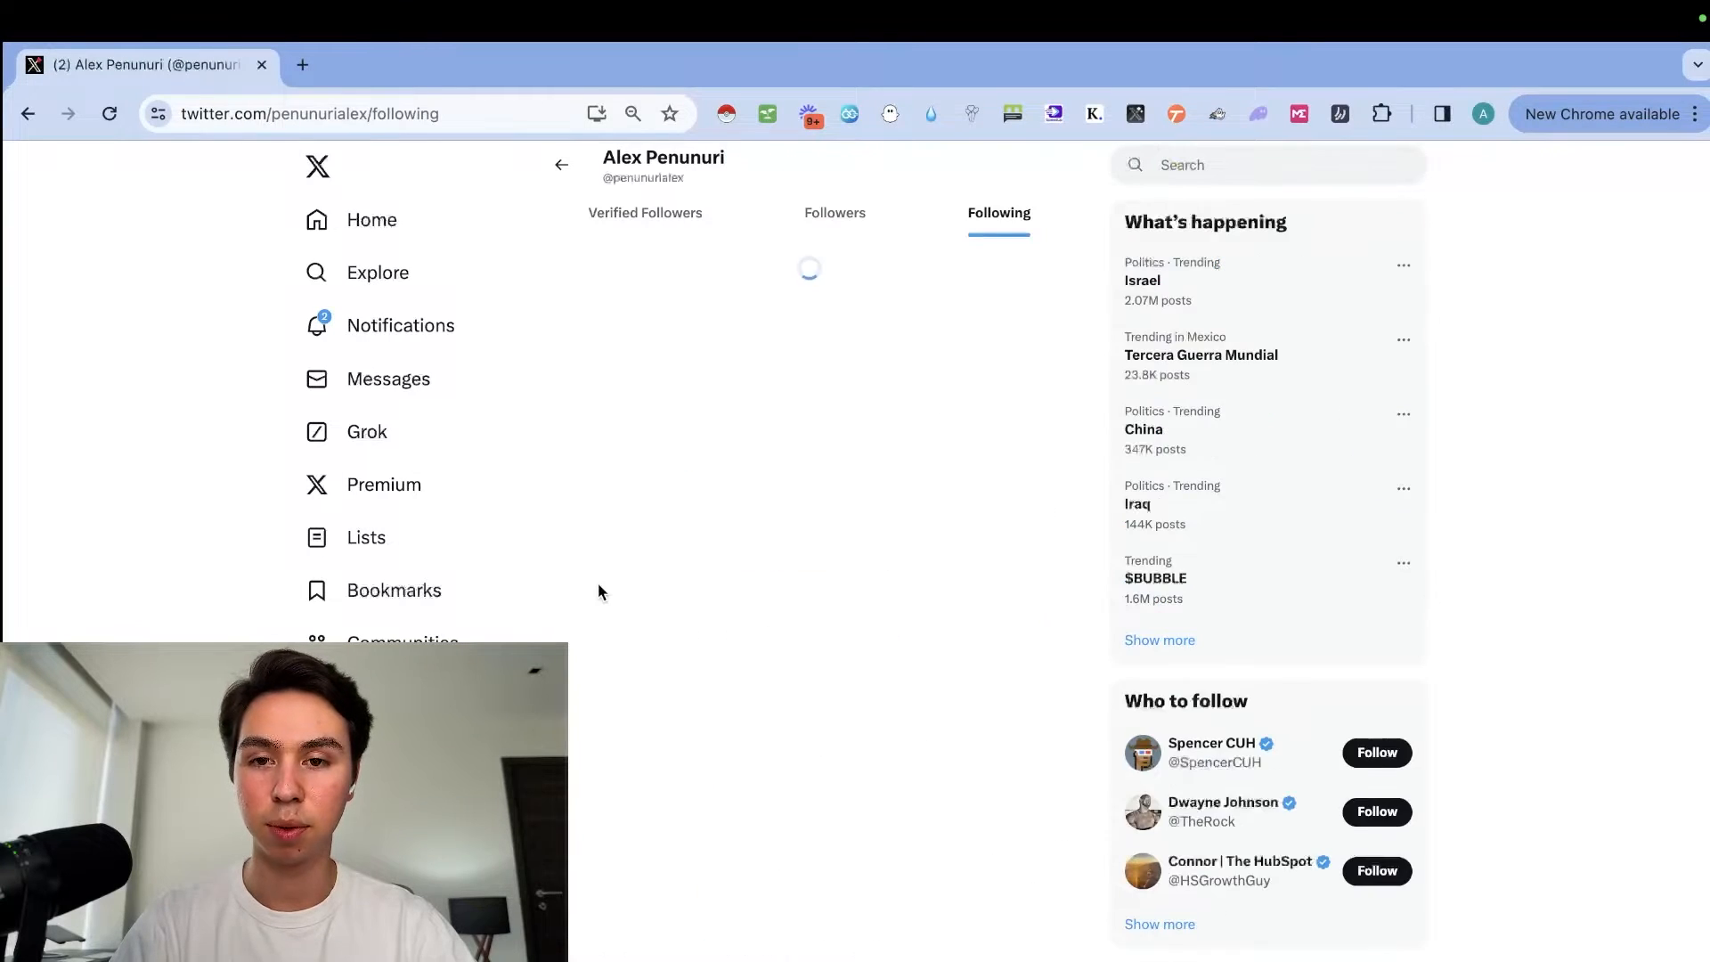
pyautogui.scroll(-9, 822, 334)
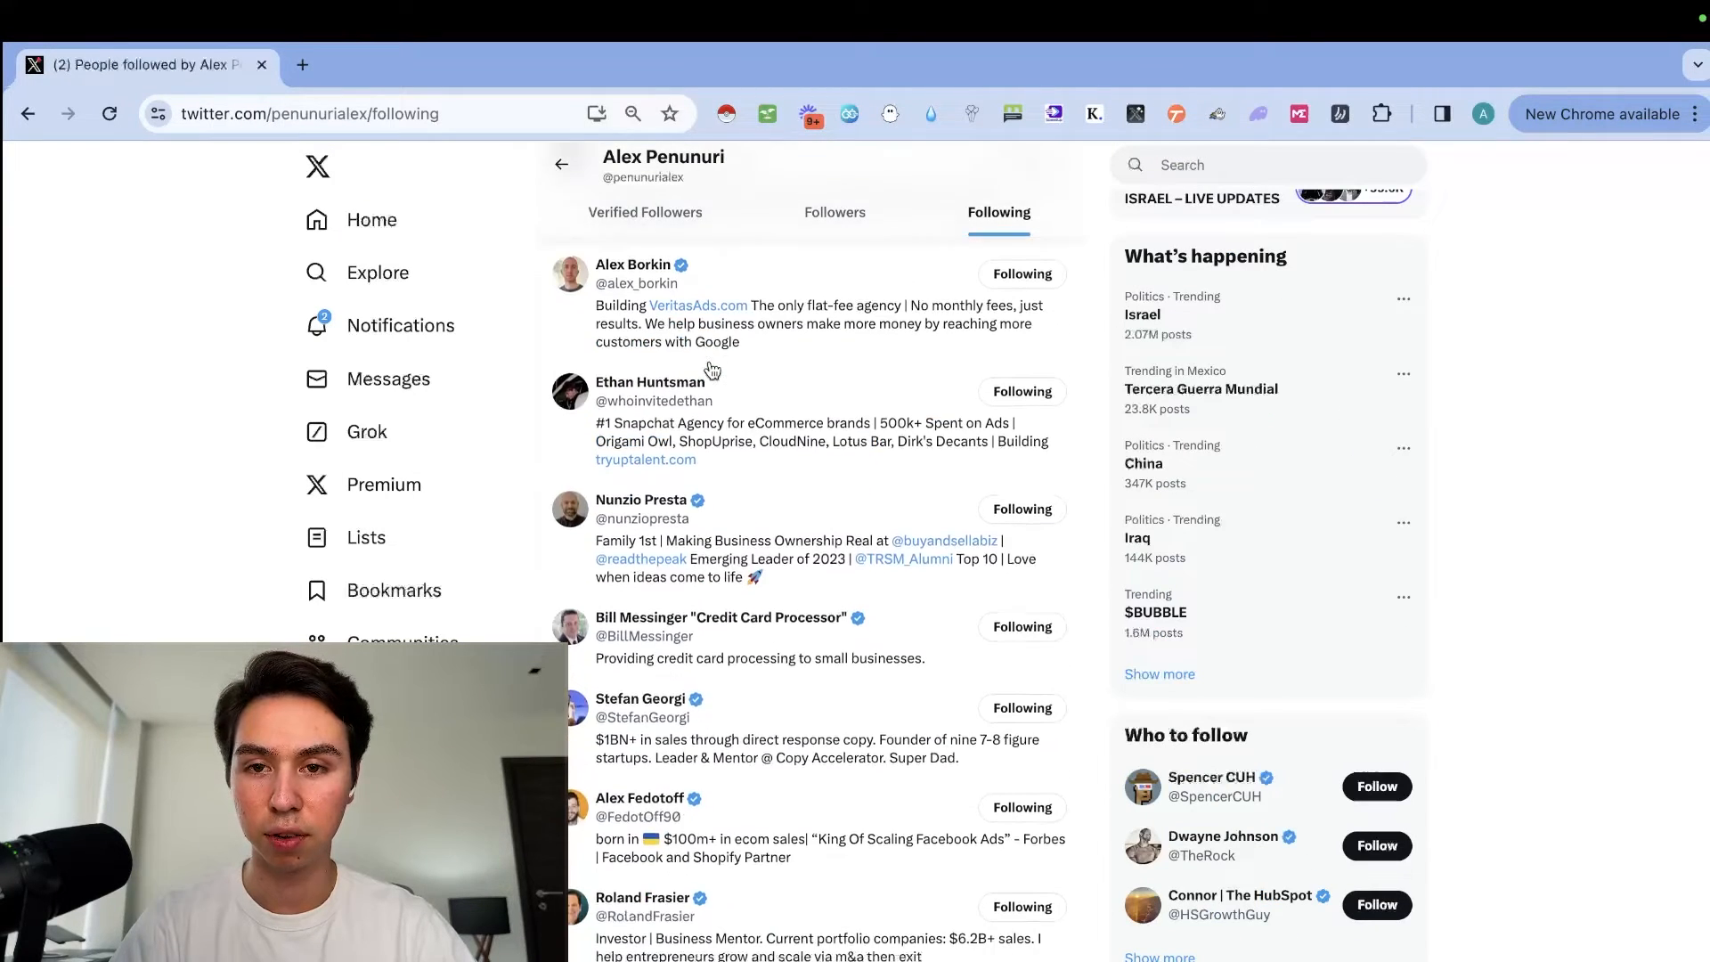
pyautogui.scroll(-10, 696, 474)
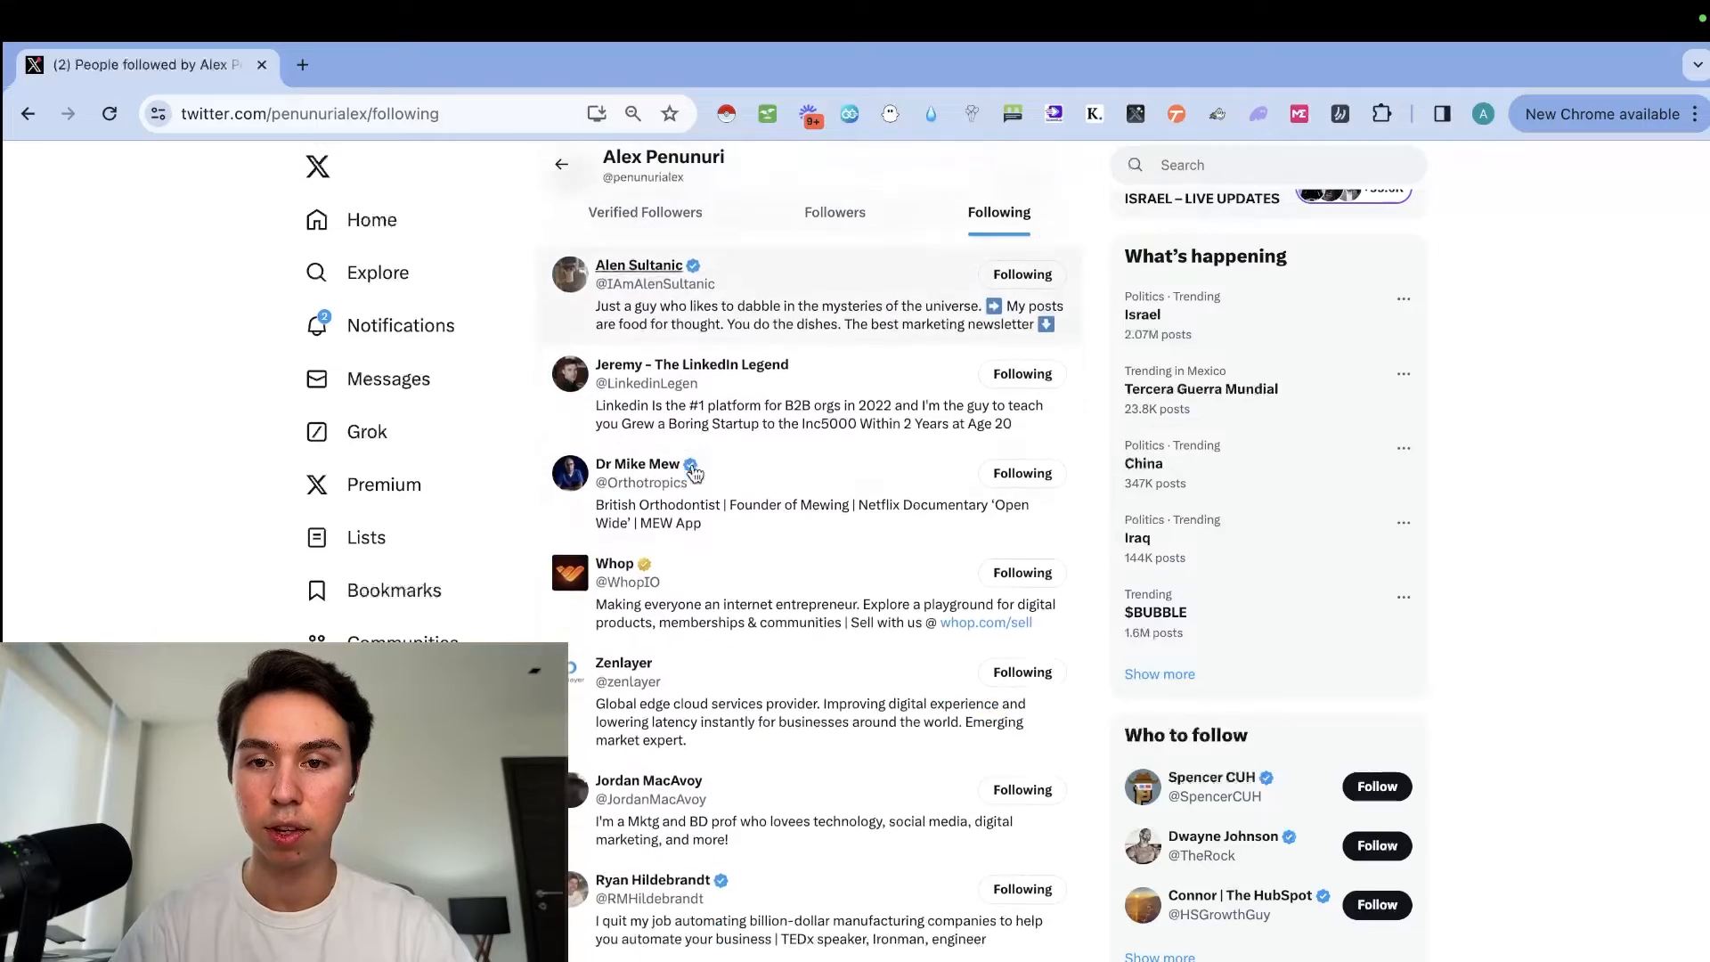
pyautogui.scroll(-2, 695, 473)
pyautogui.scroll(1, 696, 474)
pyautogui.click(696, 474)
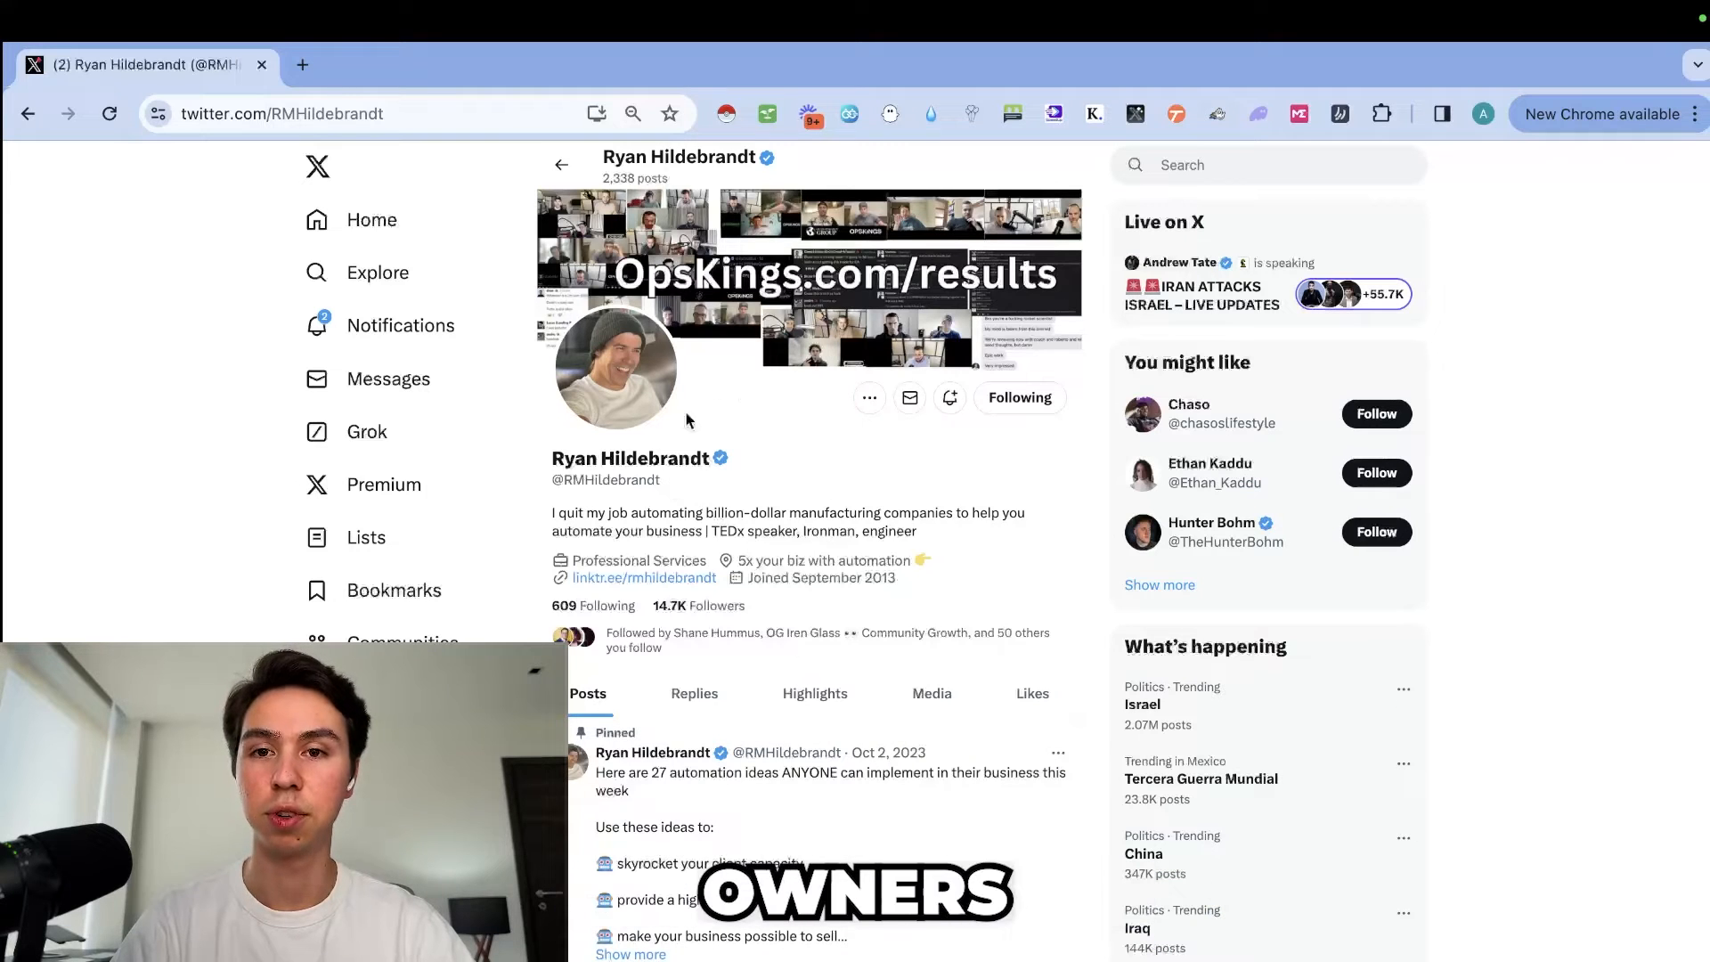
pyautogui.click(462, 111)
pyautogui.hotkey('ctrl', 'c')
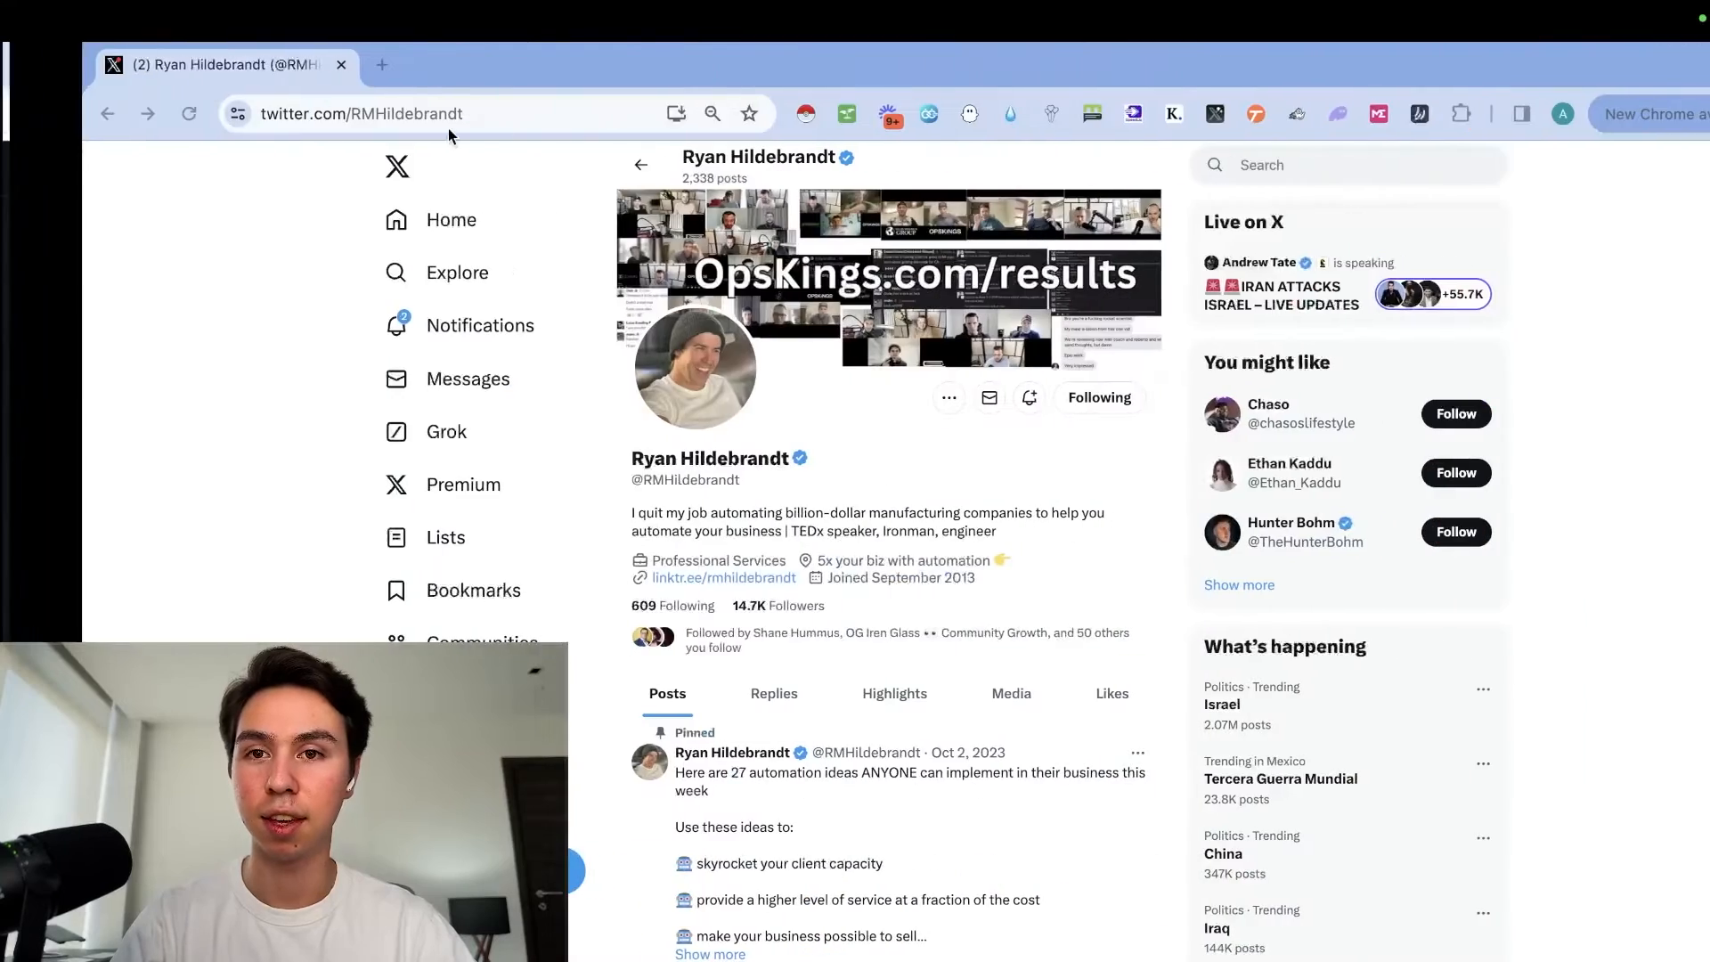
pyautogui.click(436, 114)
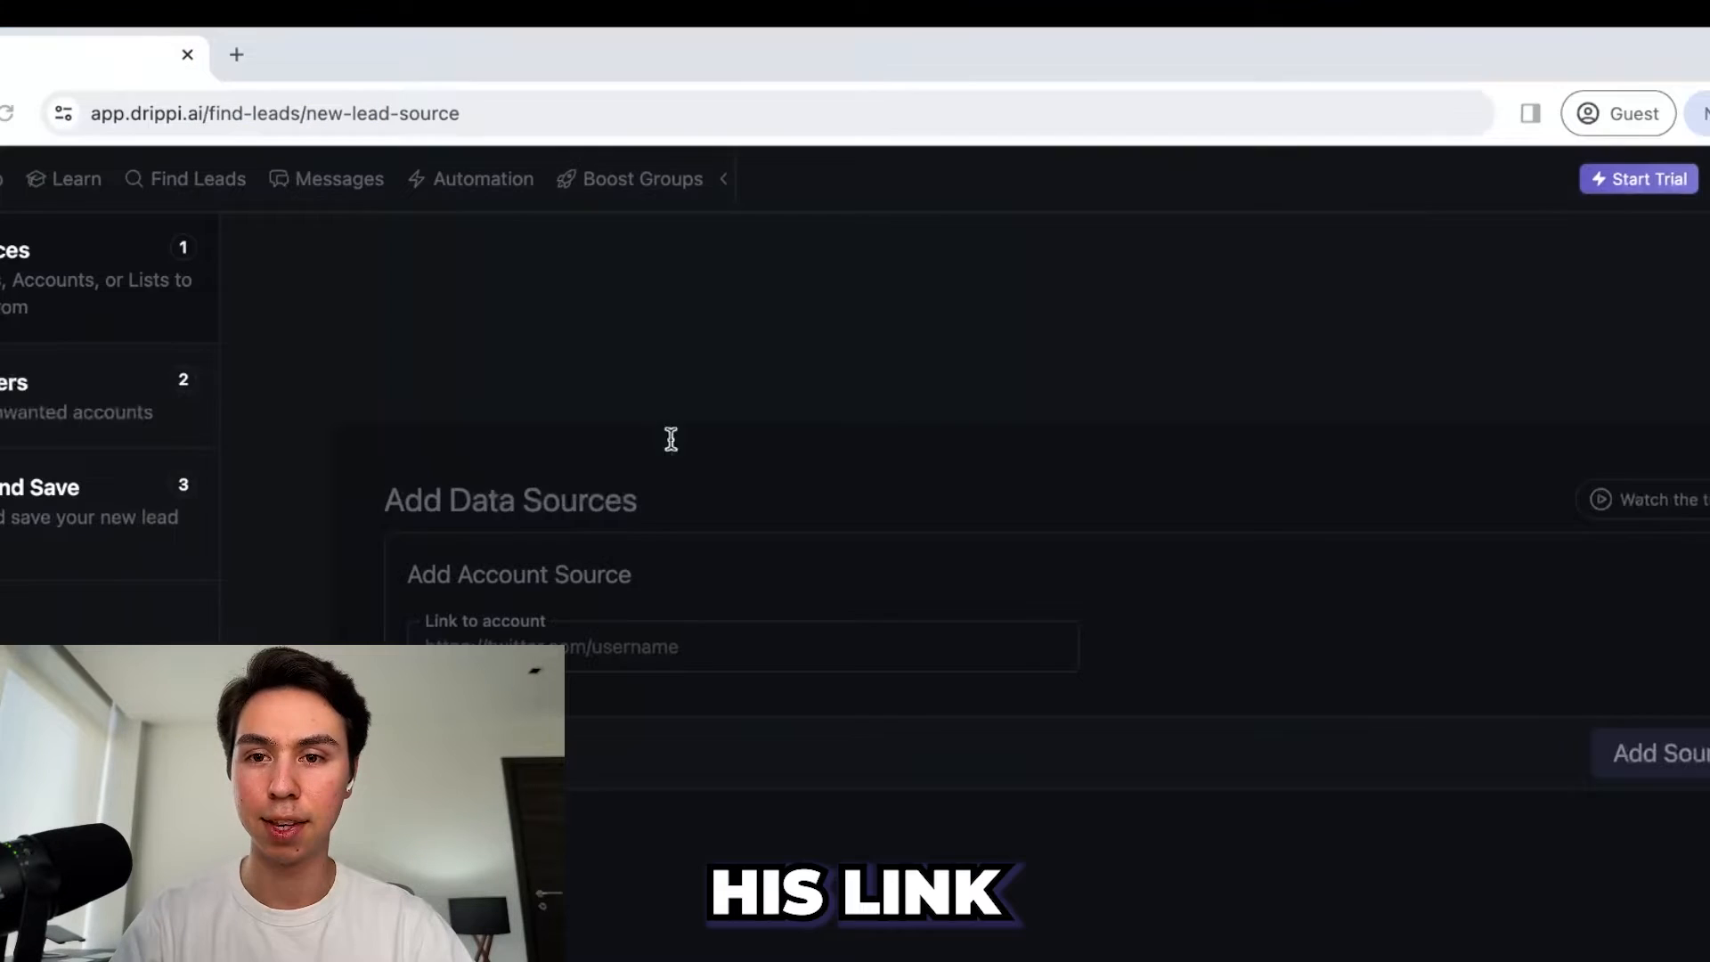
pyautogui.hotkey('ctrl', 'v')
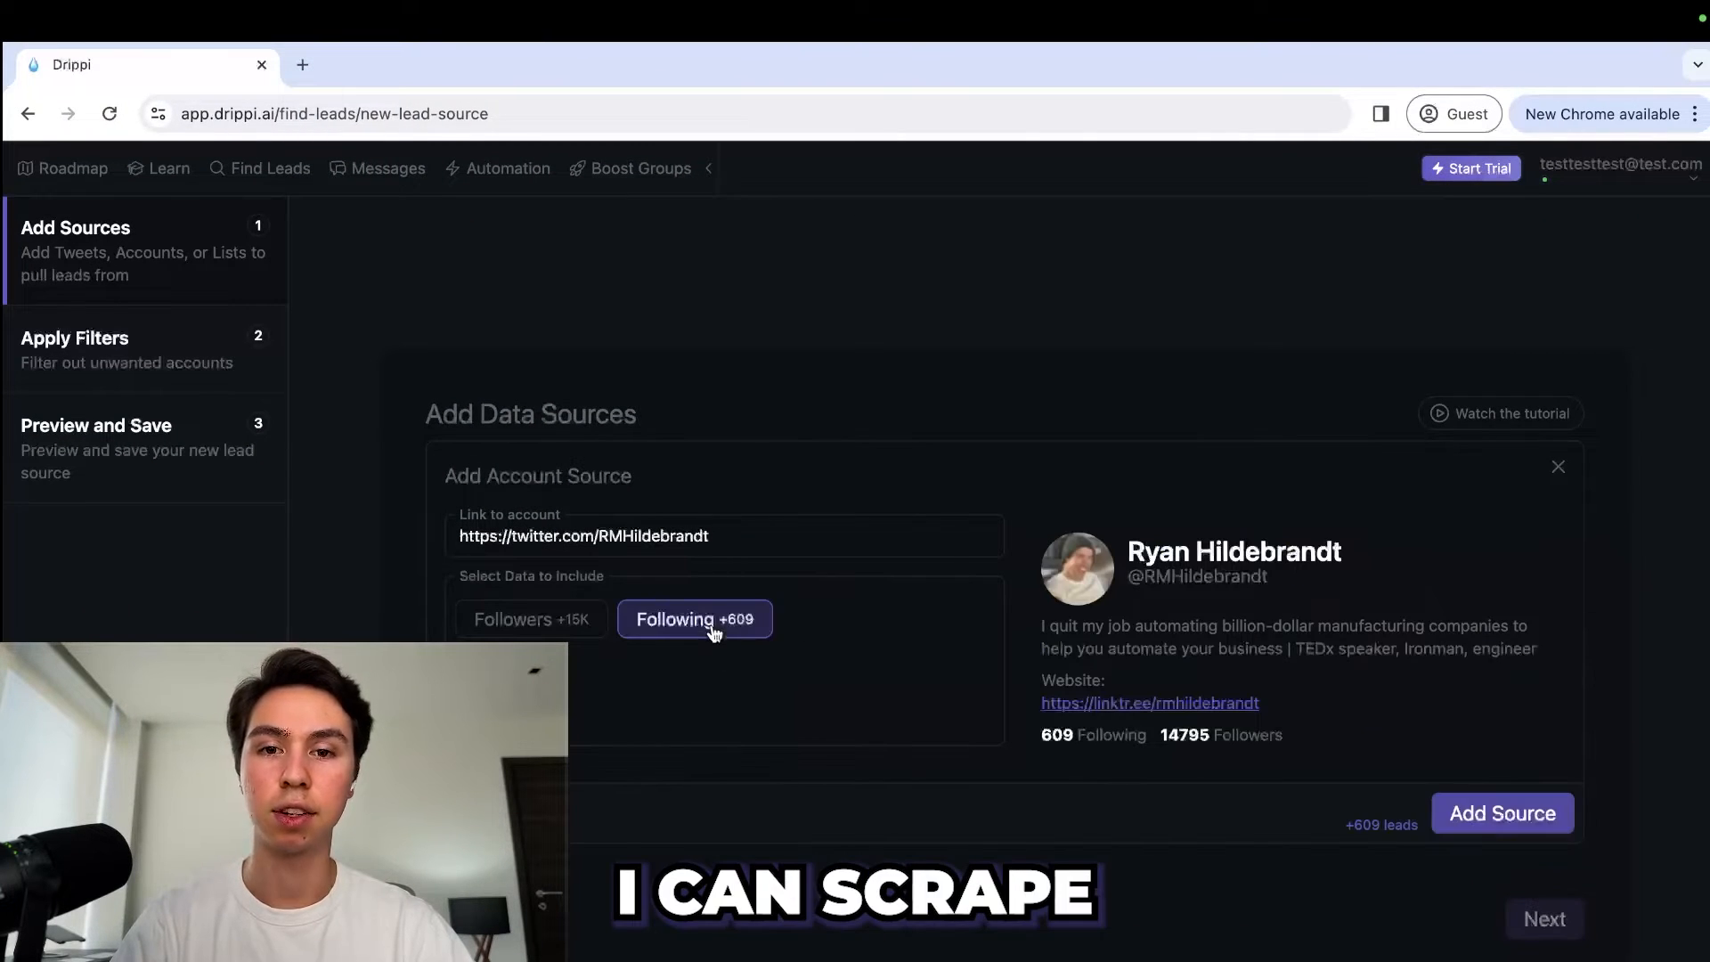
pyautogui.click(565, 628)
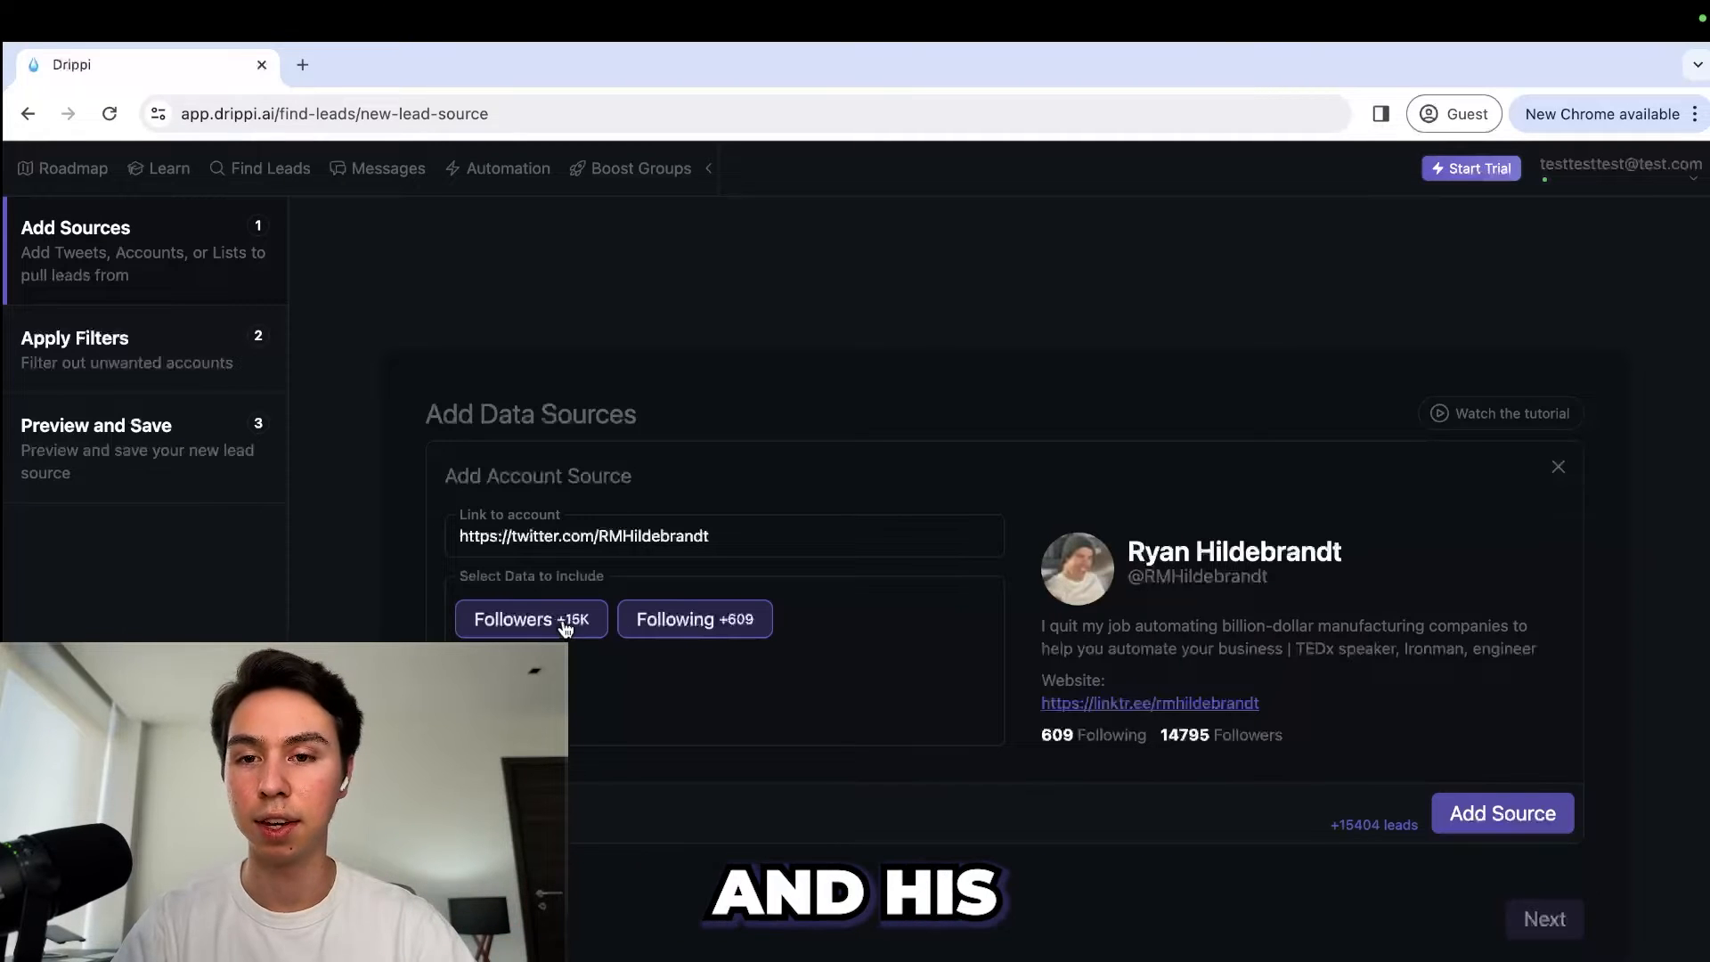
pyautogui.click(1525, 814)
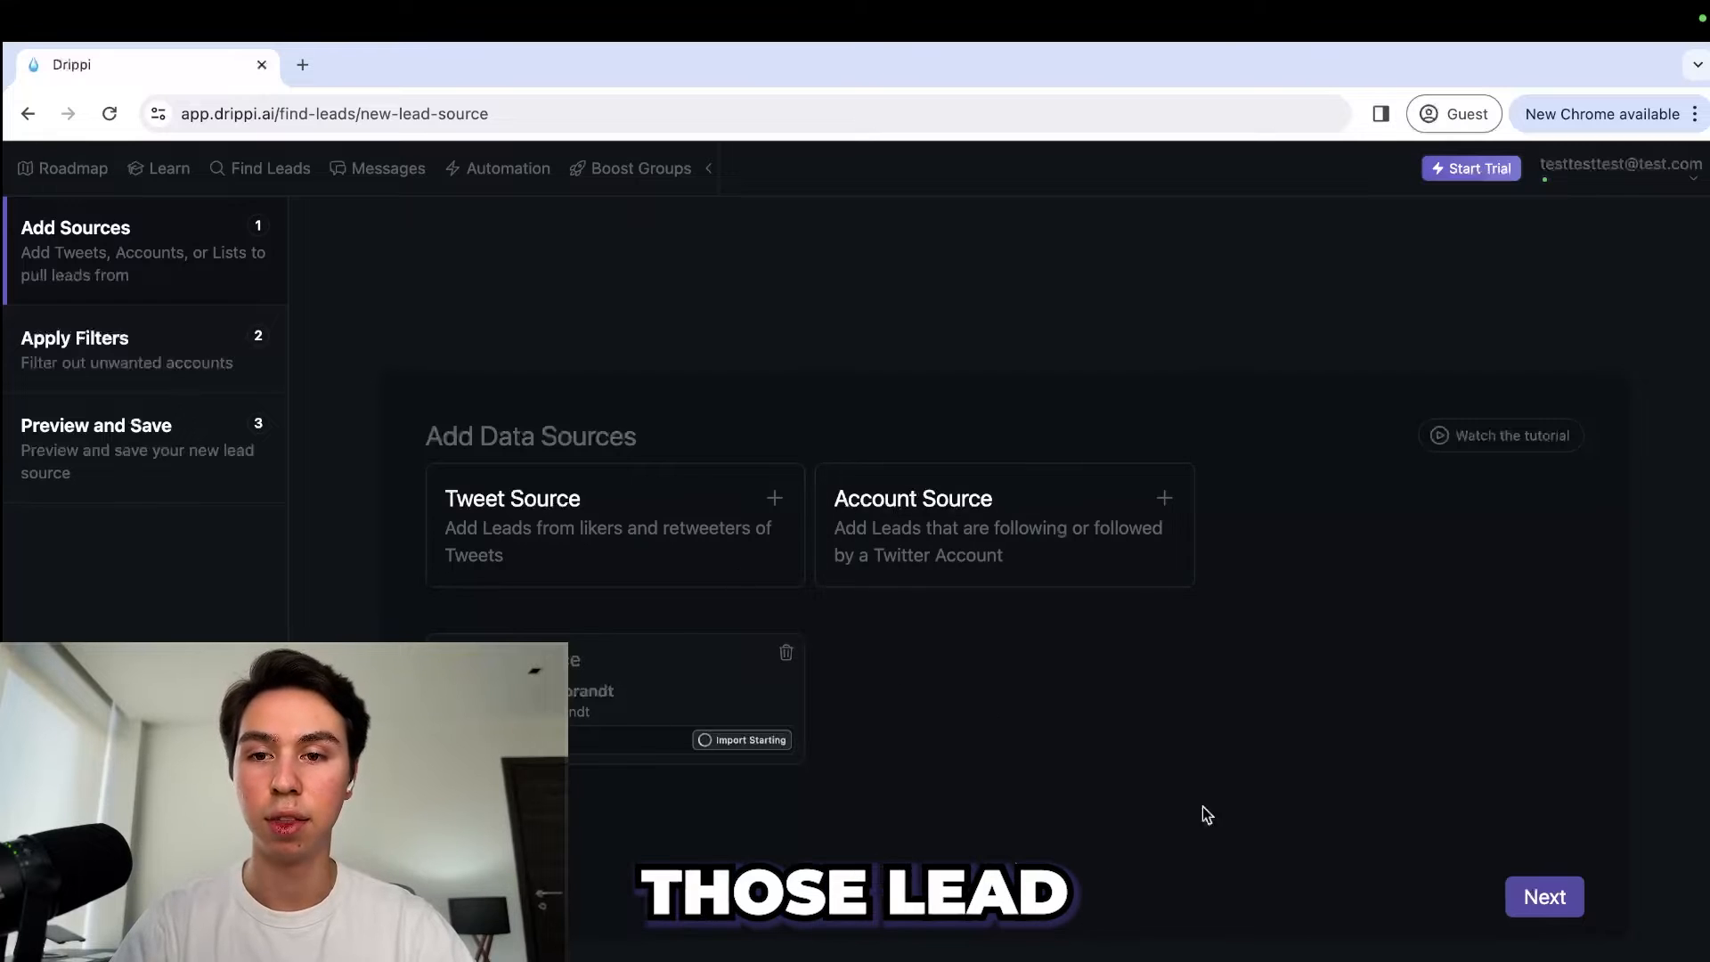
# Step: Continue to the lead filters and start a Bio contents filter with the word "ceo"
pyautogui.click(1540, 899)
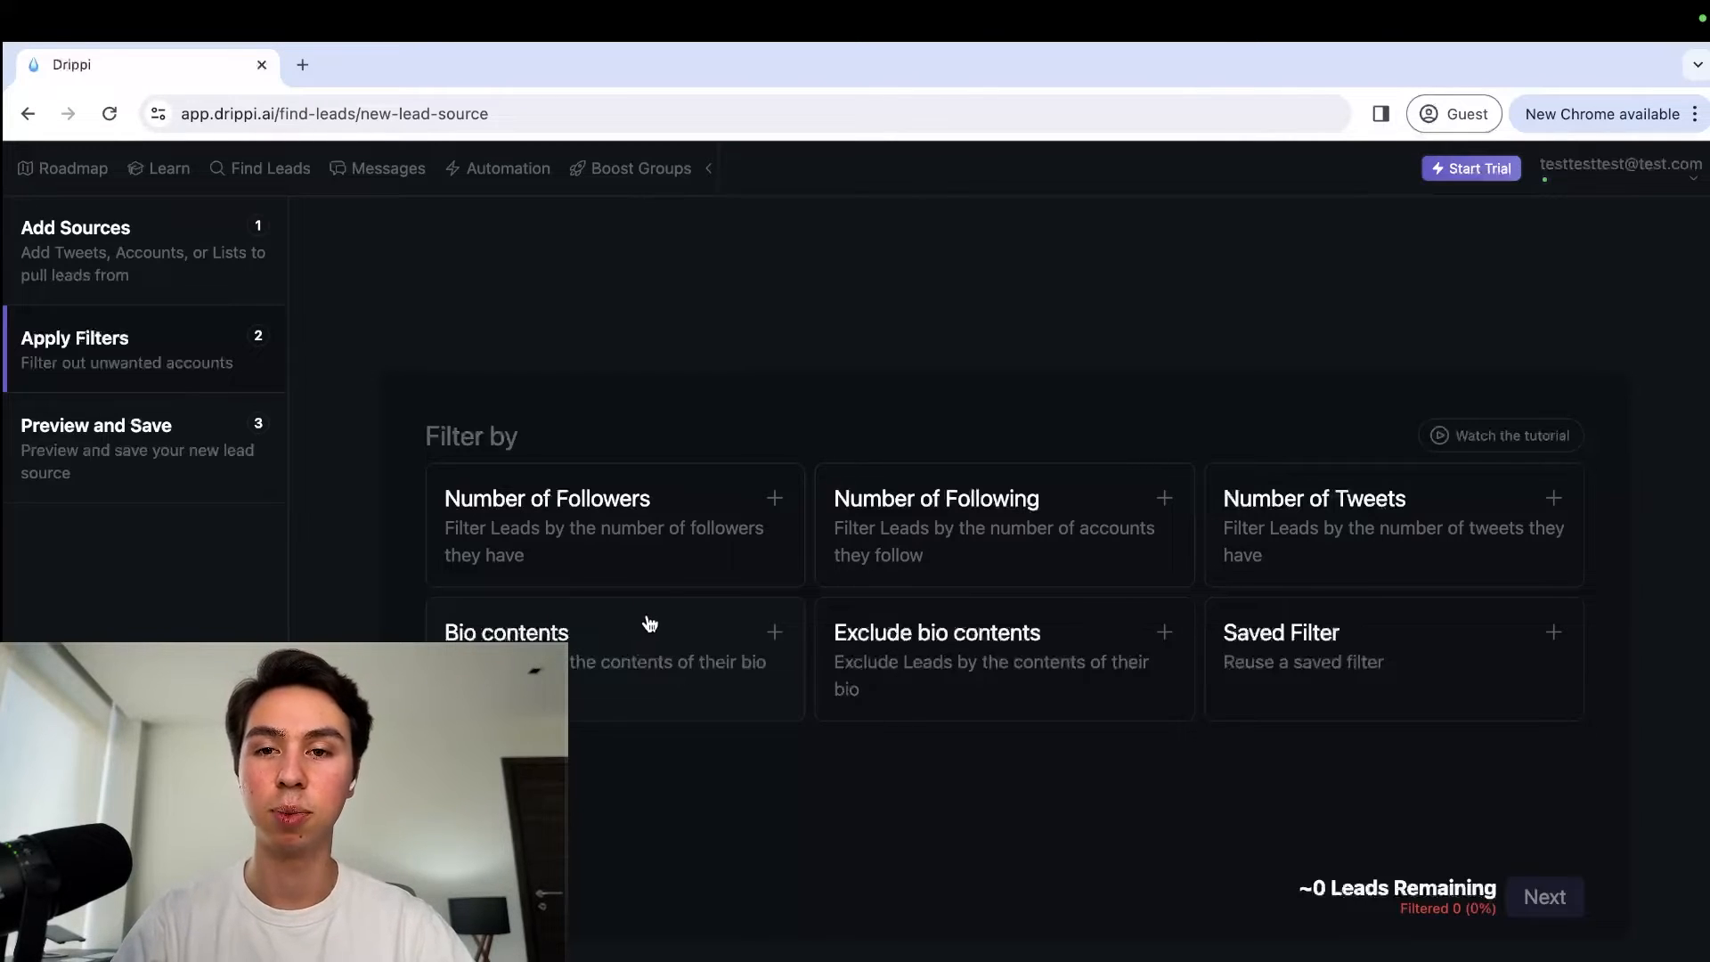
pyautogui.click(617, 657)
pyautogui.click(508, 540)
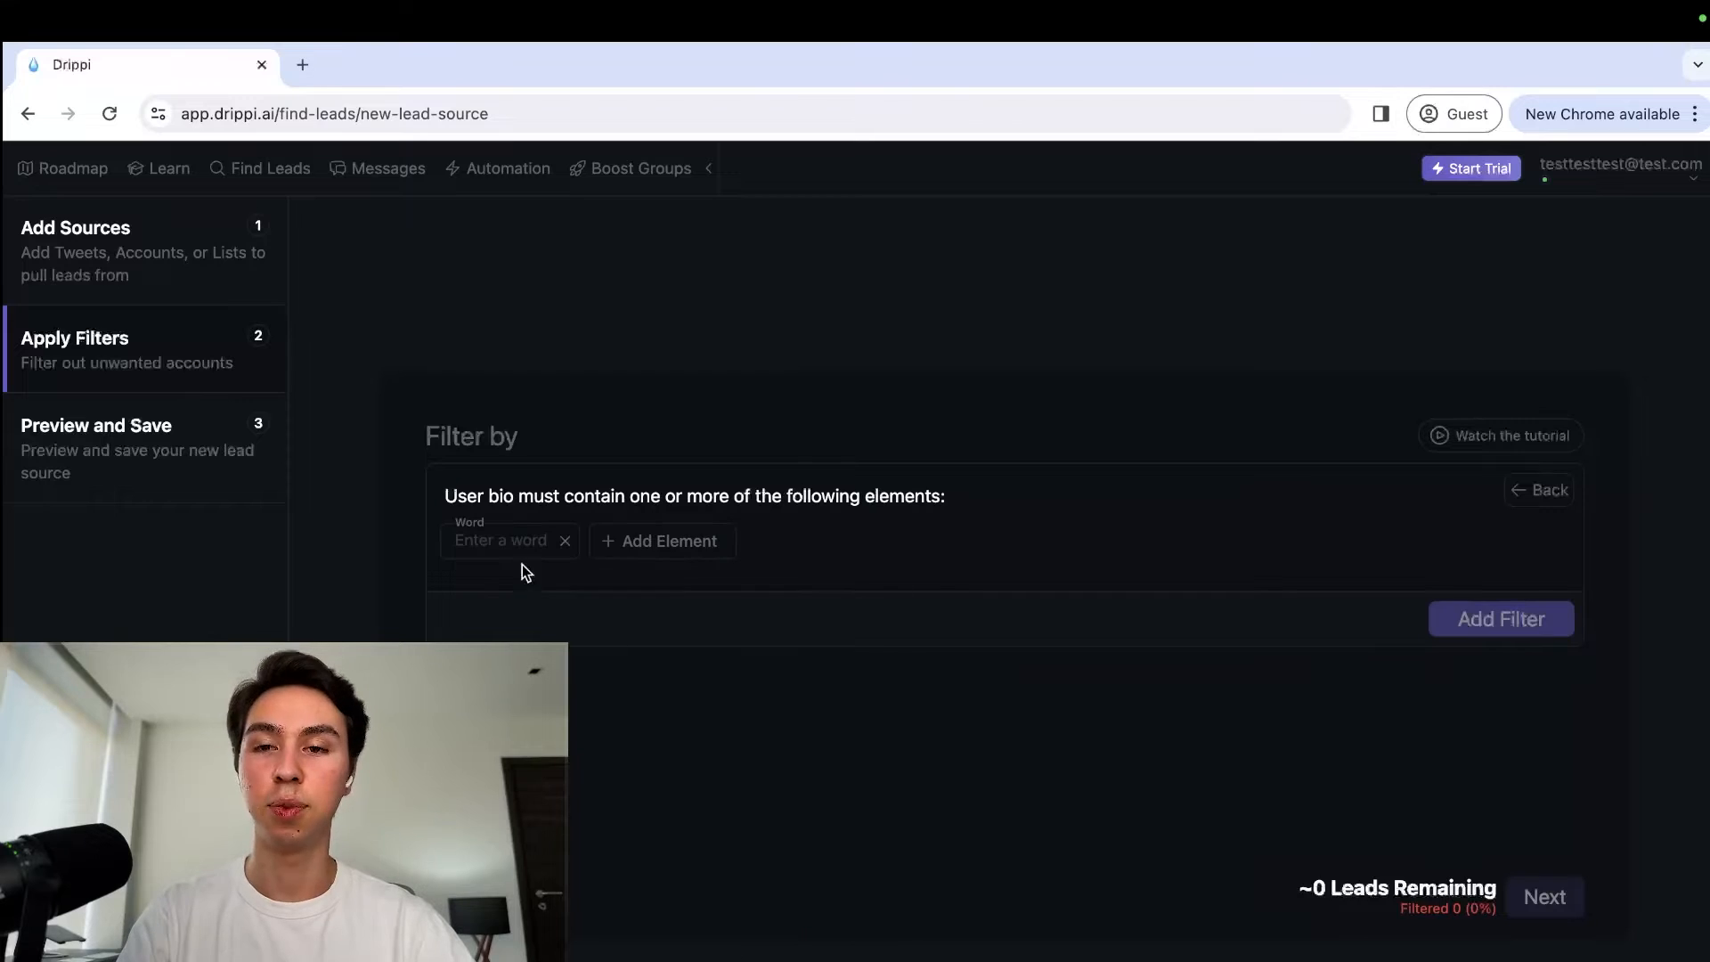
pyautogui.click(503, 541)
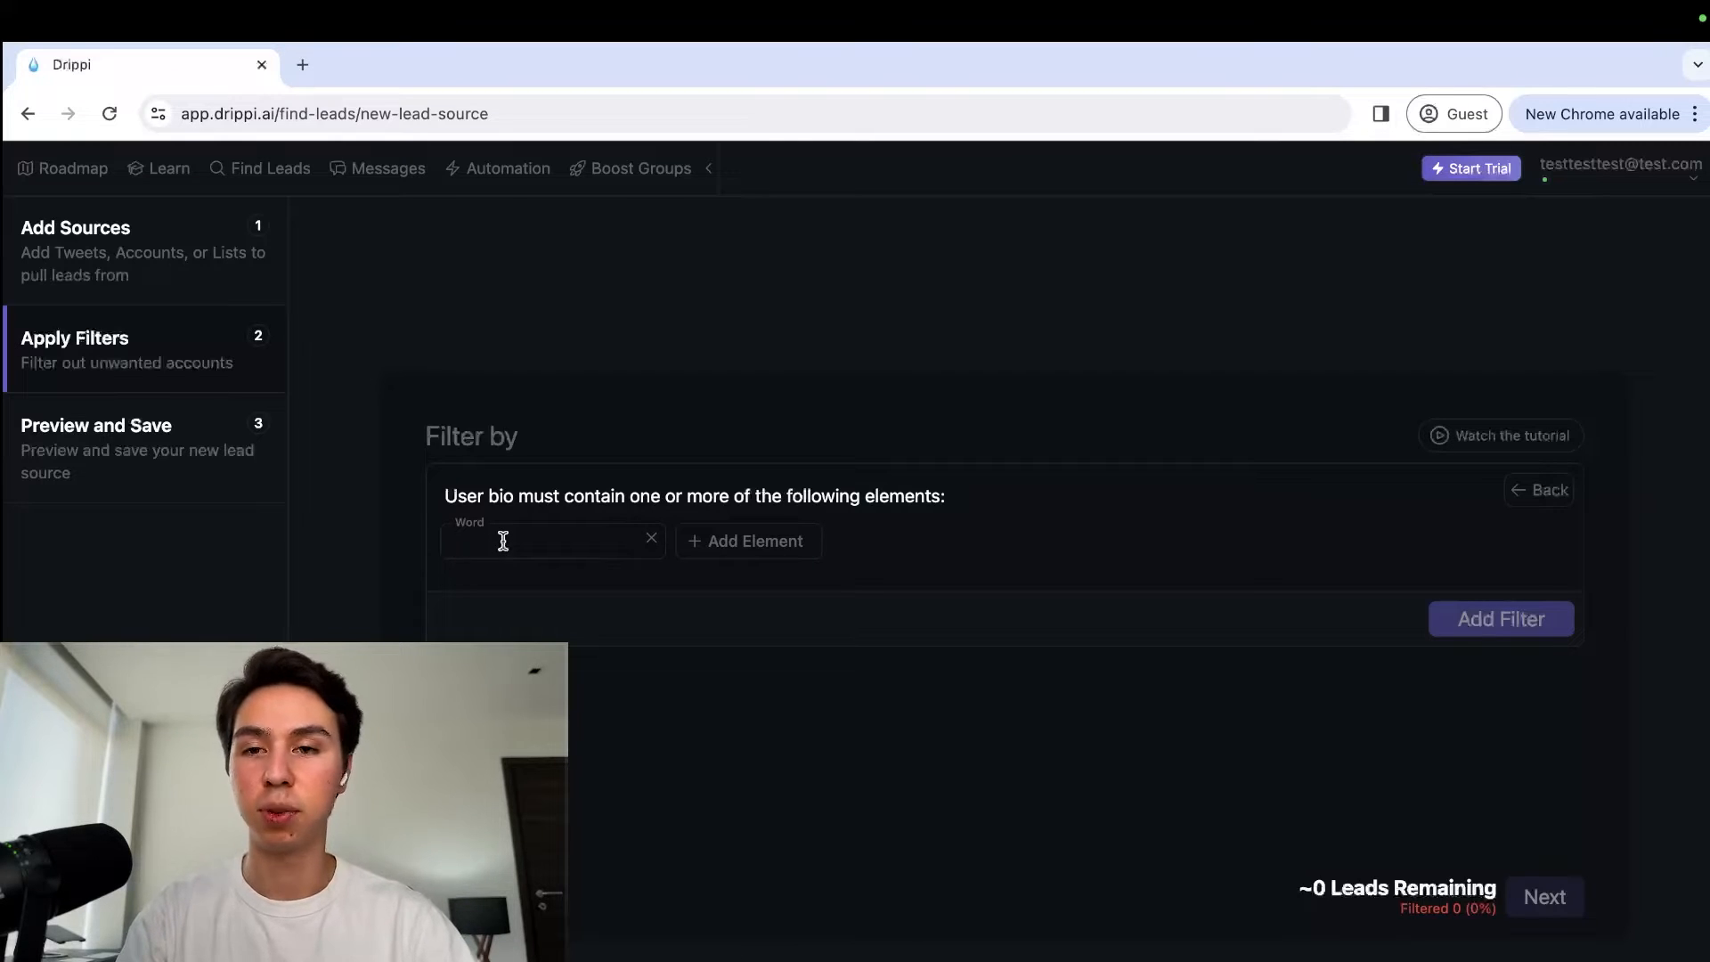
pyautogui.write('ceo')
# Step: Add the words "founder" and "owner" as further elements of the bio filter
pyautogui.click(606, 541)
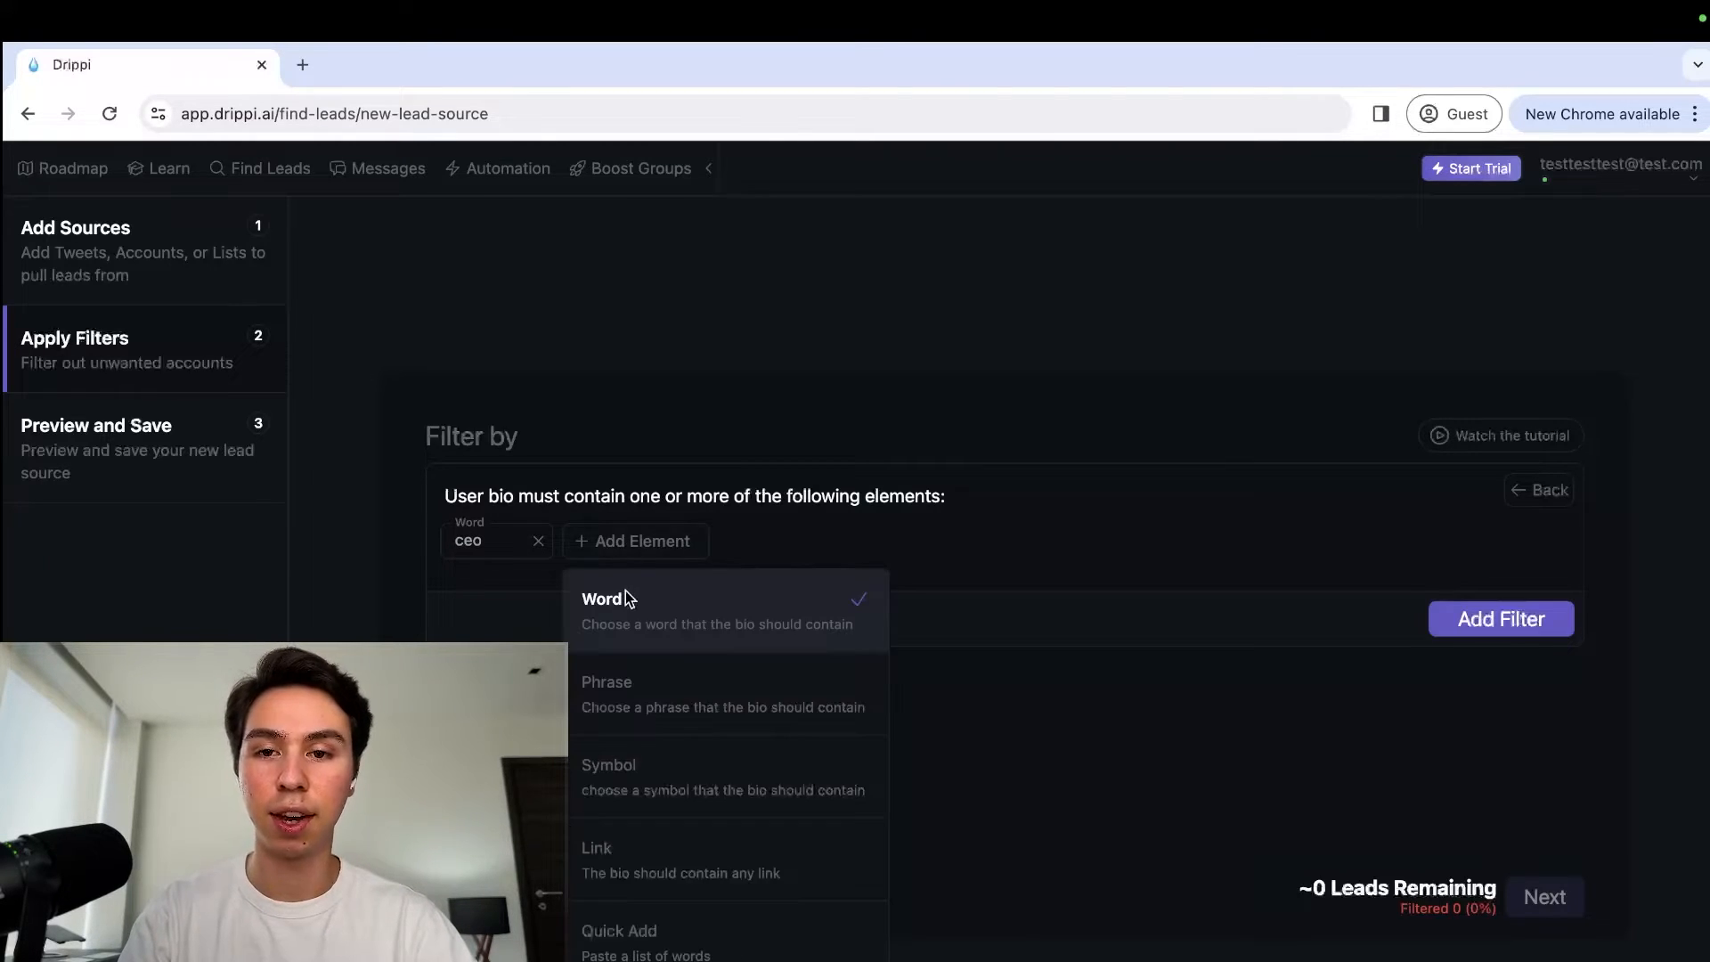
pyautogui.click(604, 599)
pyautogui.click(626, 538)
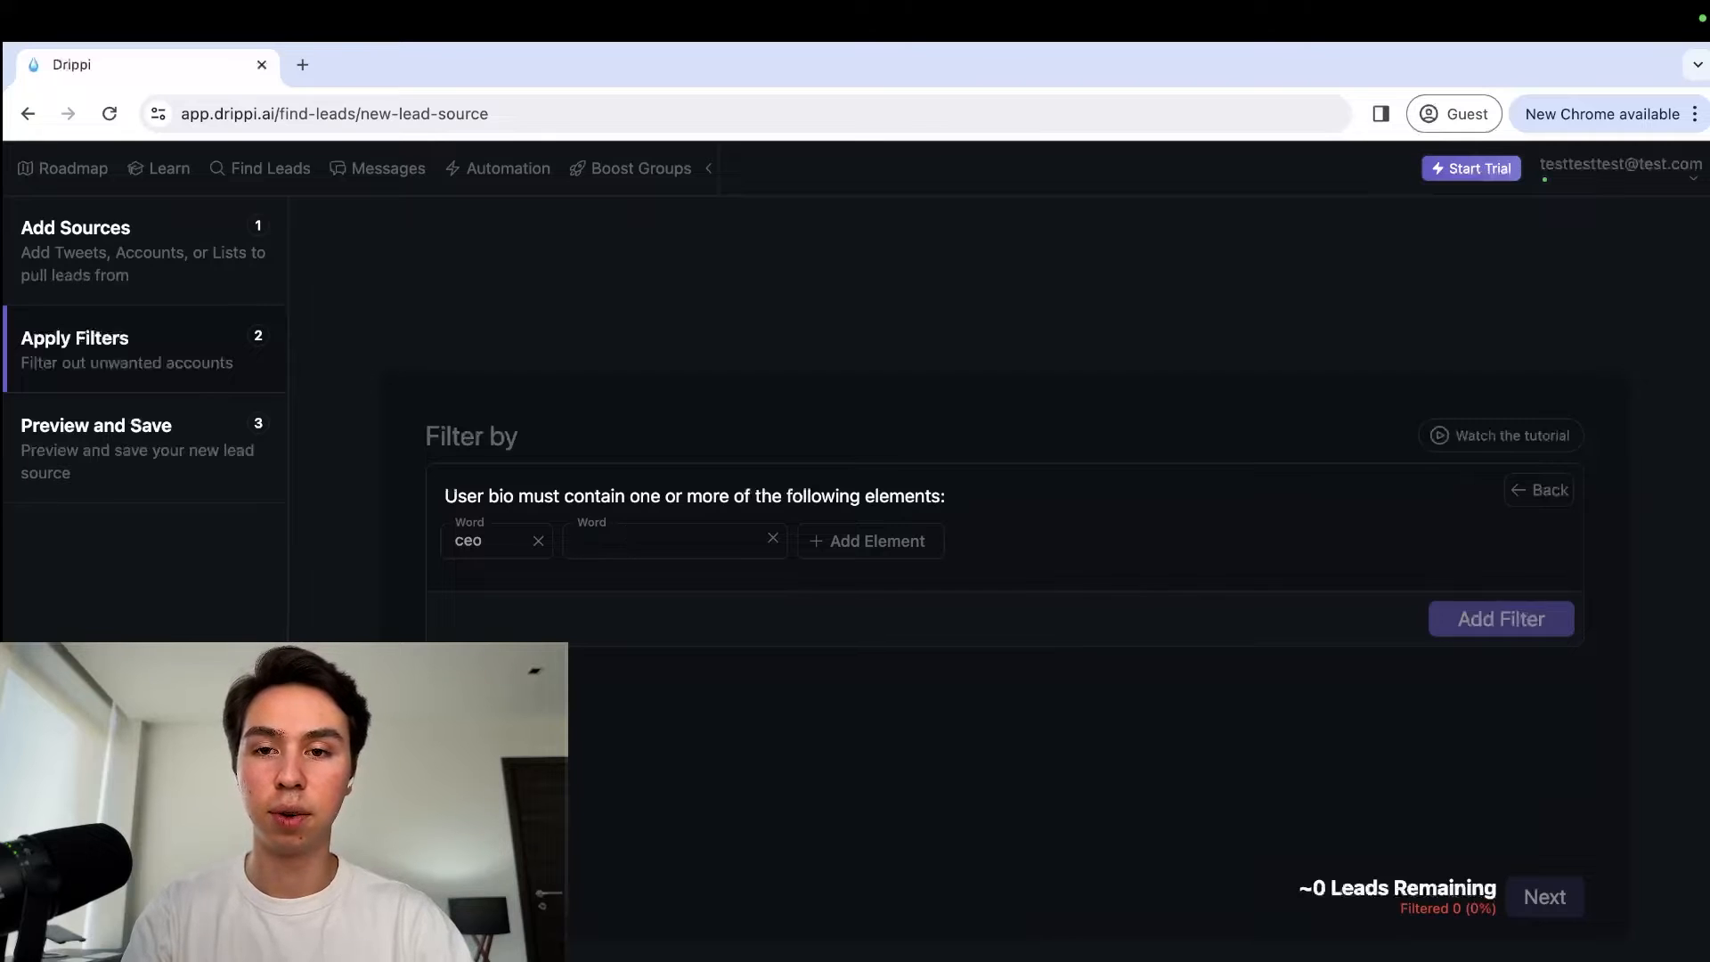
pyautogui.write('founder')
pyautogui.click(767, 545)
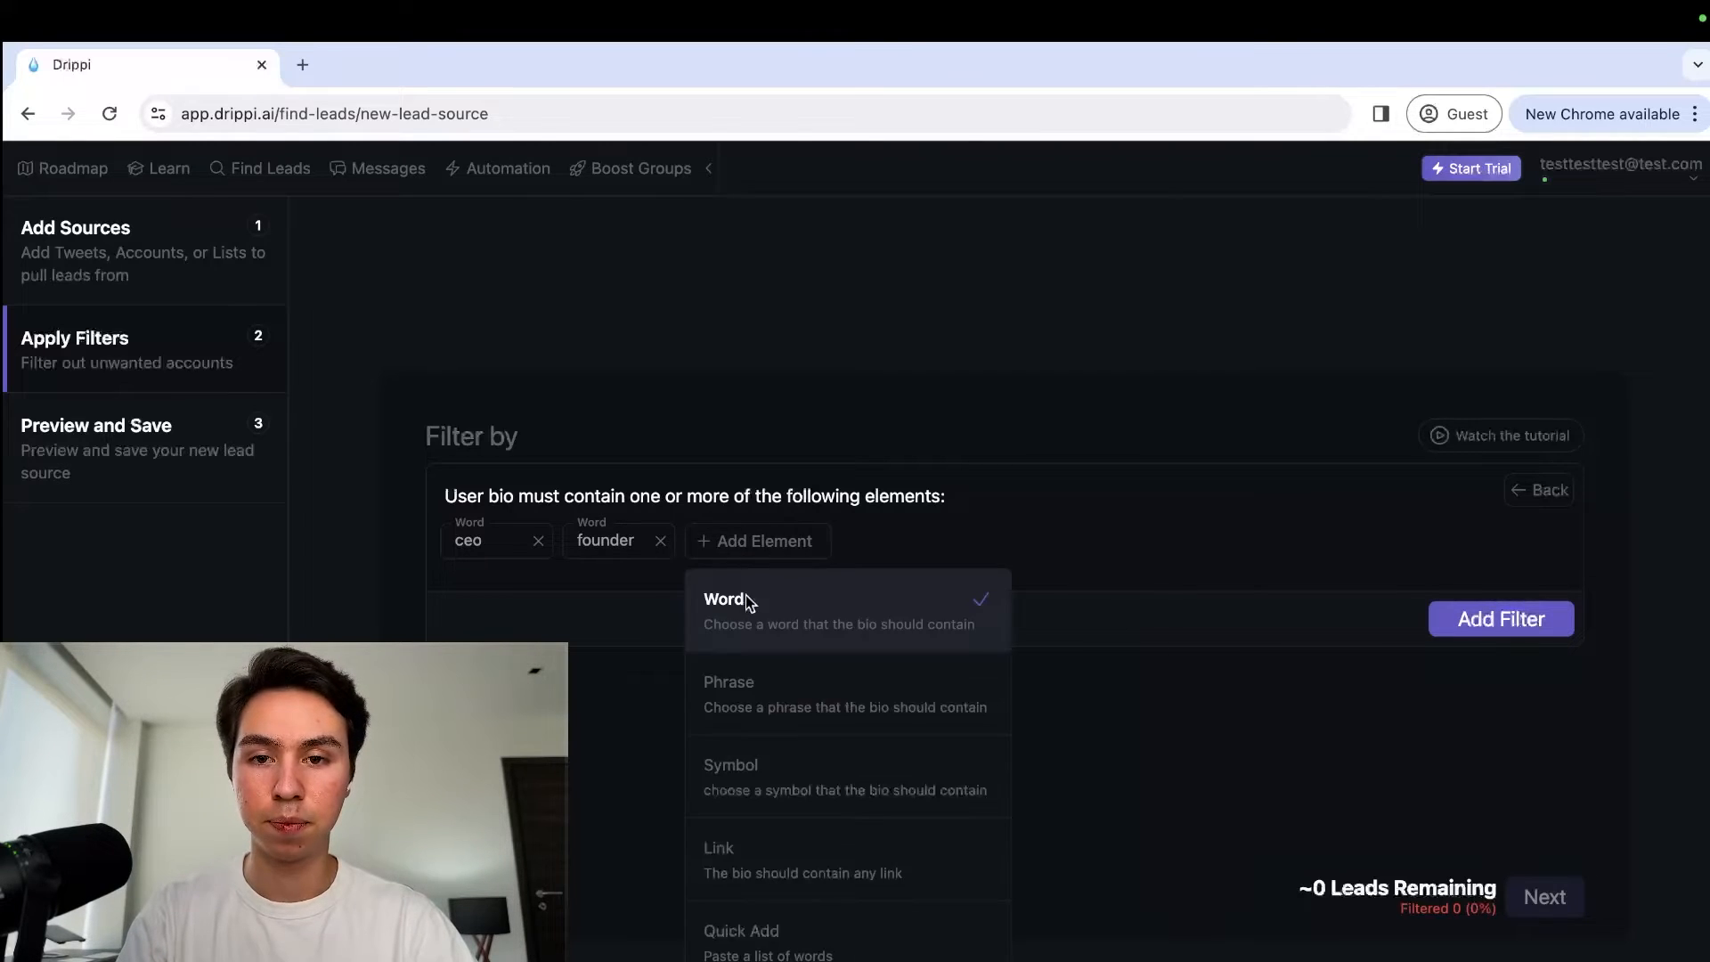
pyautogui.click(751, 599)
pyautogui.write('owner')
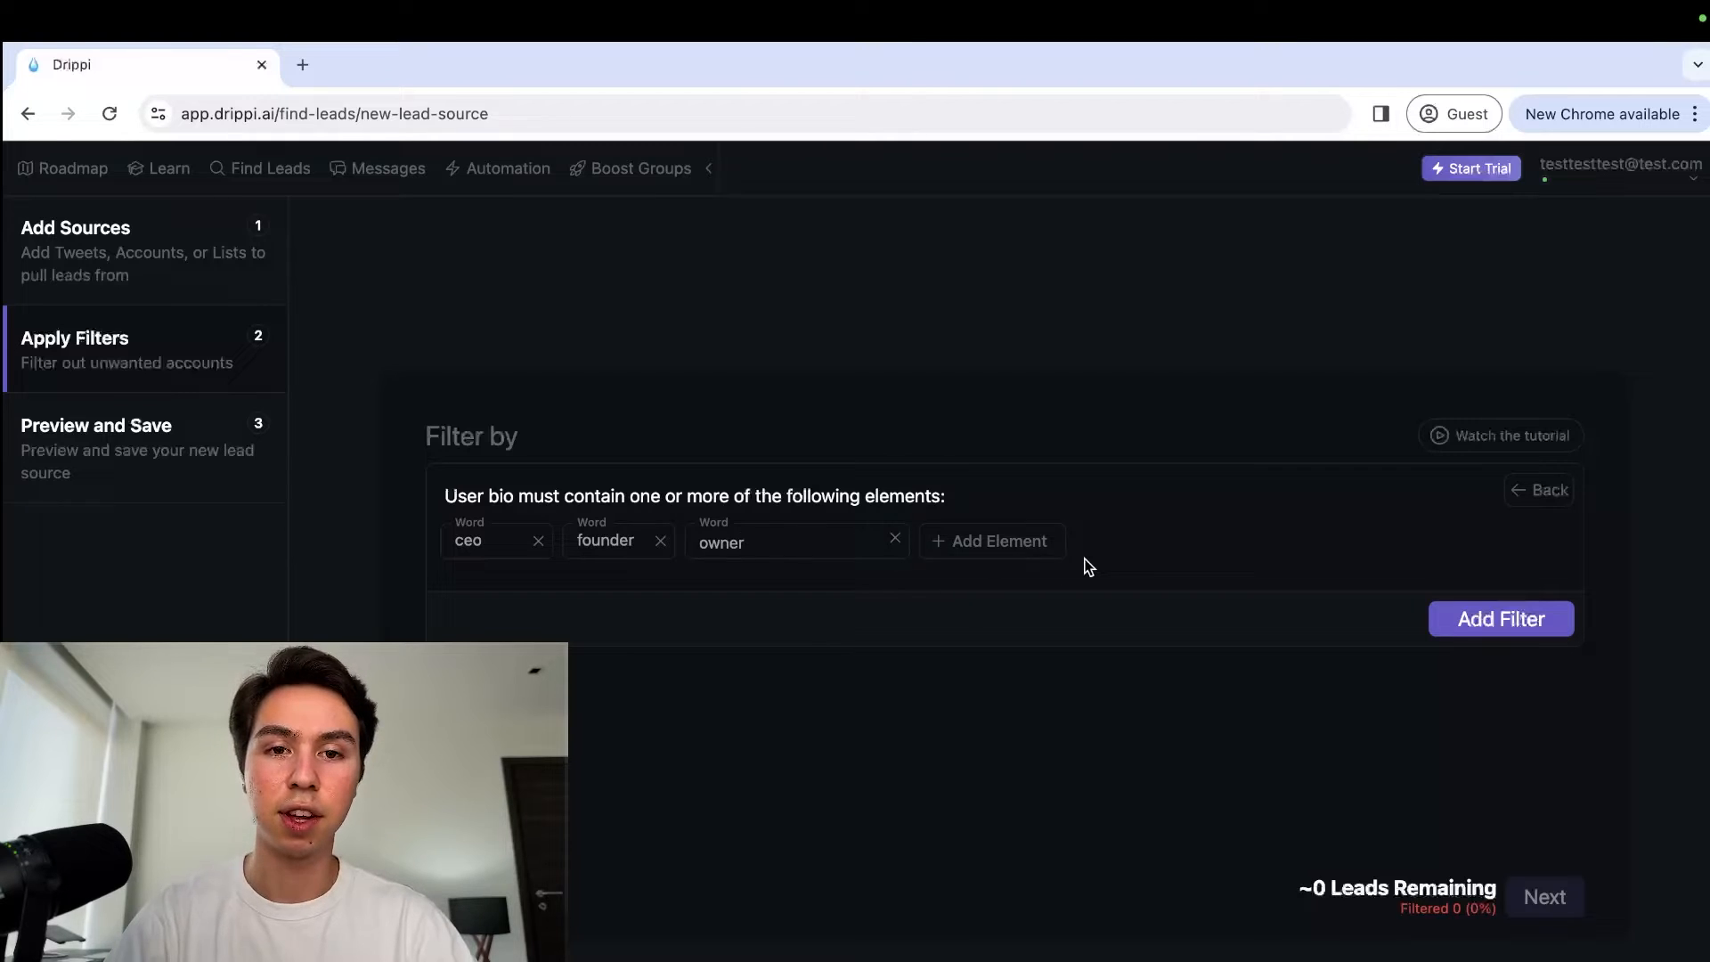
pyautogui.click(1089, 567)
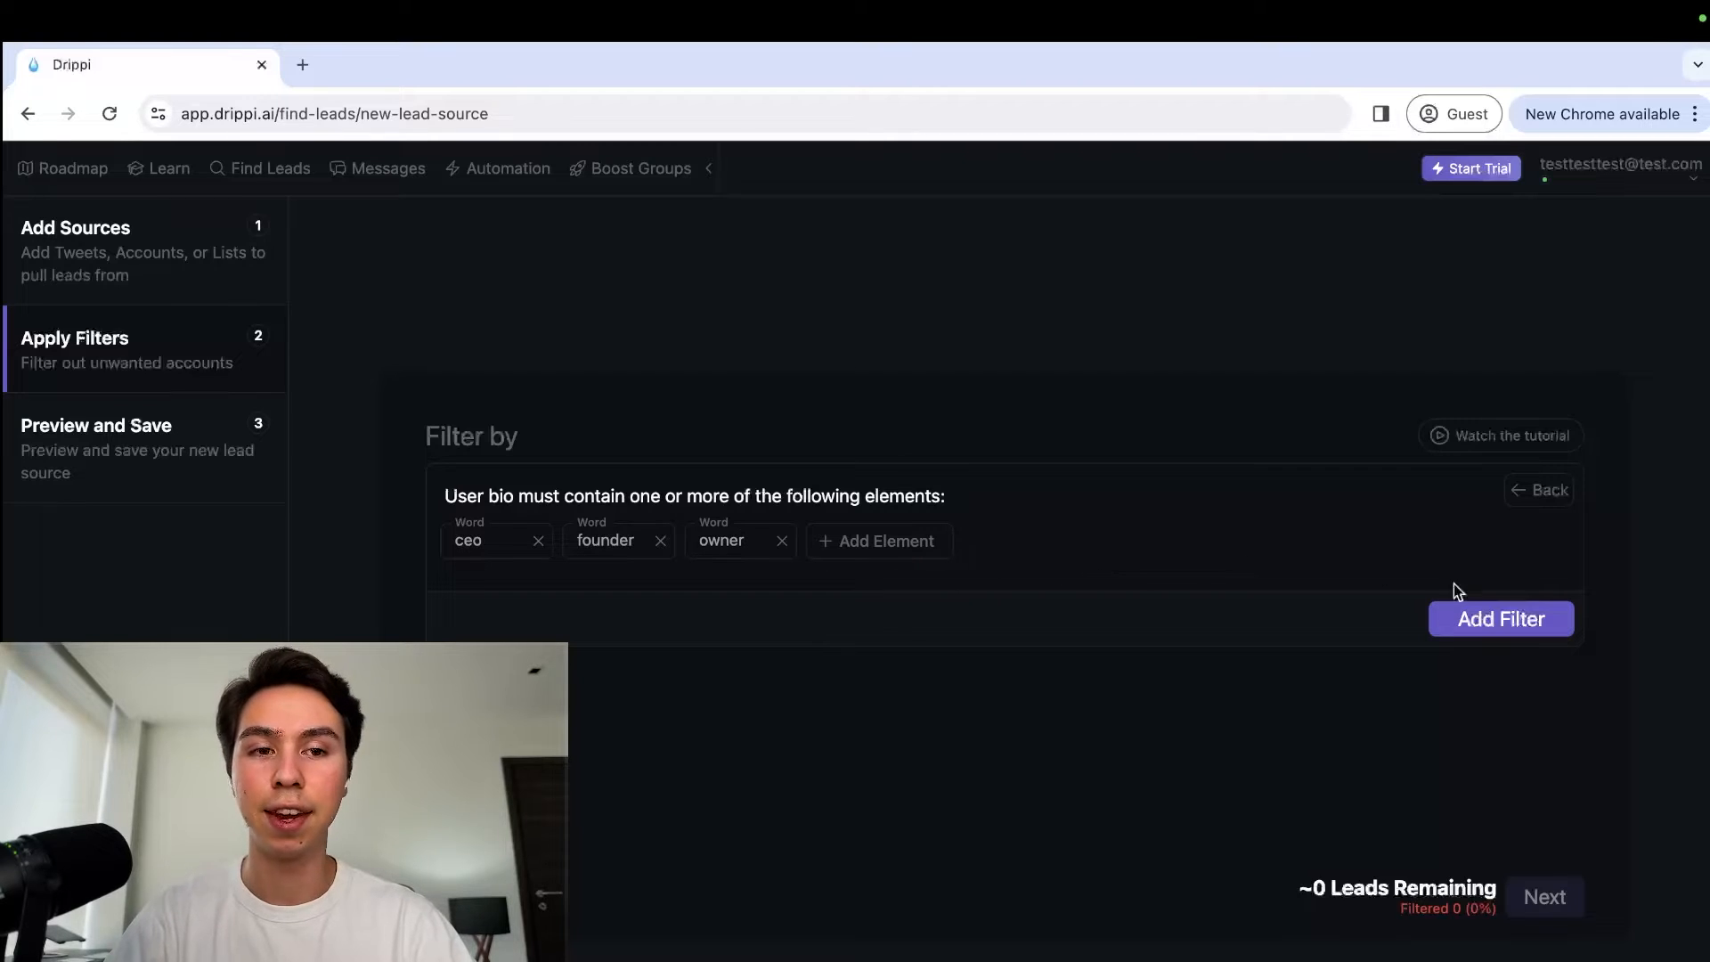
# Step: Insert a Quick Add element for a comma-separated word list in the bio filter
pyautogui.click(889, 554)
pyautogui.click(938, 951)
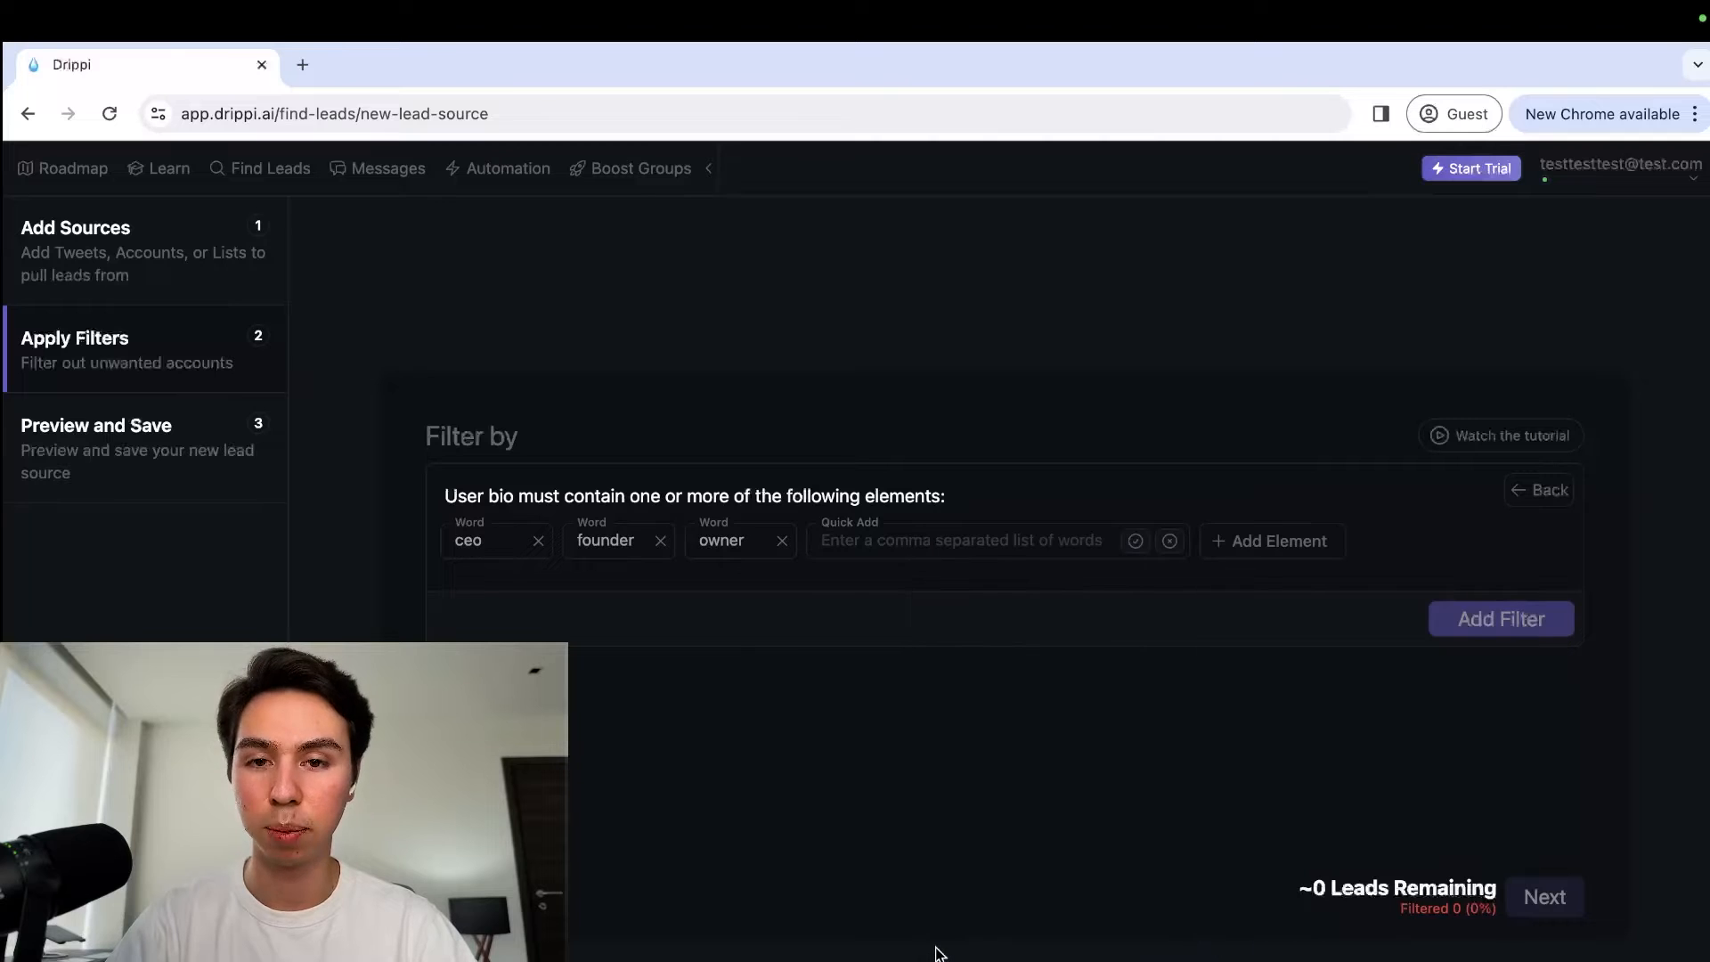
pyautogui.click(916, 532)
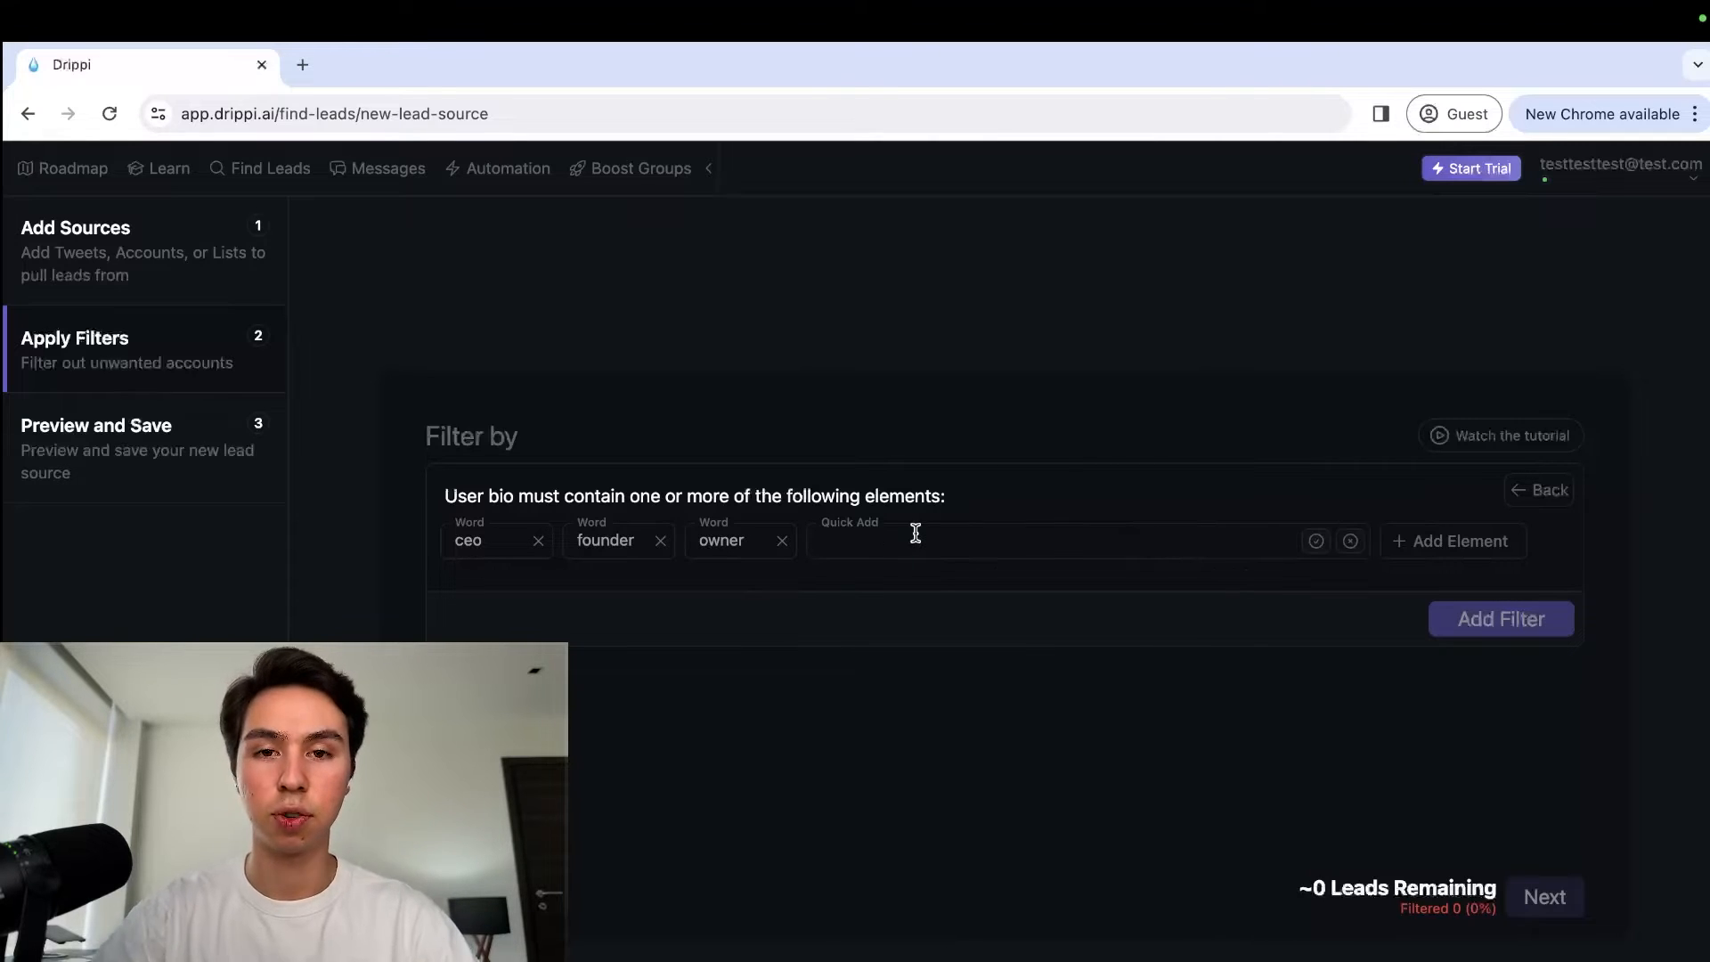
# Step: Switch to X, copy "automating" from the profile's bio and paste it into cell A2 of a new Google Sheets spreadsheet
pyautogui.hotkey('ctrl', 'Left')
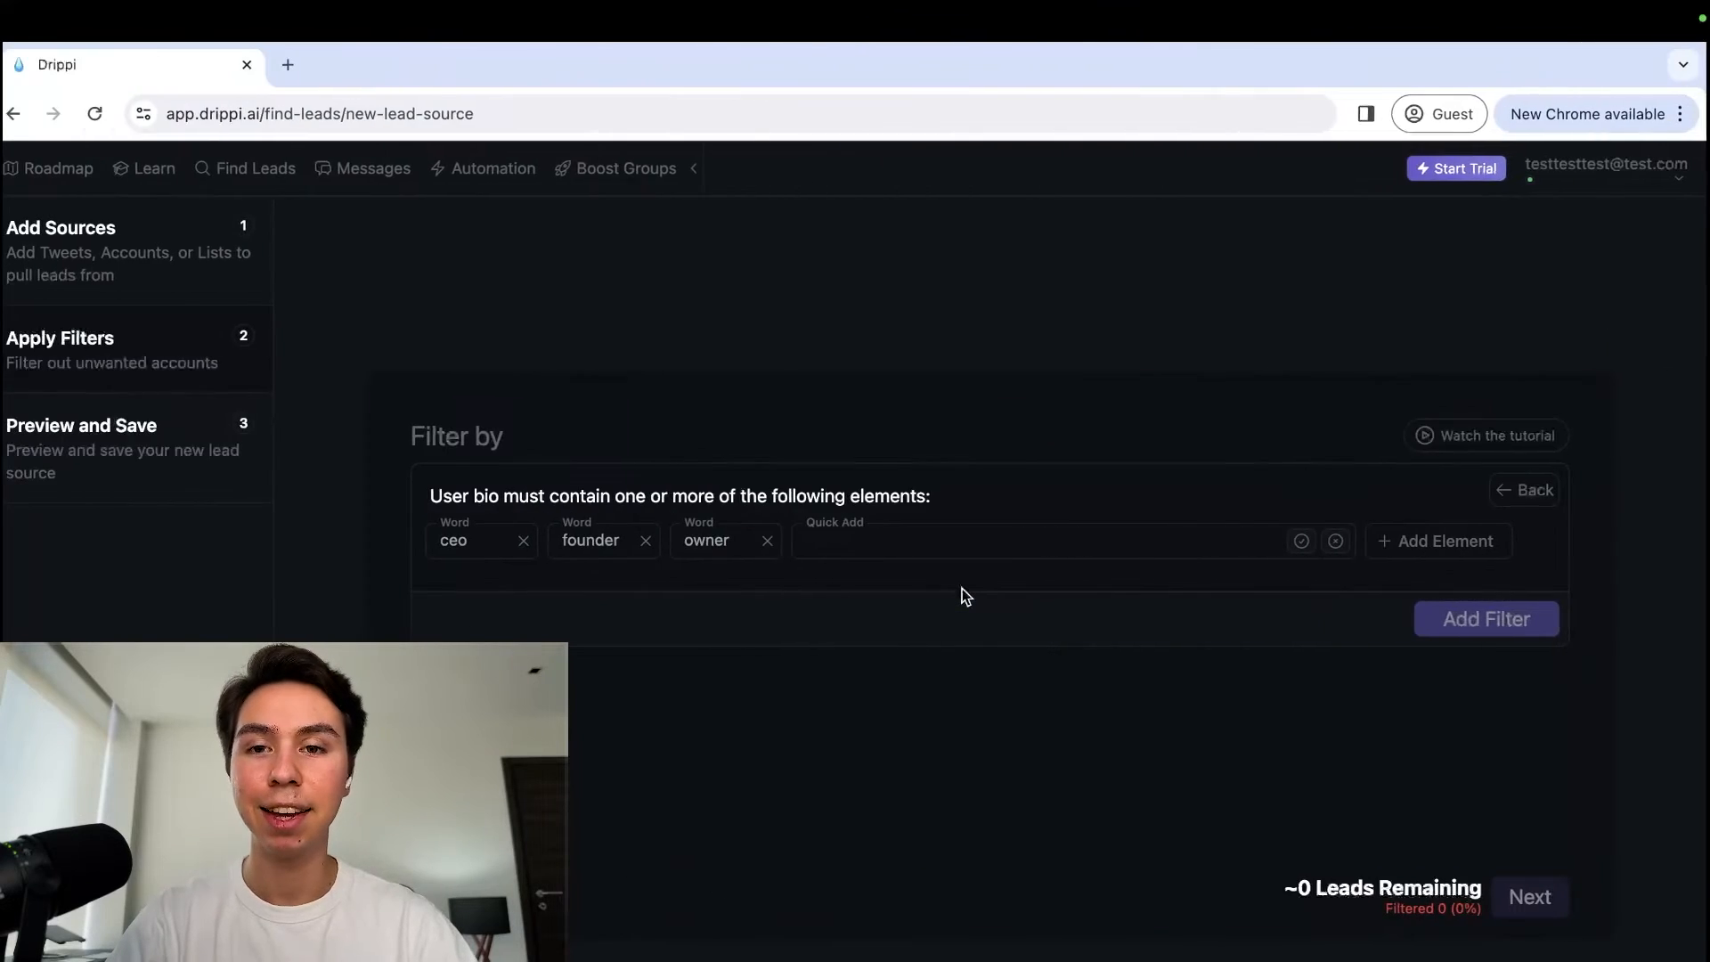
pyautogui.hotkey('ctrl', 'Right')
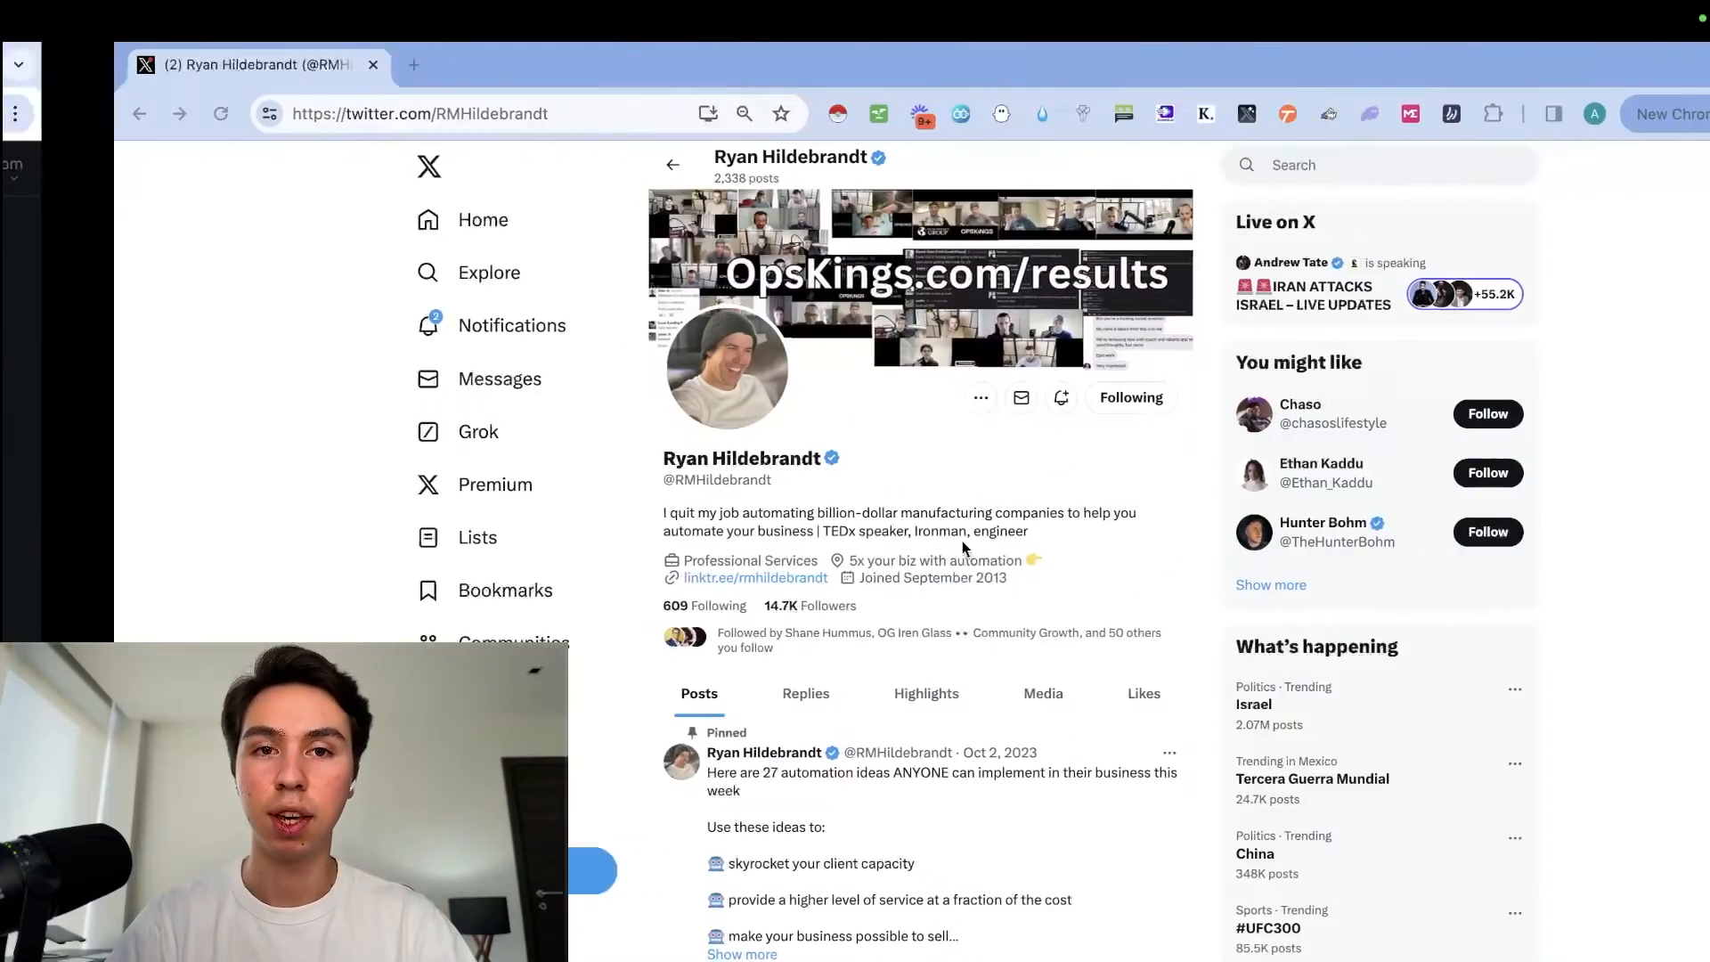
pyautogui.click(304, 66)
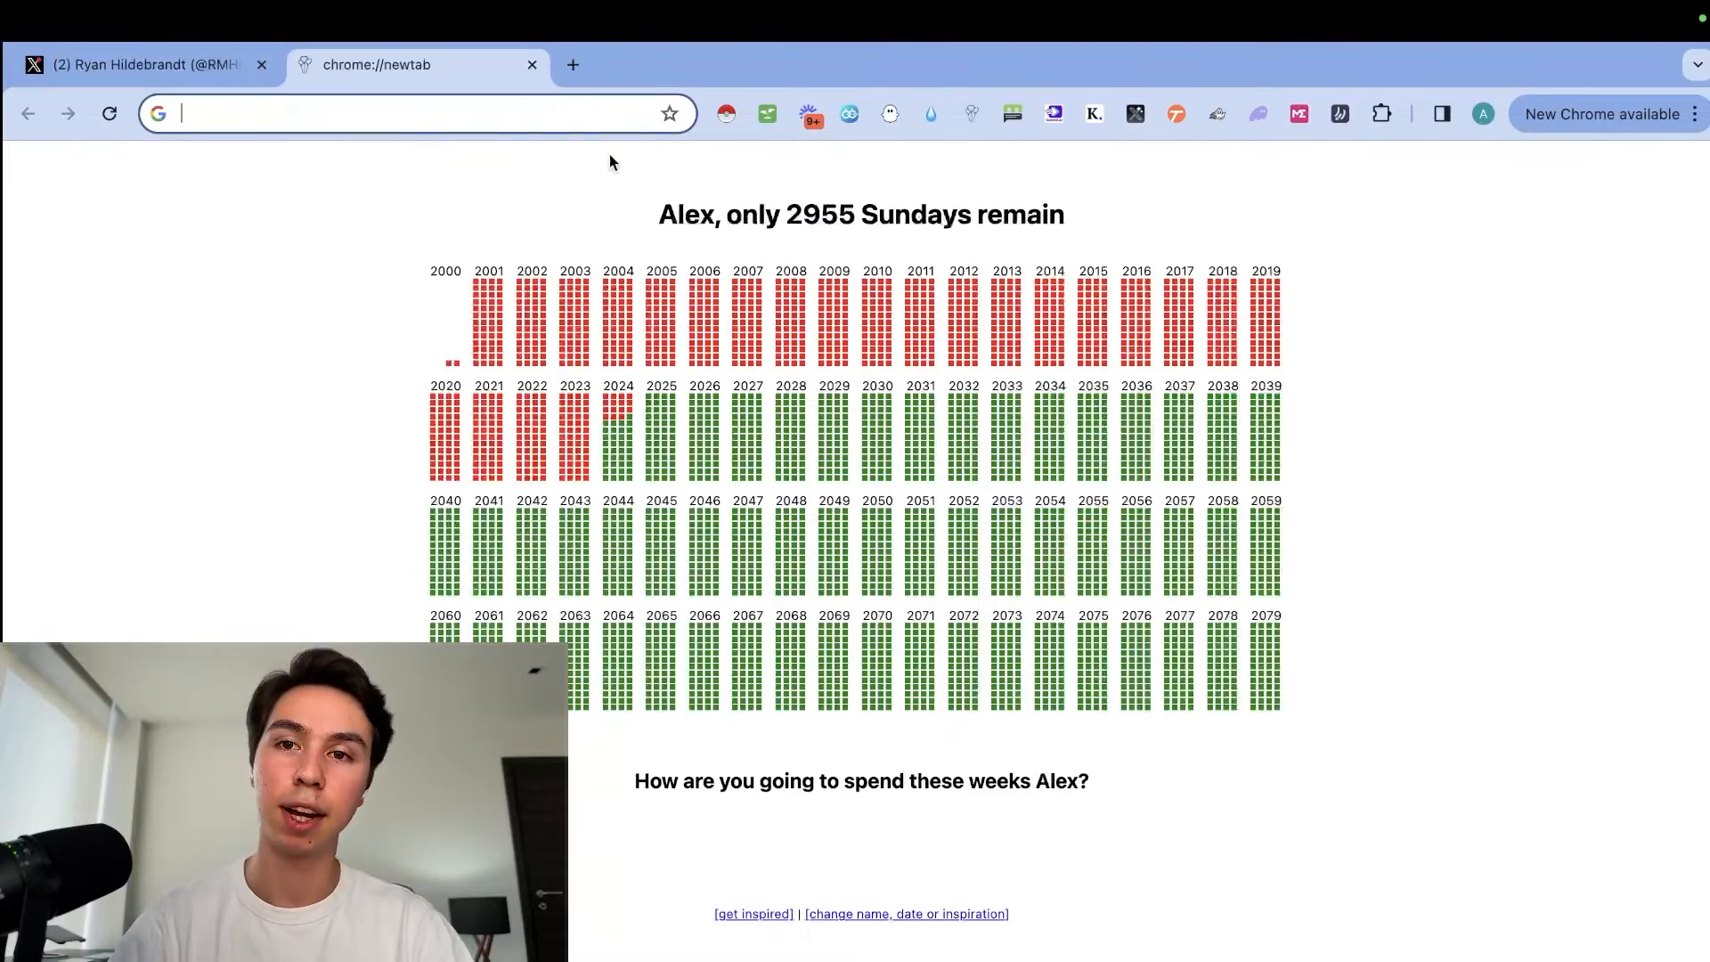
pyautogui.hotkey('ctrl', 'Left')
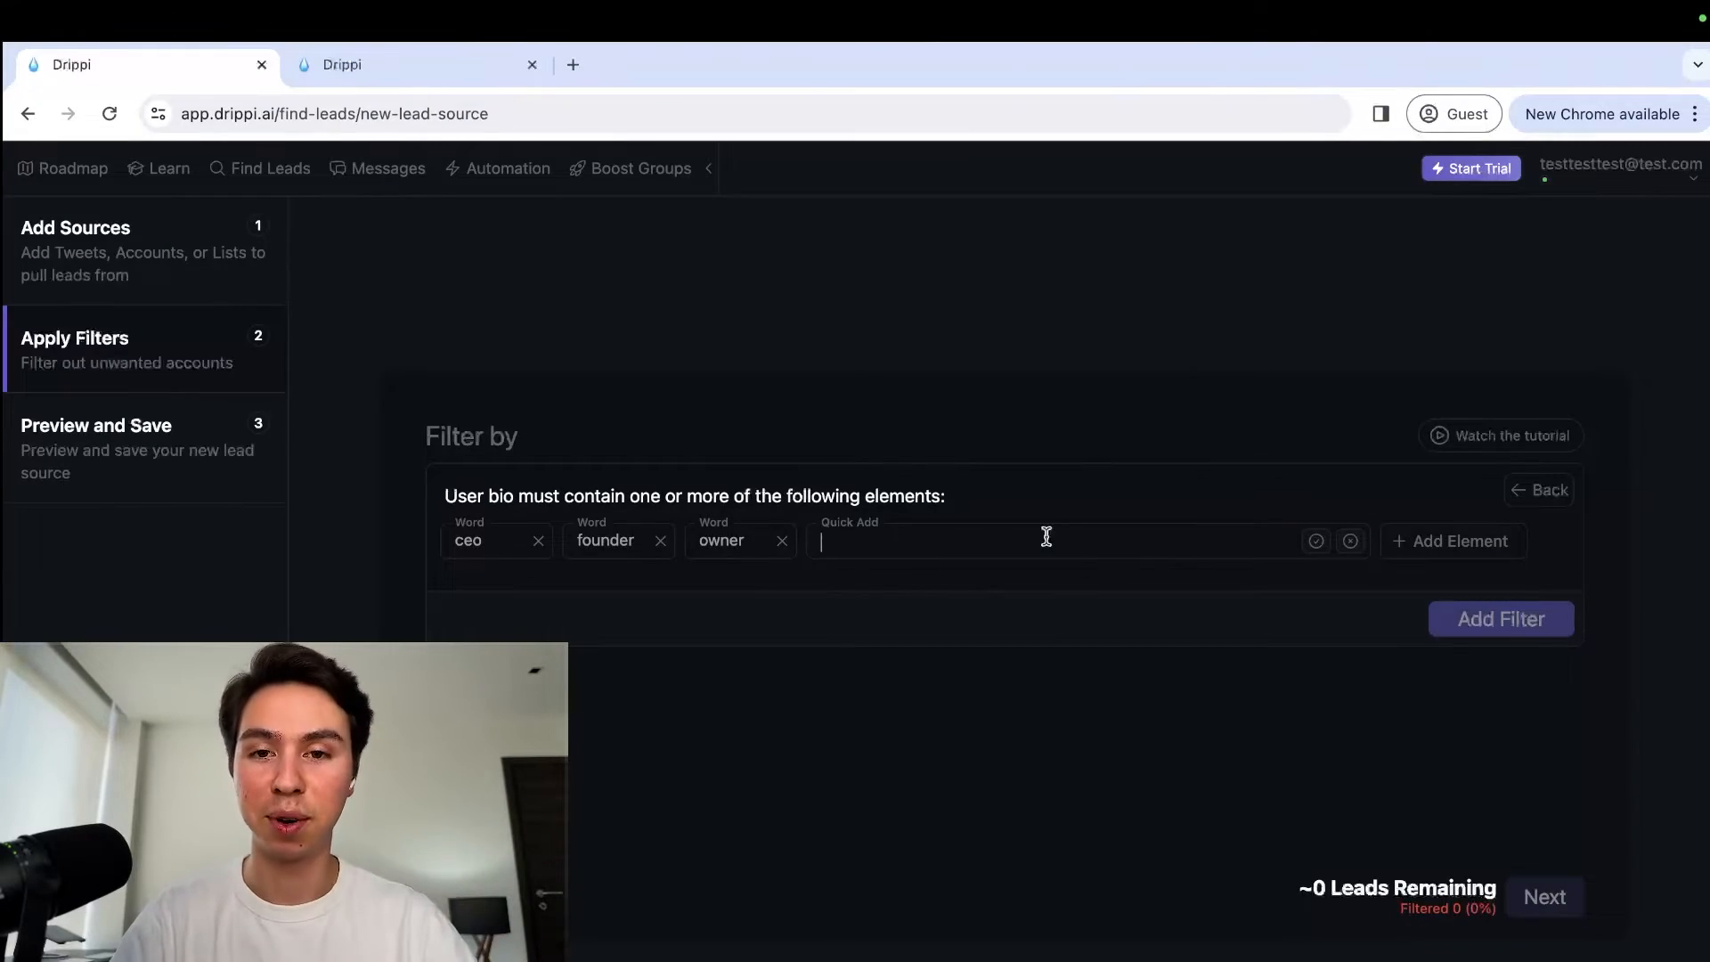
pyautogui.hotkey('ctrl', 'Right')
pyautogui.click(142, 64)
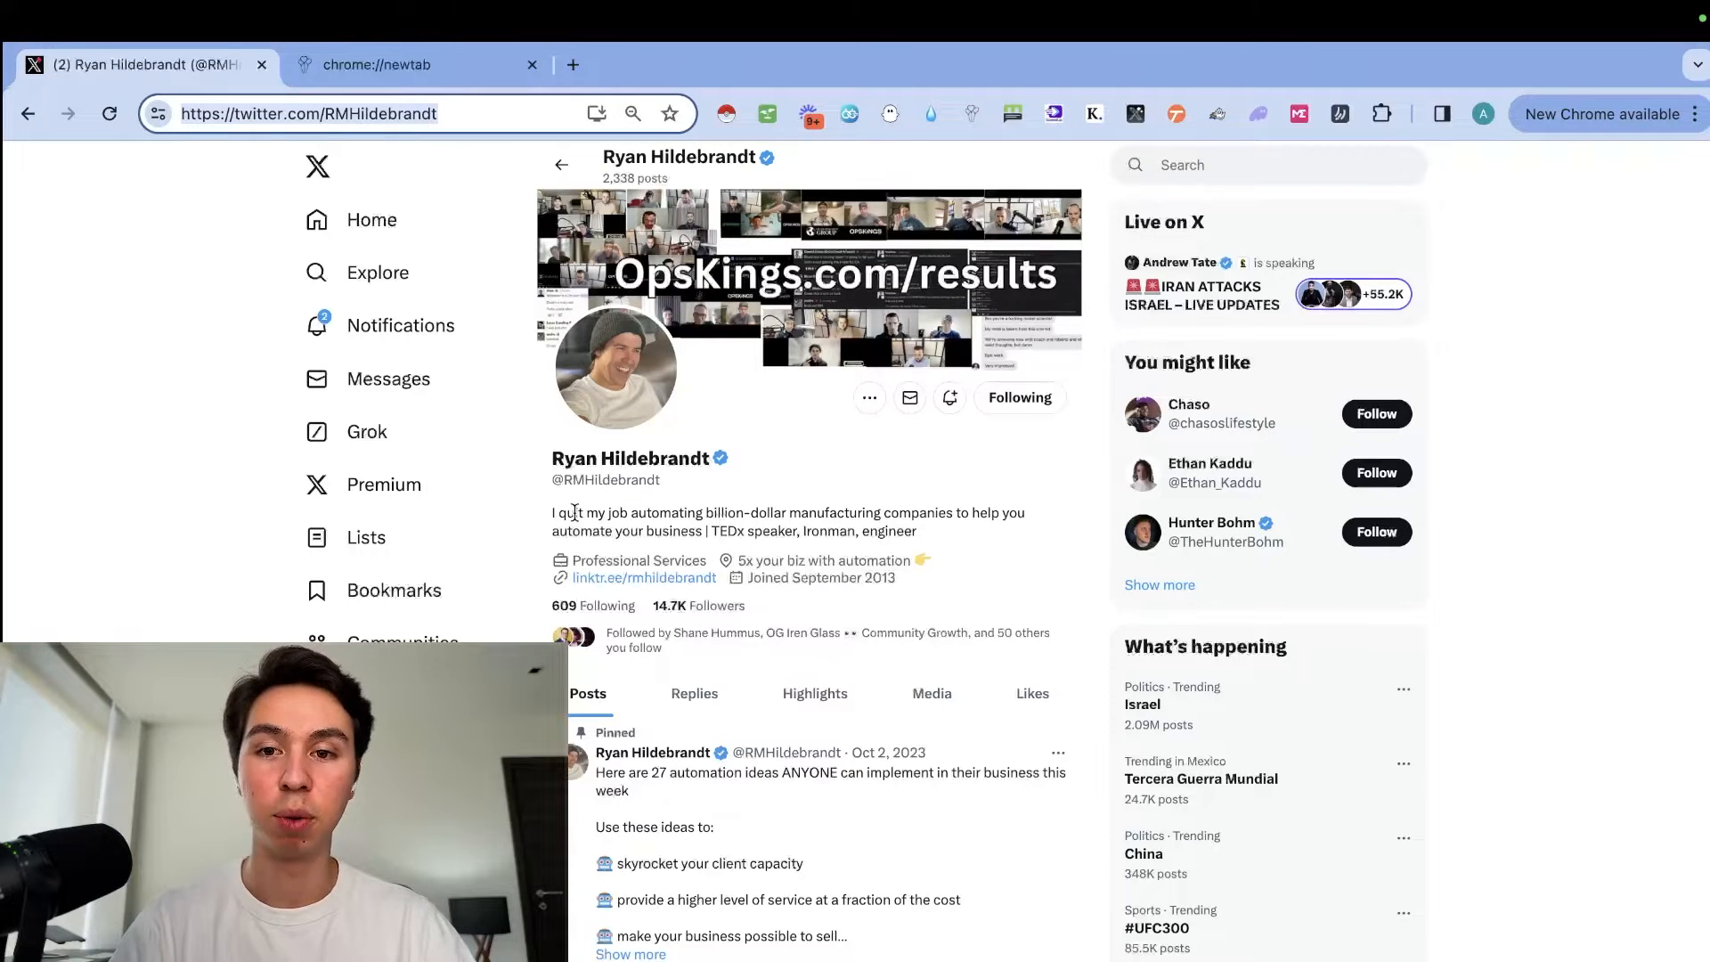
pyautogui.doubleClick(675, 516)
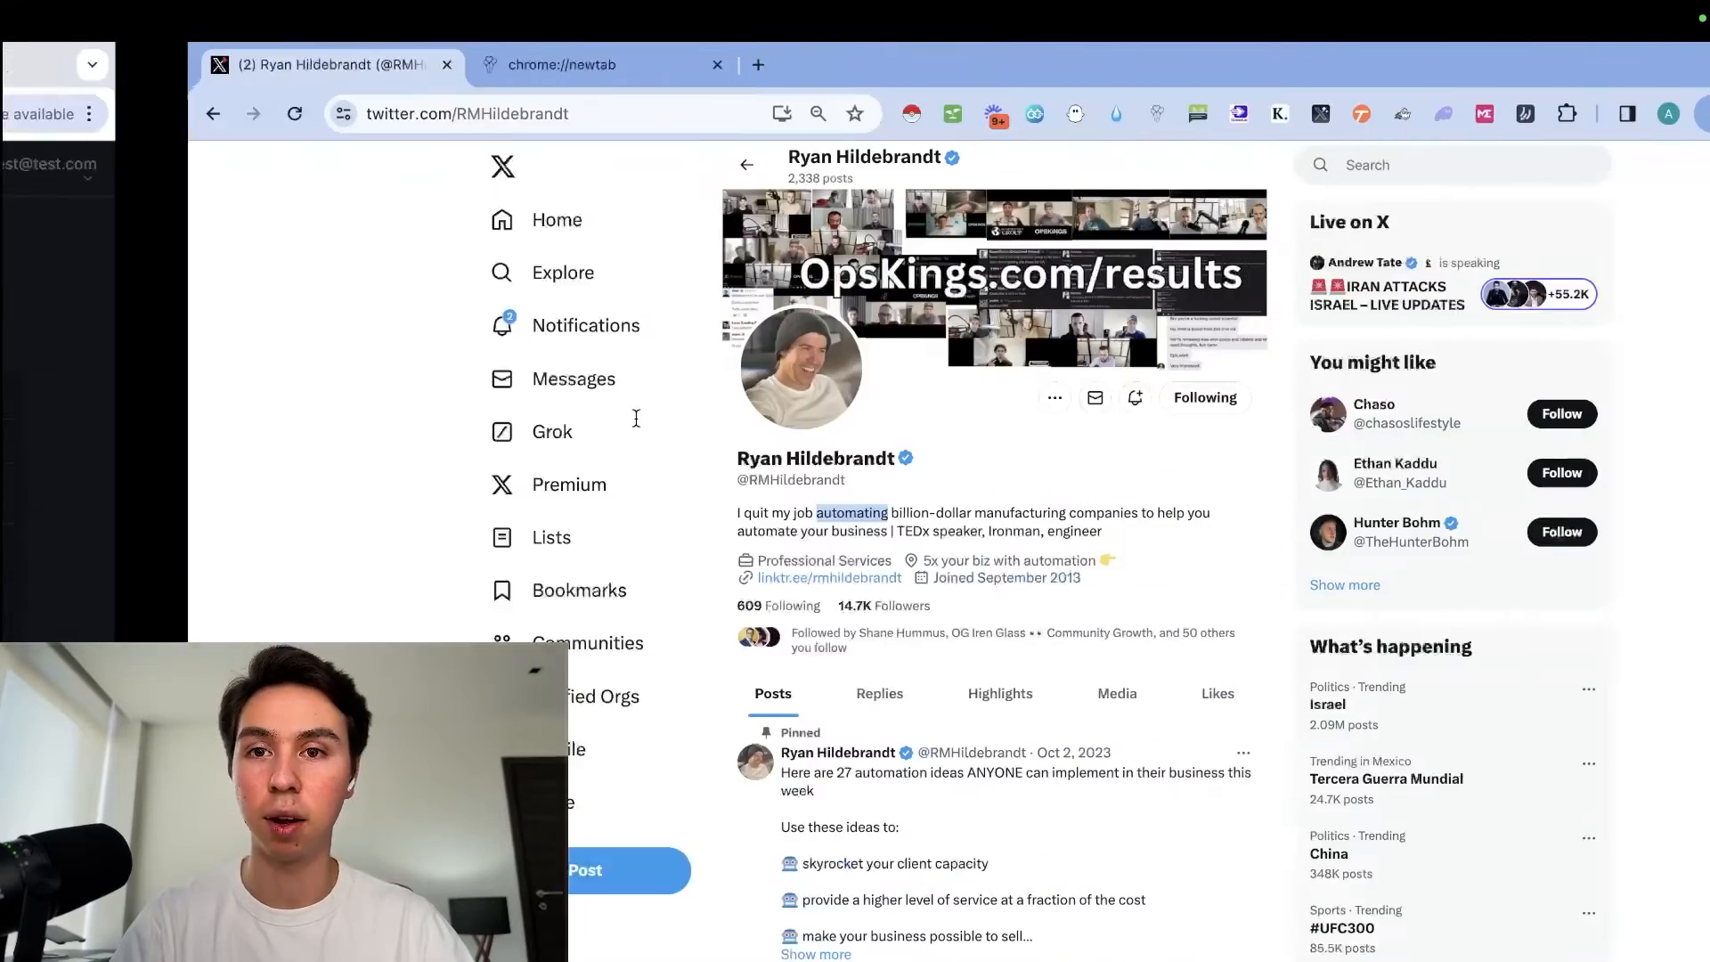
pyautogui.click(388, 68)
pyautogui.write('sheets.new')
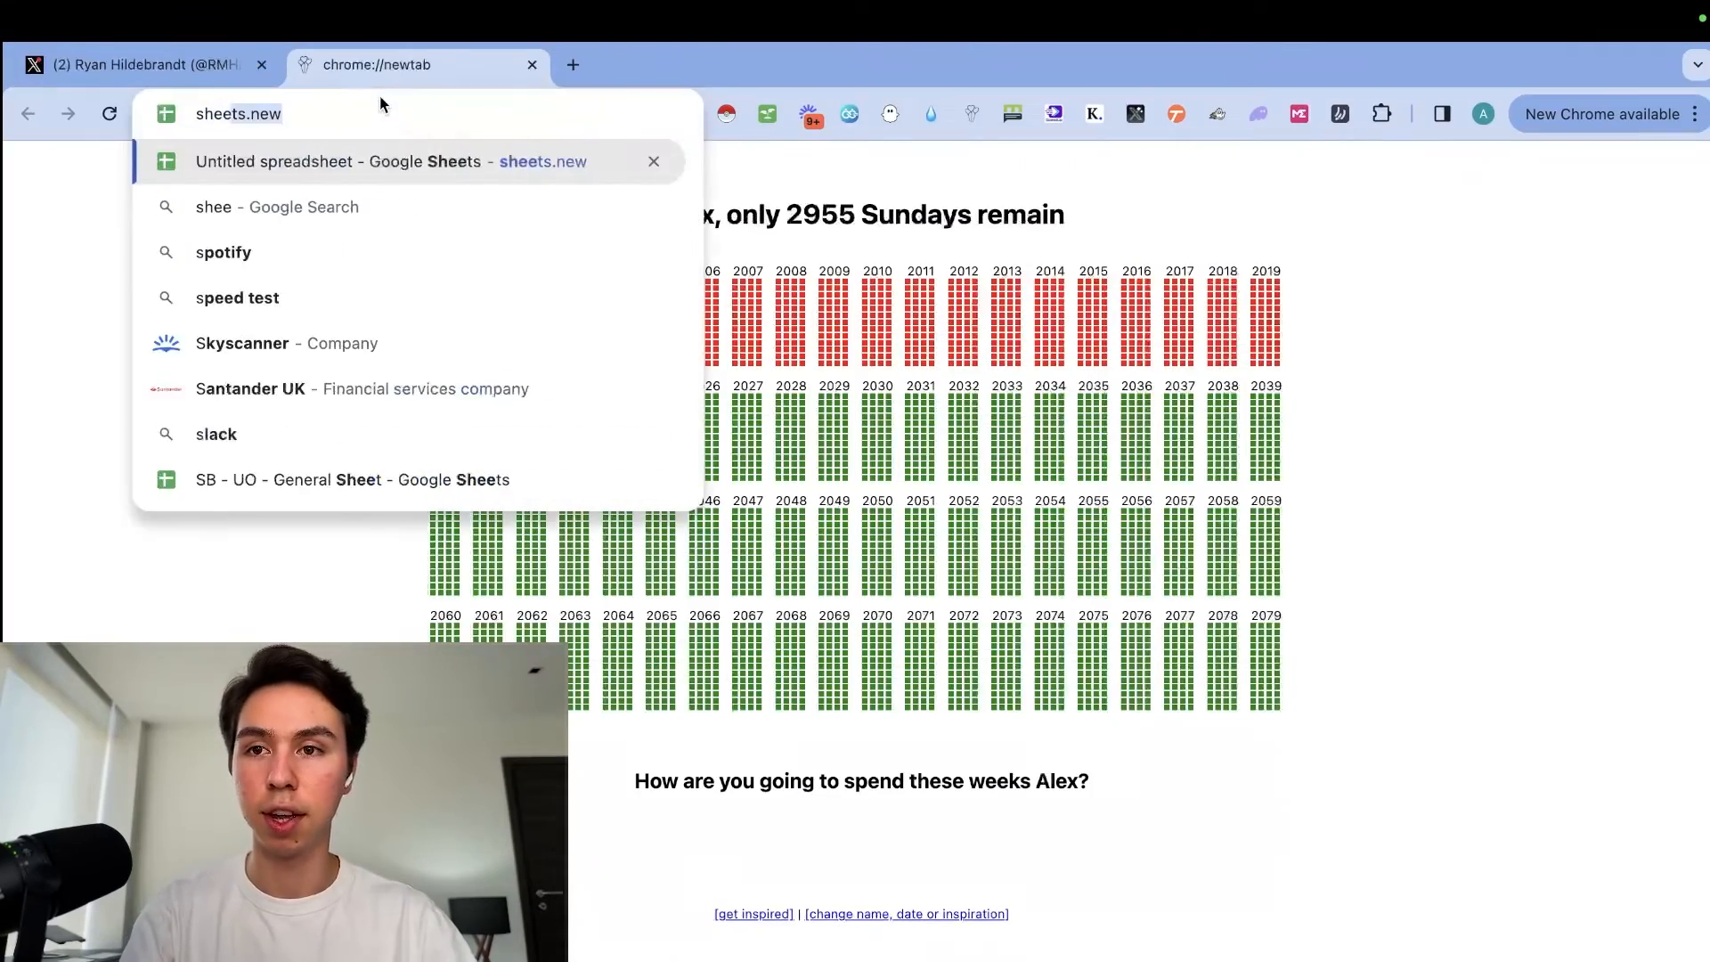
pyautogui.press('Return')
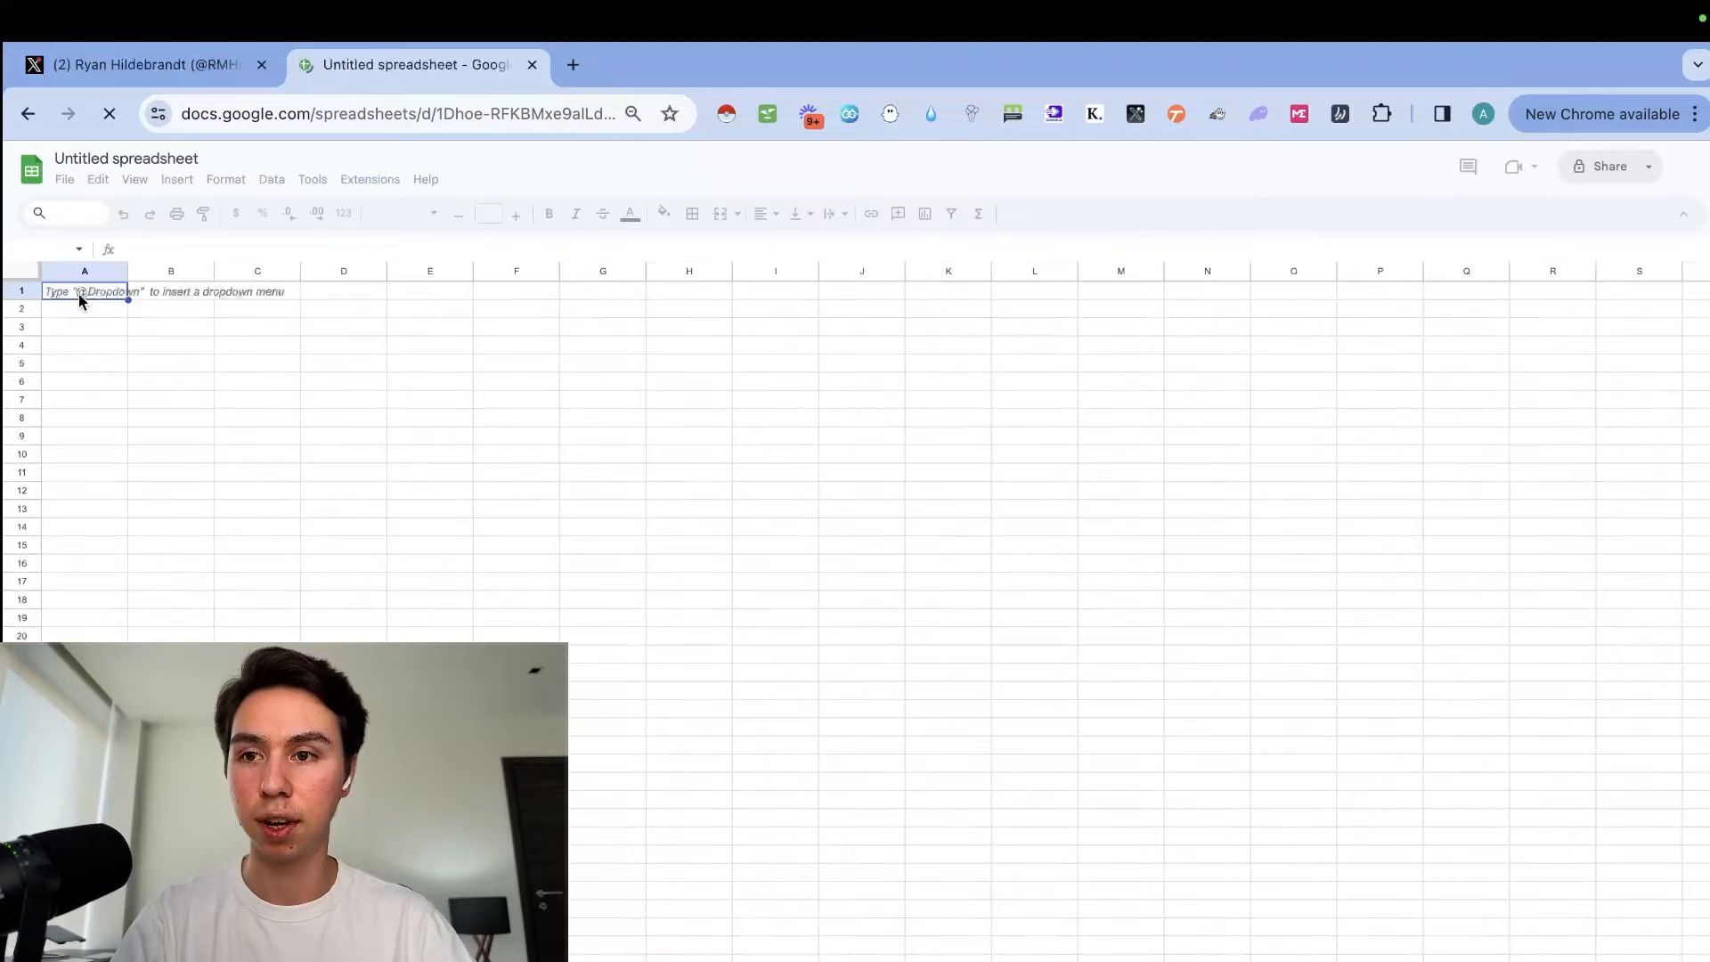
pyautogui.click(73, 314)
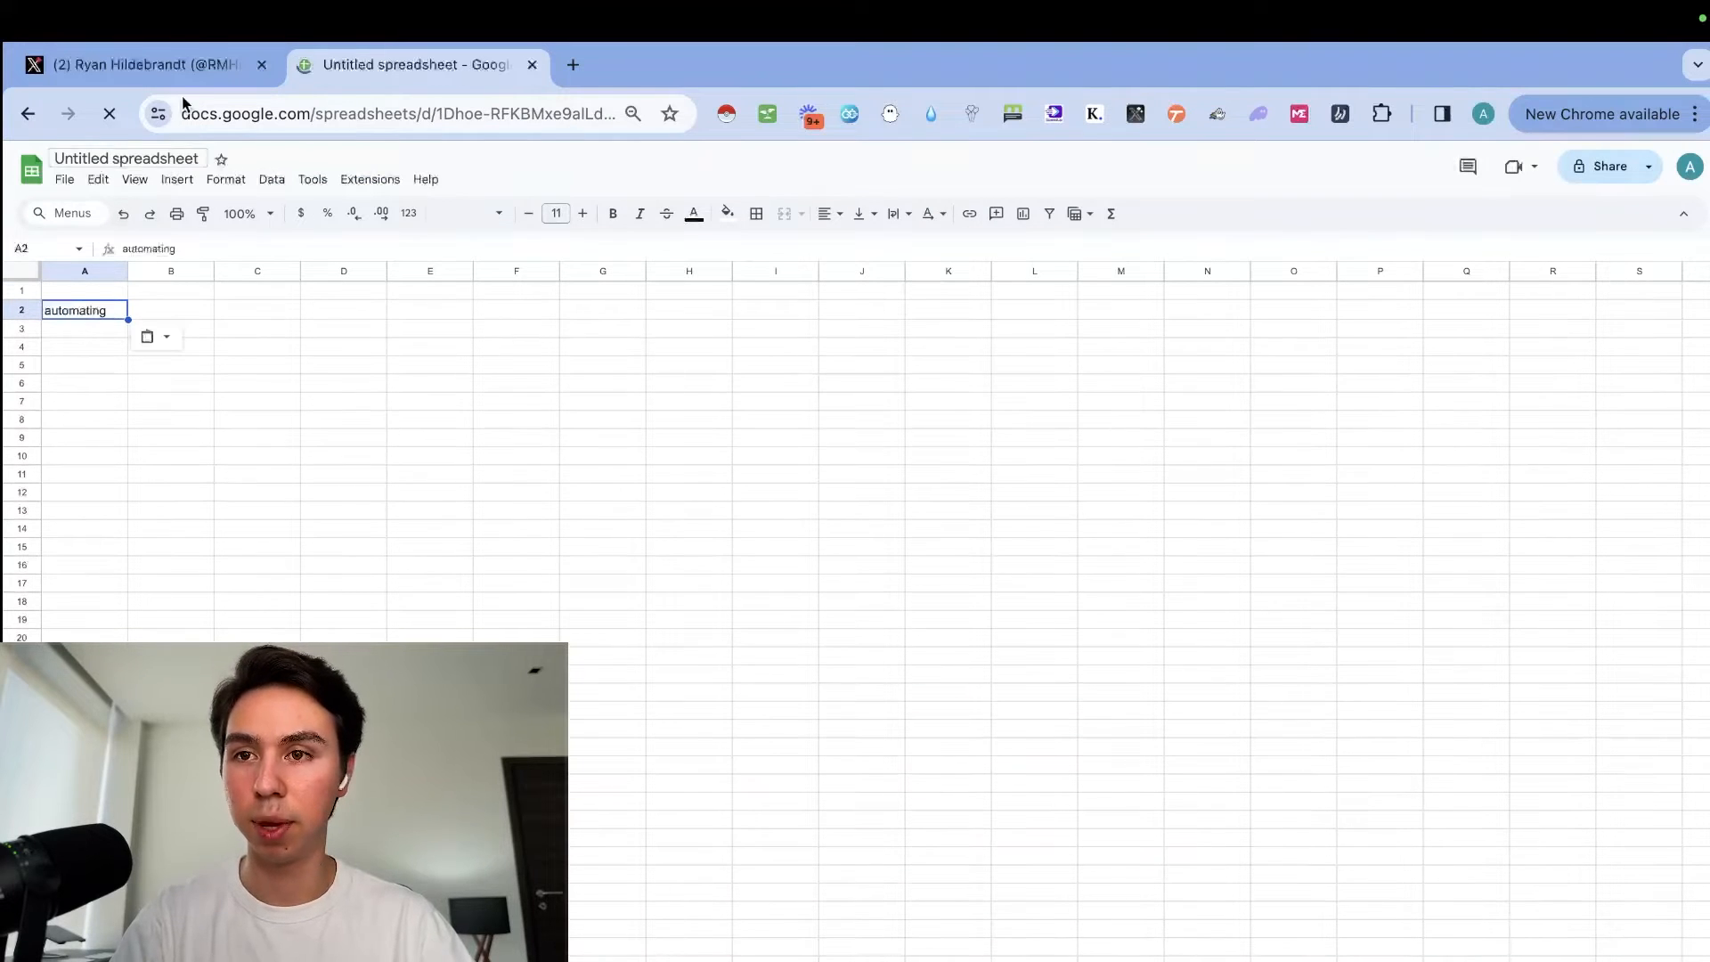
# Step: Check the profile's bio for another keyword and enter "companies" in cell A3 of the spreadsheet
pyautogui.click(172, 67)
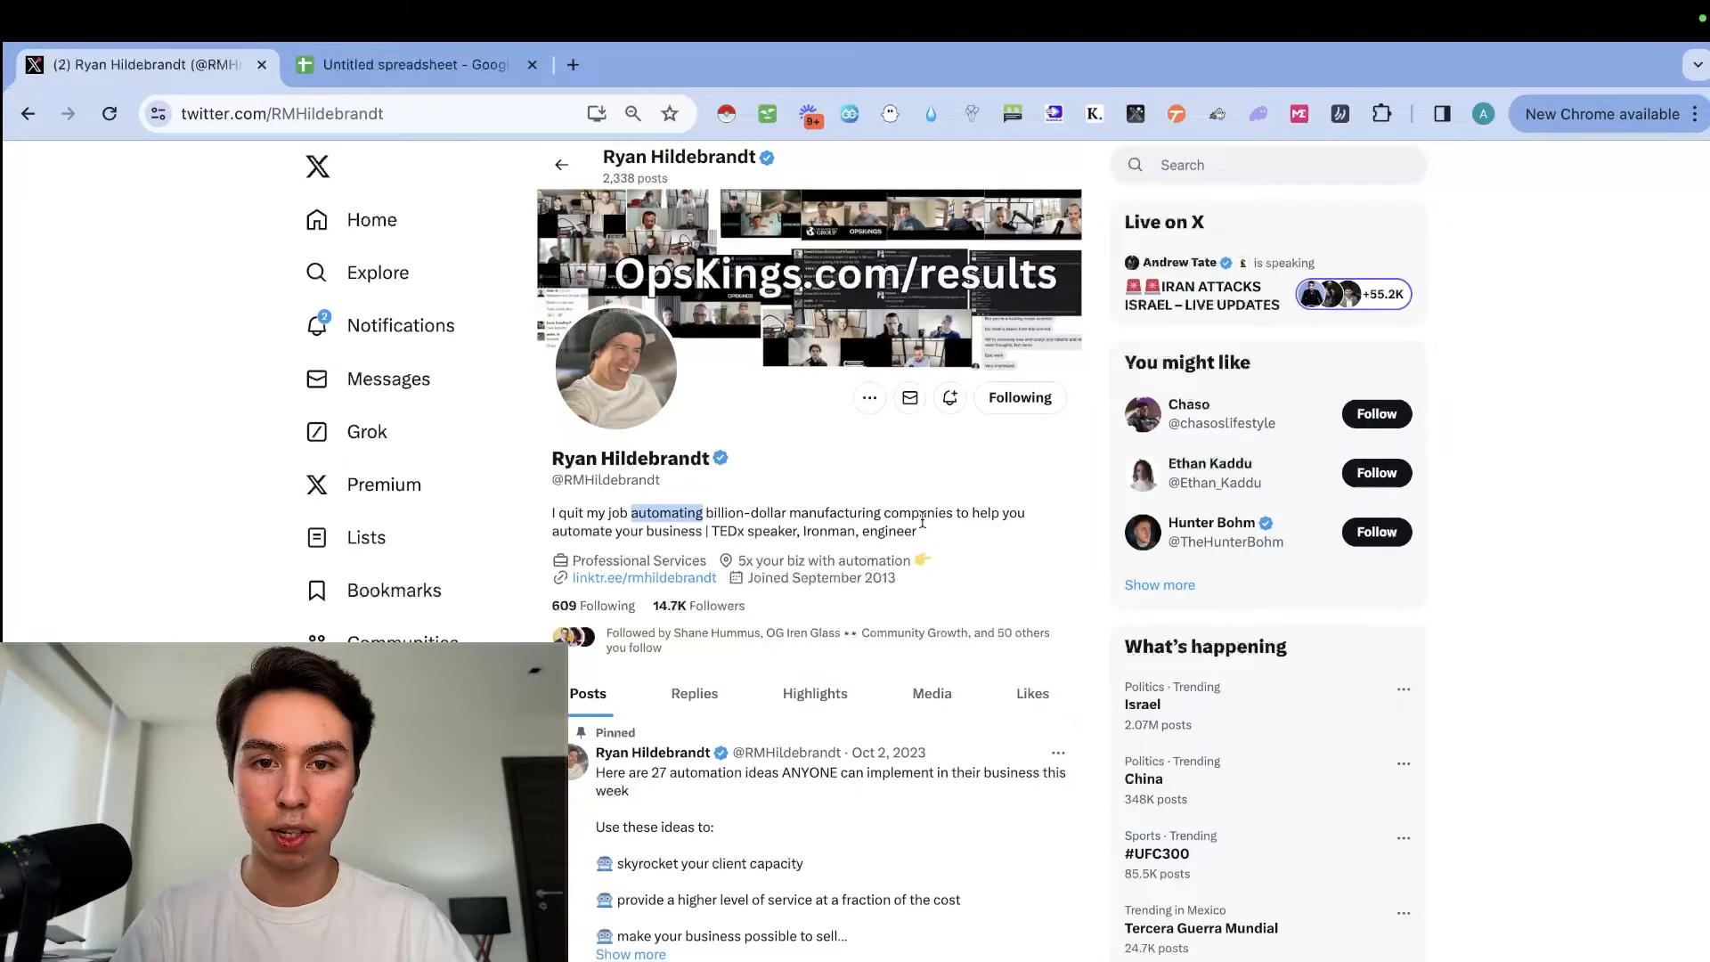
pyautogui.click(386, 69)
pyautogui.press('Down')
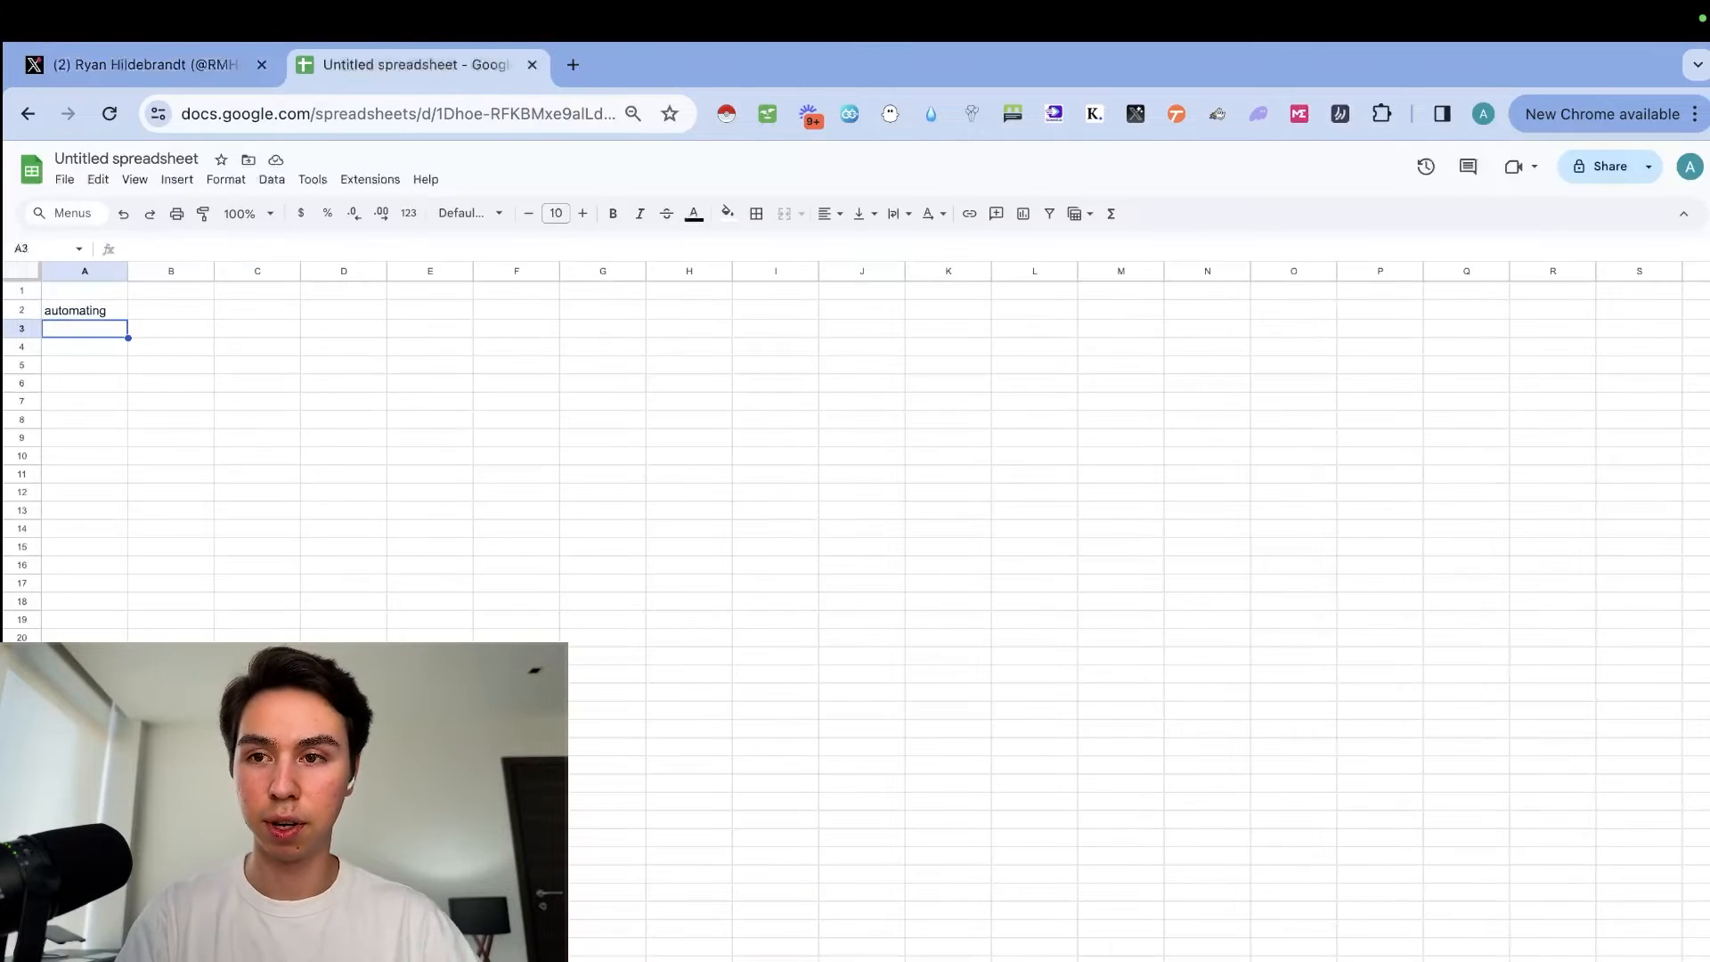
pyautogui.write('companies')
pyautogui.press('Return')
# Step: Take the keyword "business" from the profile's bio and enter it in cell A4 of the spreadsheet
pyautogui.click(205, 64)
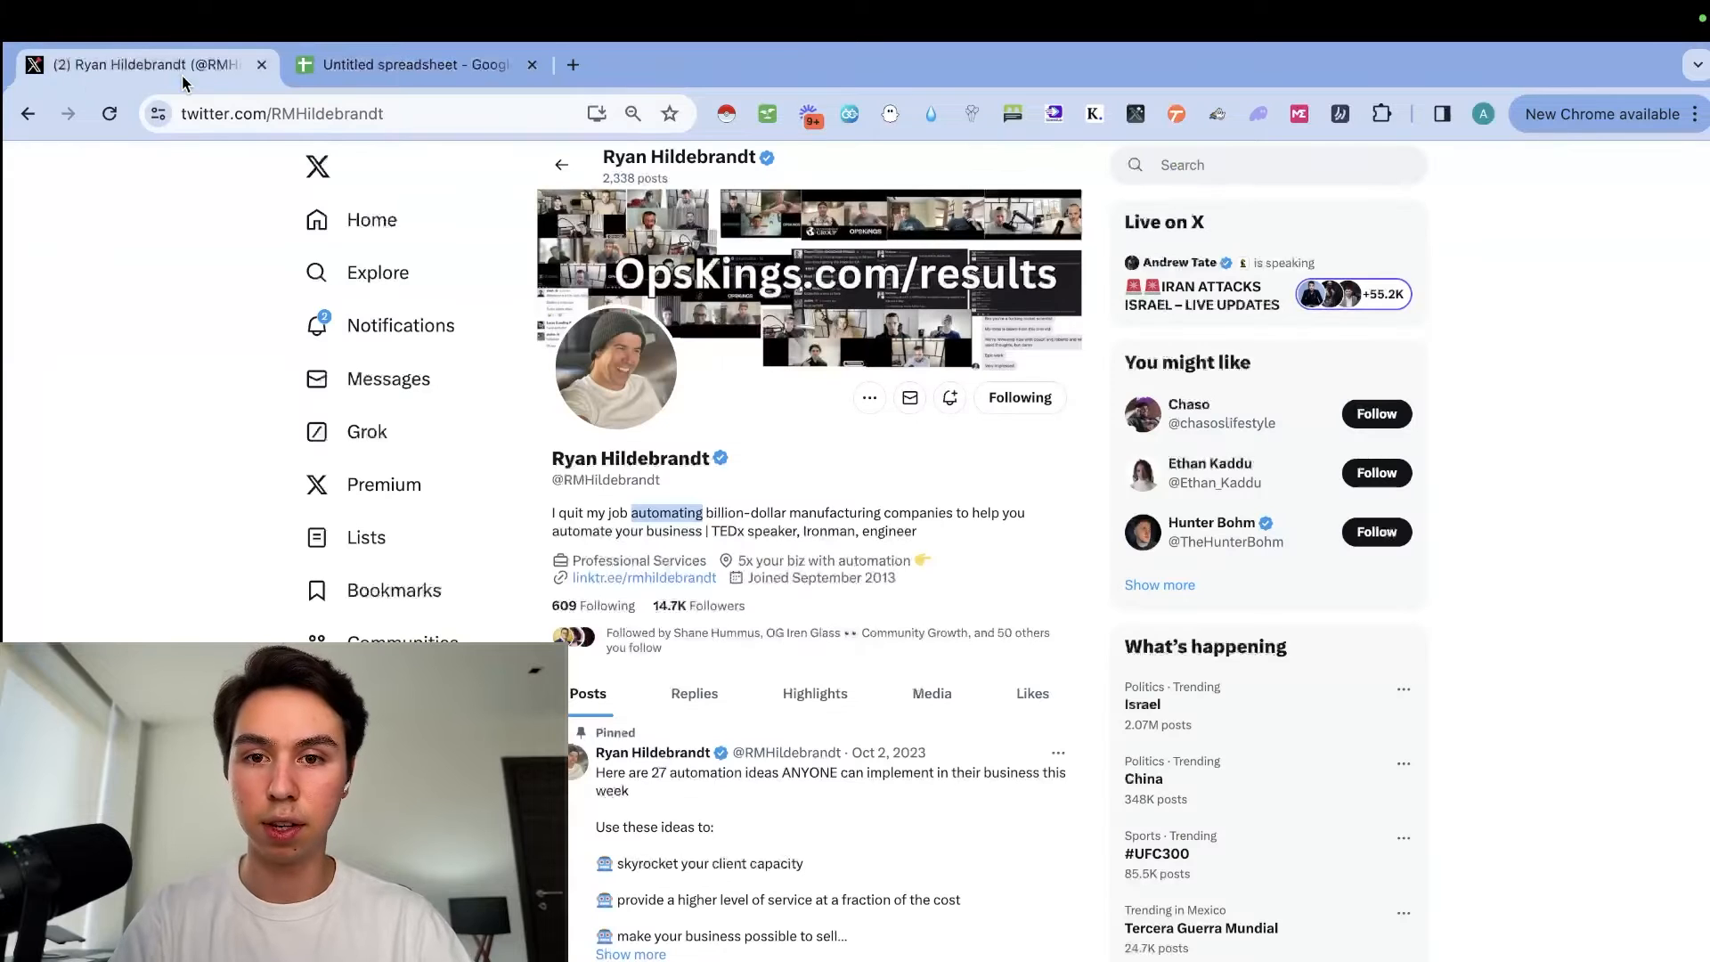
pyautogui.click(389, 70)
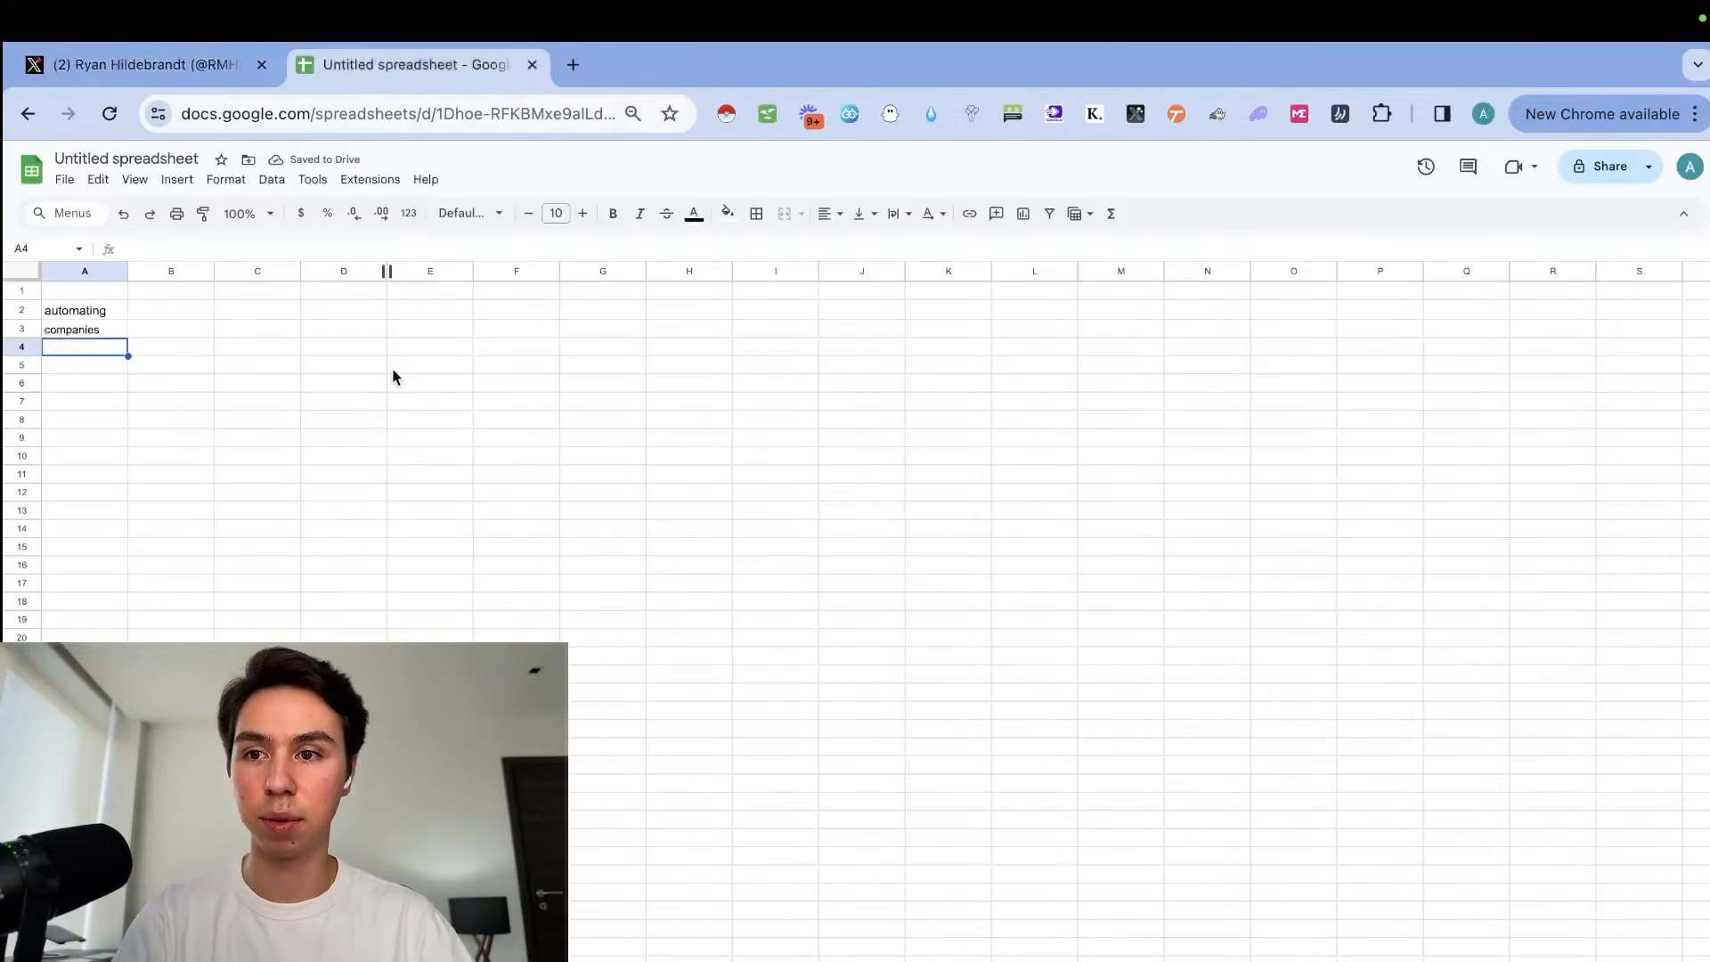
pyautogui.write('business')
pyautogui.press('Return')
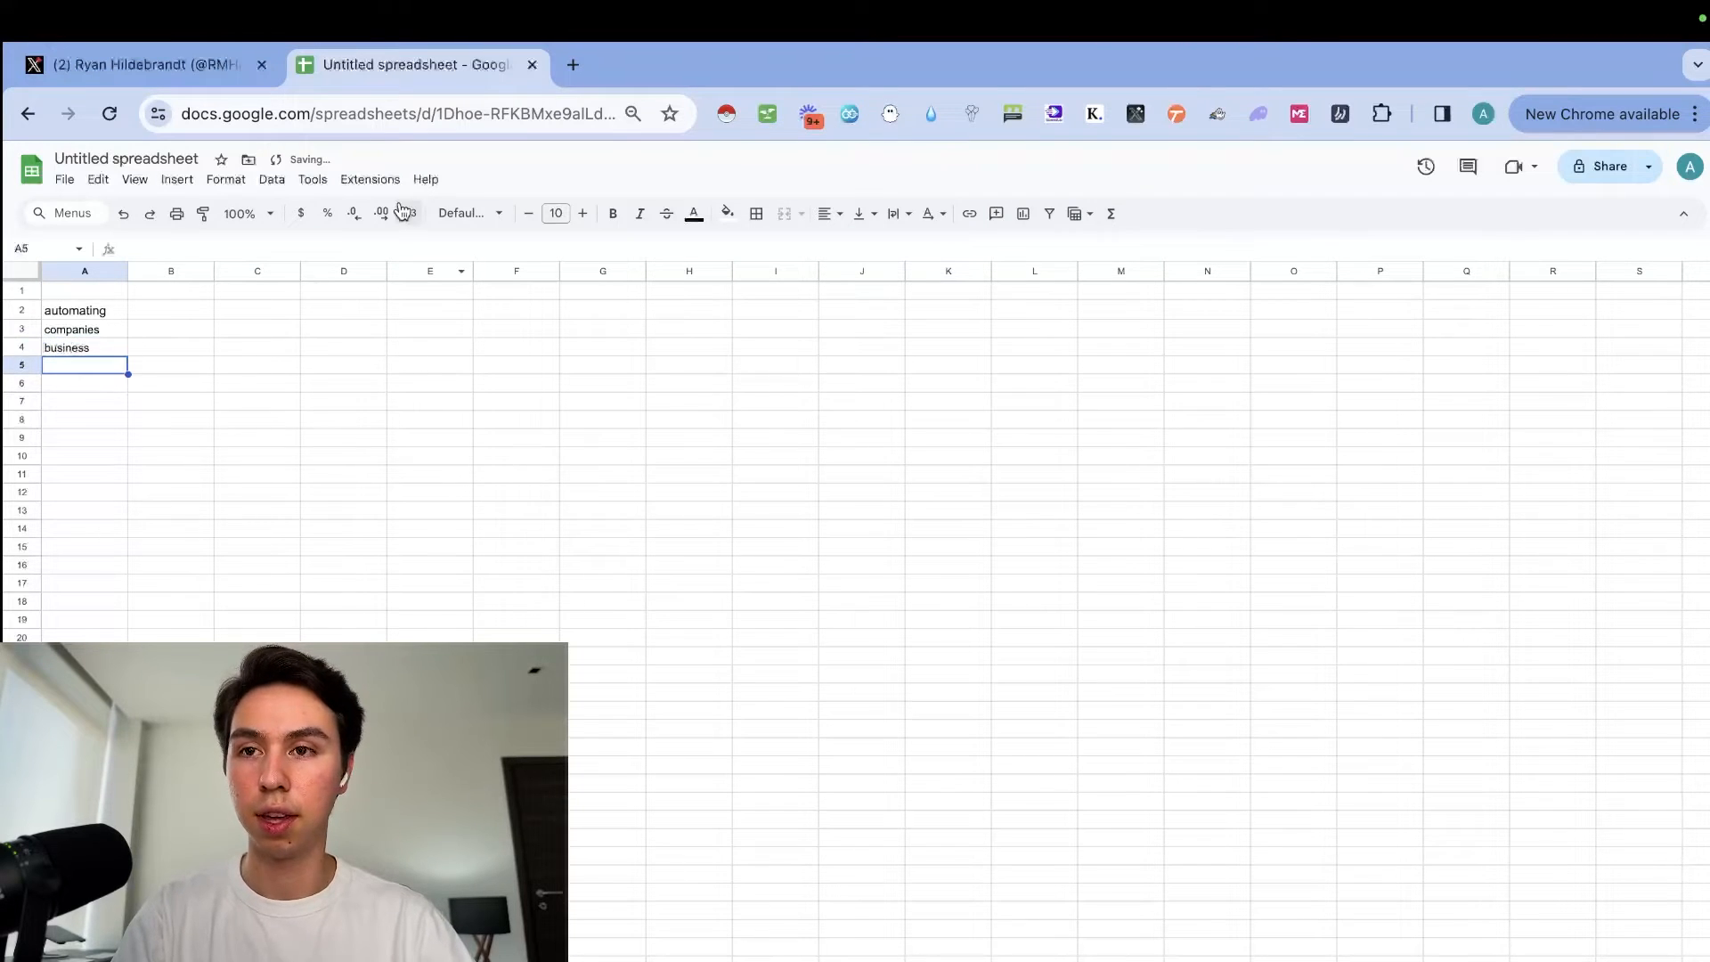
pyautogui.click(152, 70)
pyautogui.click(424, 70)
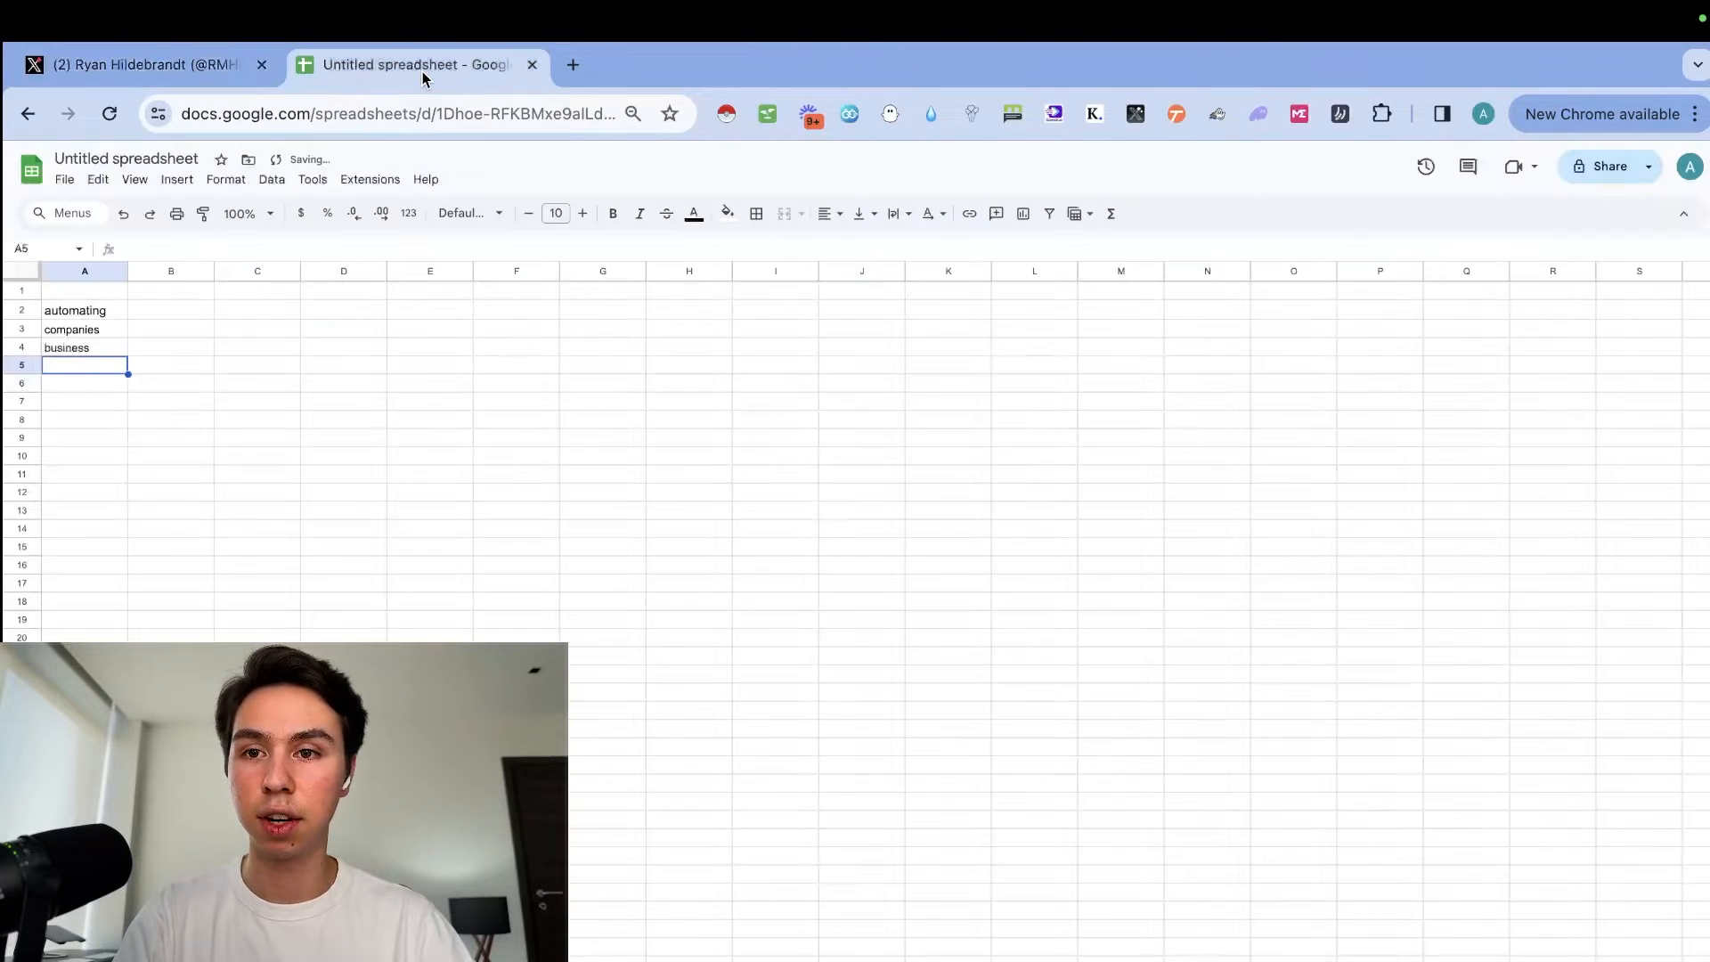
# Step: Enter the keywords "speaker" and "tedx" in cells A5 and A6 of the spreadsheet
pyautogui.write('speaker')
pyautogui.press('Return')
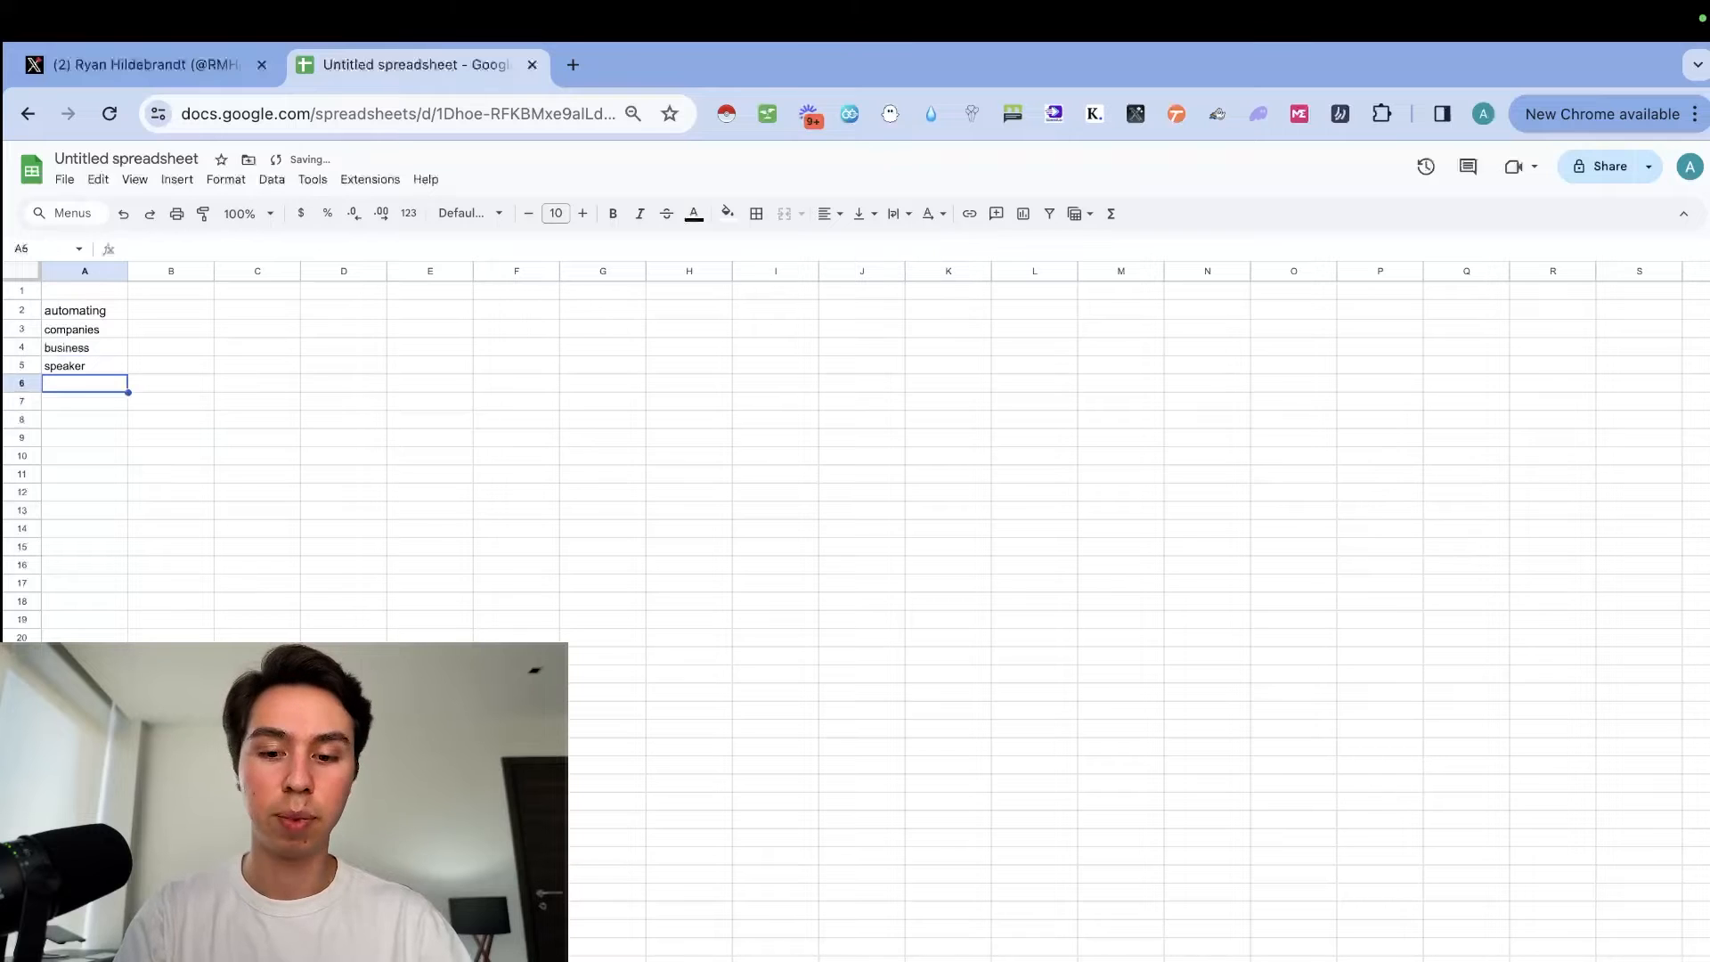
pyautogui.write('tedx')
pyautogui.press('Return')
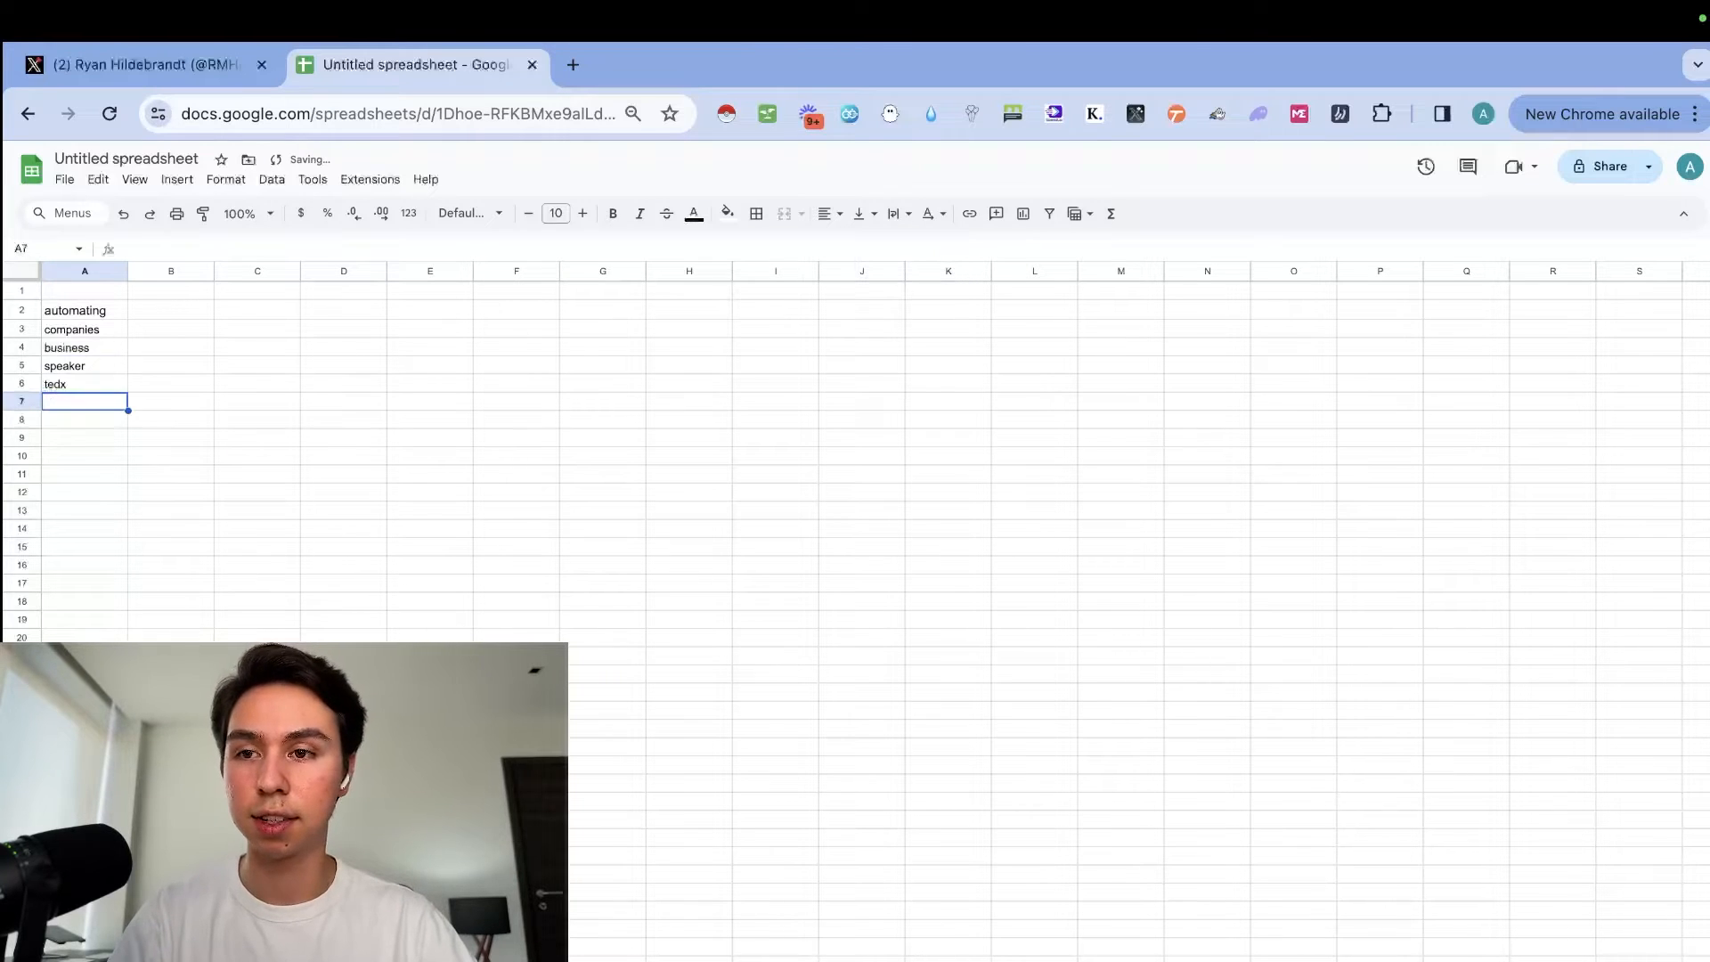
# Step: Open the X profile's following list, take a keyword from a bio and enter "revenue" in cell A7
pyautogui.click(143, 64)
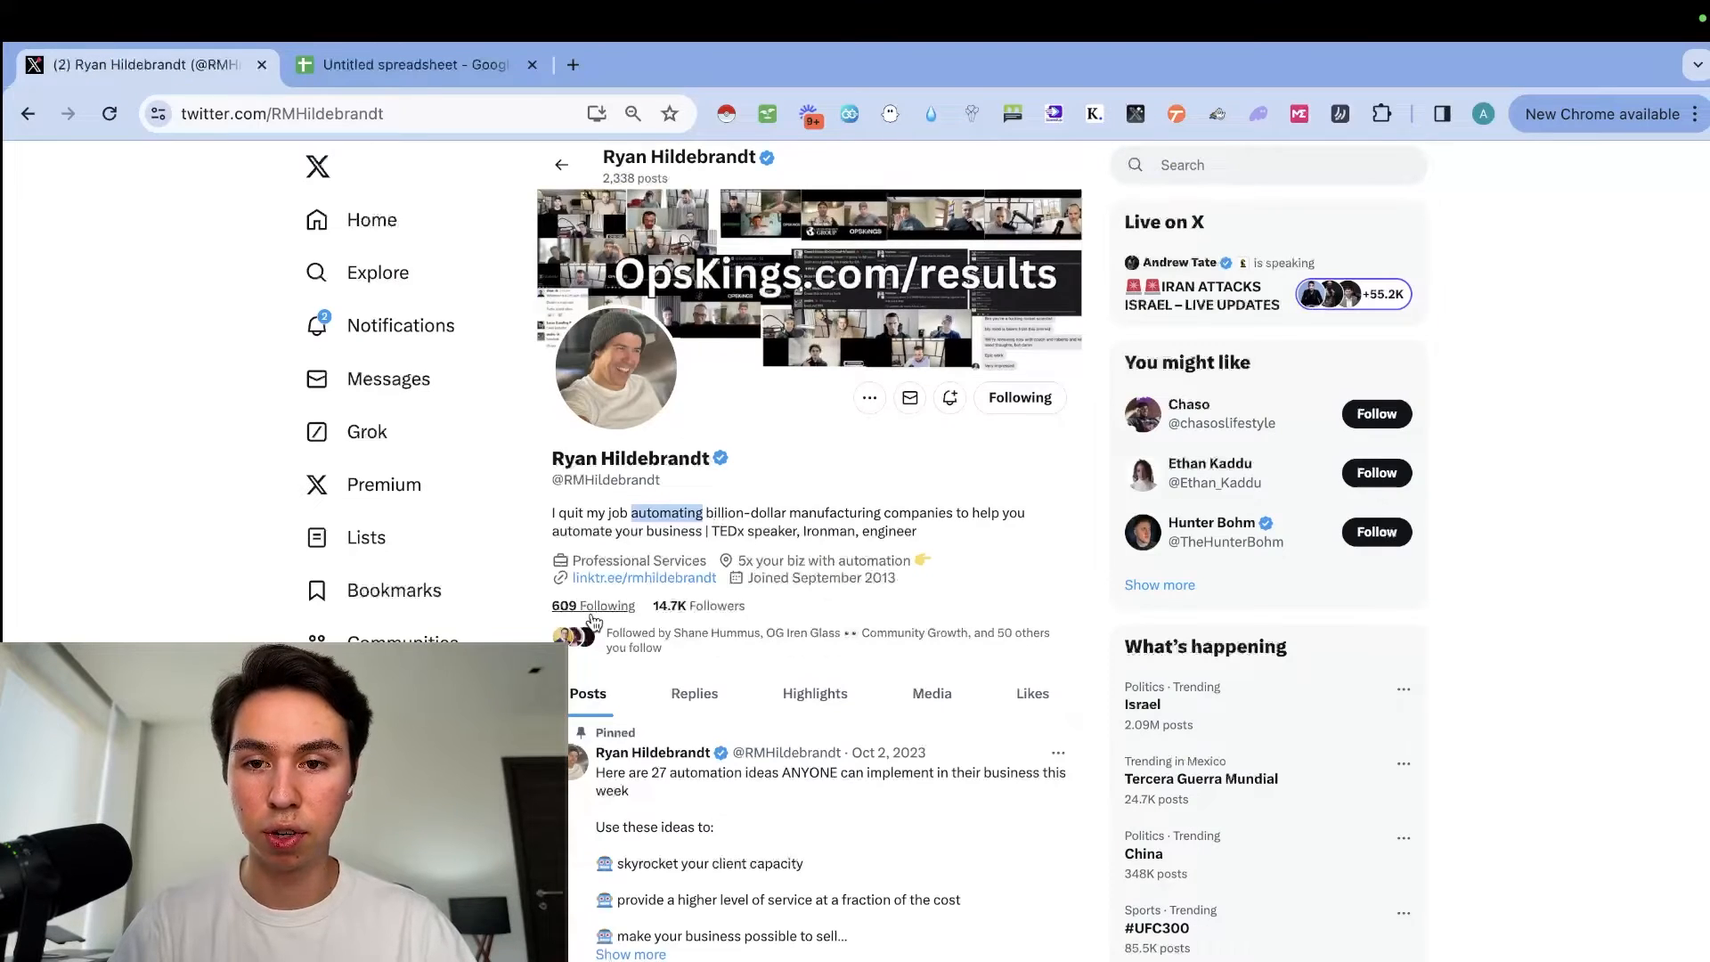
pyautogui.click(593, 615)
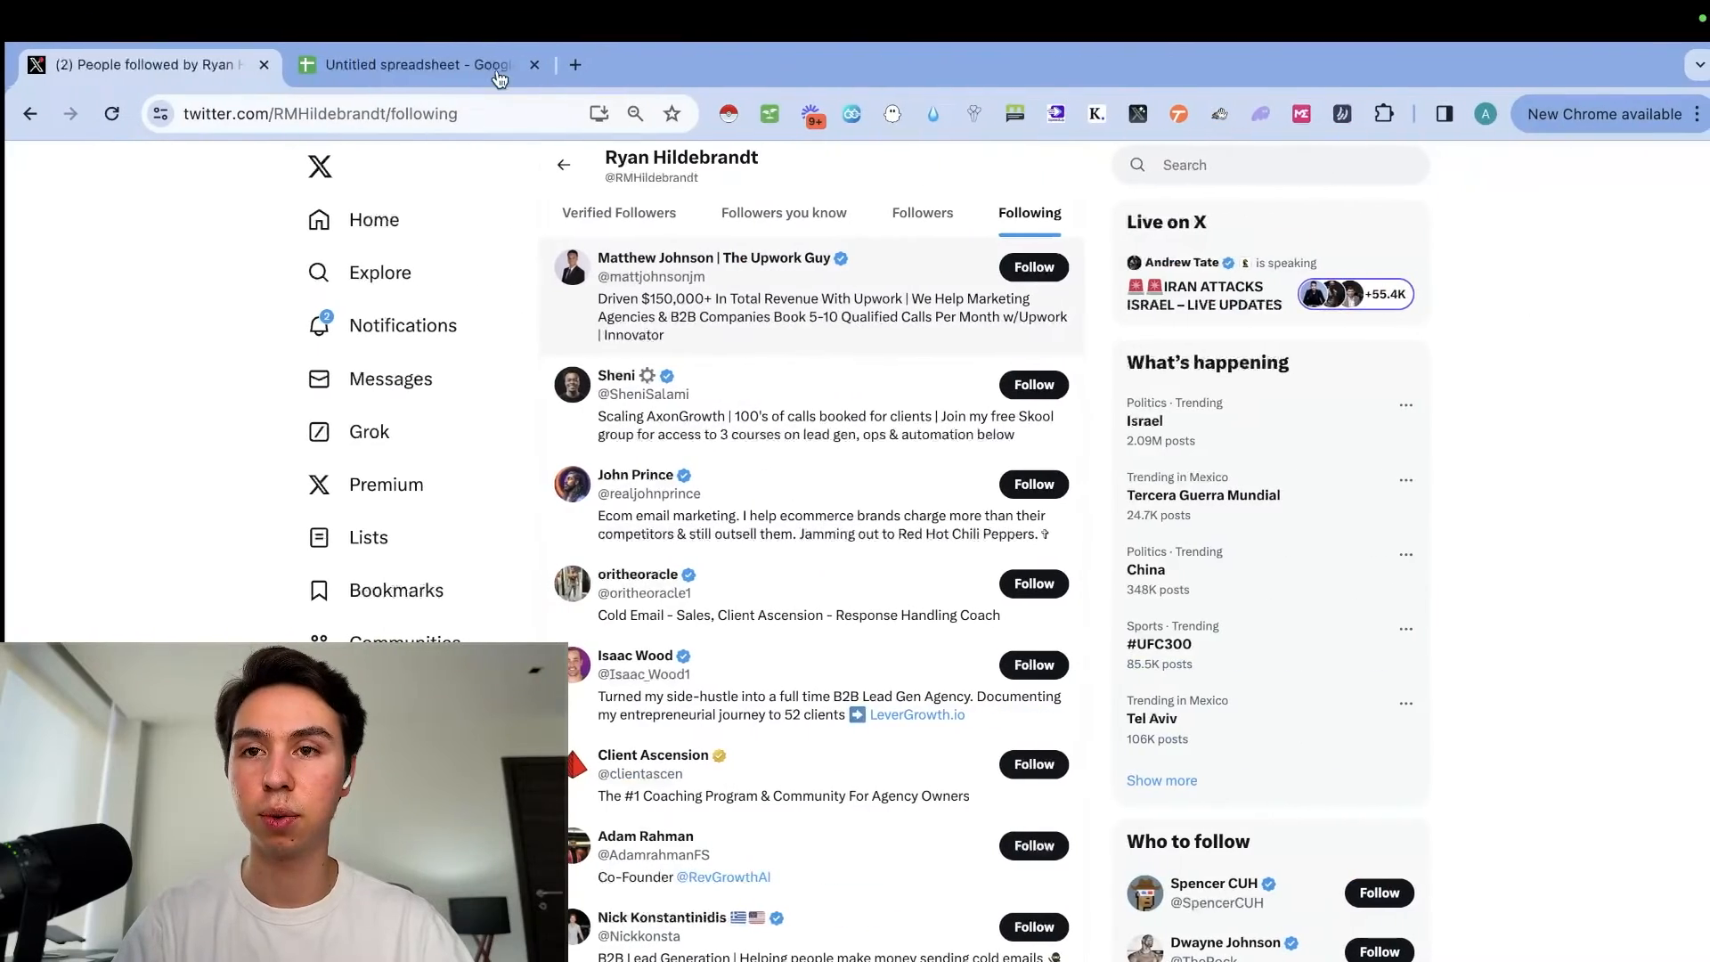
pyautogui.click(431, 68)
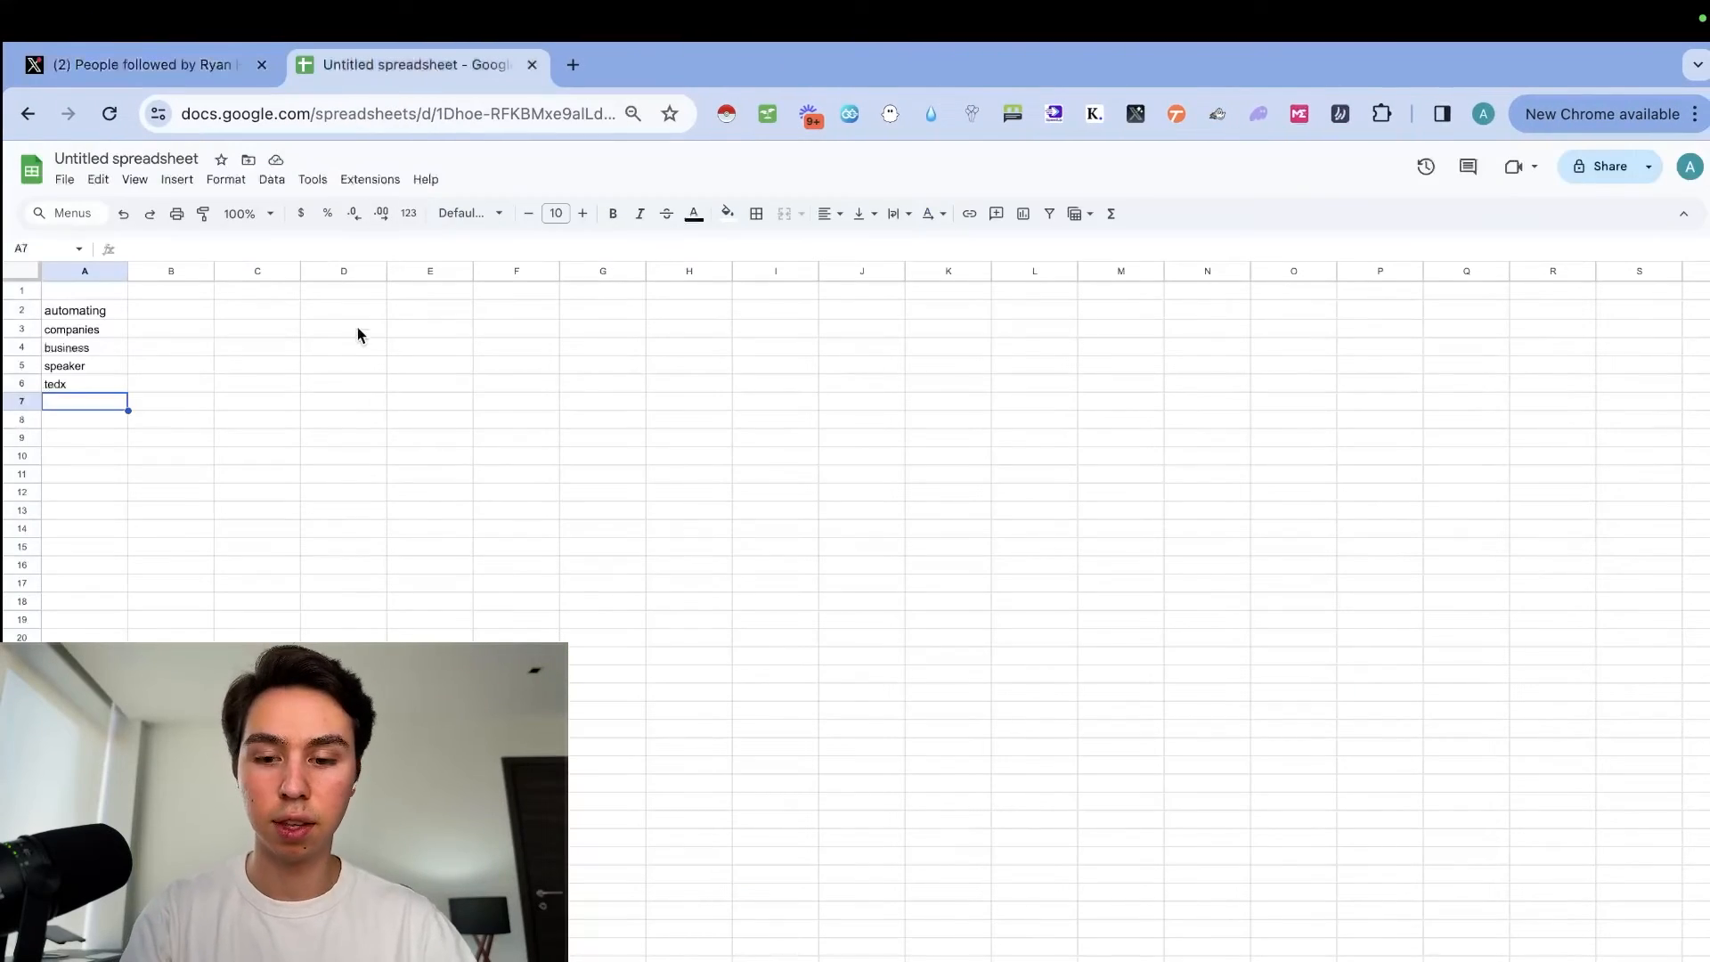
pyautogui.write('revenue')
# Step: Look through the bios of the followed accounts for another keyword and enter "emails" in cell A8
pyautogui.click(223, 85)
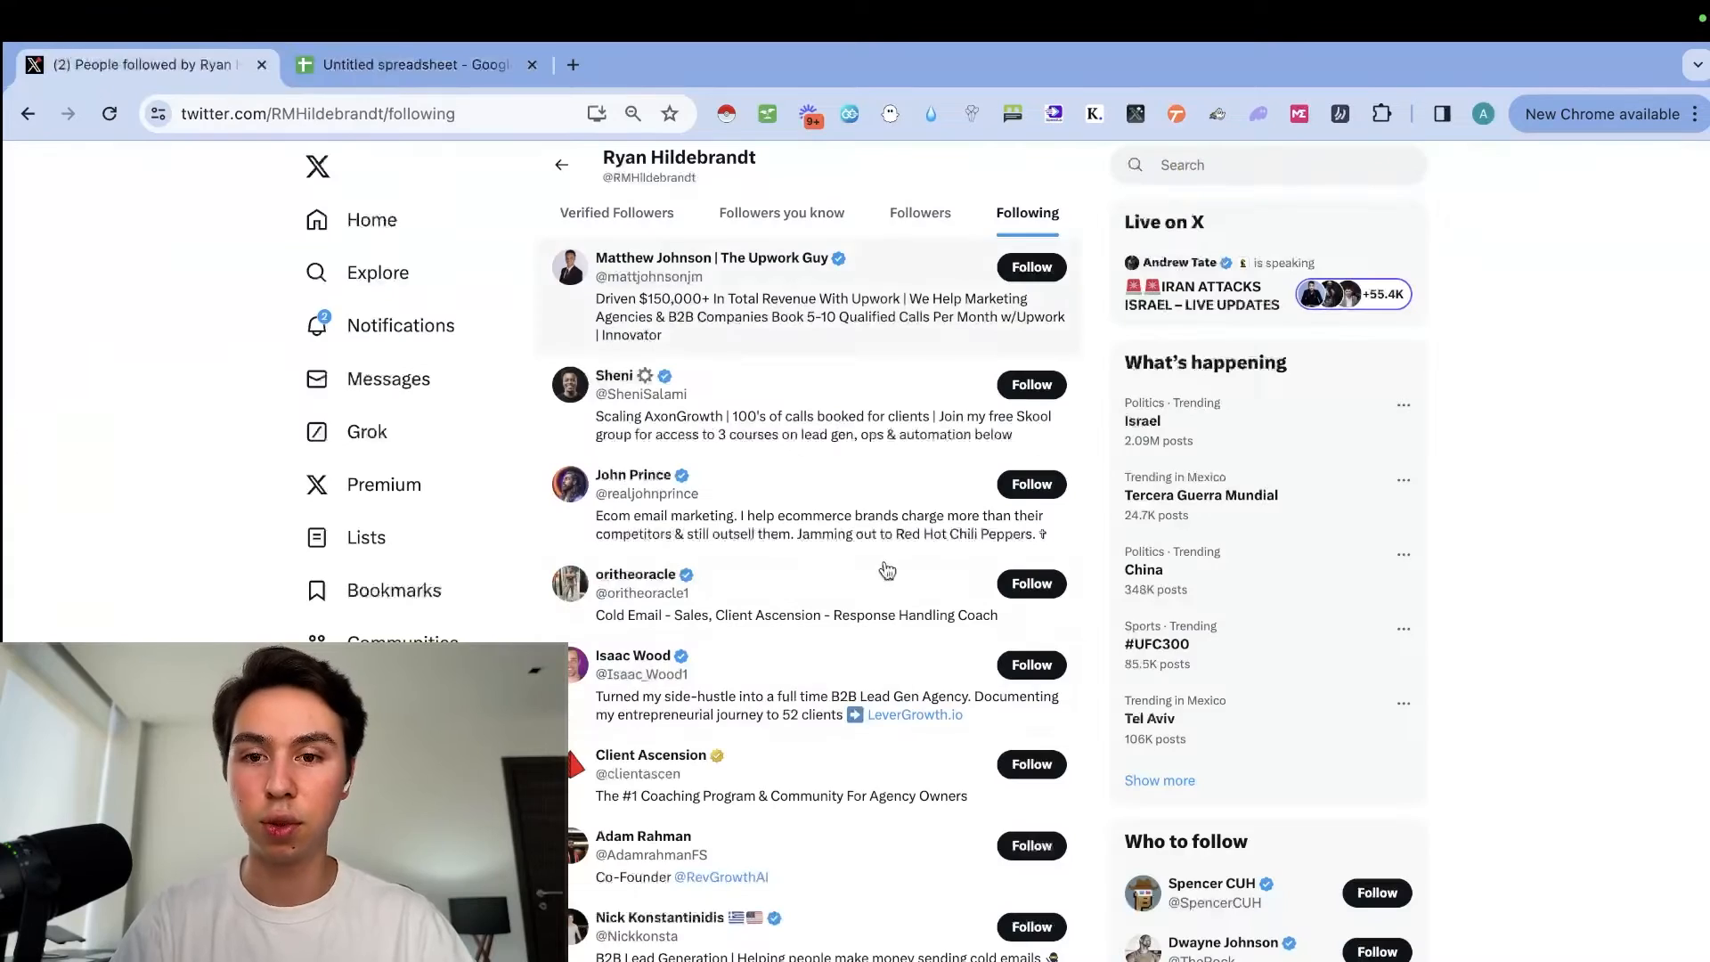
pyautogui.scroll(-10, 704, 557)
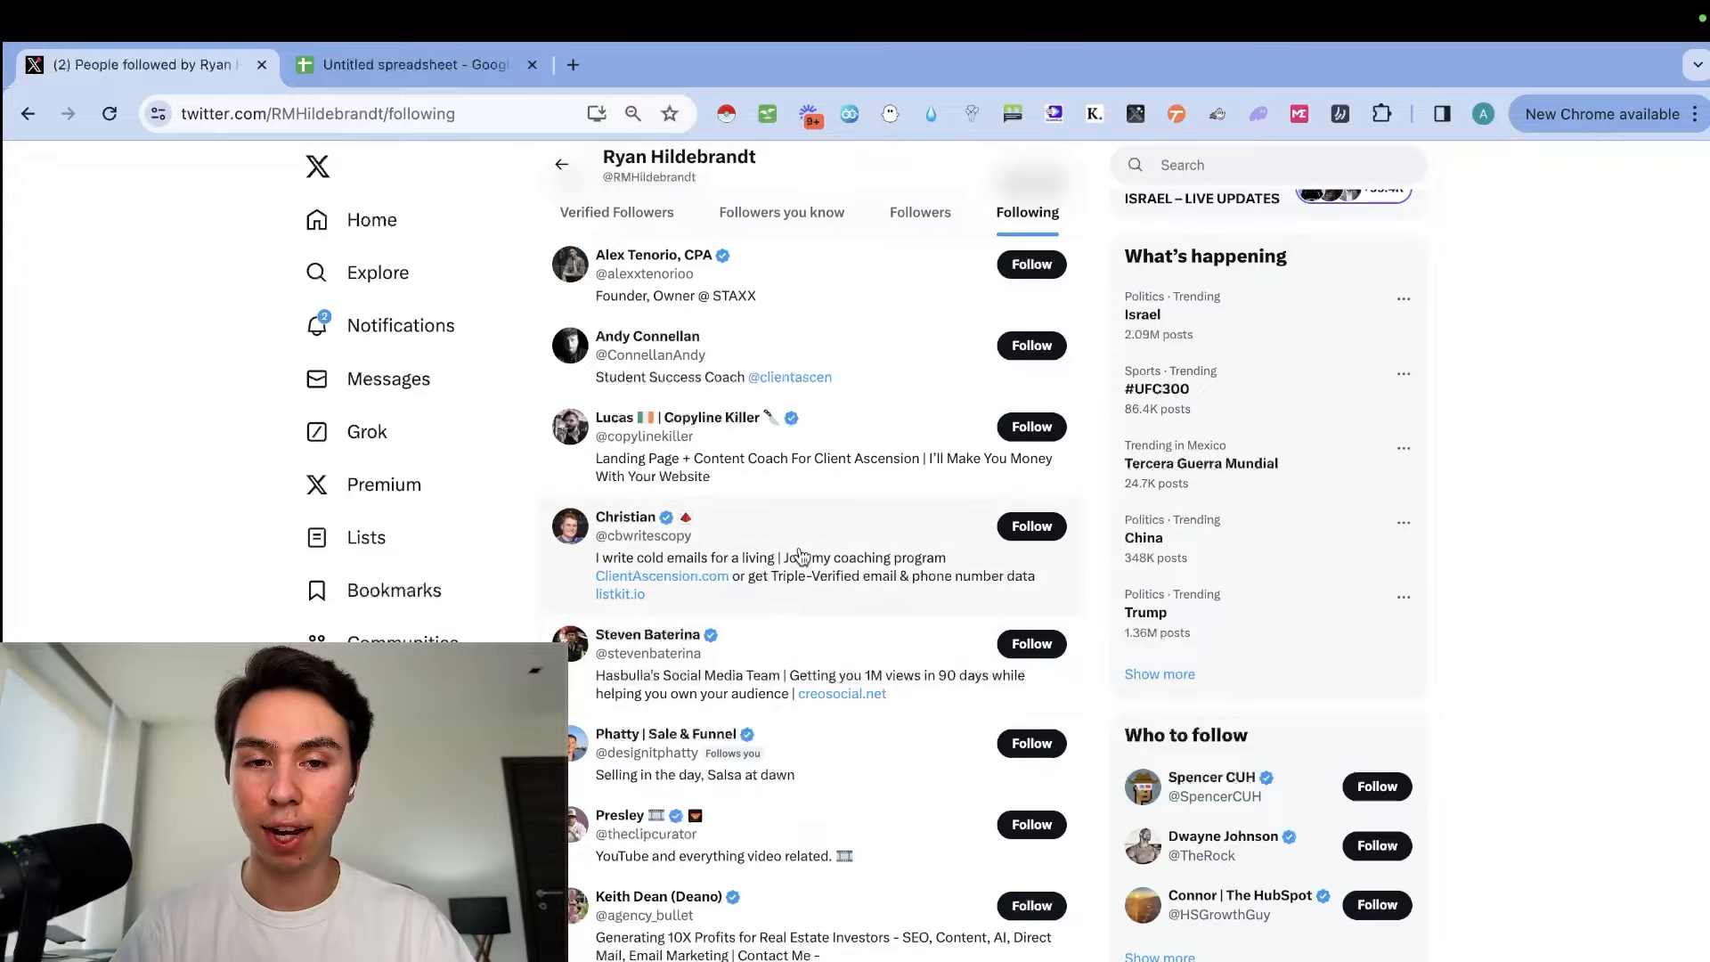
pyautogui.scroll(3, 800, 555)
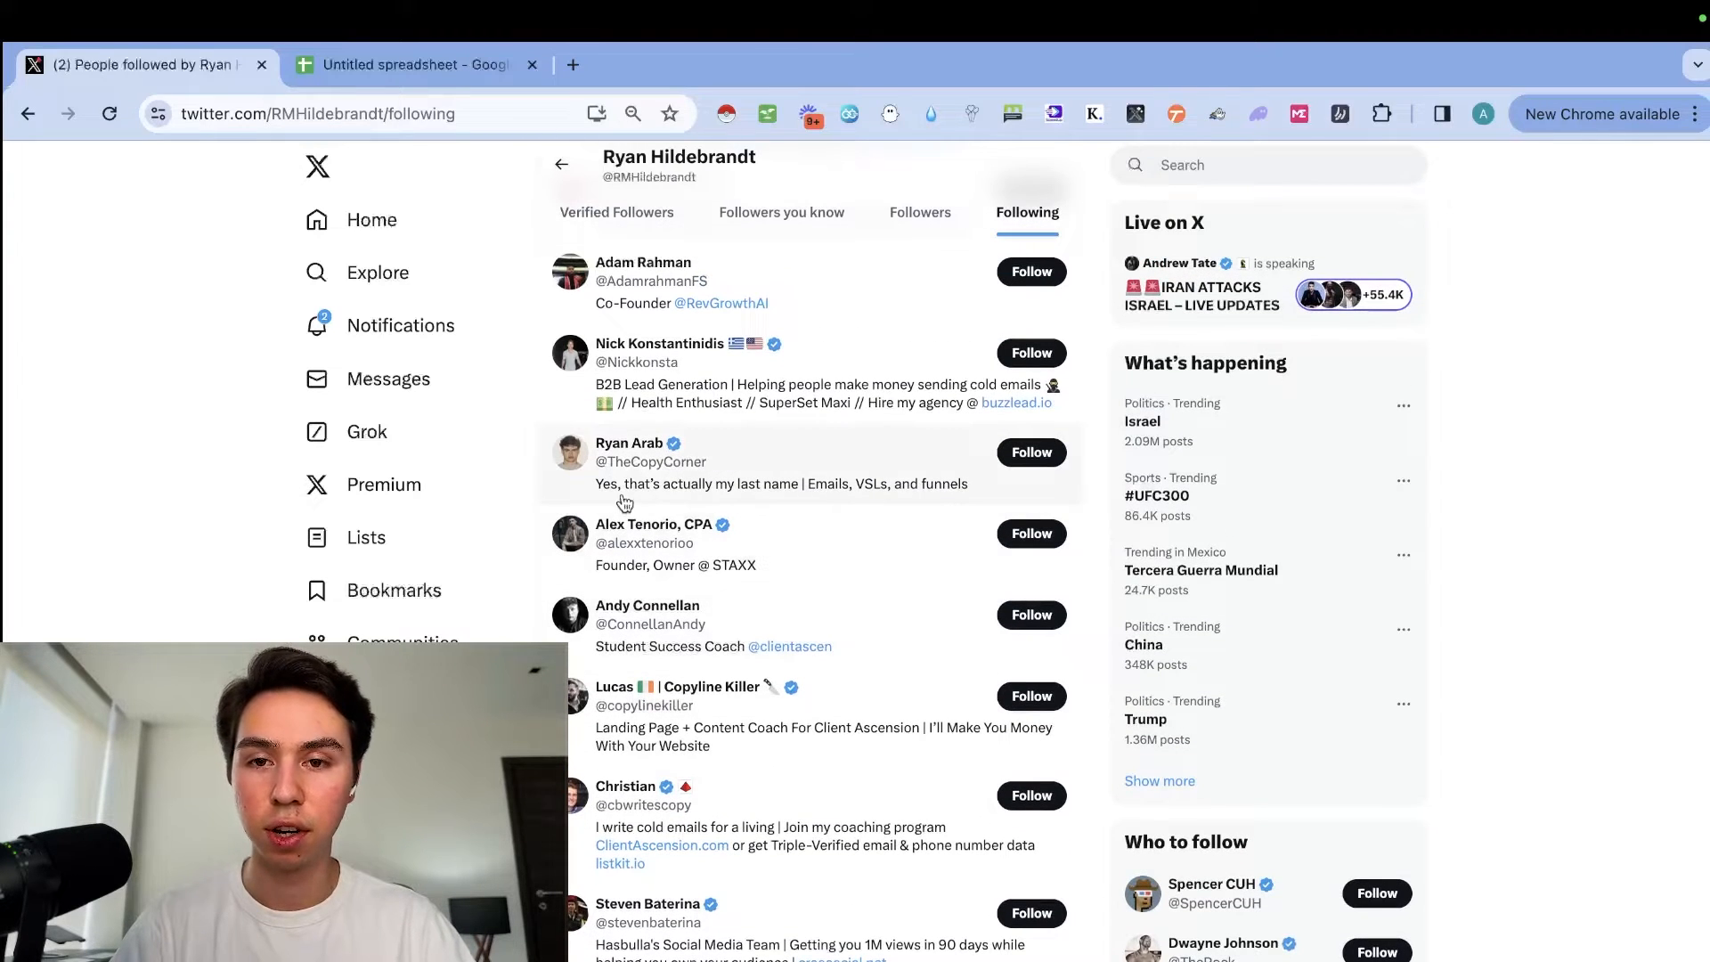
pyautogui.click(440, 71)
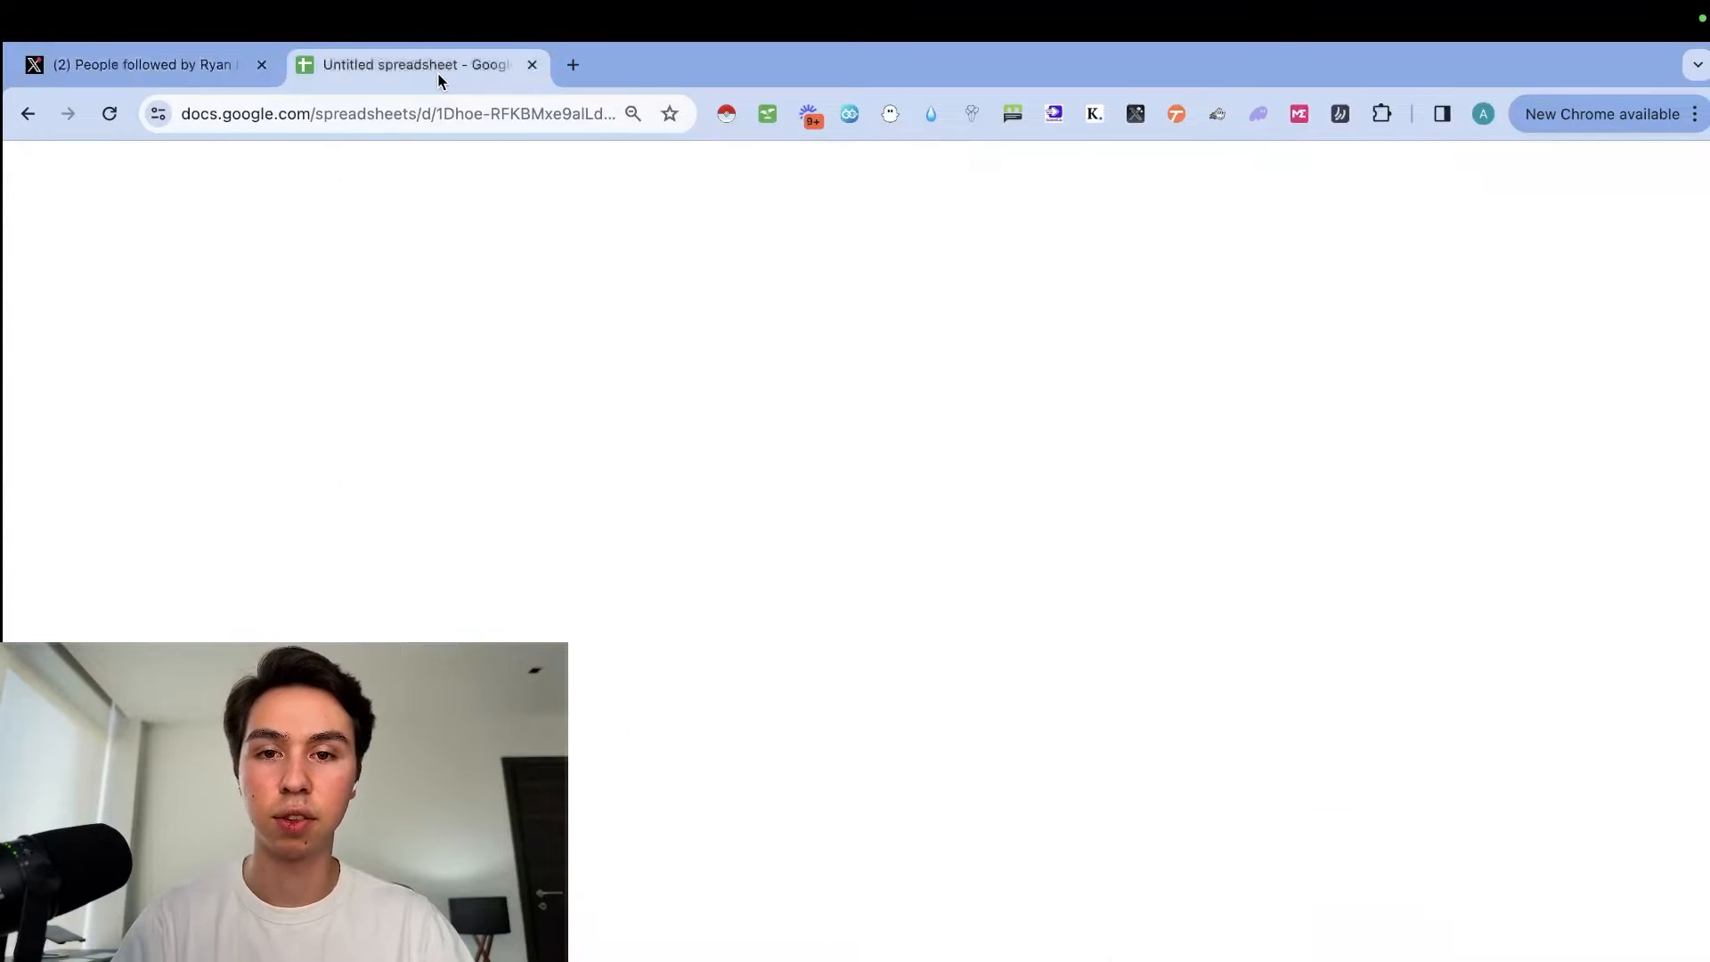
pyautogui.press('Return')
pyautogui.write('emails')
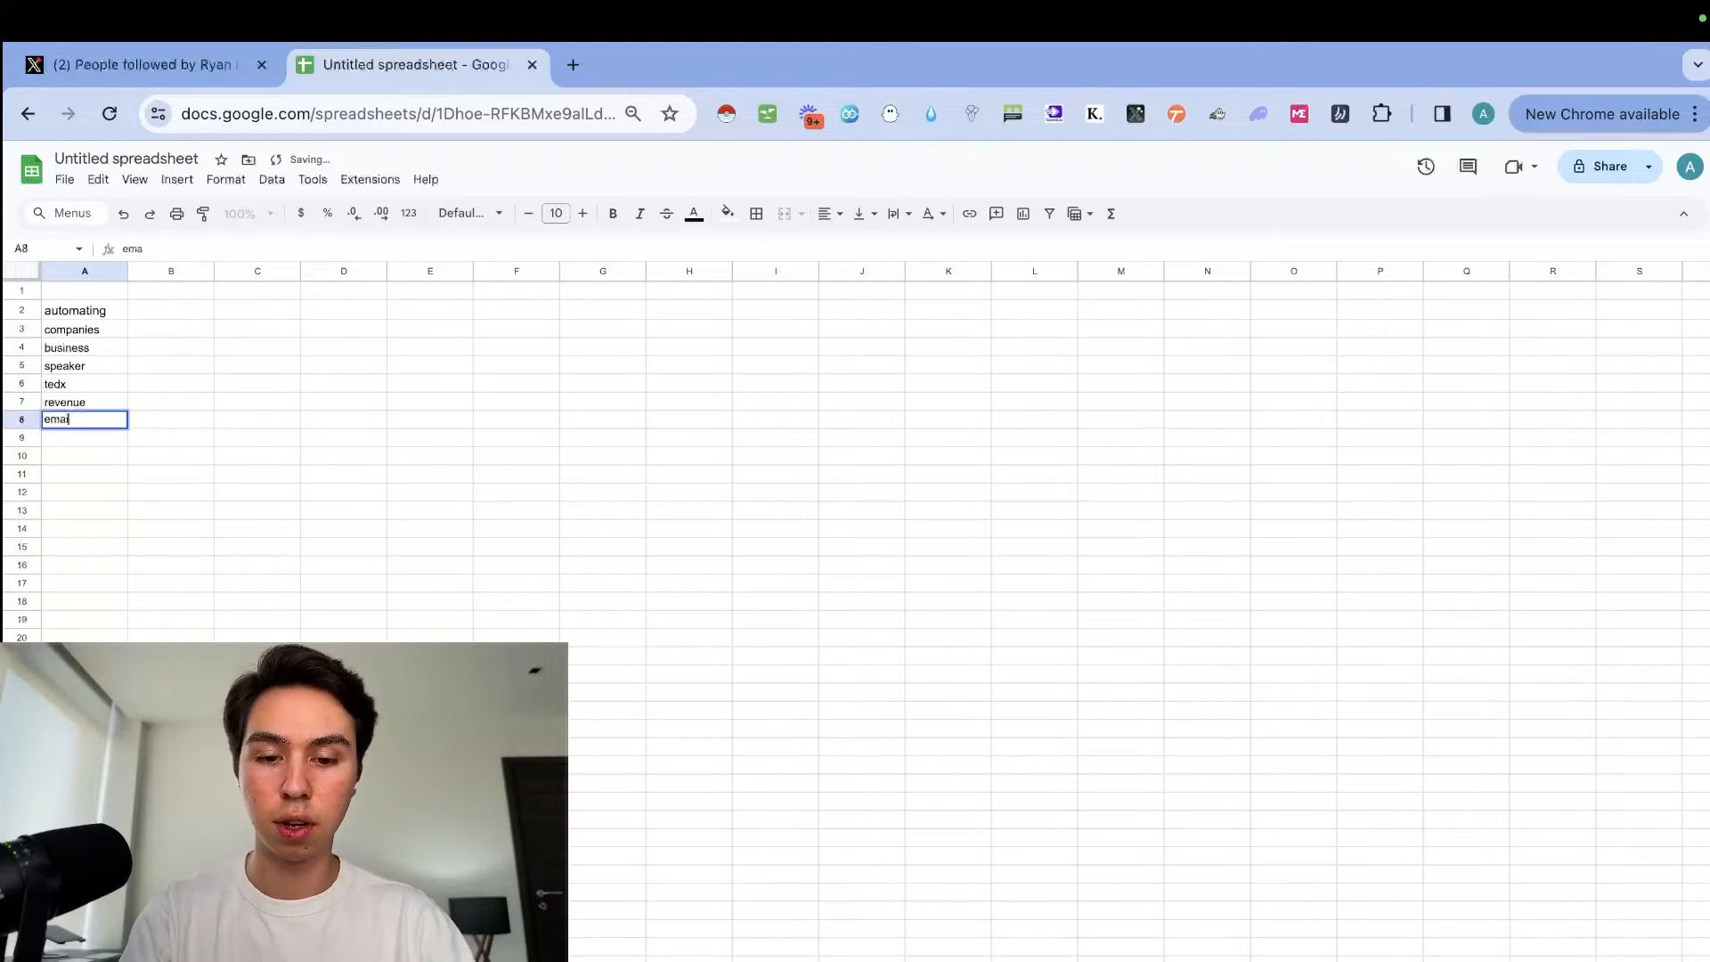
pyautogui.press('Return')
# Step: Check more bios in the following list and enter the keyword "co-founder" in cell A9
pyautogui.click(125, 71)
pyautogui.scroll(-6, 907, 780)
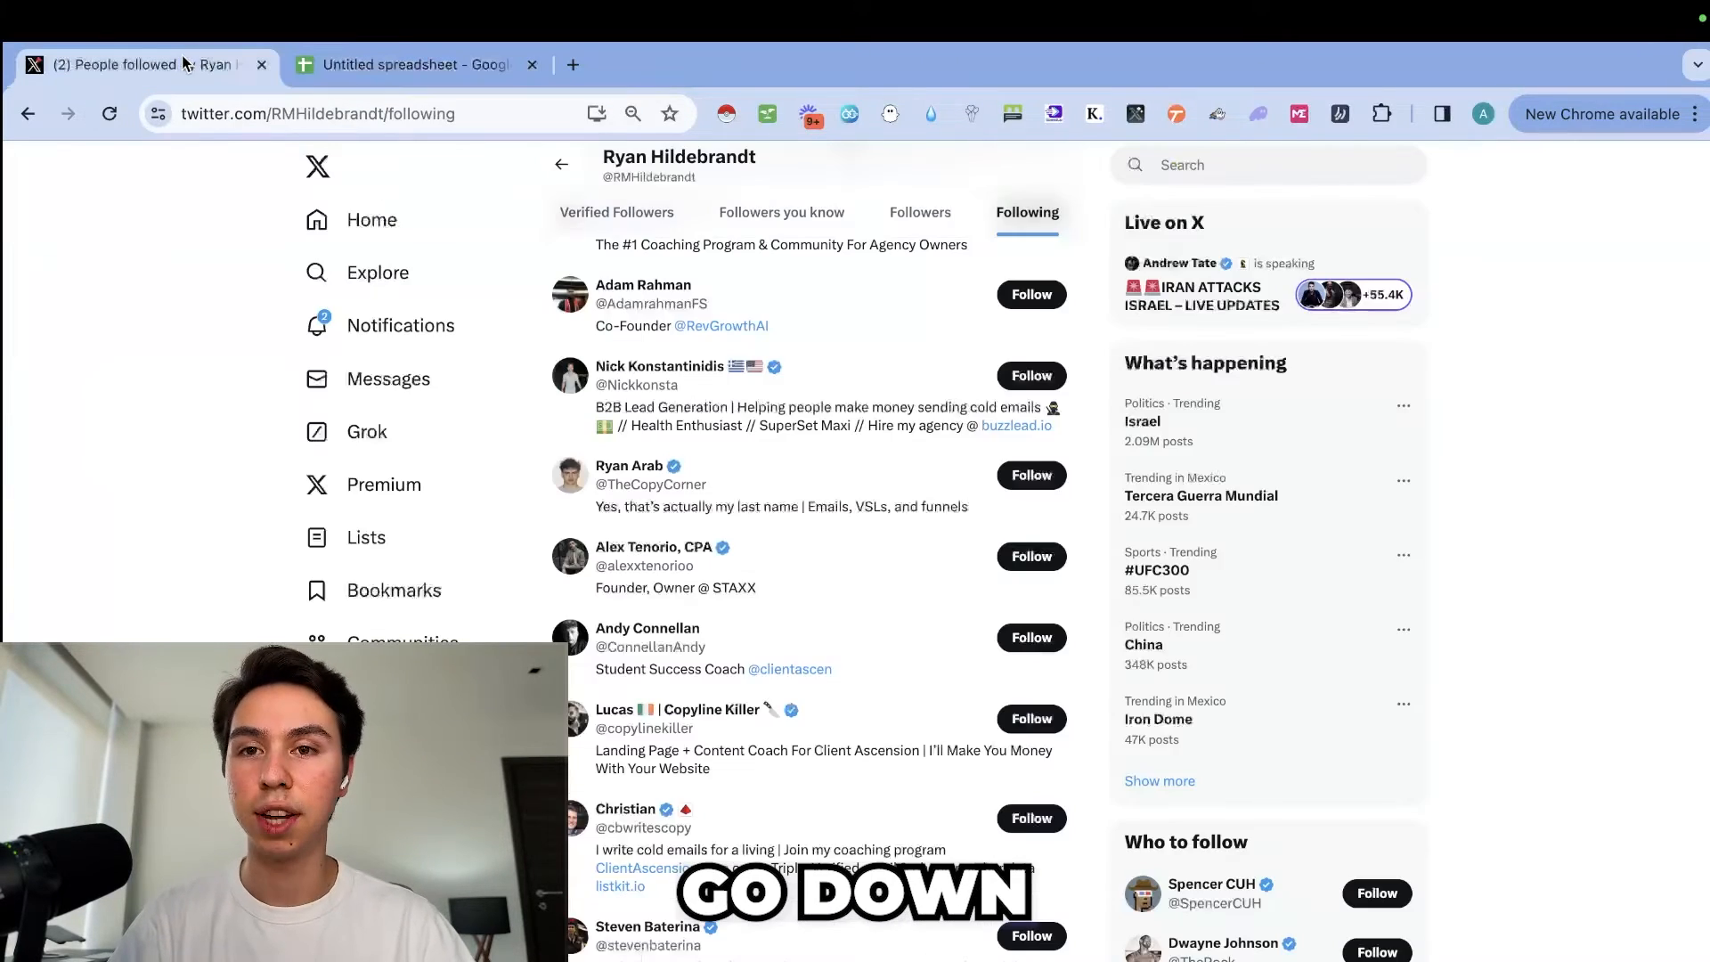
pyautogui.scroll(-5, 907, 780)
pyautogui.click(396, 66)
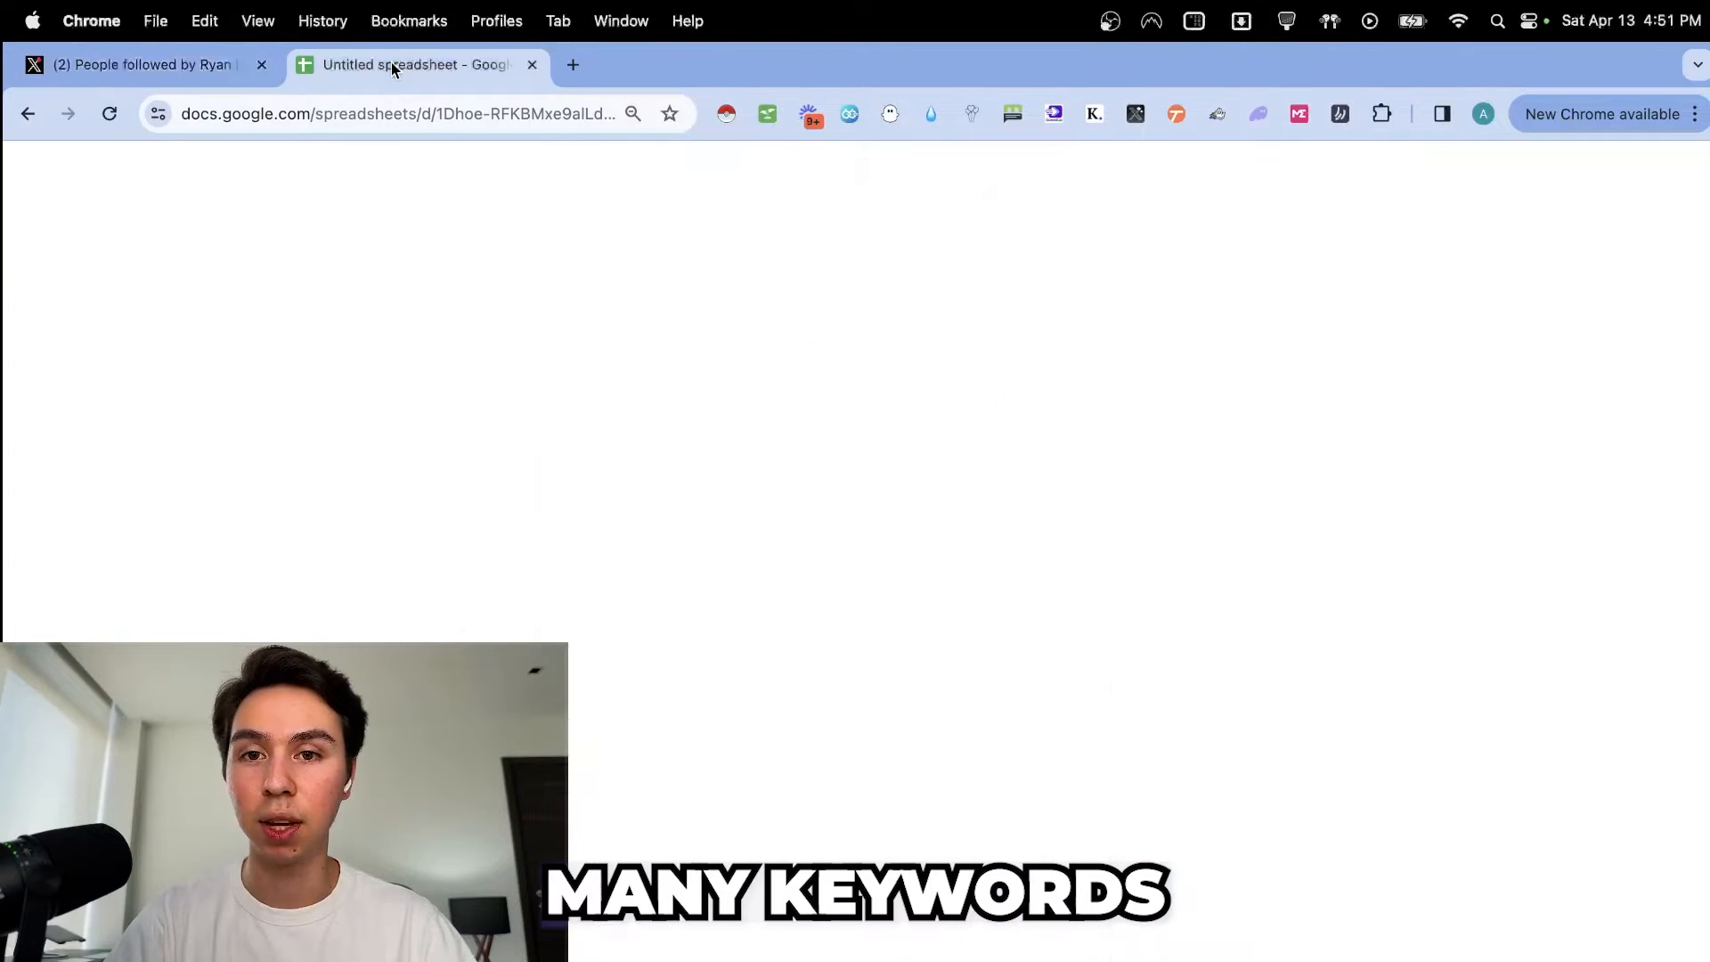
pyautogui.write('co-founder')
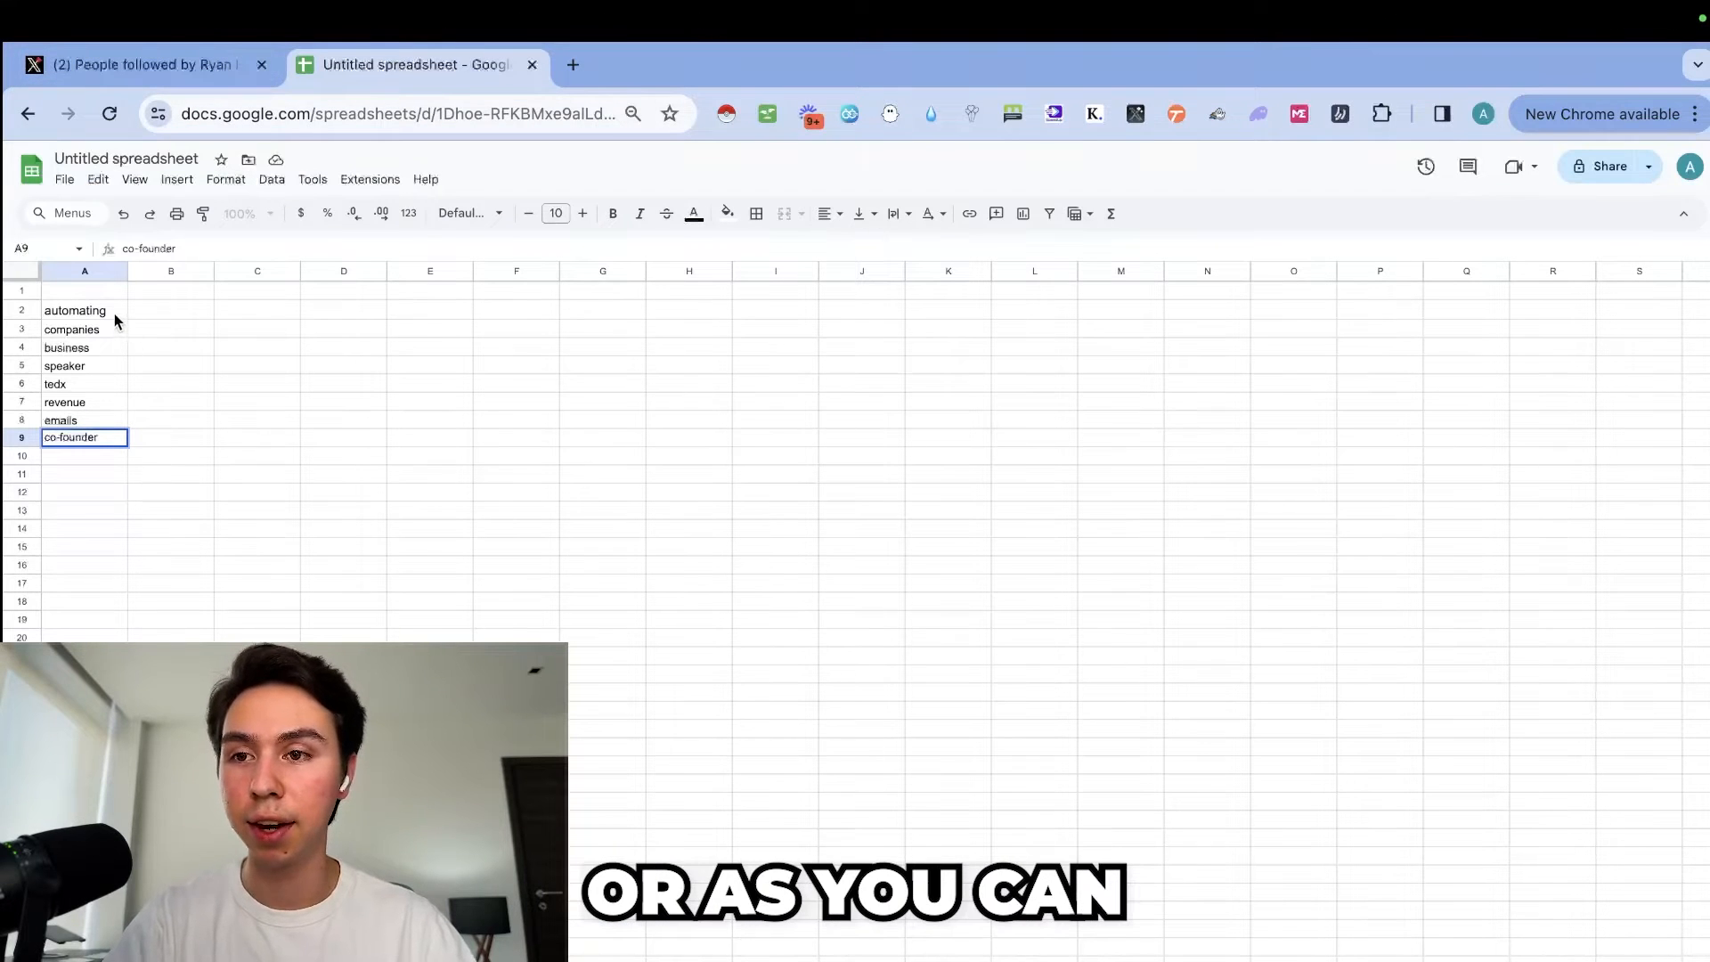
# Step: Move the keyword list from A2:A9 up so that it starts in cell A1
pyautogui.moveTo(114, 319); pyautogui.dragTo(111, 441)
pyautogui.hotkey('ctrl', 'c')
pyautogui.press('Delete')
pyautogui.hotkey('ctrl', 'Home')
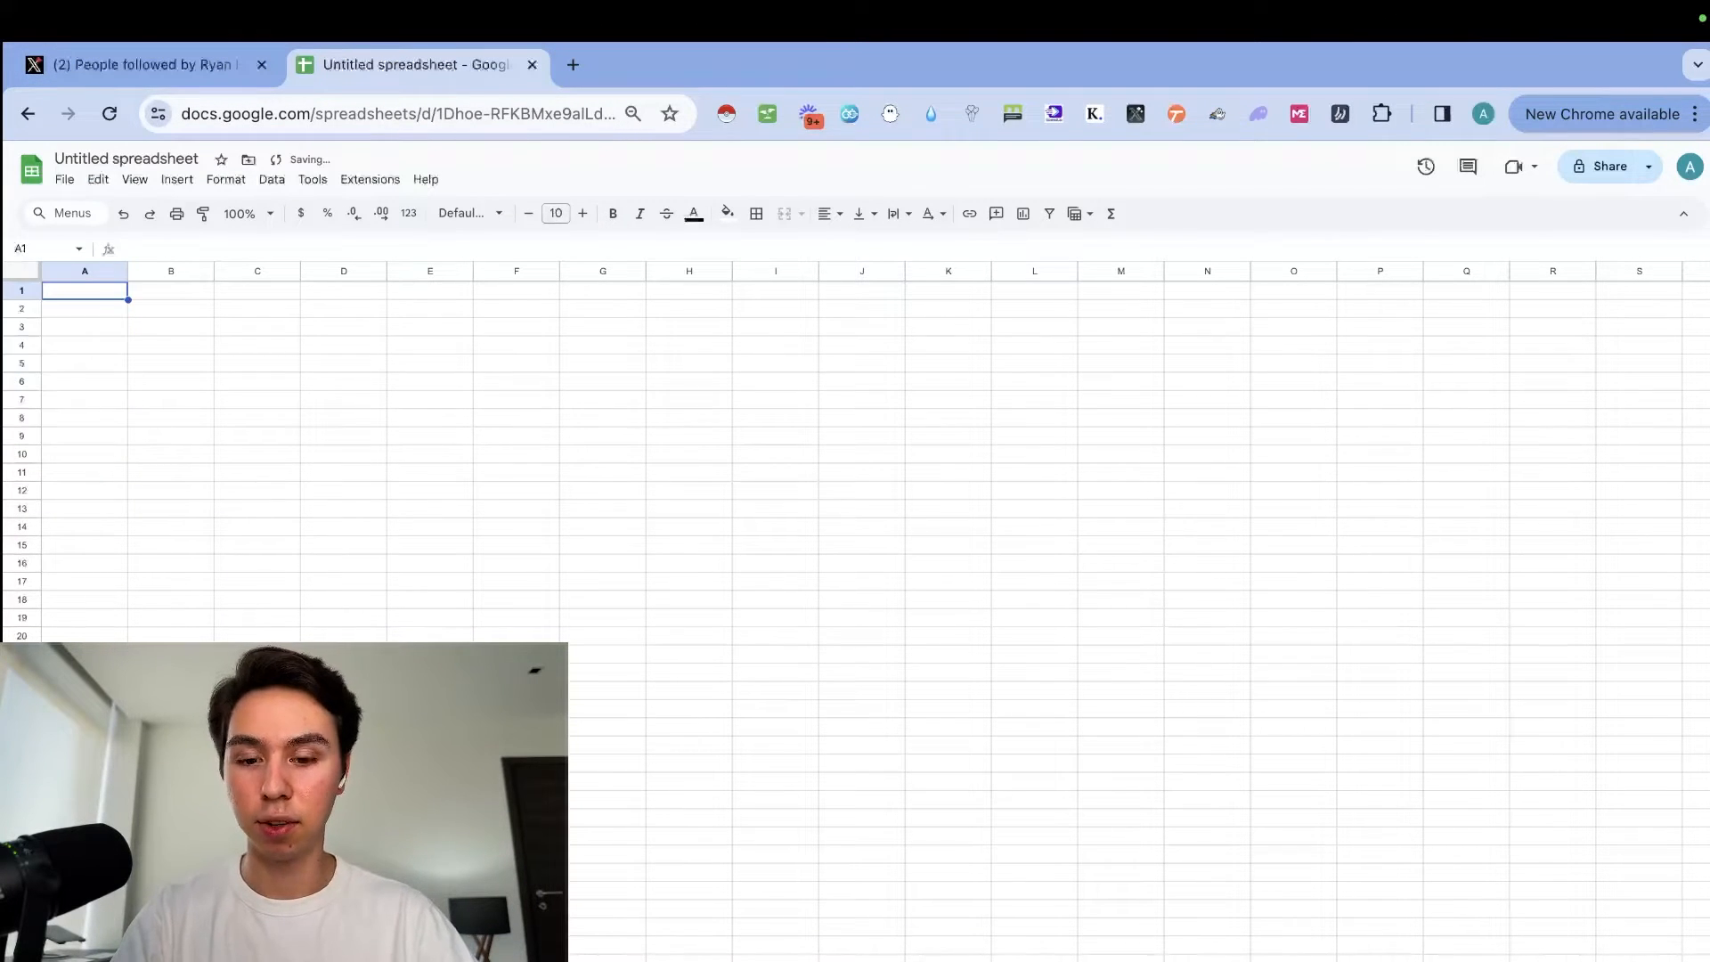
pyautogui.hotkey('ctrl', 'v')
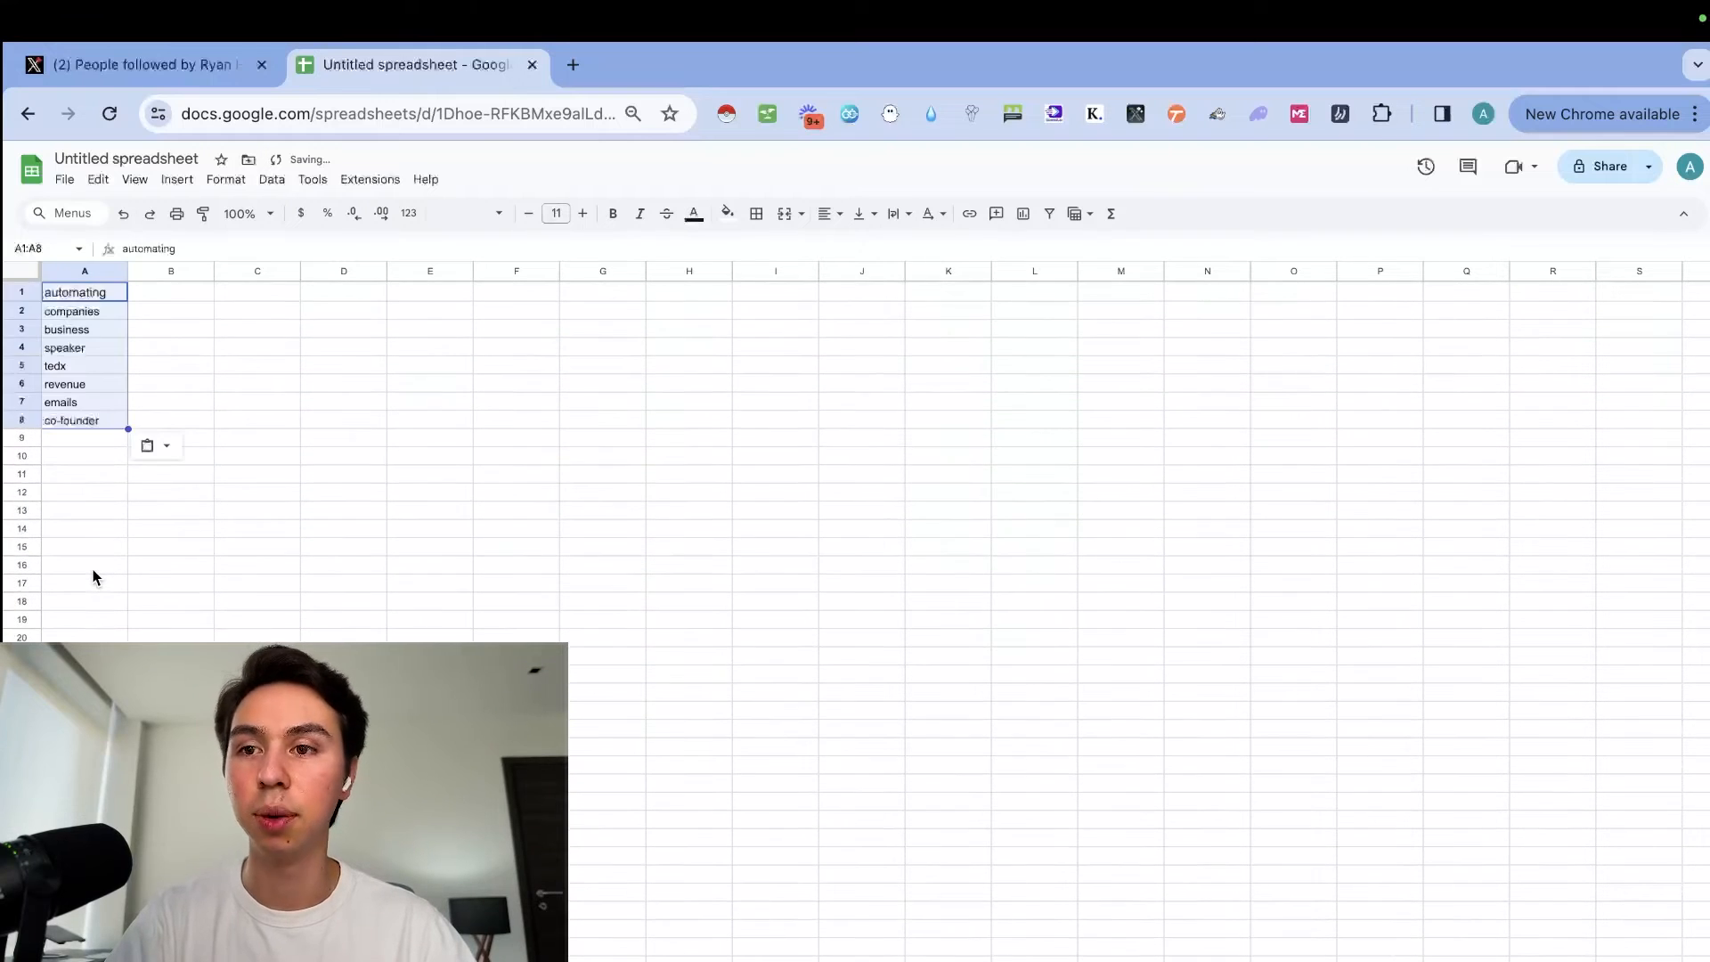
pyautogui.click(92, 547)
pyautogui.click(109, 158)
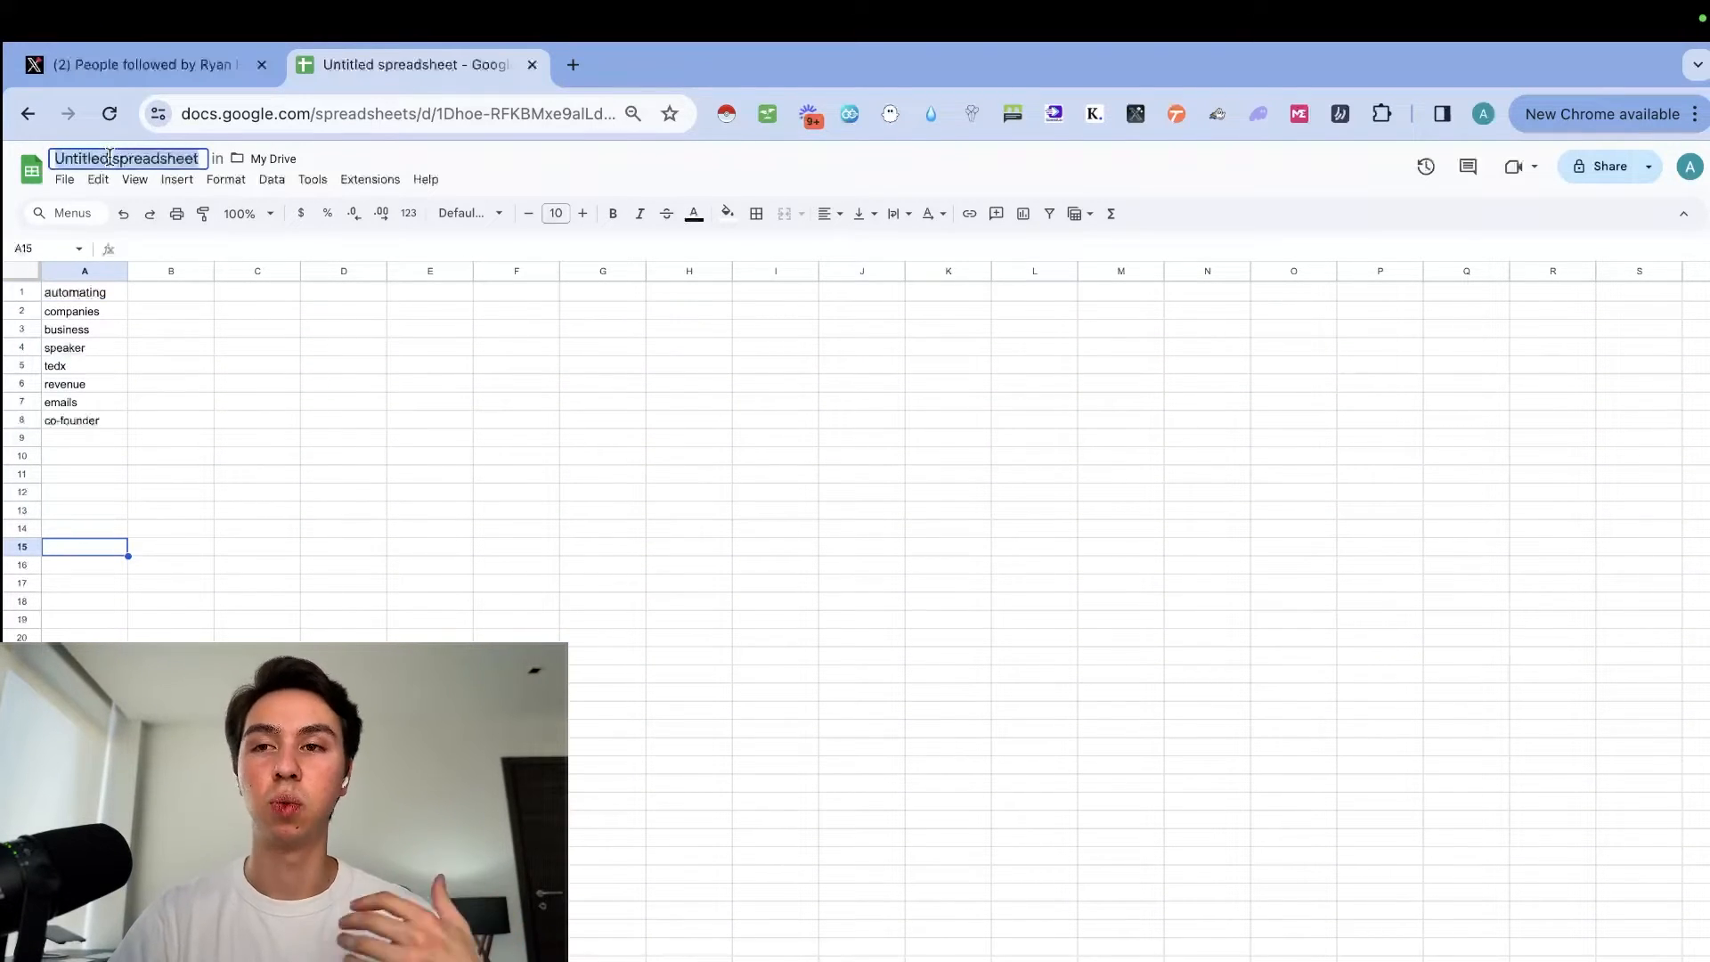
pyautogui.click(158, 293)
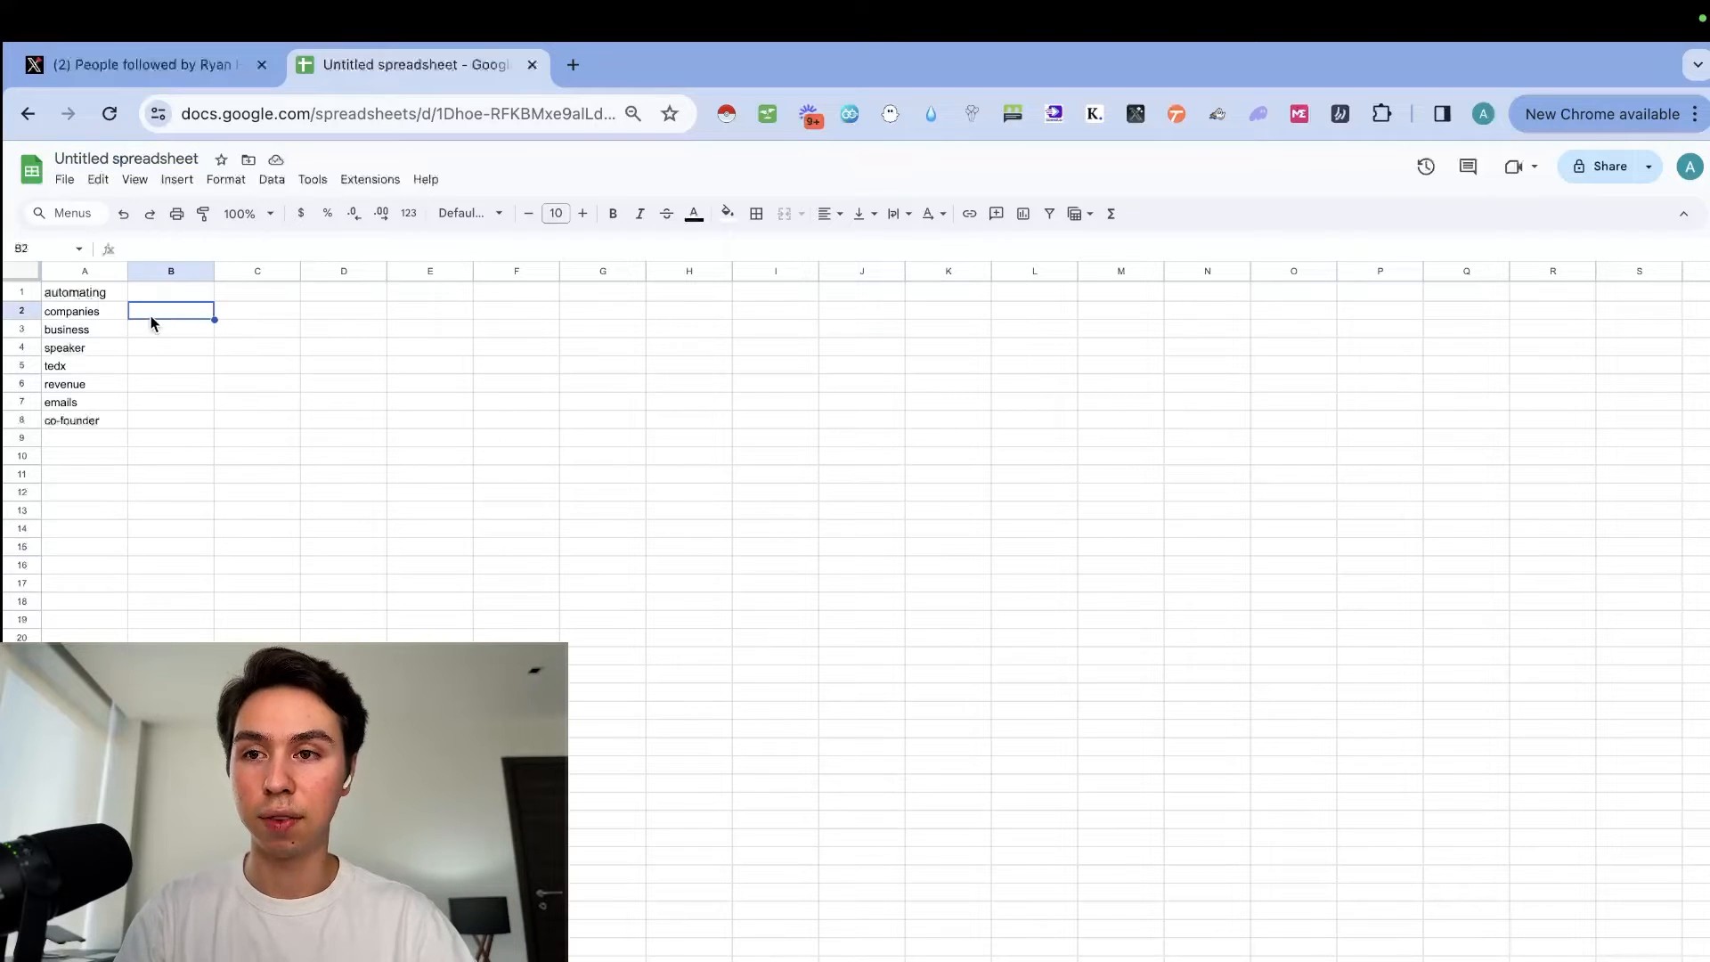
pyautogui.moveTo(97, 294); pyautogui.dragTo(99, 347)
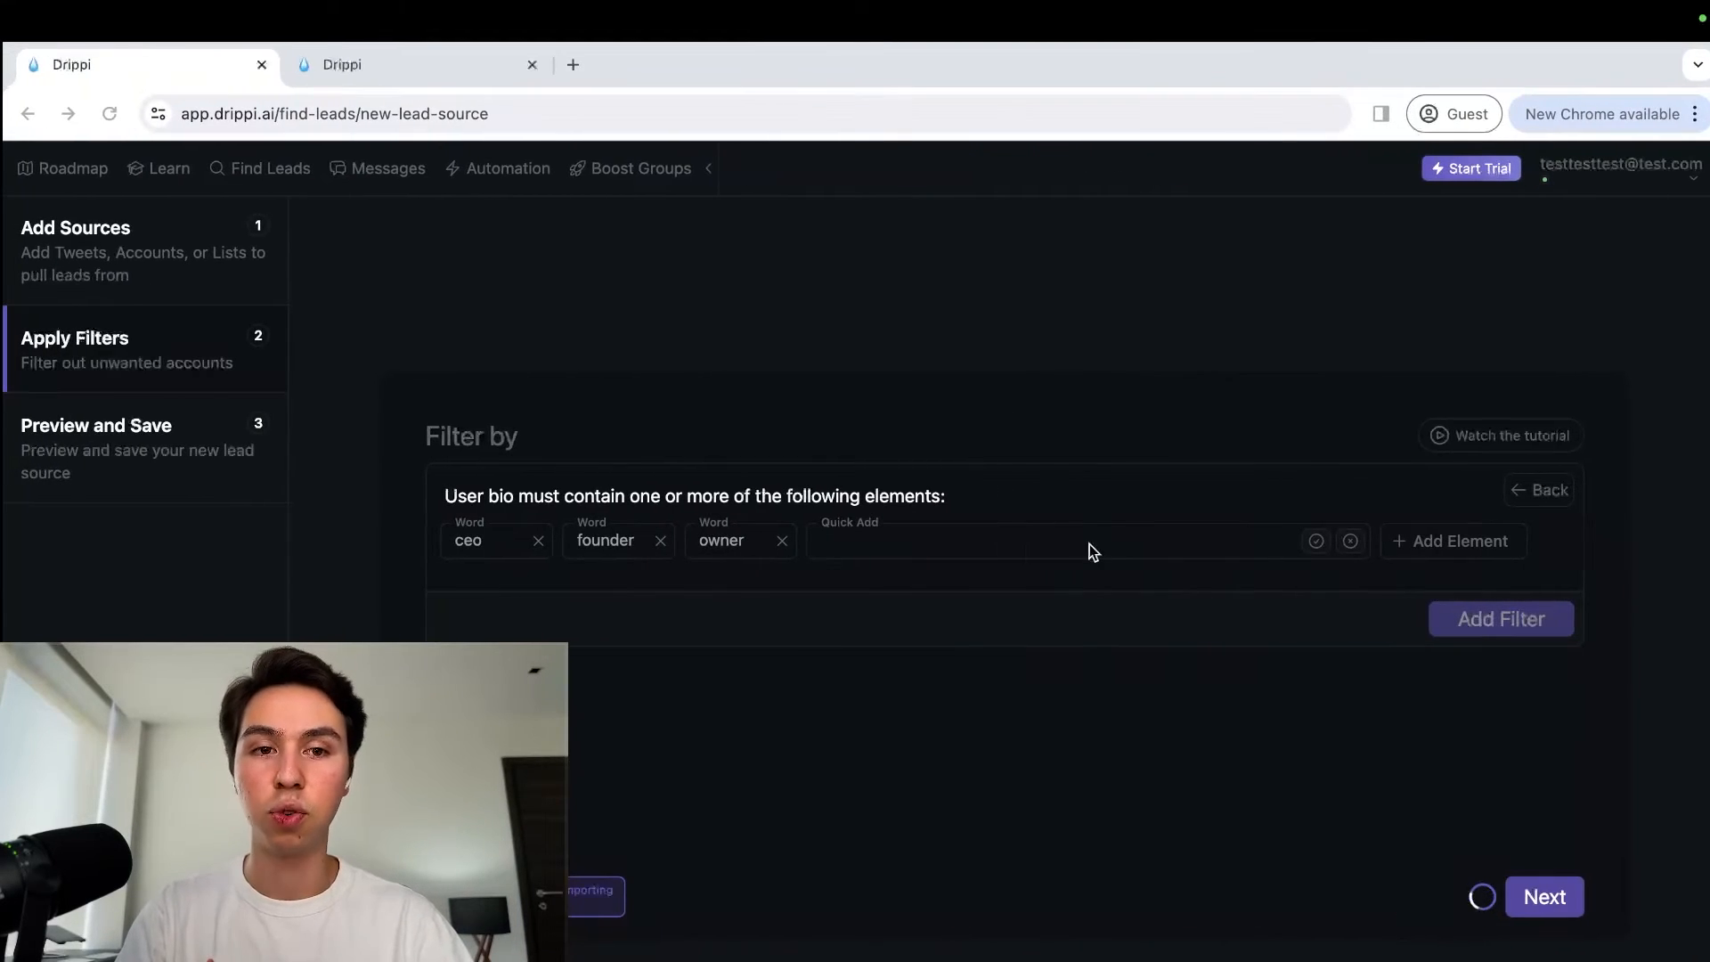
# Step: In Drippi, remove the Quick Add element from the bio filter and insert a fresh one for comma-separated words
pyautogui.click(980, 546)
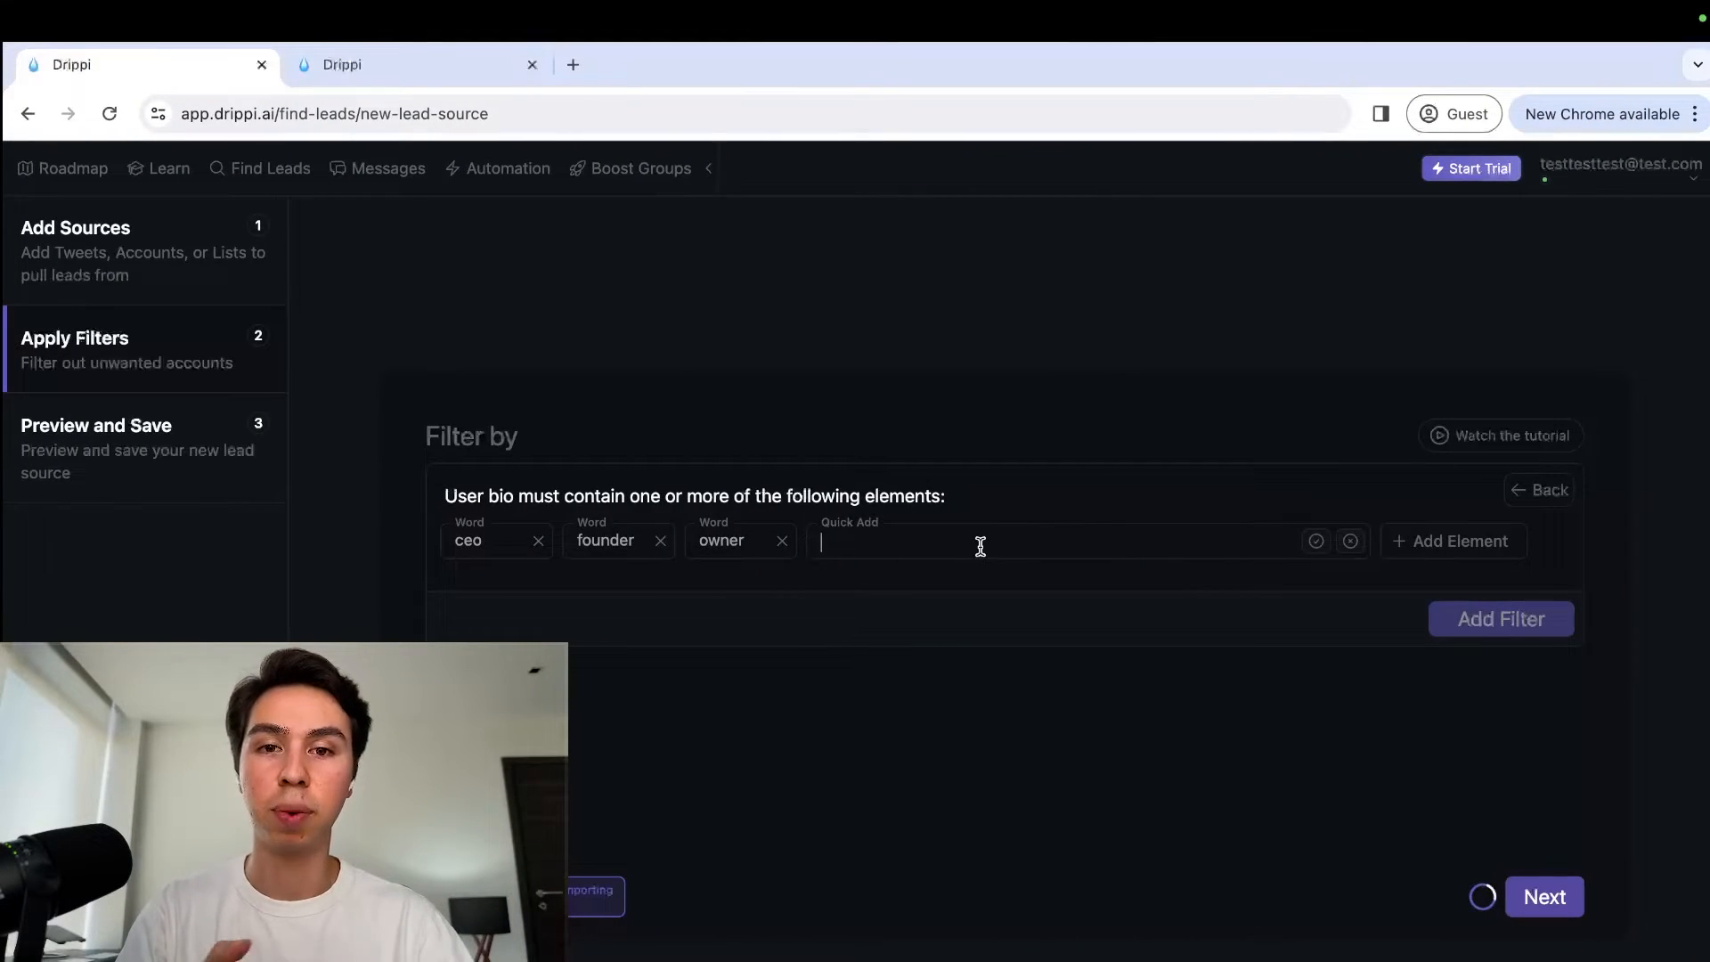
pyautogui.click(1350, 545)
pyautogui.click(882, 540)
pyautogui.click(1025, 595)
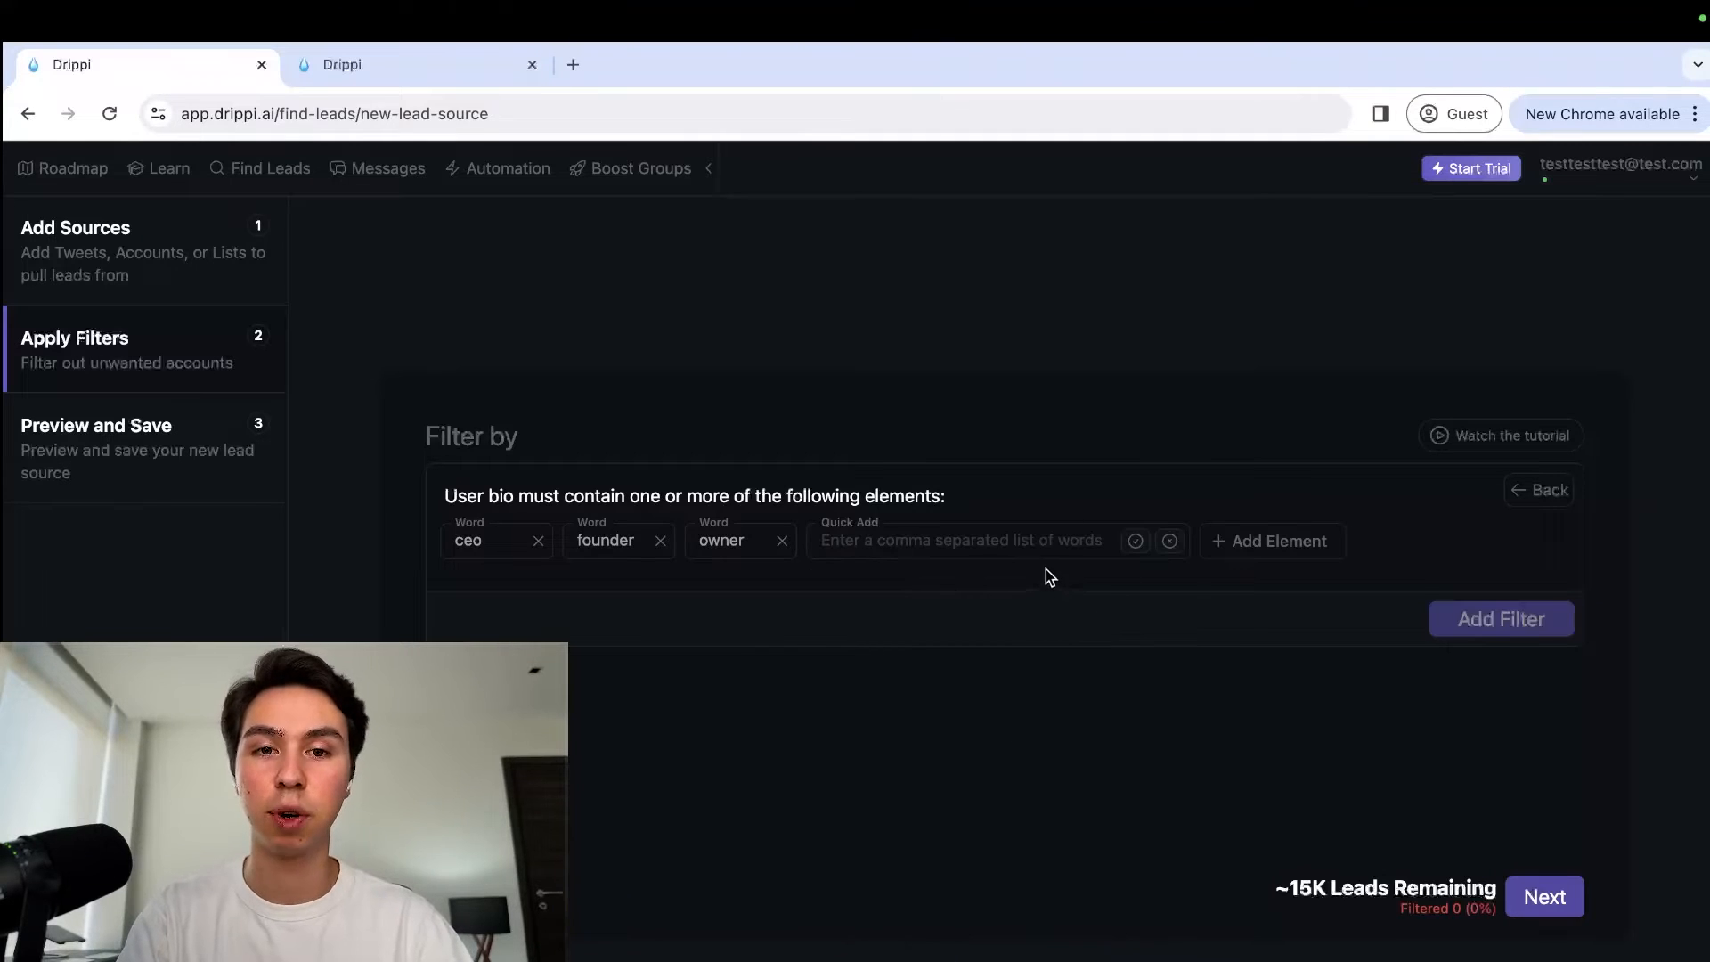
# Step: Return to the spreadsheet and fill the keywords in A1:A8 down column A to row 100
pyautogui.hotkey('ctrl', 'Right')
pyautogui.click(150, 292)
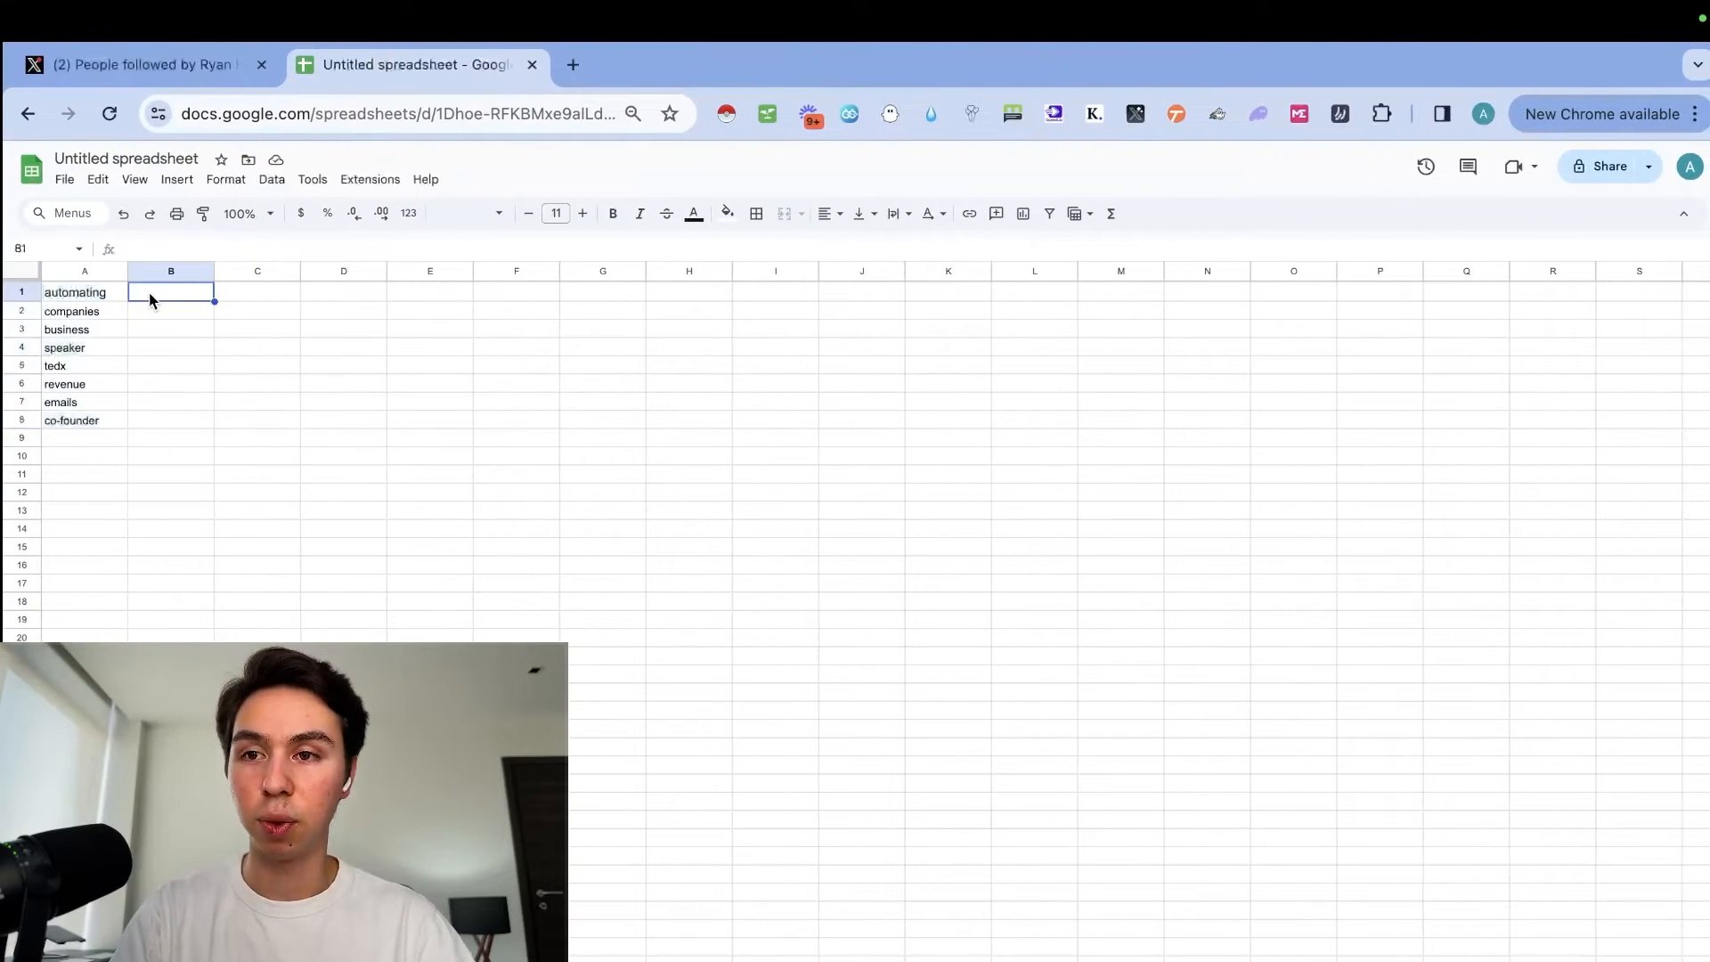
pyautogui.moveTo(97, 297); pyautogui.dragTo(126, 431)
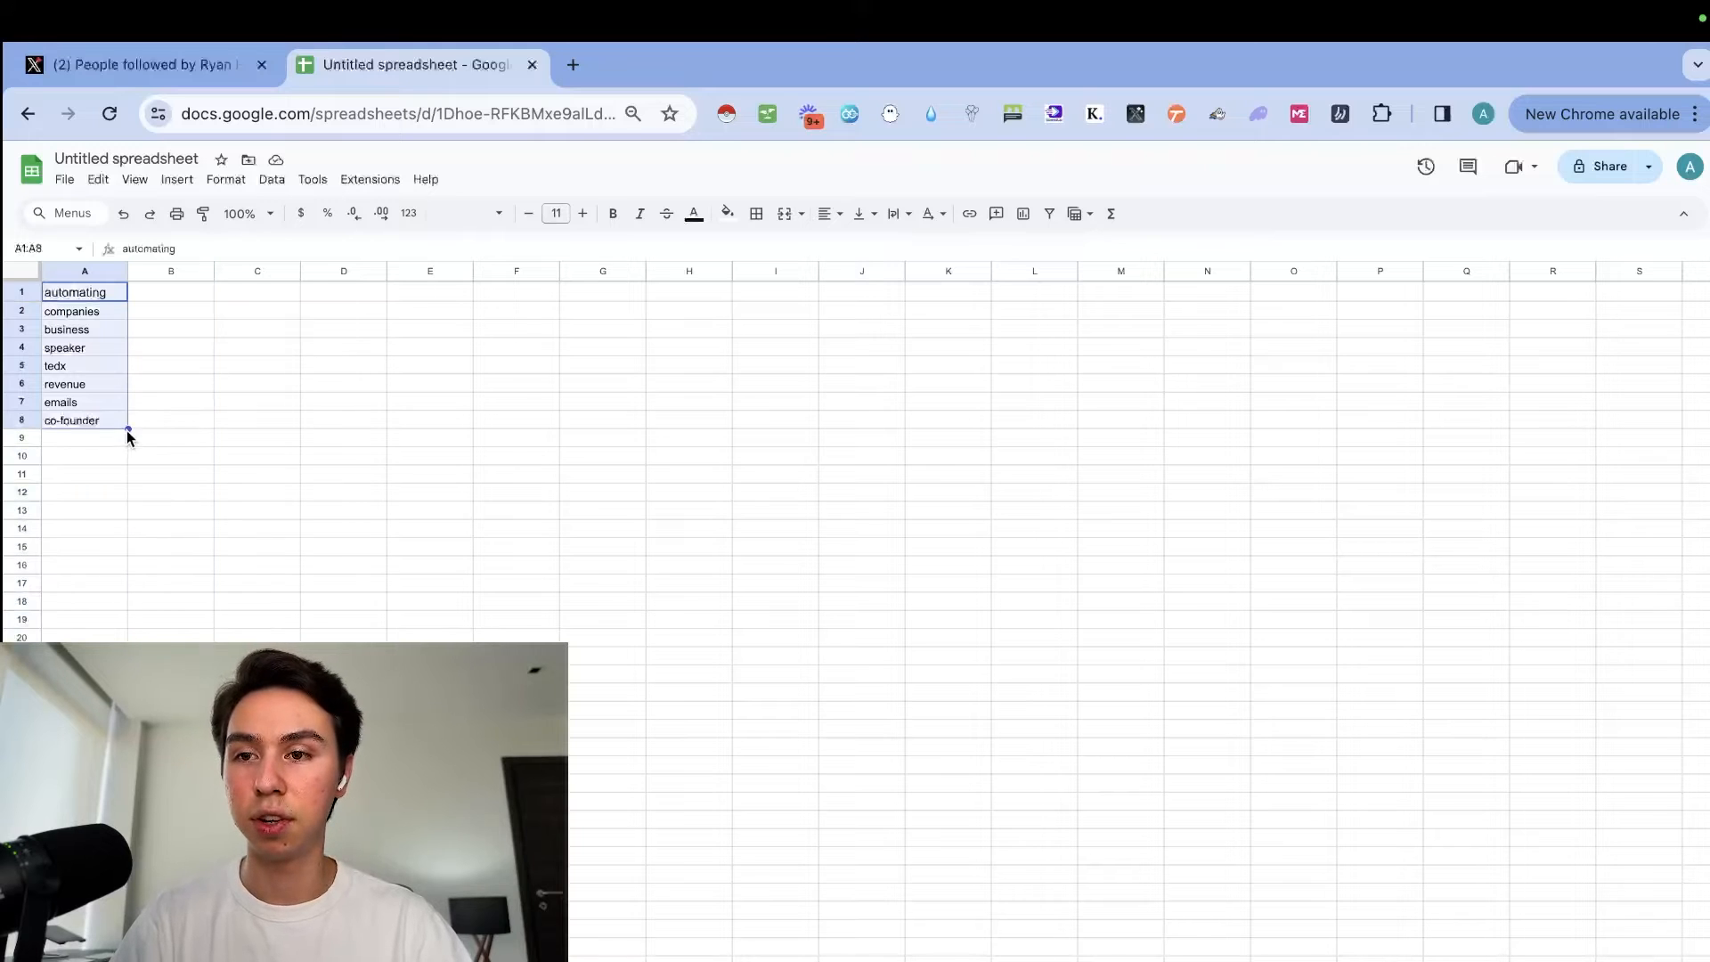
pyautogui.scroll(-5, 128, 463)
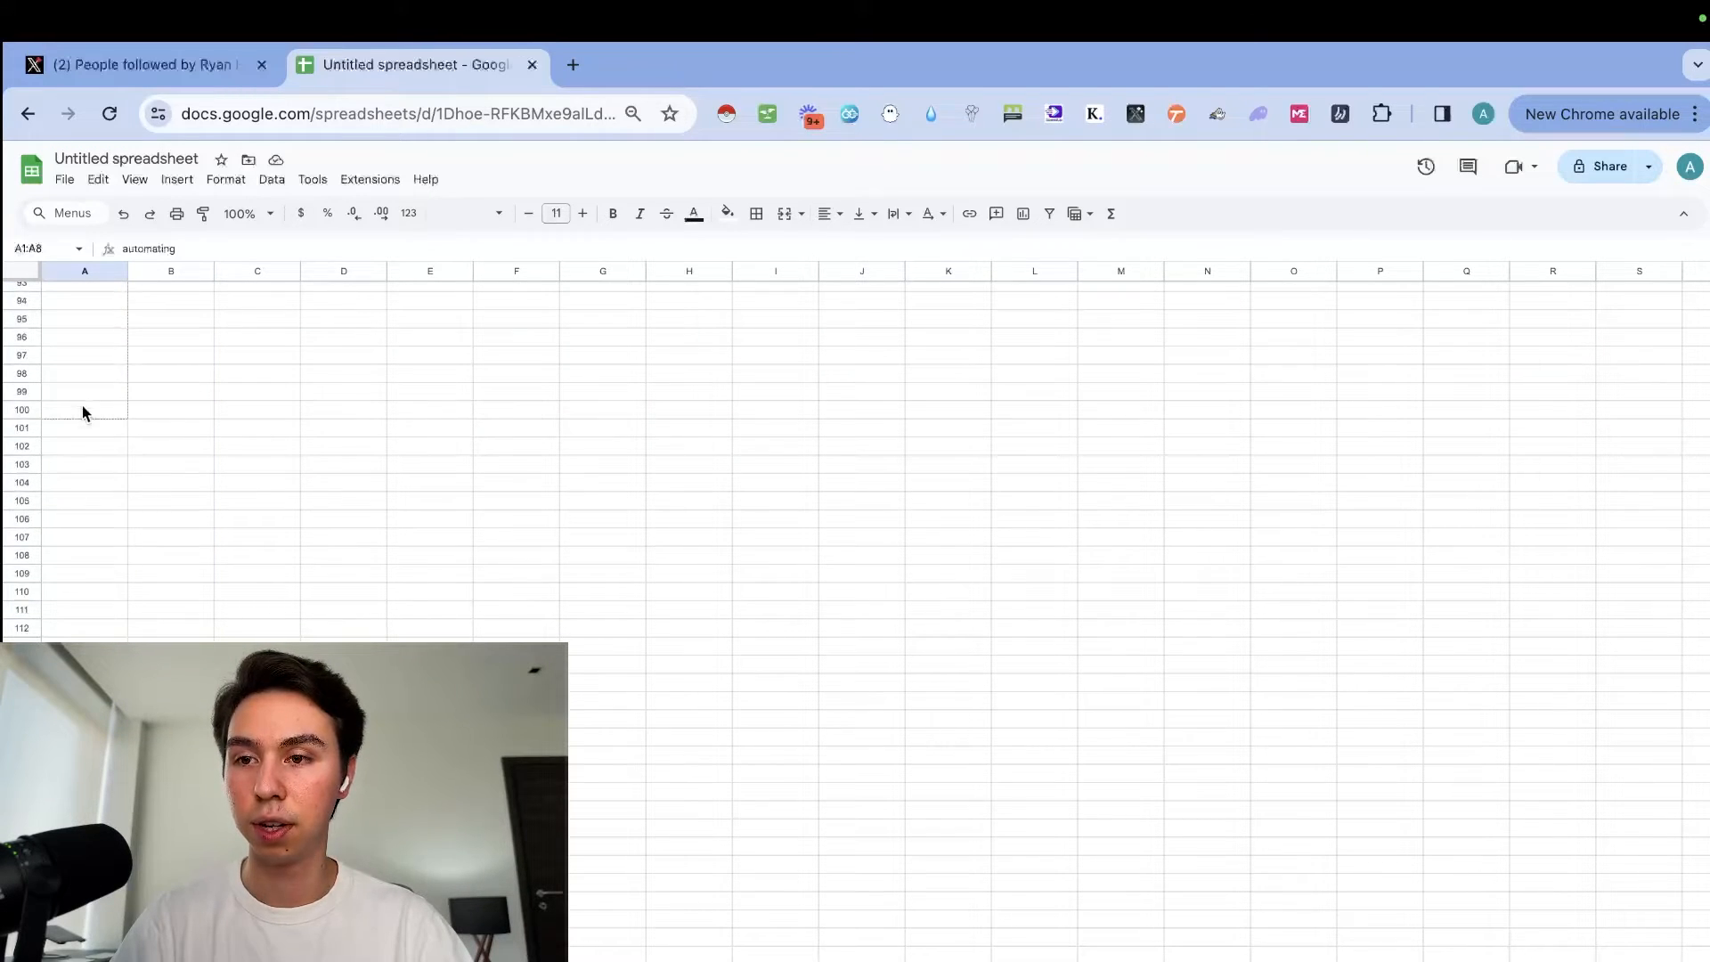
pyautogui.moveTo(82, 406)
pyautogui.mouseDown()
pyautogui.moveTo(77, 432)
pyautogui.moveTo(77, 415)
pyautogui.mouseUp()
pyautogui.scroll(20, 106, 427)
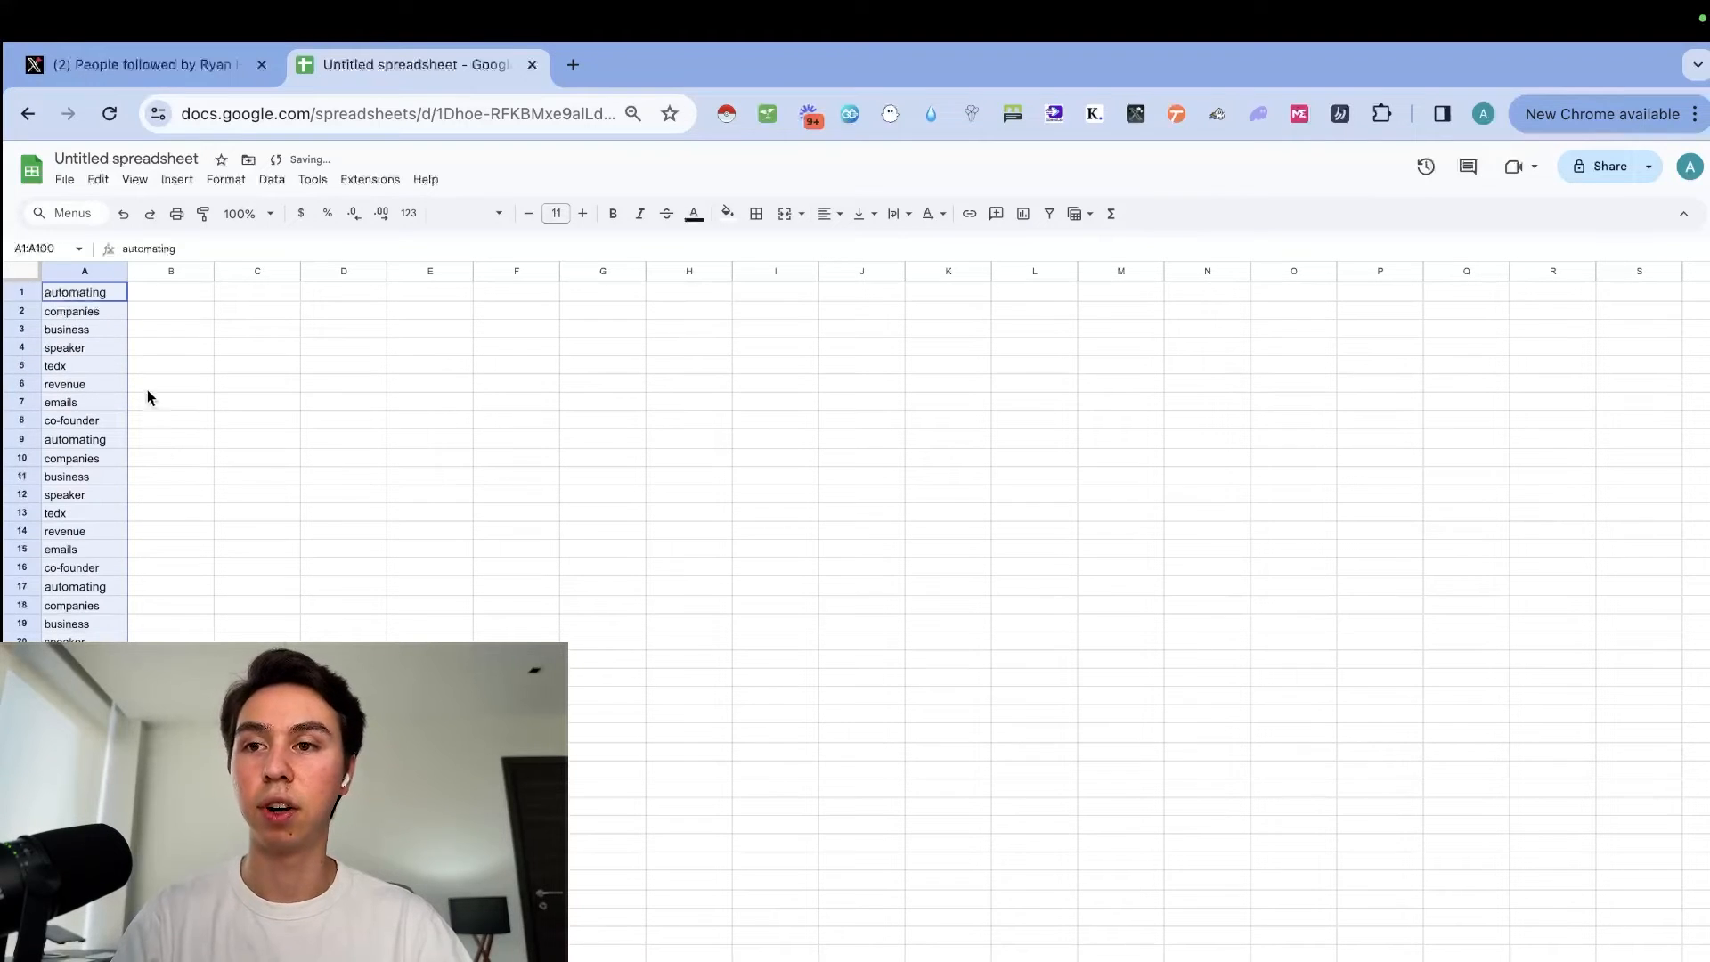
# Step: Enter a comma in cell B1 and fill it down column B to row 100
pyautogui.click(156, 294)
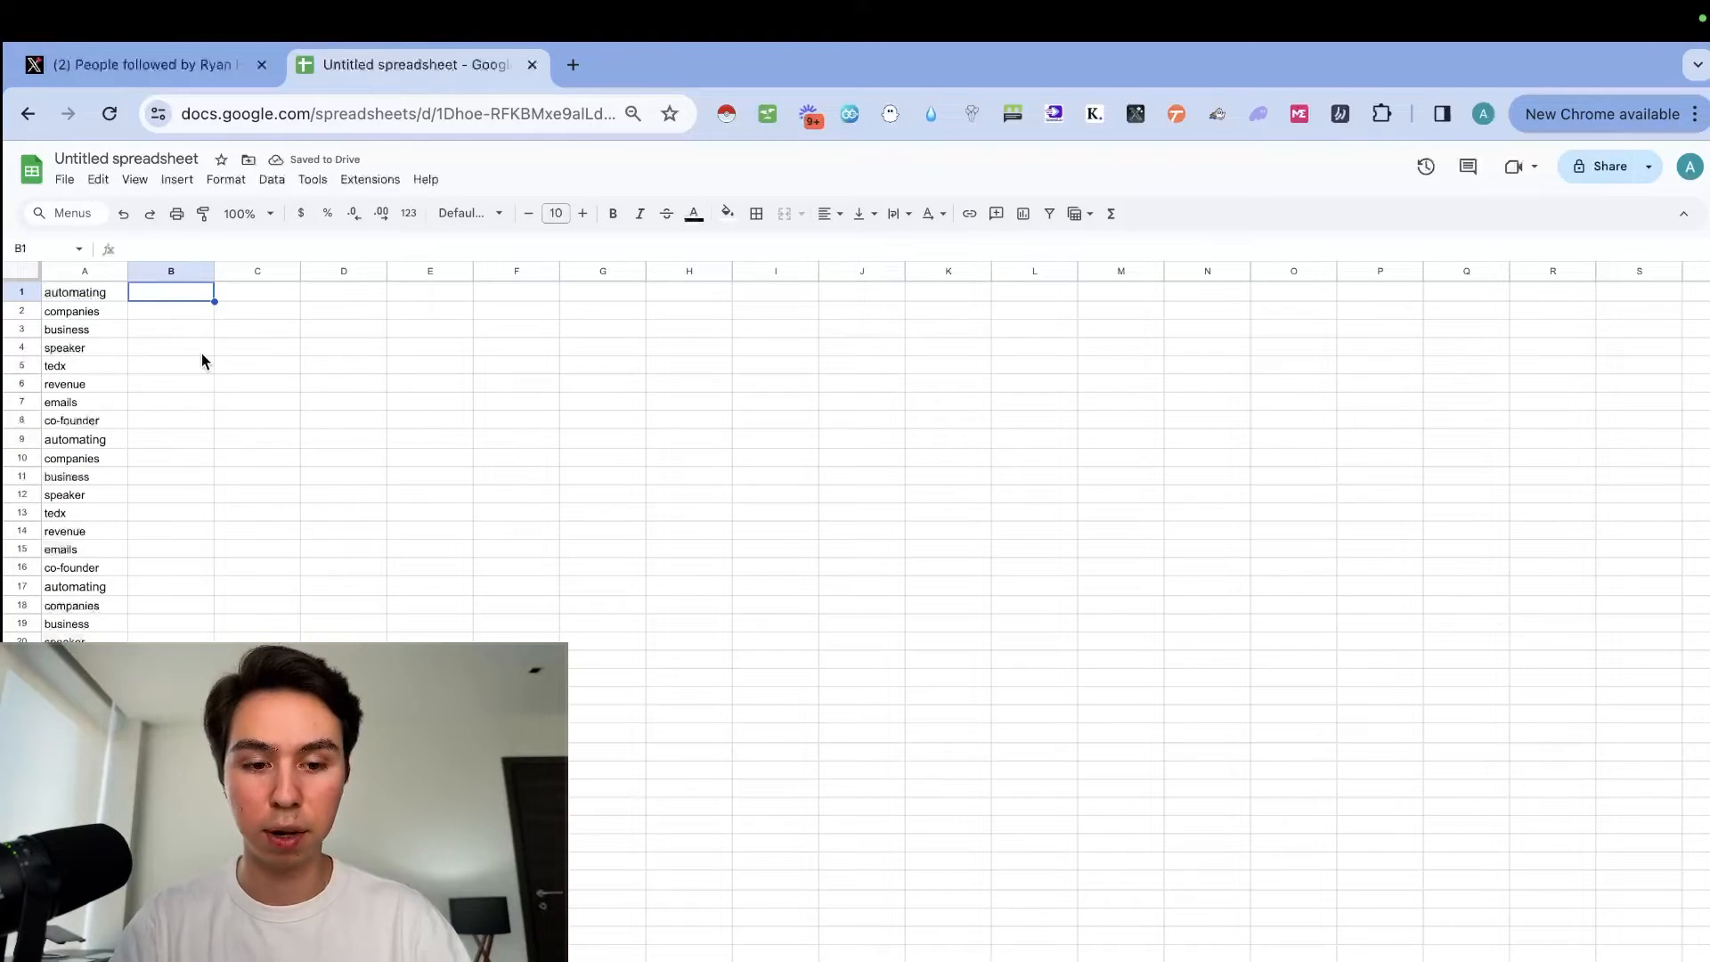
pyautogui.write(',')
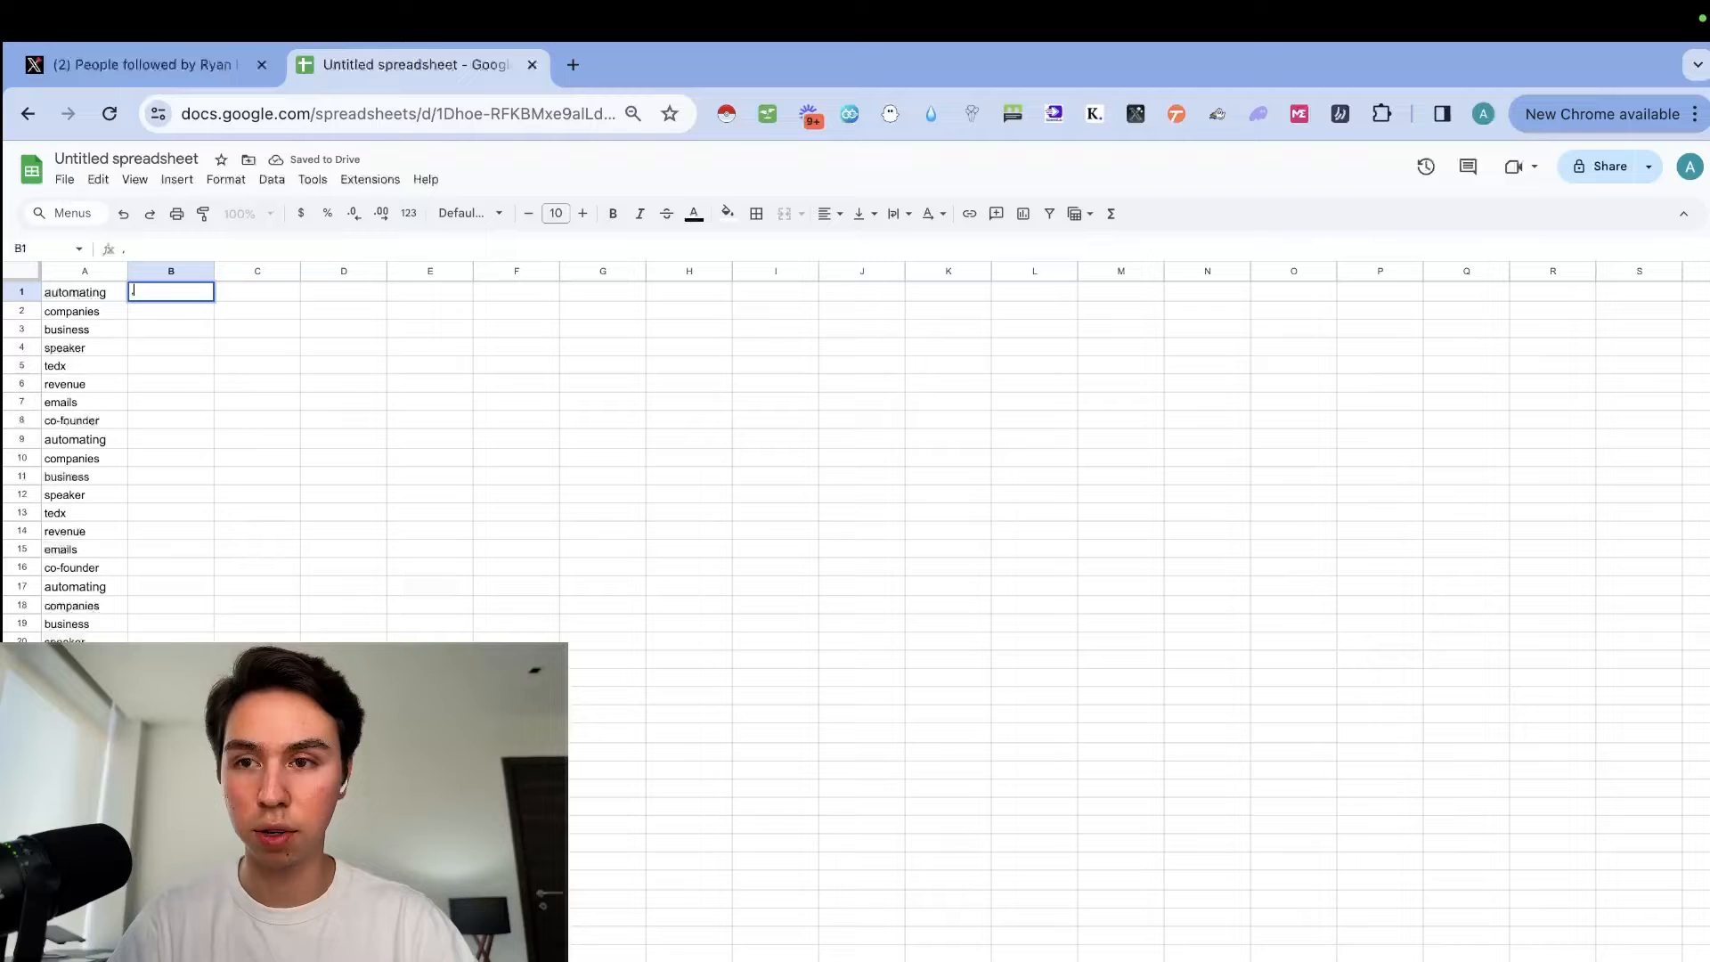
pyautogui.click(212, 328)
pyautogui.click(199, 294)
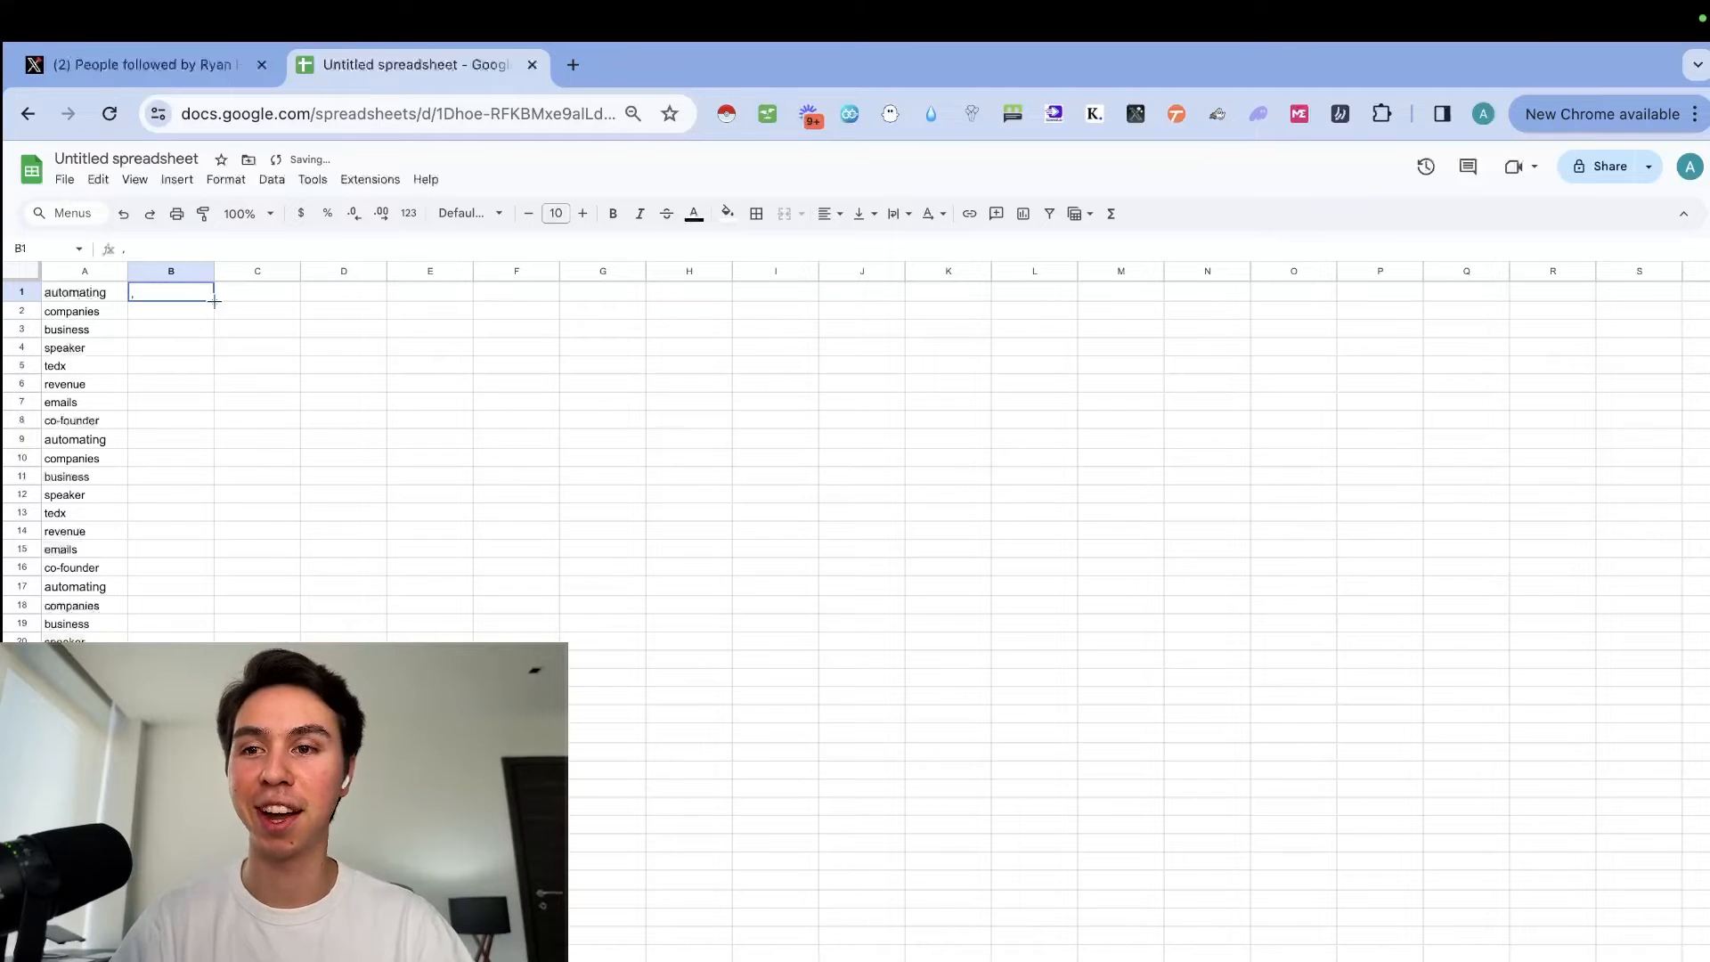
pyautogui.moveTo(214, 301); pyautogui.dragTo(187, 601)
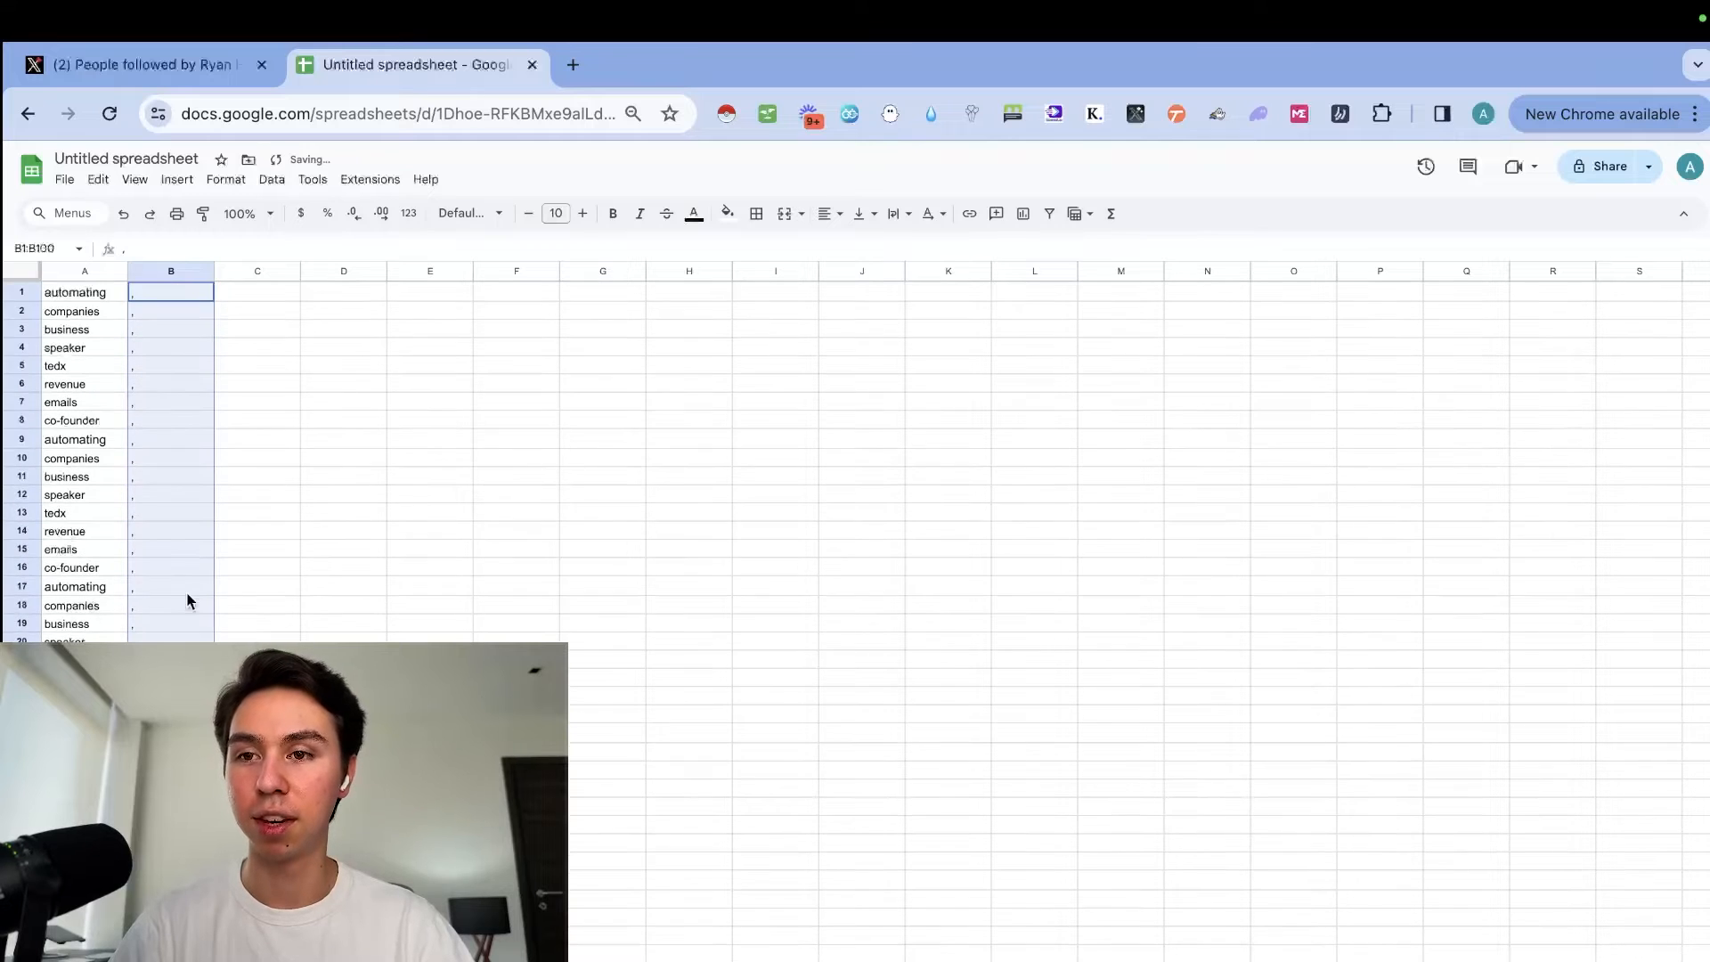
# Step: Enter a CONCAT formula joining A1 and B1 in cell C1 and accept the suggested autofill for column C
pyautogui.click(275, 292)
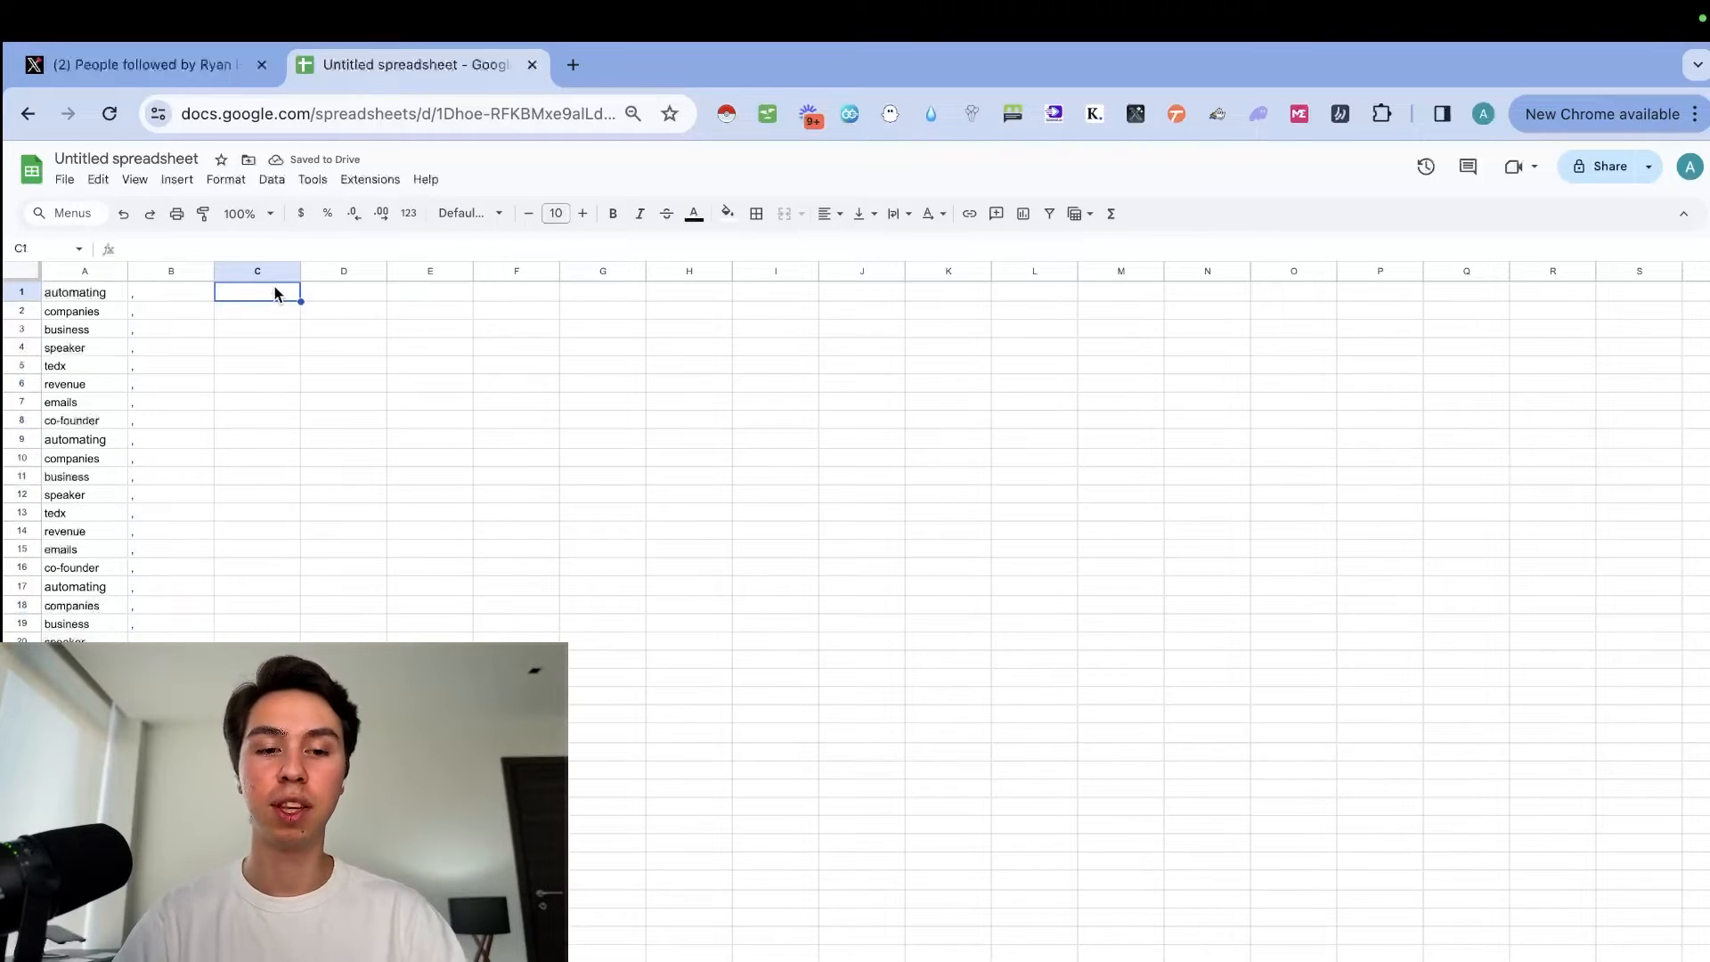
pyautogui.write('=concat')
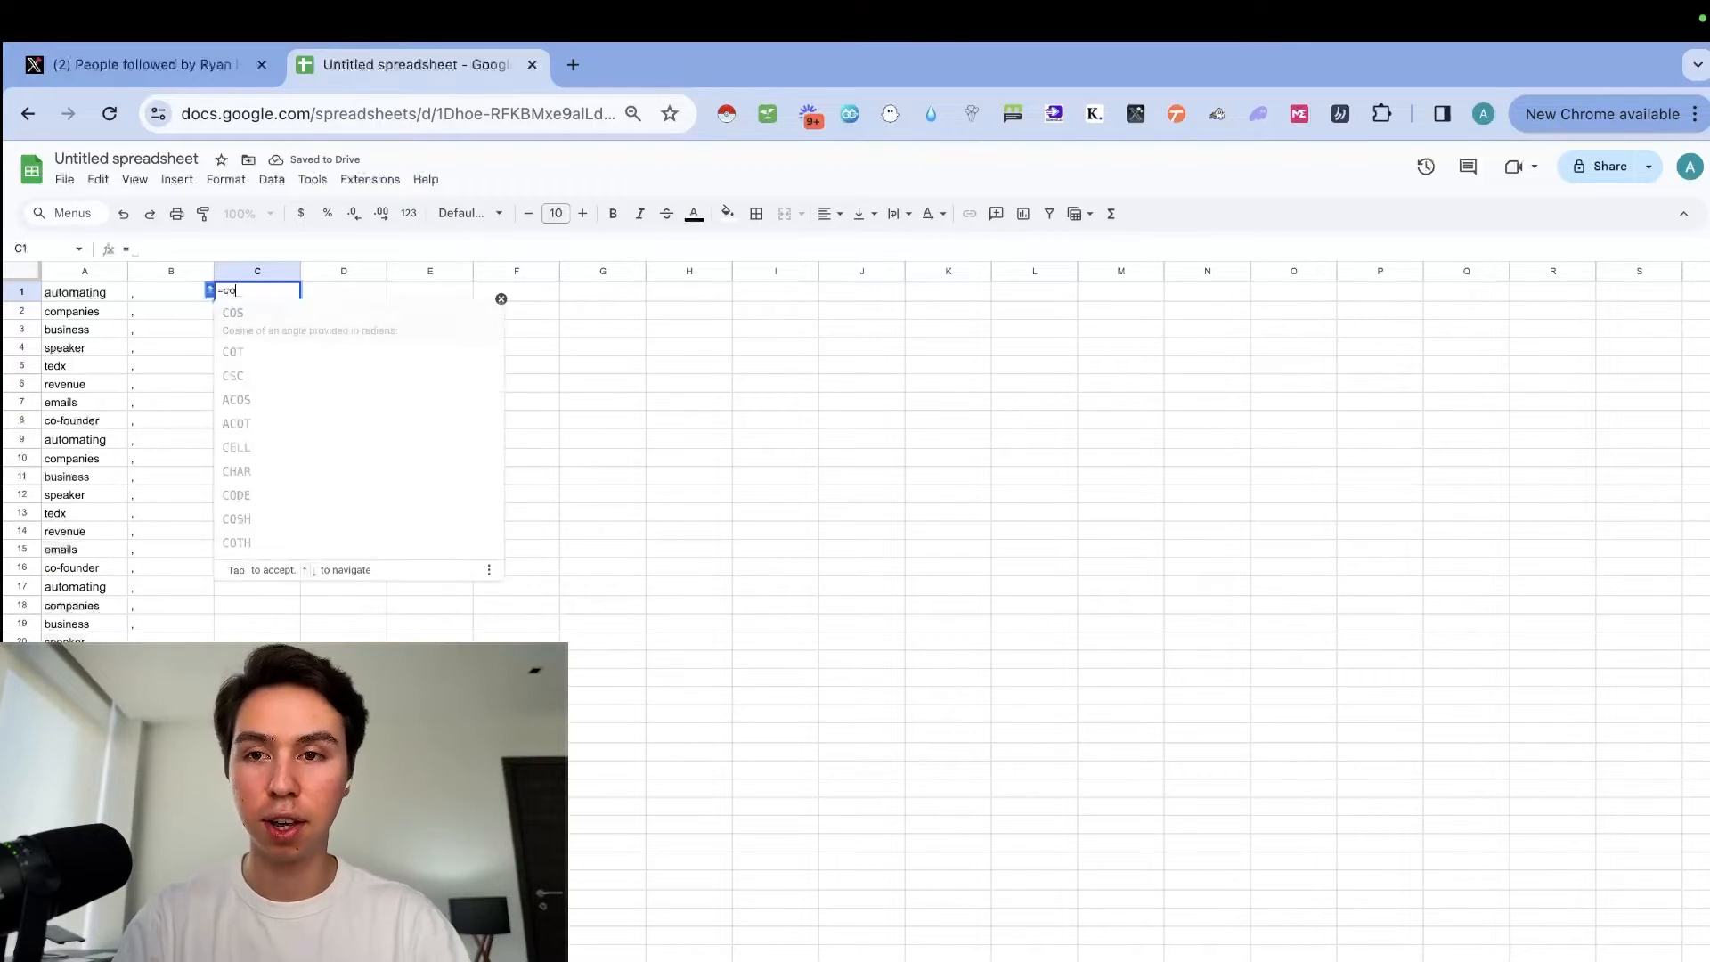
pyautogui.click(297, 327)
pyautogui.click(89, 294)
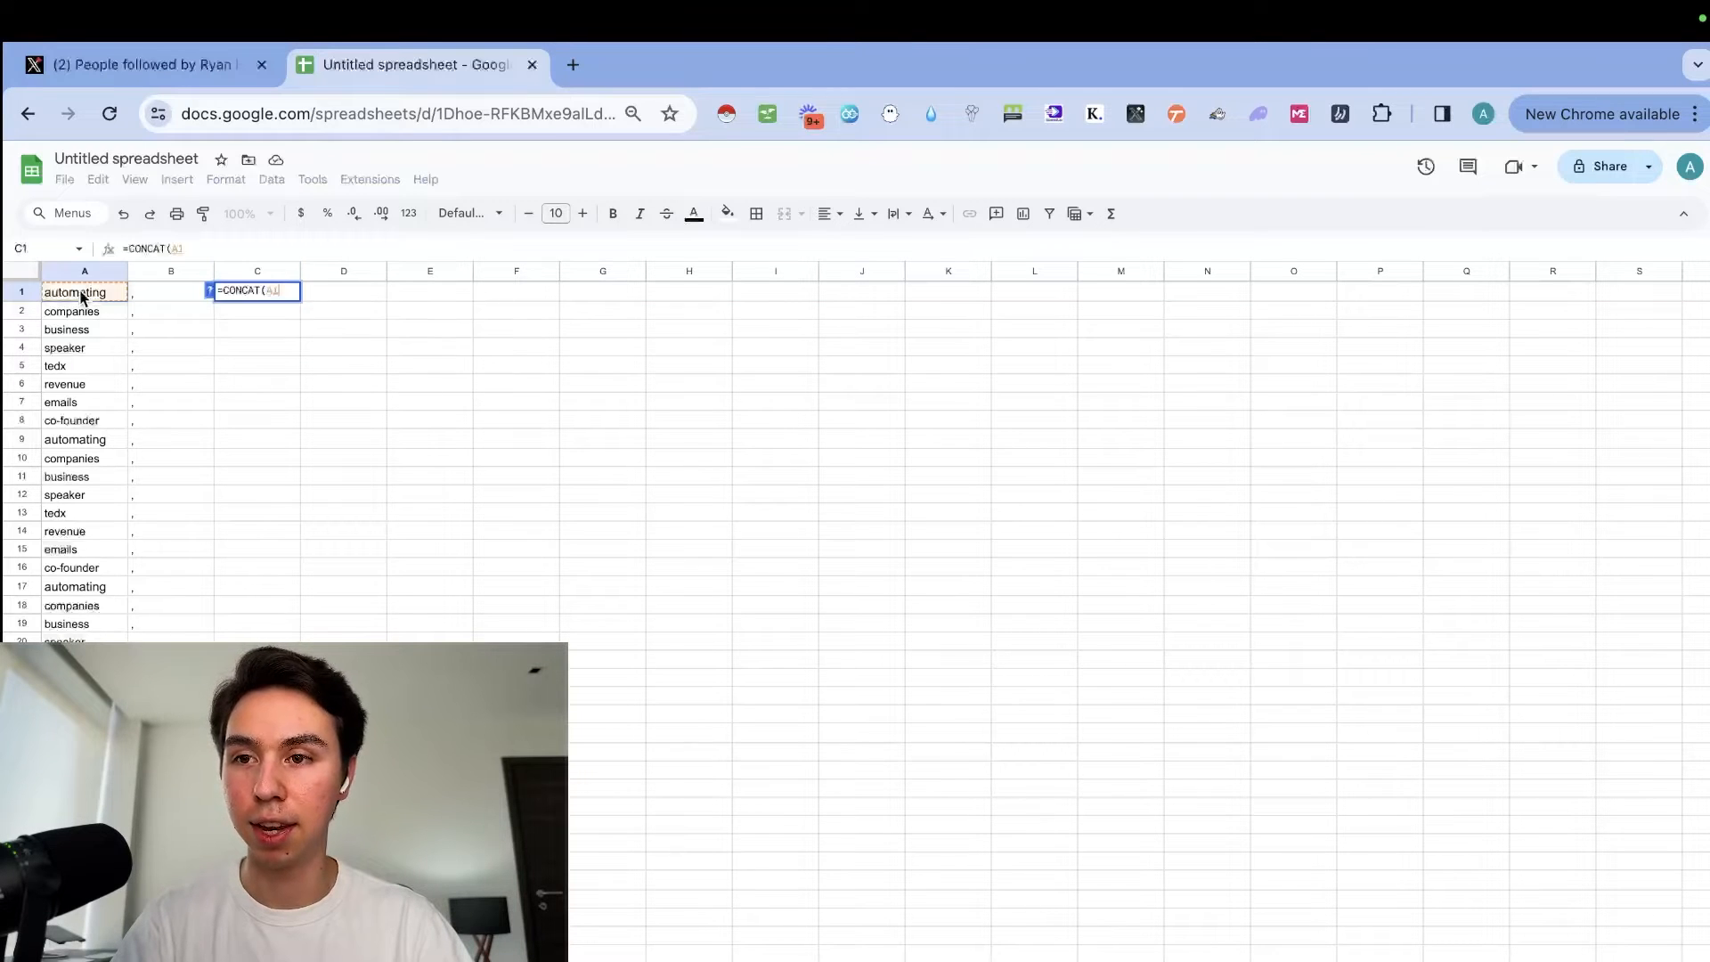
pyautogui.write(',')
pyautogui.click(155, 290)
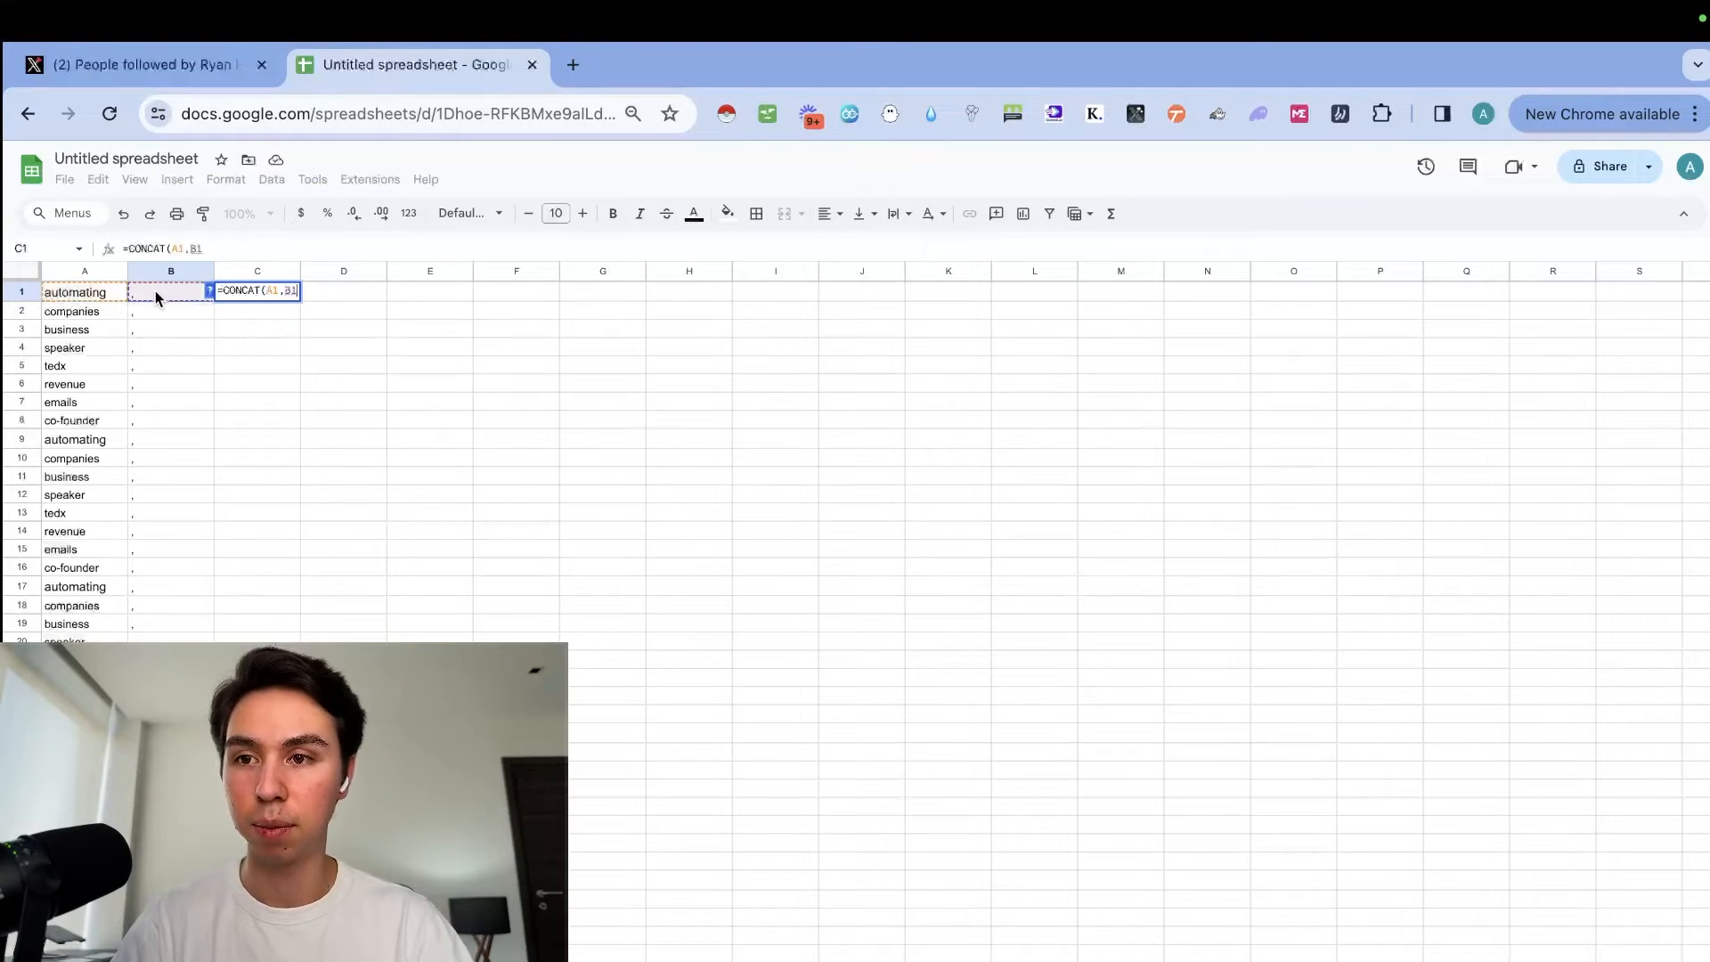
pyautogui.press('Return')
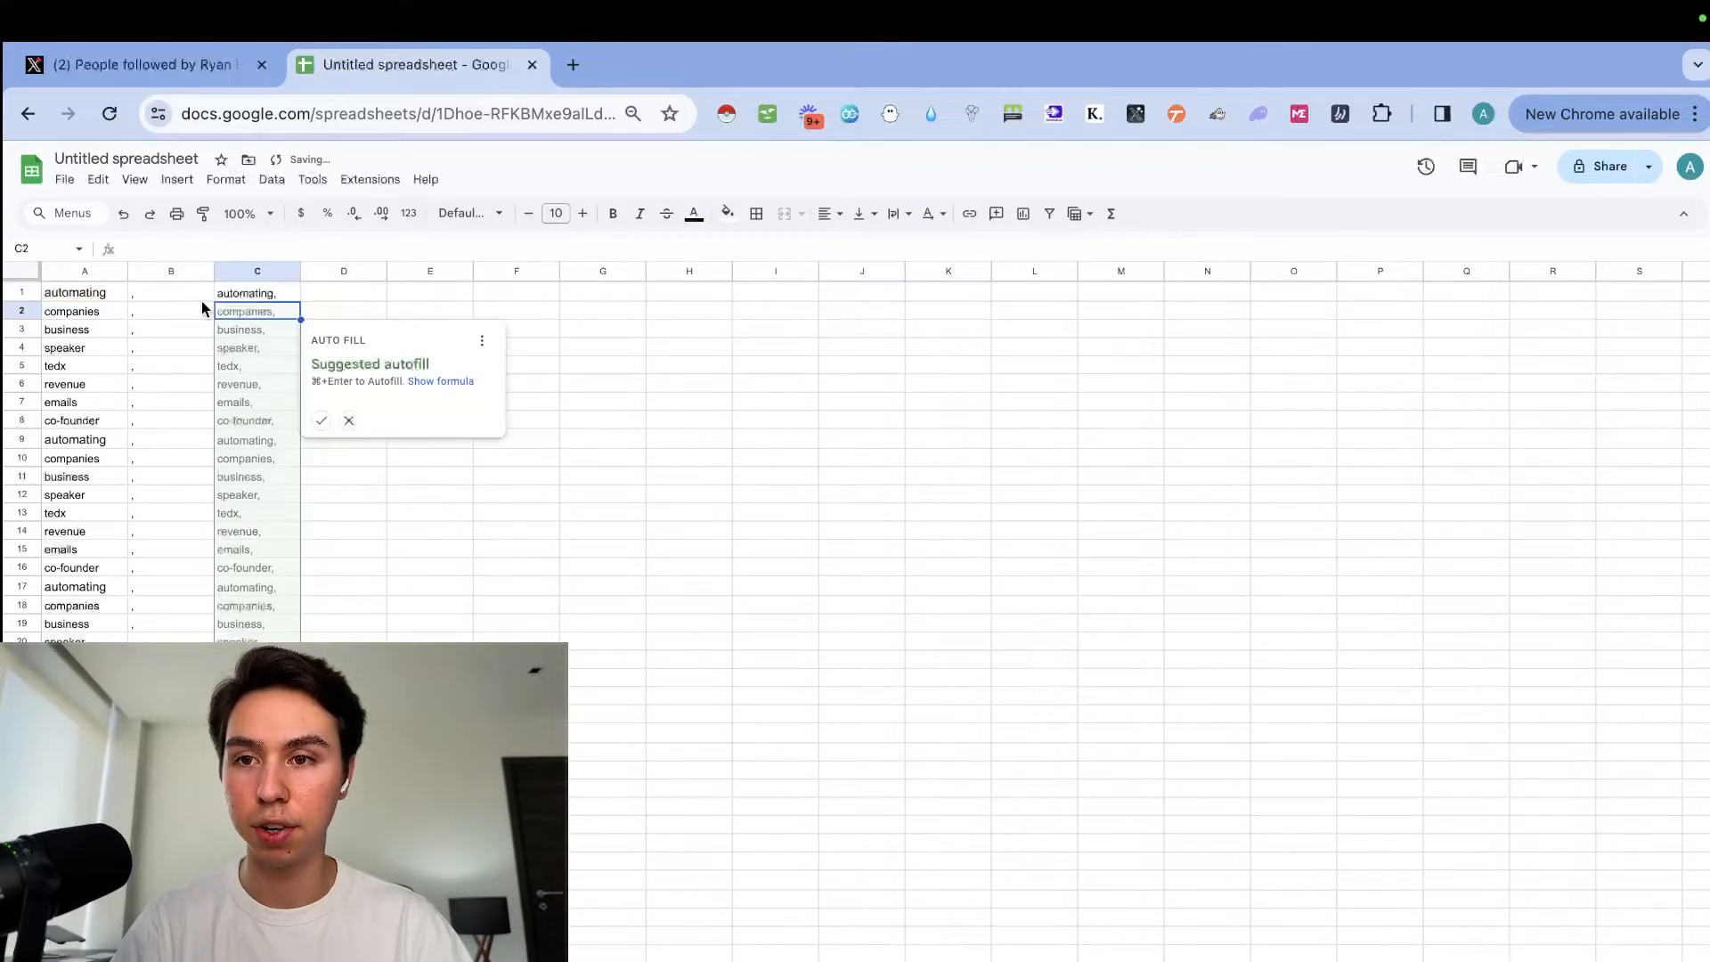
pyautogui.click(321, 421)
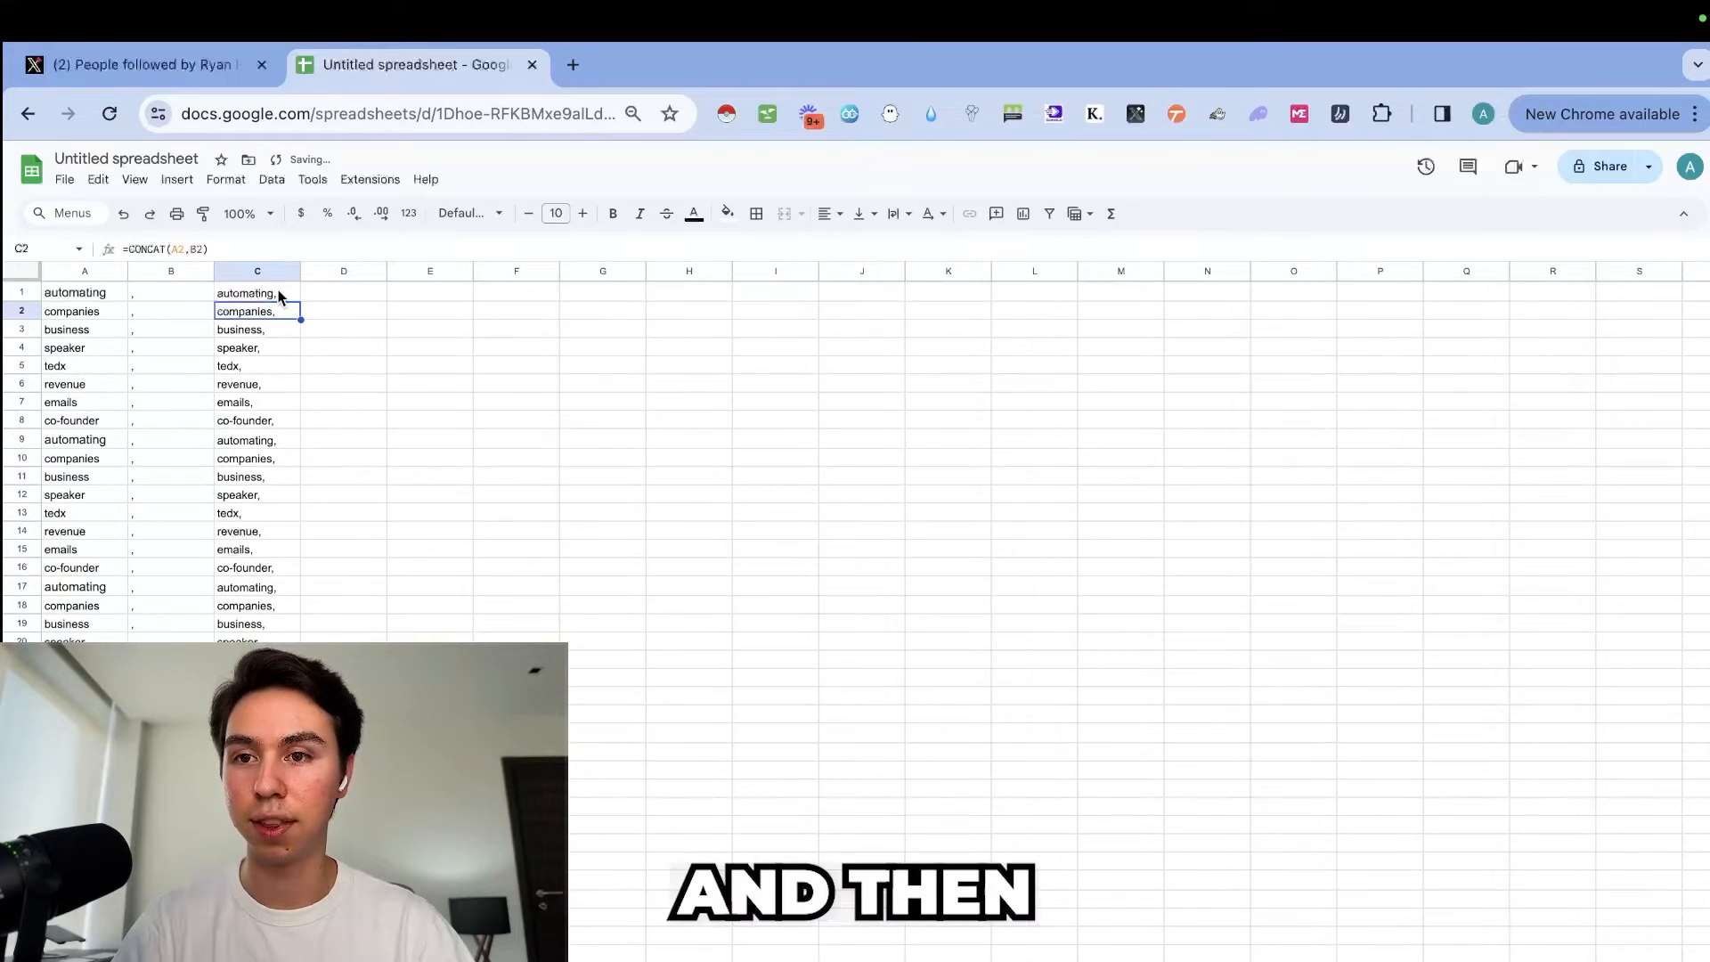
# Step: Copy the comma-joined keywords in C1:C100 of the spreadsheet
pyautogui.scroll(-10, 283, 655)
pyautogui.scroll(-10, 259, 654)
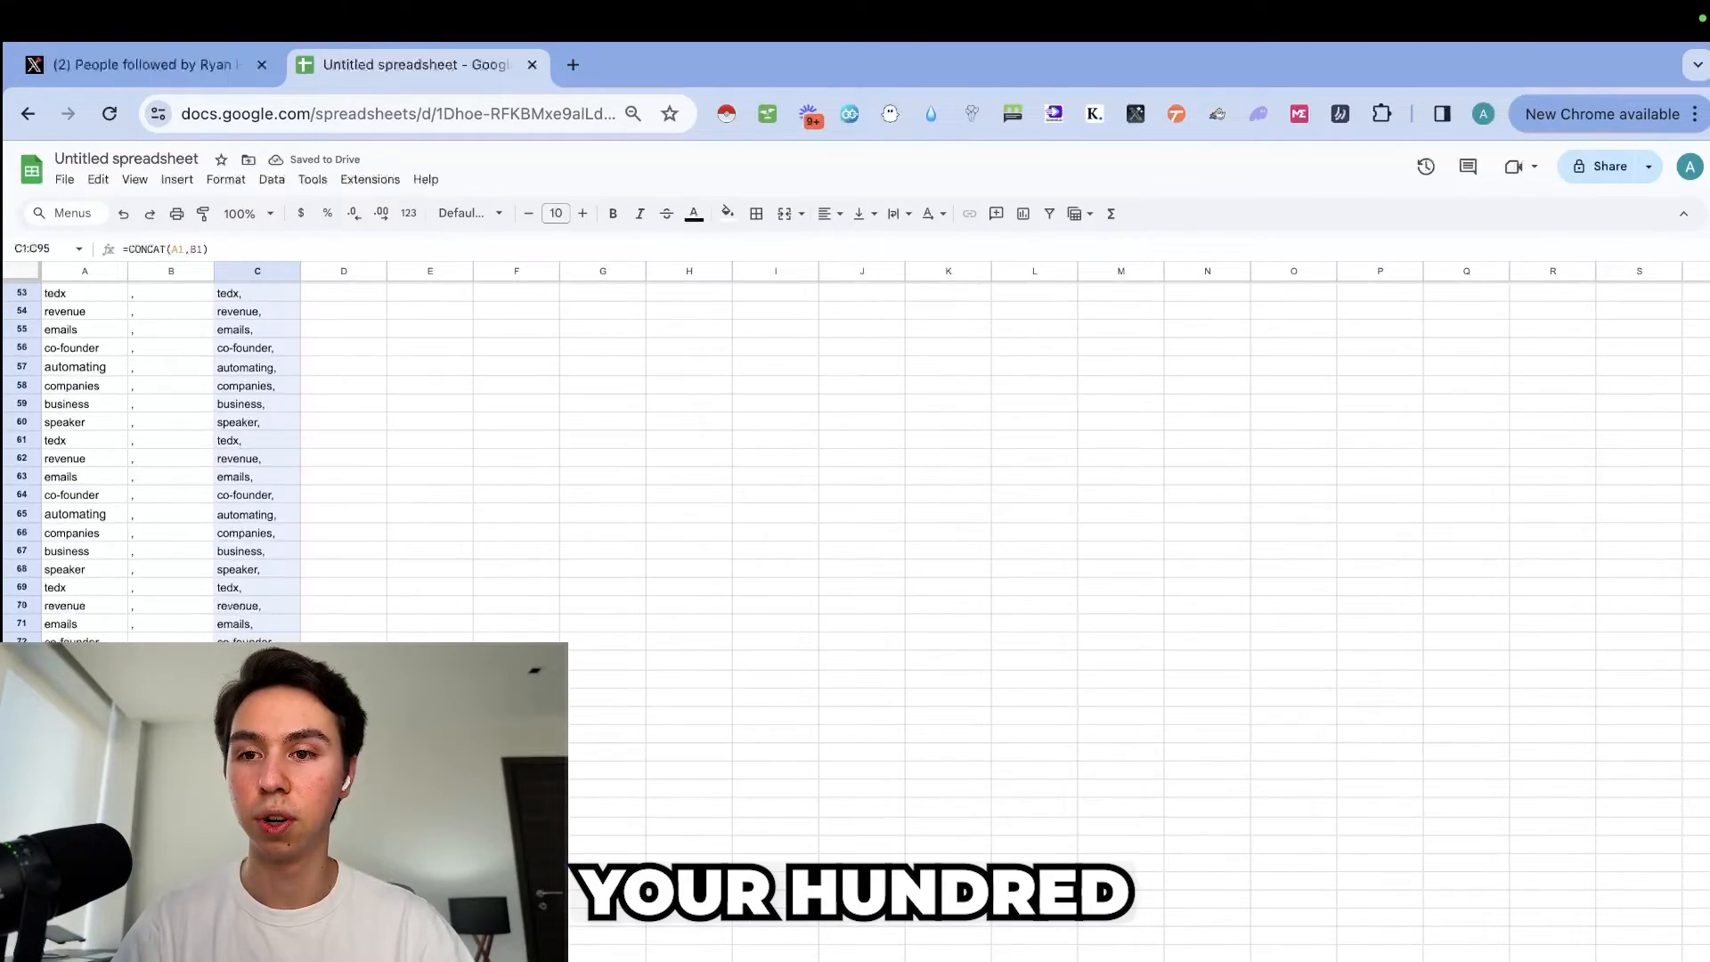
pyautogui.press('super+c')
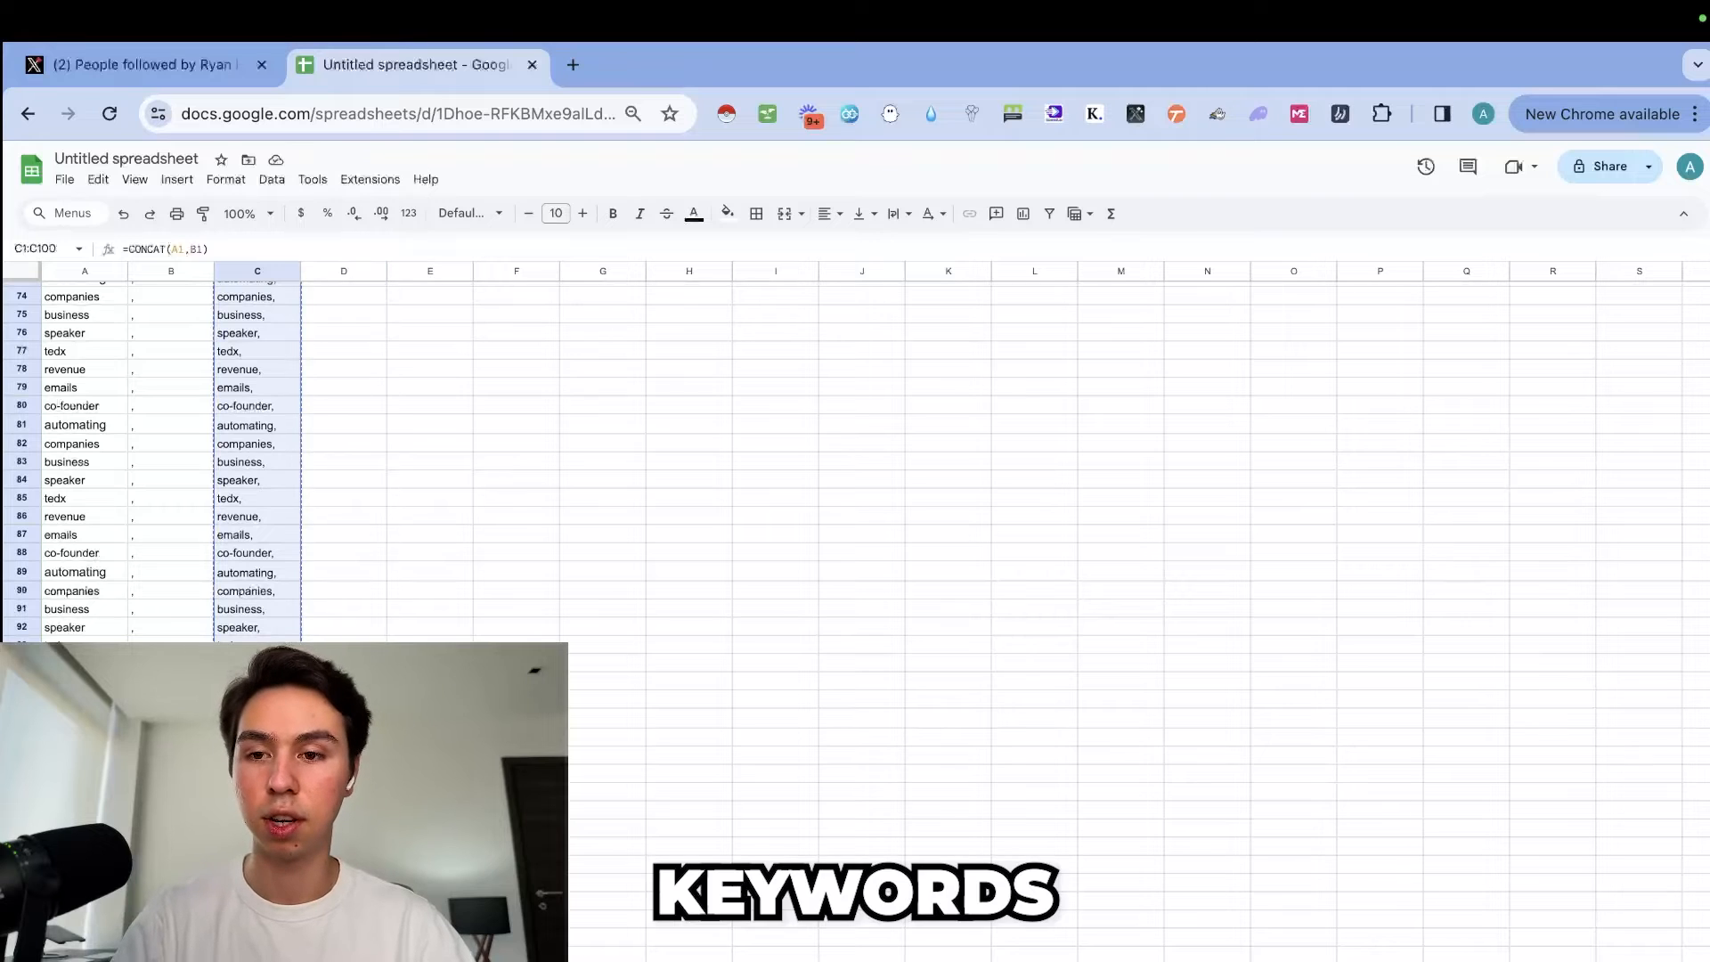
# Step: Switch to Drippi, paste the copied keywords into the Quick Add element, remove the trailing comma and confirm the words
pyautogui.hotkey('ctrl', 'Left')
pyautogui.click(897, 541)
pyautogui.press('super+v')
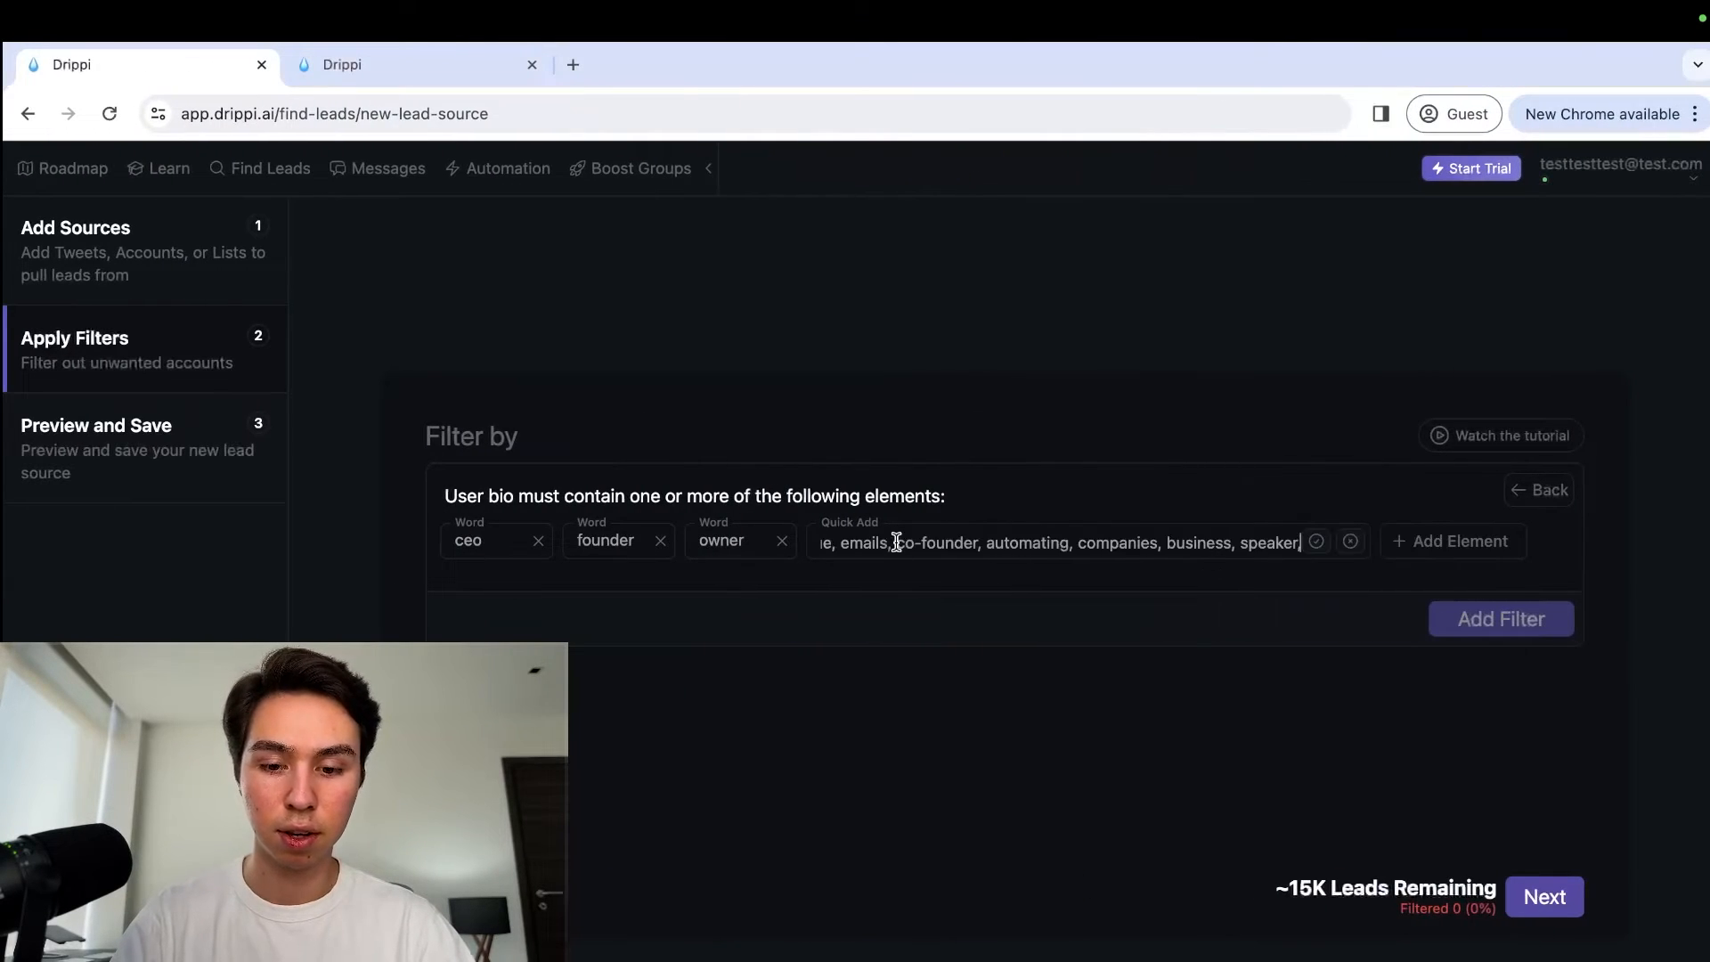
pyautogui.press('BackSpace')
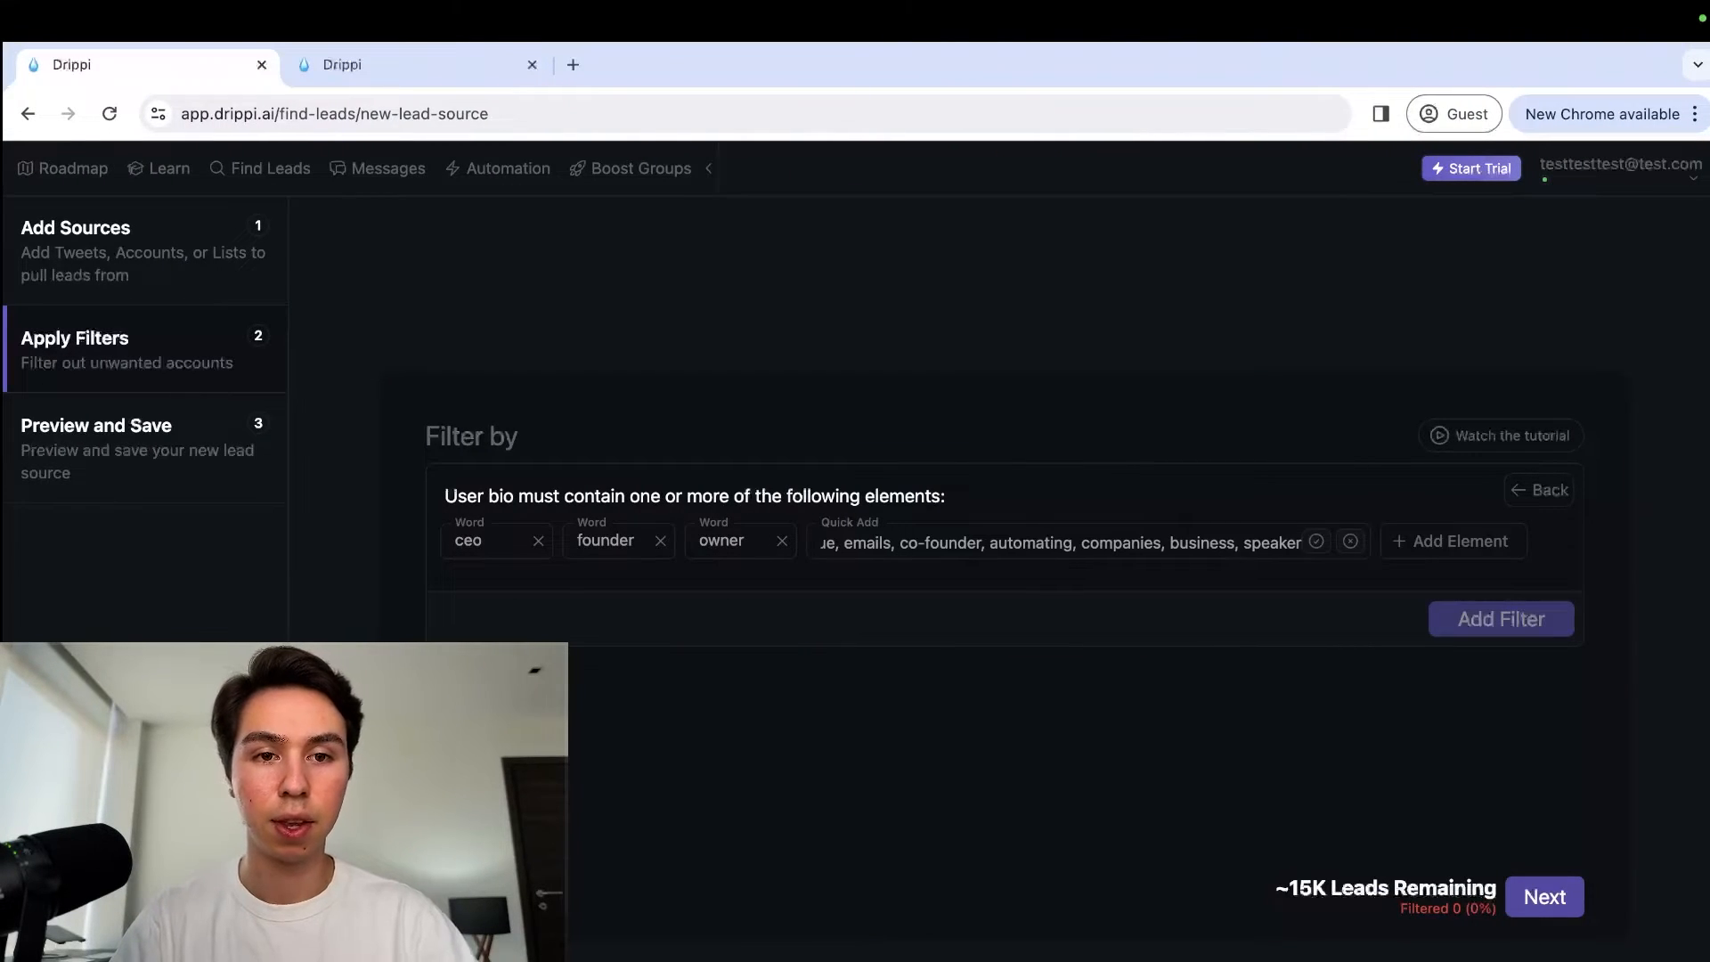
pyautogui.click(1316, 543)
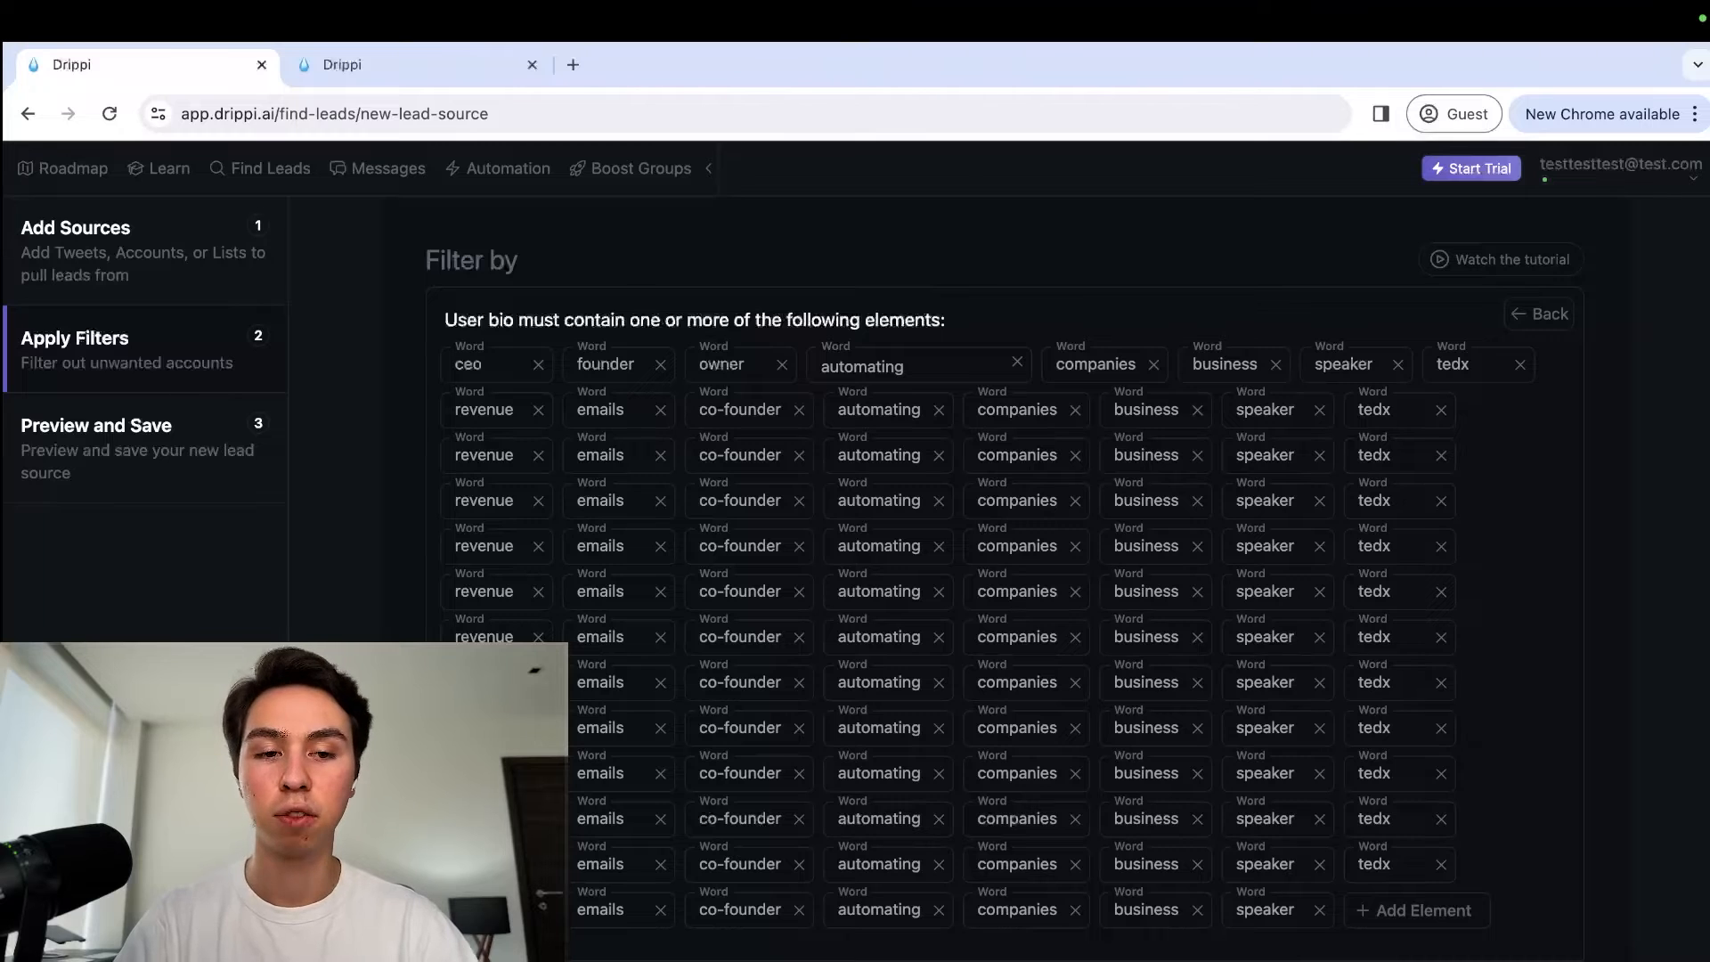
# Step: Remove the last "speaker" element from the bio filter, add a new Word element reading "speaker" and add the filter
pyautogui.click(1322, 916)
pyautogui.click(1169, 909)
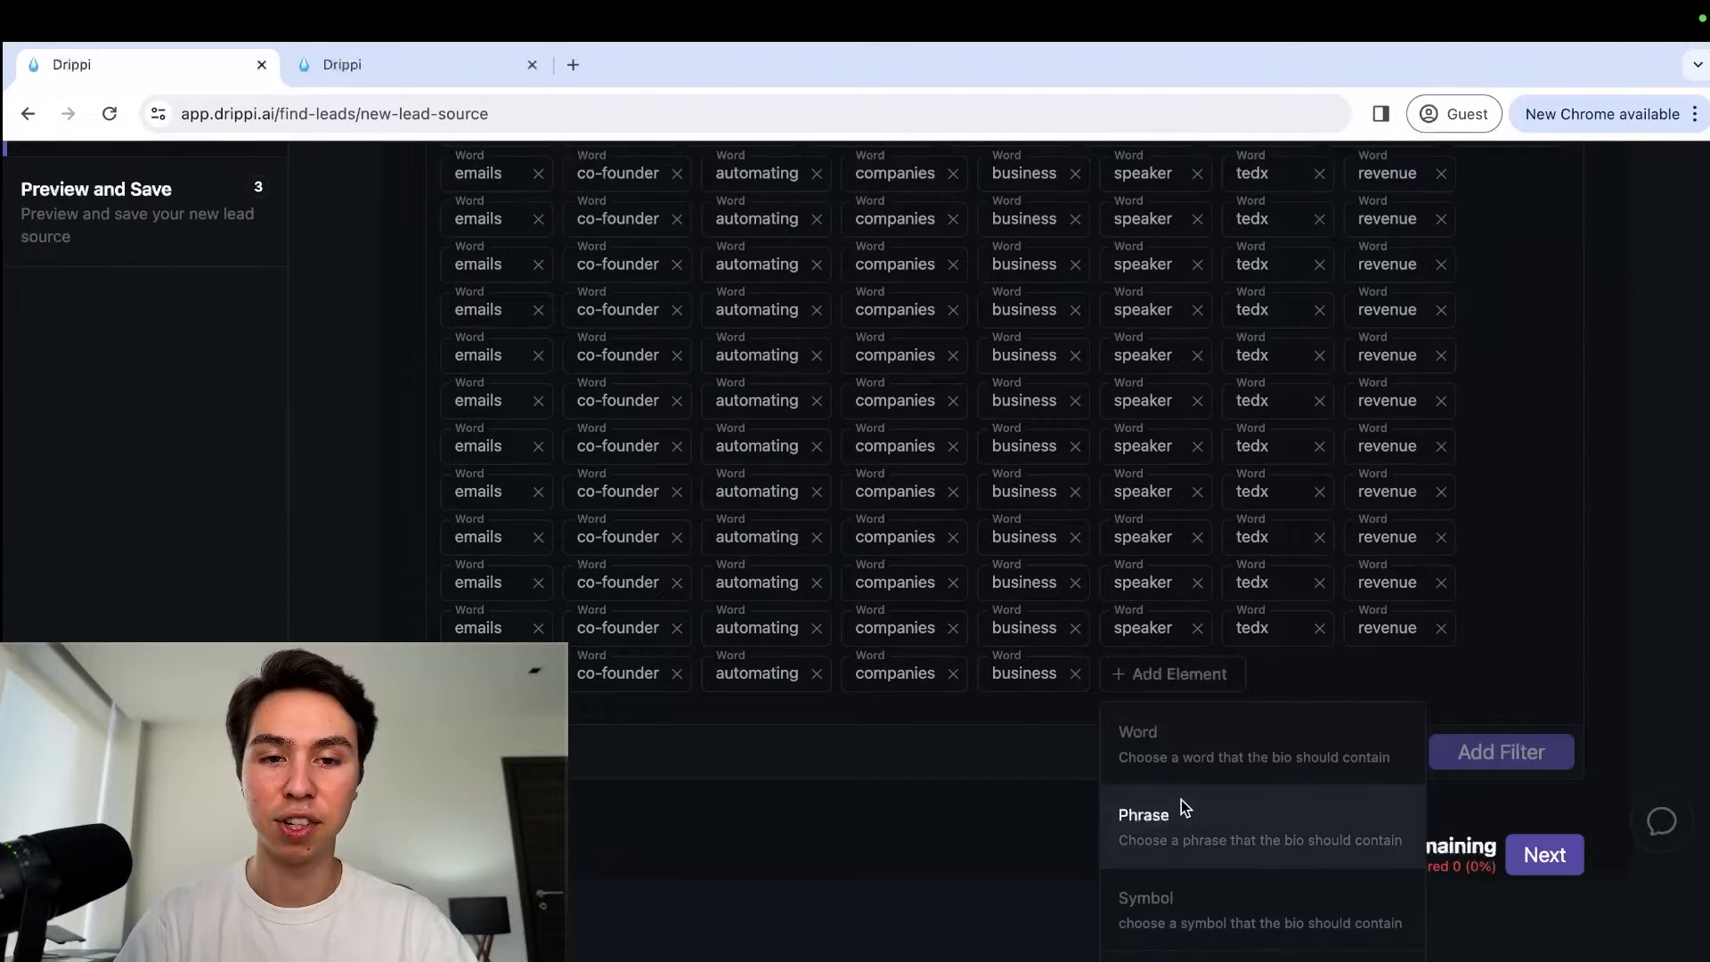
pyautogui.click(1181, 757)
pyautogui.write('spea')
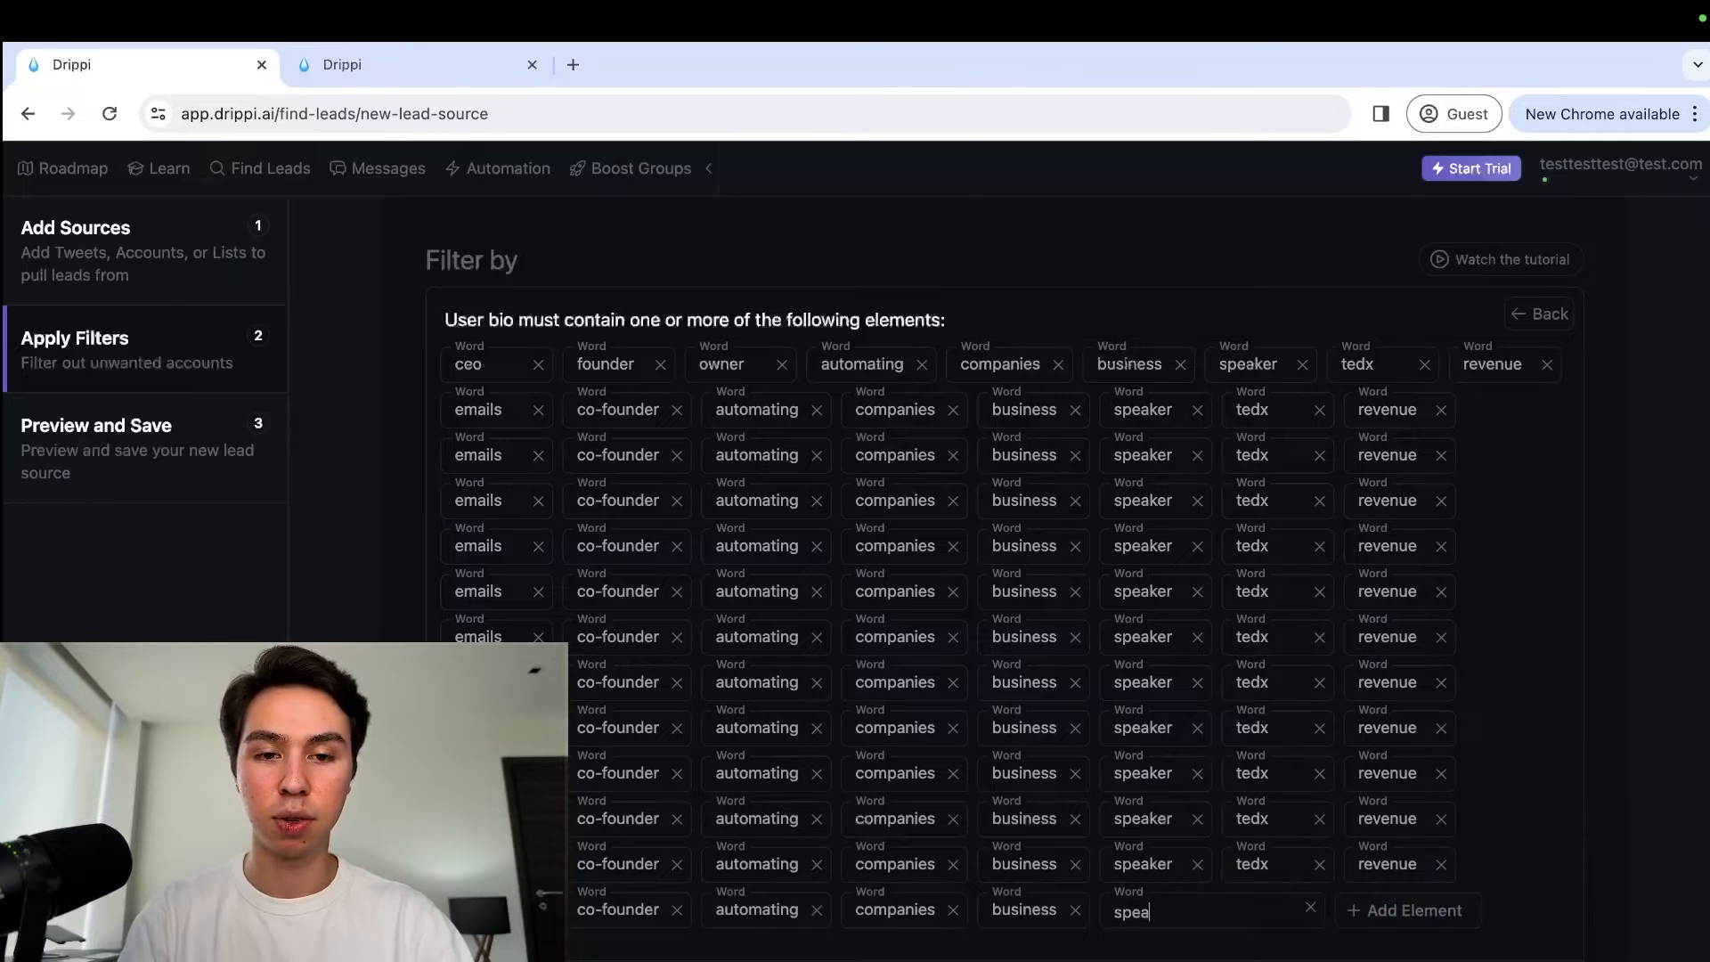
pyautogui.write('ker')
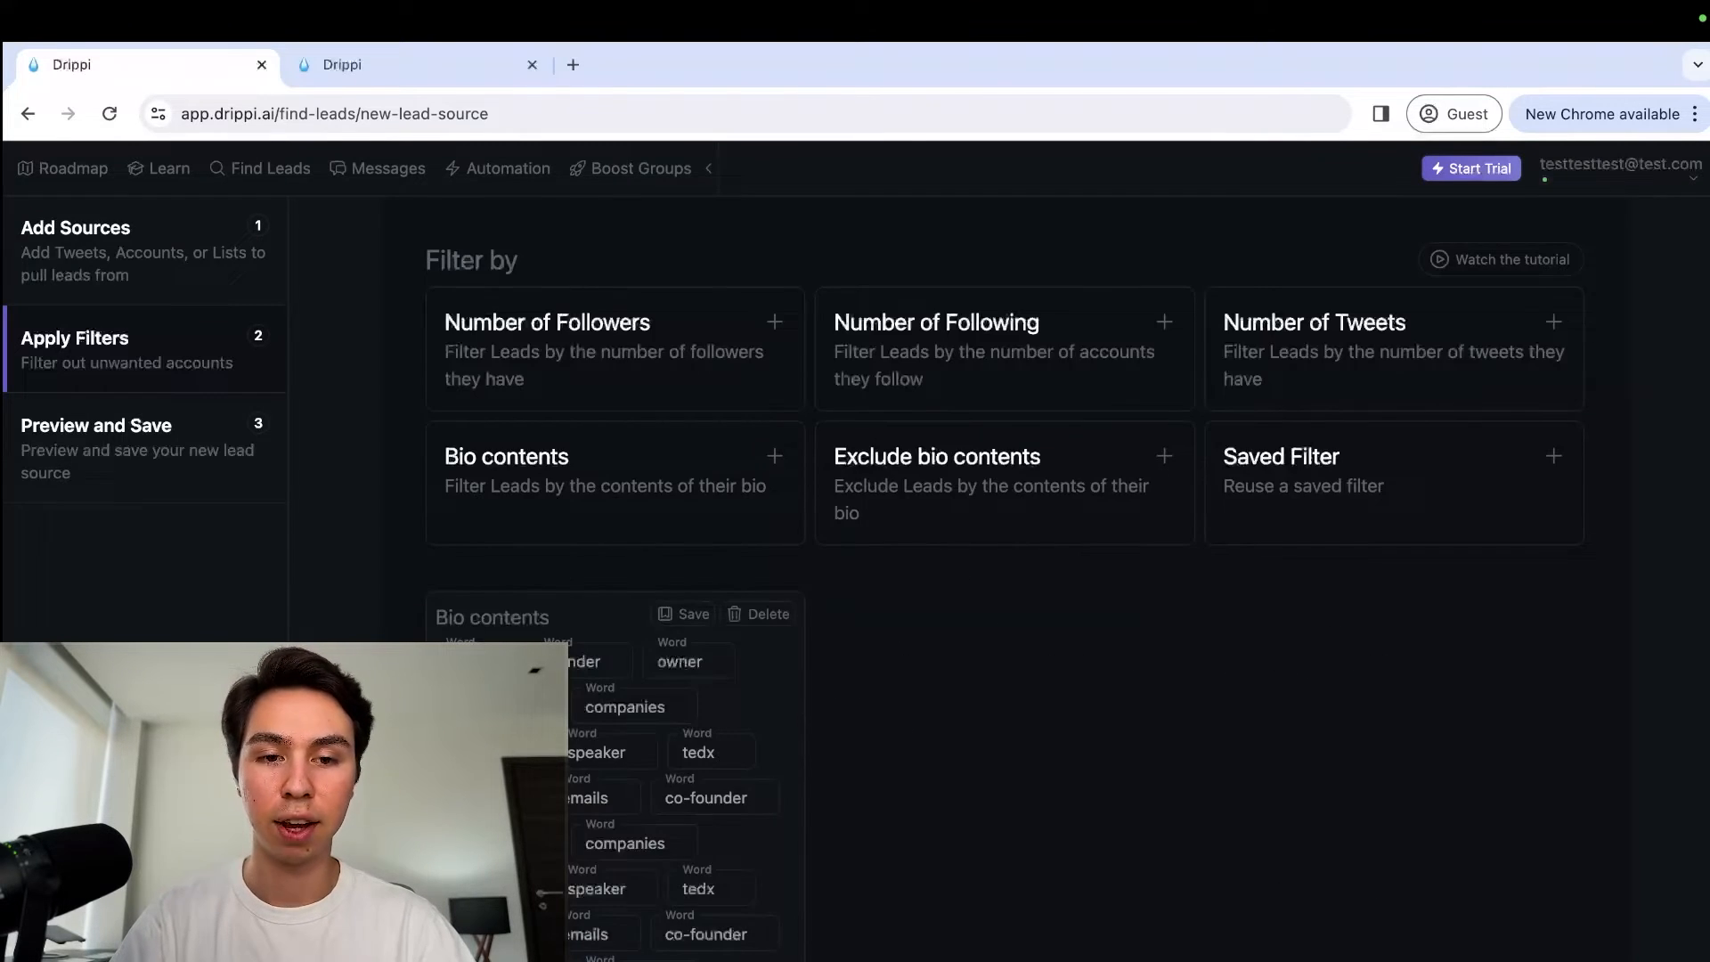
# Step: Save the Bio contents filter for reuse
pyautogui.scroll(-10, 828, 734)
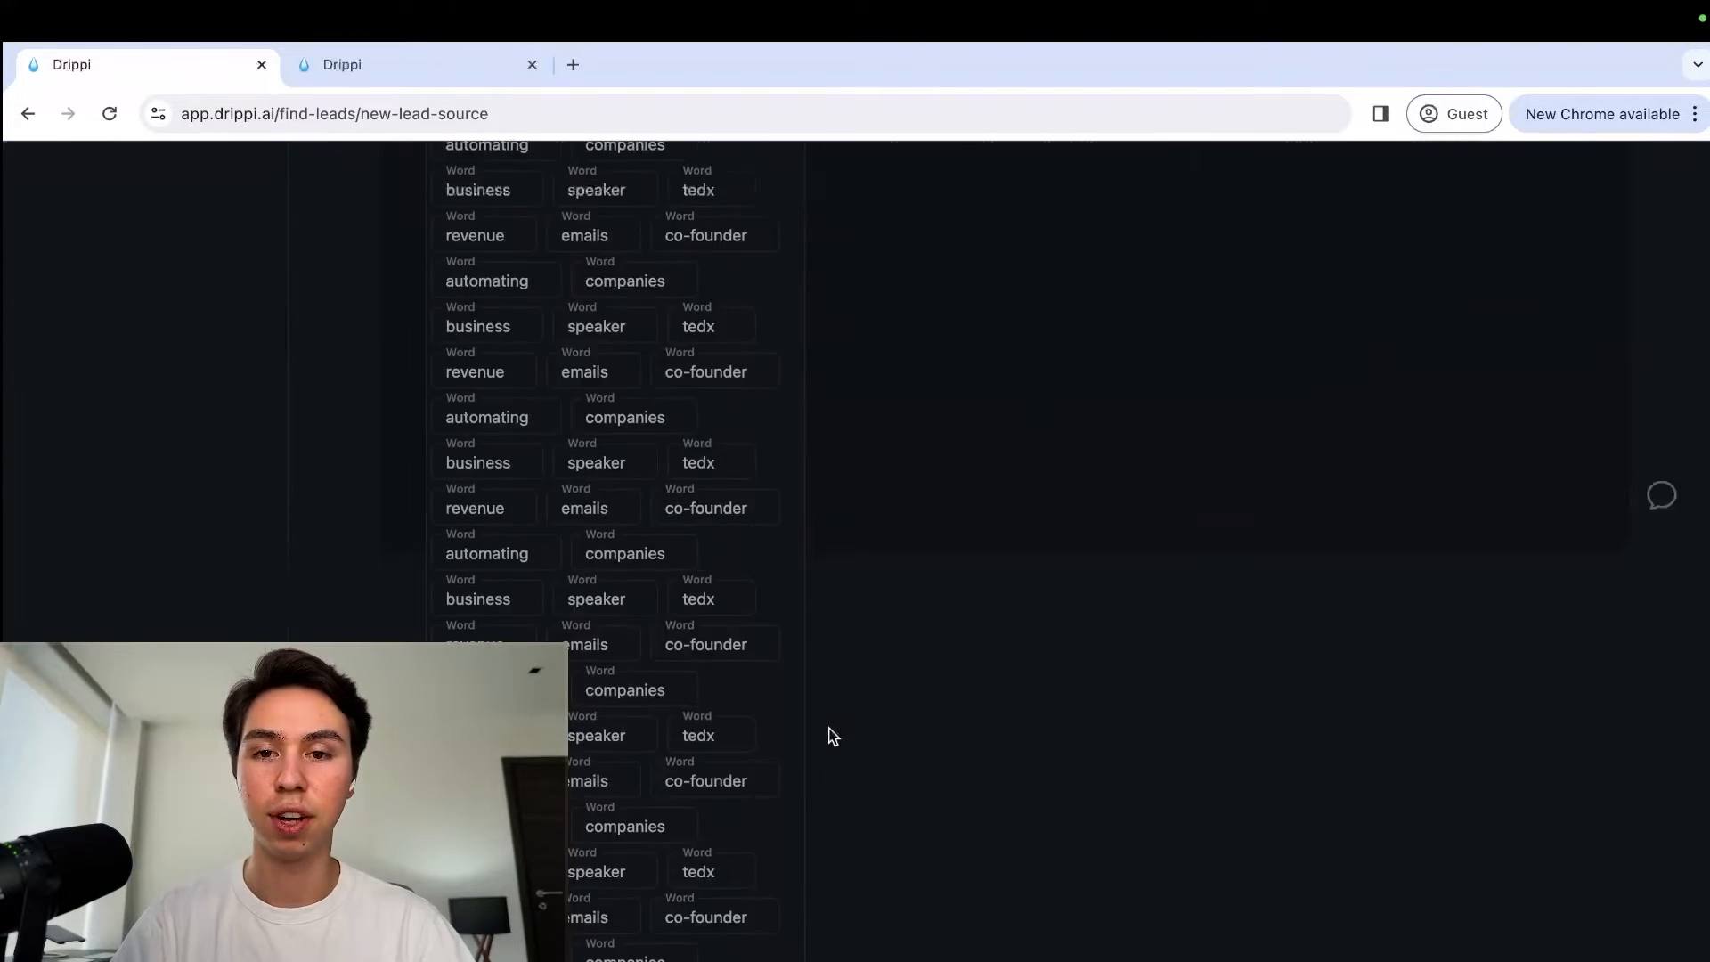
pyautogui.scroll(15, 777, 640)
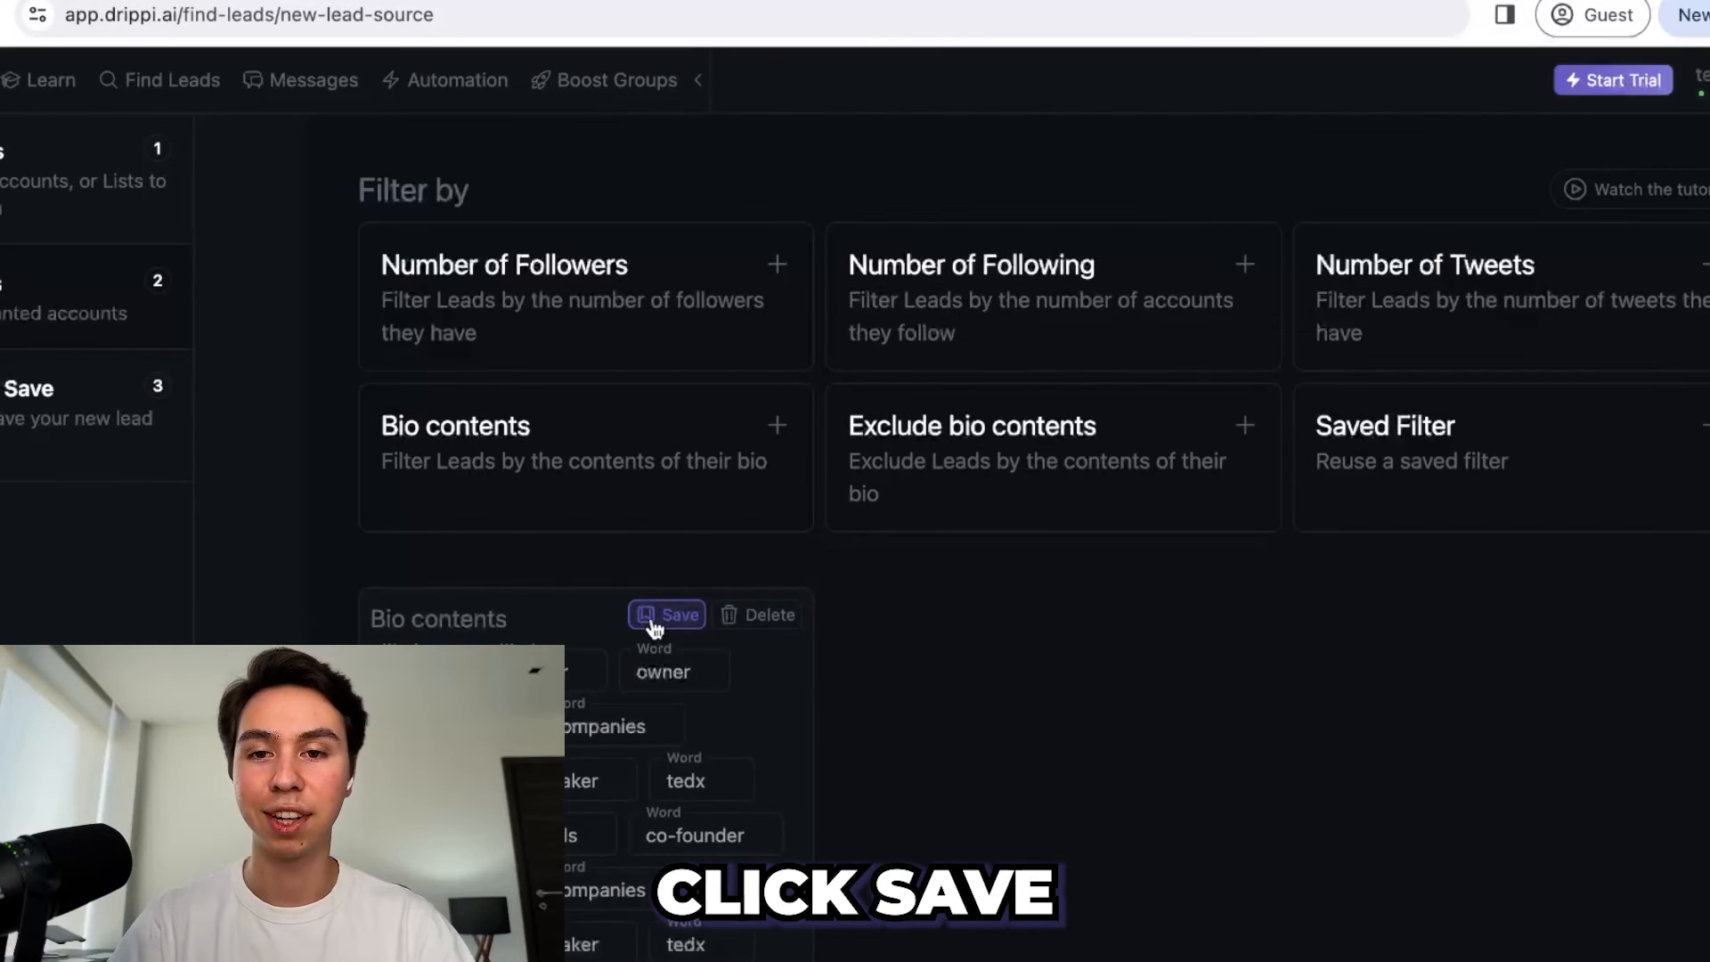
pyautogui.click(655, 621)
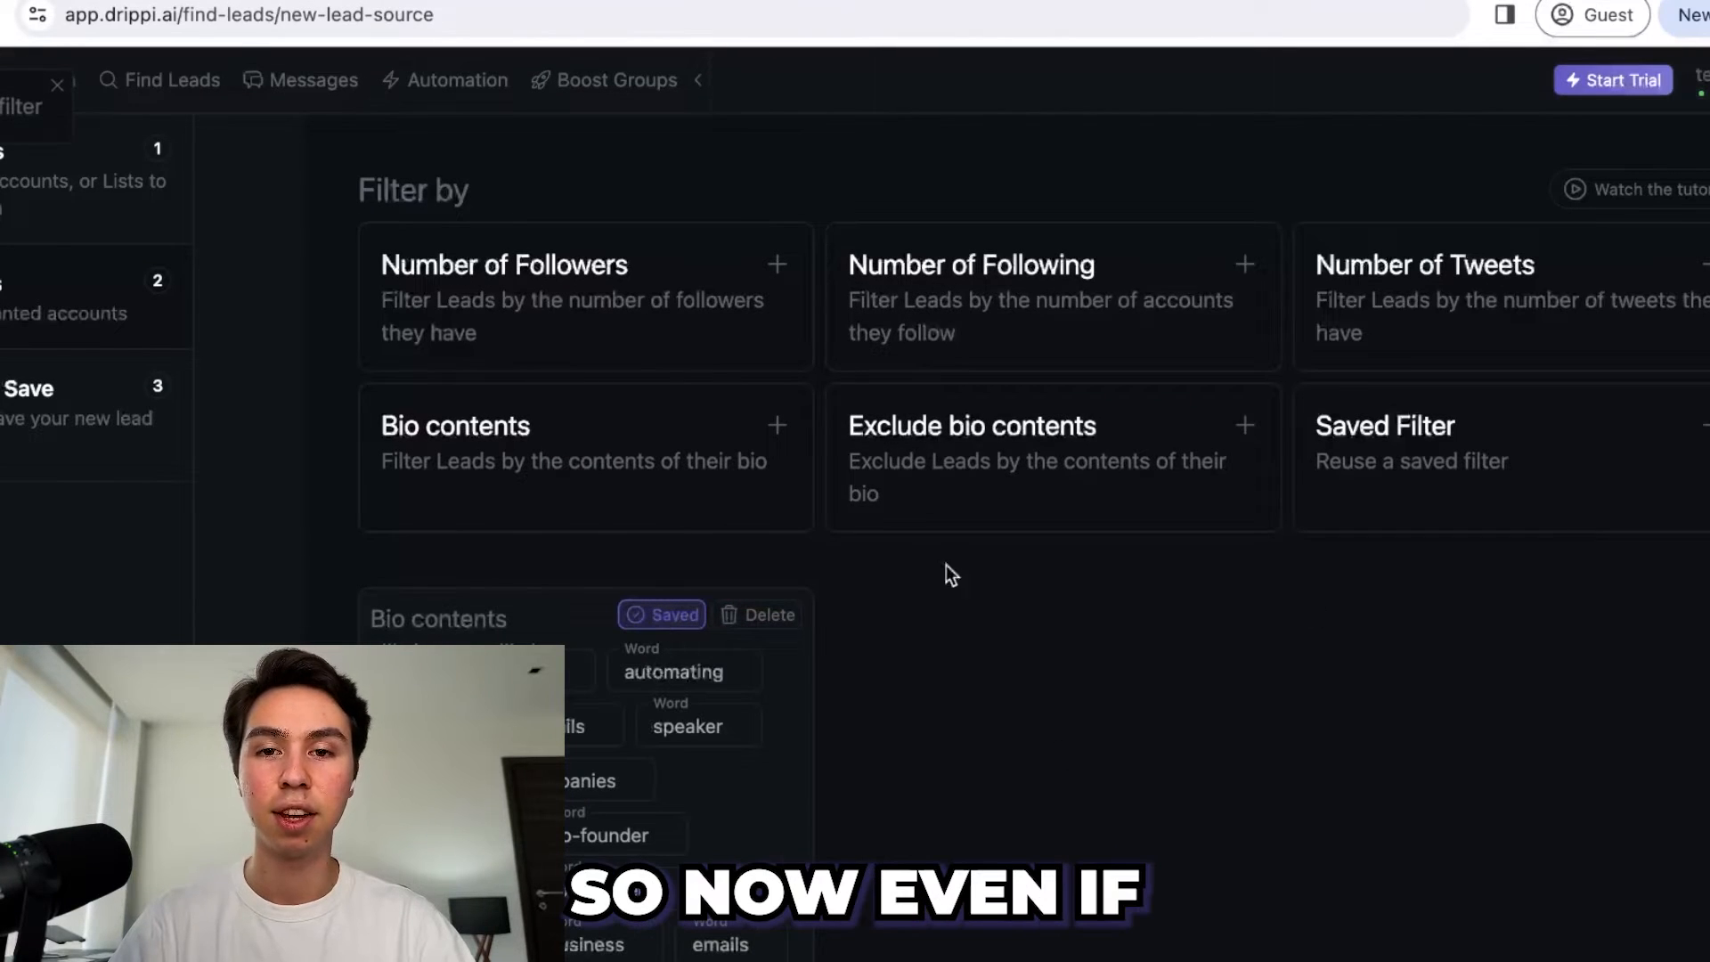
# Step: Delete the applied Bio contents filter and add it back from the saved filters
pyautogui.click(757, 615)
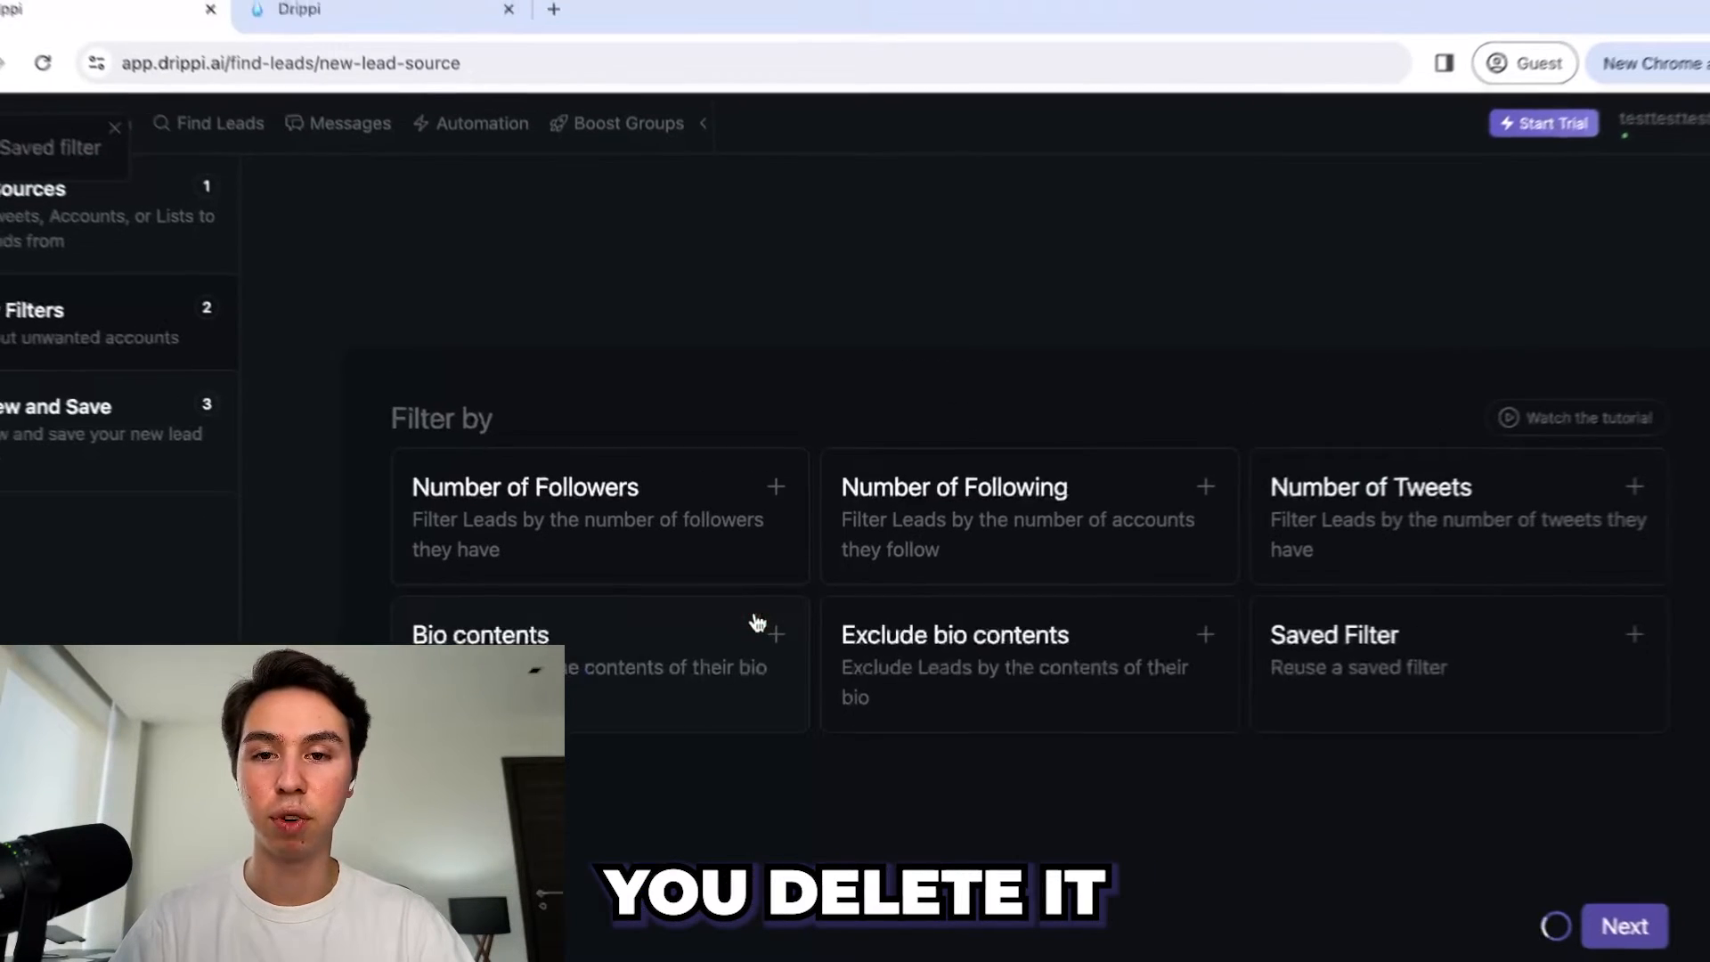
pyautogui.click(1336, 631)
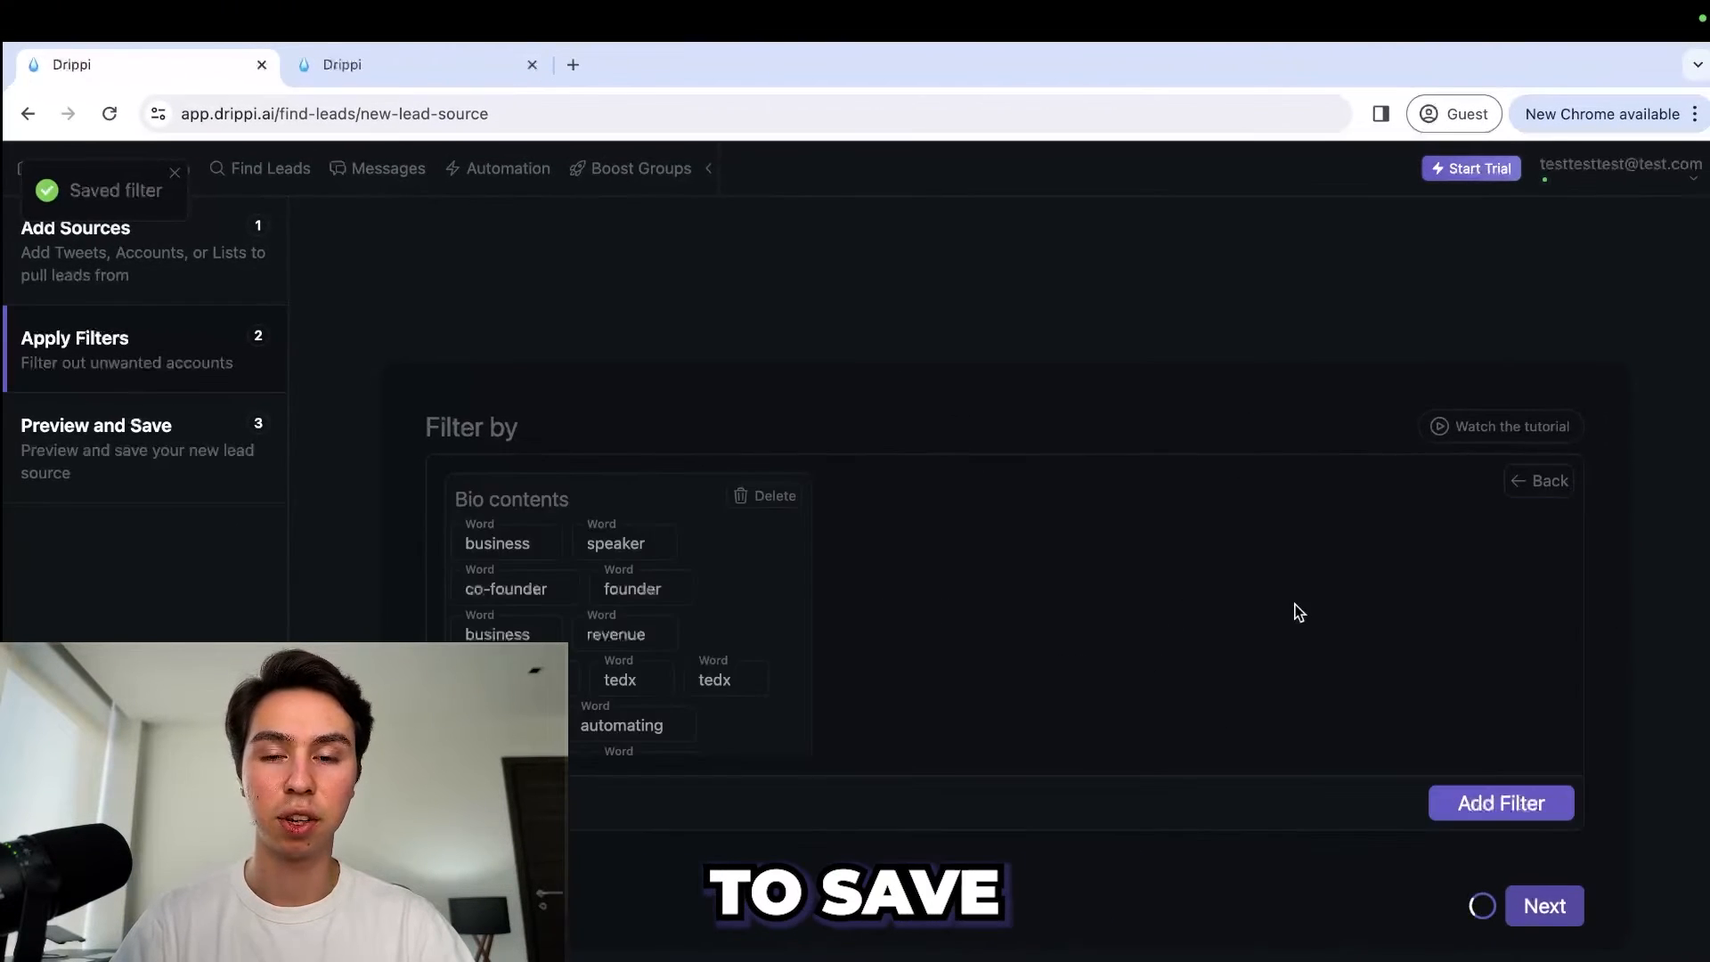
pyautogui.scroll(-10, 723, 779)
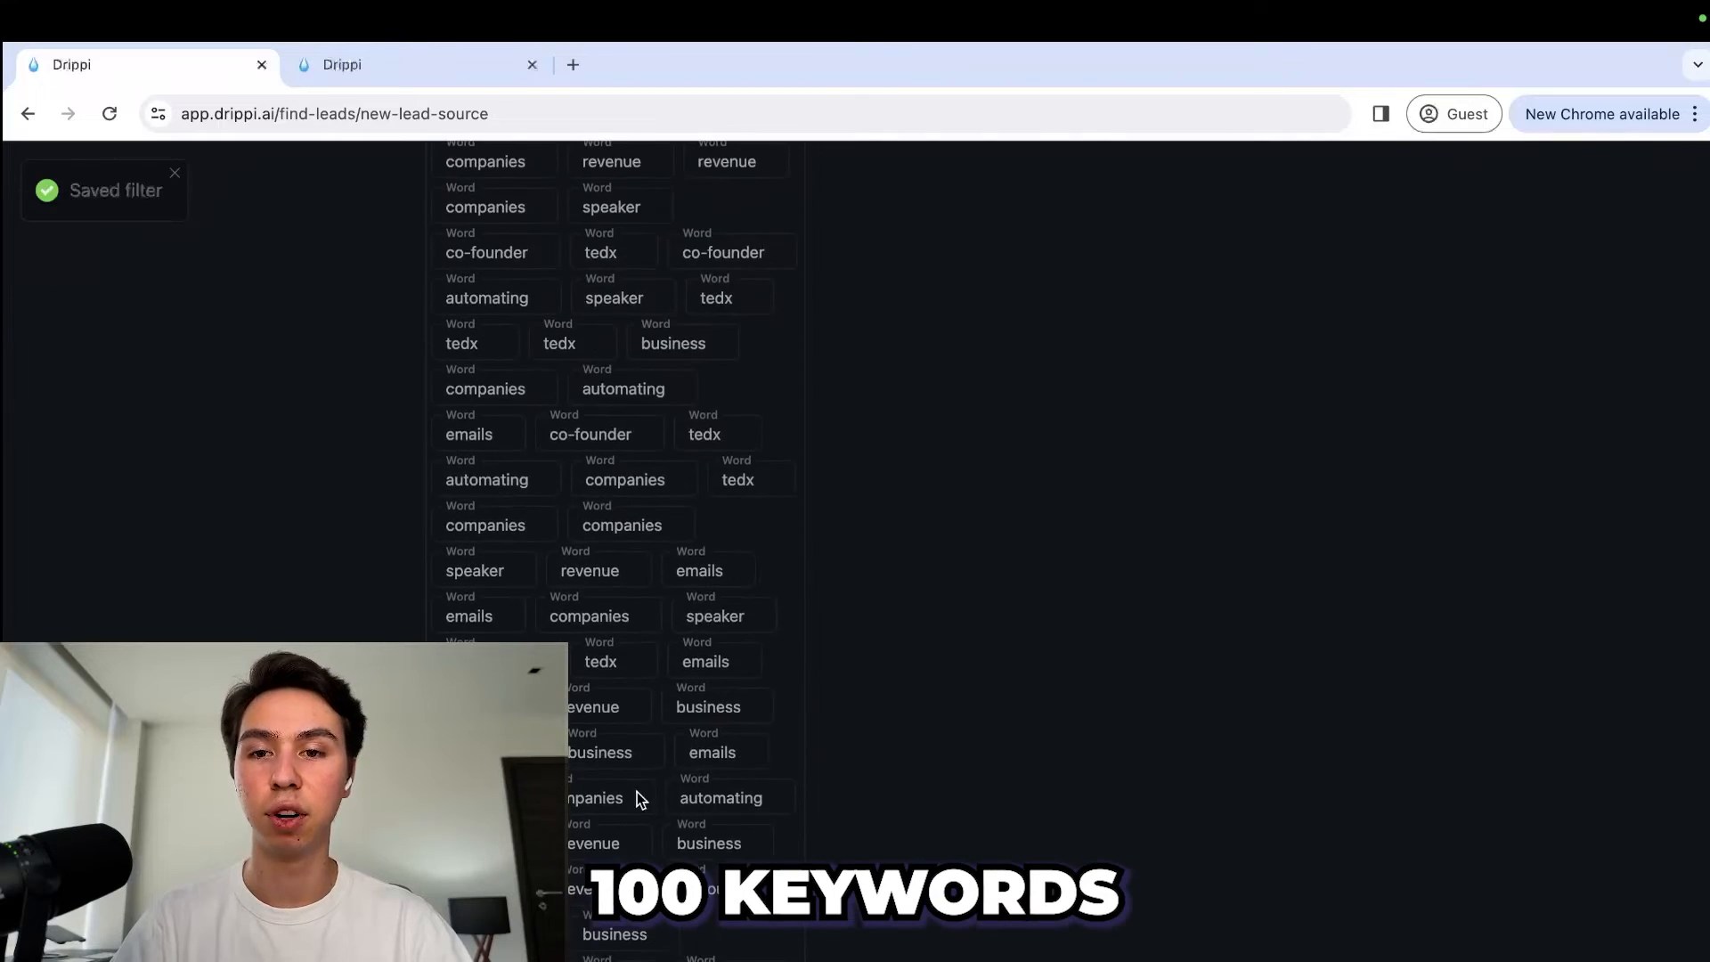
pyautogui.scroll(10, 749, 771)
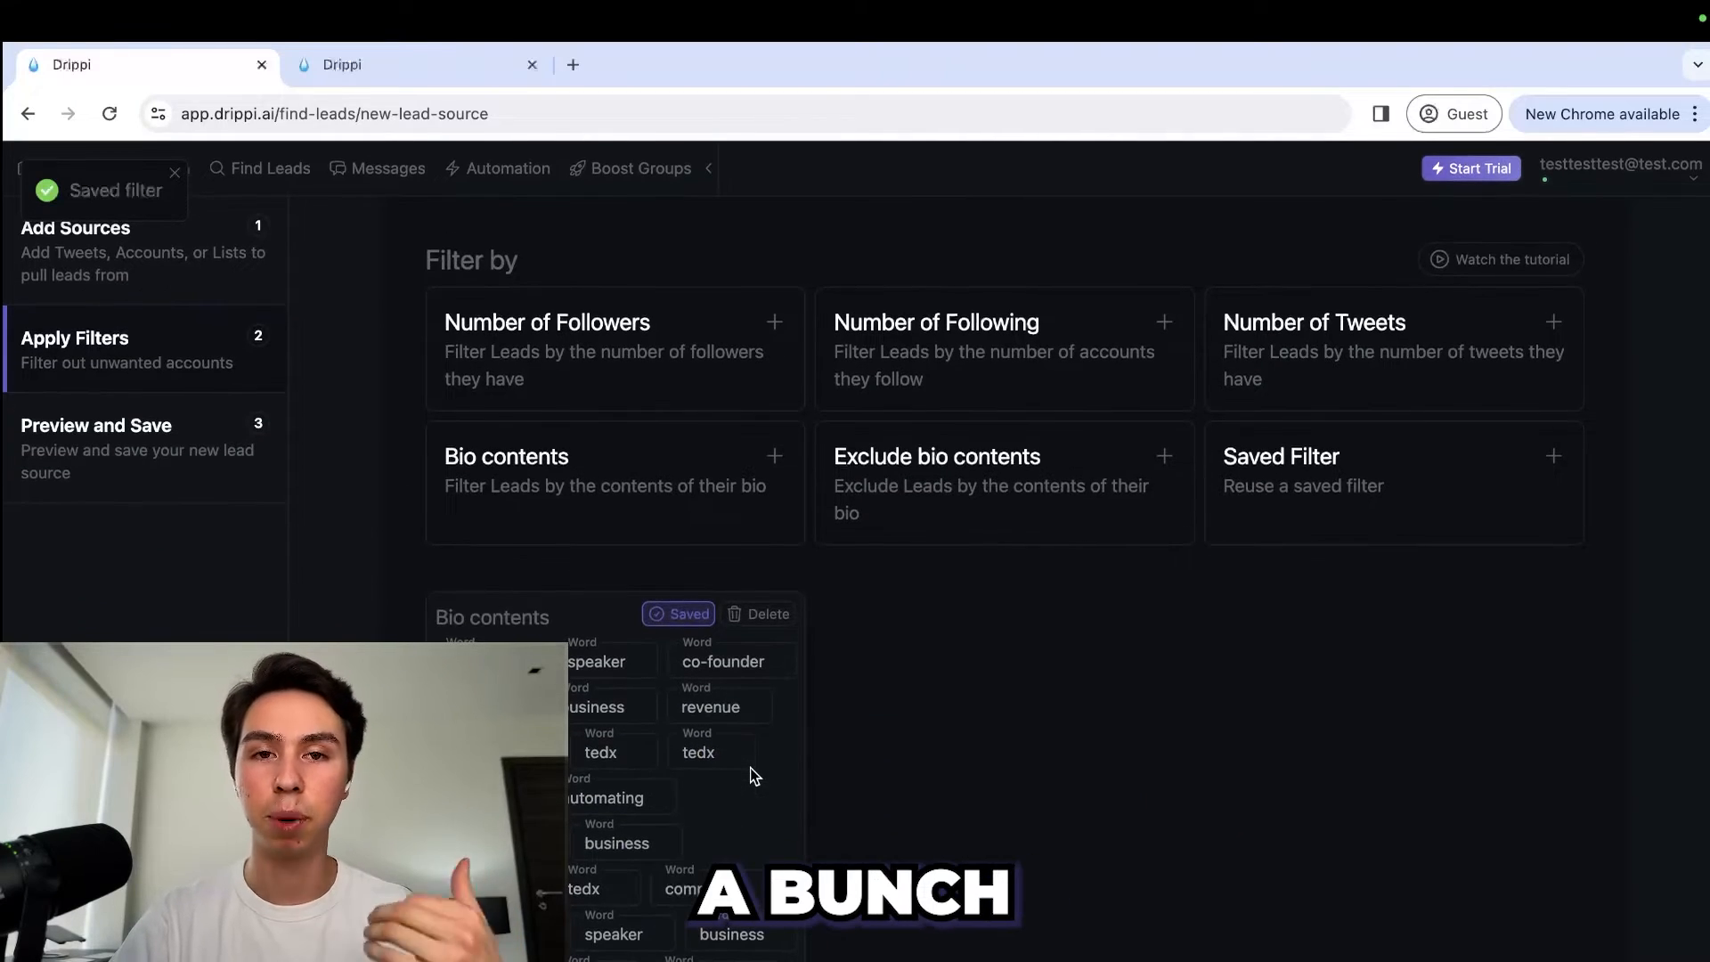
pyautogui.scroll(-10, 750, 775)
pyautogui.scroll(10, 725, 579)
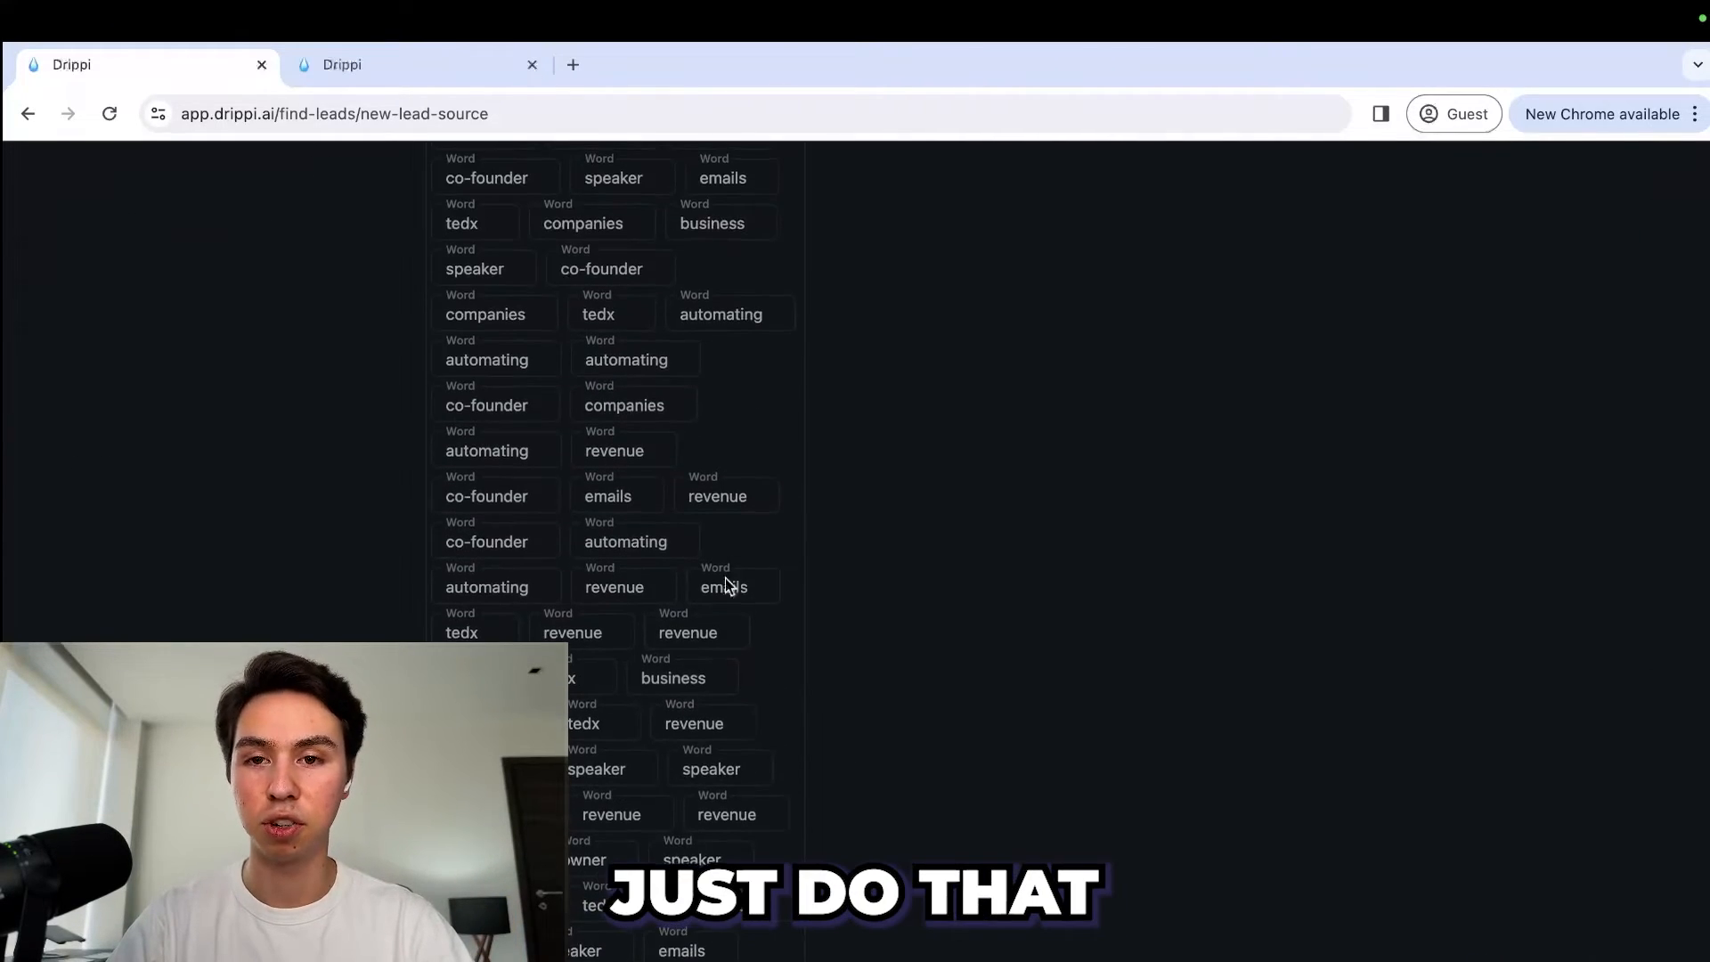
pyautogui.scroll(-9, 568, 532)
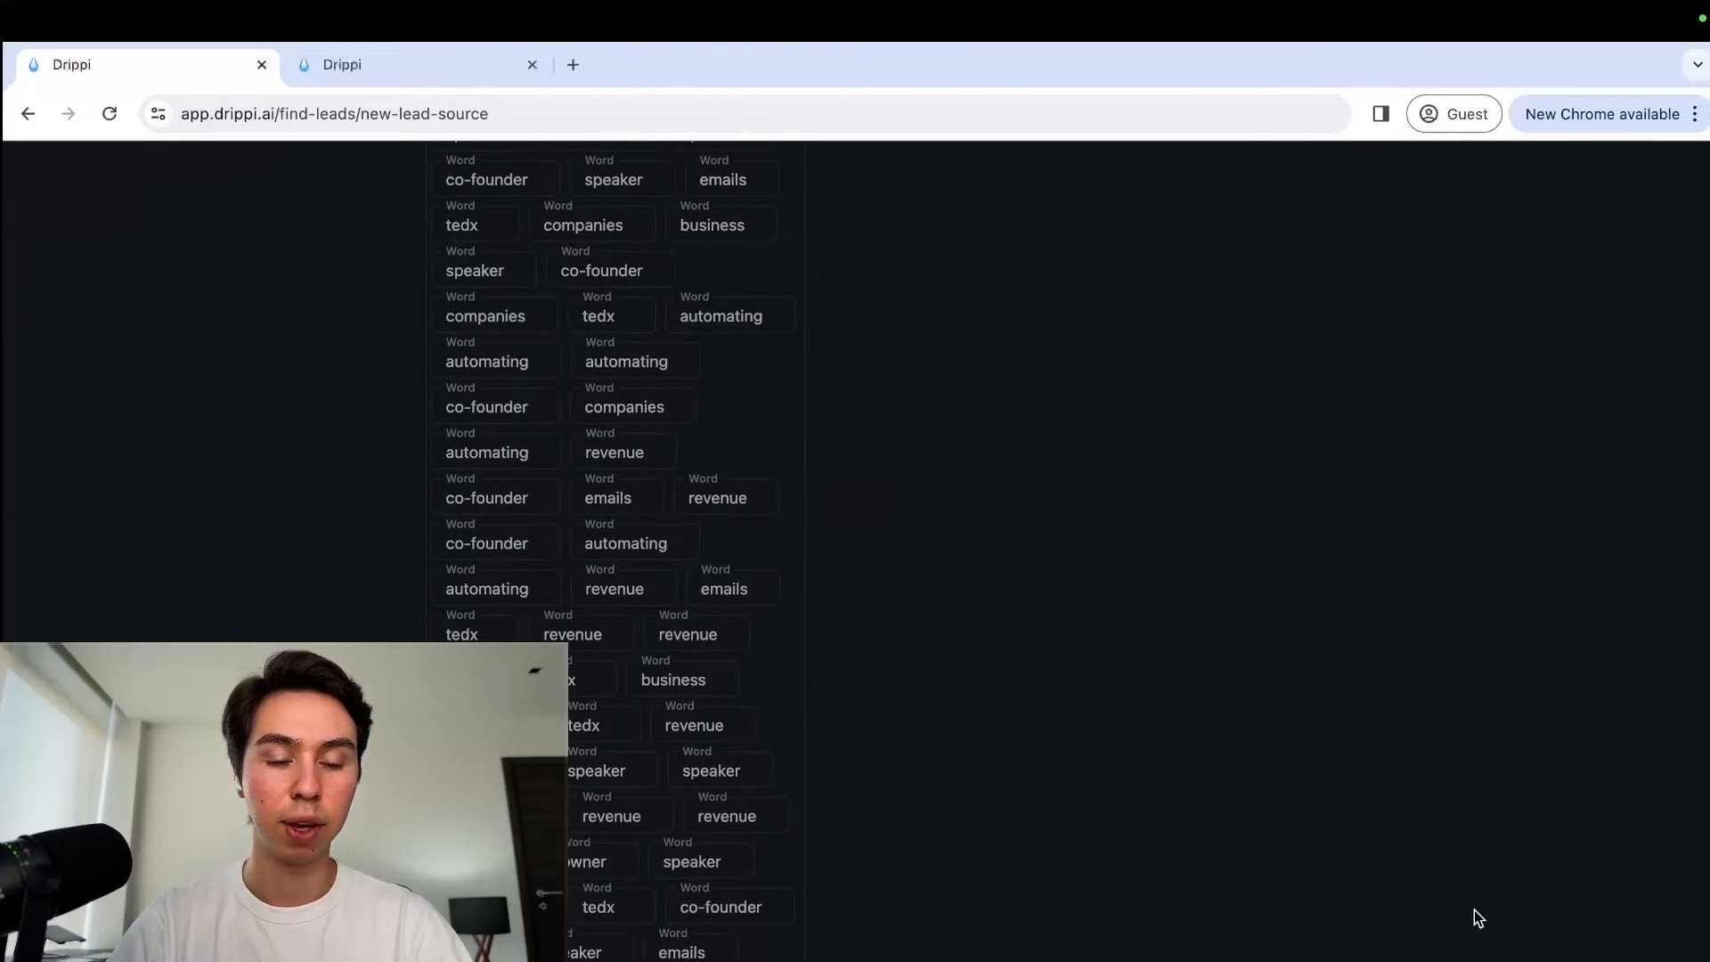
pyautogui.scroll(10, 1474, 913)
# Step: Proceed to the lead preview, name the lead source "ACCOUNT <> DATE" and save it
pyautogui.scroll(-10, 1332, 847)
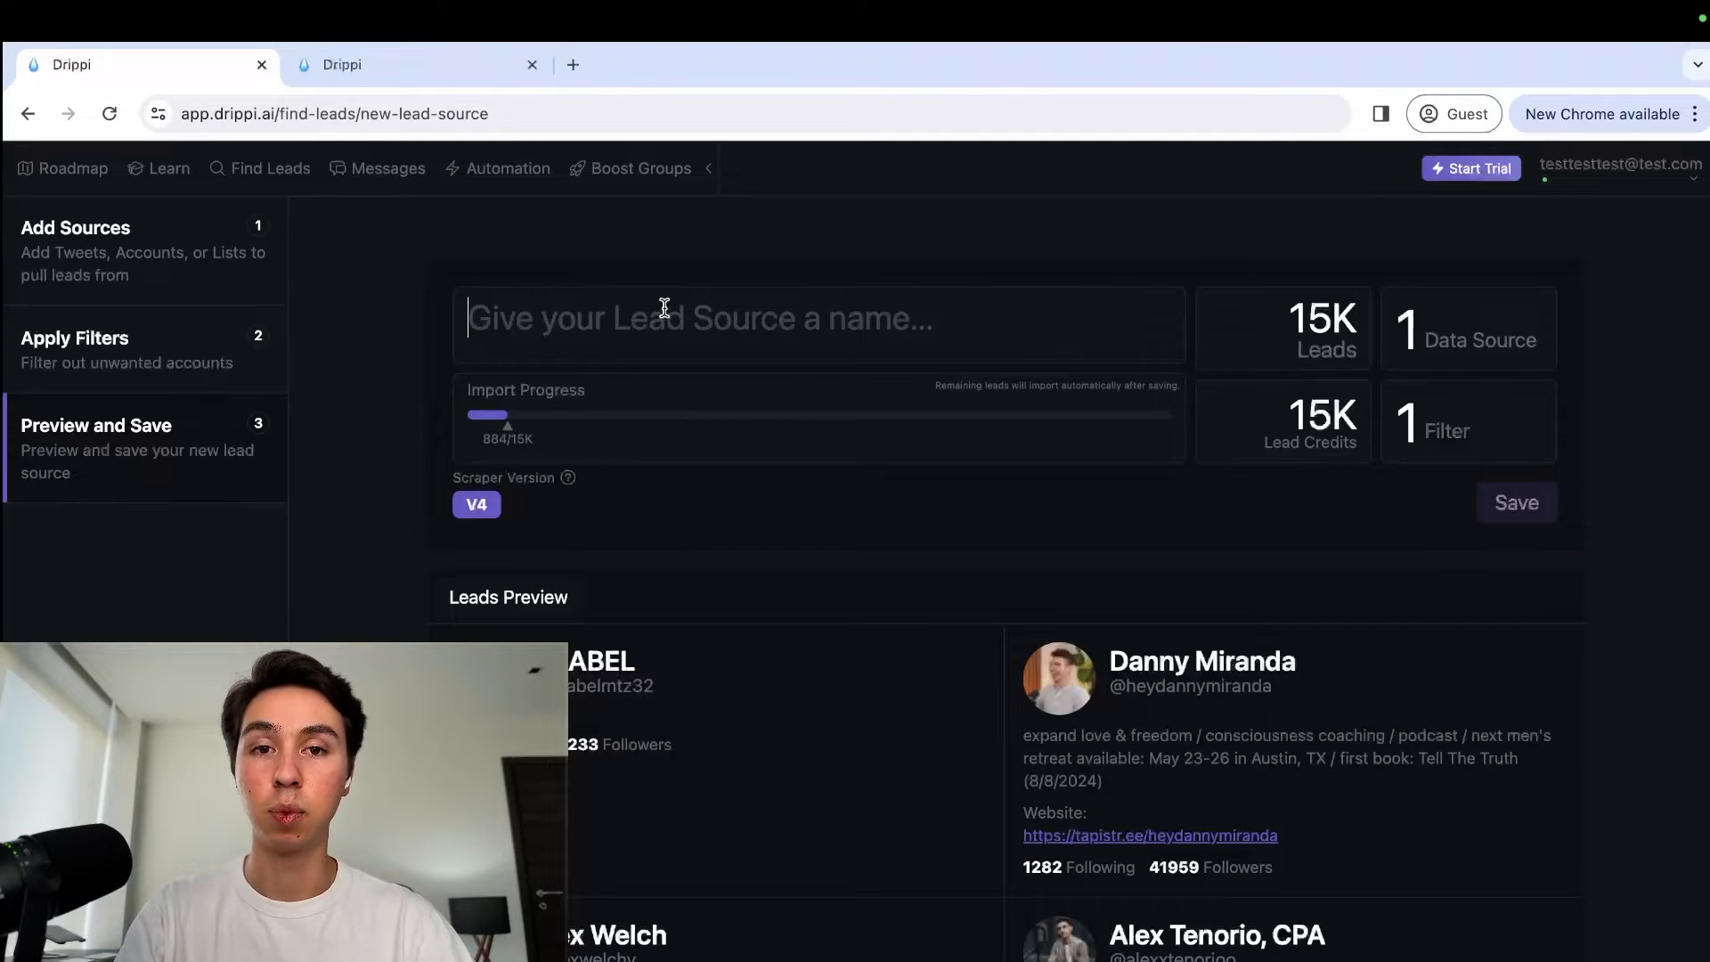
pyautogui.write('ACCOUNT')
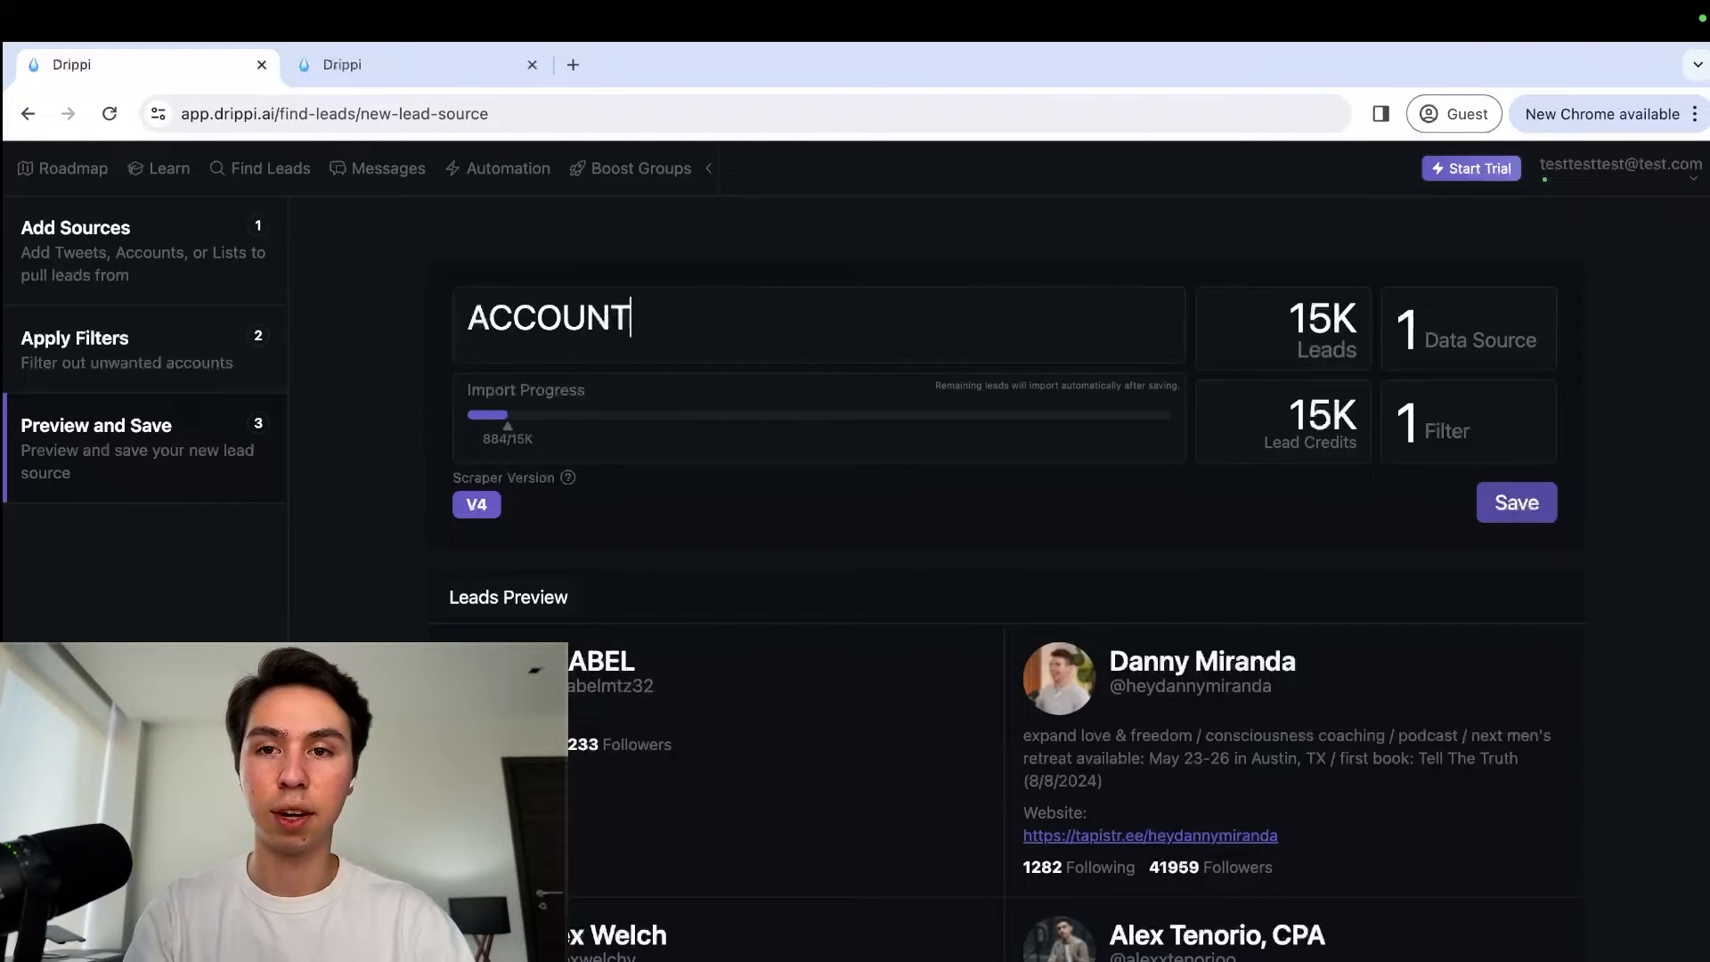
pyautogui.write(' <> DATE')
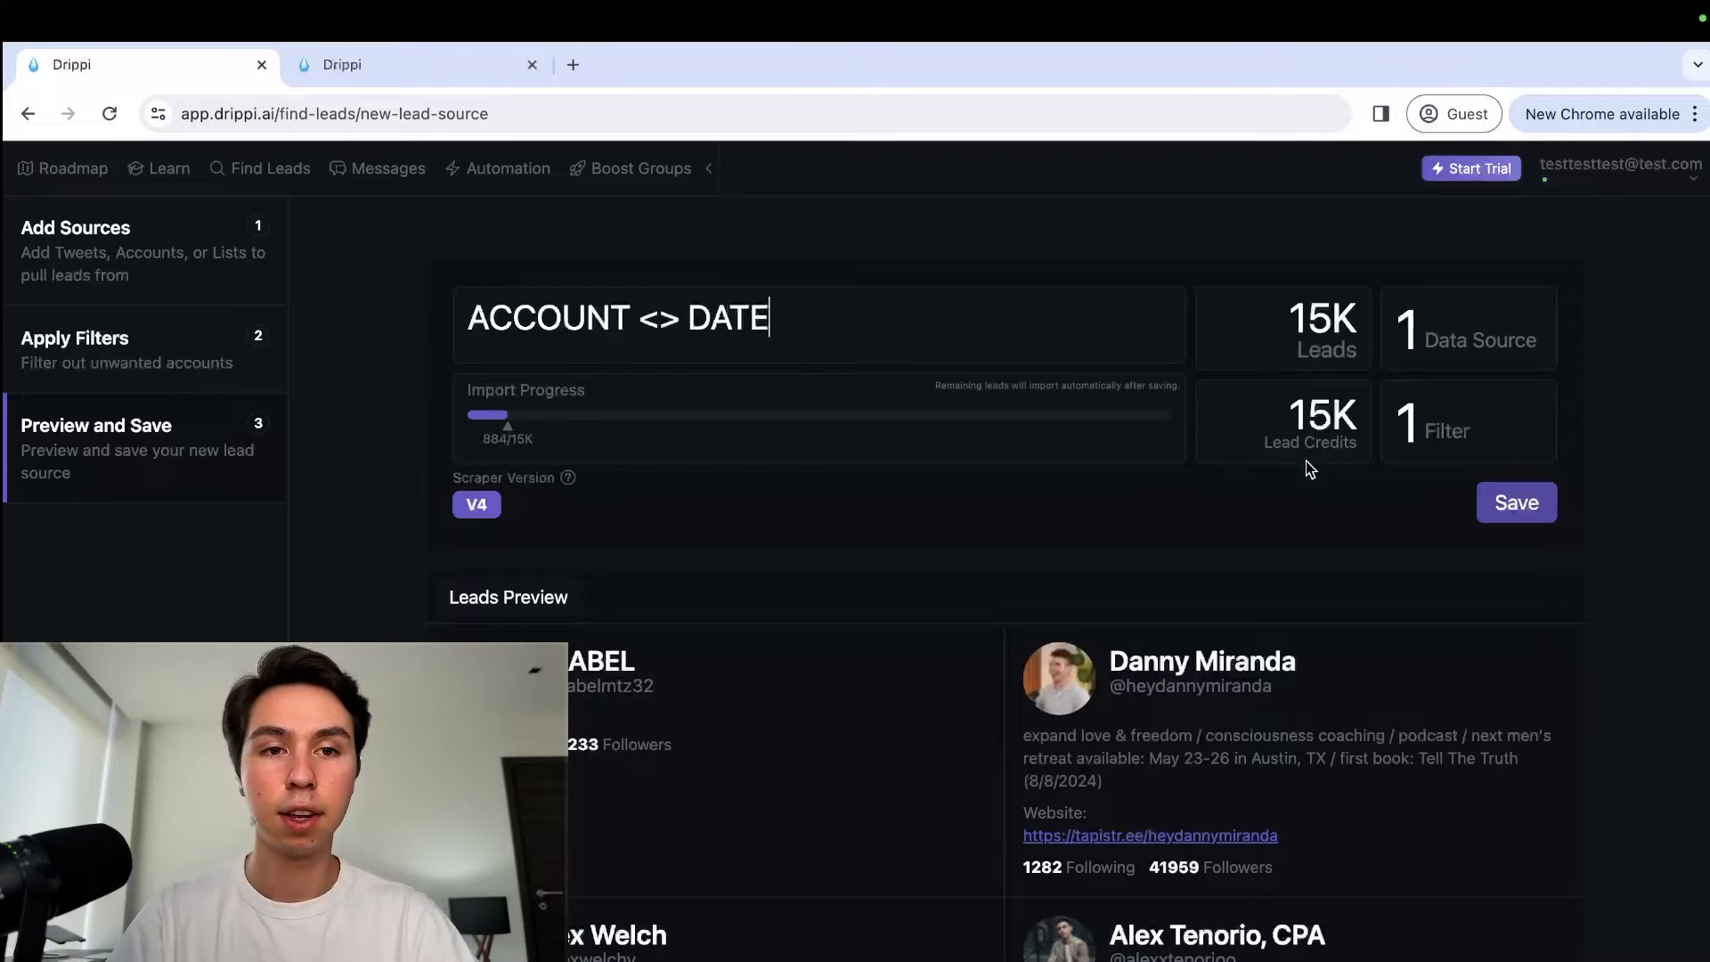
pyautogui.click(1519, 504)
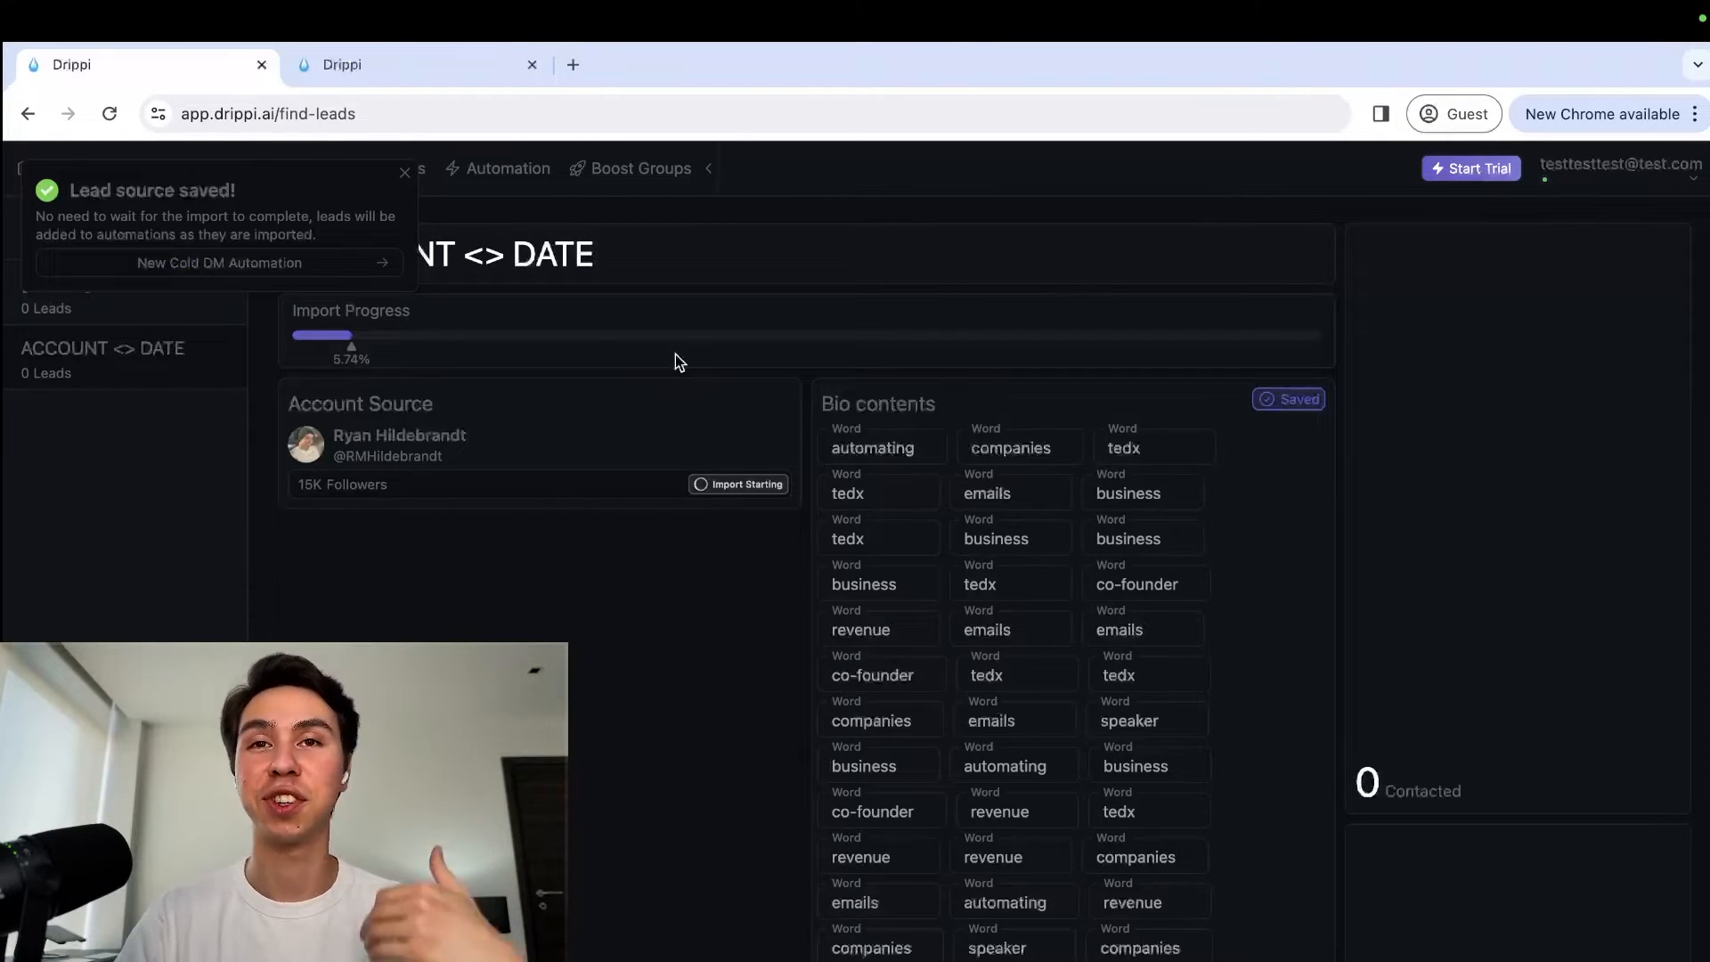
# Step: Create a new cold DM automation from the Automation section
pyautogui.click(363, 265)
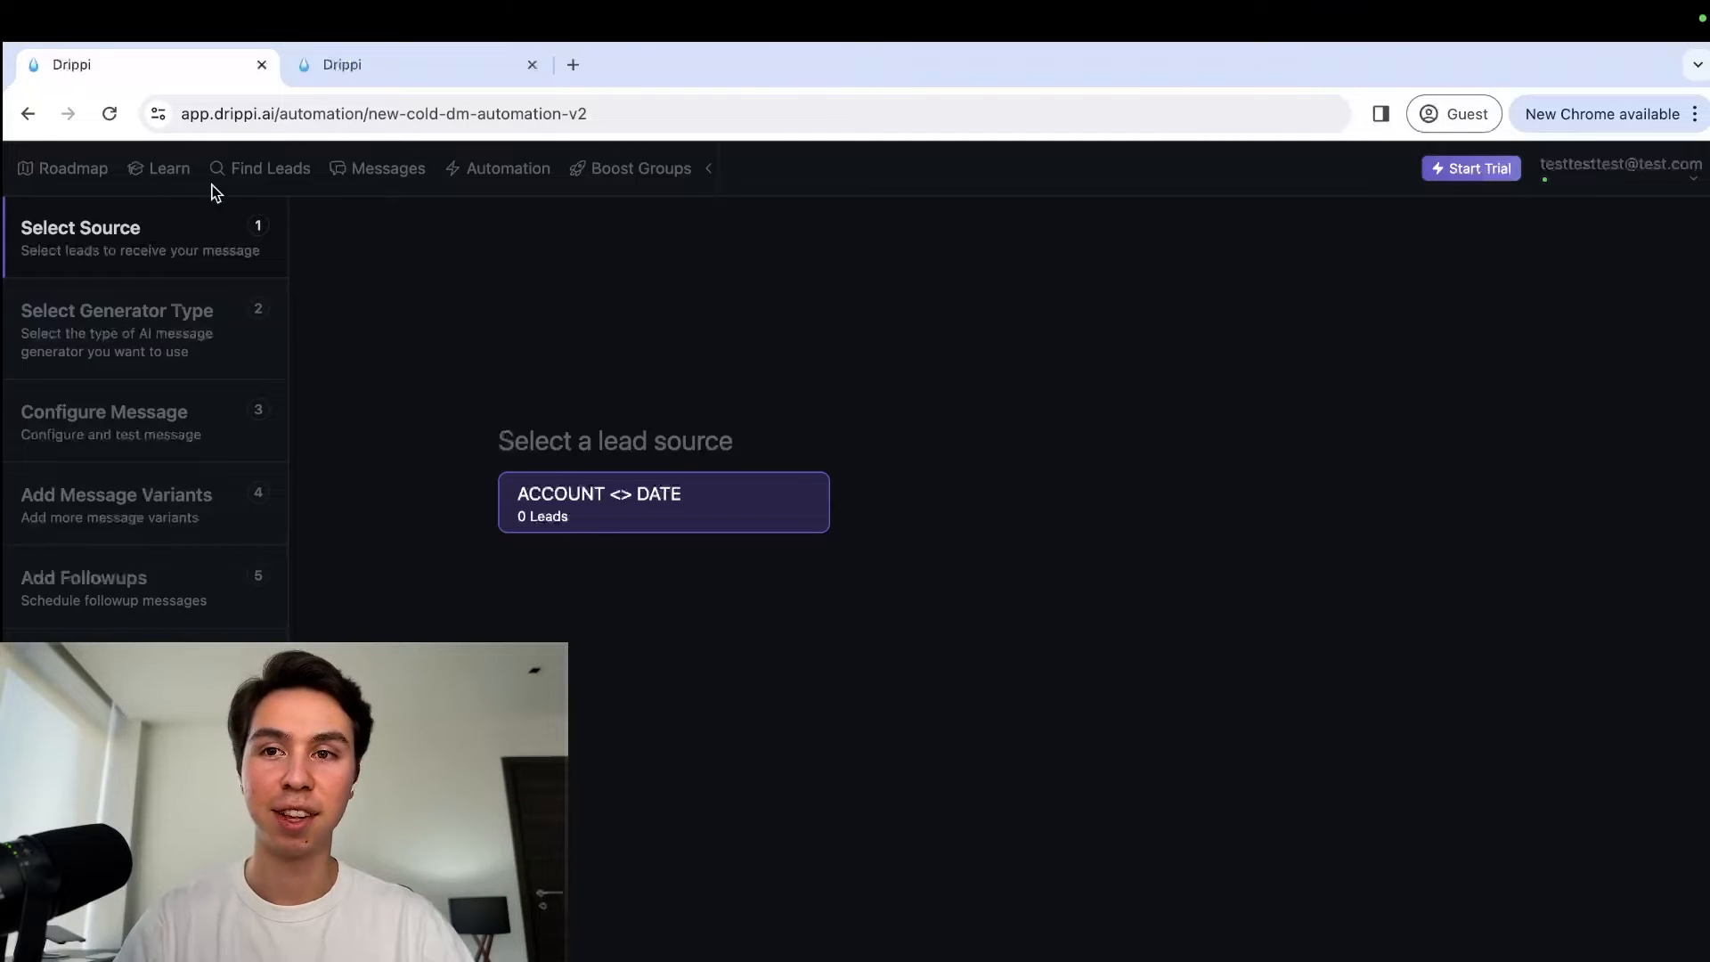
pyautogui.click(470, 171)
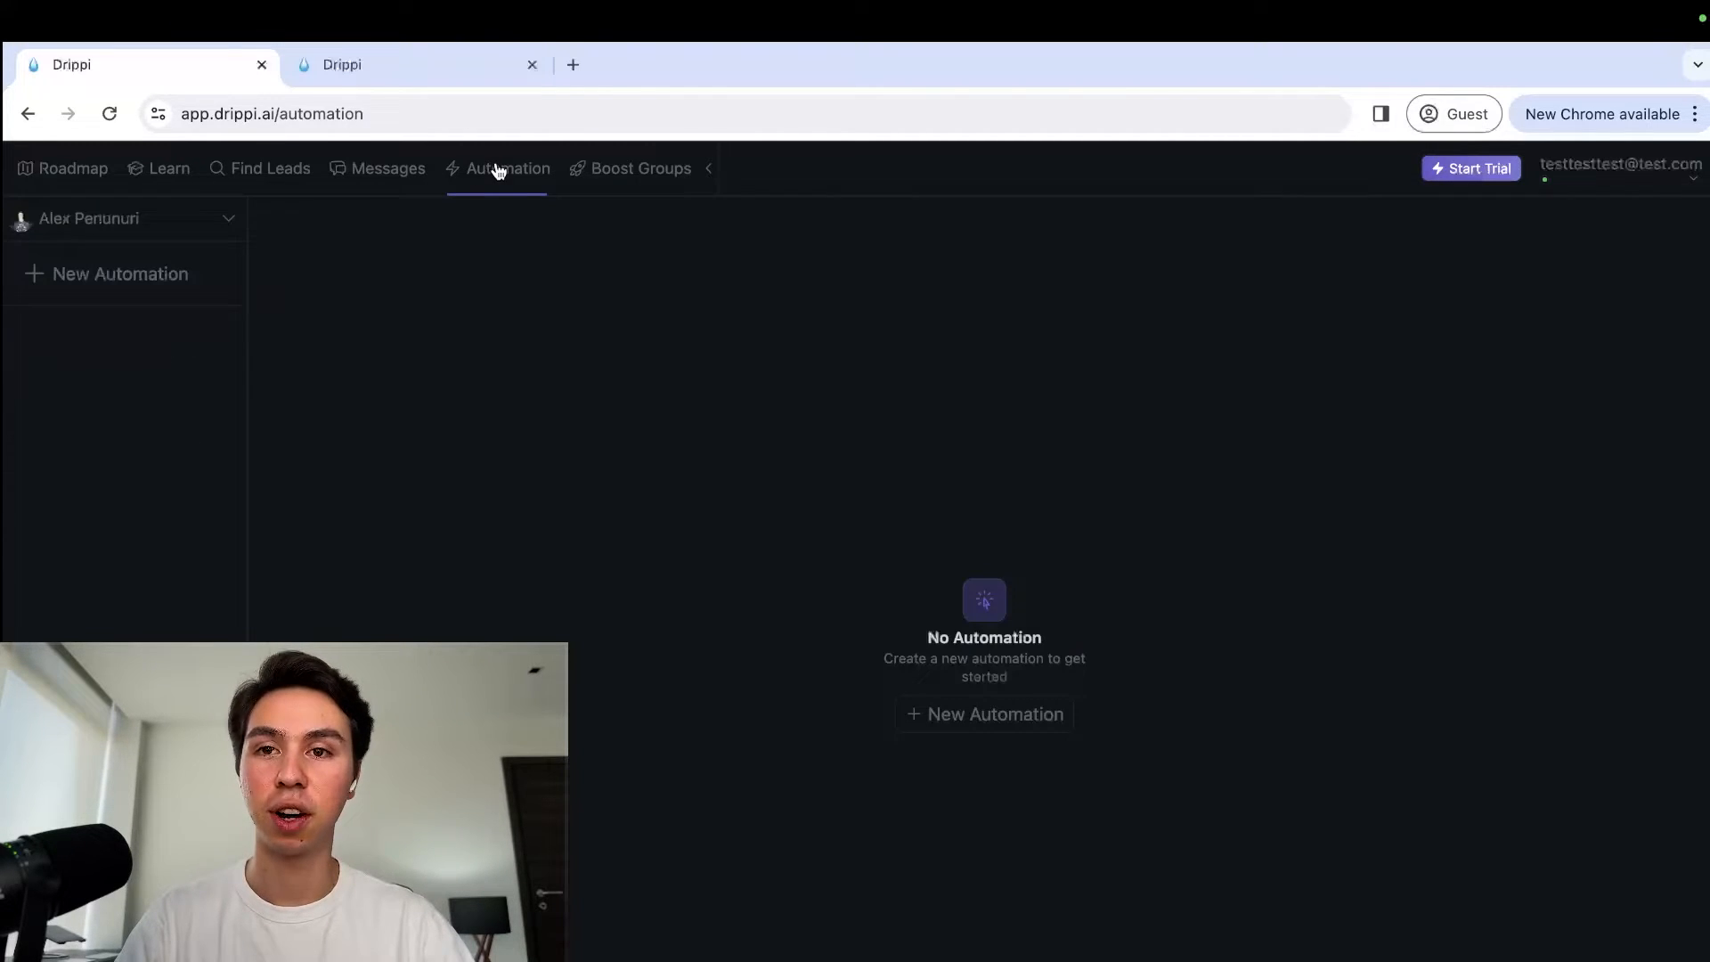
pyautogui.click(92, 271)
pyautogui.click(768, 766)
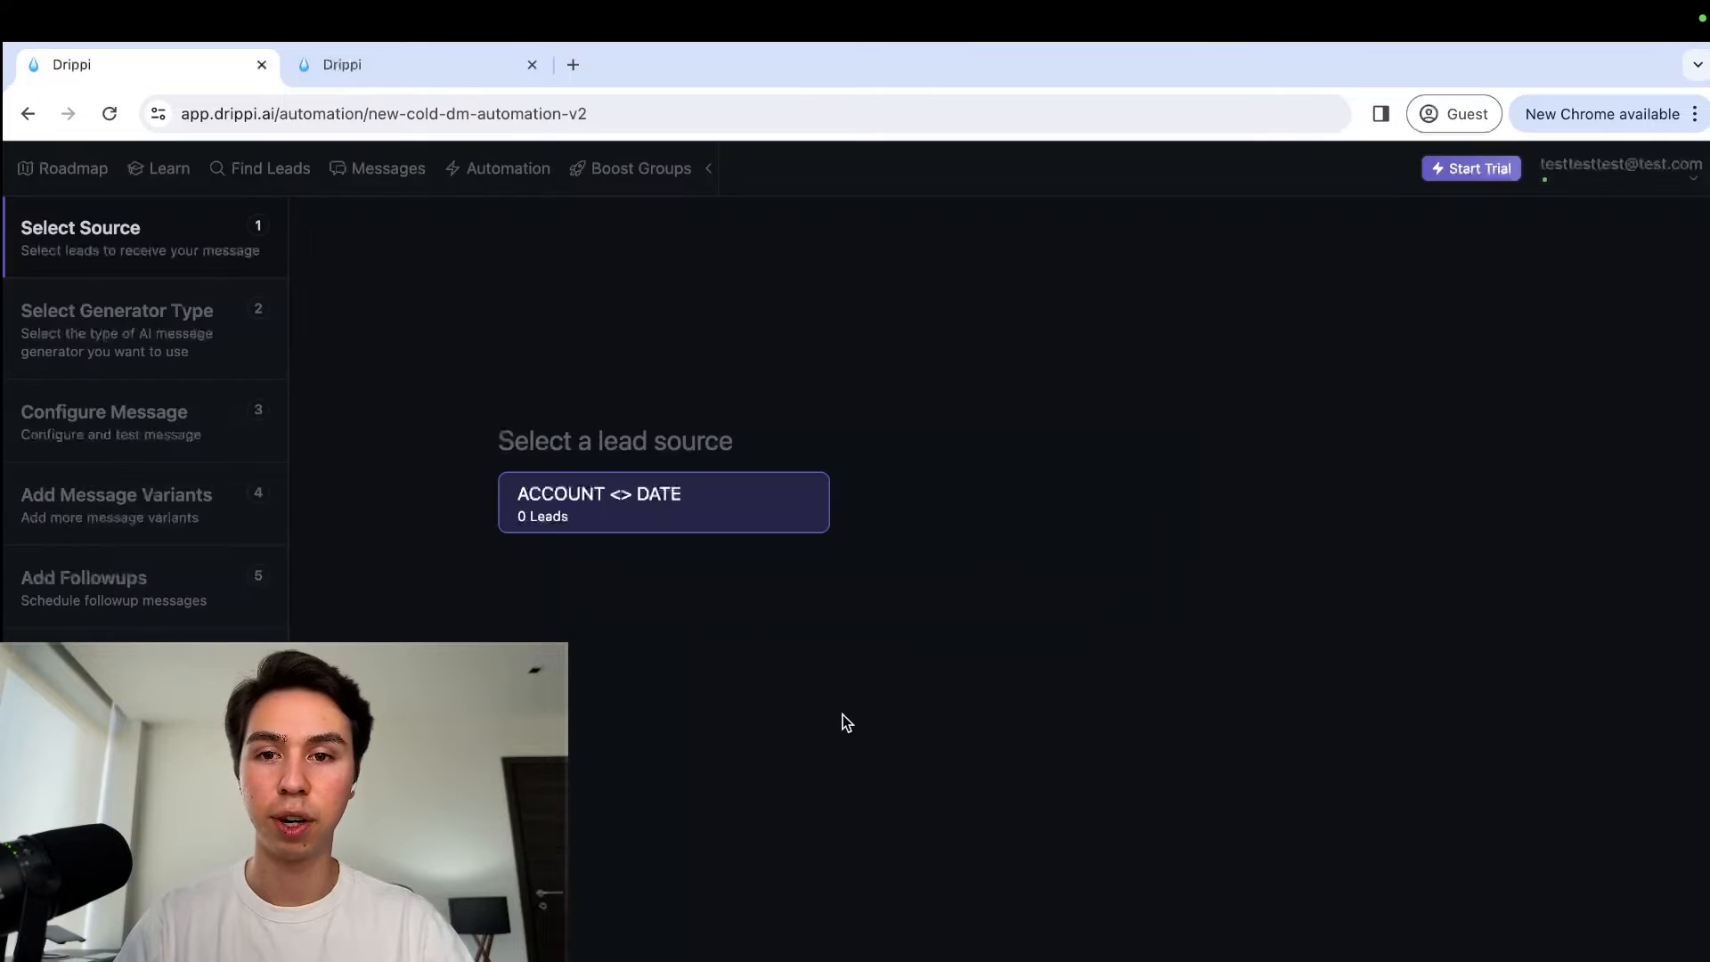
# Step: Keep ACCOUNT <> DATE as the lead source and choose Script Personalizer as the AI message generator type
pyautogui.click(150, 335)
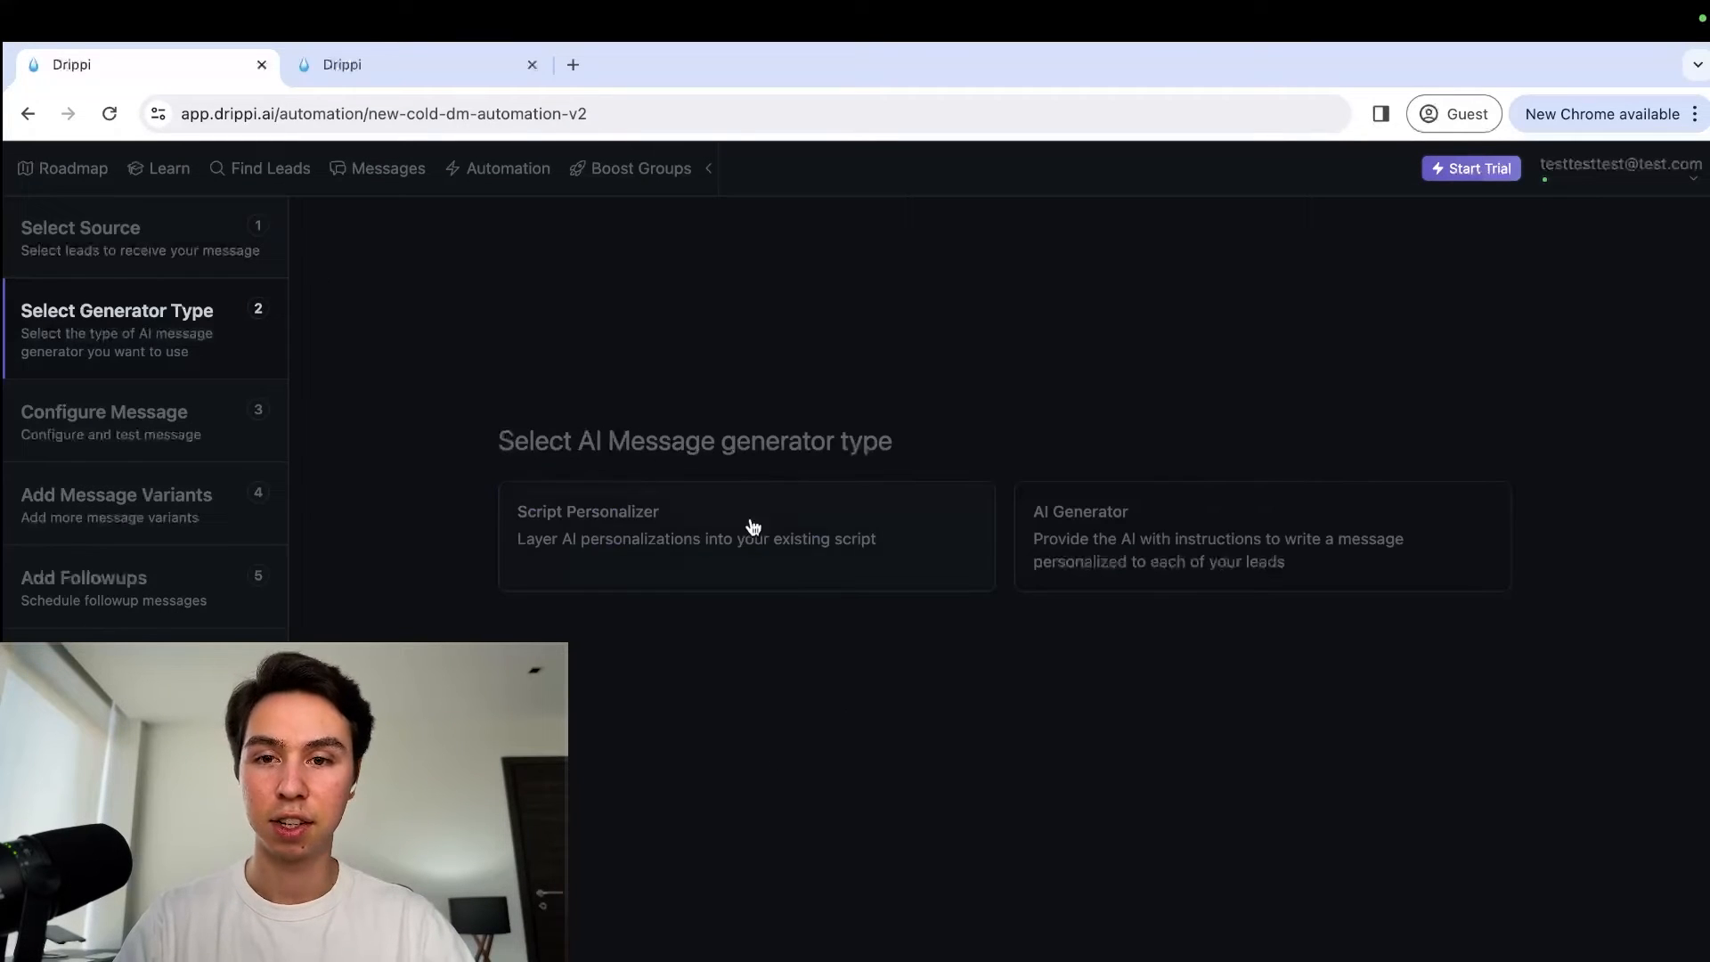
pyautogui.click(198, 236)
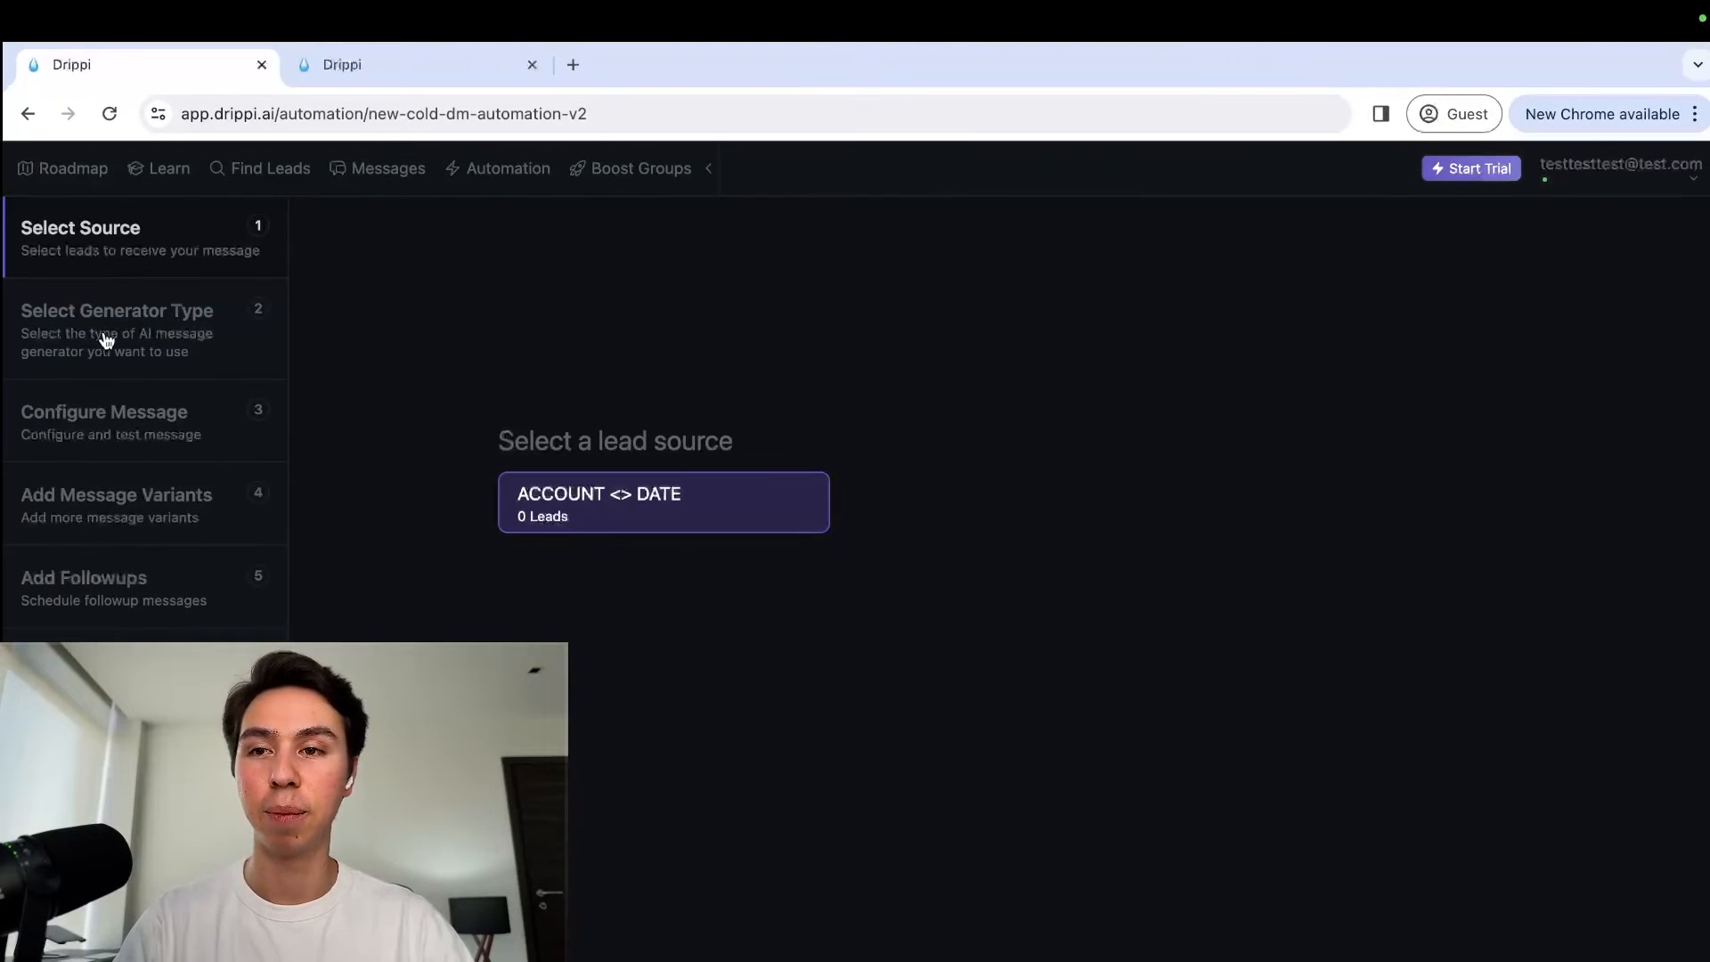
pyautogui.click(105, 339)
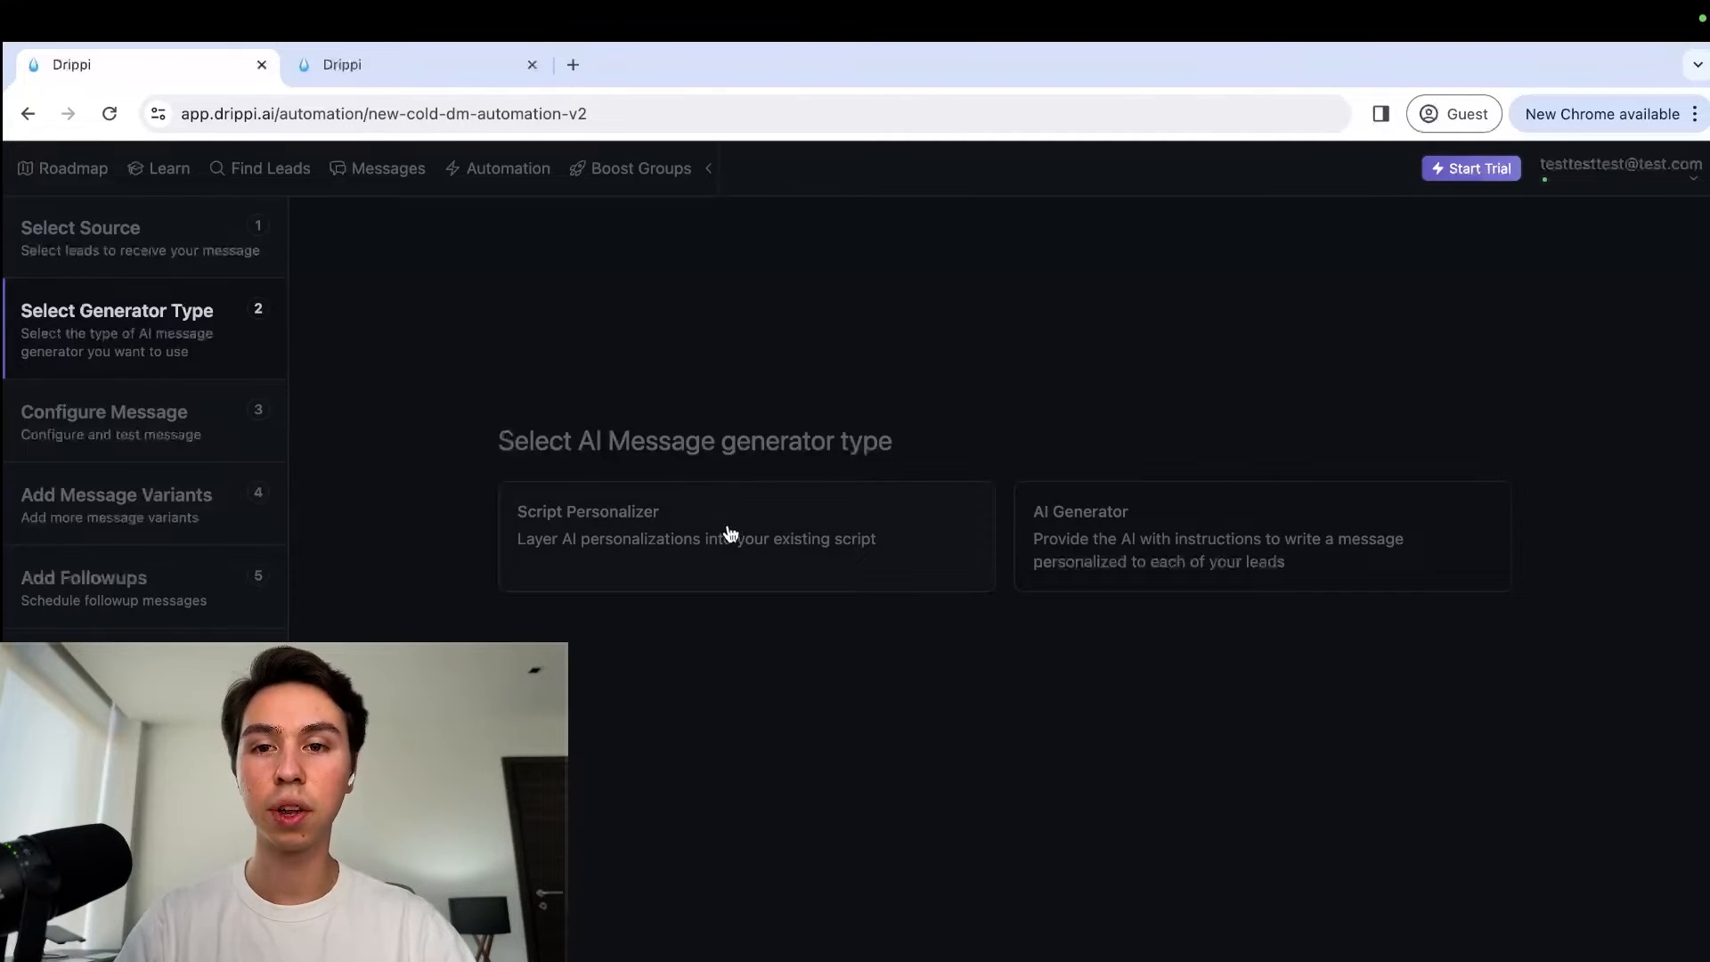
pyautogui.click(726, 531)
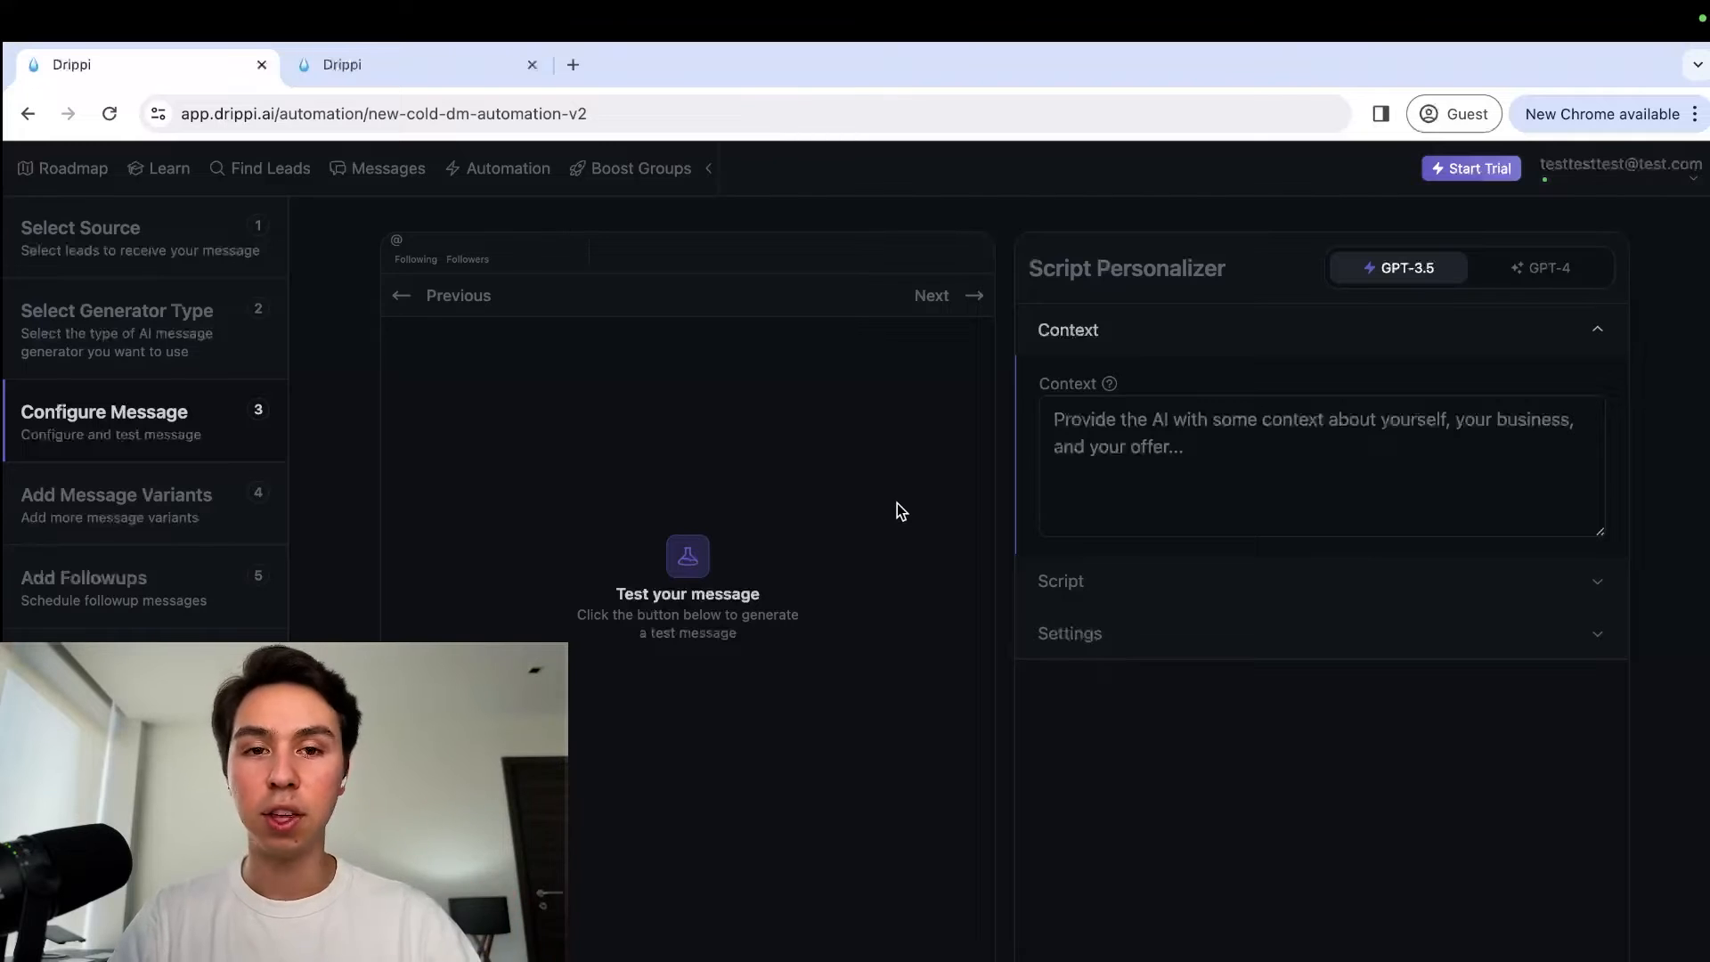
# Step: Enter the AI context "Helping business owners add twitter as a lead generation source through mass scale DMs"
pyautogui.click(1204, 588)
pyautogui.click(1130, 340)
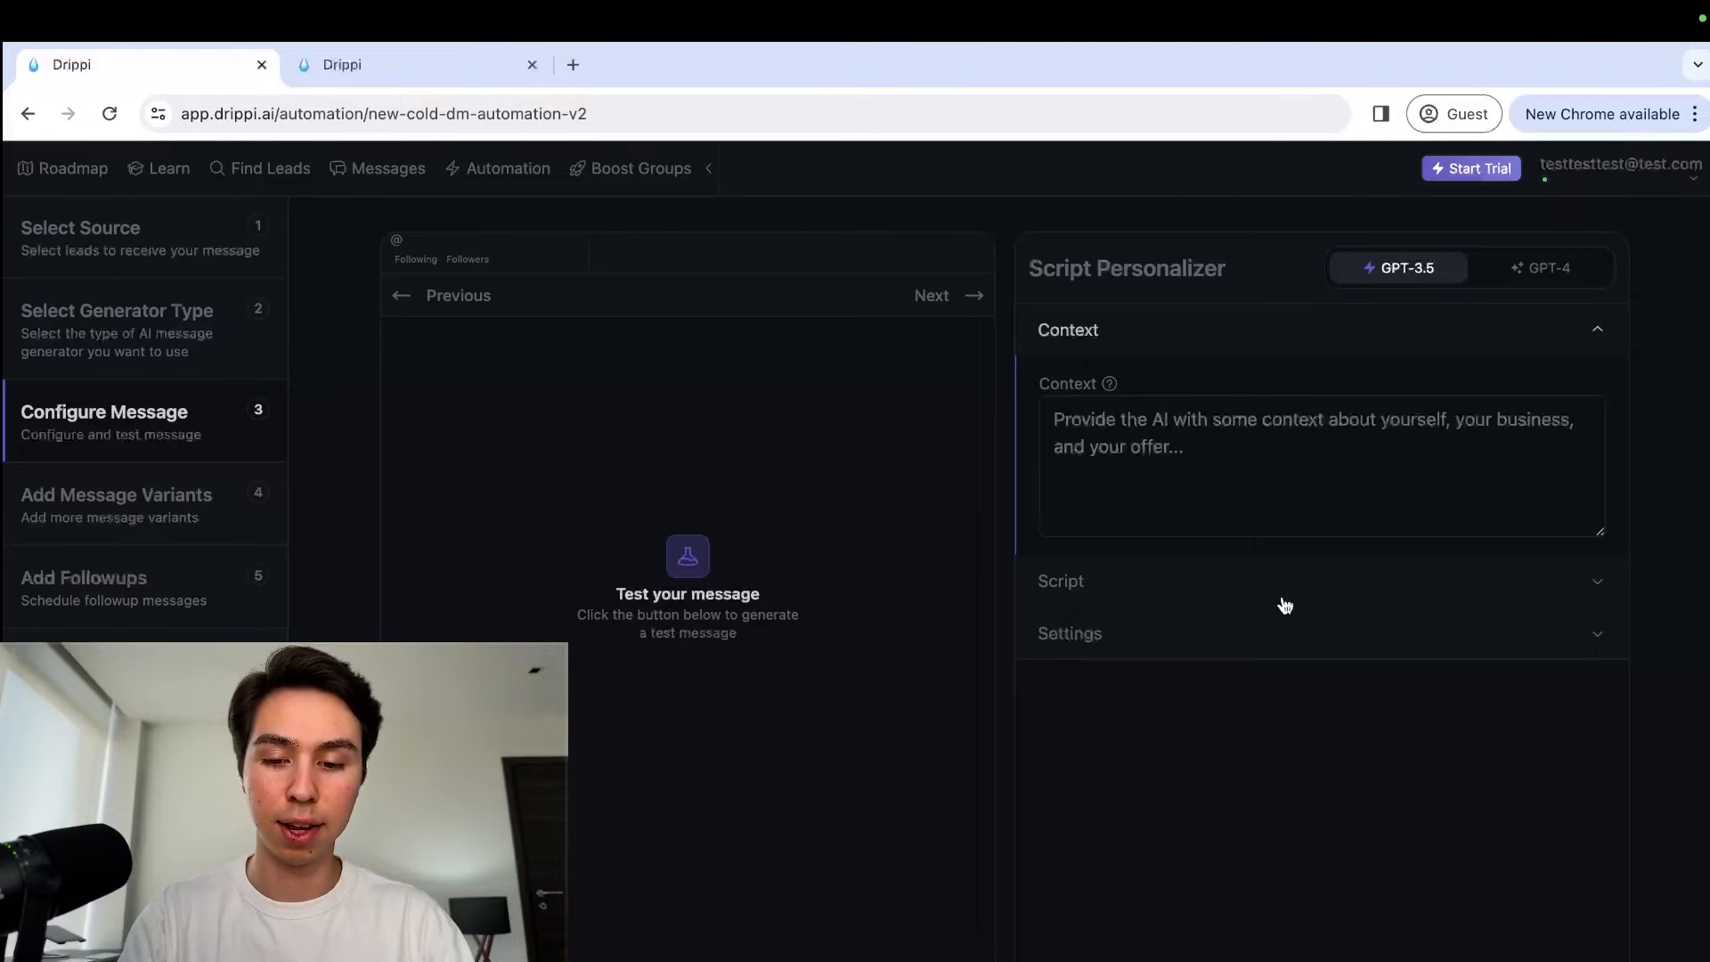
pyautogui.write('Helping business owners')
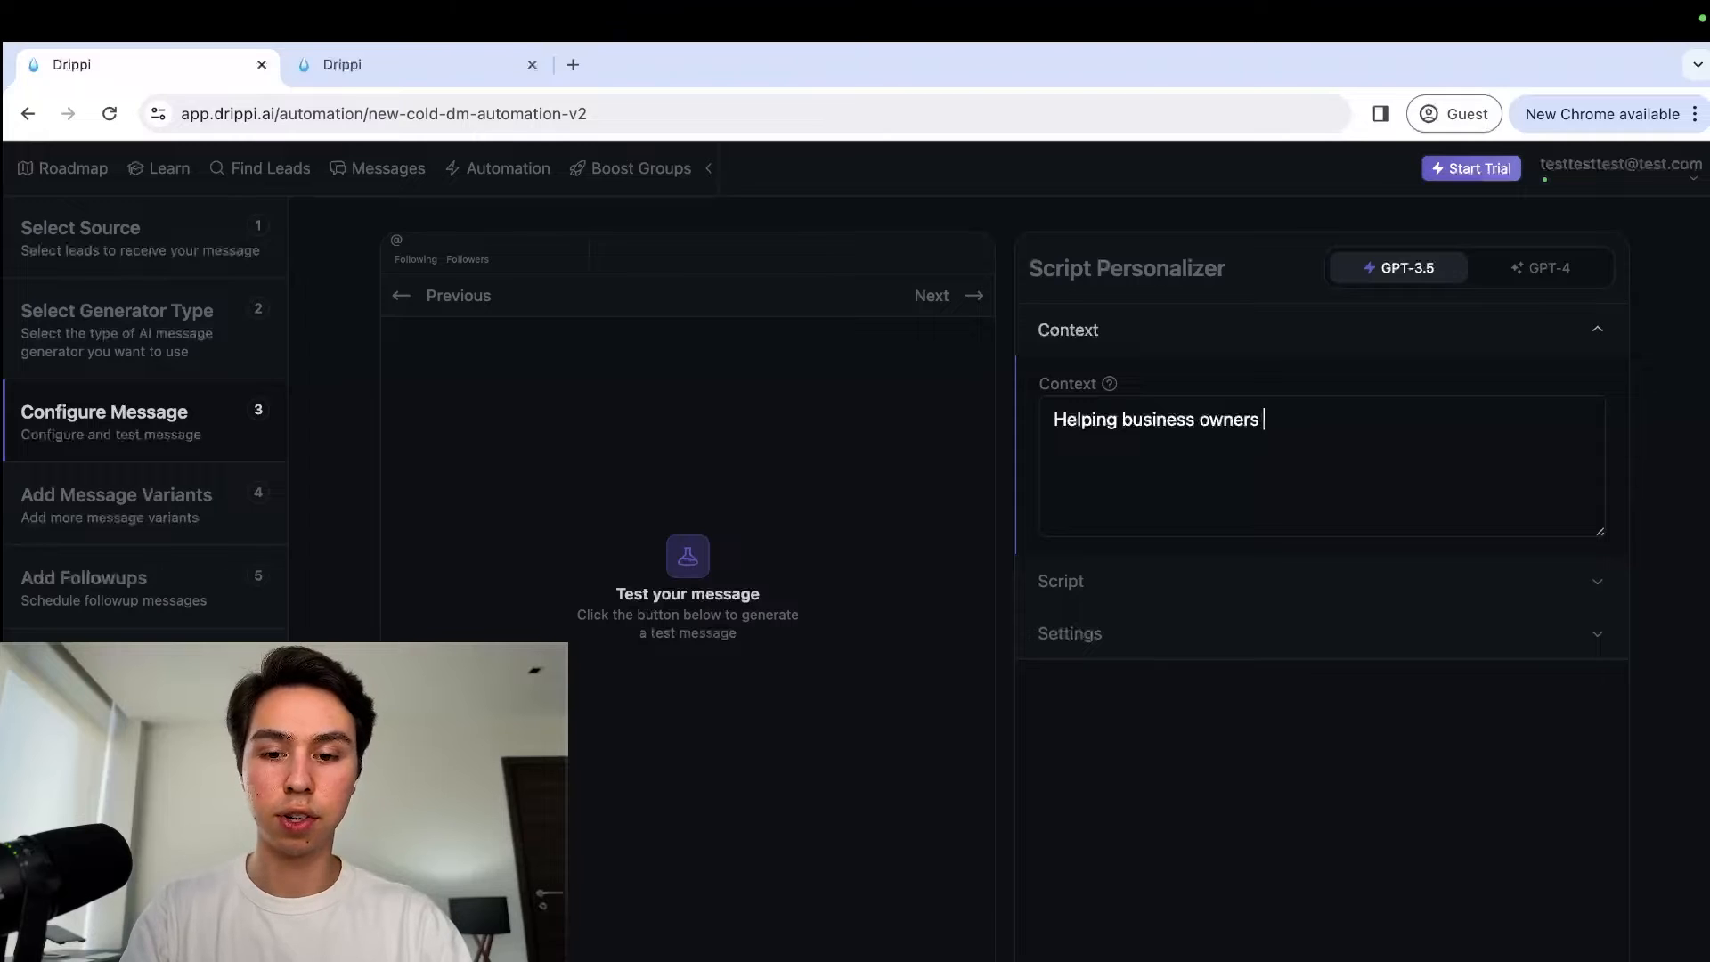
pyautogui.write(' add twitter as a lead generation source through')
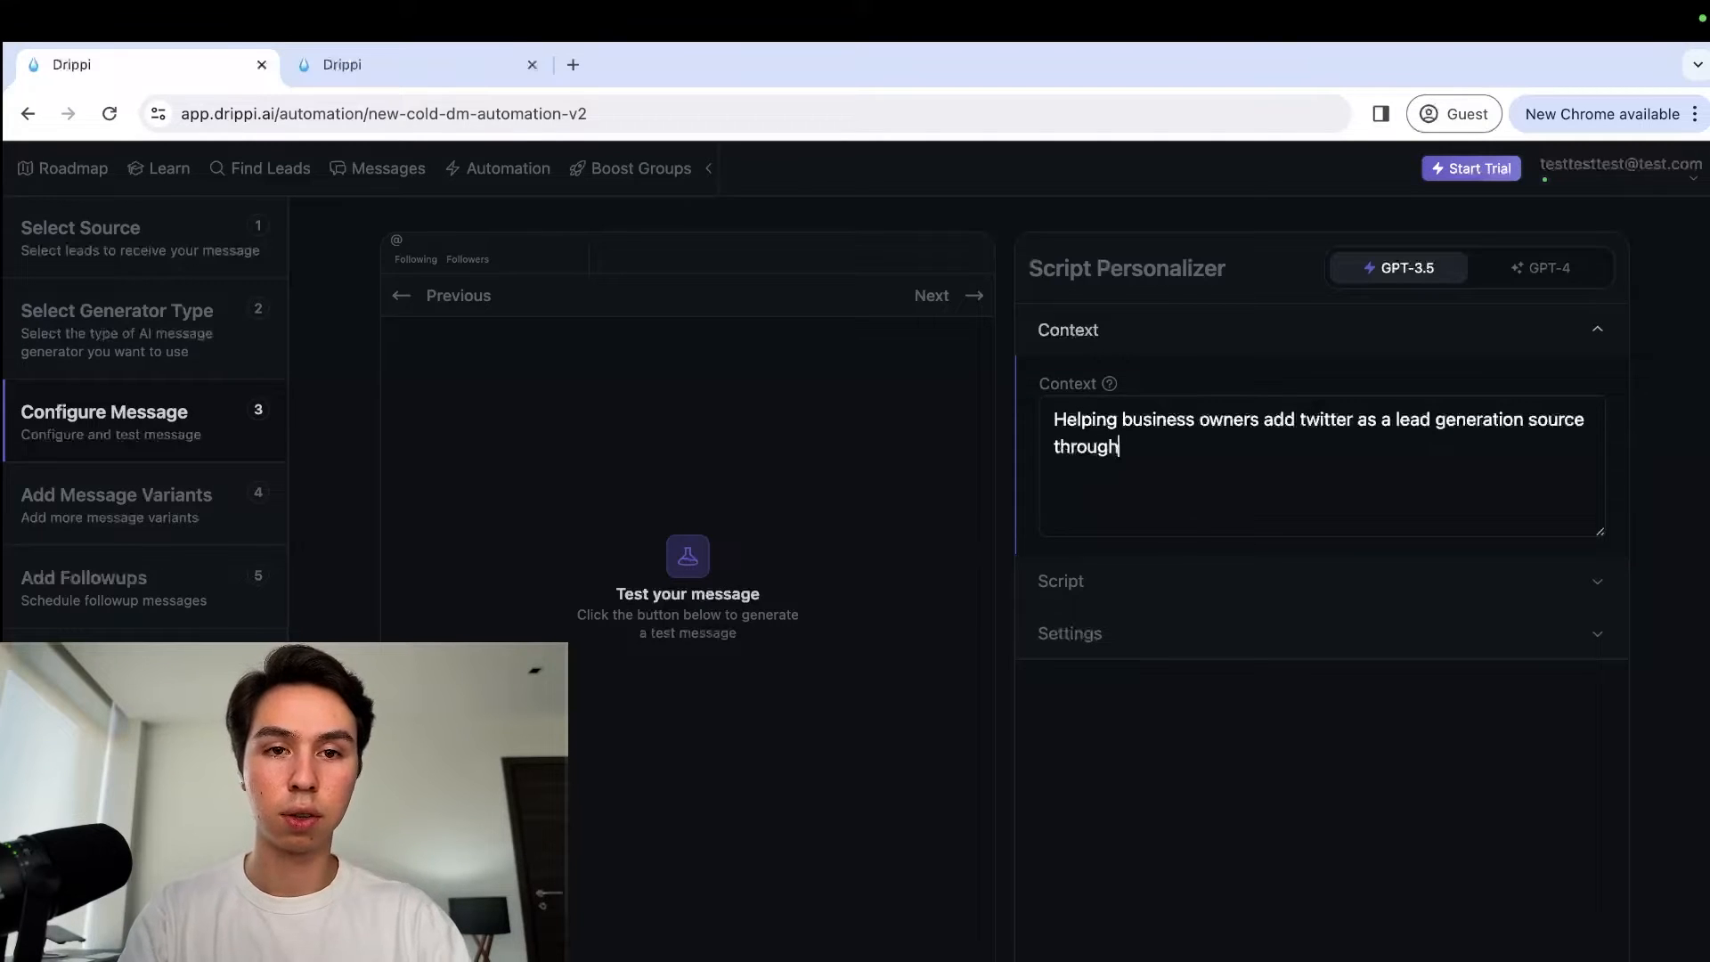
pyautogui.write(' D')
pyautogui.press('BackSpace')
pyautogui.write('mass')
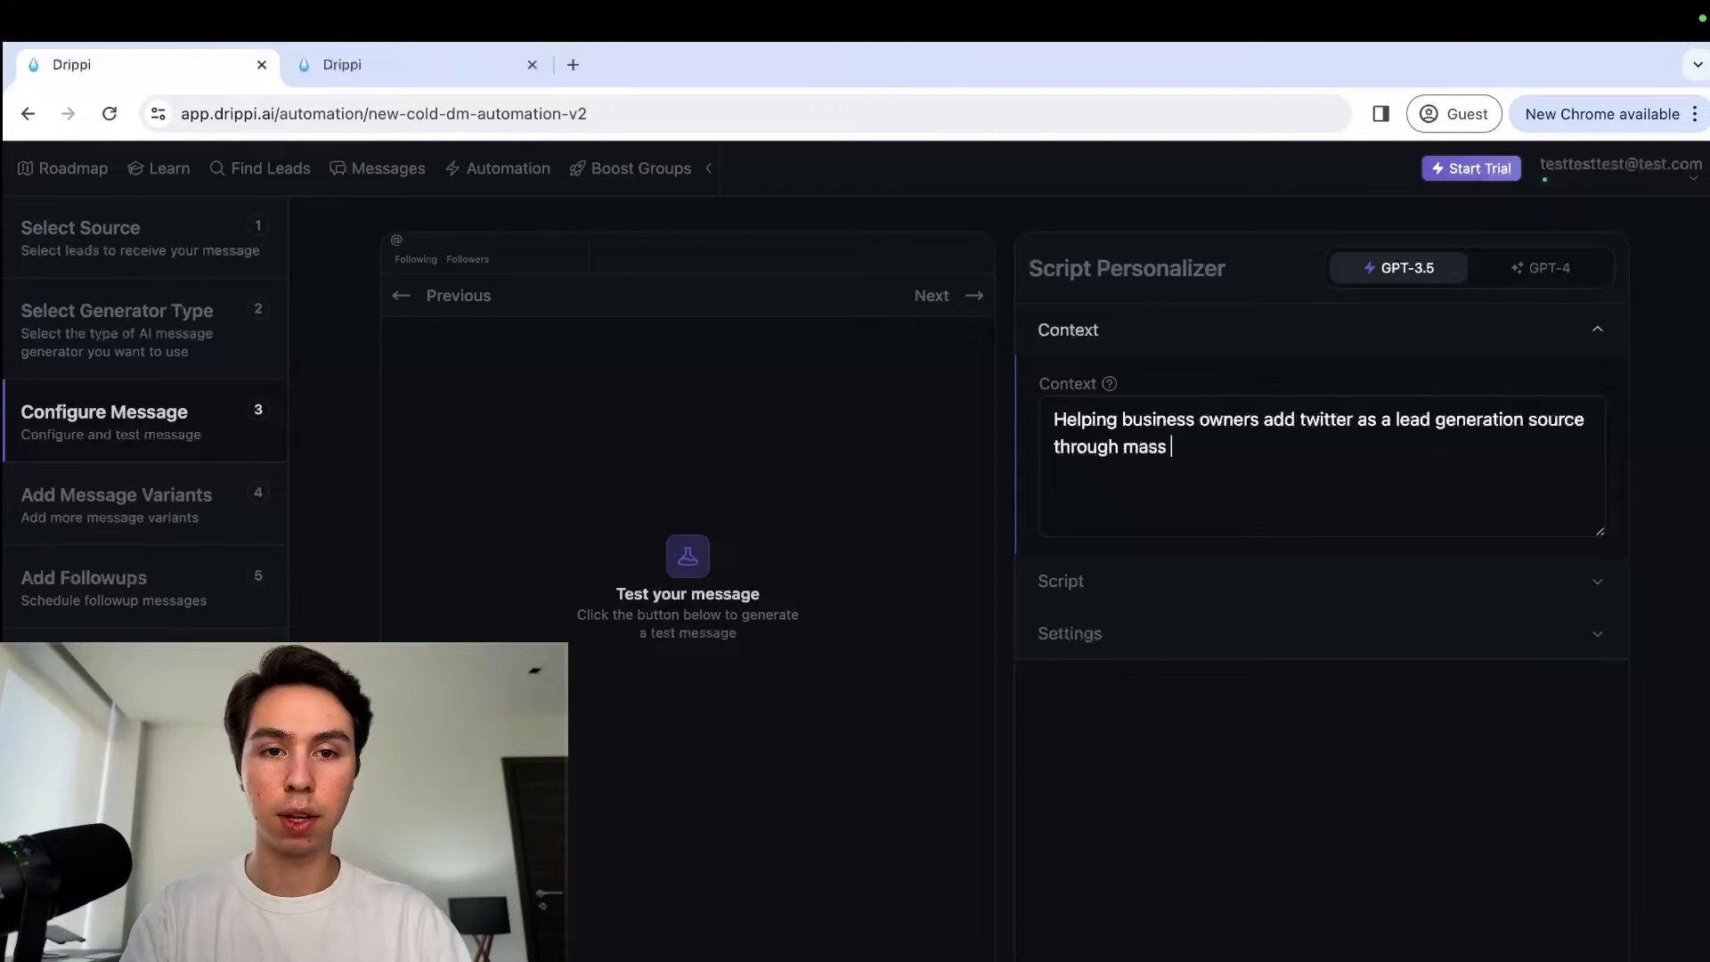
pyautogui.write(' scale DMs')
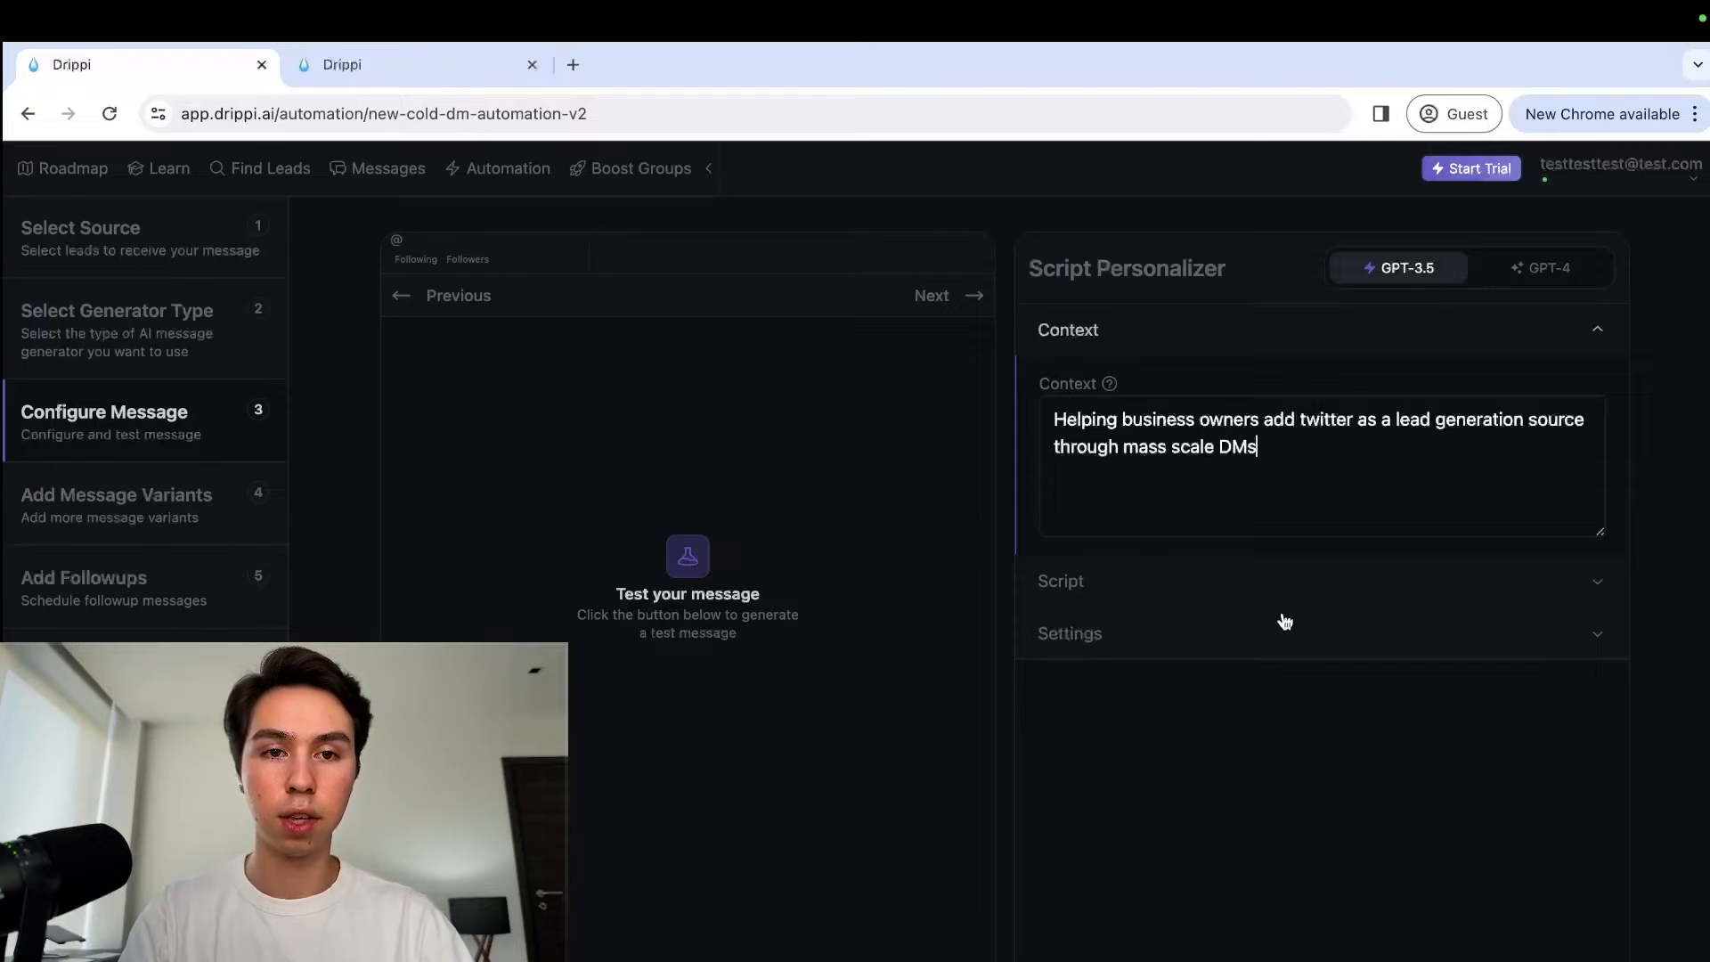
# Step: Expand the Script section and enter the variation placeholder "{{opt1|opt2|option3}}" as the script text
pyautogui.click(1169, 594)
pyautogui.click(1174, 625)
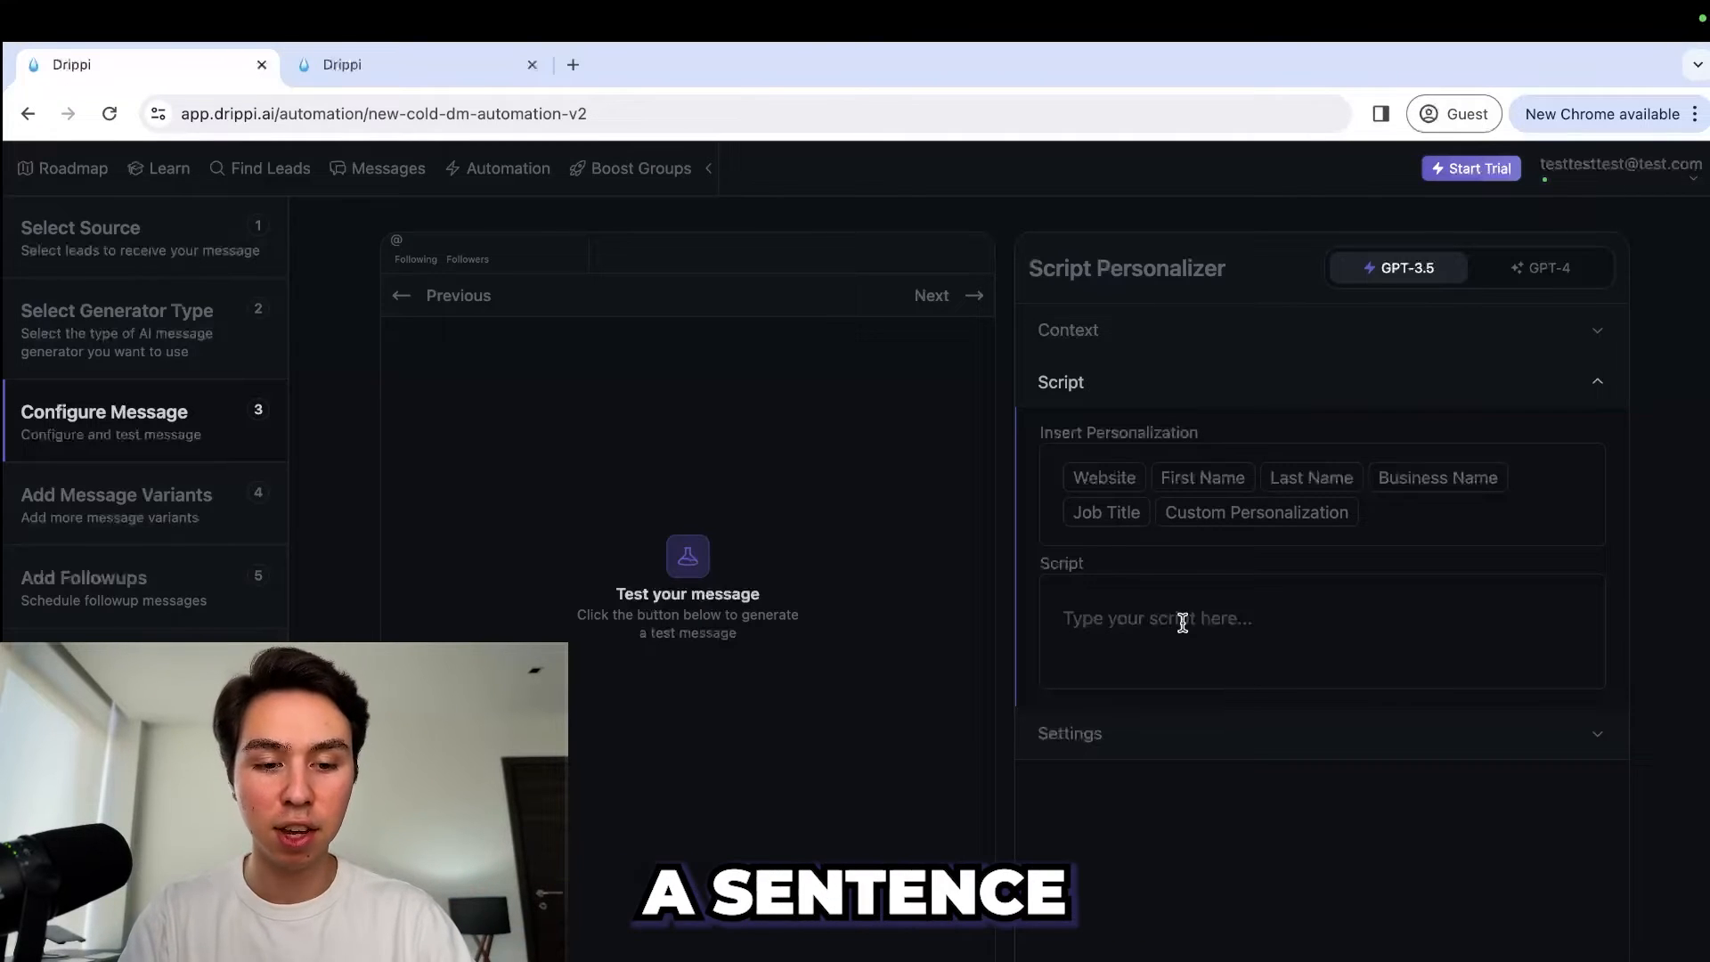
pyautogui.click(1183, 622)
pyautogui.write('{{opt1|opt2|')
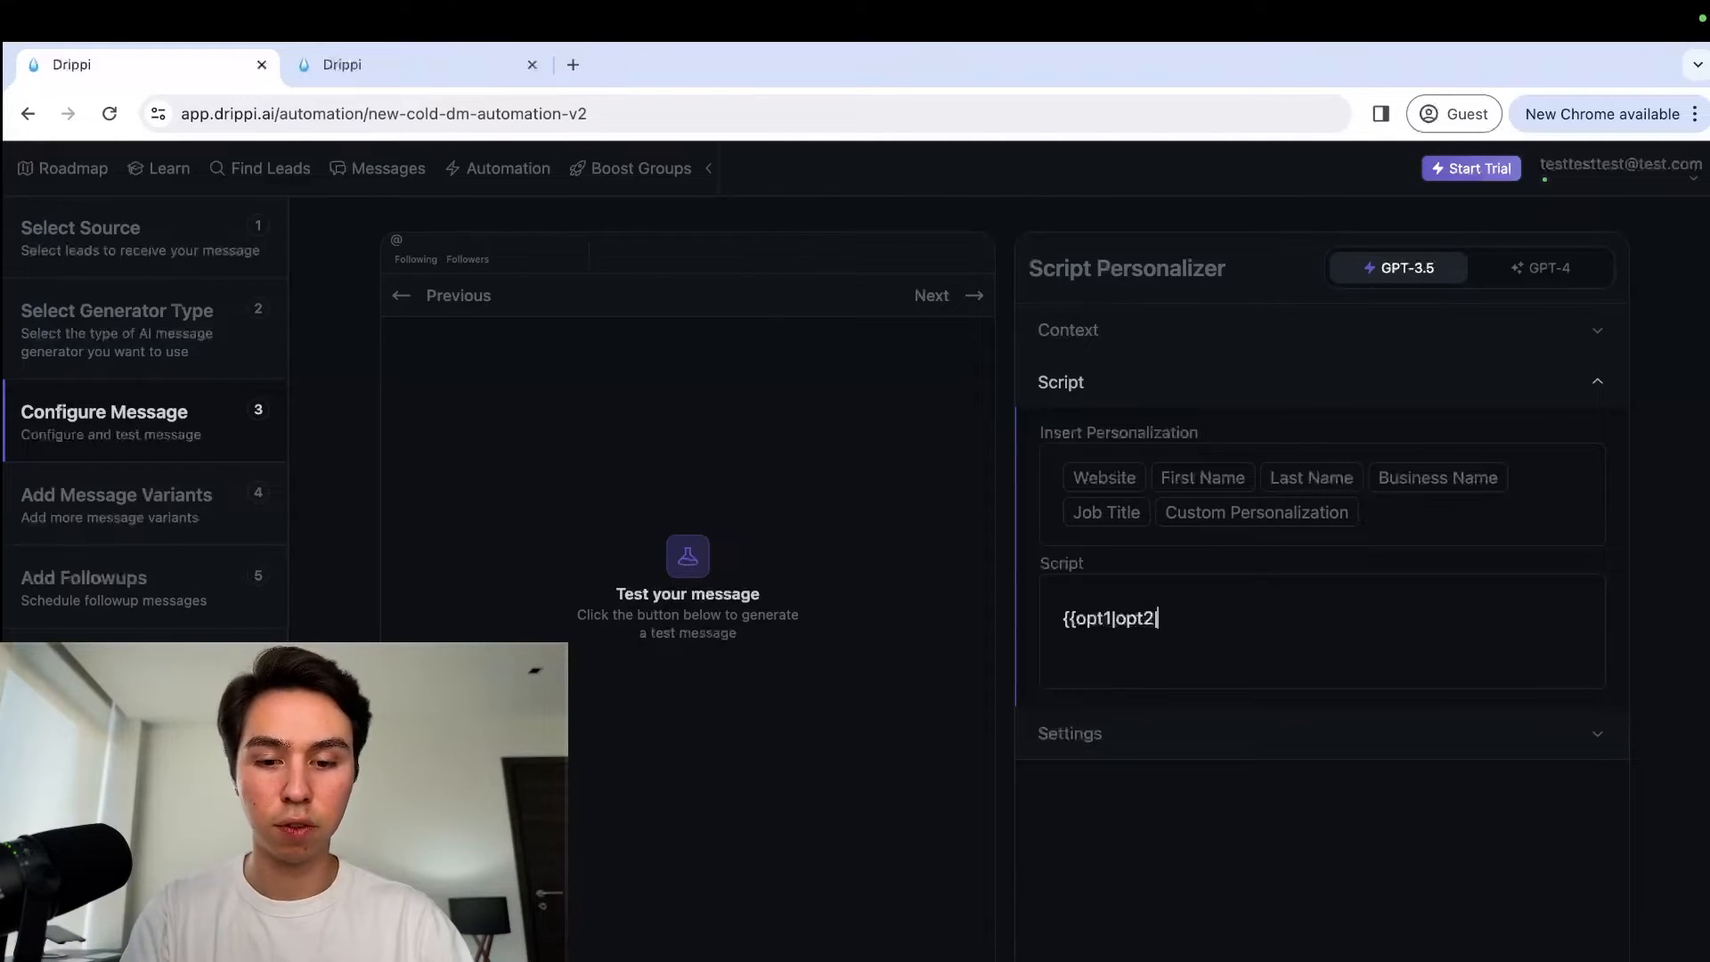
pyautogui.write('ption3')
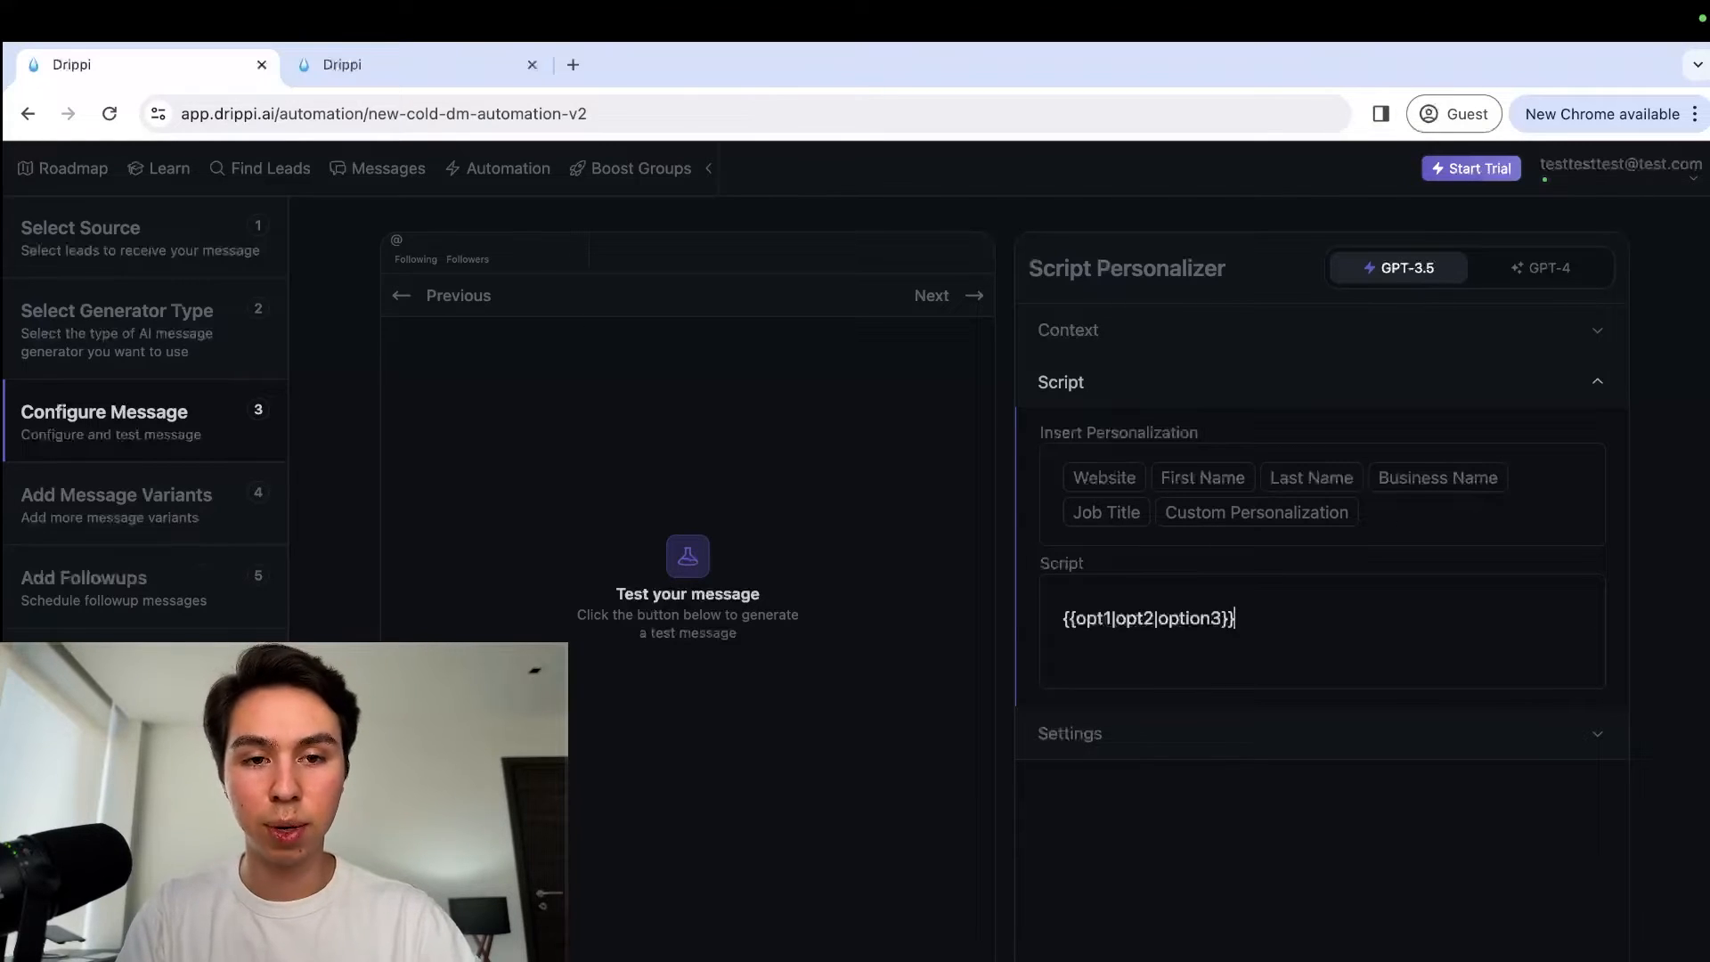
pyautogui.press('super+a')
pyautogui.press('Right')
pyautogui.press('super+a')
pyautogui.press('Left')
pyautogui.hotkey('alt', 'Right')
pyautogui.hotkey('alt', 'shift', 'Left')
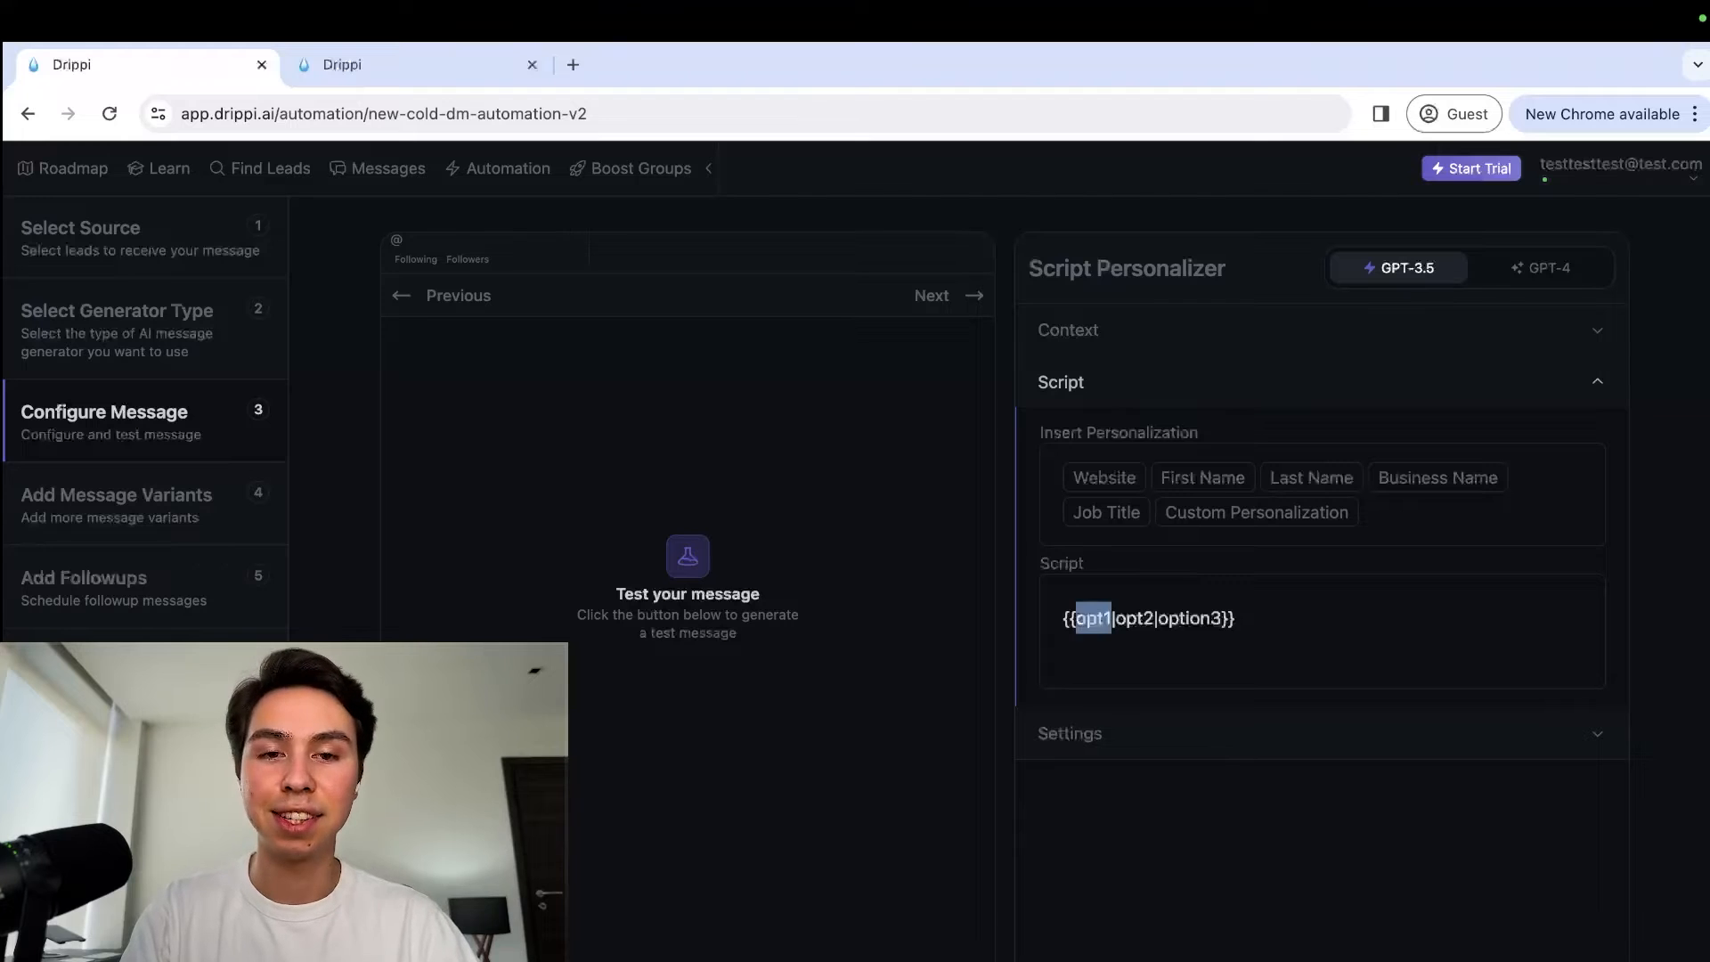
pyautogui.press('super+Left')
pyautogui.press('super+a')
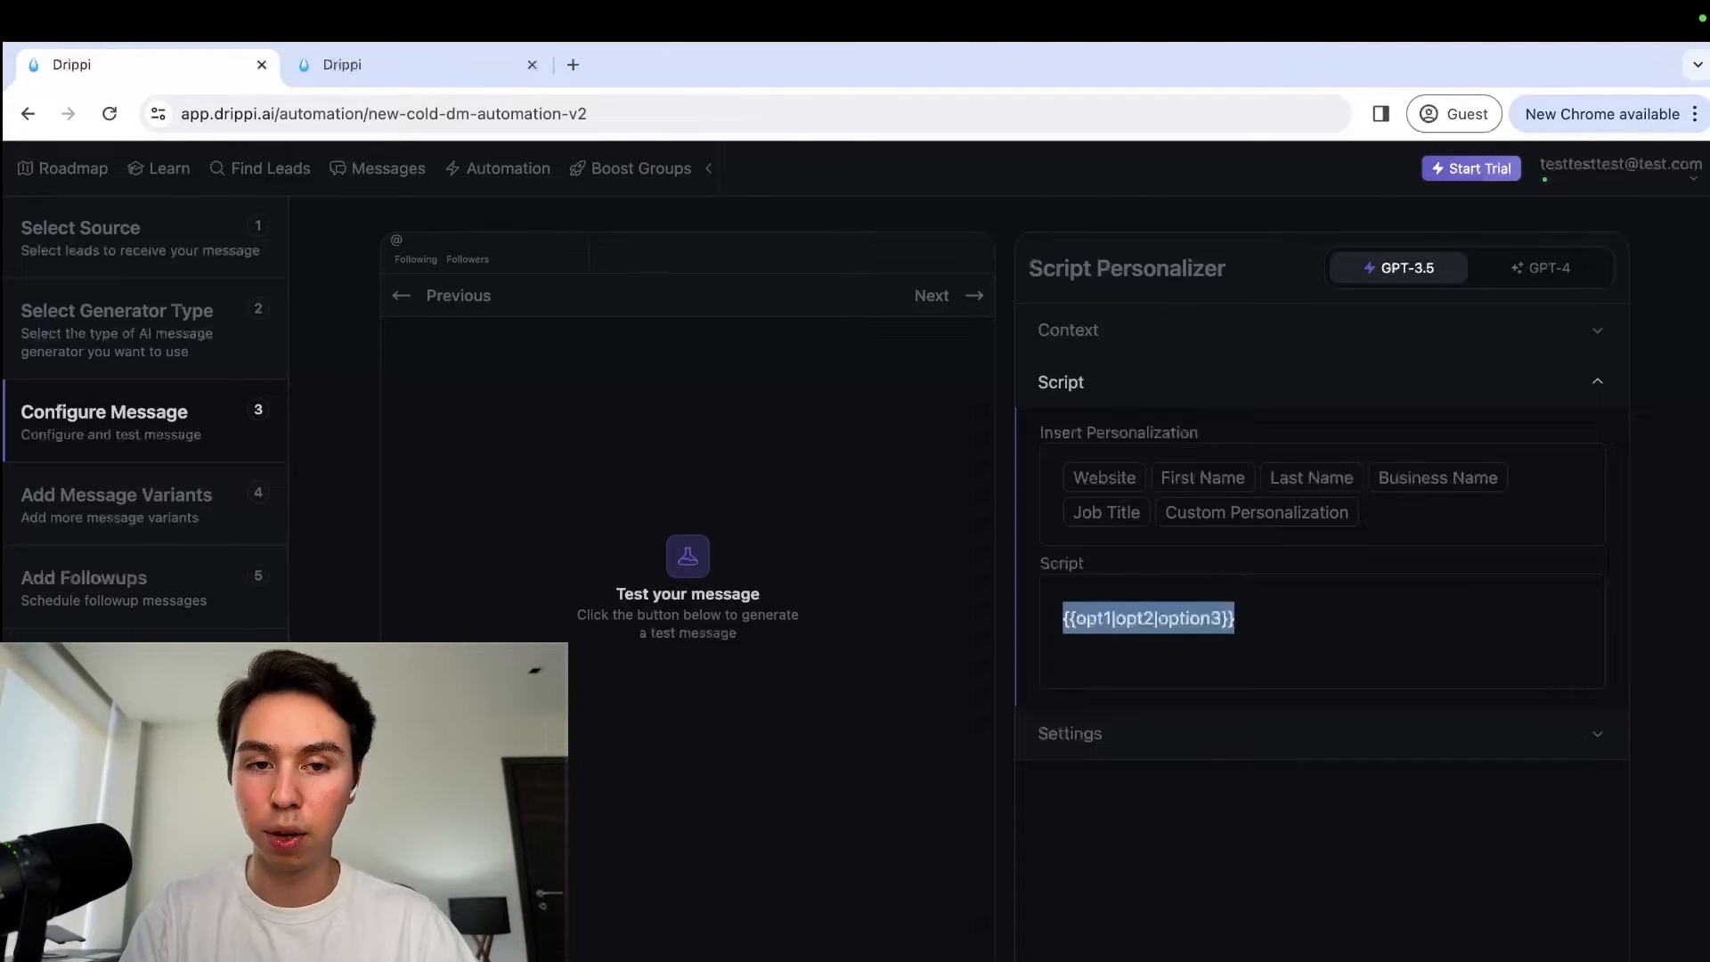
# Step: Insert the First Name personalization after the placeholder and replace the three options with hey, hello and hi
pyautogui.press('Right')
pyautogui.click(1205, 477)
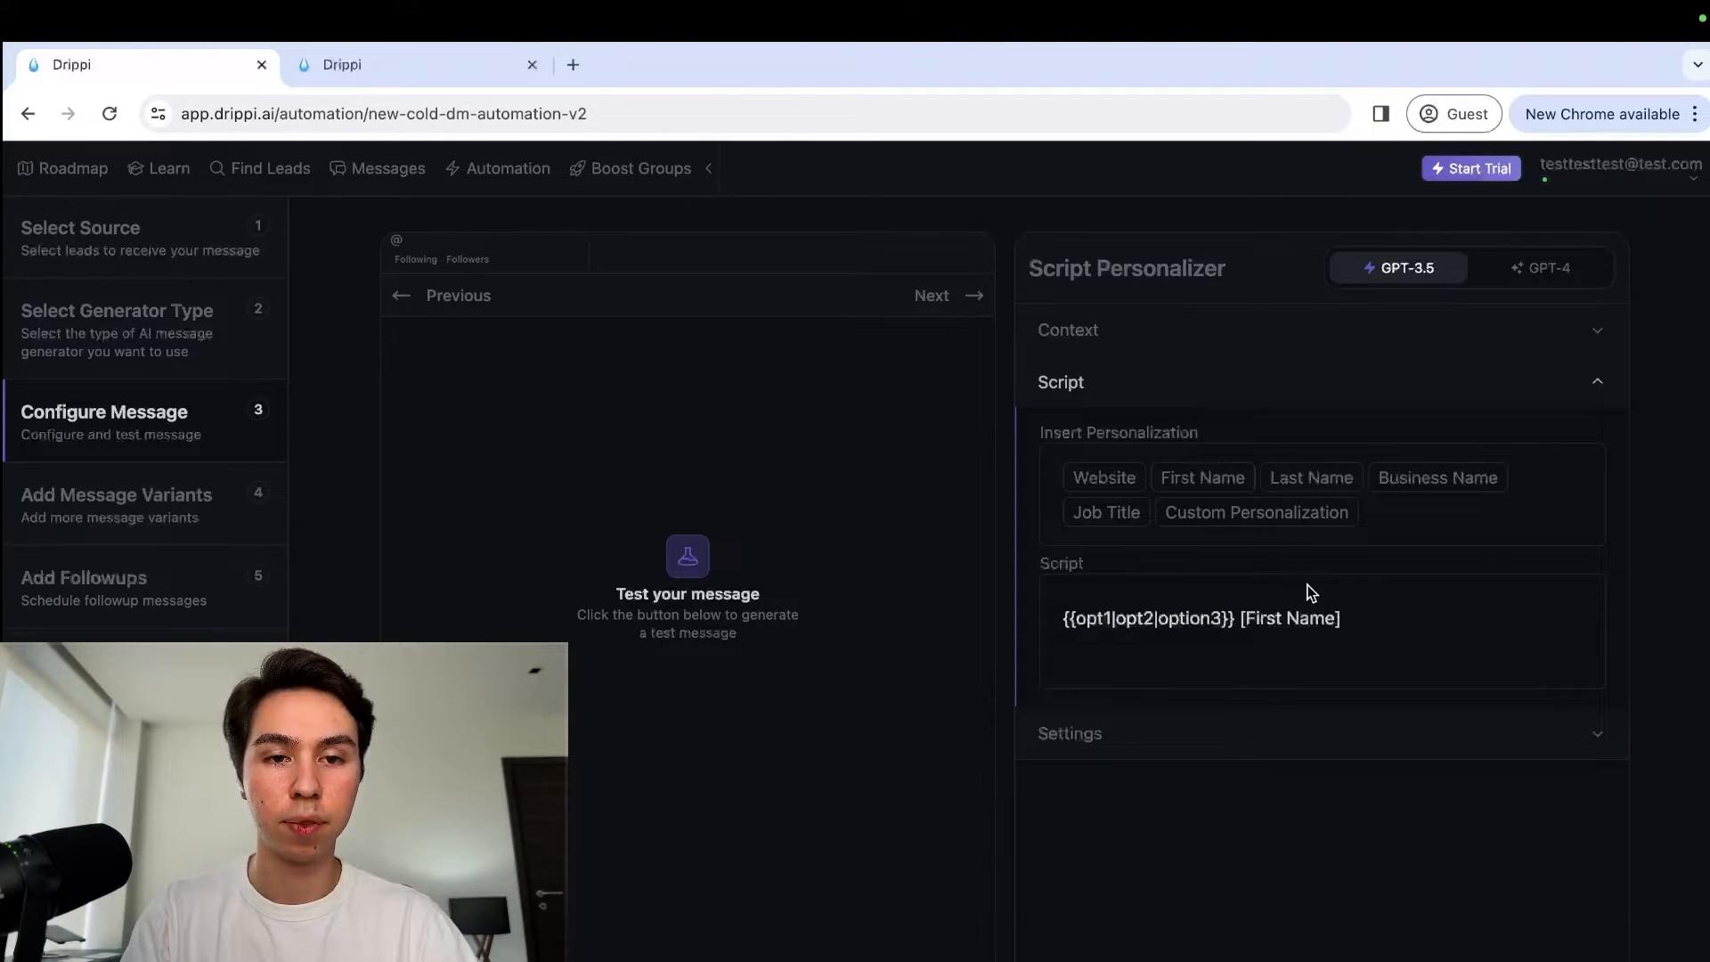
pyautogui.doubleClick(1203, 624)
pyautogui.doubleClick(1093, 616)
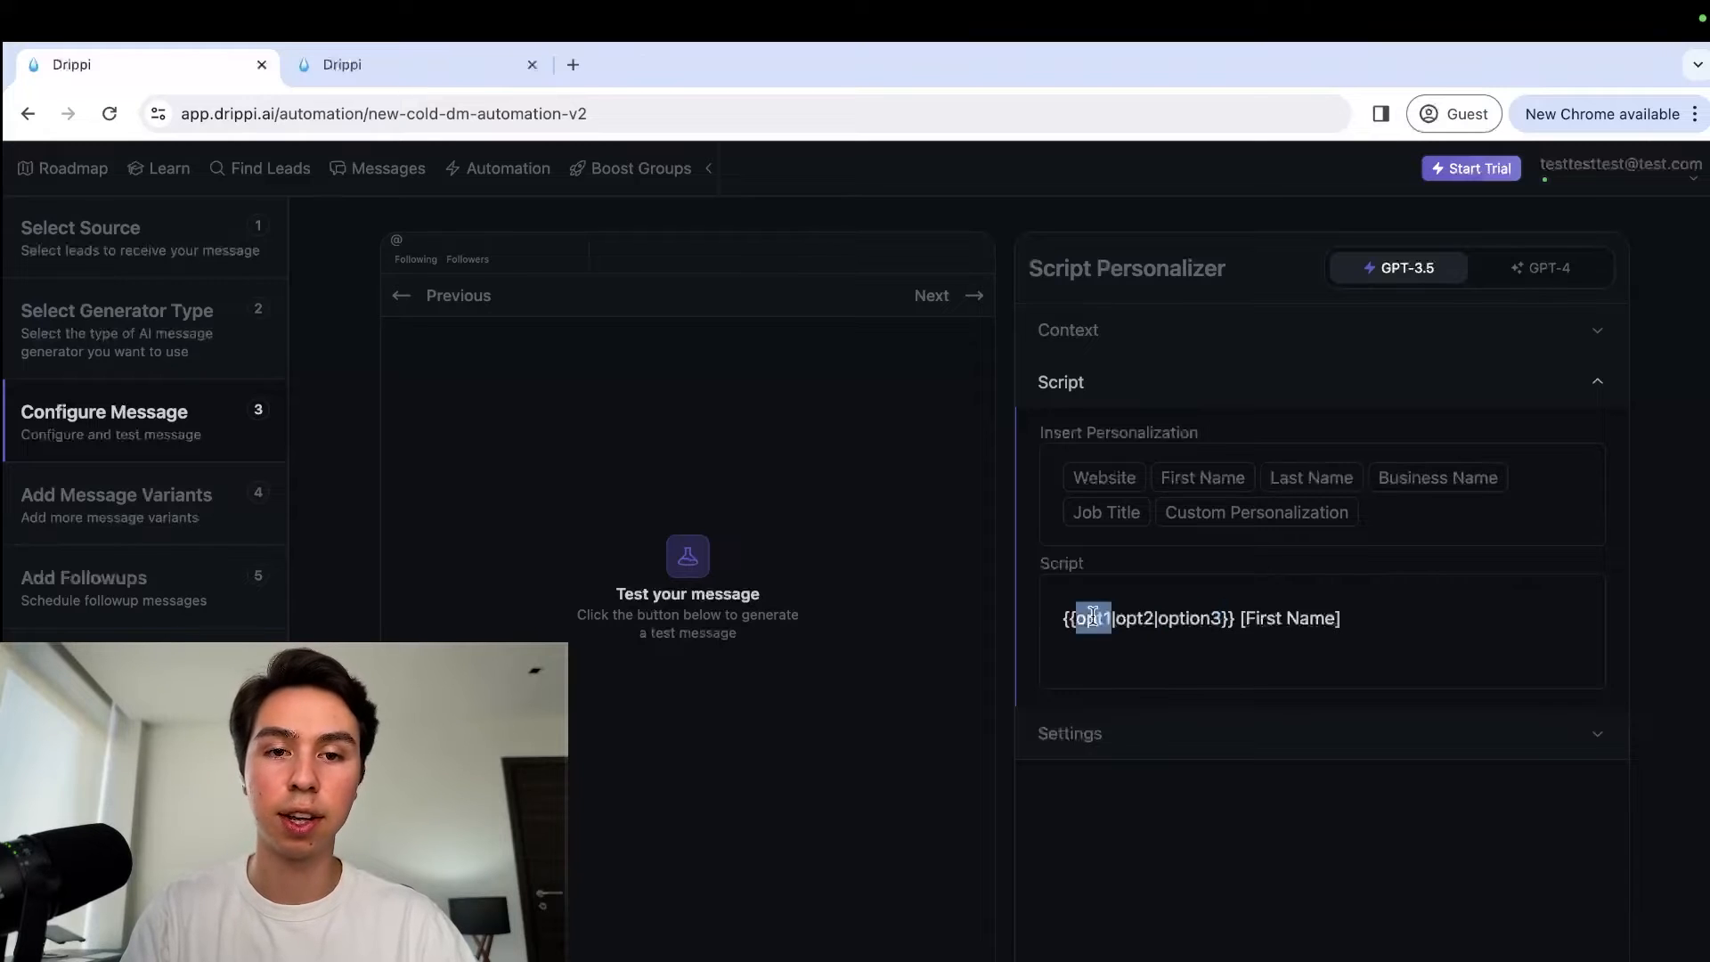
pyautogui.write('hey')
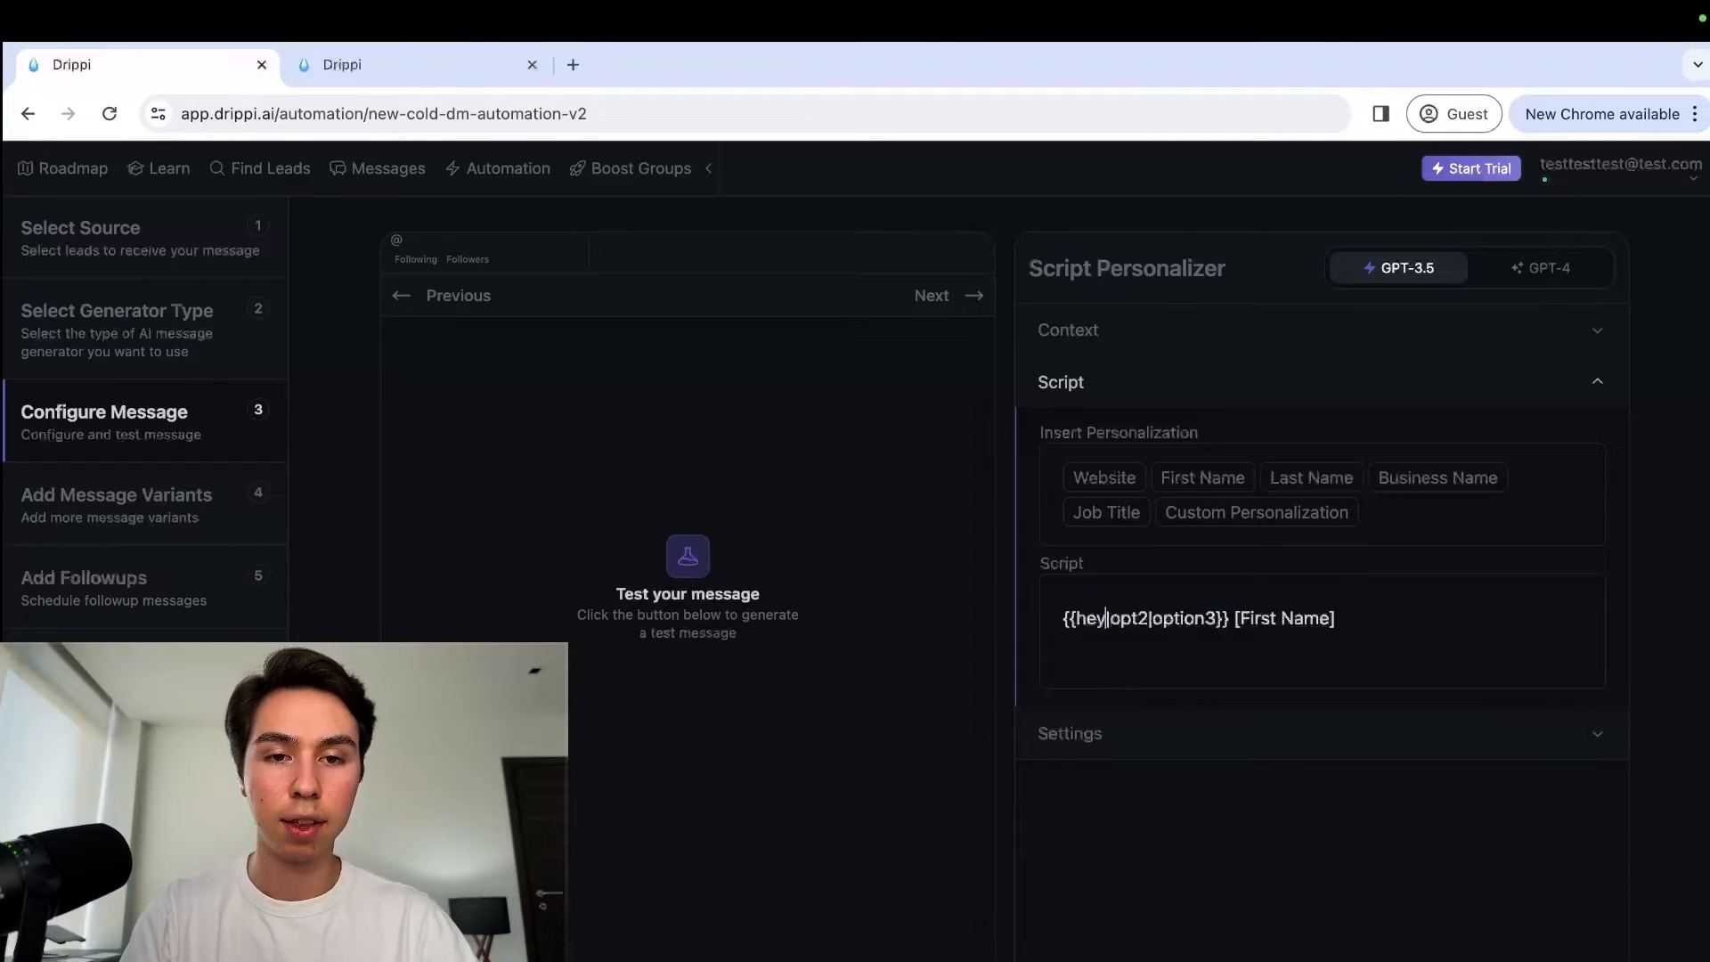
pyautogui.doubleClick(1130, 618)
pyautogui.write('hello')
pyautogui.doubleClick(1190, 618)
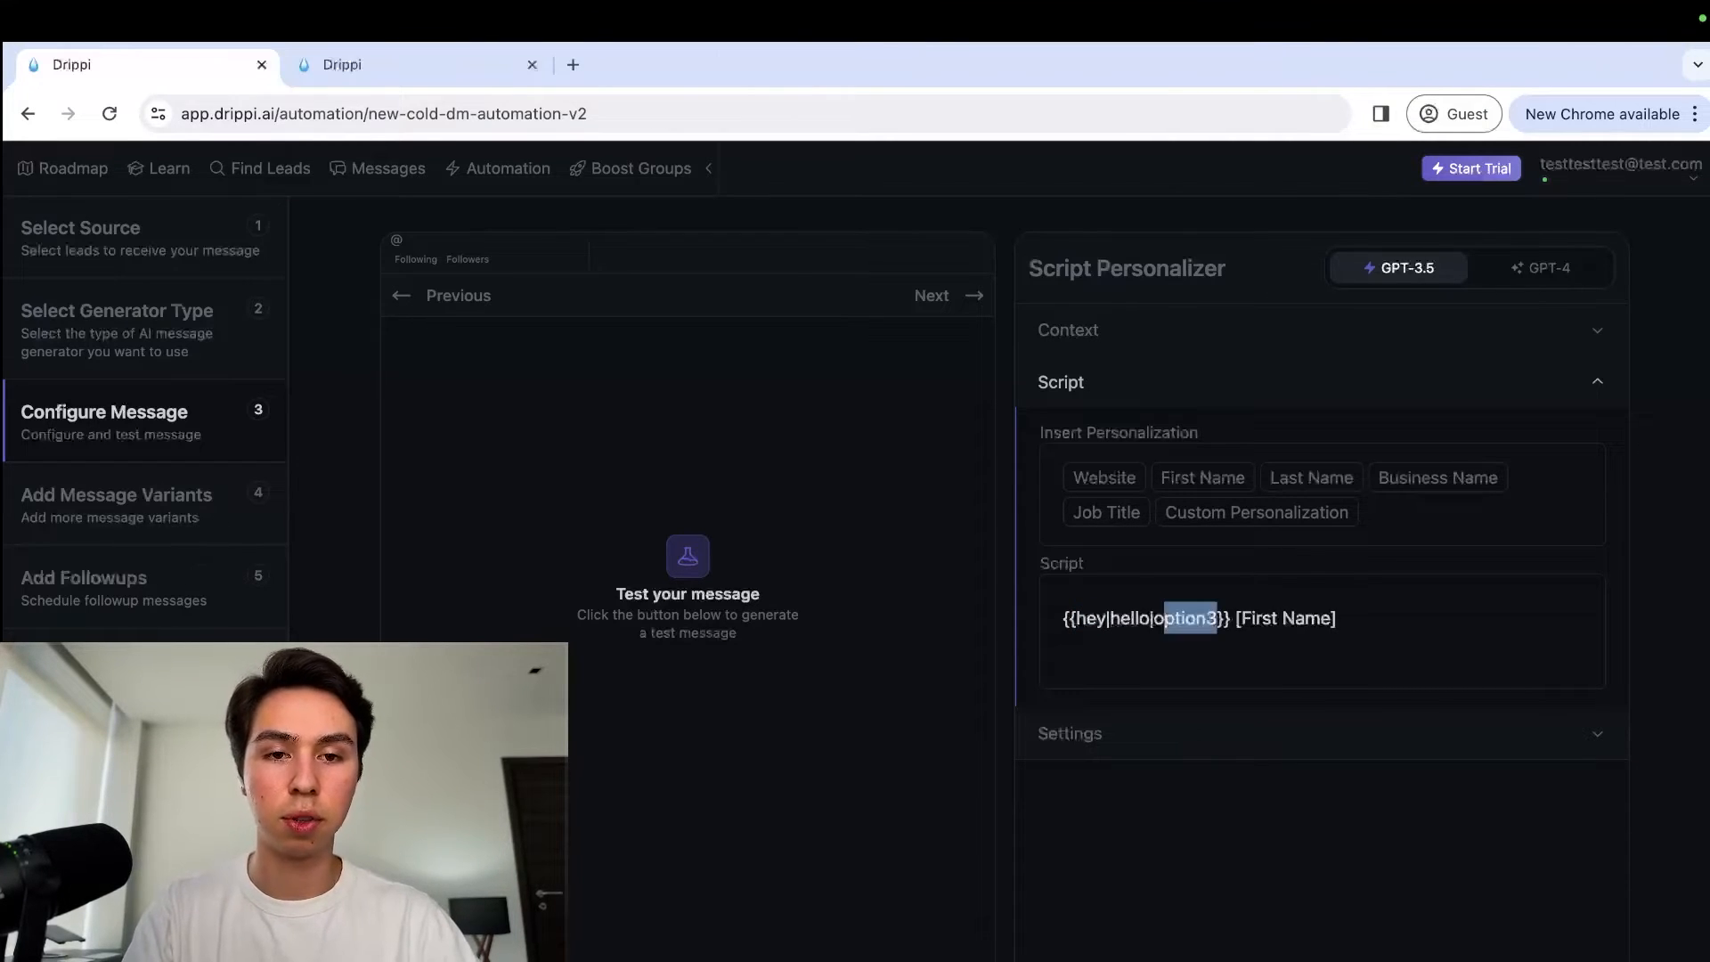
pyautogui.write('hi')
pyautogui.hotkey('ctrl', 'a')
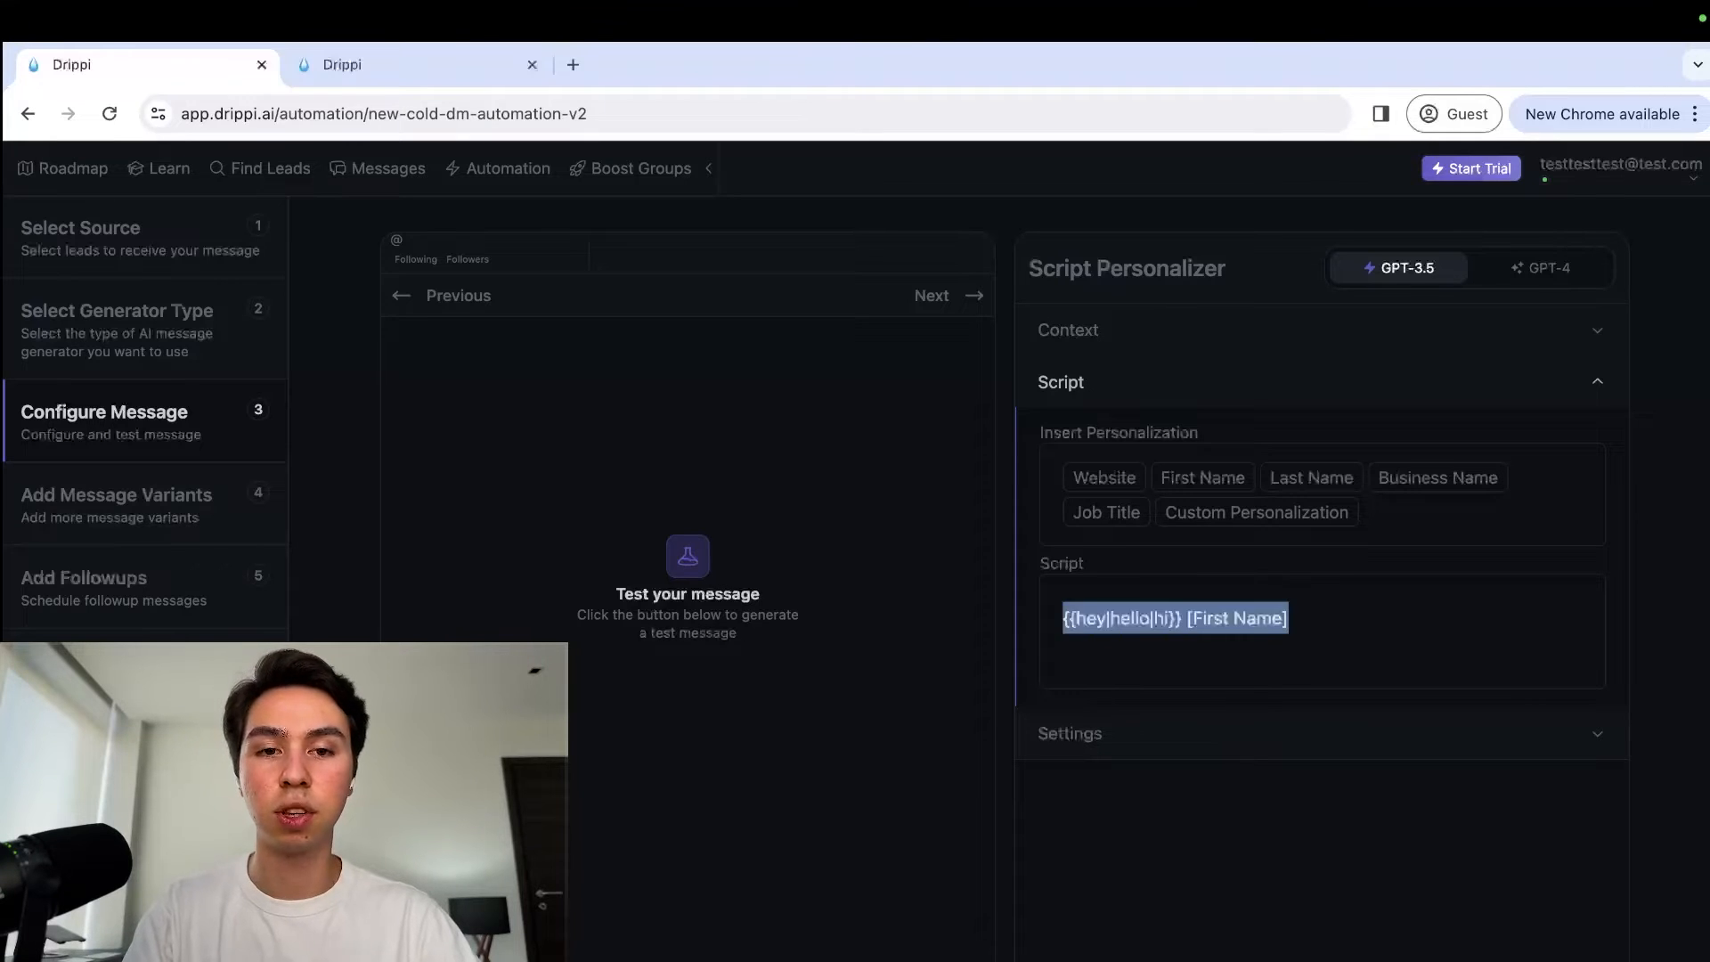
pyautogui.click(1063, 618)
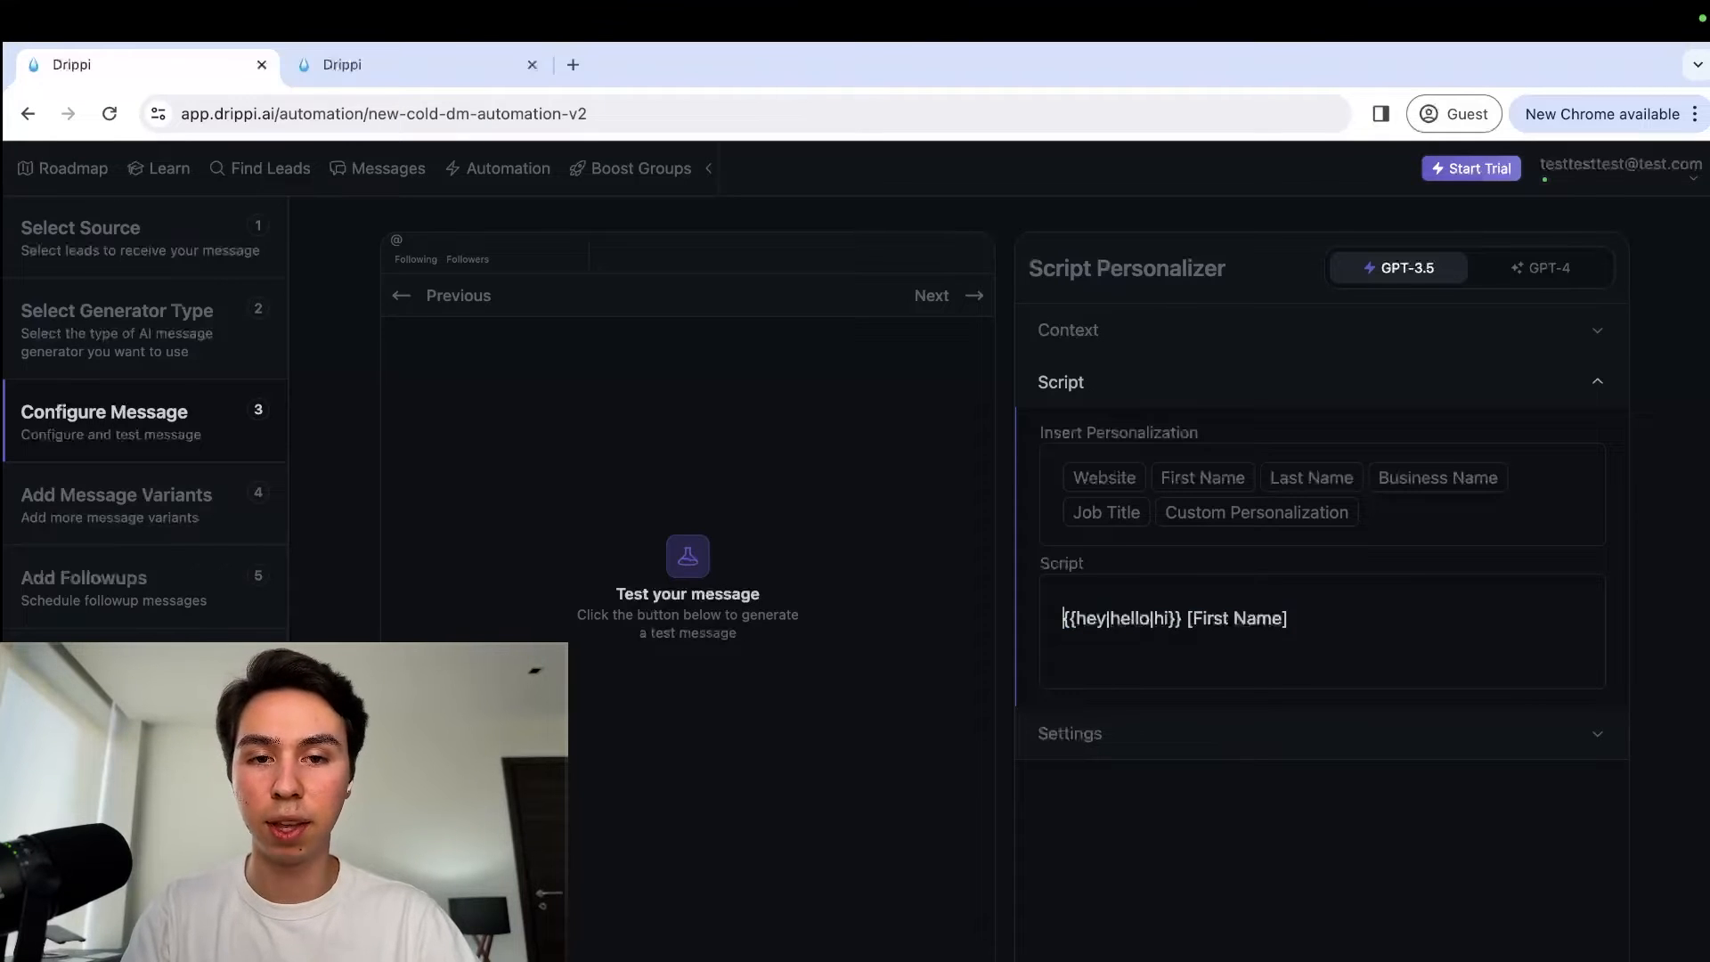
pyautogui.moveTo(1168, 619); pyautogui.dragTo(1289, 618)
pyautogui.click(1168, 618)
pyautogui.click(1063, 618)
# Step: Add an exclamation mark after the First Name tag and step through the test messages to the fourth one
pyautogui.click(1291, 619)
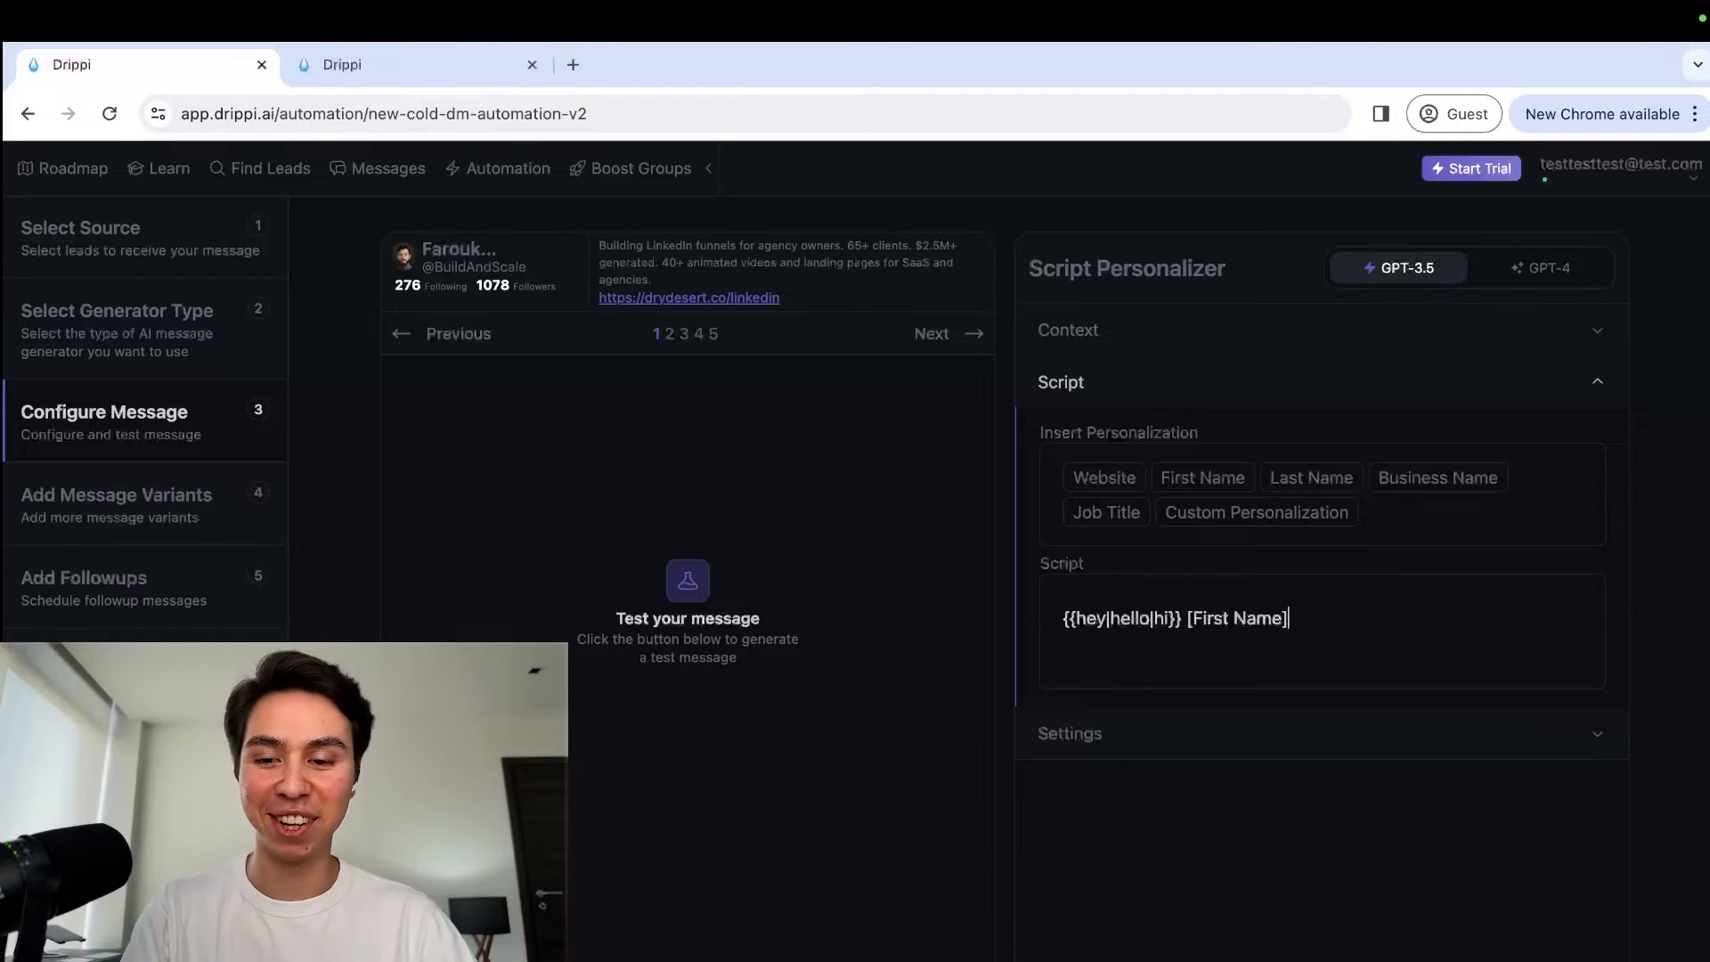
pyautogui.write('!')
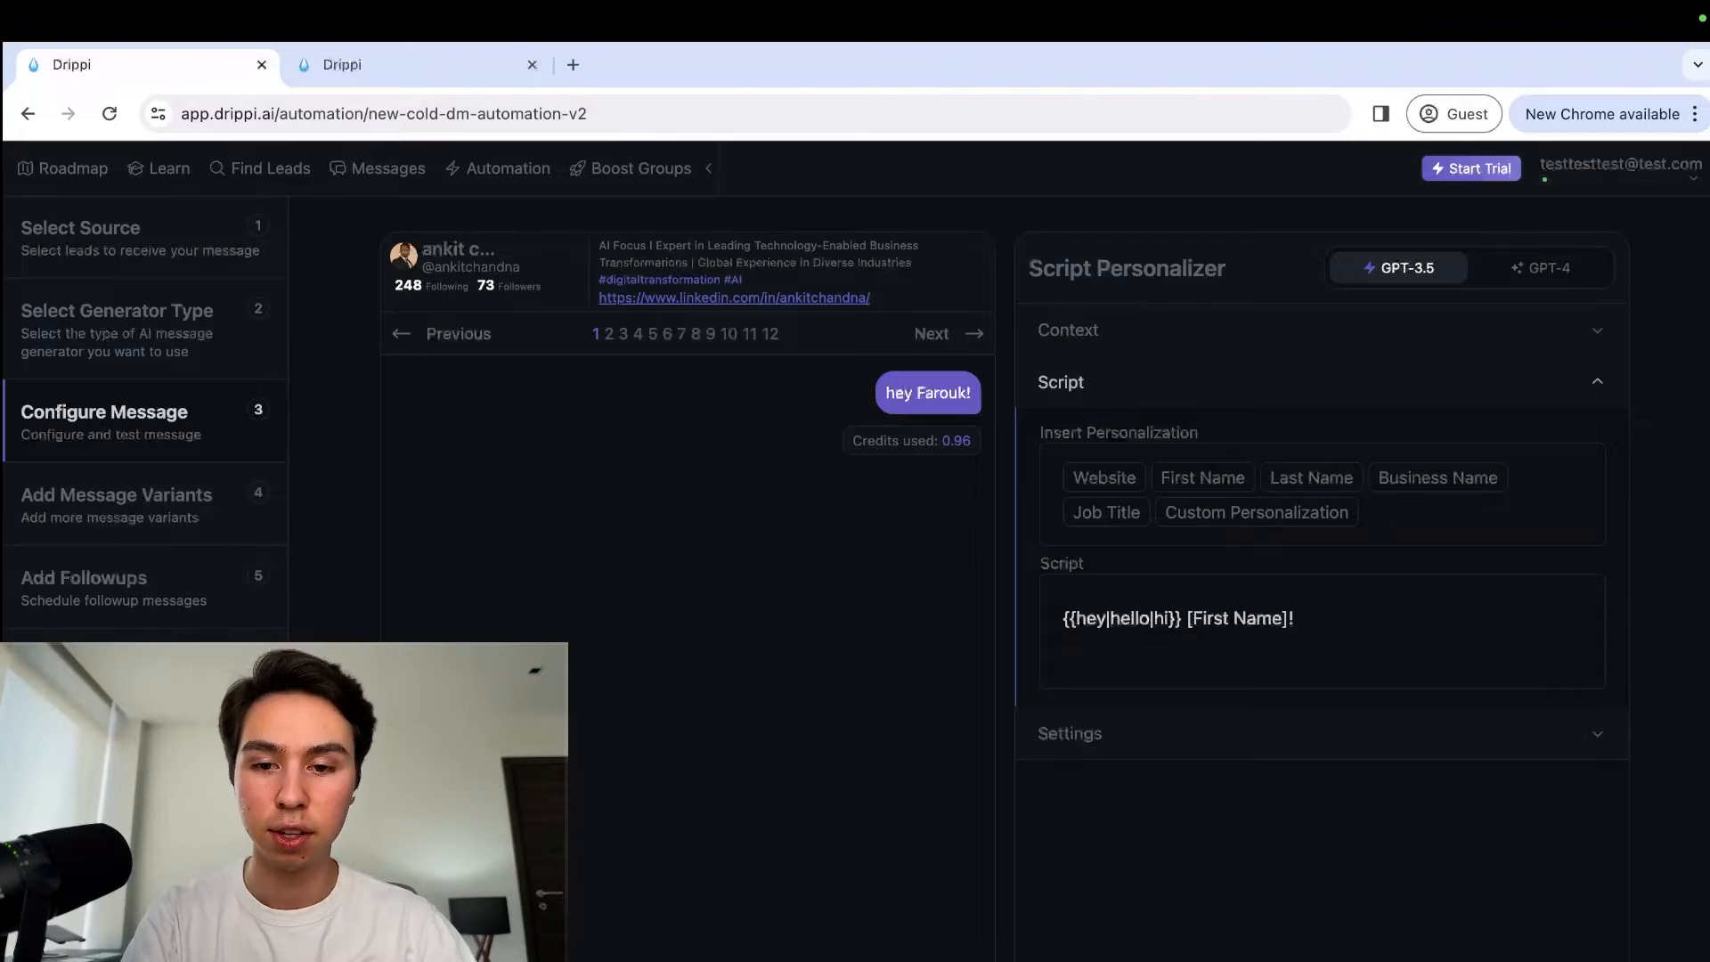
pyautogui.click(955, 336)
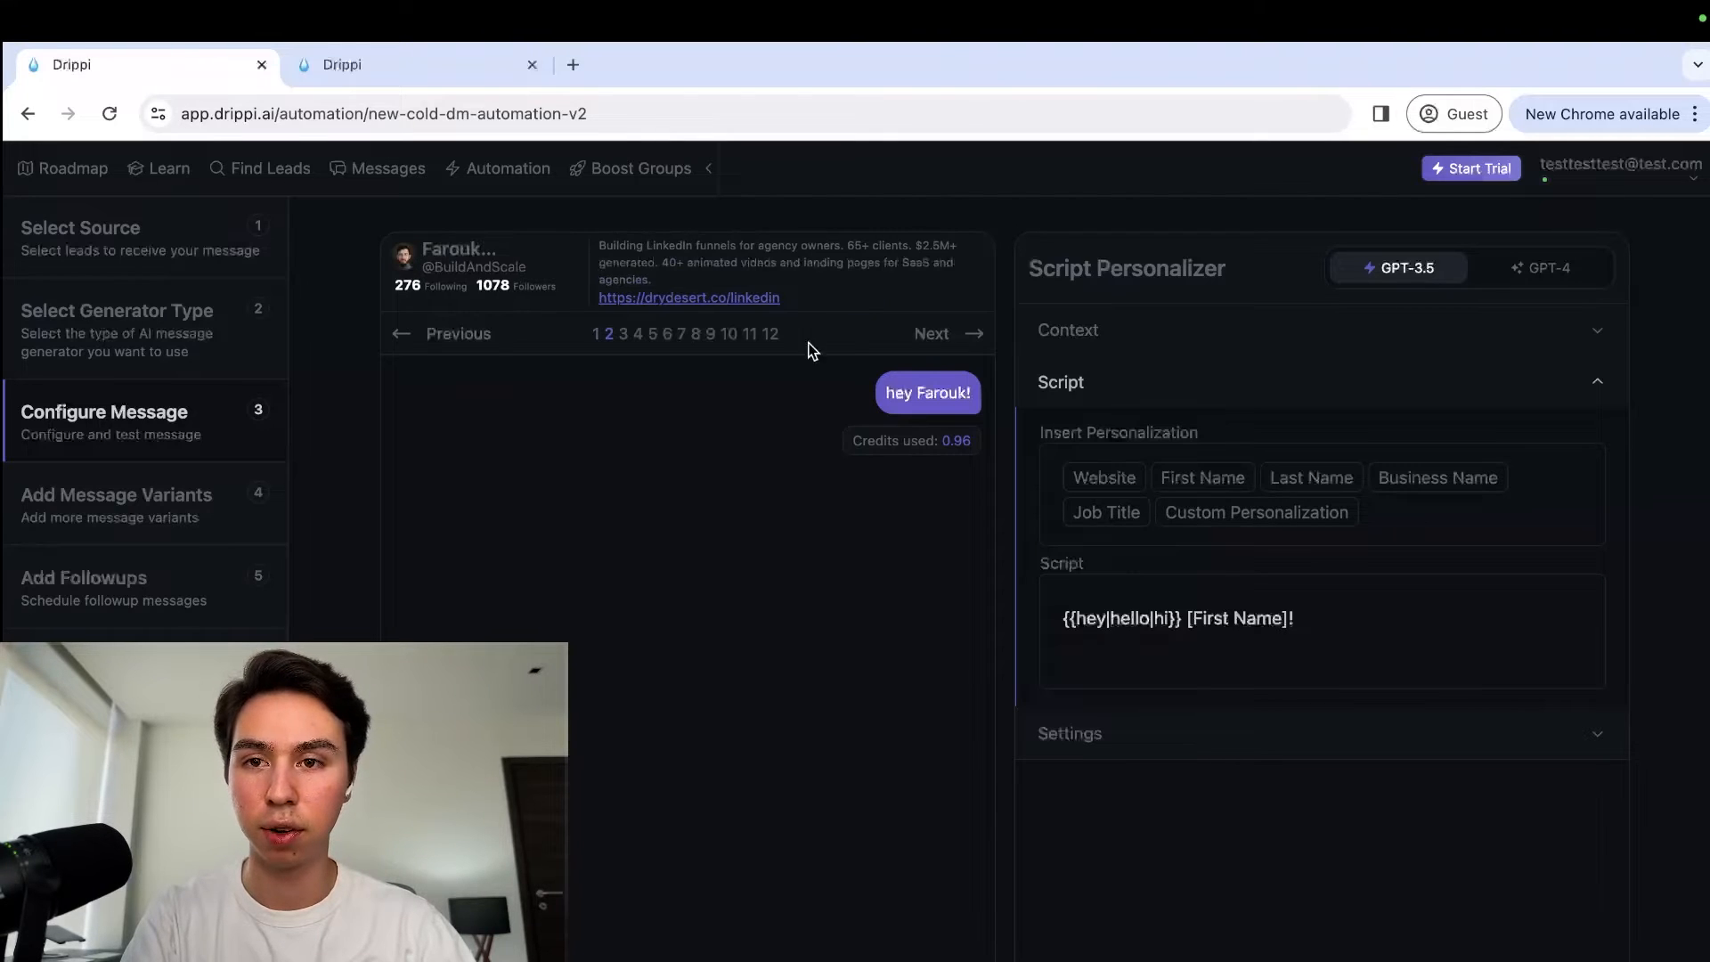
pyautogui.click(931, 332)
pyautogui.click(938, 326)
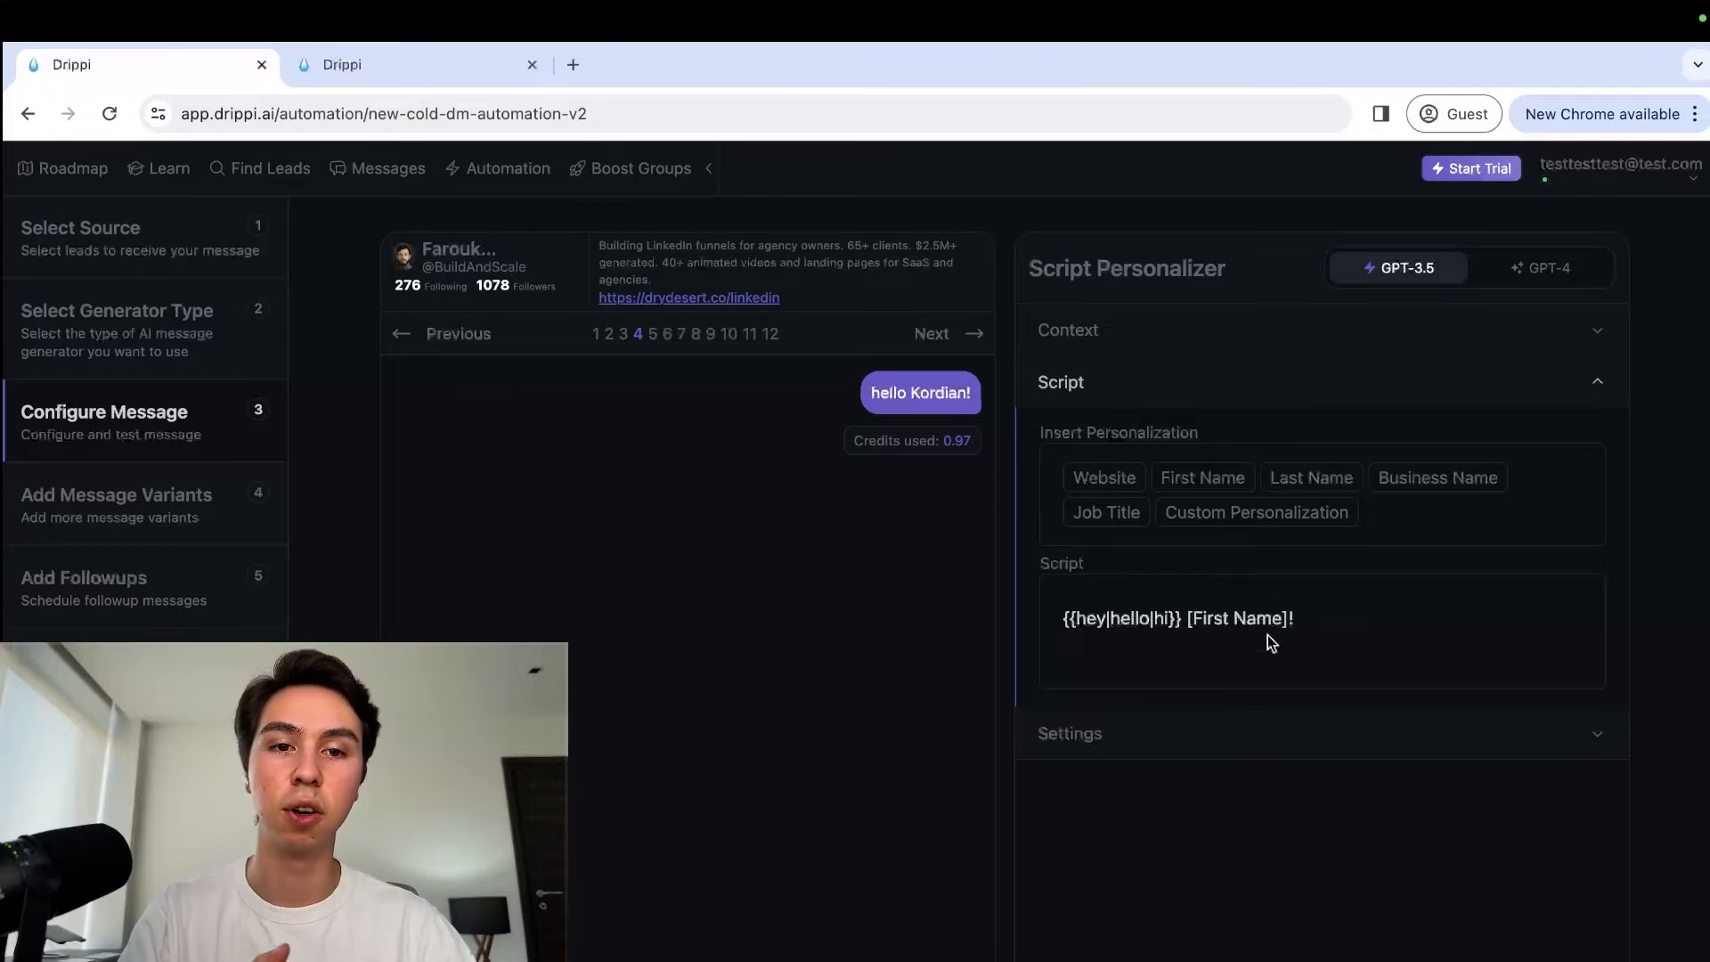
# Step: Add two line breaks after the greeting in the script
pyautogui.click(1319, 617)
pyautogui.press('Return')
pyautogui.press('Return')
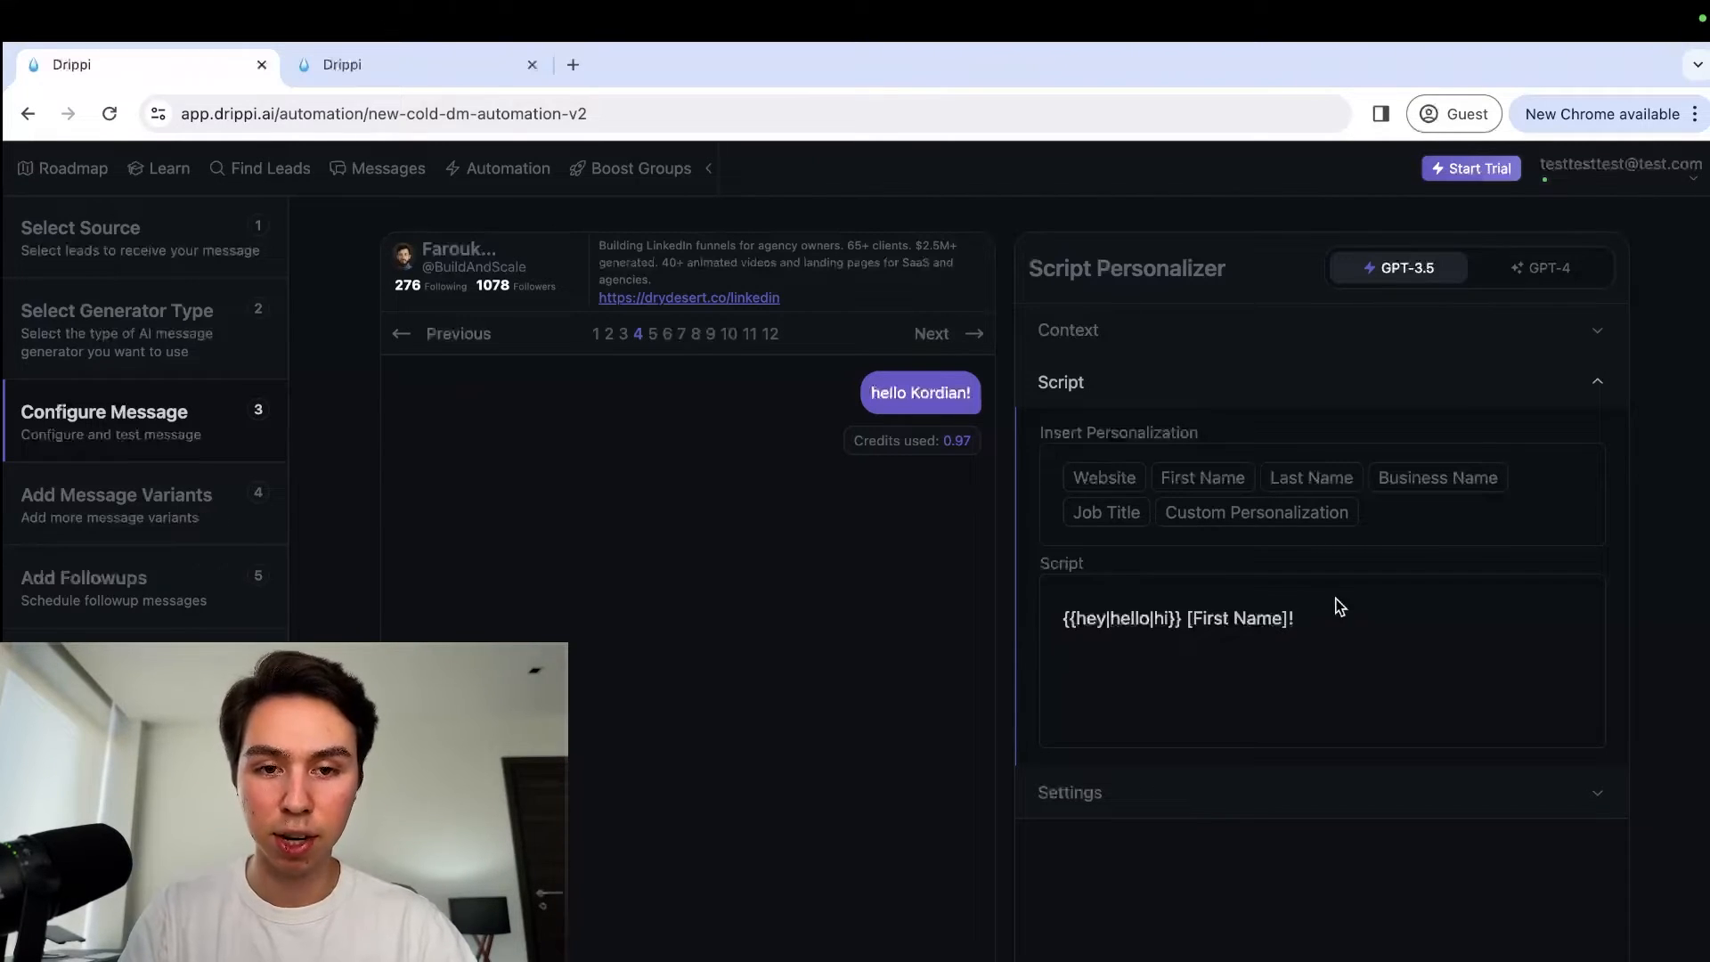
pyautogui.press('Up')
pyautogui.press('Up')
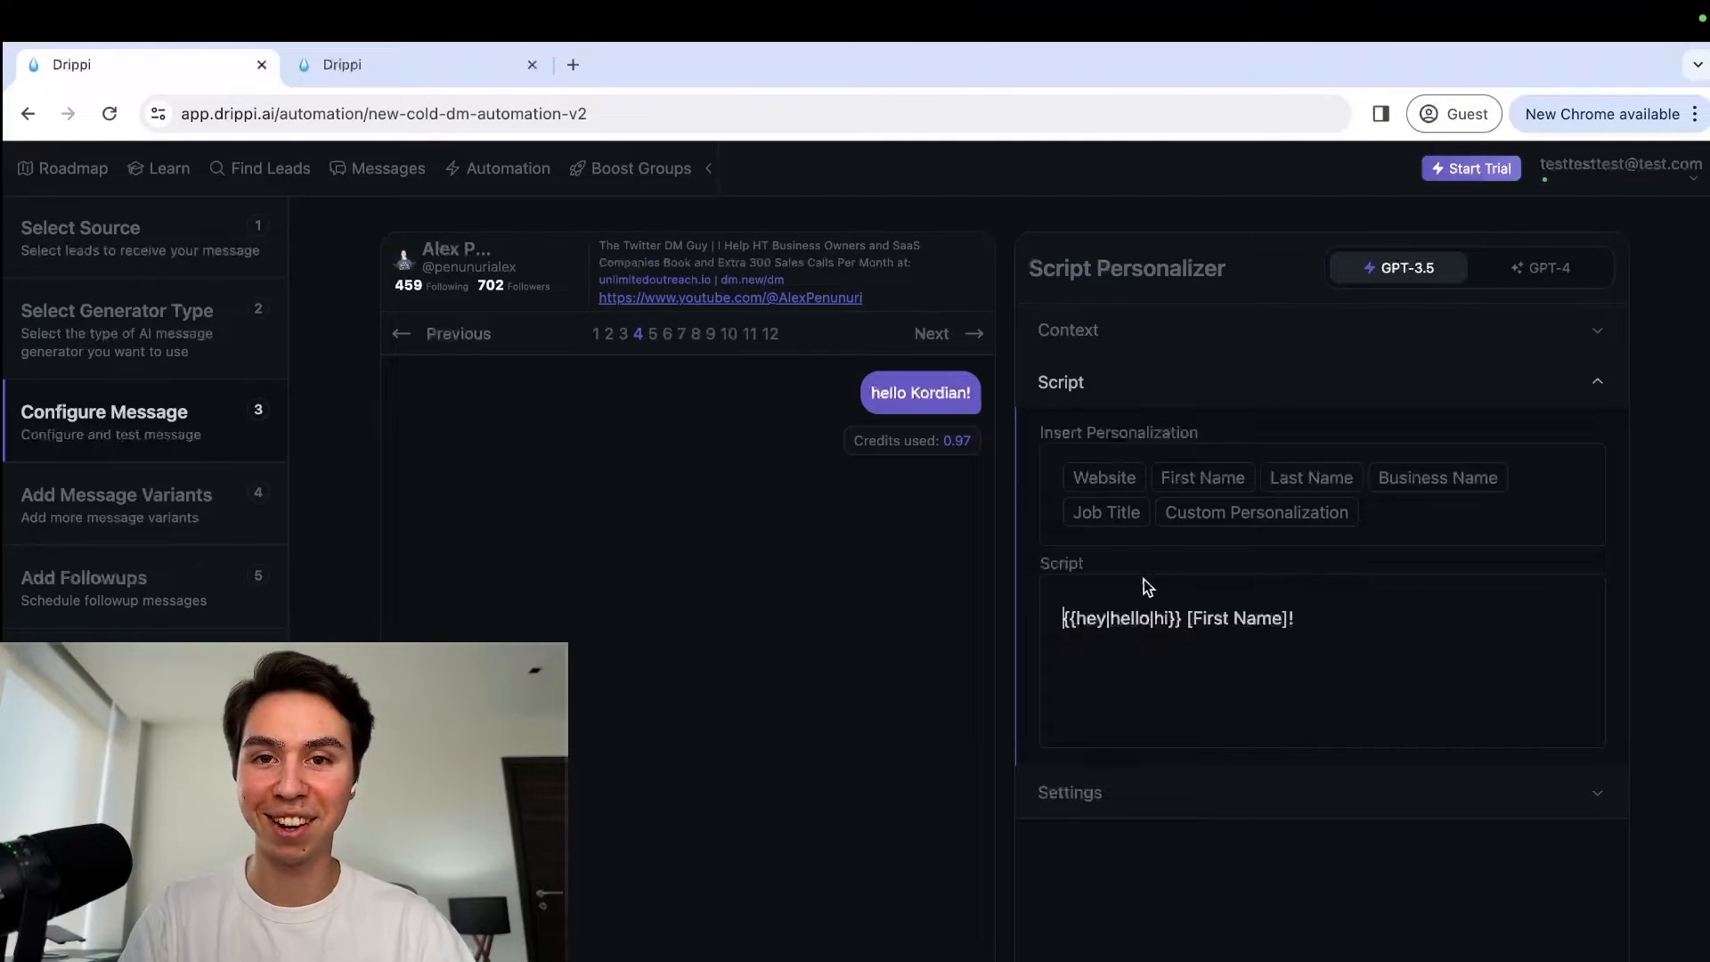
pyautogui.doubleClick(1091, 618)
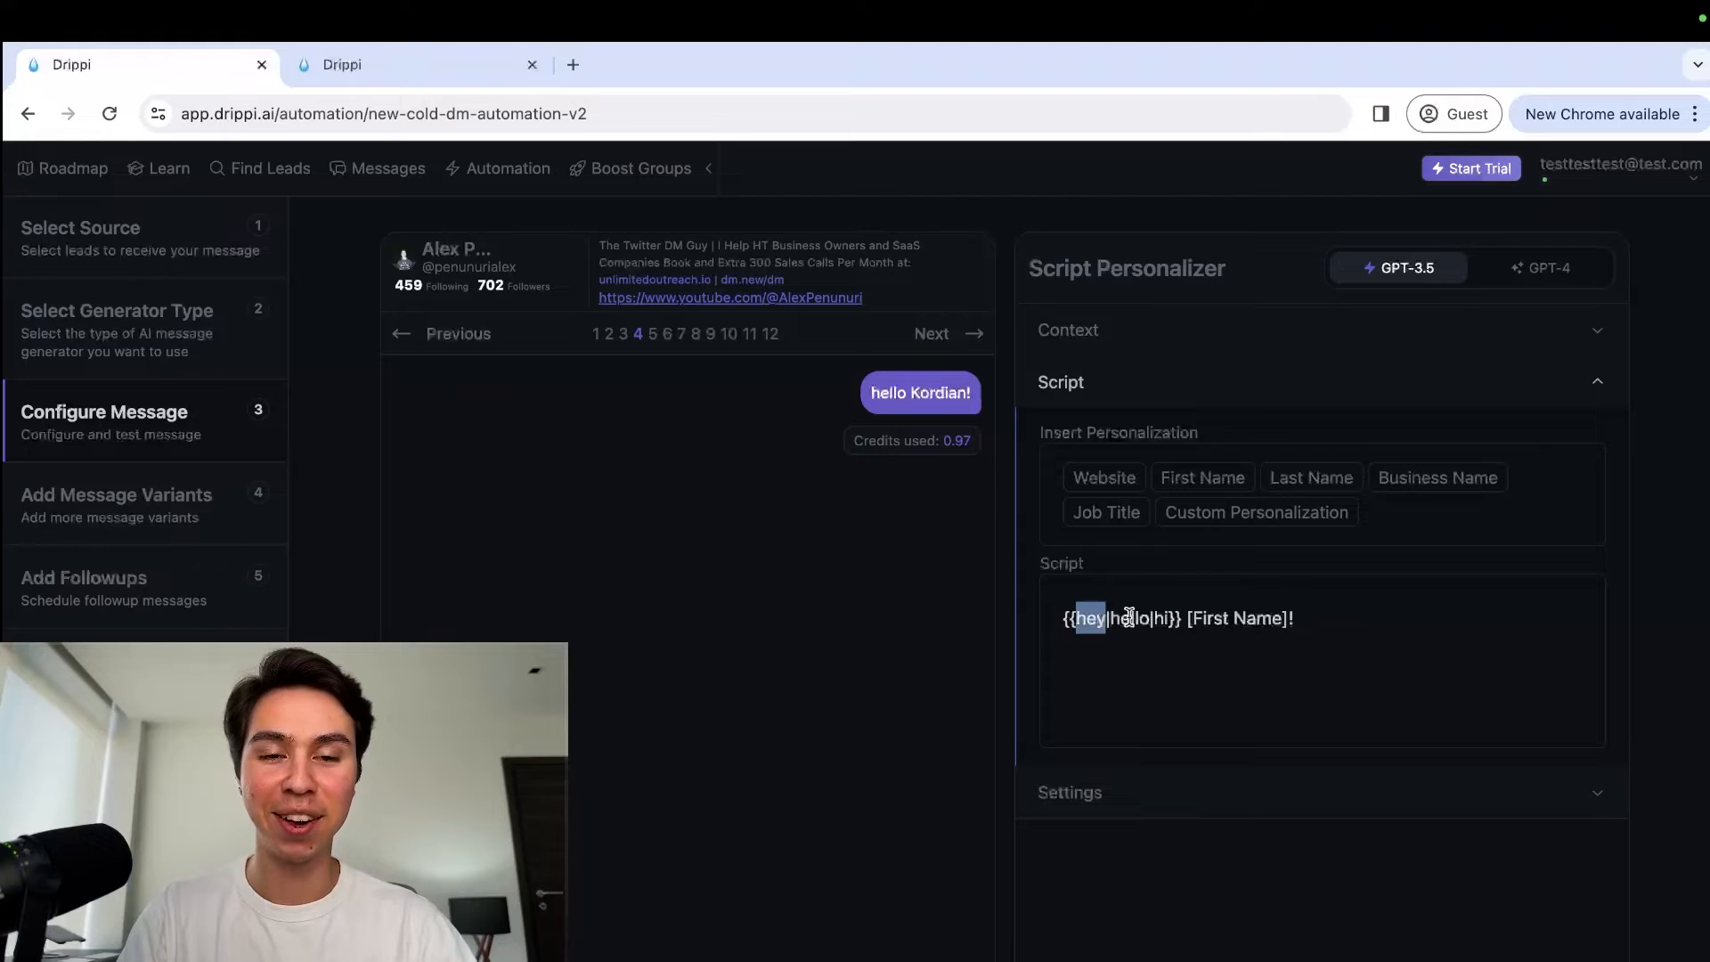
pyautogui.press('Up')
pyautogui.hotkey('alt', 'shift', 'Right')
pyautogui.hotkey('alt', 'shift', 'Right')
pyautogui.hotkey('alt', 'shift', 'Right')
pyautogui.hotkey('alt', 'shift', 'Right')
pyautogui.hotkey('alt', 'shift', 'Right')
pyautogui.hotkey('alt', 'shift', 'Right')
pyautogui.hotkey('alt', 'shift', 'Right')
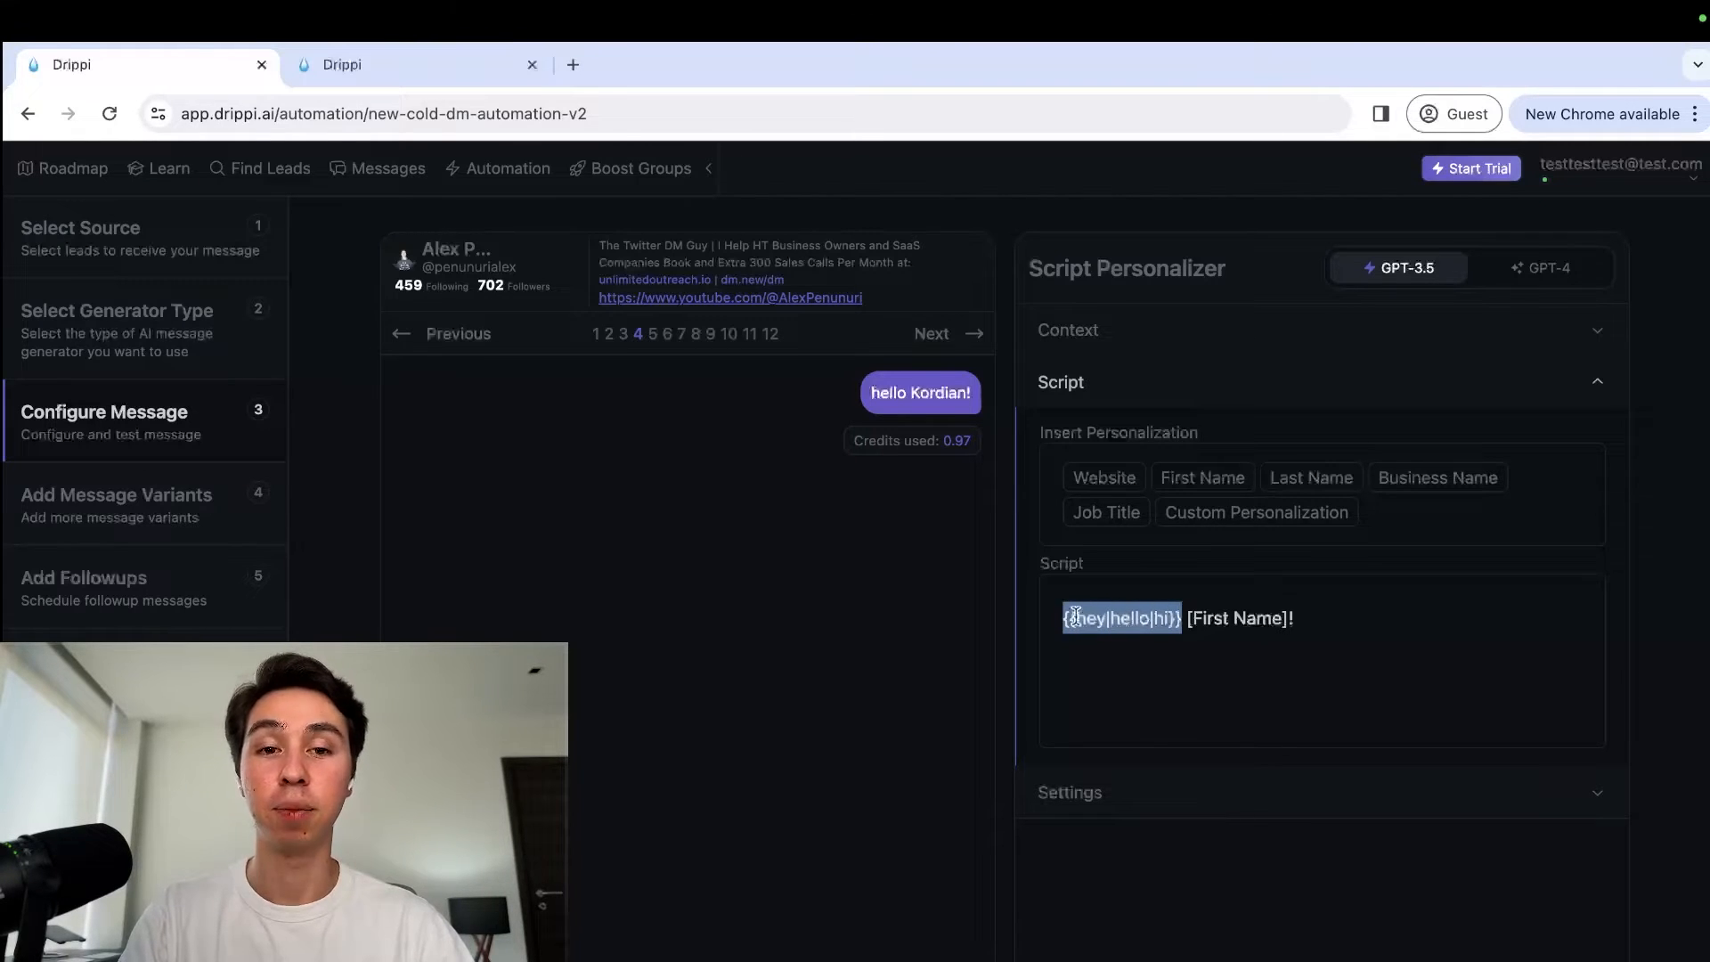
pyautogui.click(1081, 703)
pyautogui.click(1313, 622)
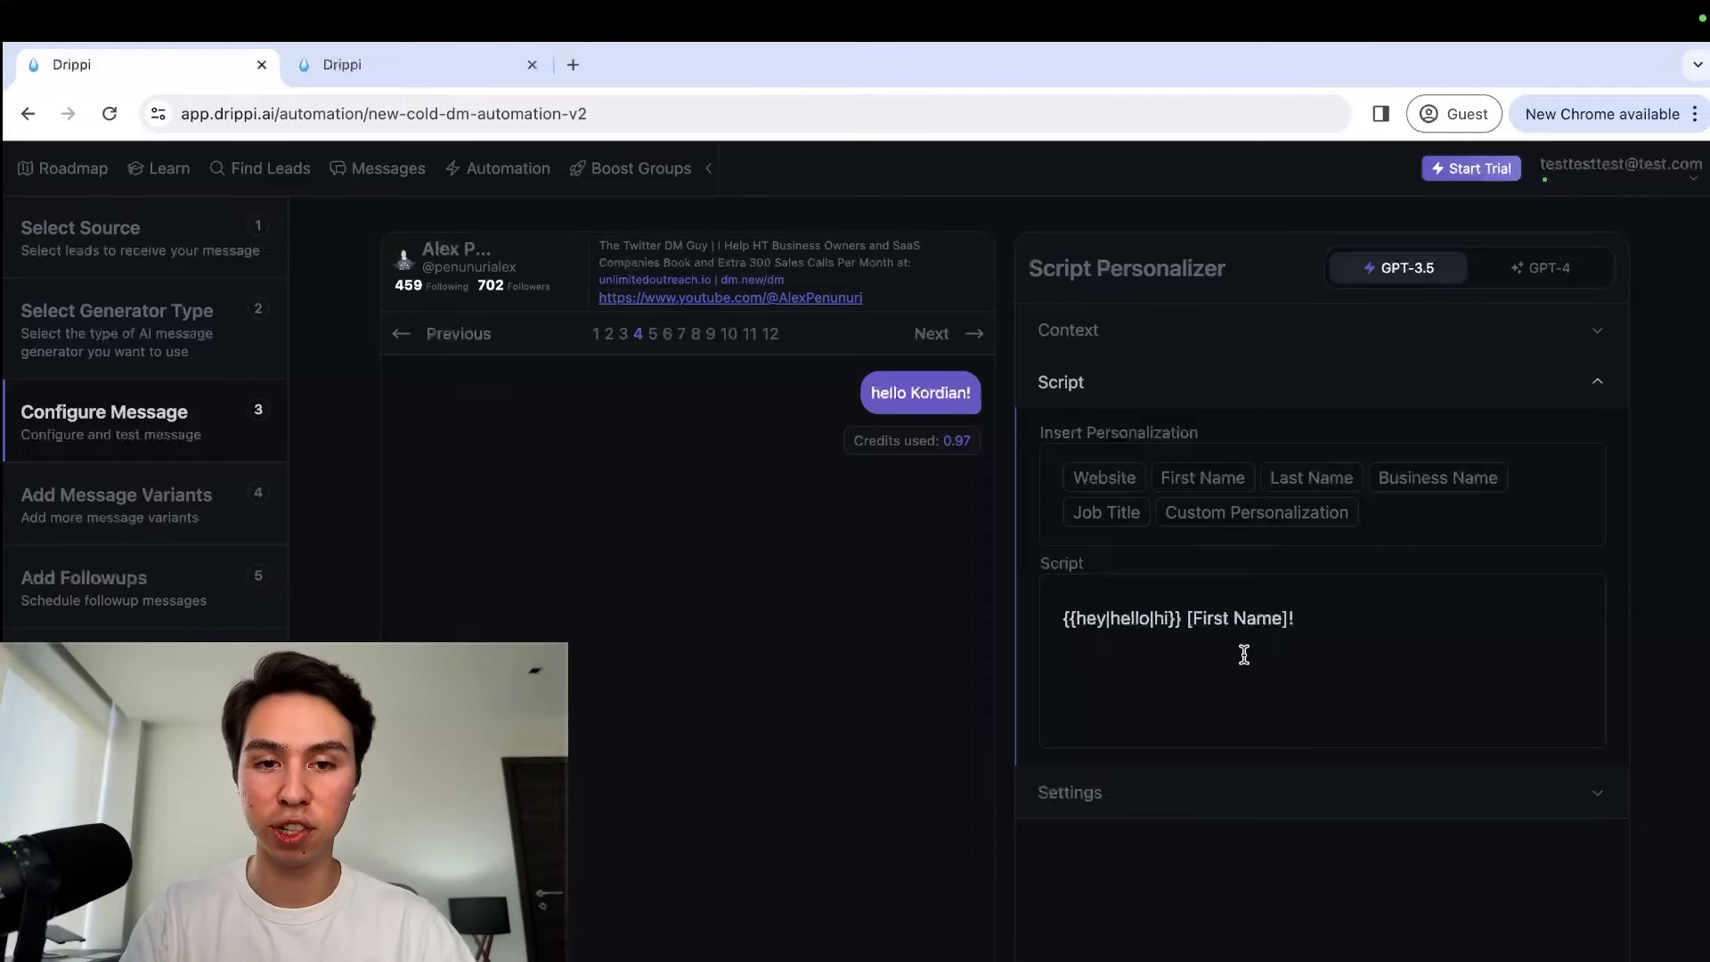
pyautogui.press('Return')
pyautogui.press('Return')
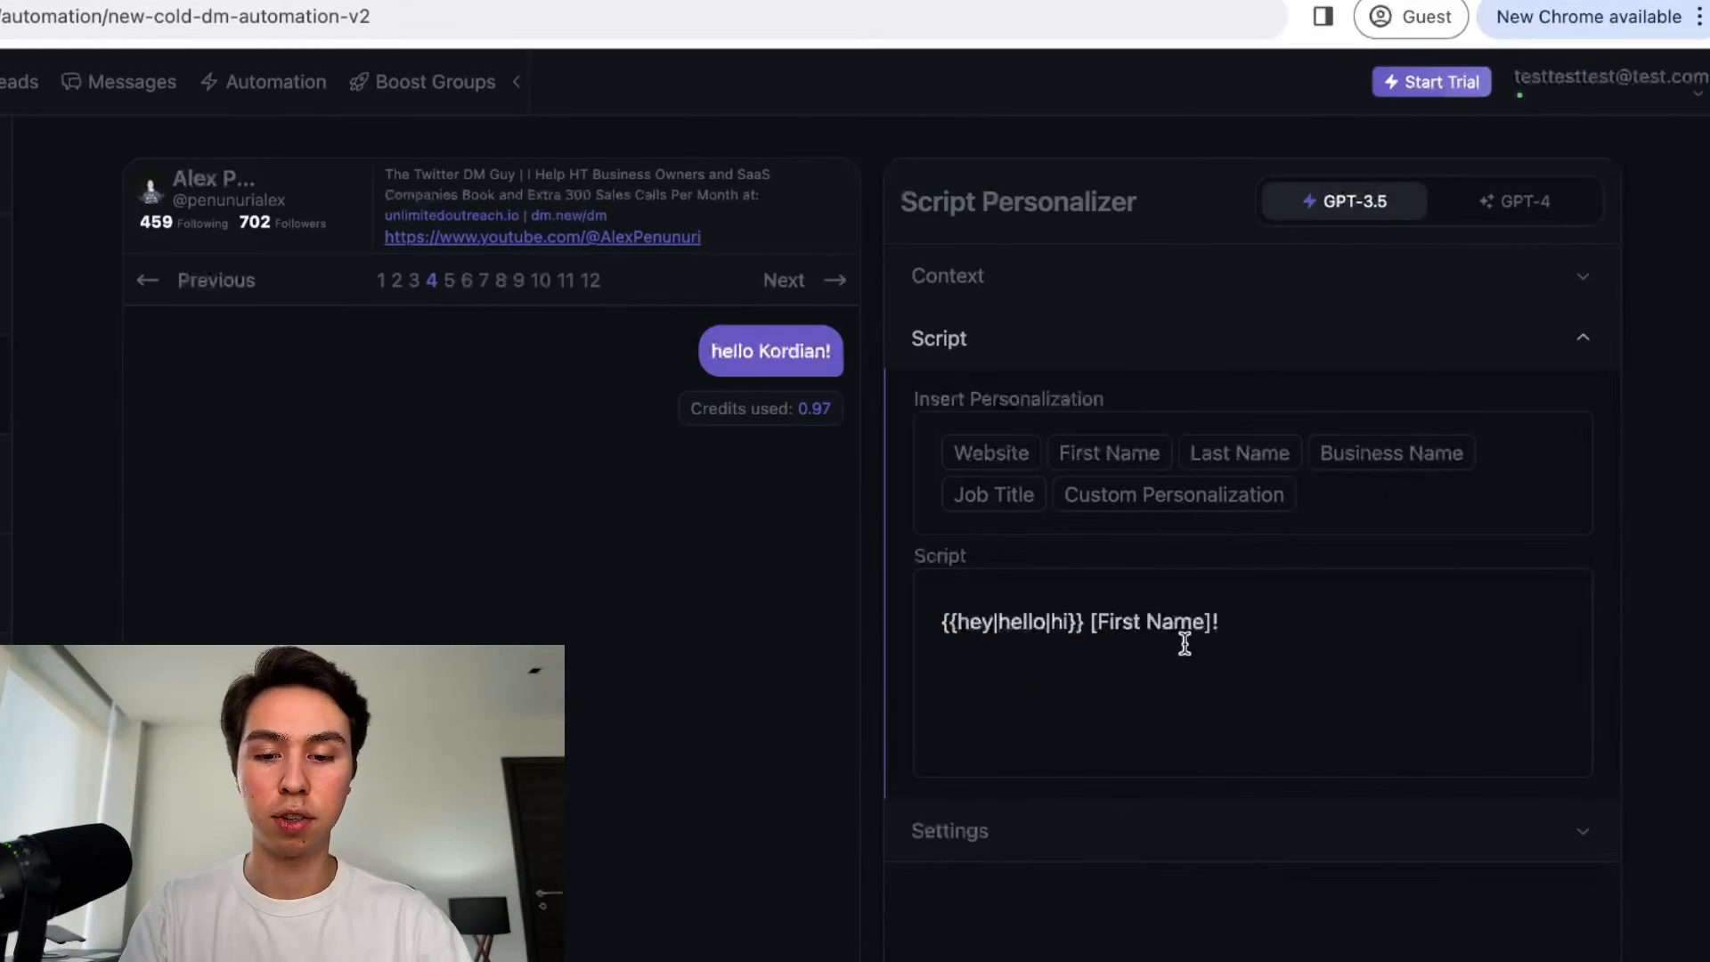
pyautogui.write('Hey do')
pyautogui.press('super+BackSpace')
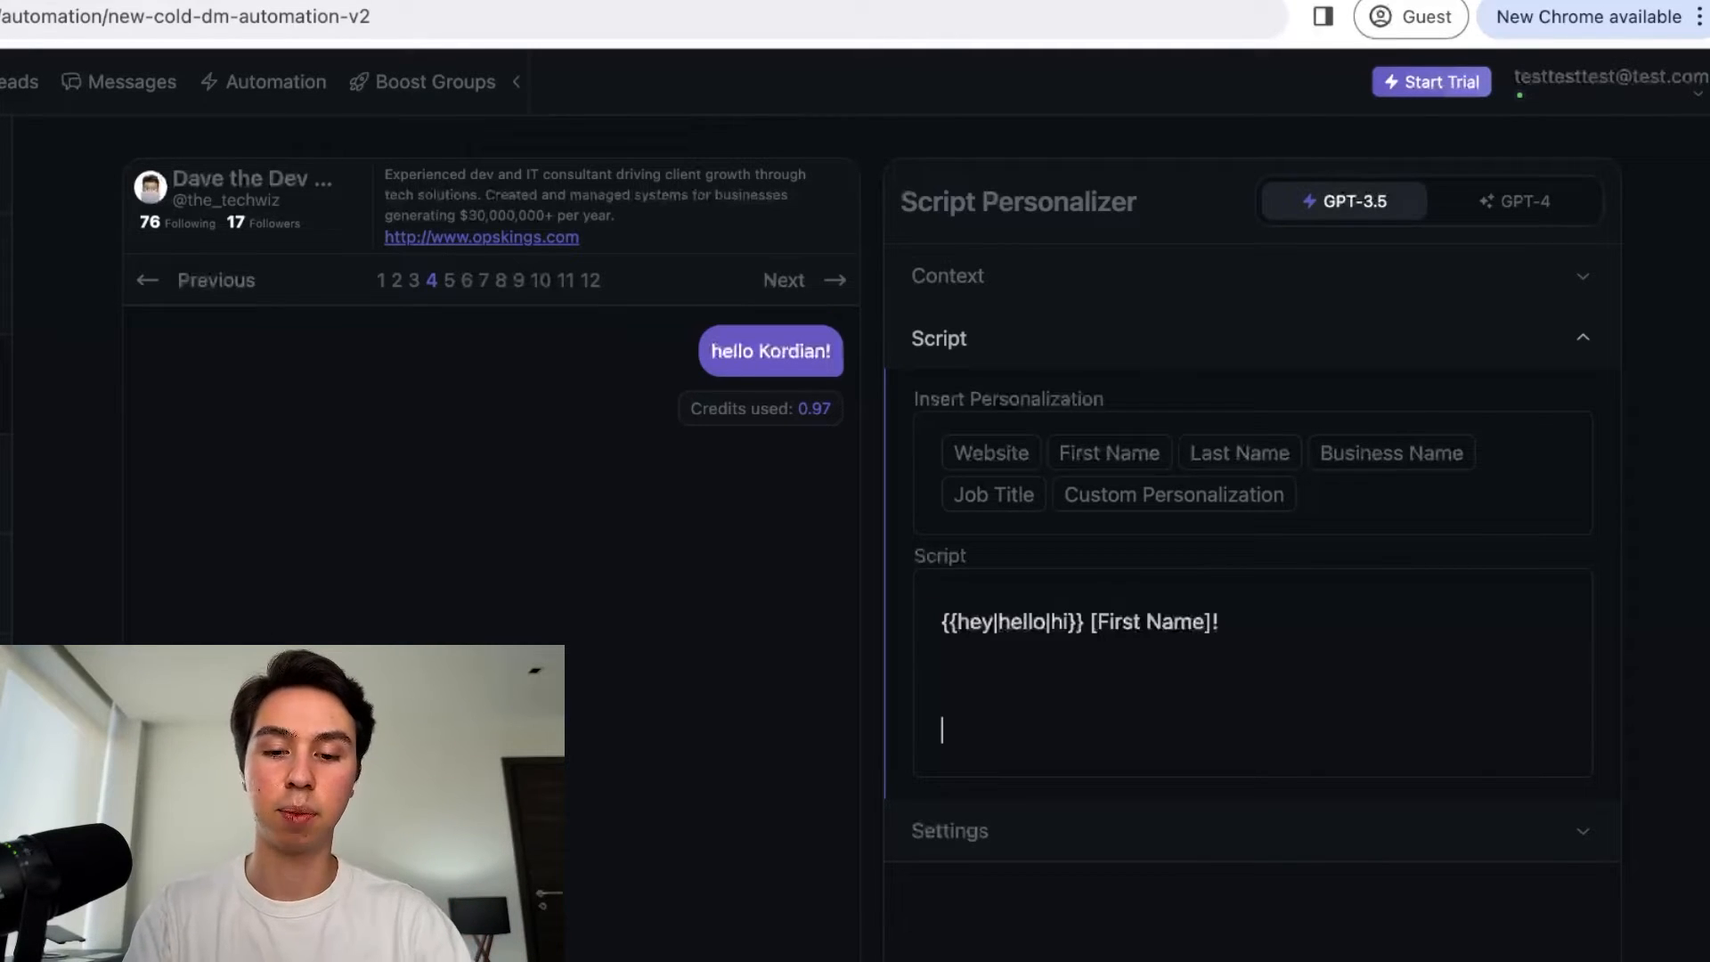
pyautogui.write('he')
pyautogui.press('BackSpace')
pyautogui.press('BackSpace')
pyautogui.write('wo')
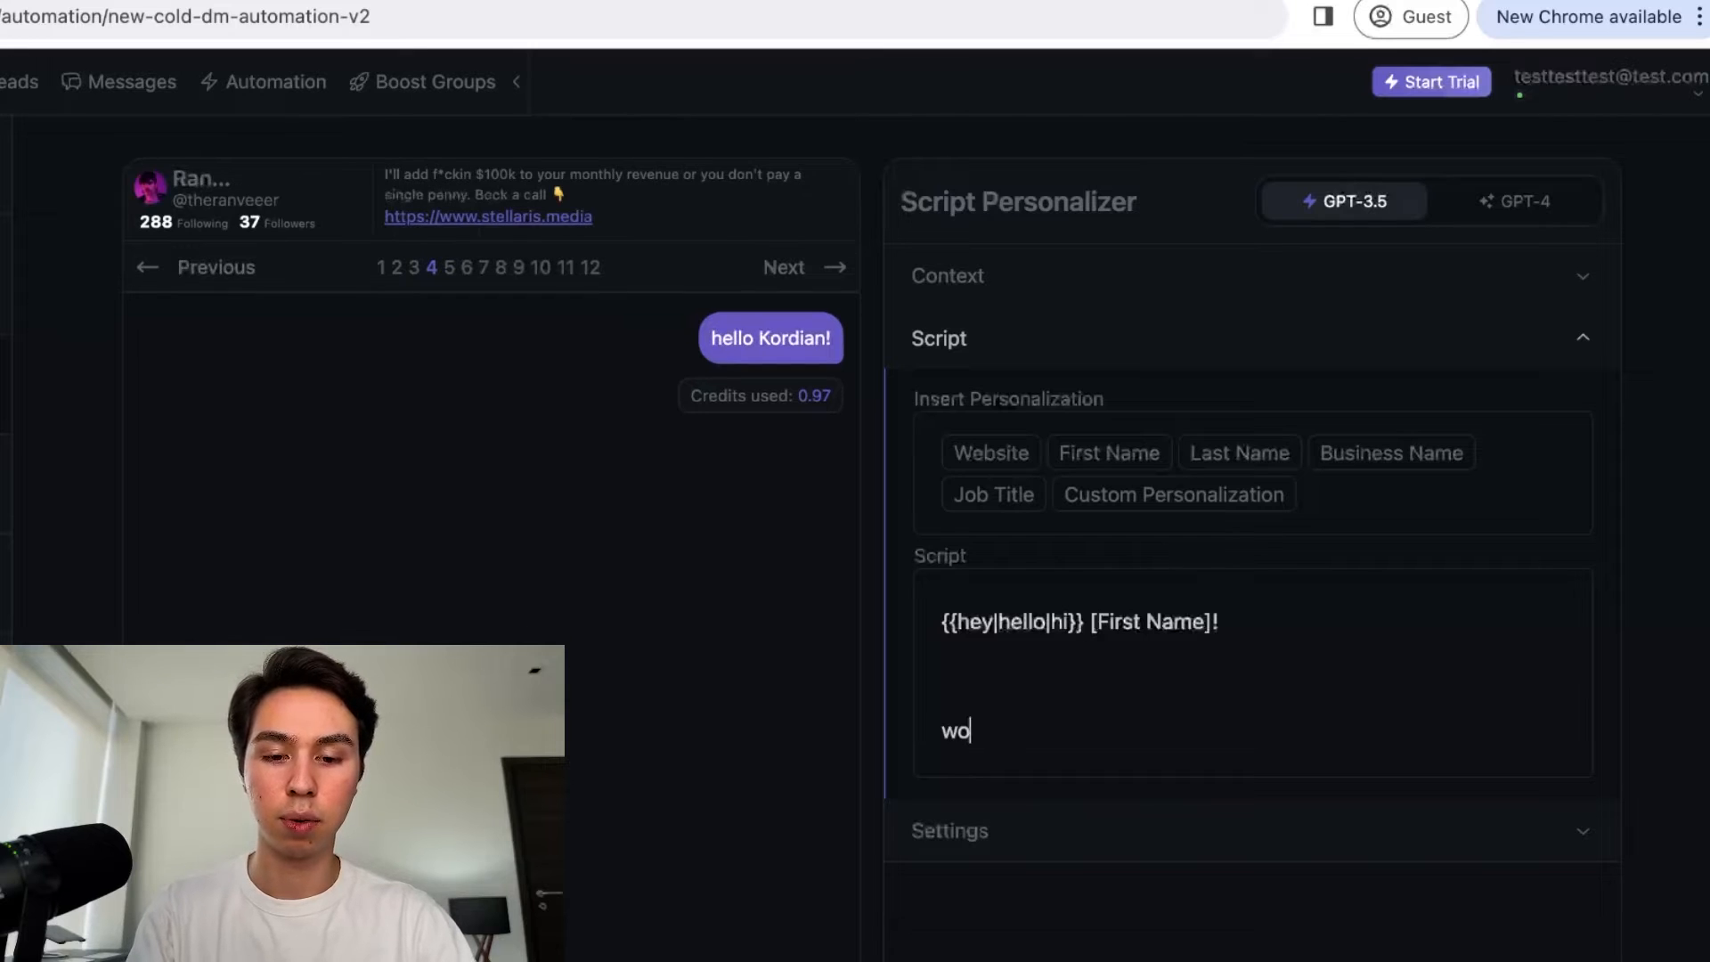
pyautogui.write('uld you')
pyautogui.press('super+BackSpace')
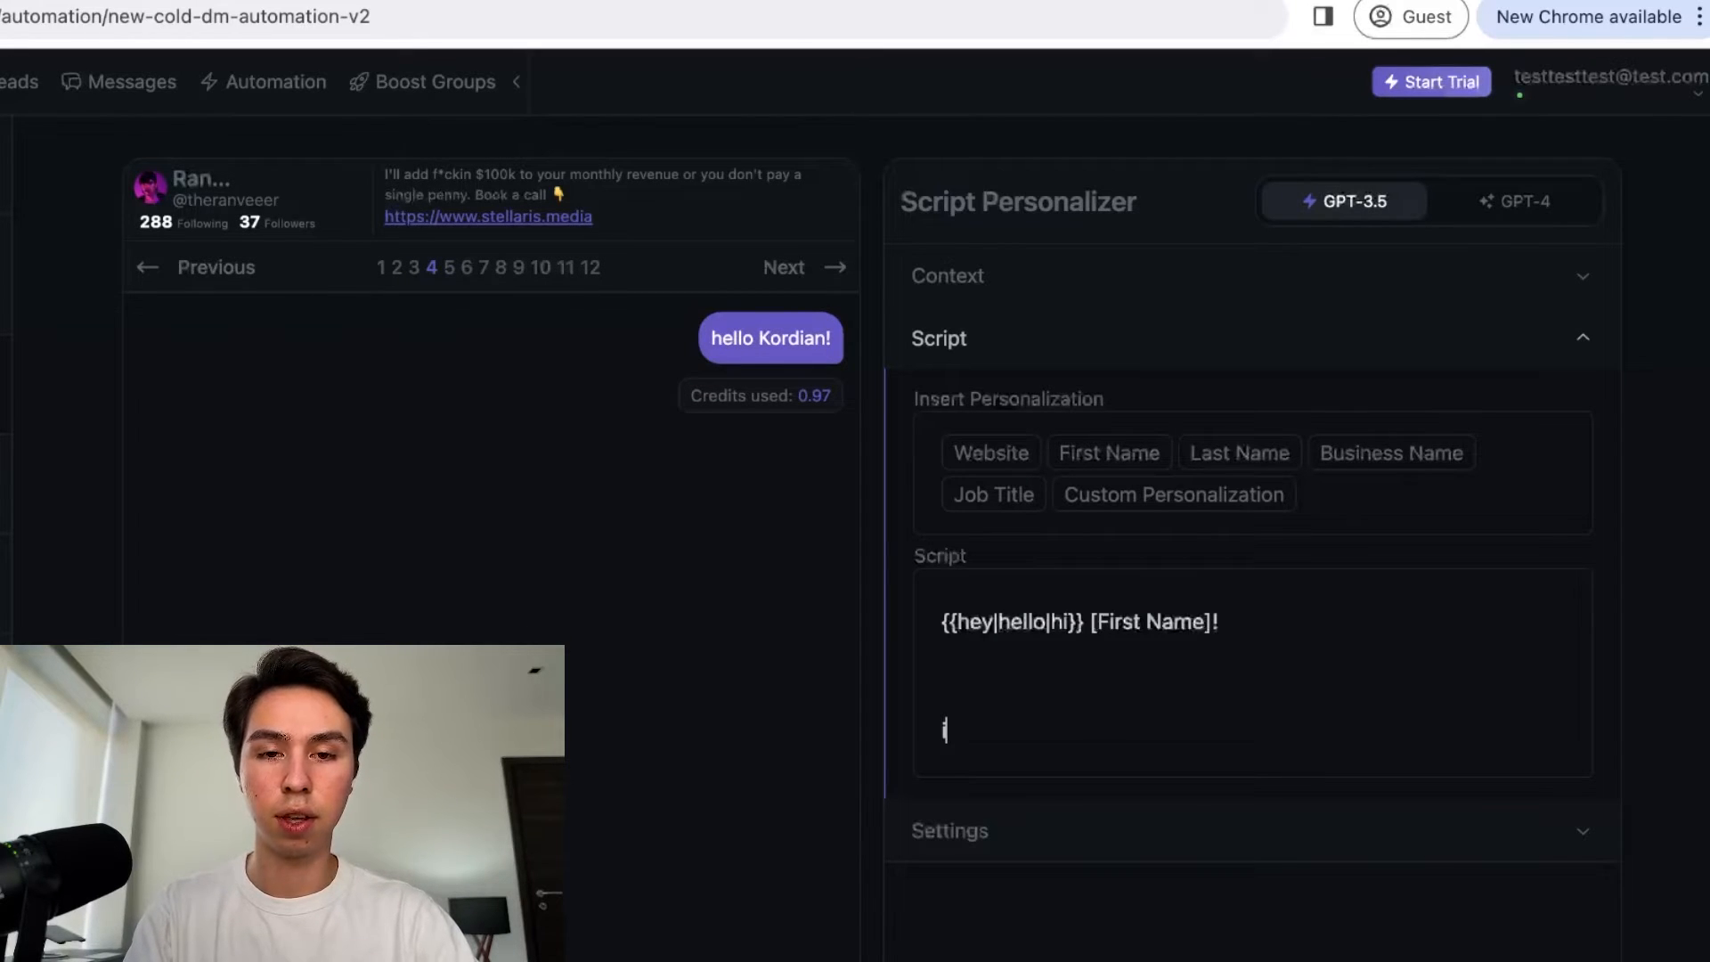
# Step: Write the script line "If I could get you 100 qualified meetings within the next 30 days or you don't pay, would you take that offer?"
pyautogui.write('If I could')
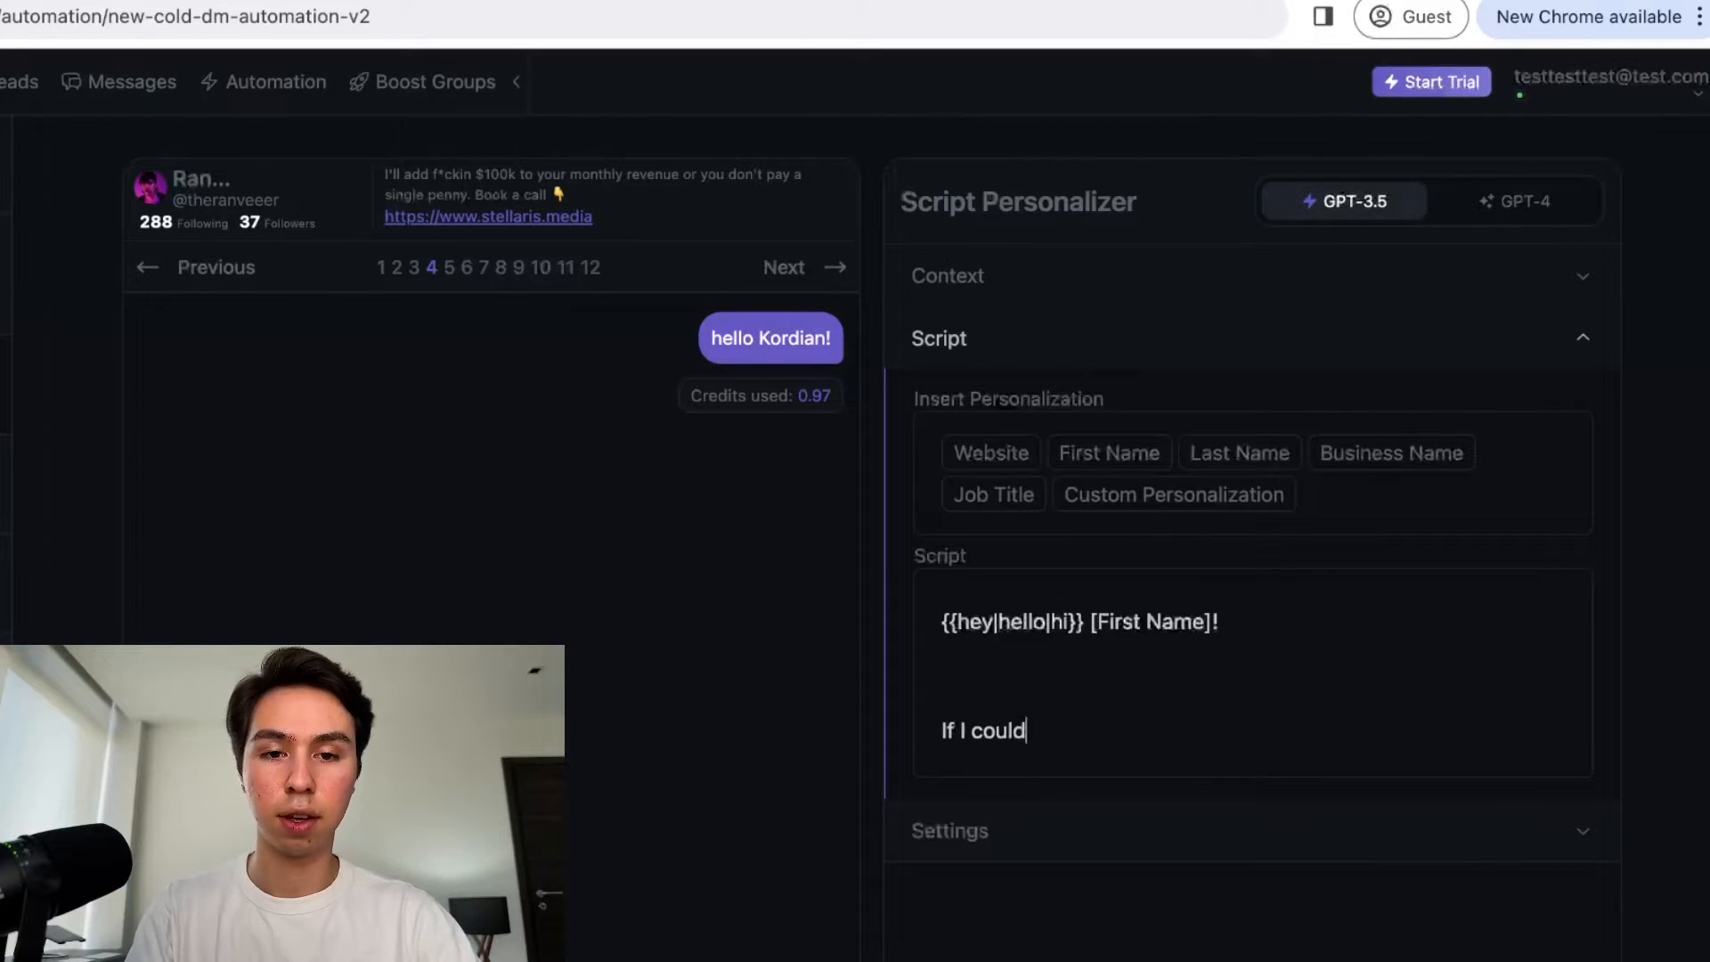
pyautogui.write(' get you 100 ')
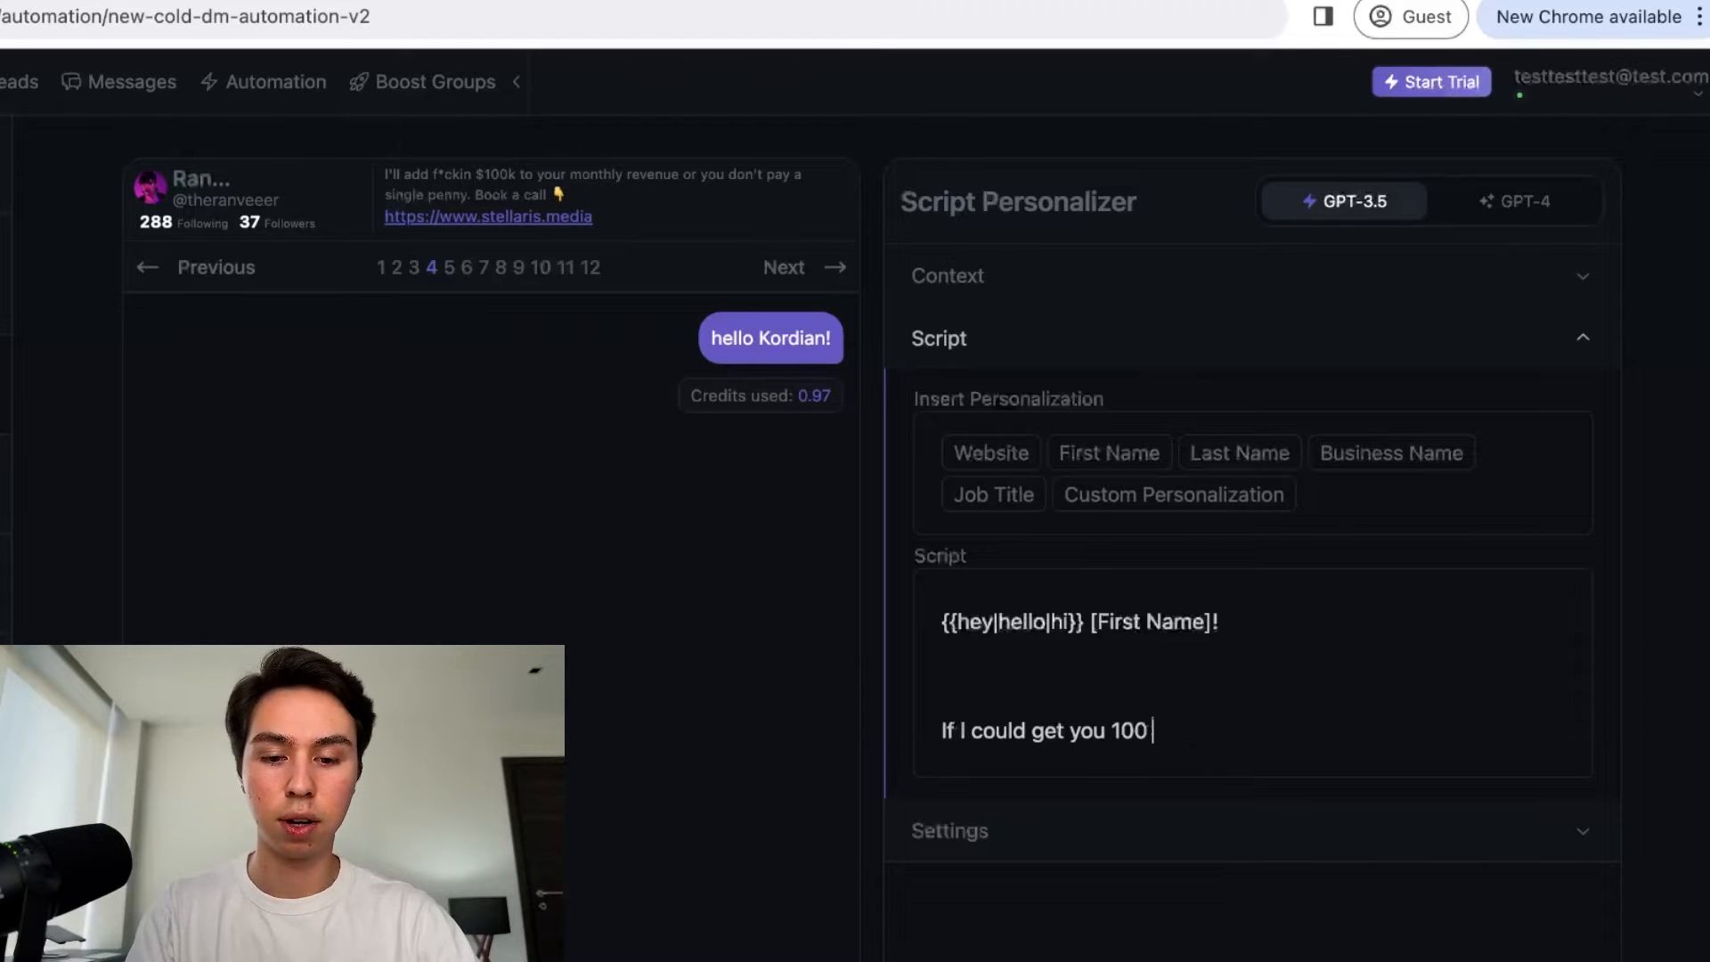
pyautogui.write('meetings withi')
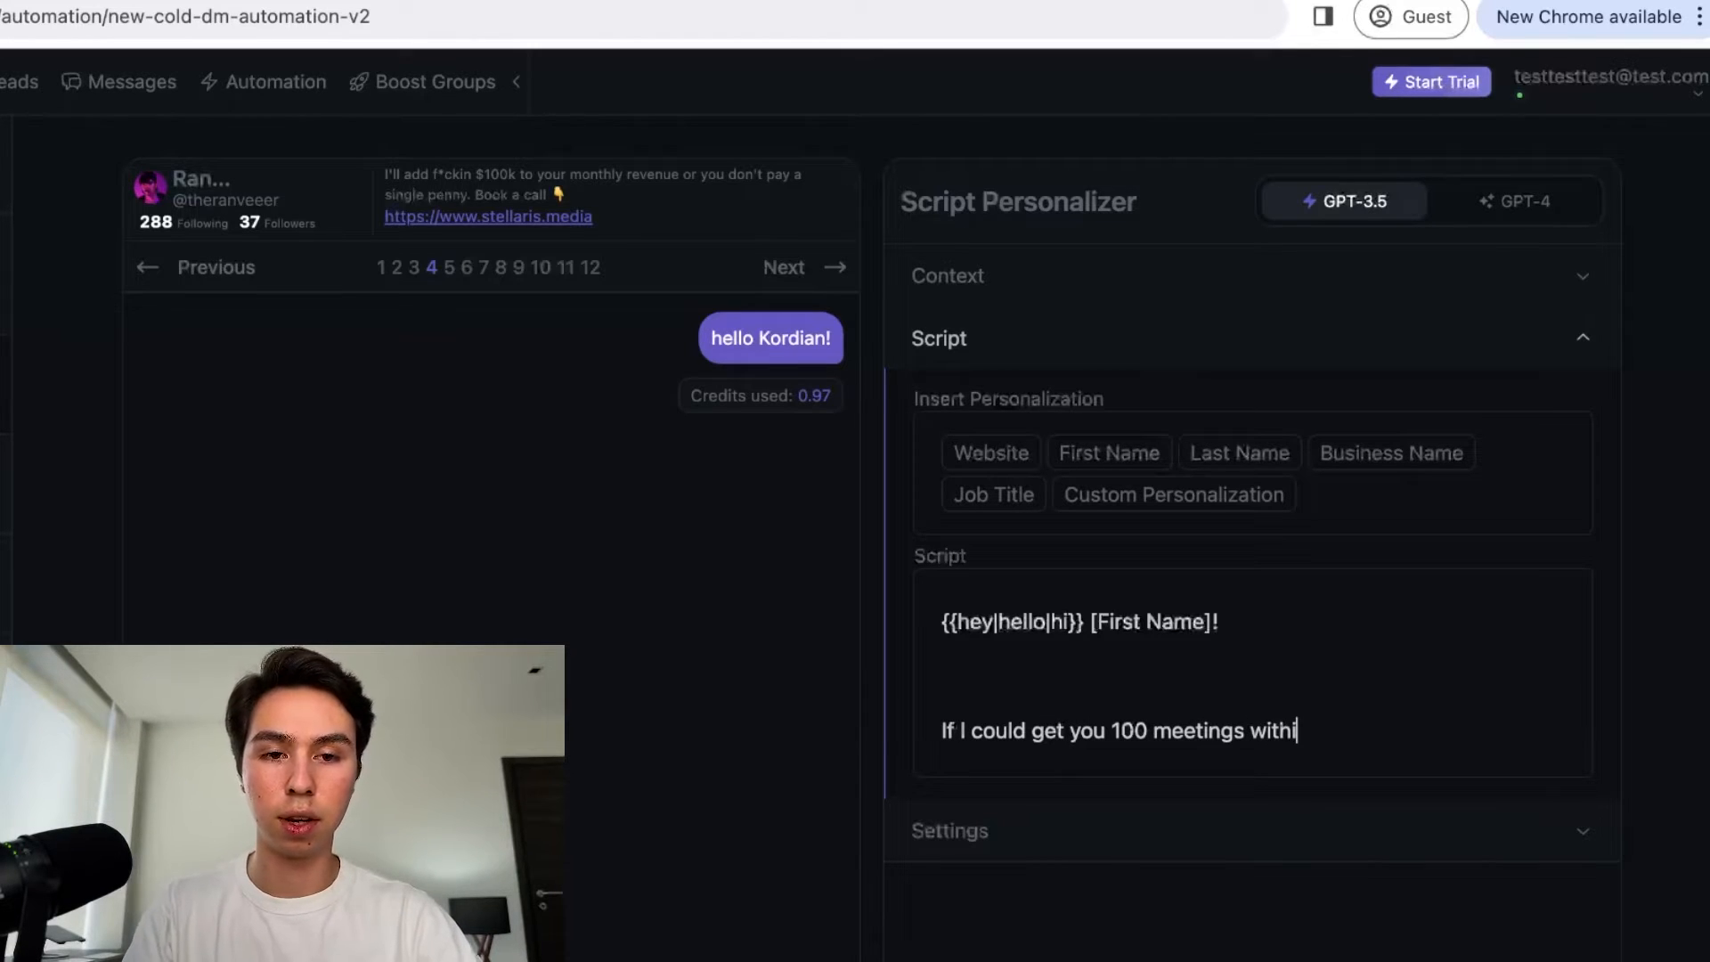
pyautogui.write('qualified ')
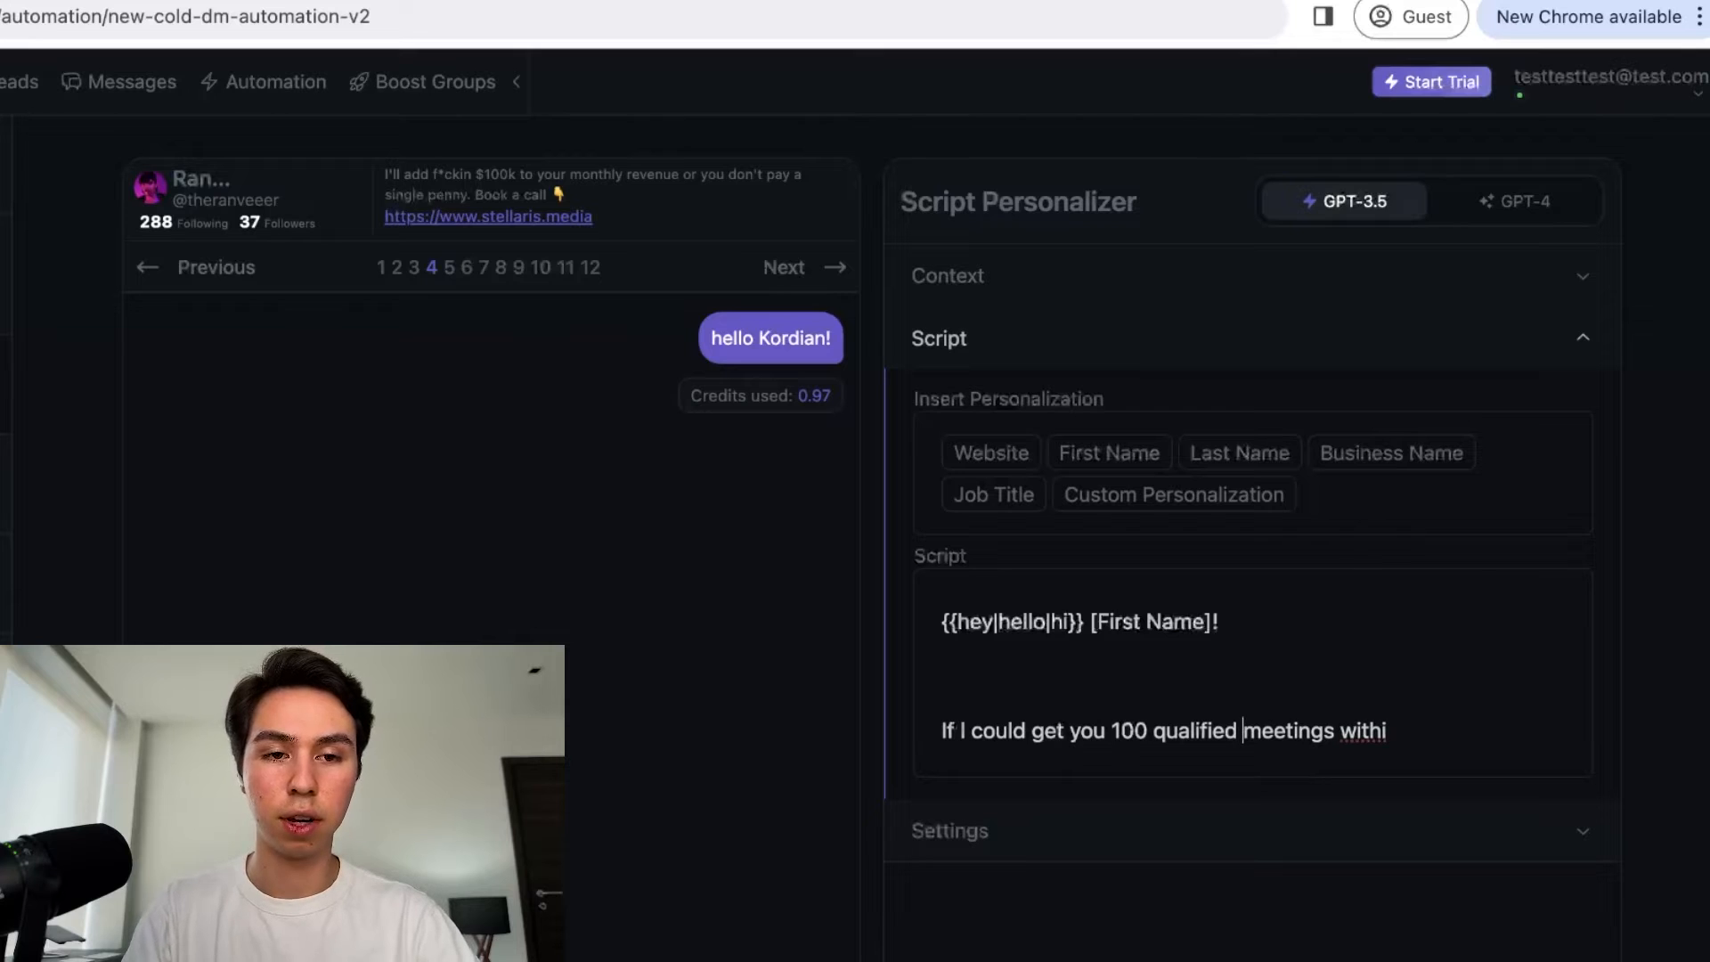
pyautogui.write('in the next 3')
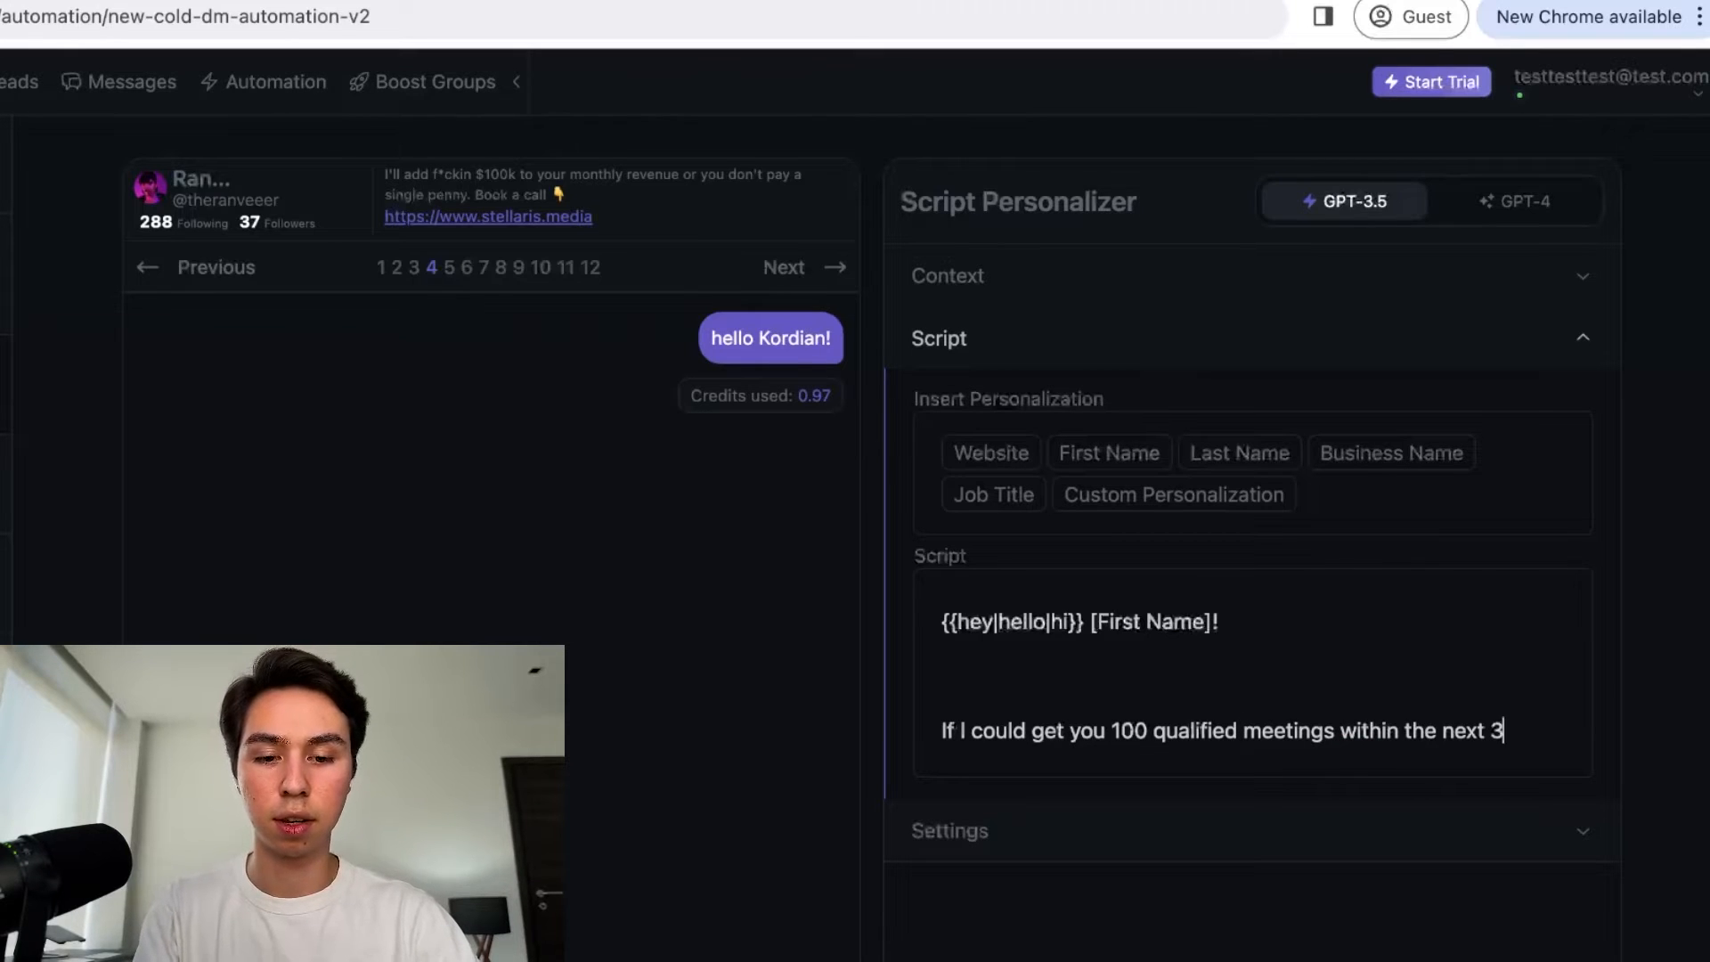
pyautogui.write("0 days or you don't pa")
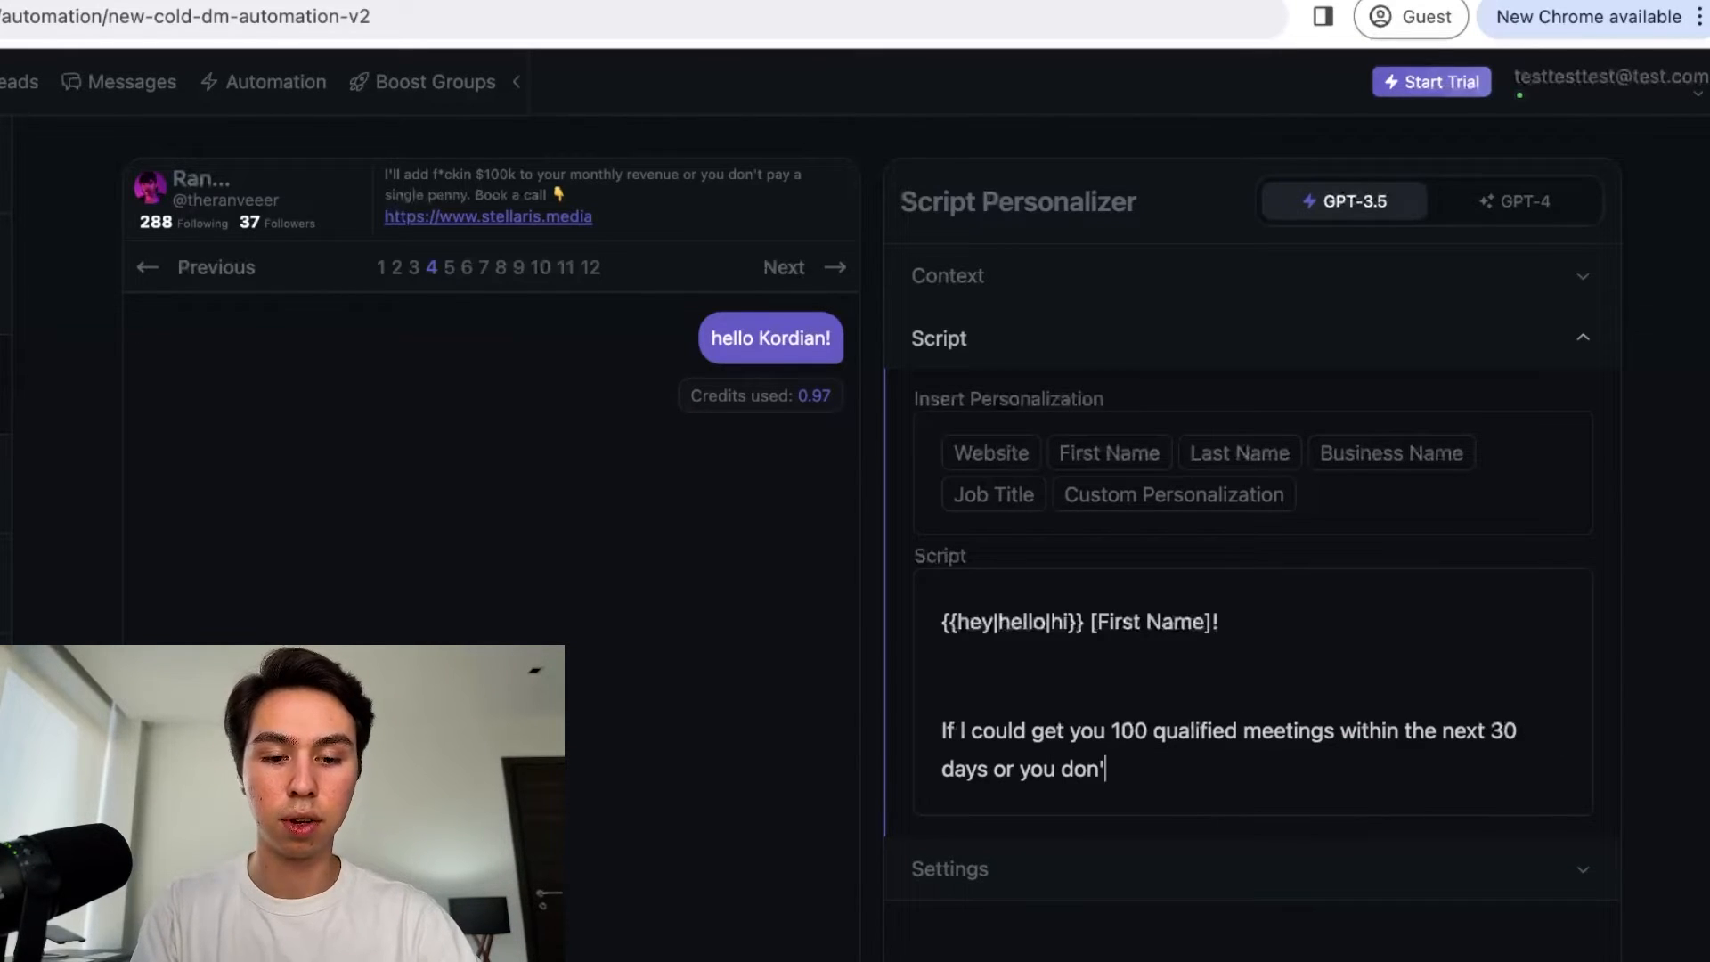
pyautogui.write('y, would yo')
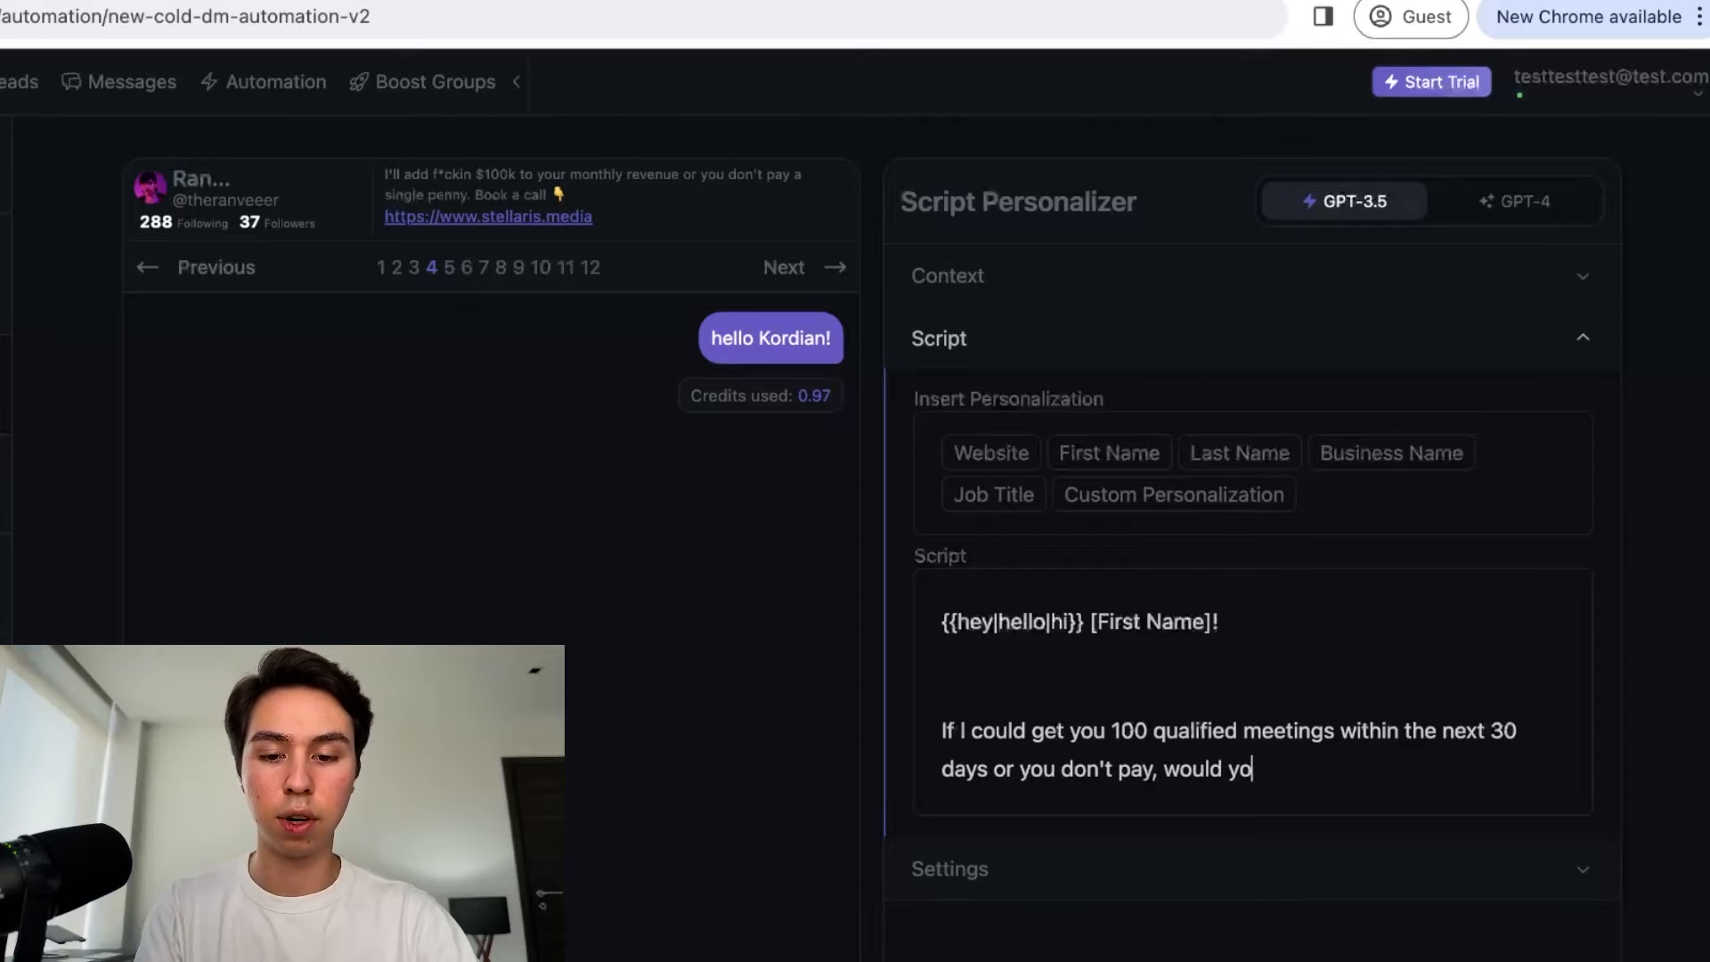
pyautogui.write('u take that o')
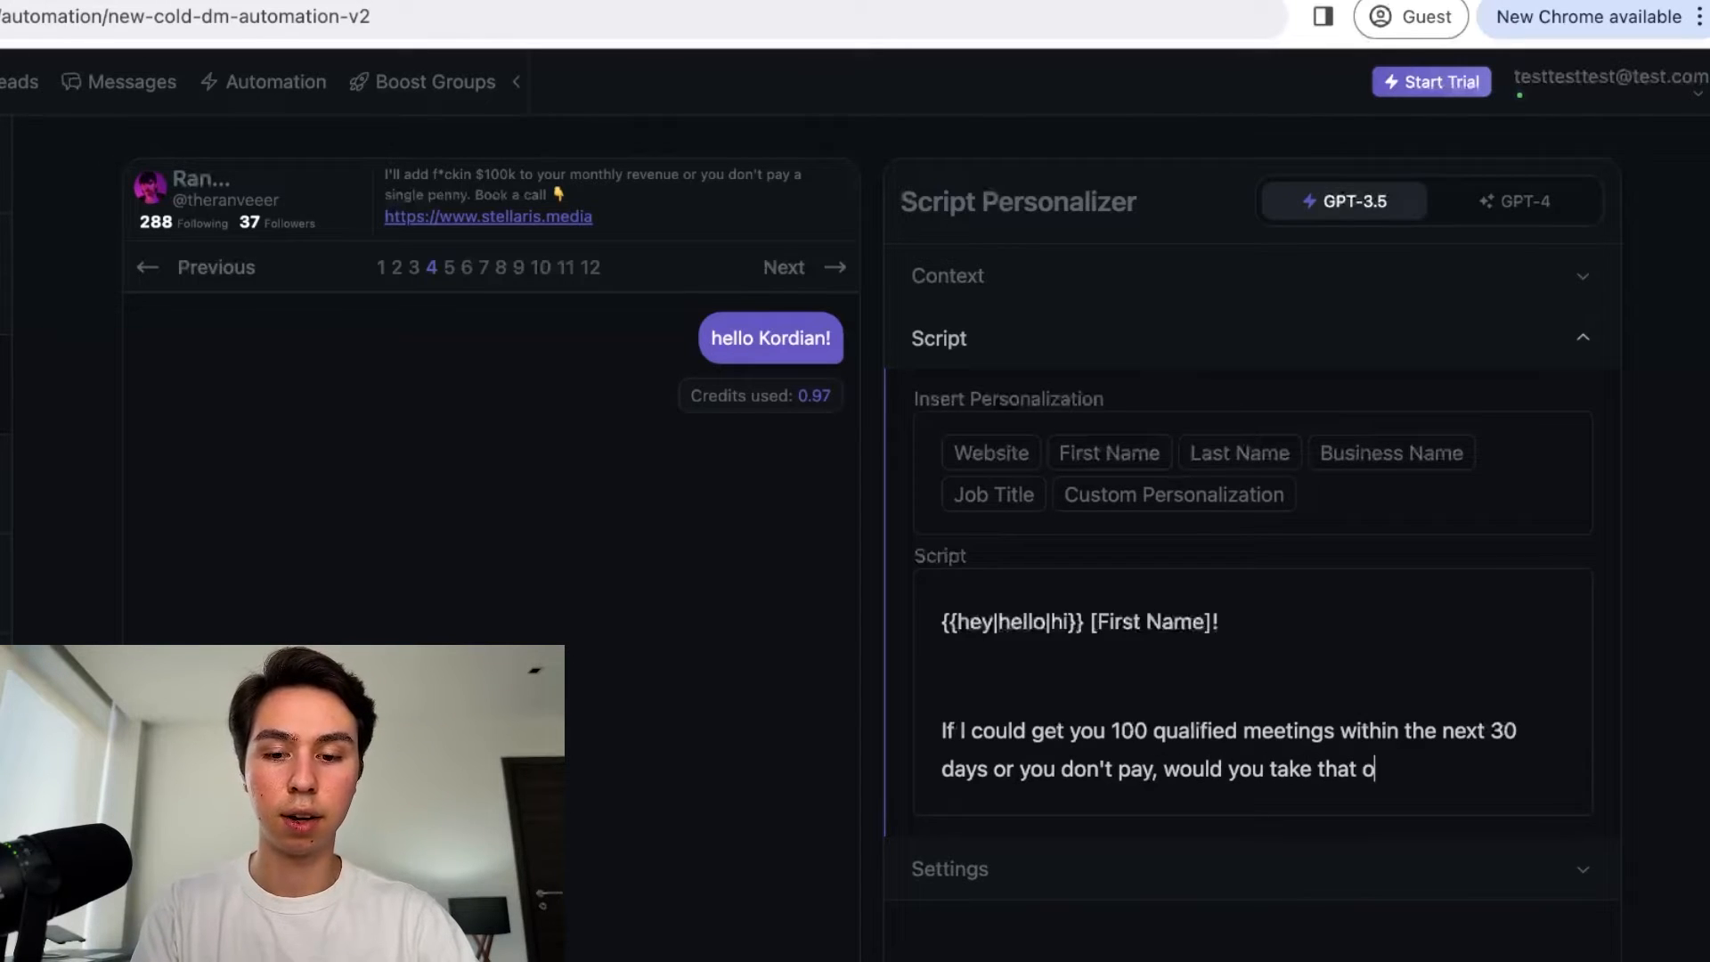
pyautogui.write('ffer?')
# Step: Turn the opening words of the offer line into the variation "{{If I could get you|would you like}}"
pyautogui.press('super+shift+Left')
pyautogui.hotkey('shift', 'Up')
pyautogui.hotkey('shift', 'Up')
pyautogui.press('Left')
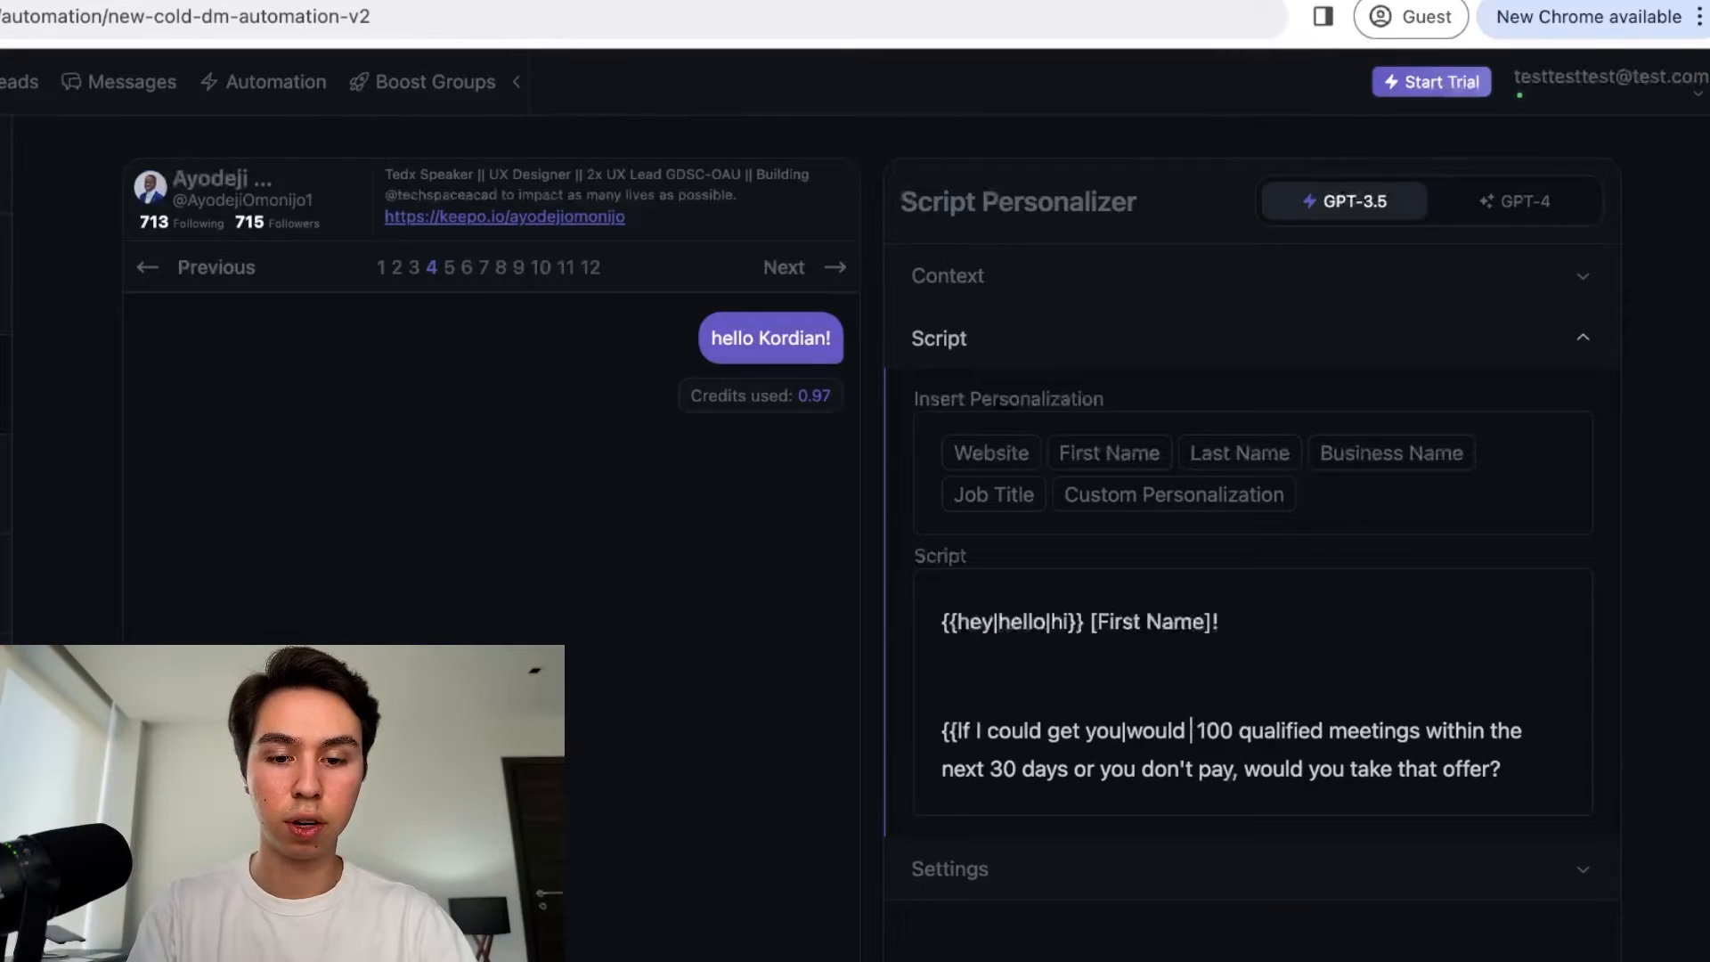
pyautogui.write('you like')
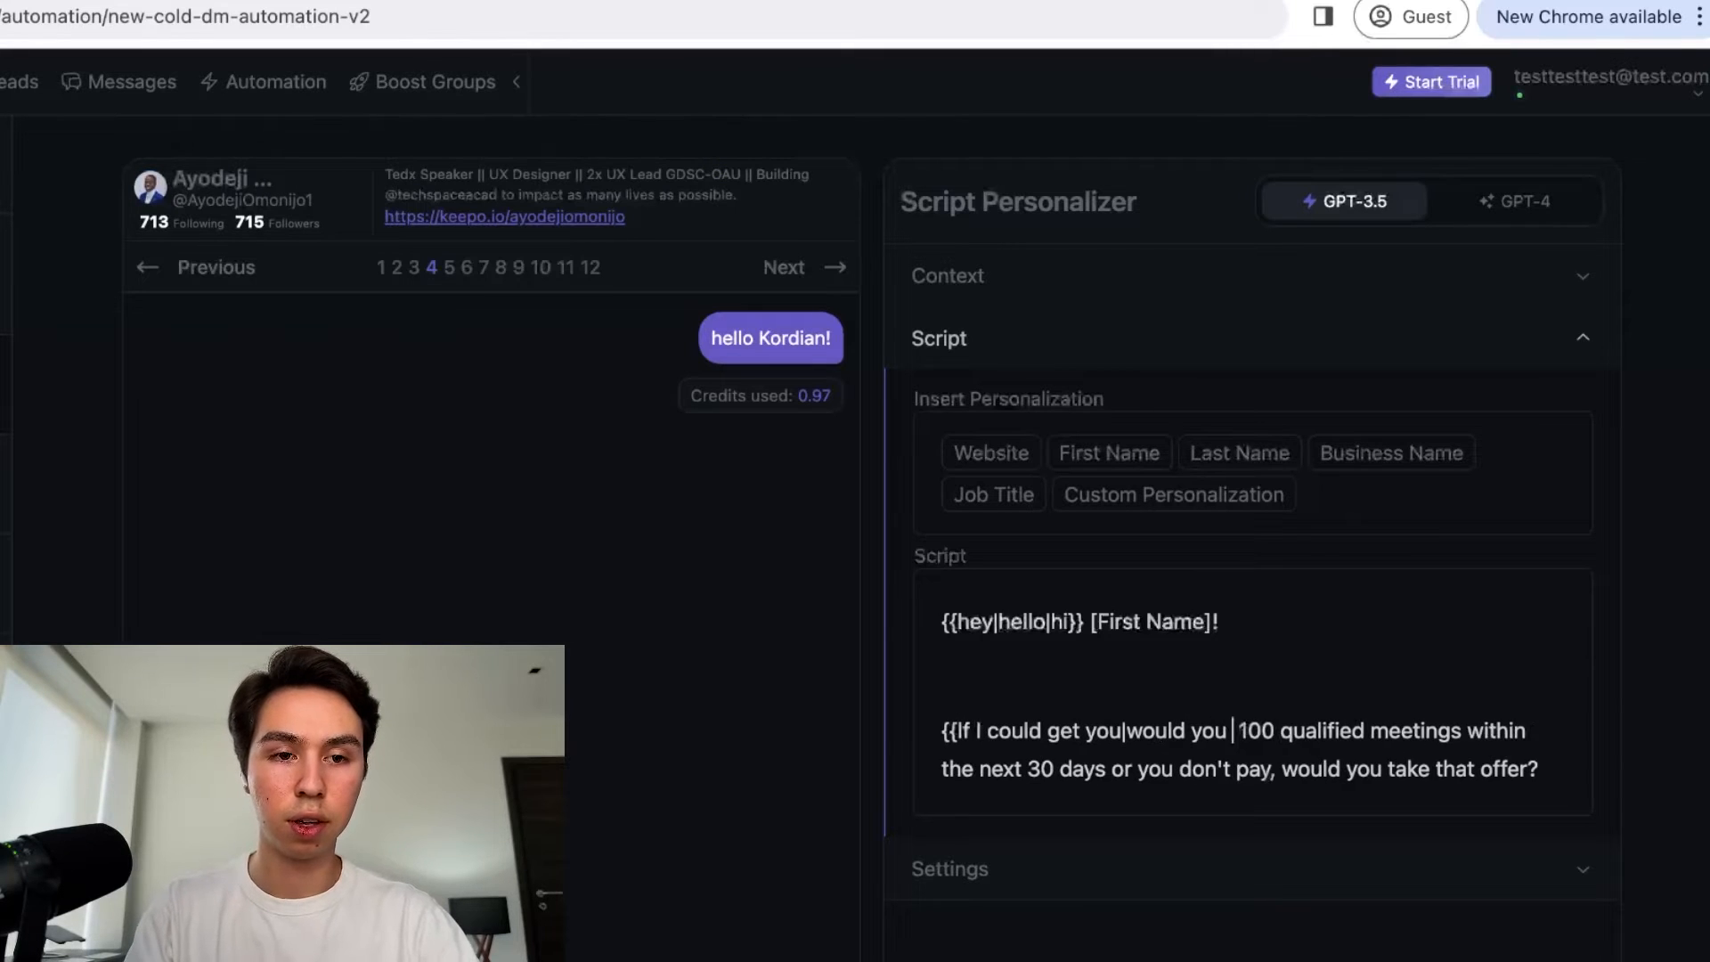
pyautogui.write('}}')
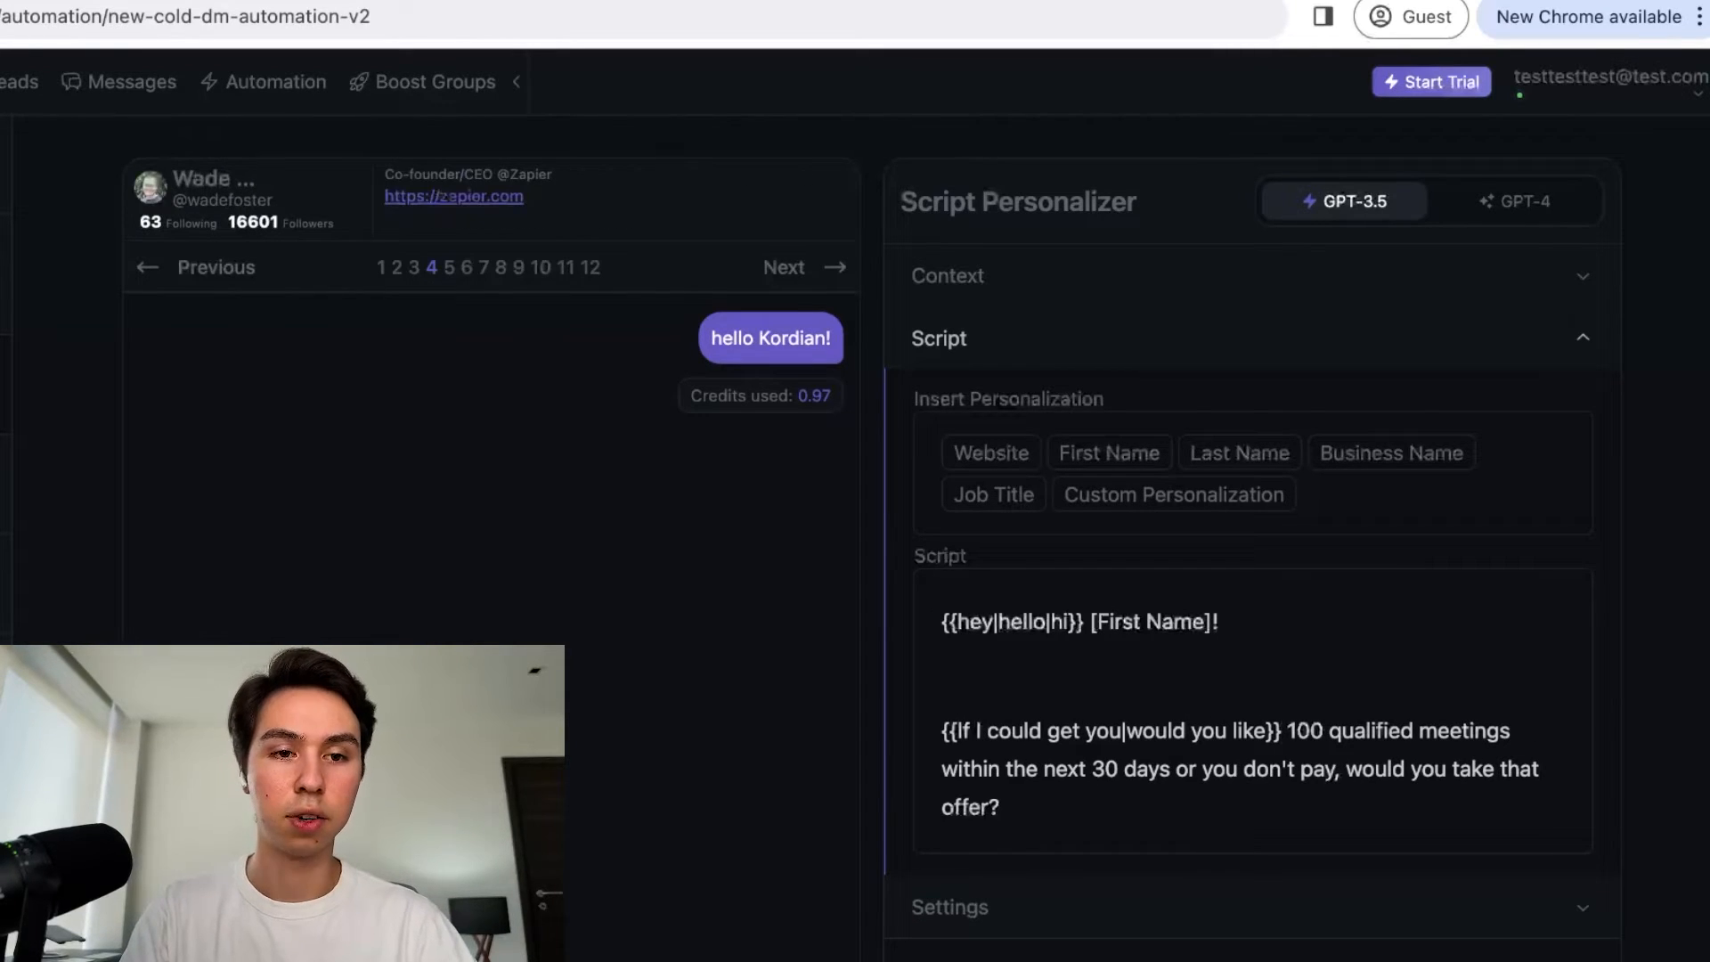
# Step: Delete the alternative 'would you like' with its separator and closing braces from the opening variation of the offer line
pyautogui.moveTo(941, 769); pyautogui.dragTo(999, 807)
pyautogui.click(1001, 769)
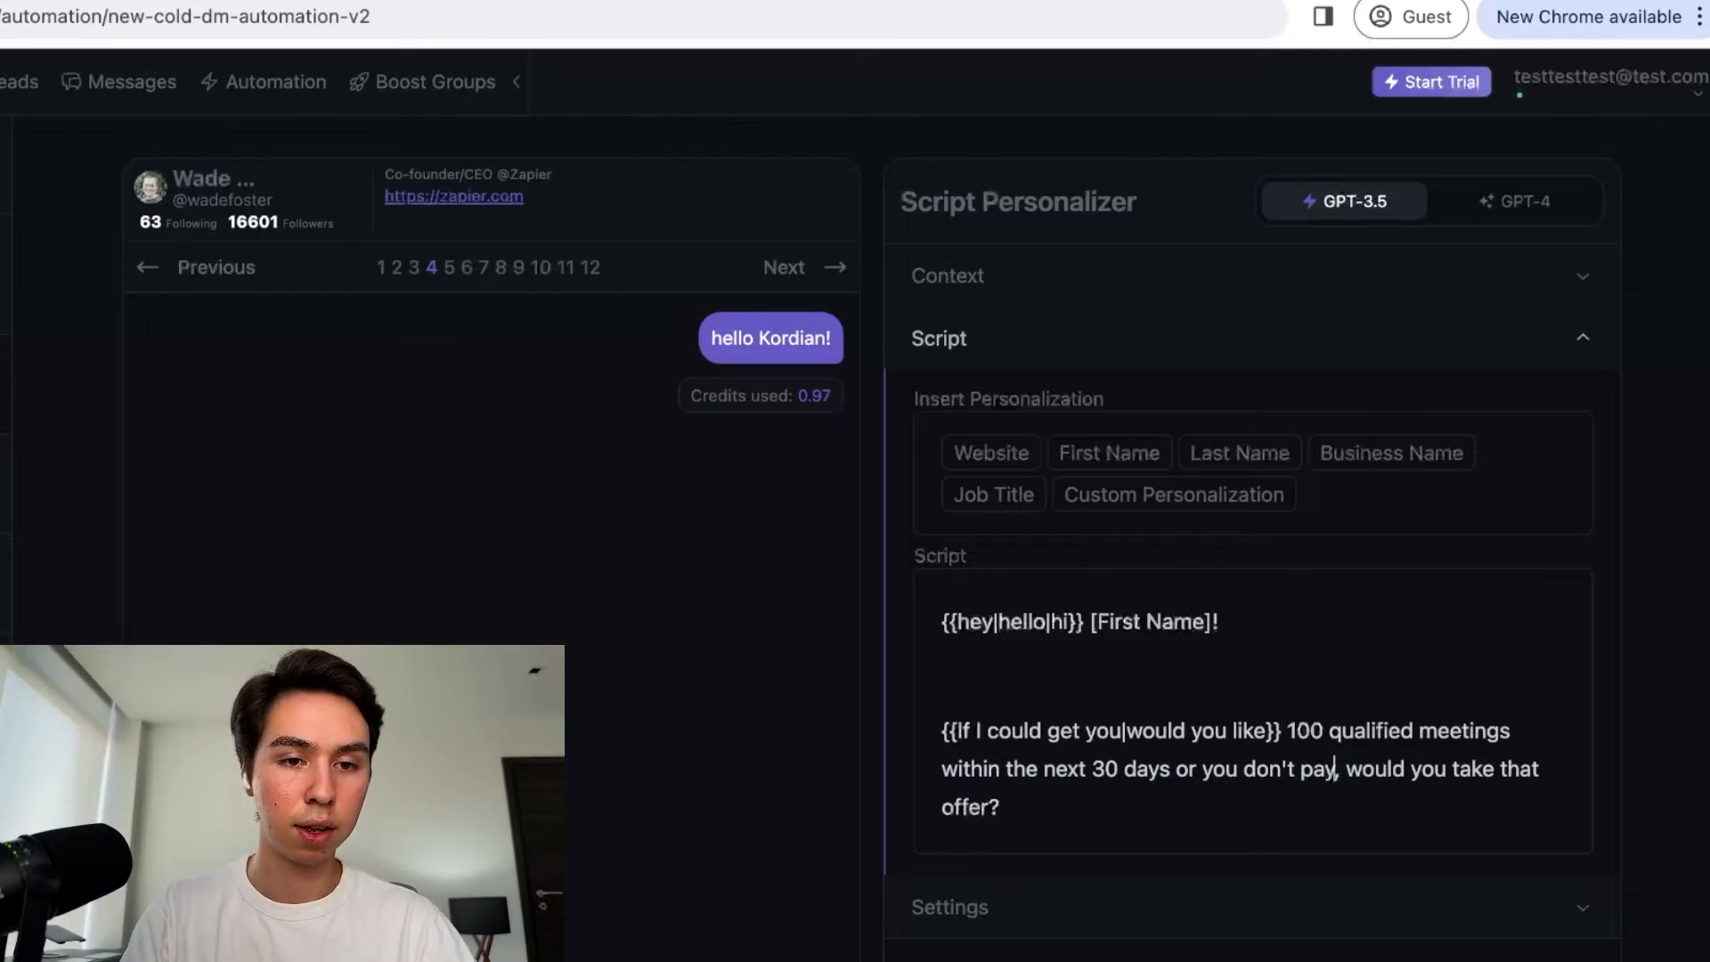
pyautogui.hotkey('shift', 'Left')
pyautogui.hotkey('shift', 'Left')
pyautogui.hotkey('shift', 'Left')
pyautogui.hotkey('shift', 'Left')
pyautogui.hotkey('shift', 'Left')
pyautogui.hotkey('shift', 'Left')
pyautogui.hotkey('shift', 'Left')
pyautogui.hotkey('shift', 'Left')
pyautogui.hotkey('shift', 'Left')
pyautogui.hotkey('shift', 'Left')
pyautogui.hotkey('shift', 'Left')
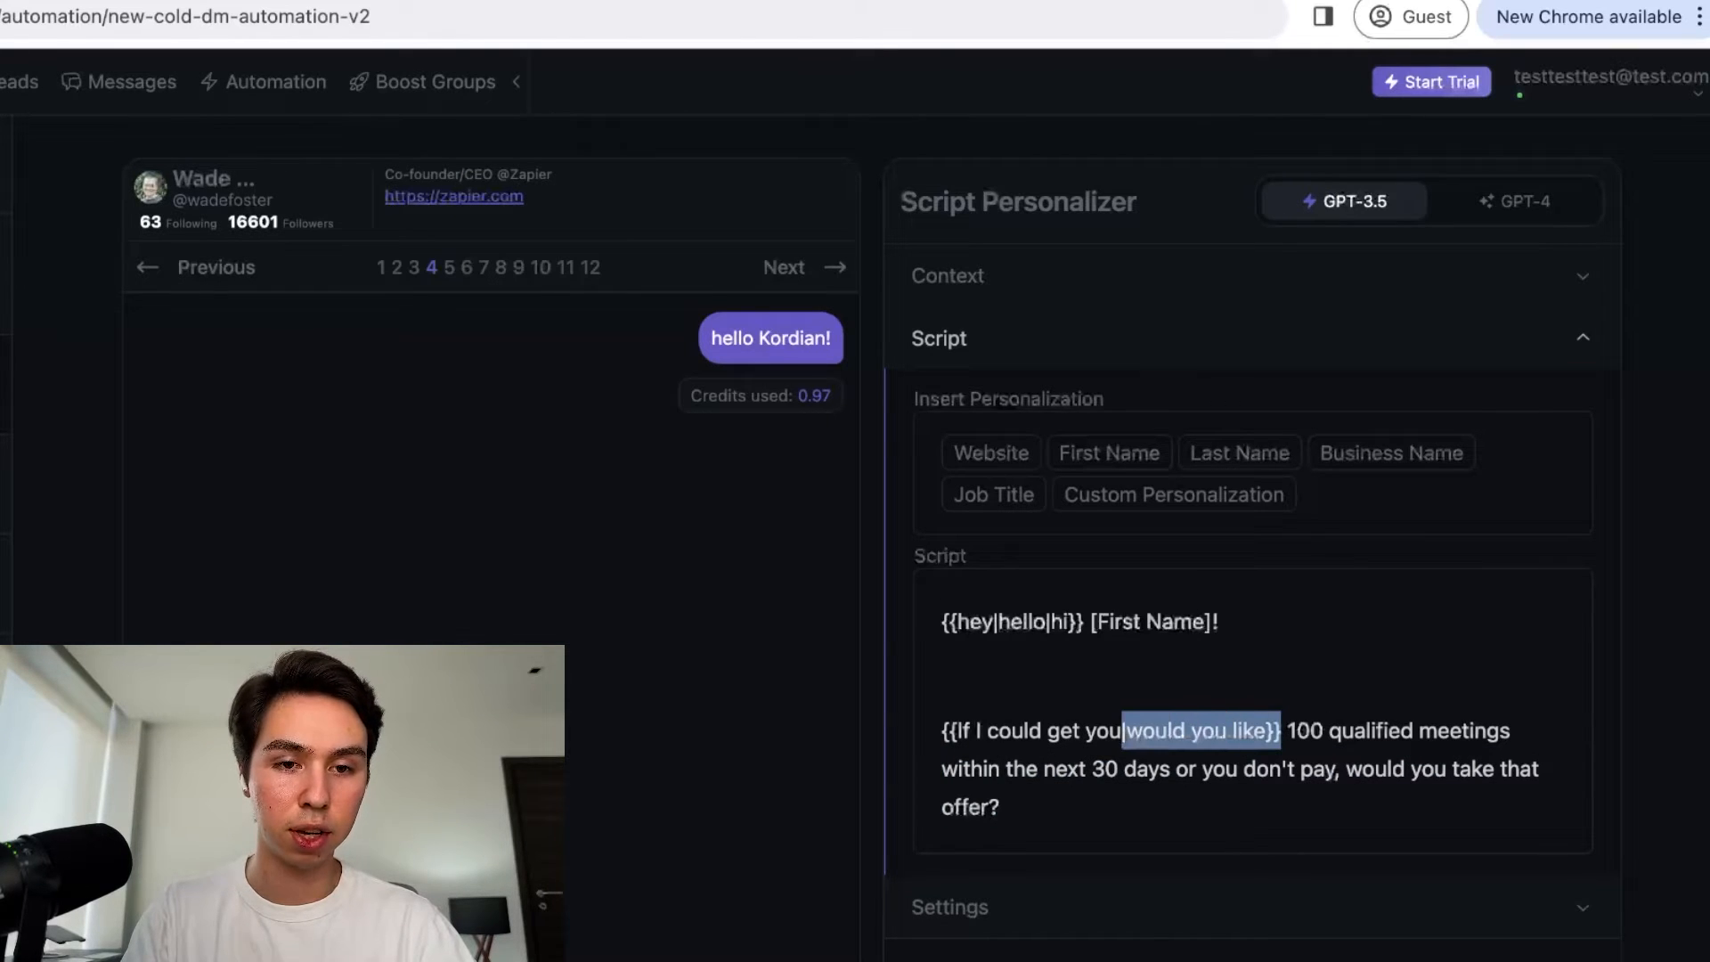
pyautogui.press('BackSpace')
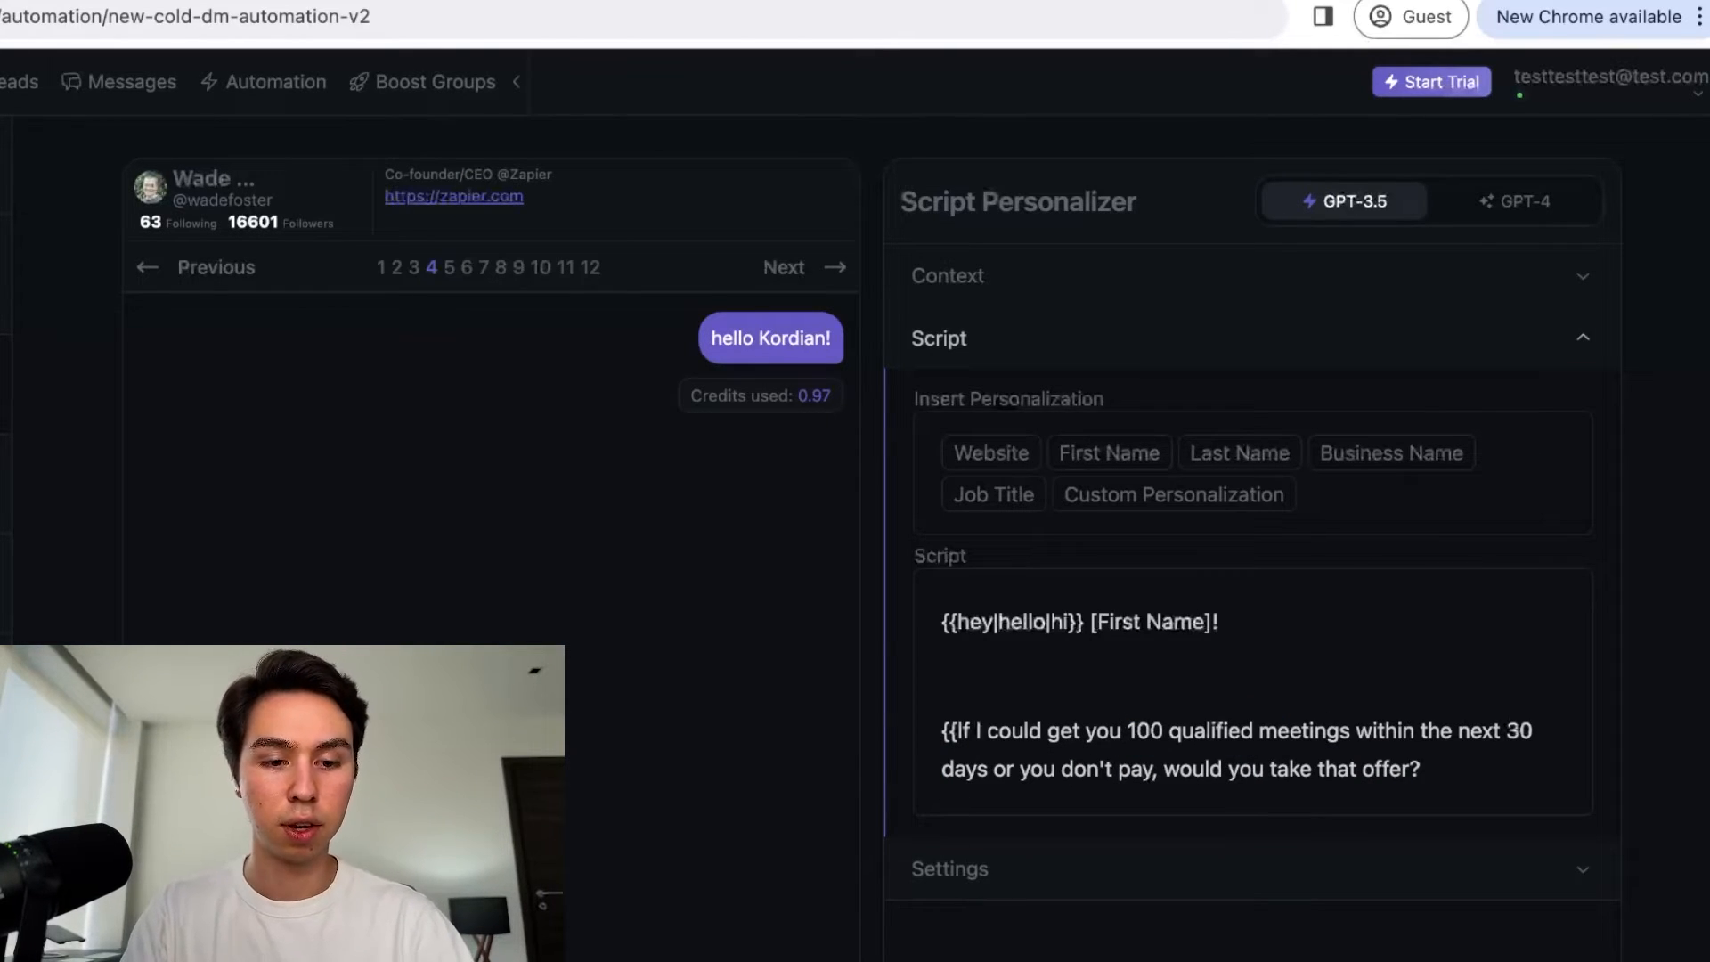
# Step: Complete the offer line's opening variation with the alternatives 'If i could deliver' and 'if i could book your business', closing it with double braces
pyautogui.write('|')
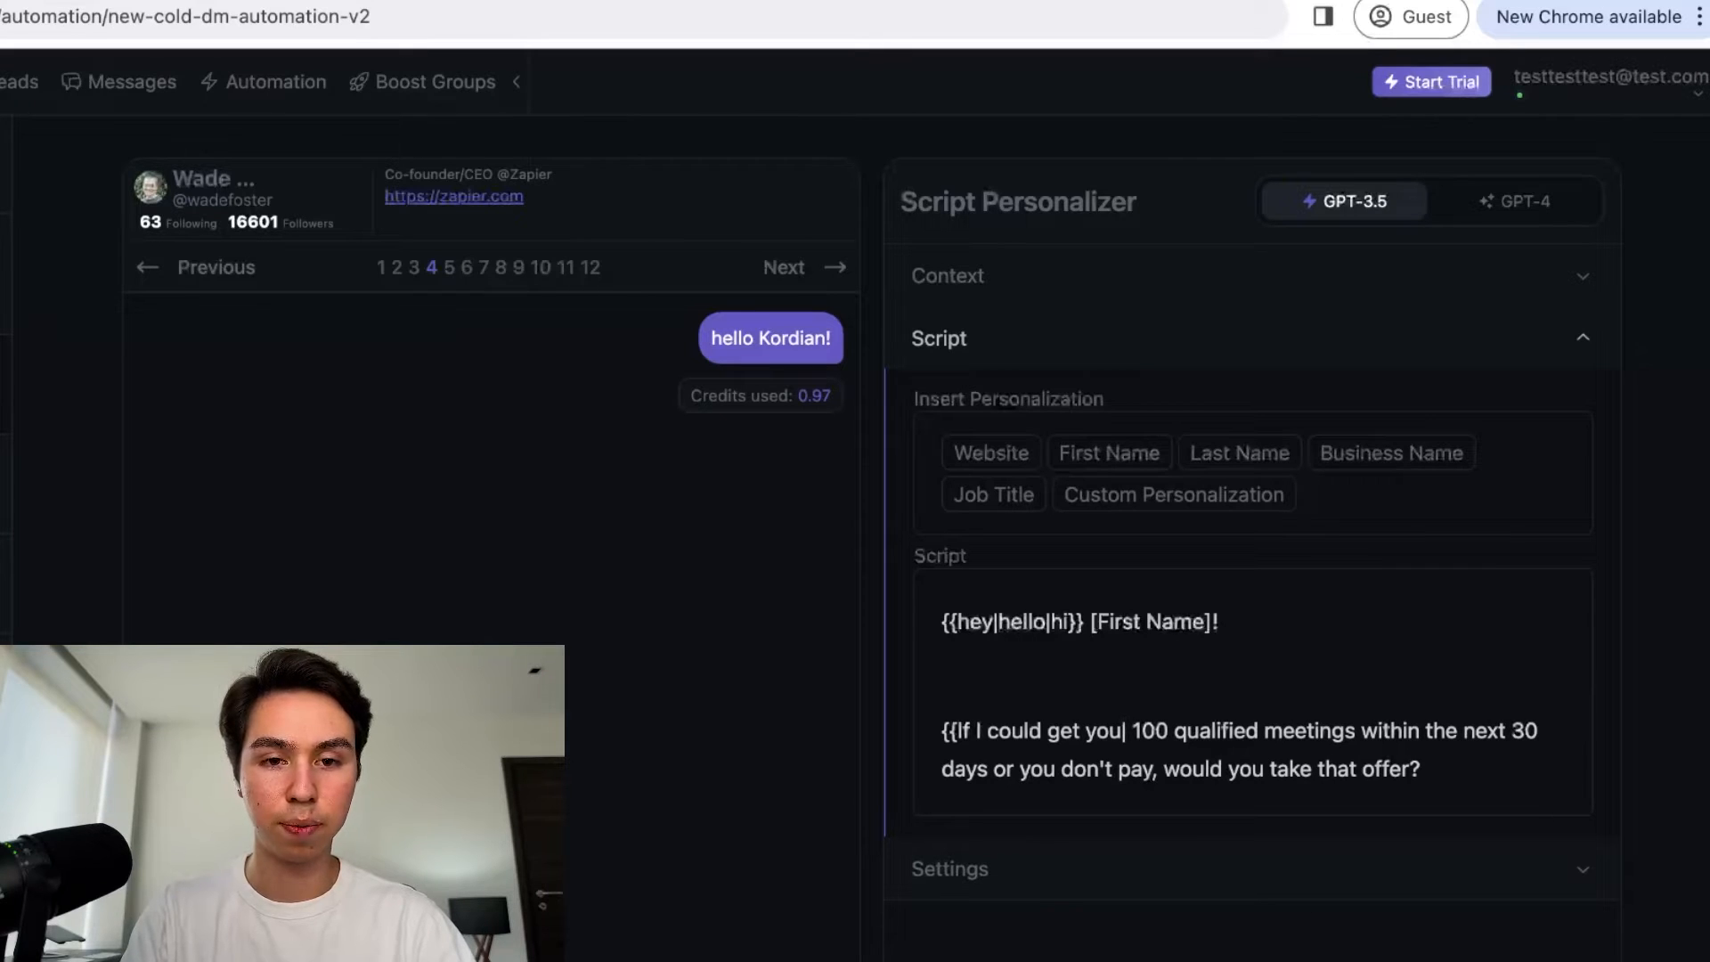
pyautogui.write('If i could')
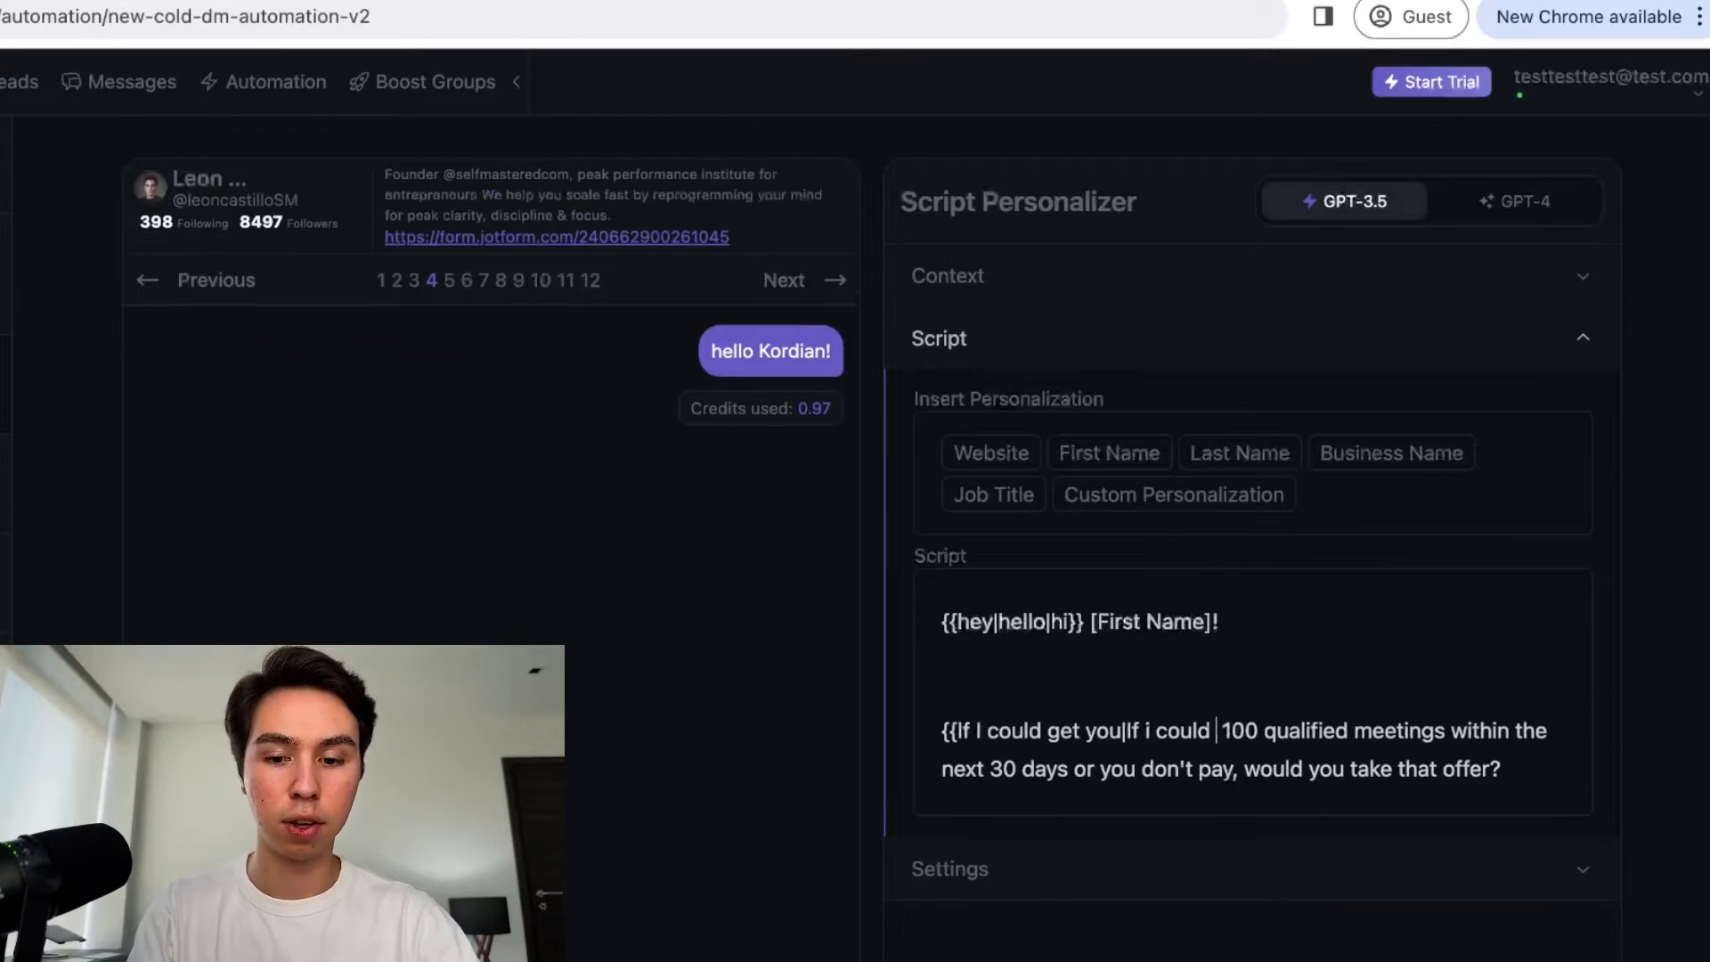
pyautogui.write(' deliver')
pyautogui.write('|')
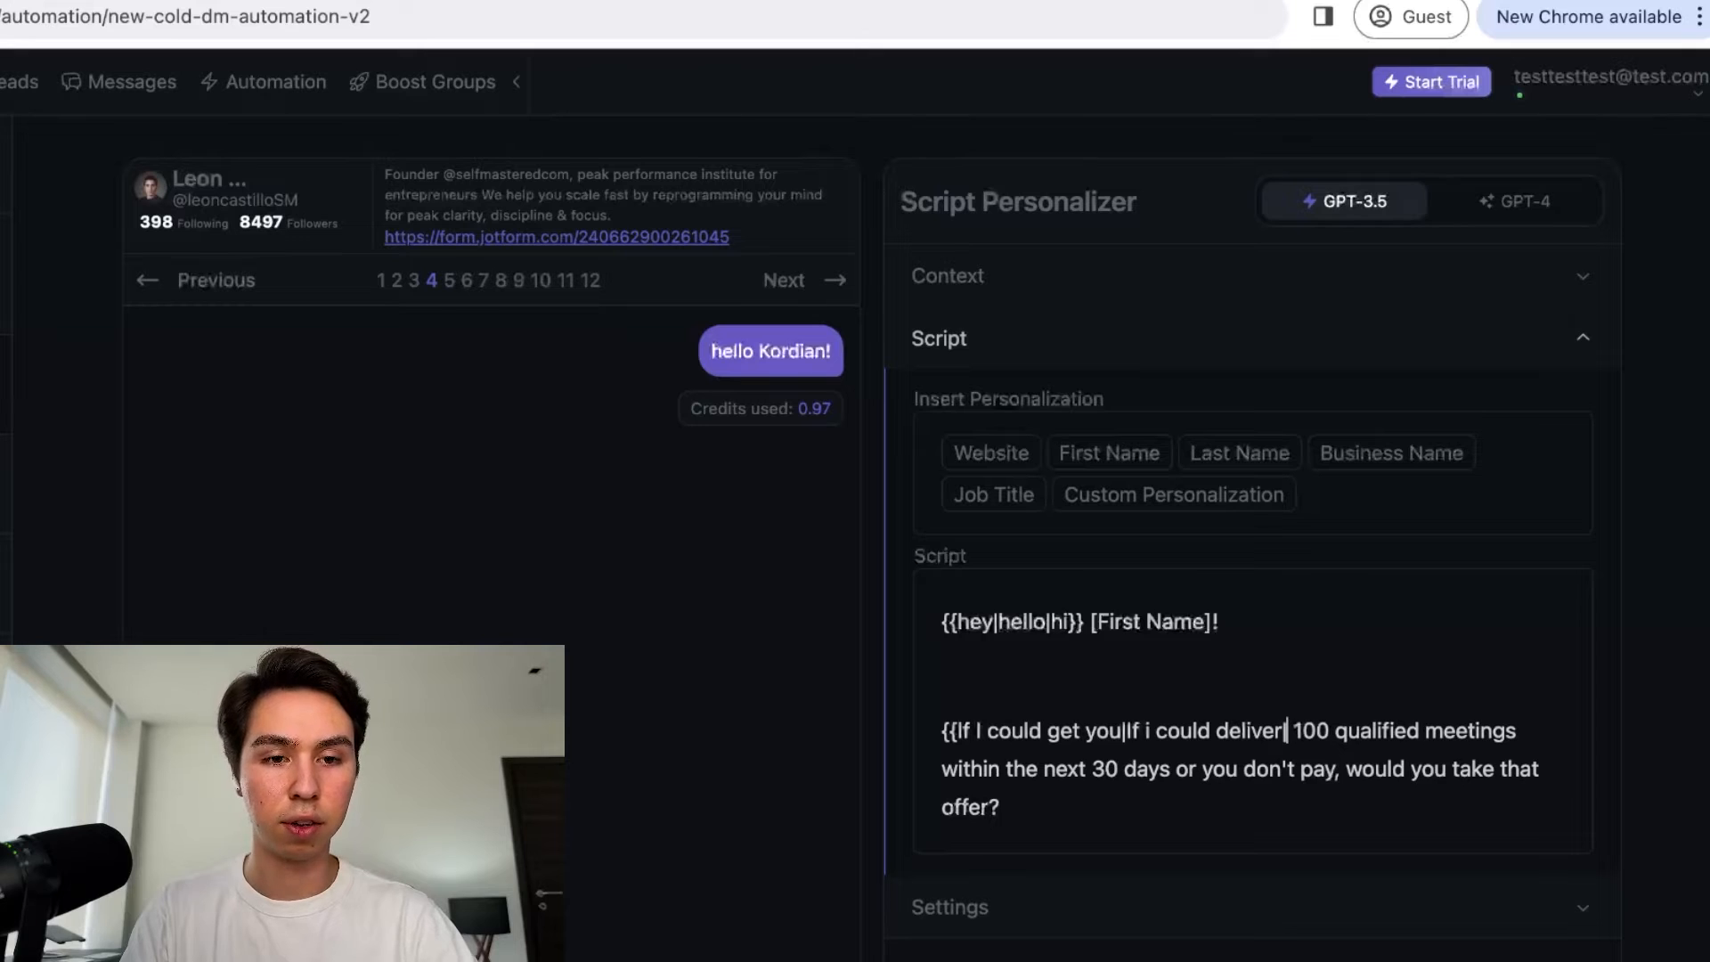
pyautogui.write('if i could boo')
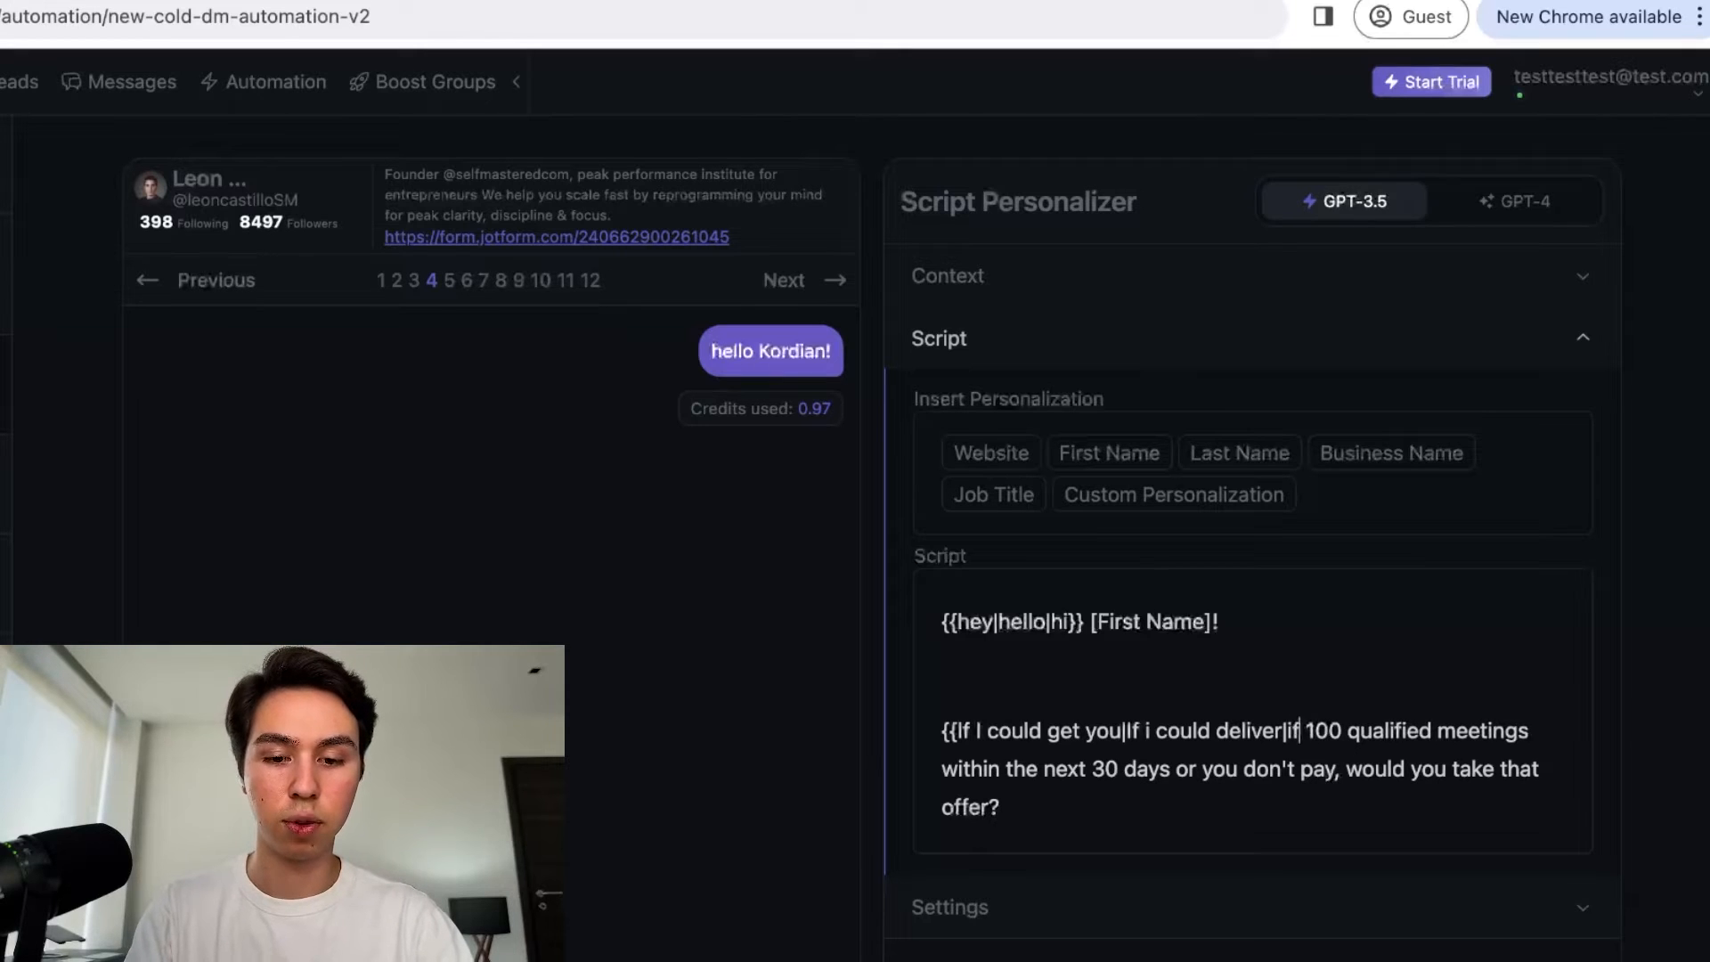
pyautogui.write('k your ')
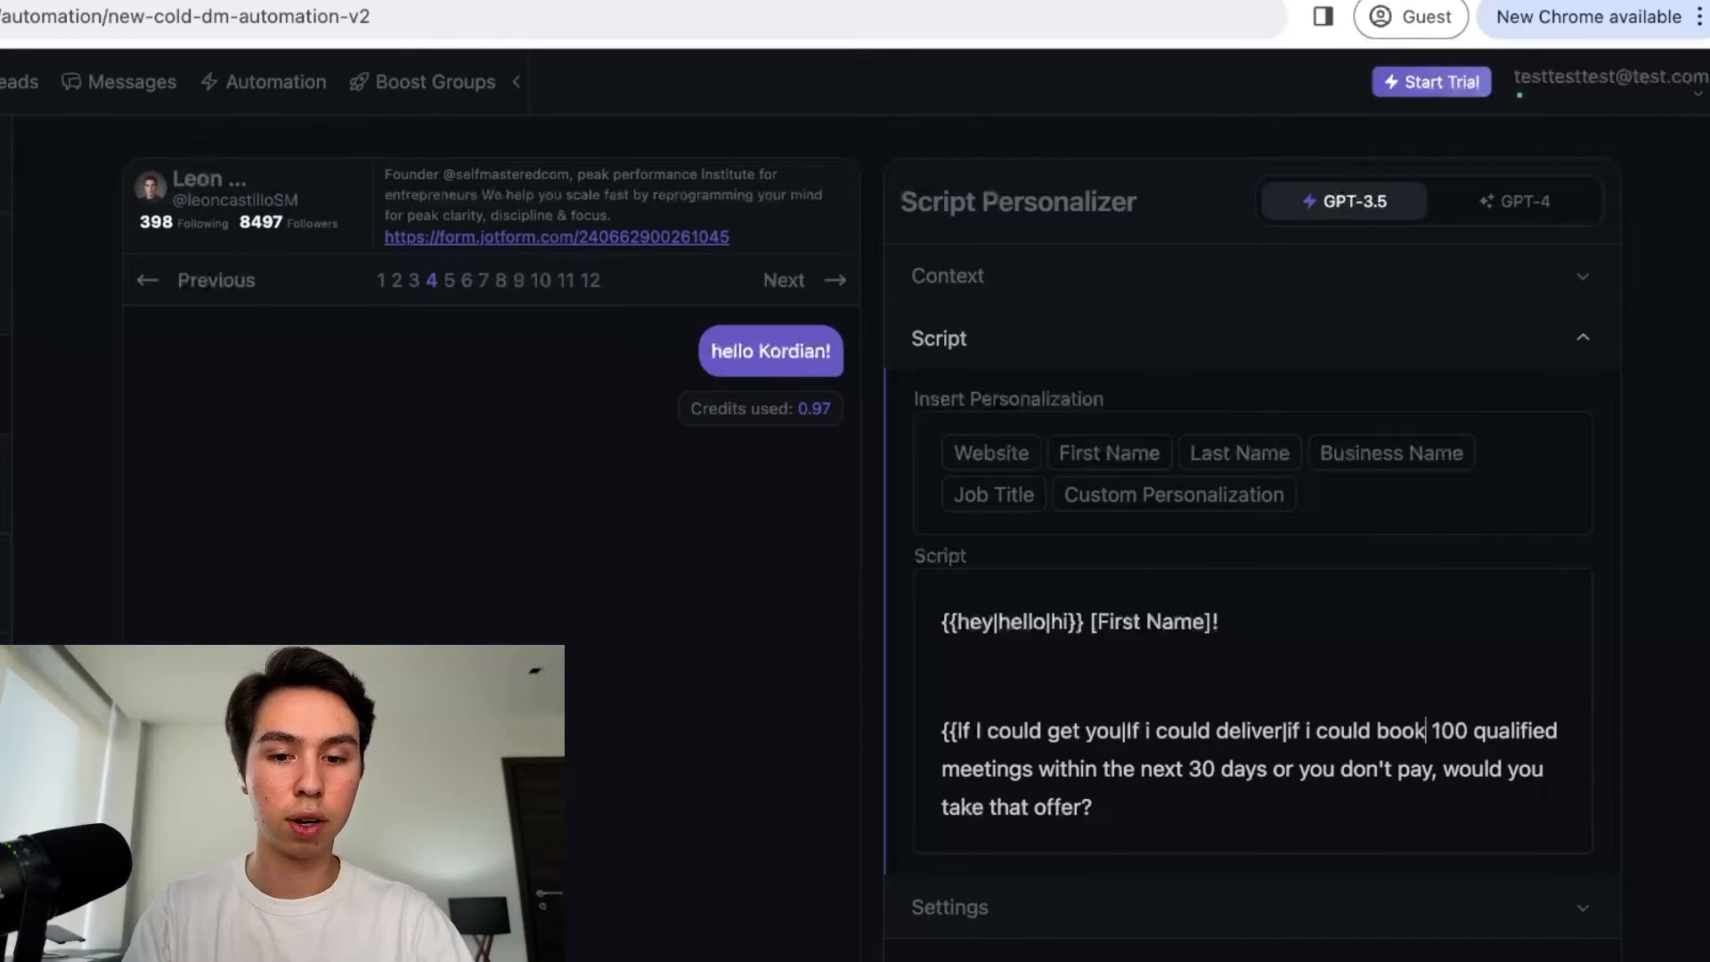
pyautogui.write('business')
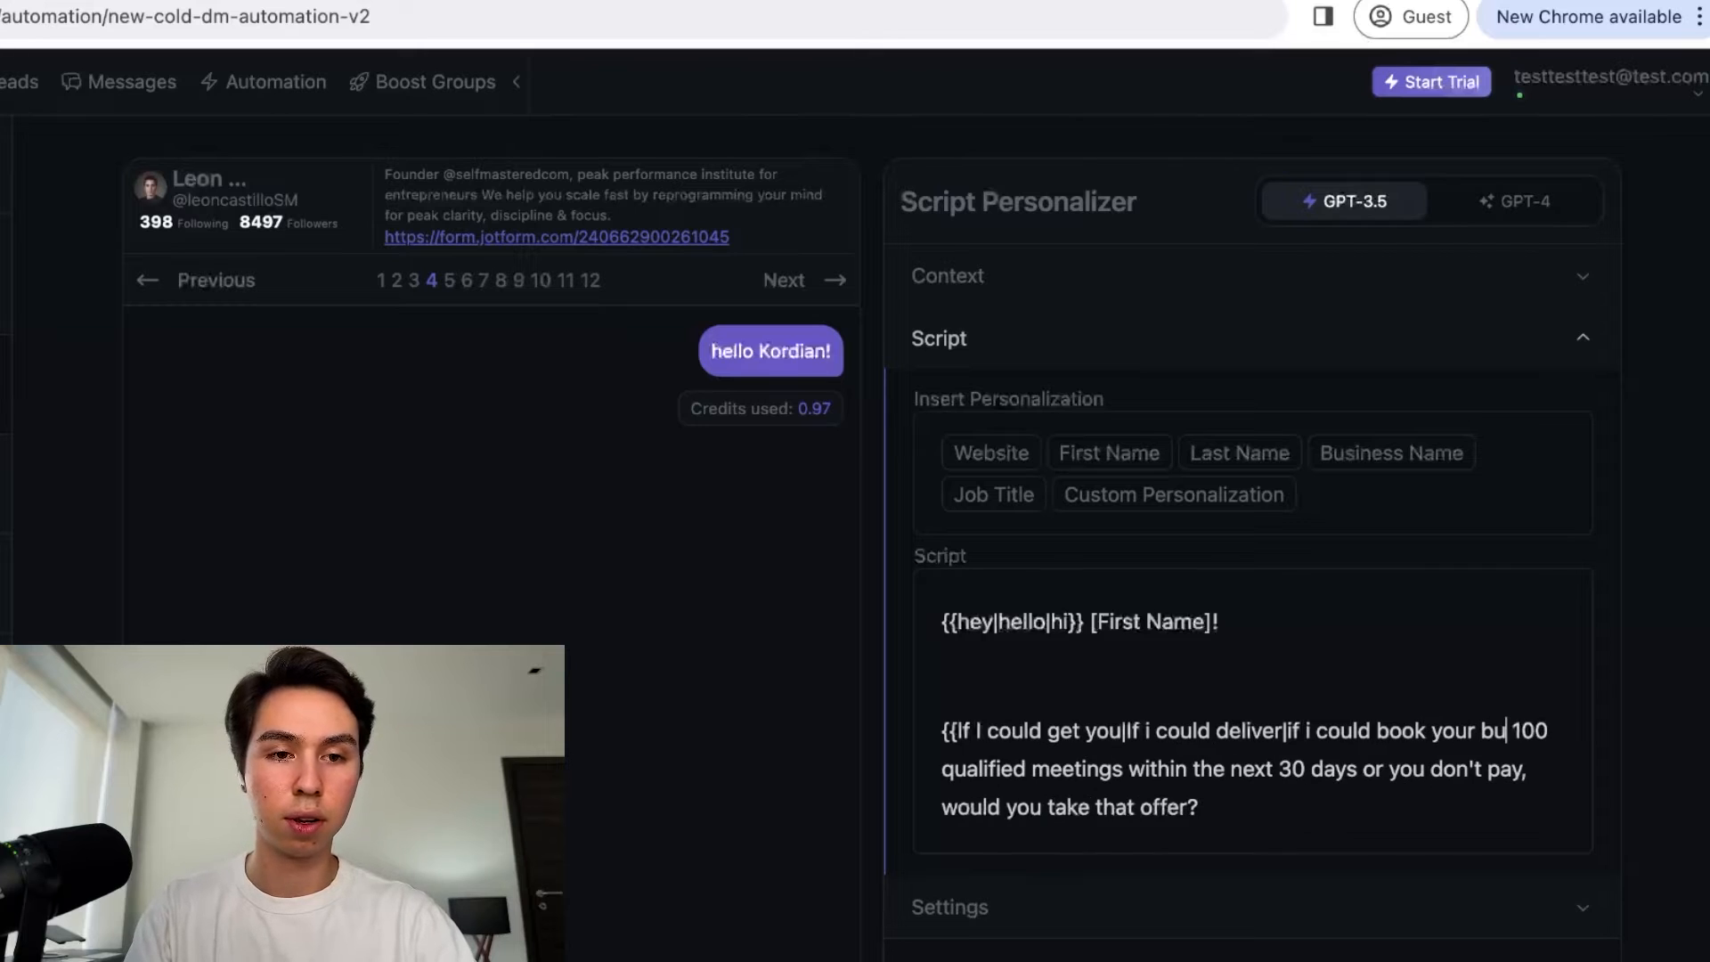
pyautogui.write('}} ')
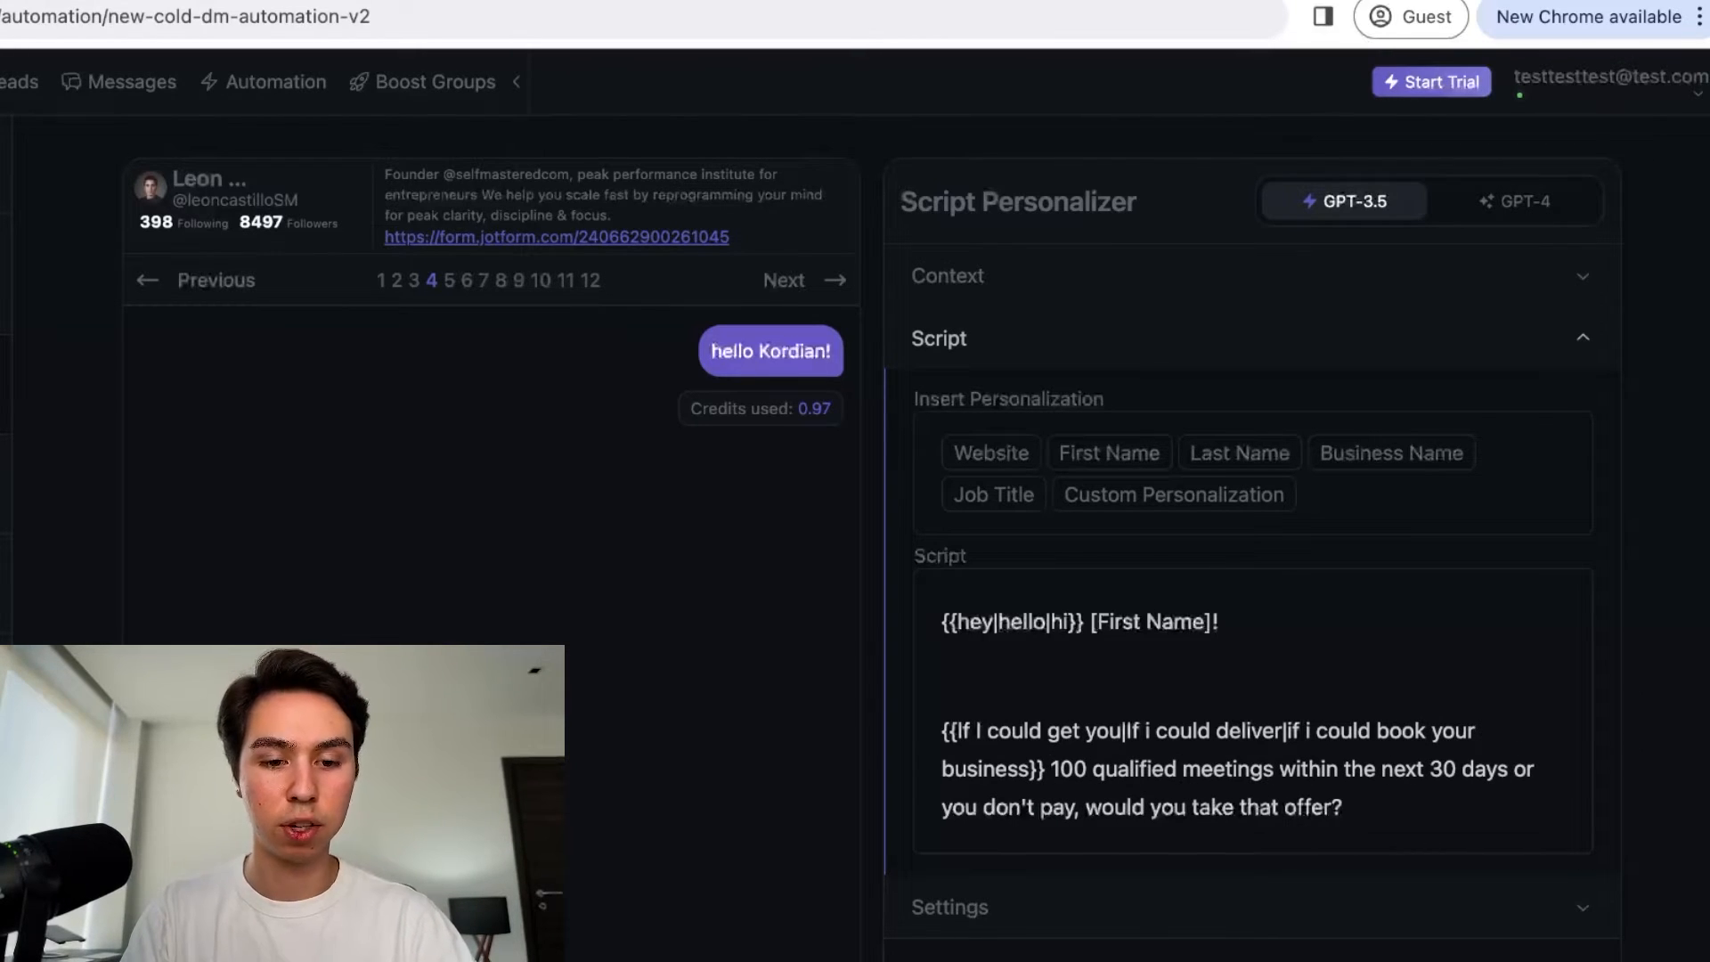
# Step: Turn the number of meetings in the offer line into the variation '{{100|120|97}}'
pyautogui.write('{{100')
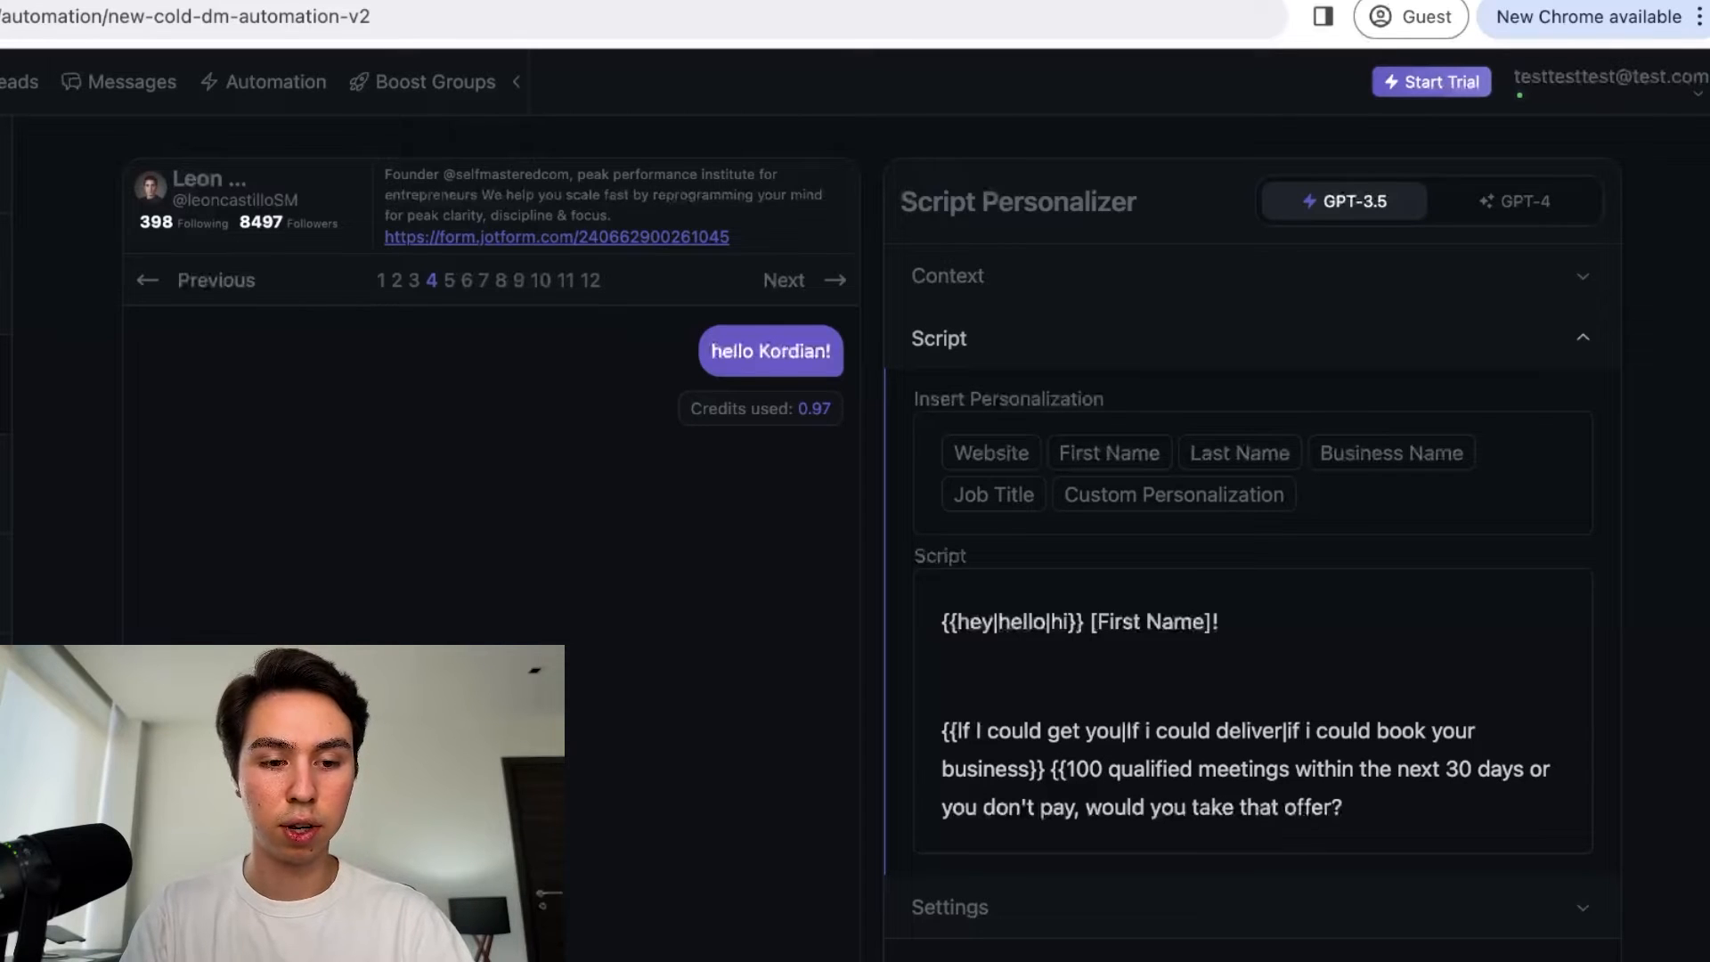
pyautogui.write('|120|')
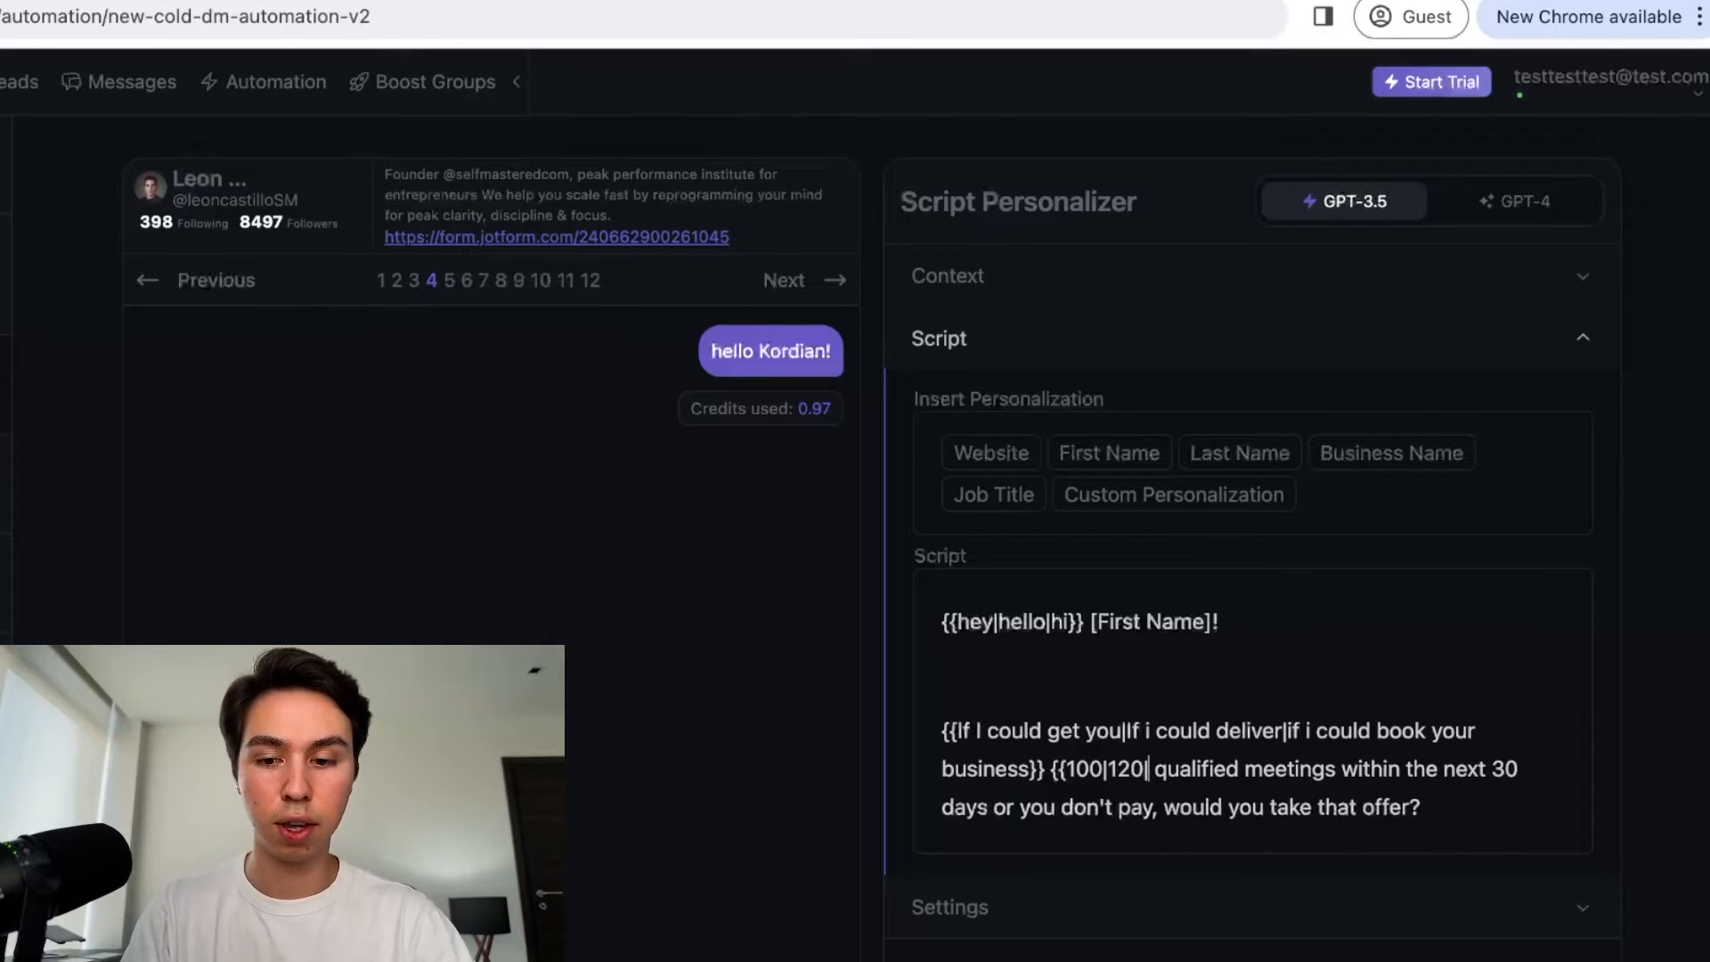
pyautogui.write('97')
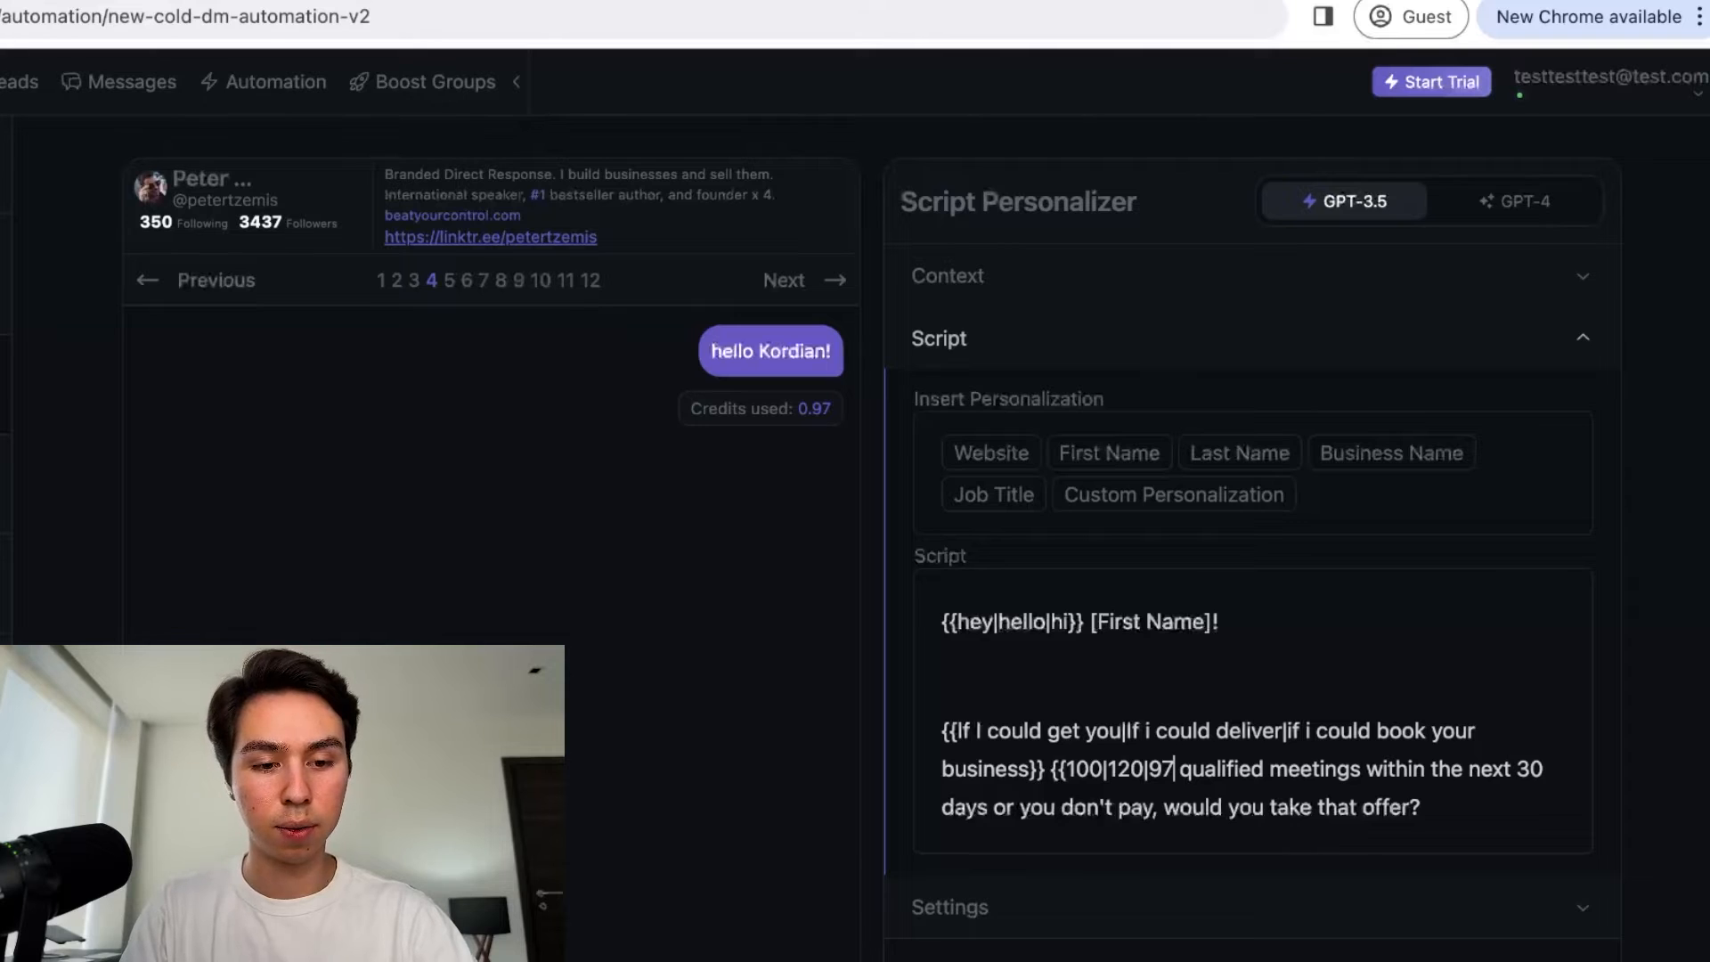
pyautogui.write('}} {{')
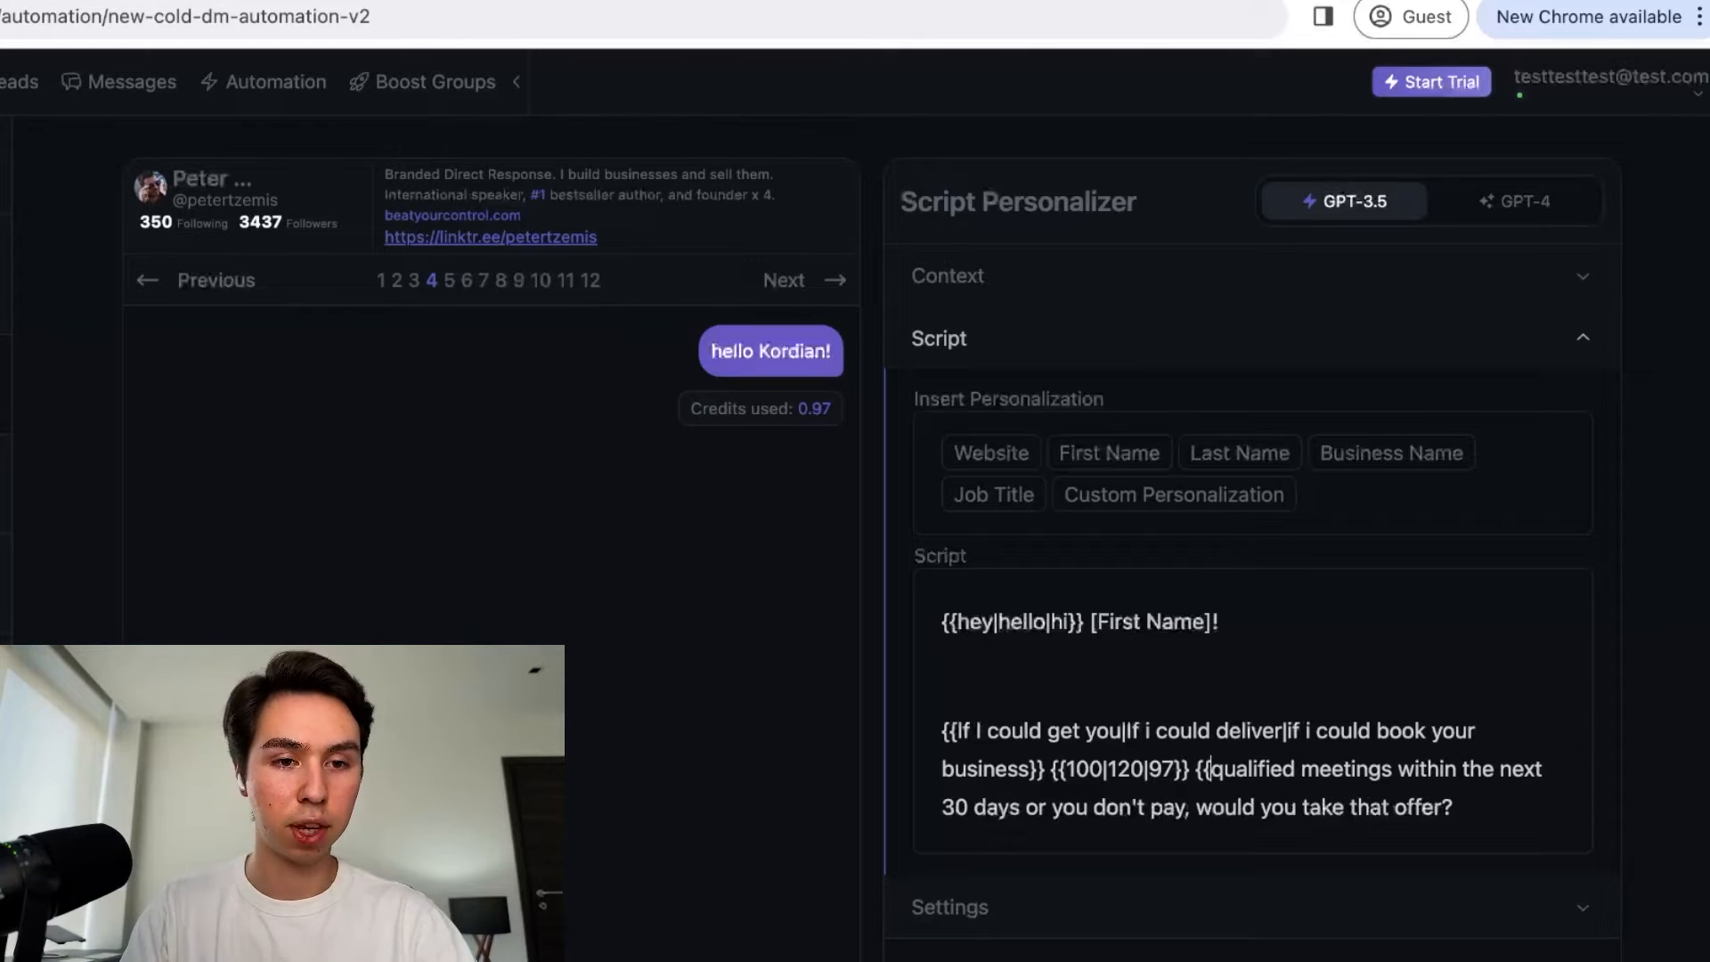
pyautogui.click(1296, 769)
pyautogui.write('}')
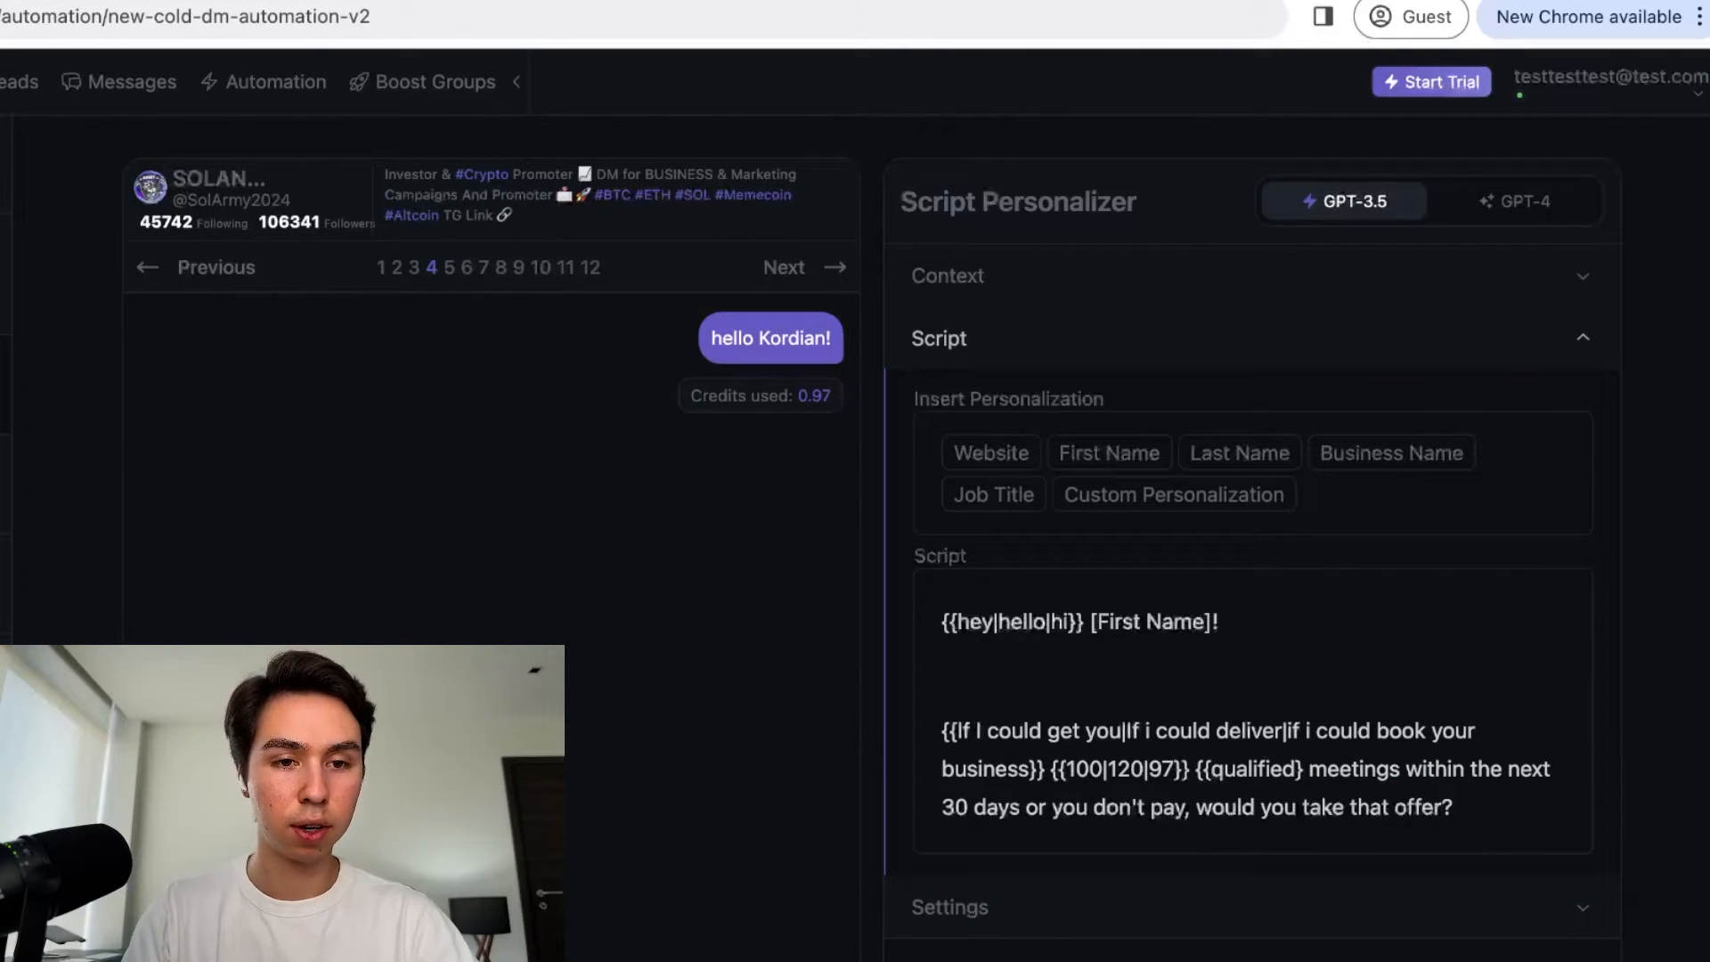
pyautogui.press('BackSpace')
pyautogui.click(1211, 769)
pyautogui.press('BackSpace')
pyautogui.press('BackSpace')
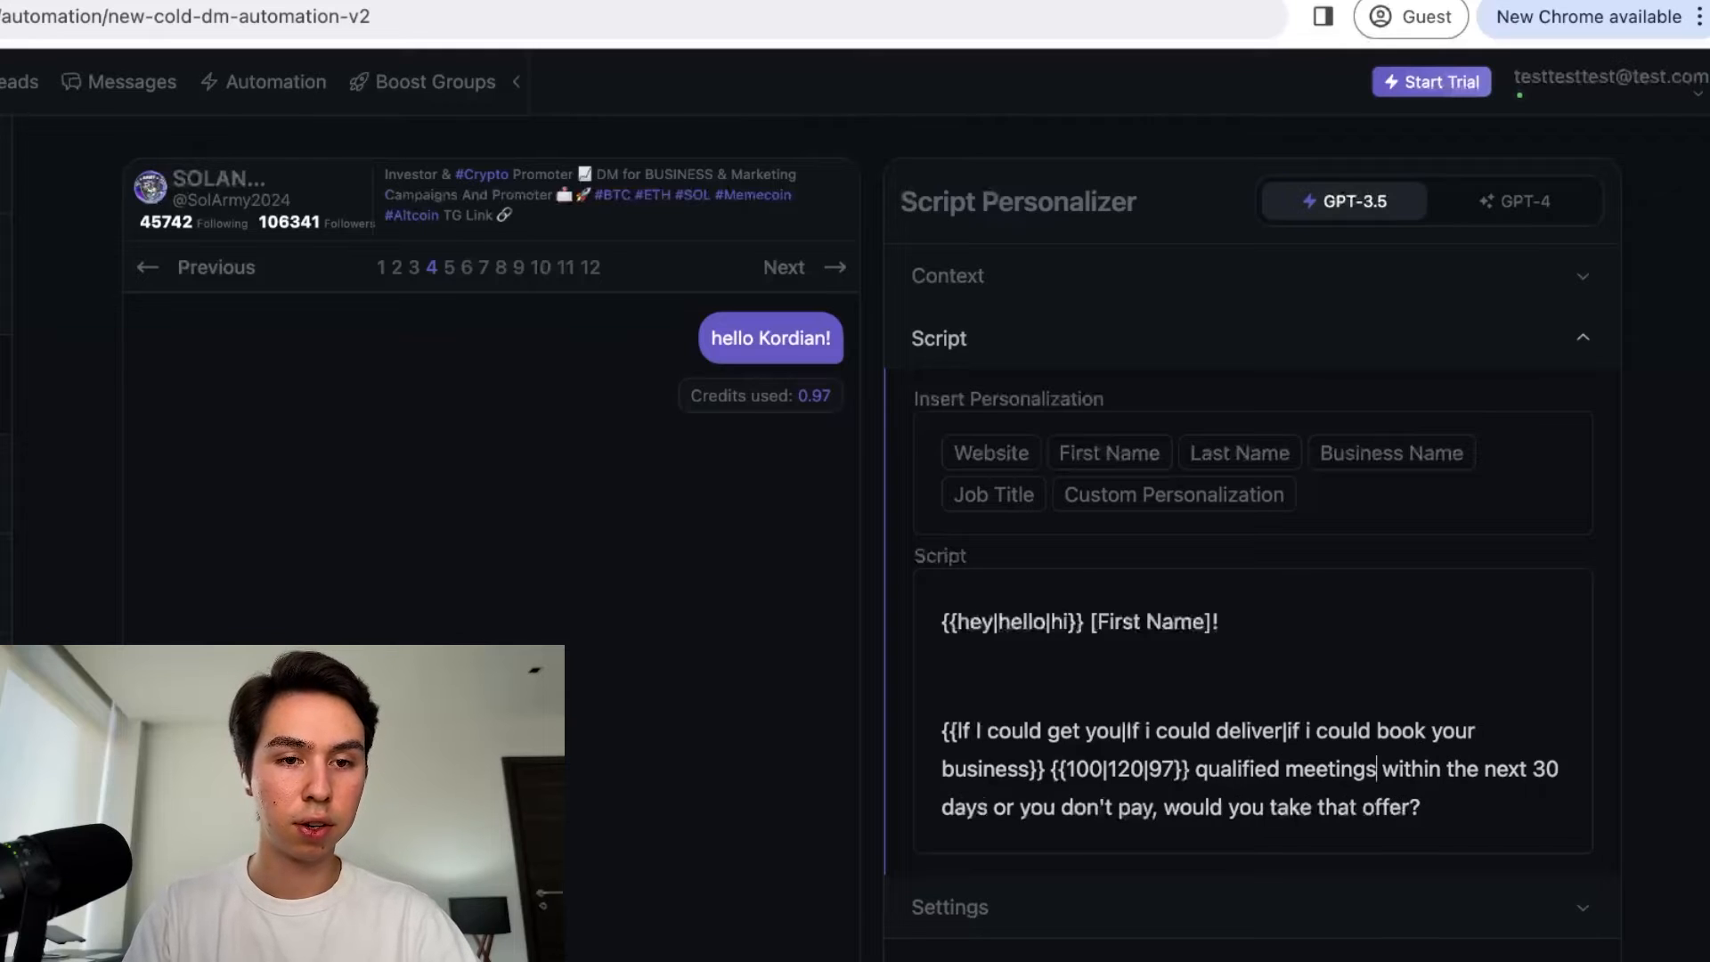
# Step: Turn the word 'meetings' in the offer line into the variation '{{meetings|demos|strategy calls}}'
pyautogui.click(1283, 769)
pyautogui.write('{{')
pyautogui.click(1391, 768)
pyautogui.write('|')
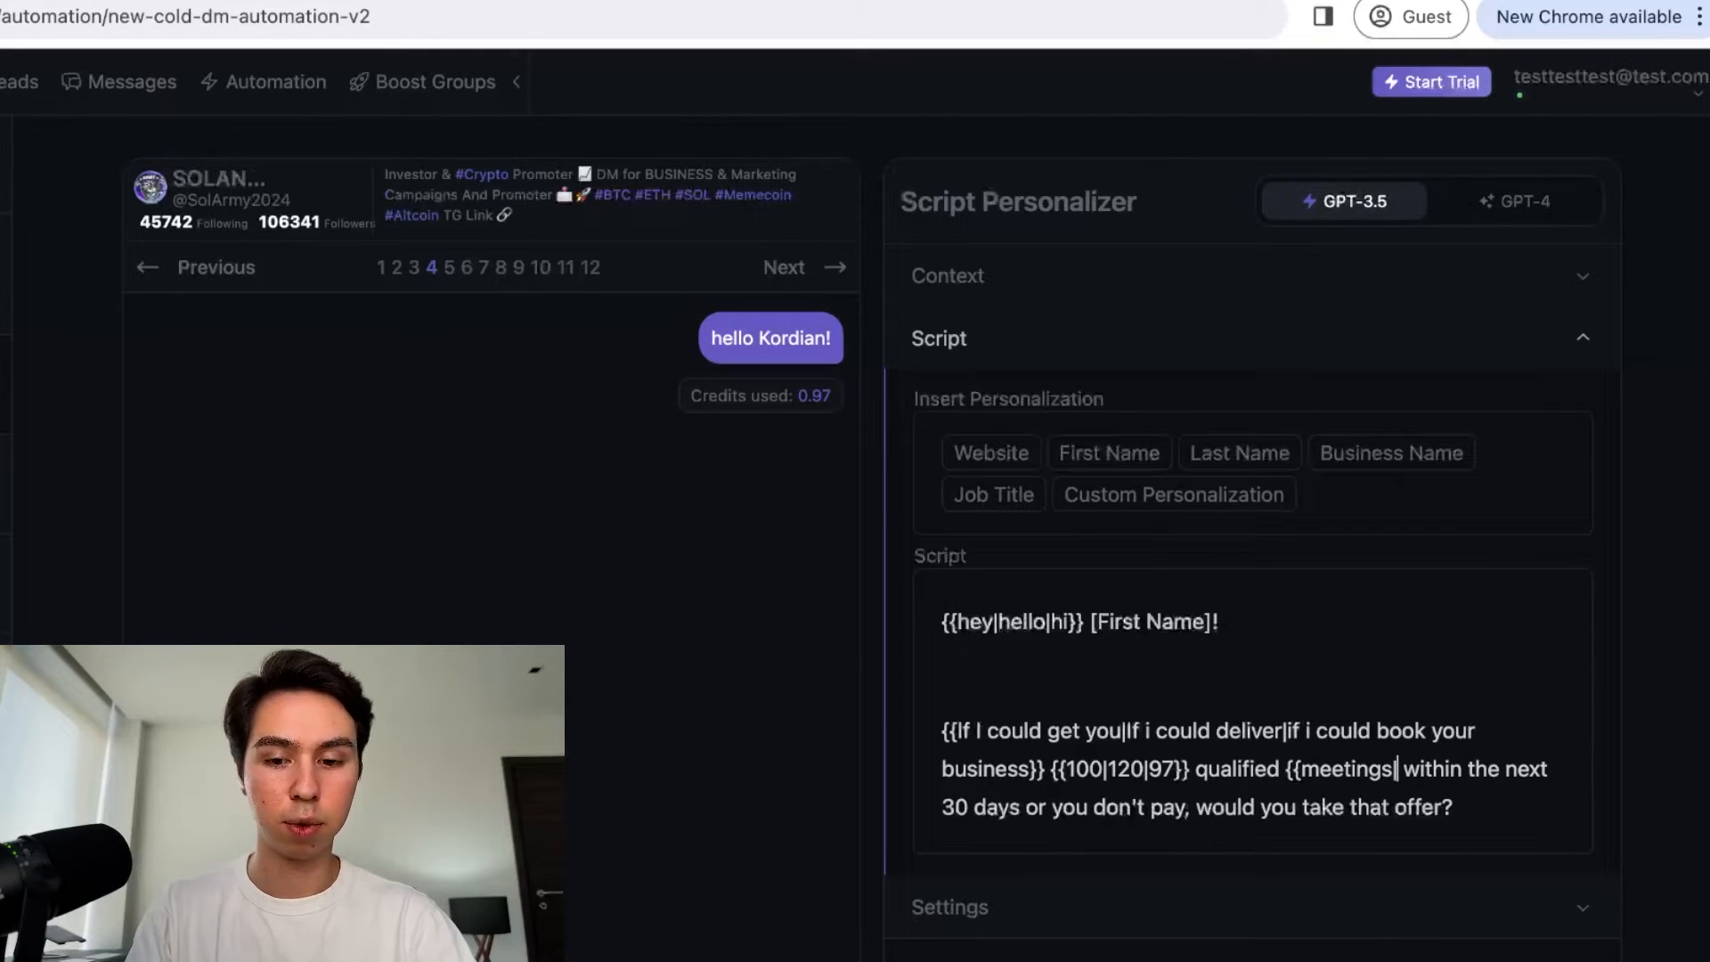
pyautogui.write('demos|')
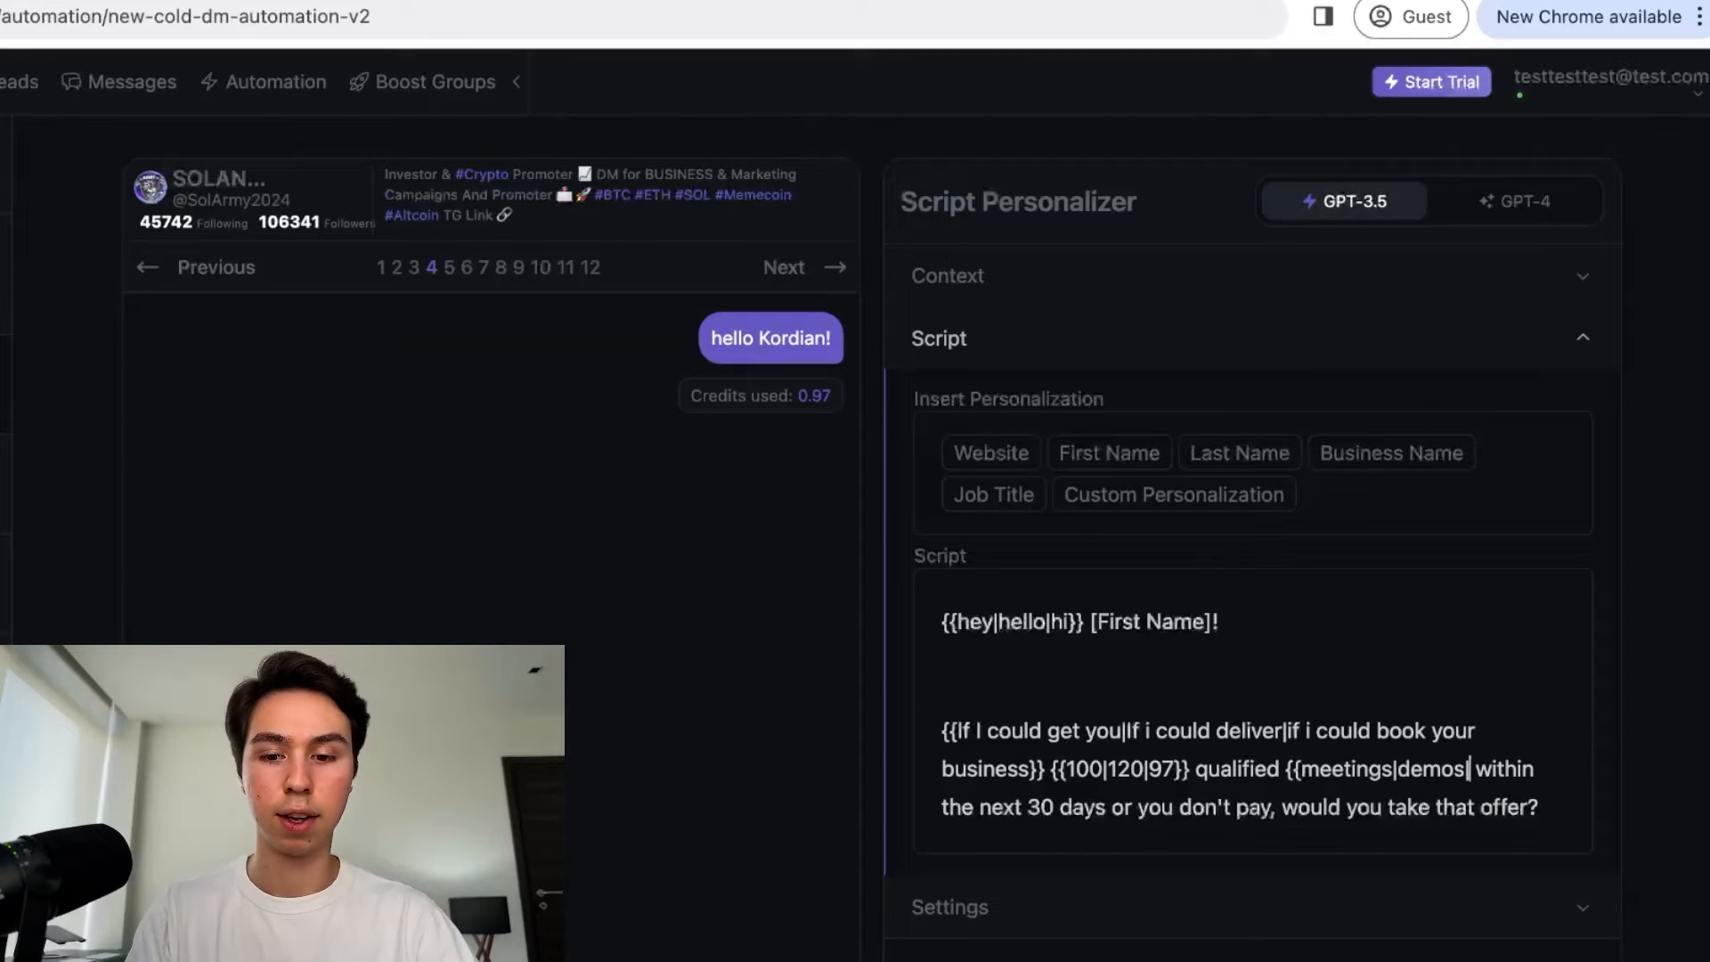
pyautogui.write('strategy ca')
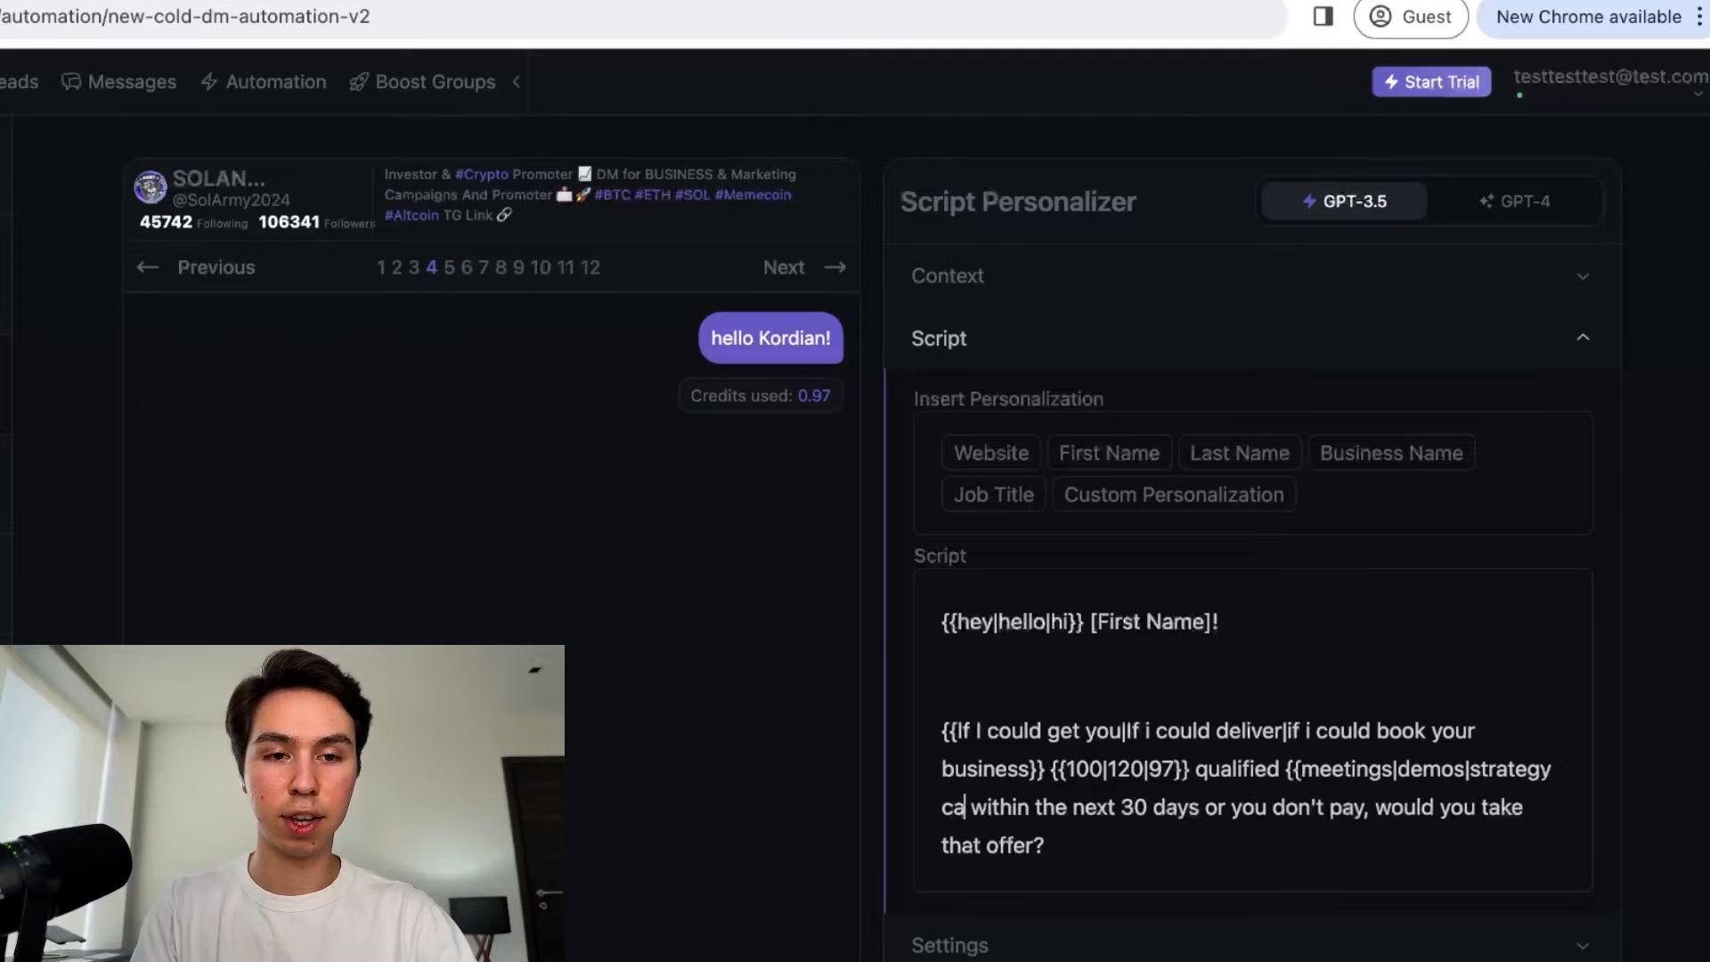
pyautogui.write('lls}}')
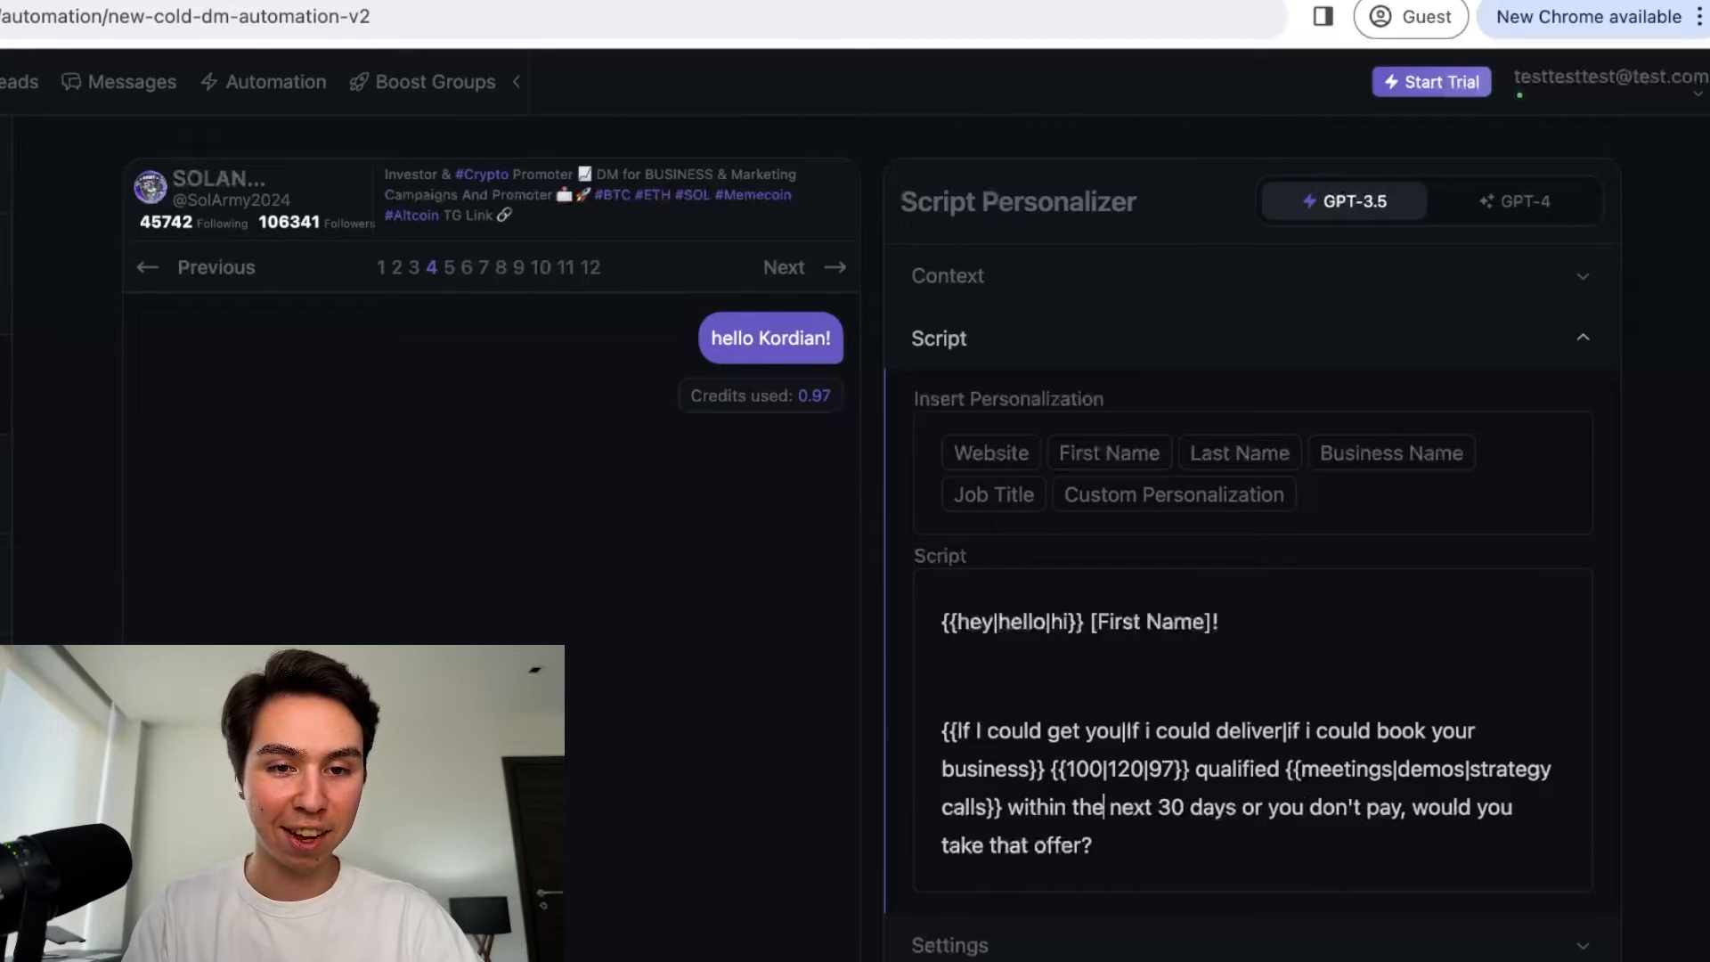
# Step: Turn the time frame in the offer line into the variation '{{30 days|4 weeks}}'
pyautogui.press('Right')
pyautogui.press('Right')
pyautogui.press('Right')
pyautogui.press('Right')
pyautogui.press('Right')
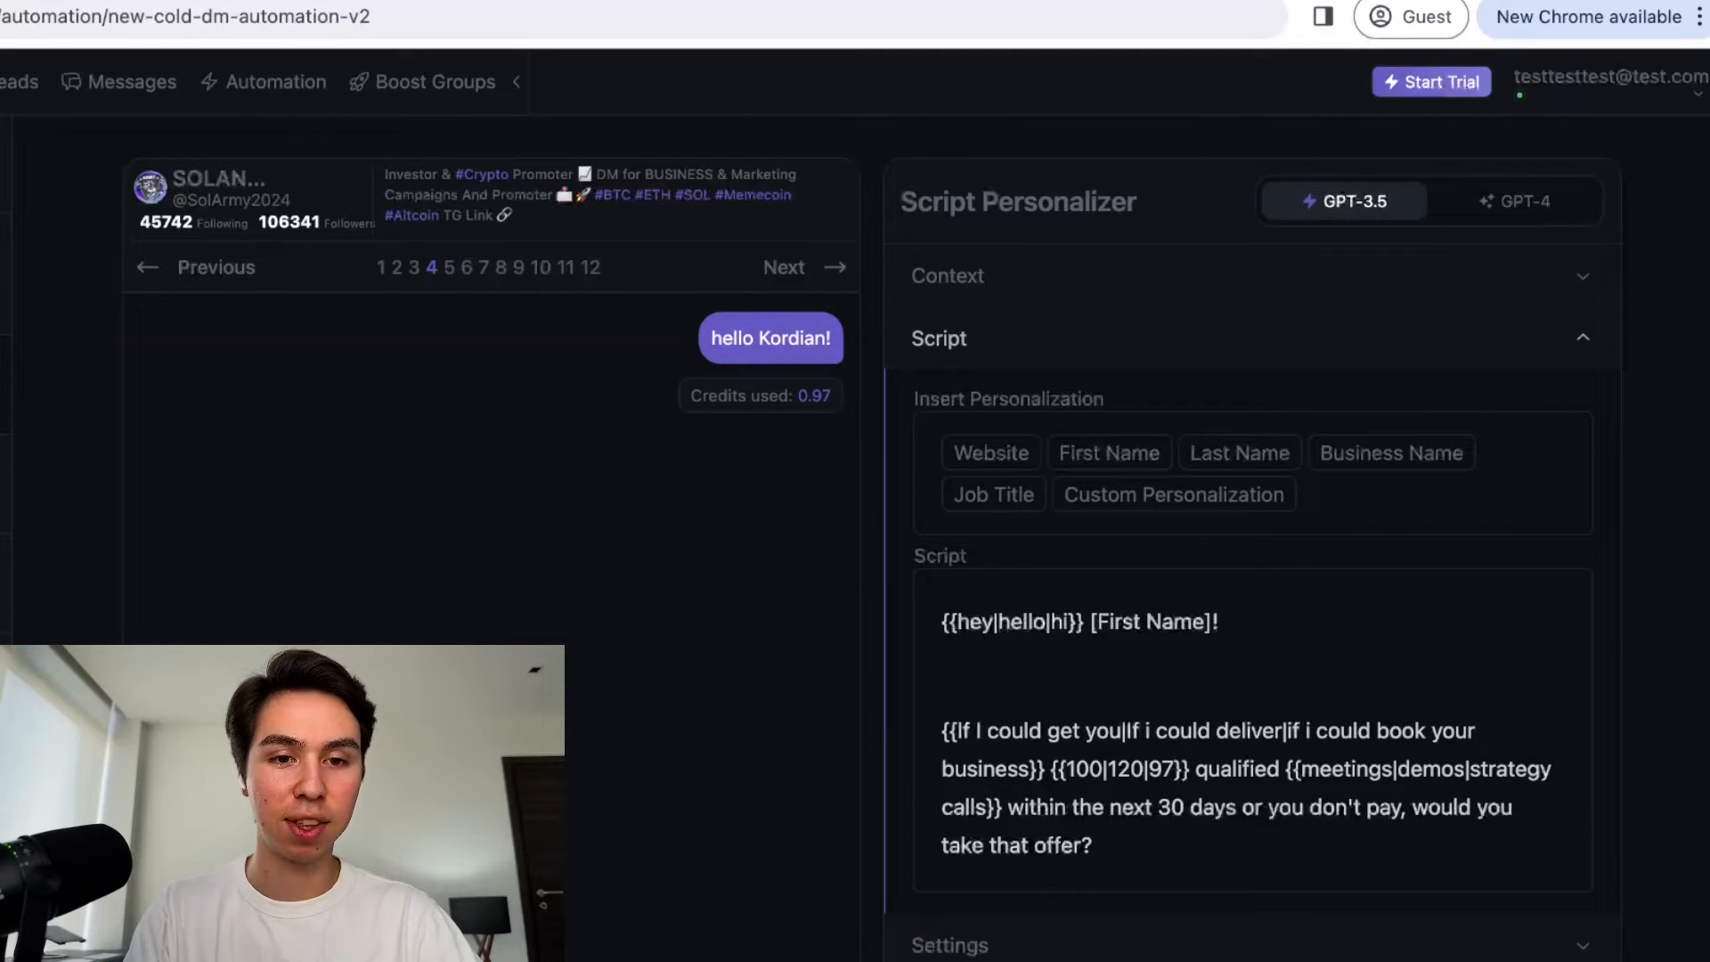
pyautogui.write('{{')
pyautogui.press('Right')
pyautogui.press('Right')
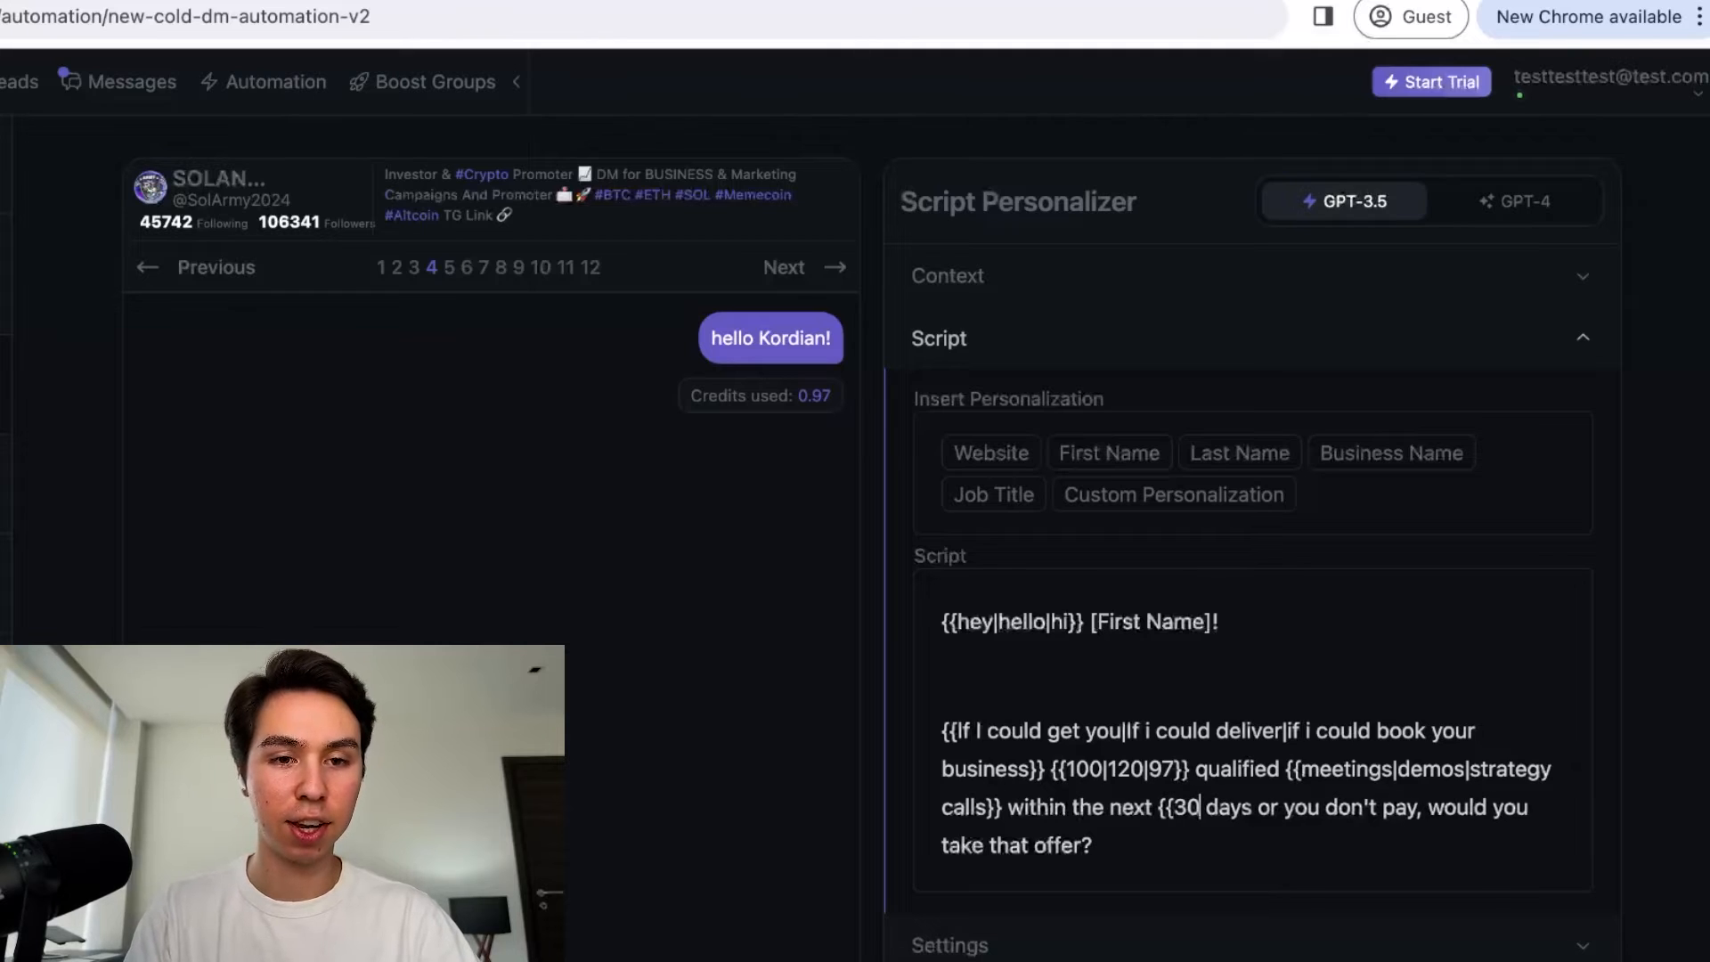
pyautogui.write('|4')
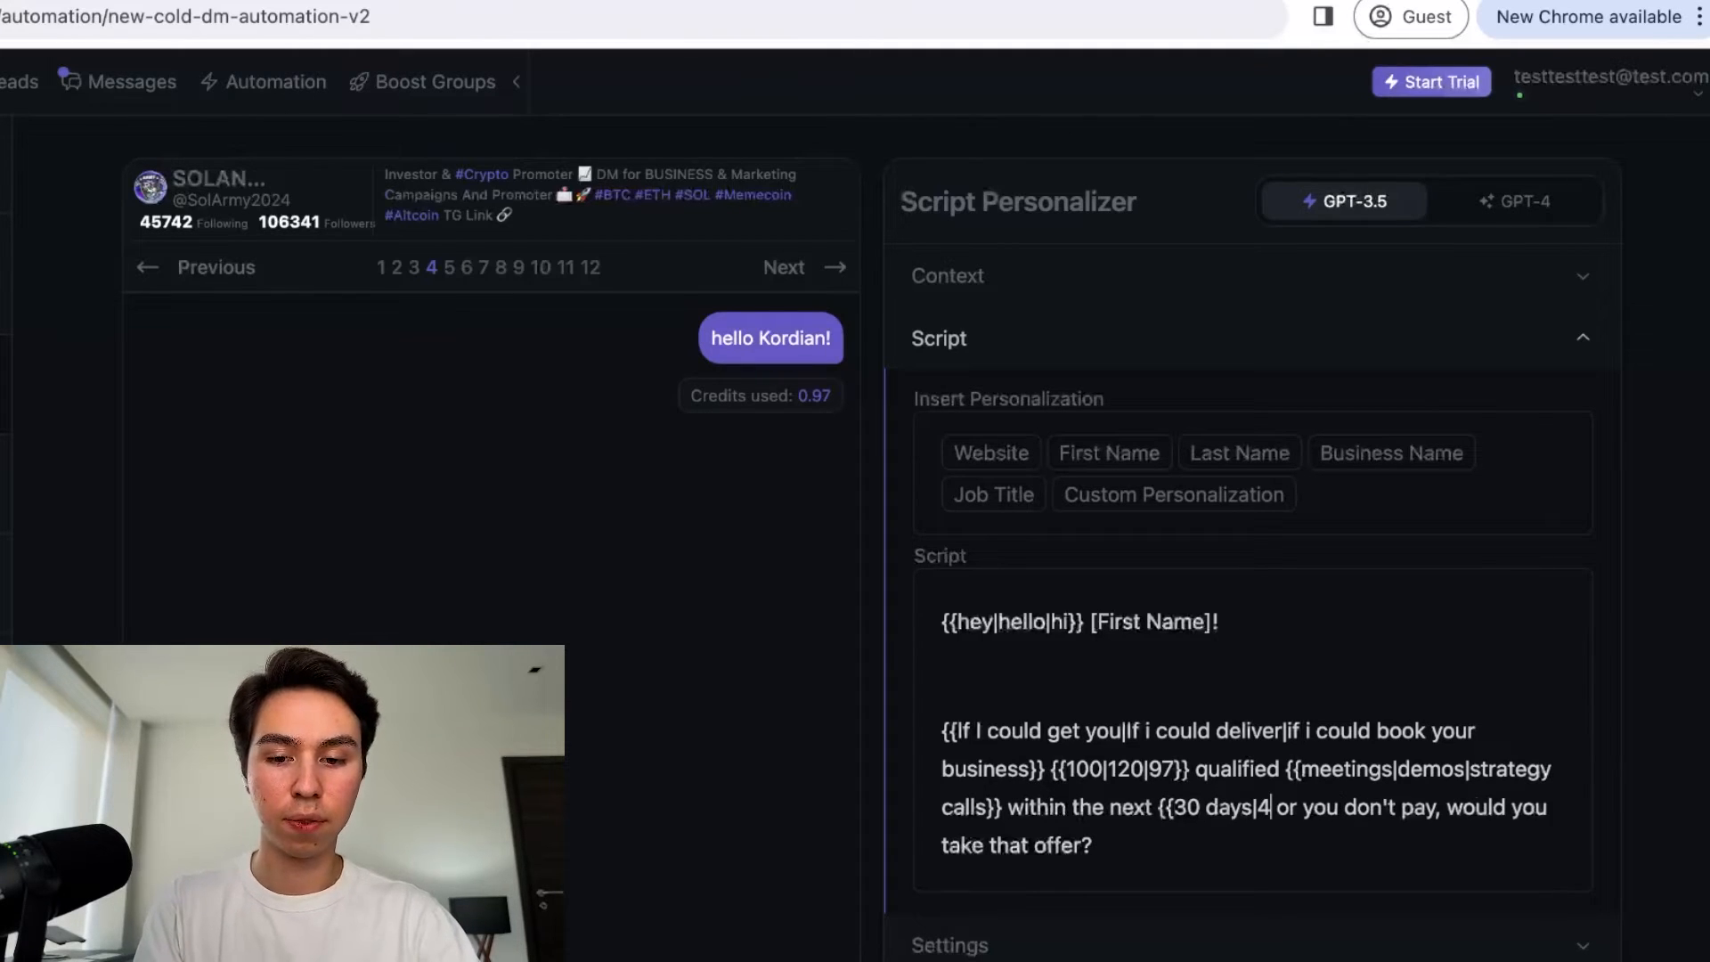
pyautogui.write(' weeks ')
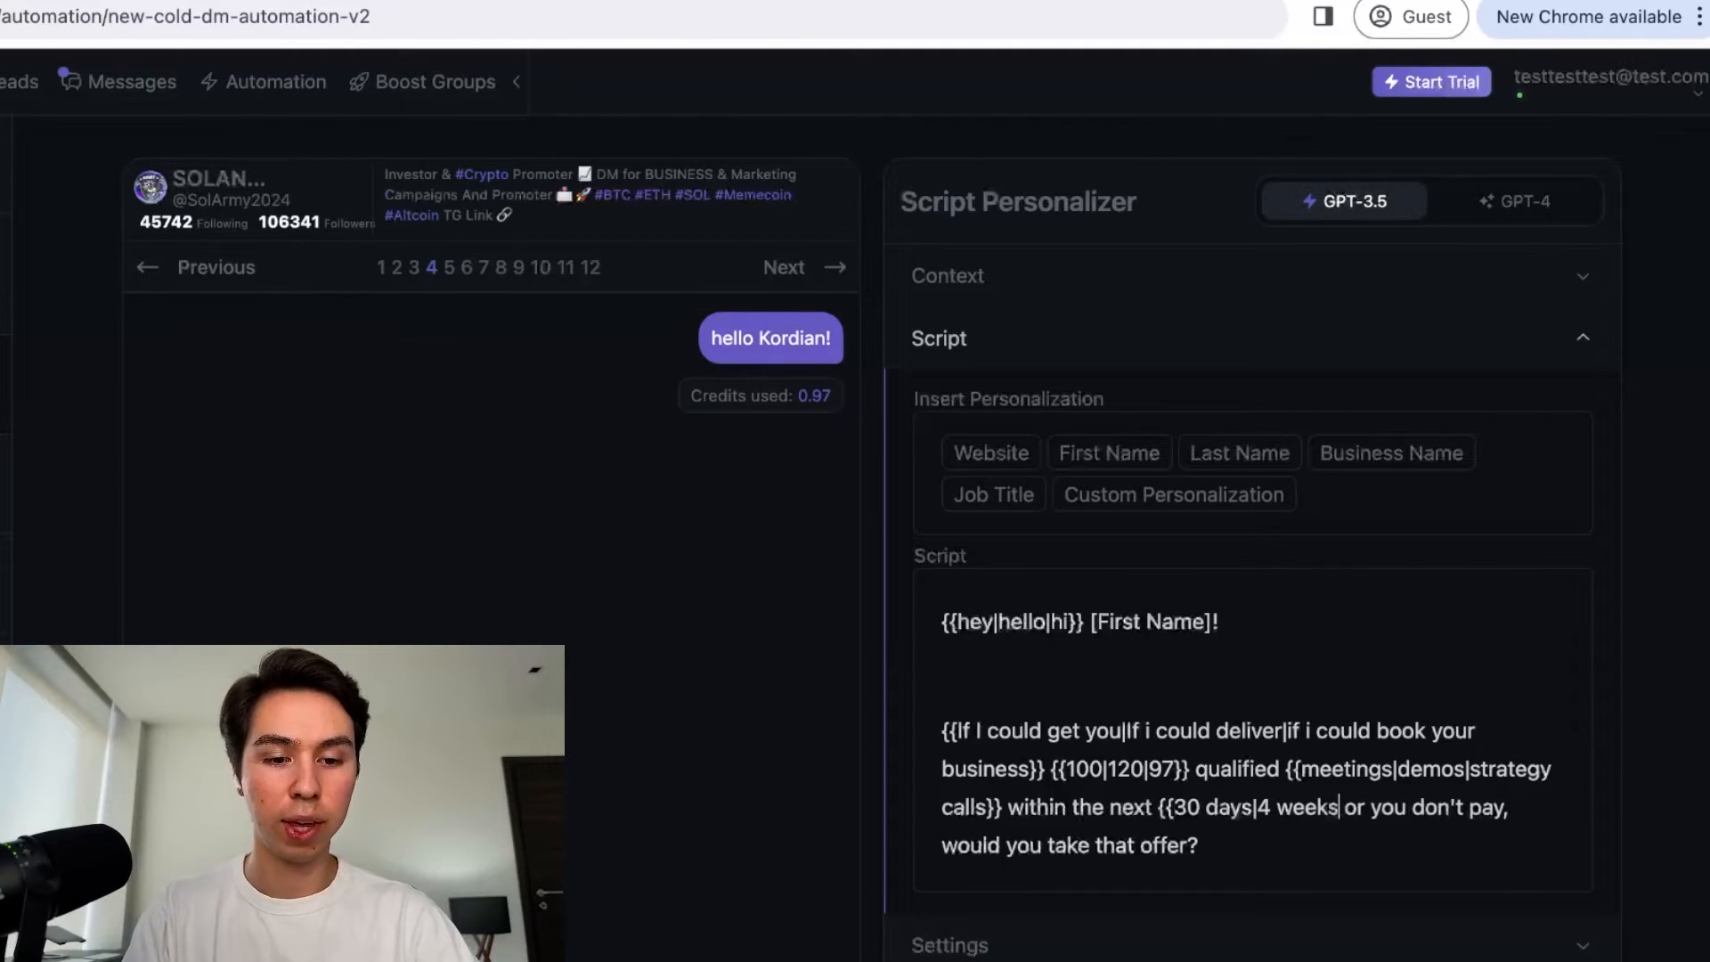
pyautogui.write('}}')
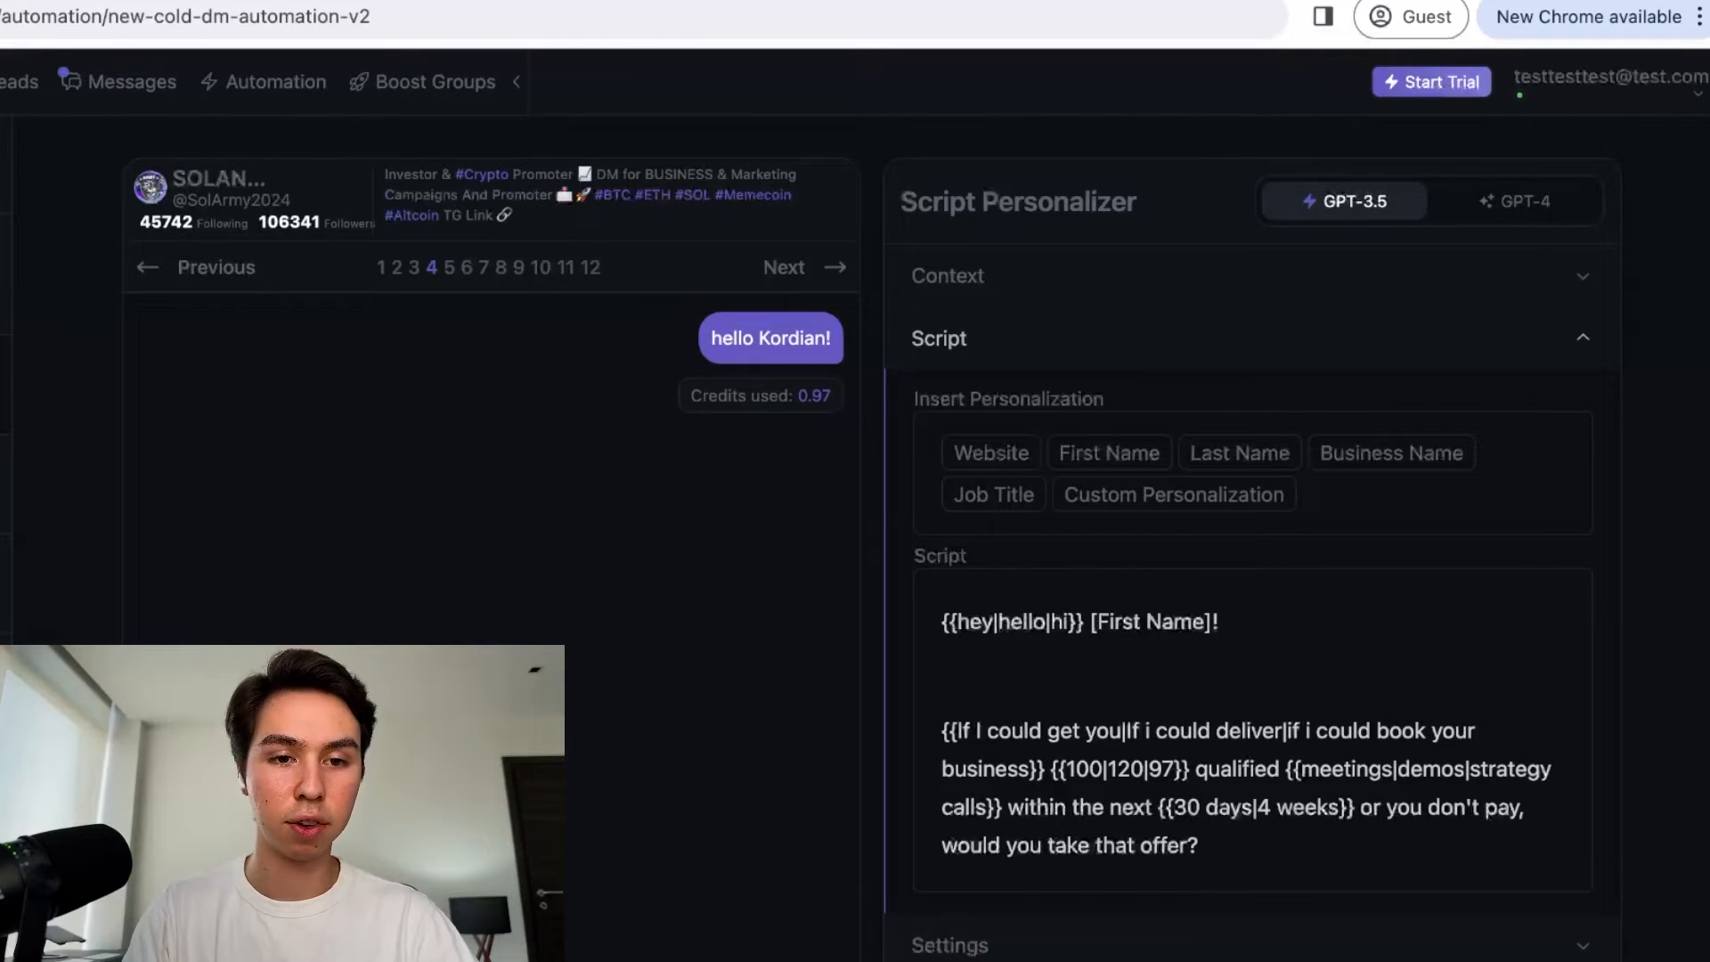
pyautogui.moveTo(1199, 845); pyautogui.dragTo(943, 675)
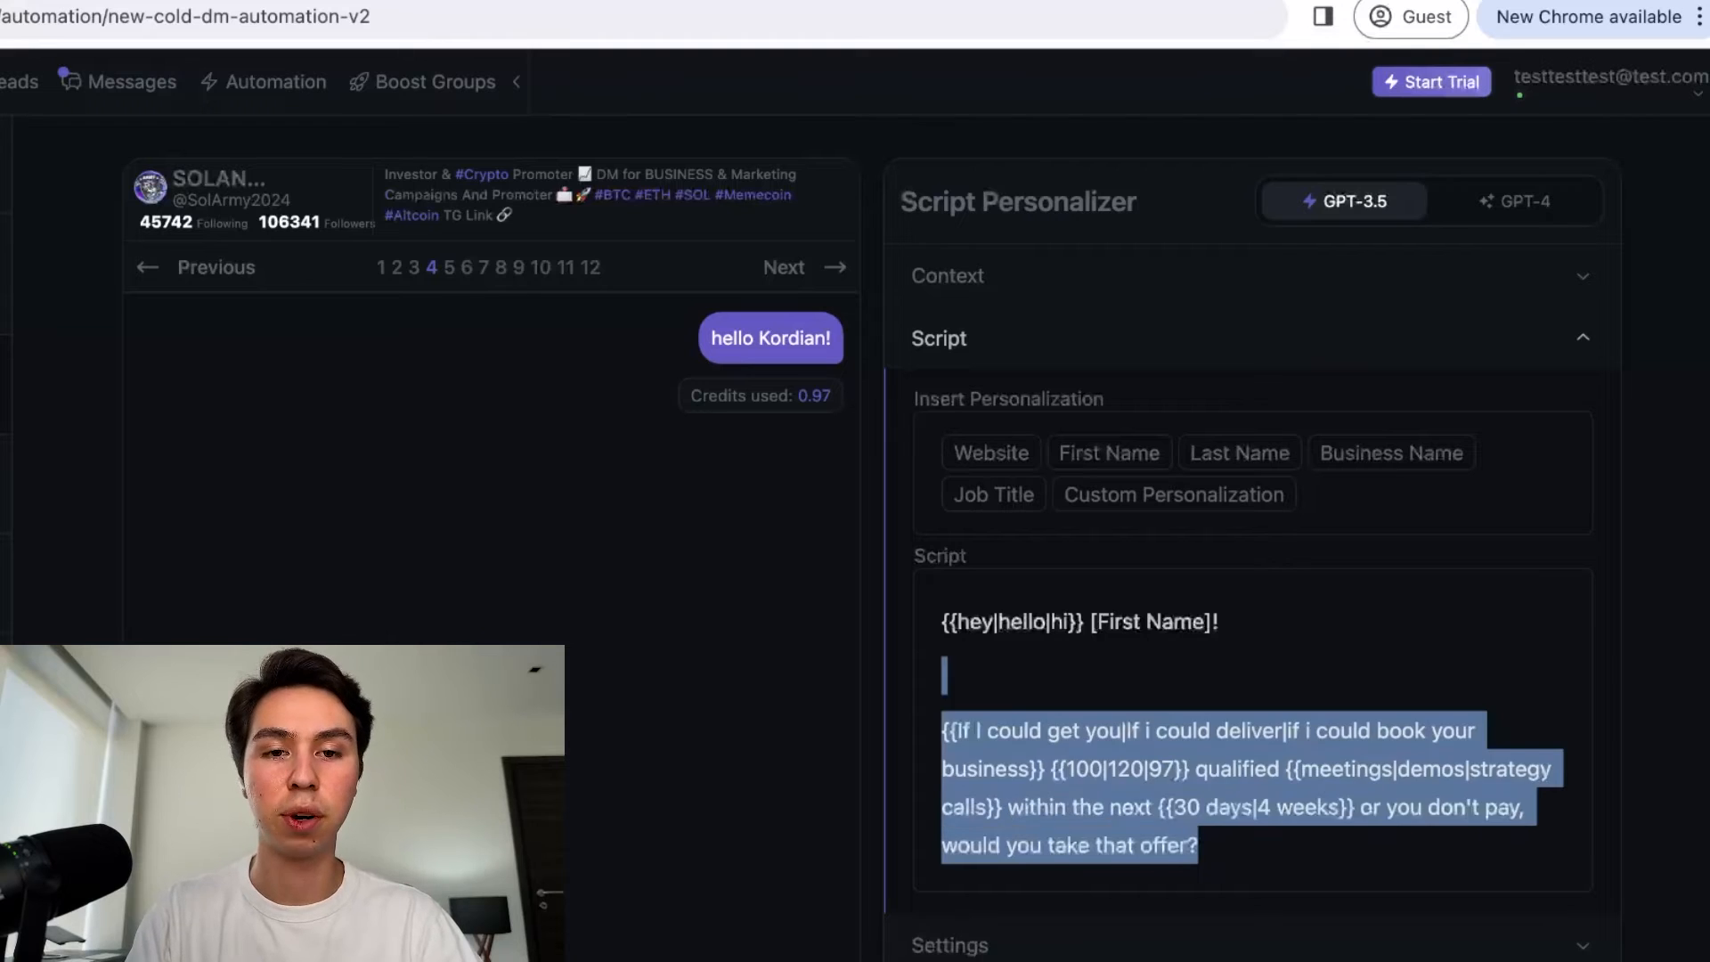
pyautogui.press('Right')
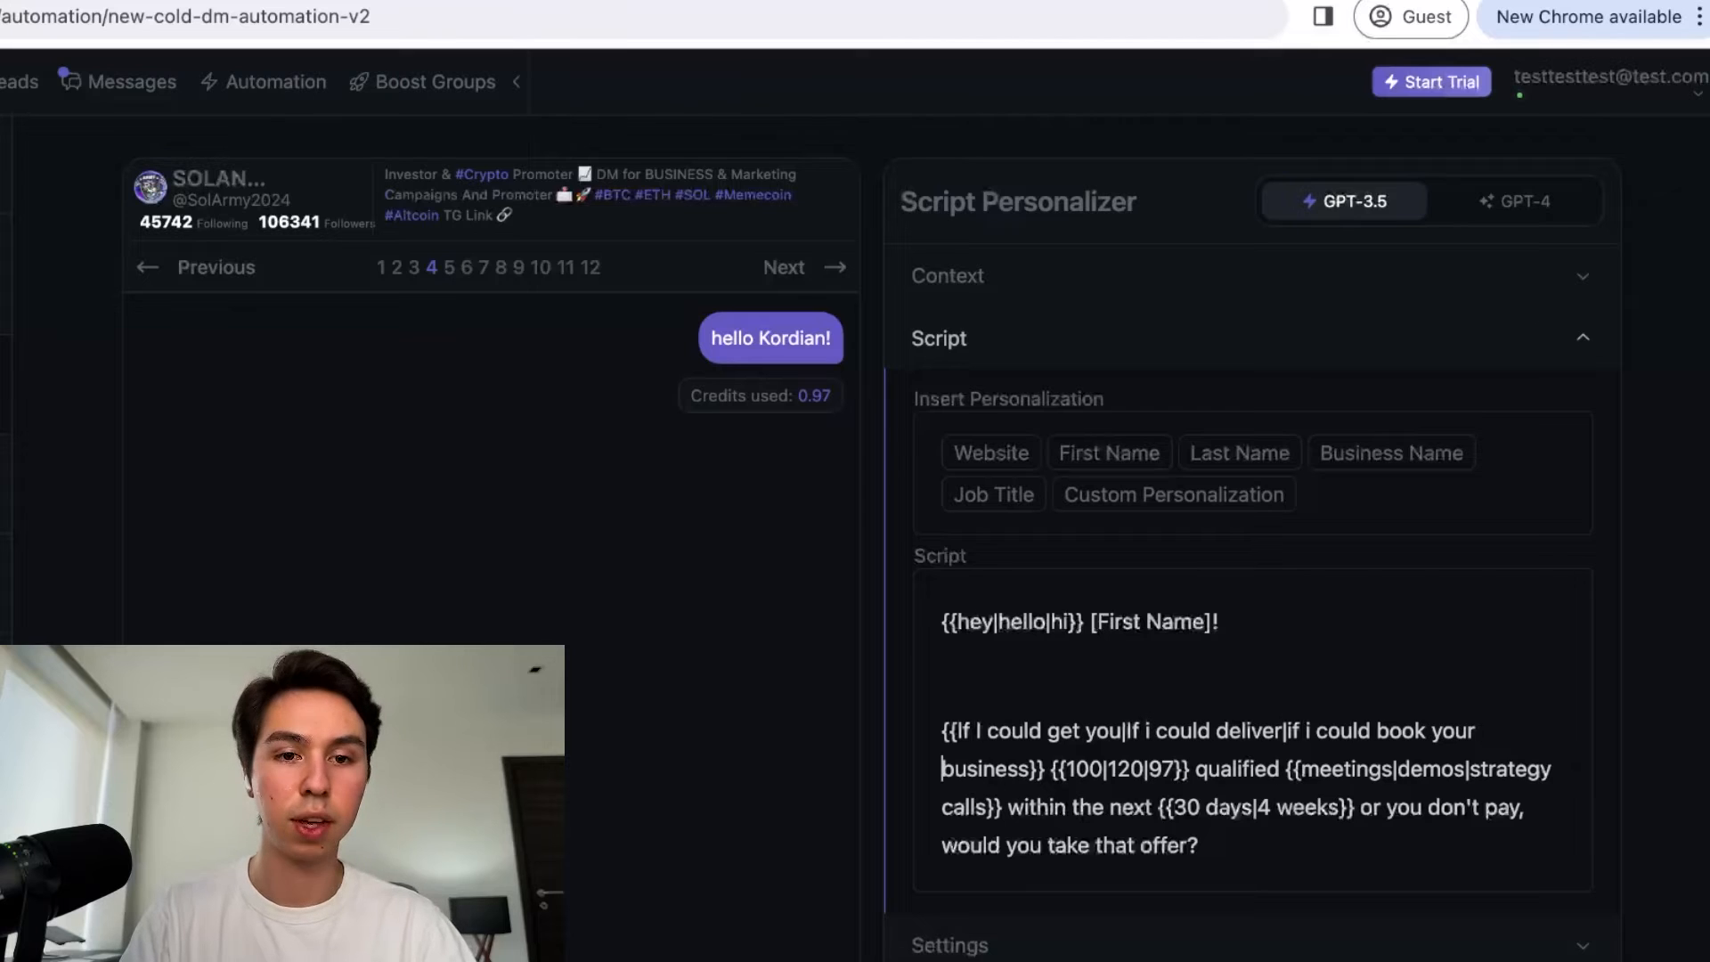
pyautogui.press('Up')
pyautogui.hotkey('alt', 'shift', 'Right')
pyautogui.press('super+shift+Down')
pyautogui.press('Right')
pyautogui.press('super+shift+Left')
pyautogui.hotkey('alt', 'shift', 'Up')
pyautogui.hotkey('alt', 'shift', 'Up')
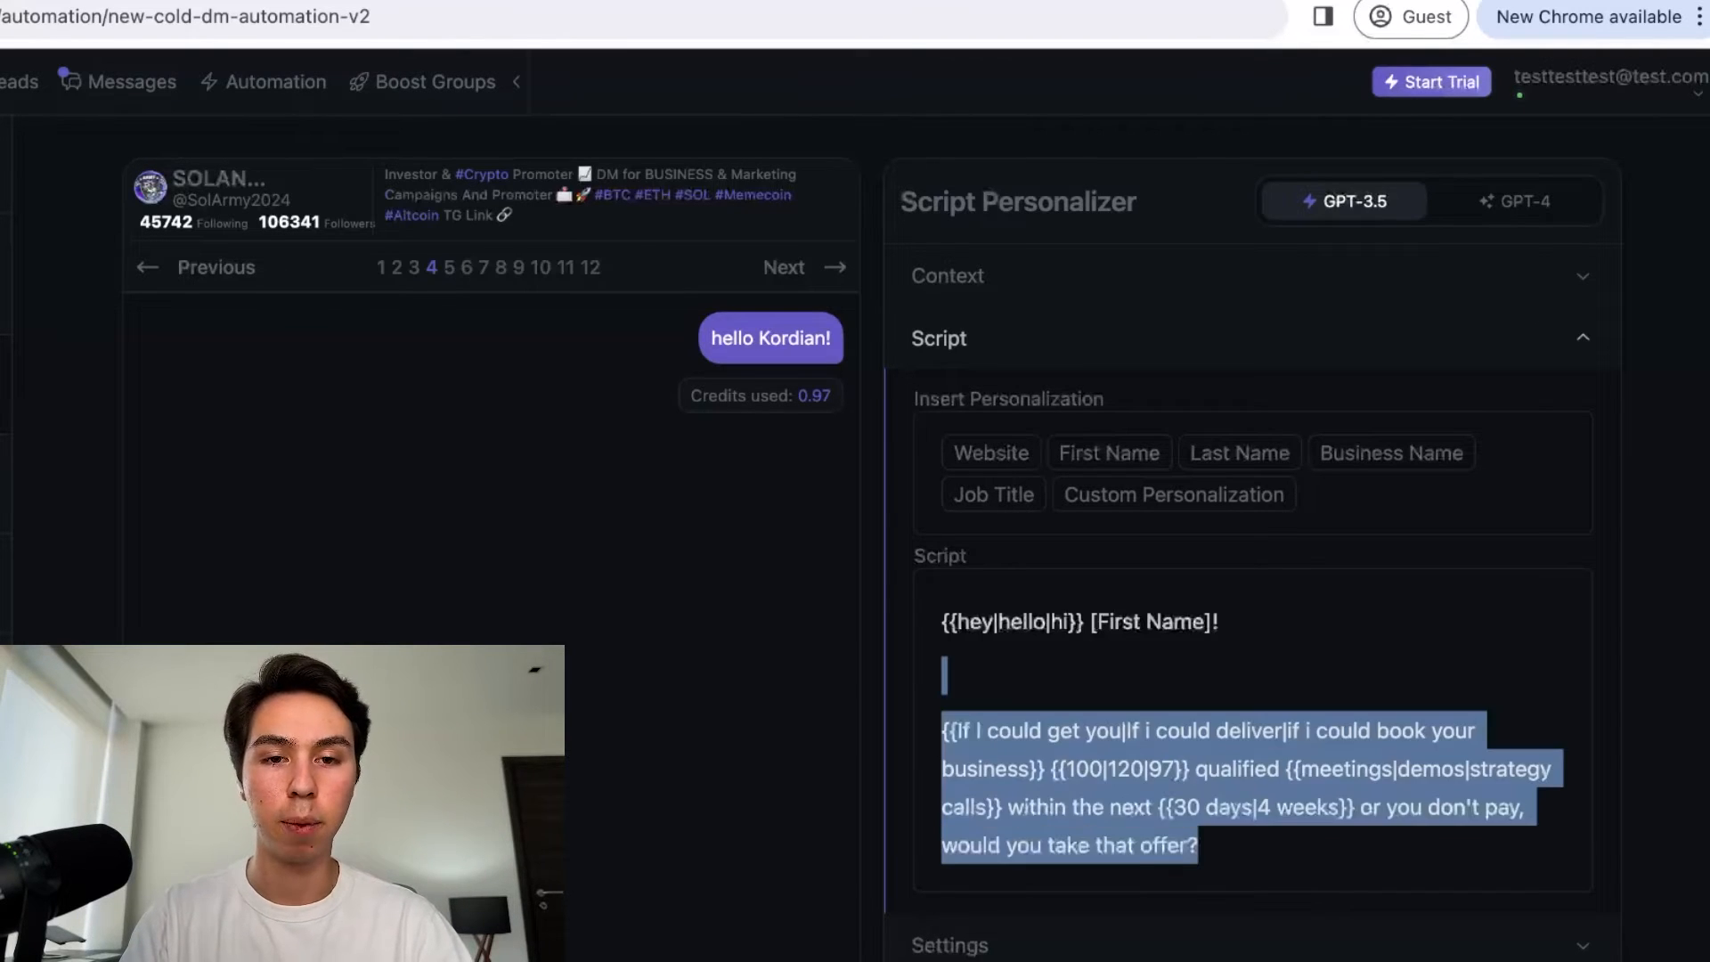
pyautogui.press('Right')
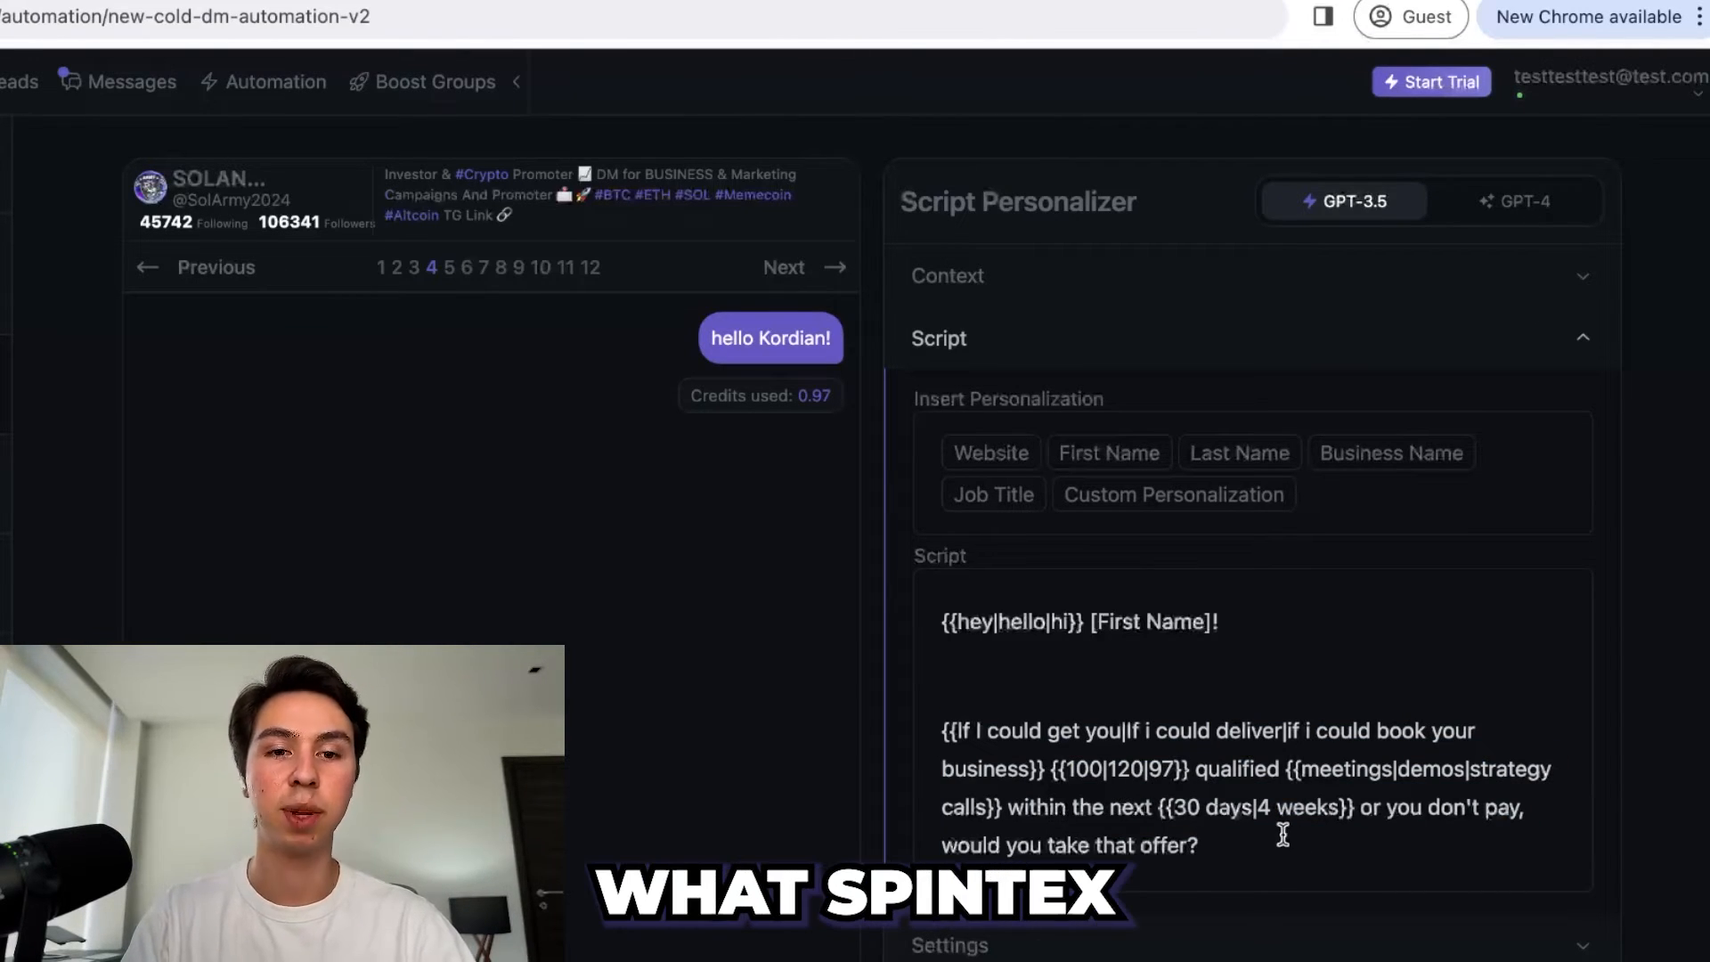
pyautogui.press('super+shift+Left')
pyautogui.hotkey('alt', 'shift', 'Up')
pyautogui.press('Right')
pyautogui.press('super+shift+Left')
pyautogui.hotkey('alt', 'shift', 'Up')
pyautogui.hotkey('alt', 'shift', 'Up')
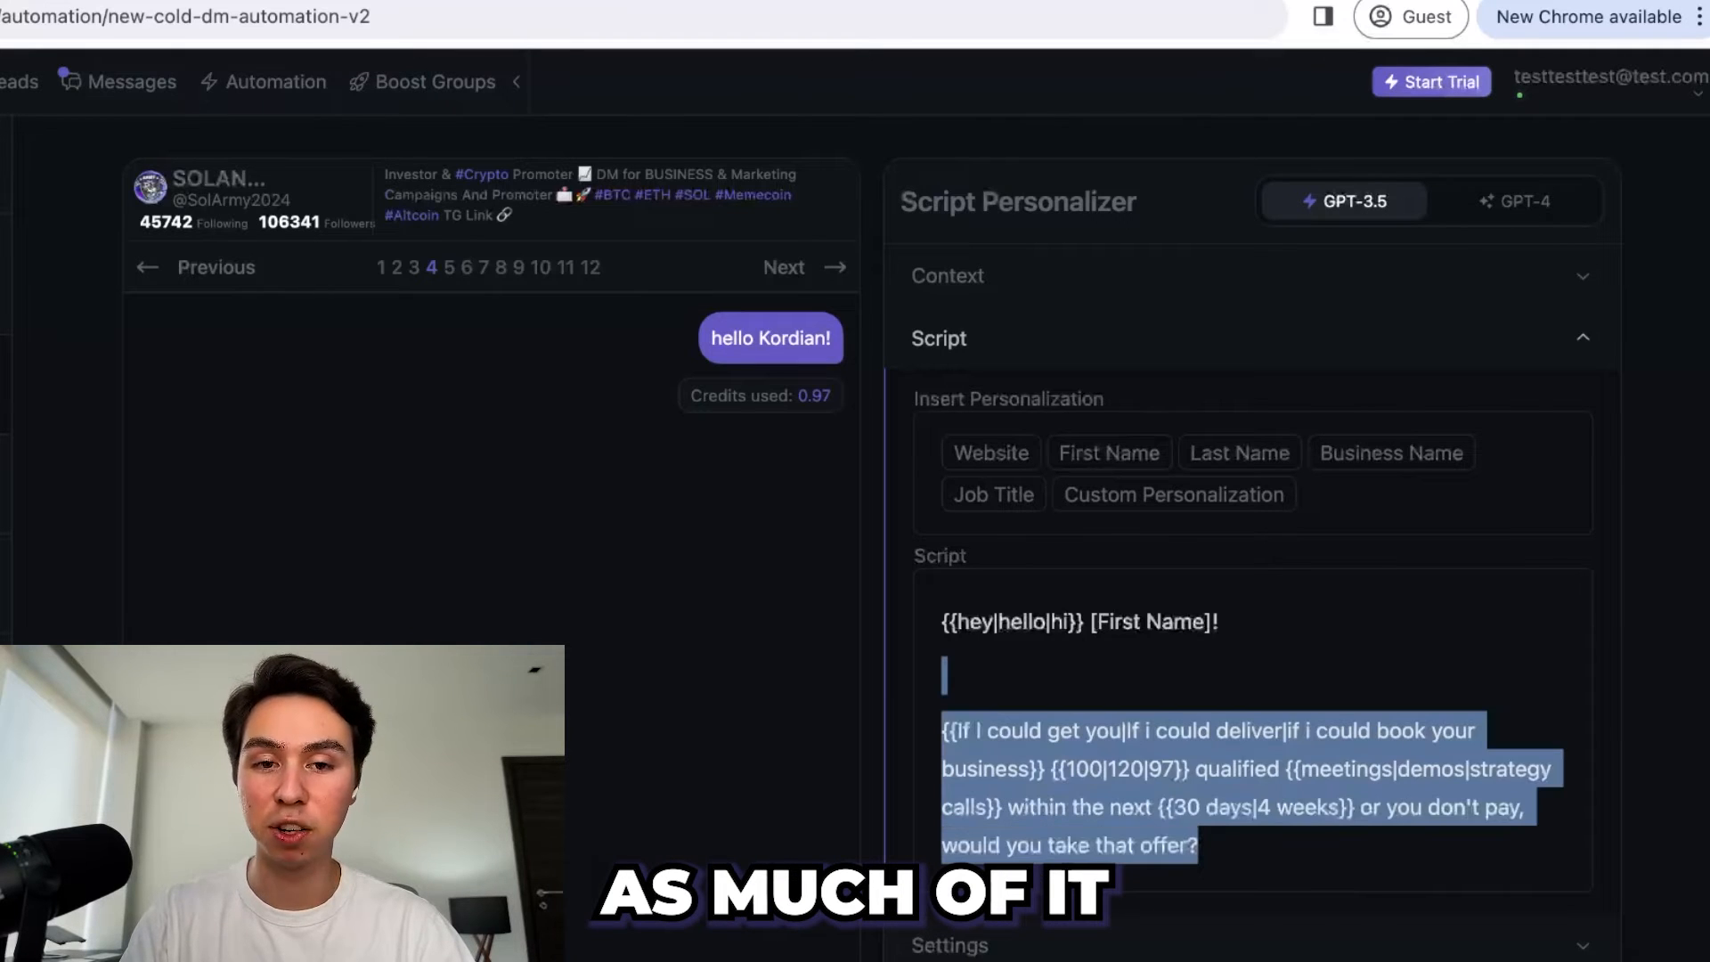
pyautogui.press('Right')
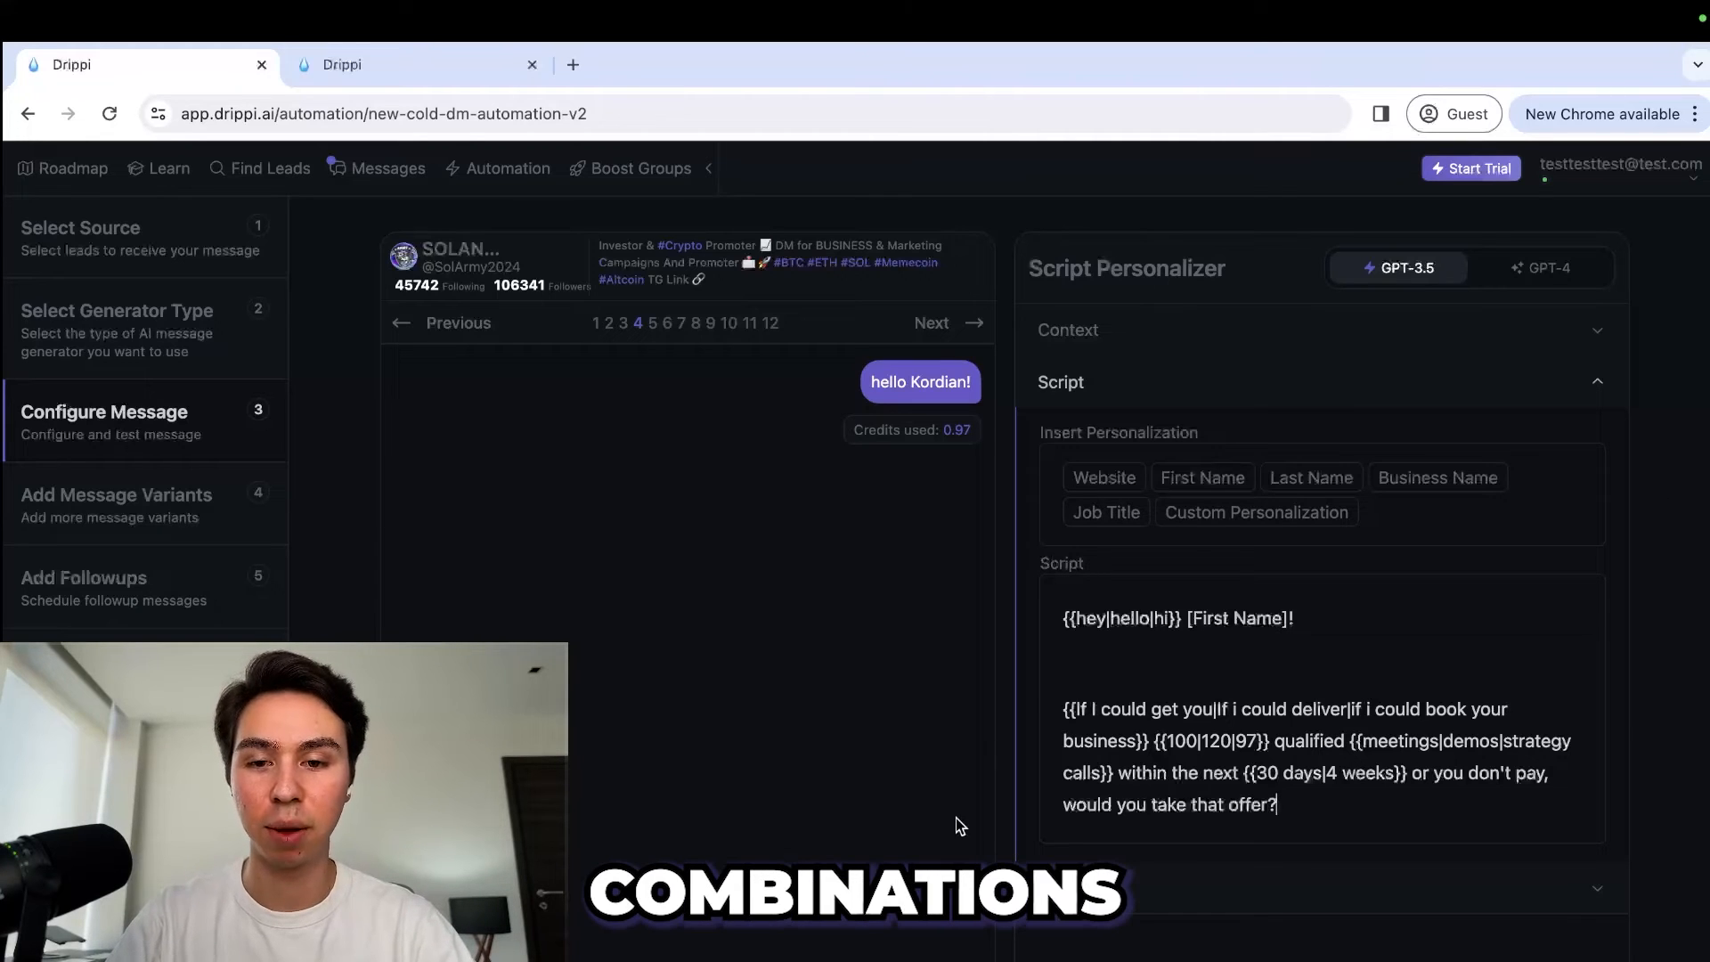
# Step: Generate test messages from the updated script and compare the fourth and fifth leads' messages with its variations
pyautogui.click(984, 946)
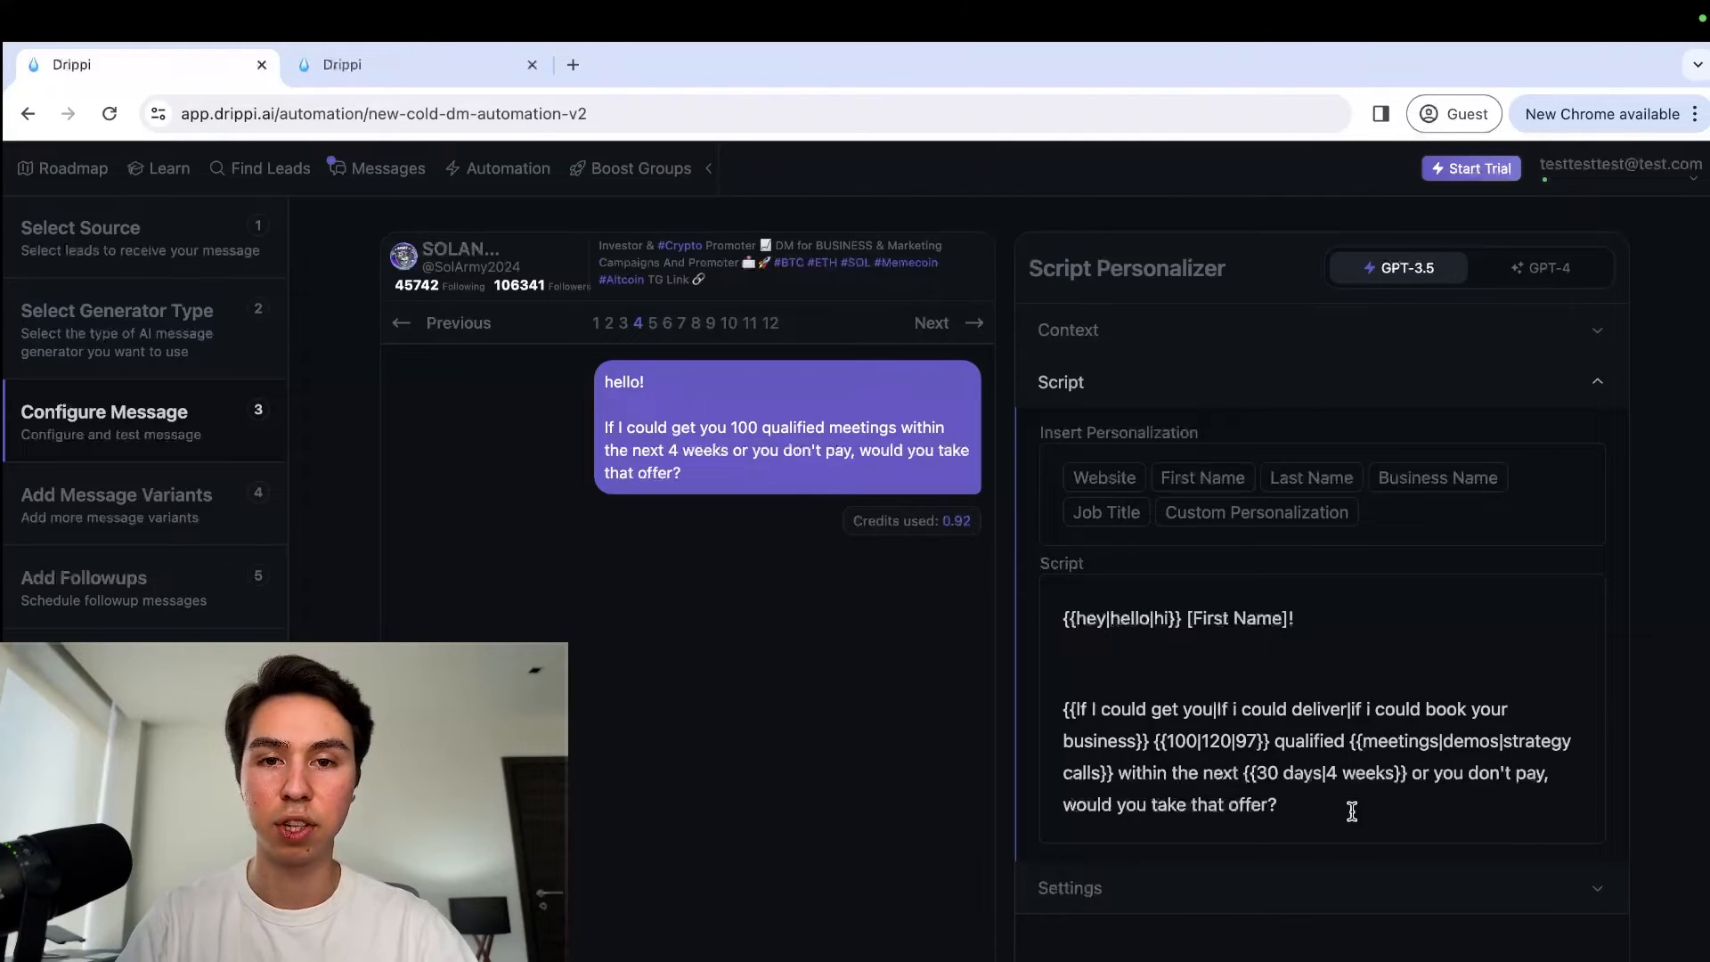
pyautogui.moveTo(1354, 806); pyautogui.dragTo(1060, 617)
pyautogui.click(1212, 691)
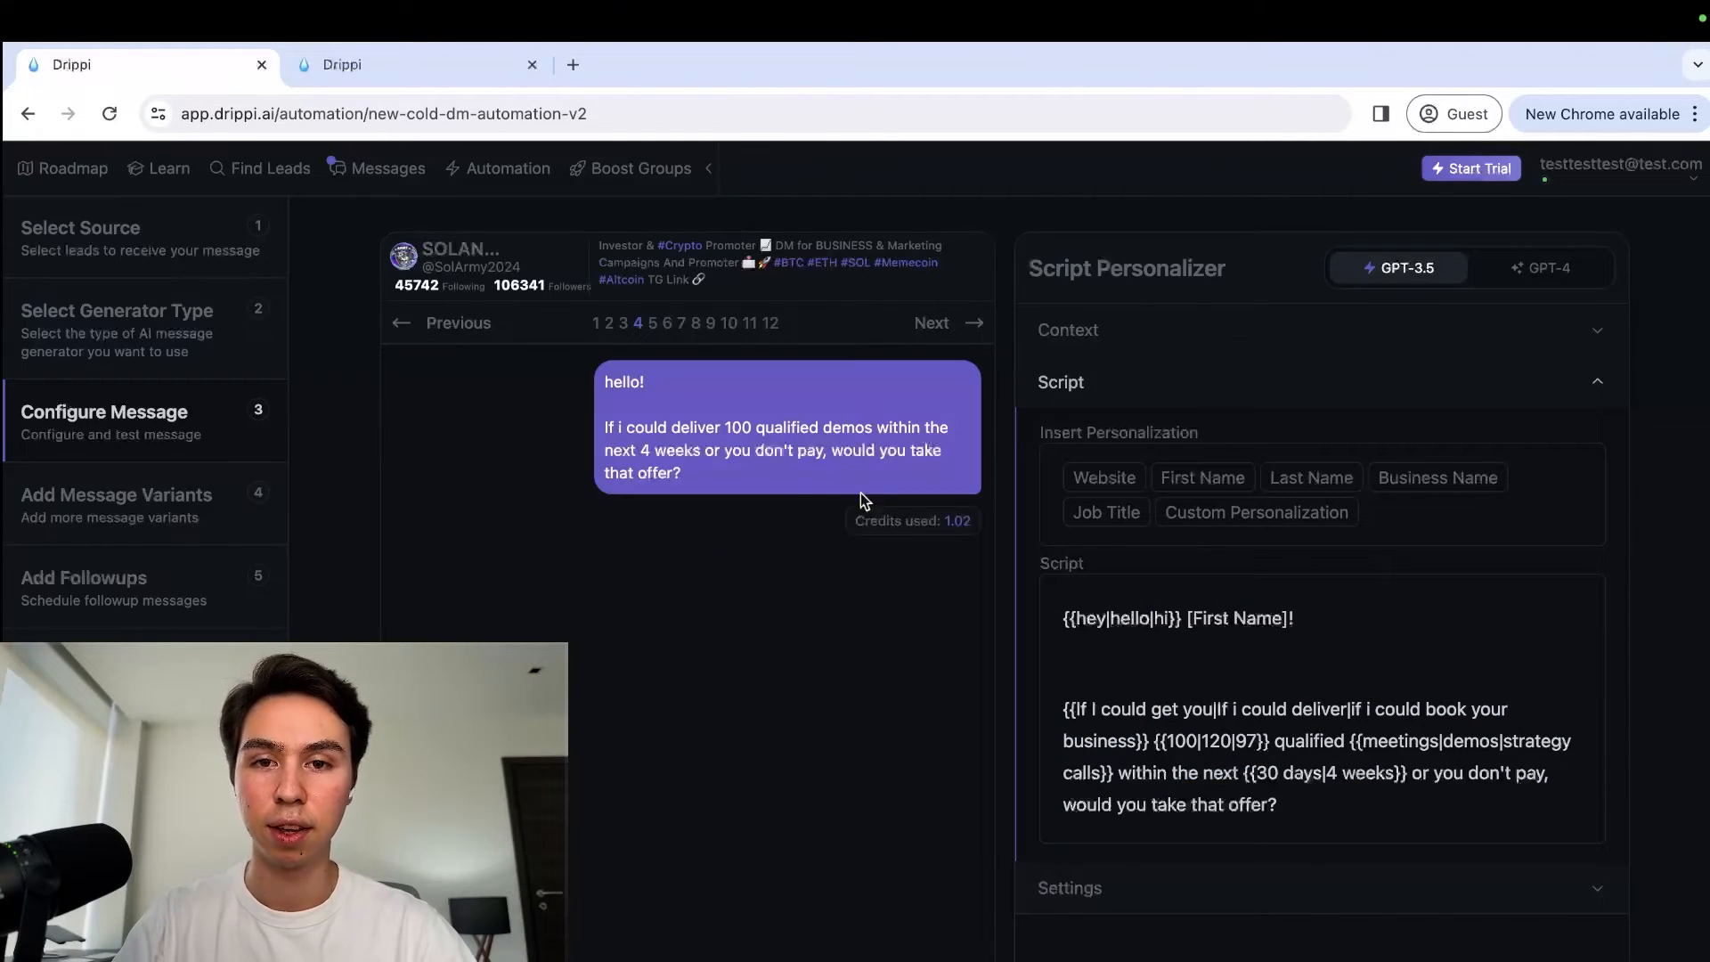
pyautogui.click(935, 324)
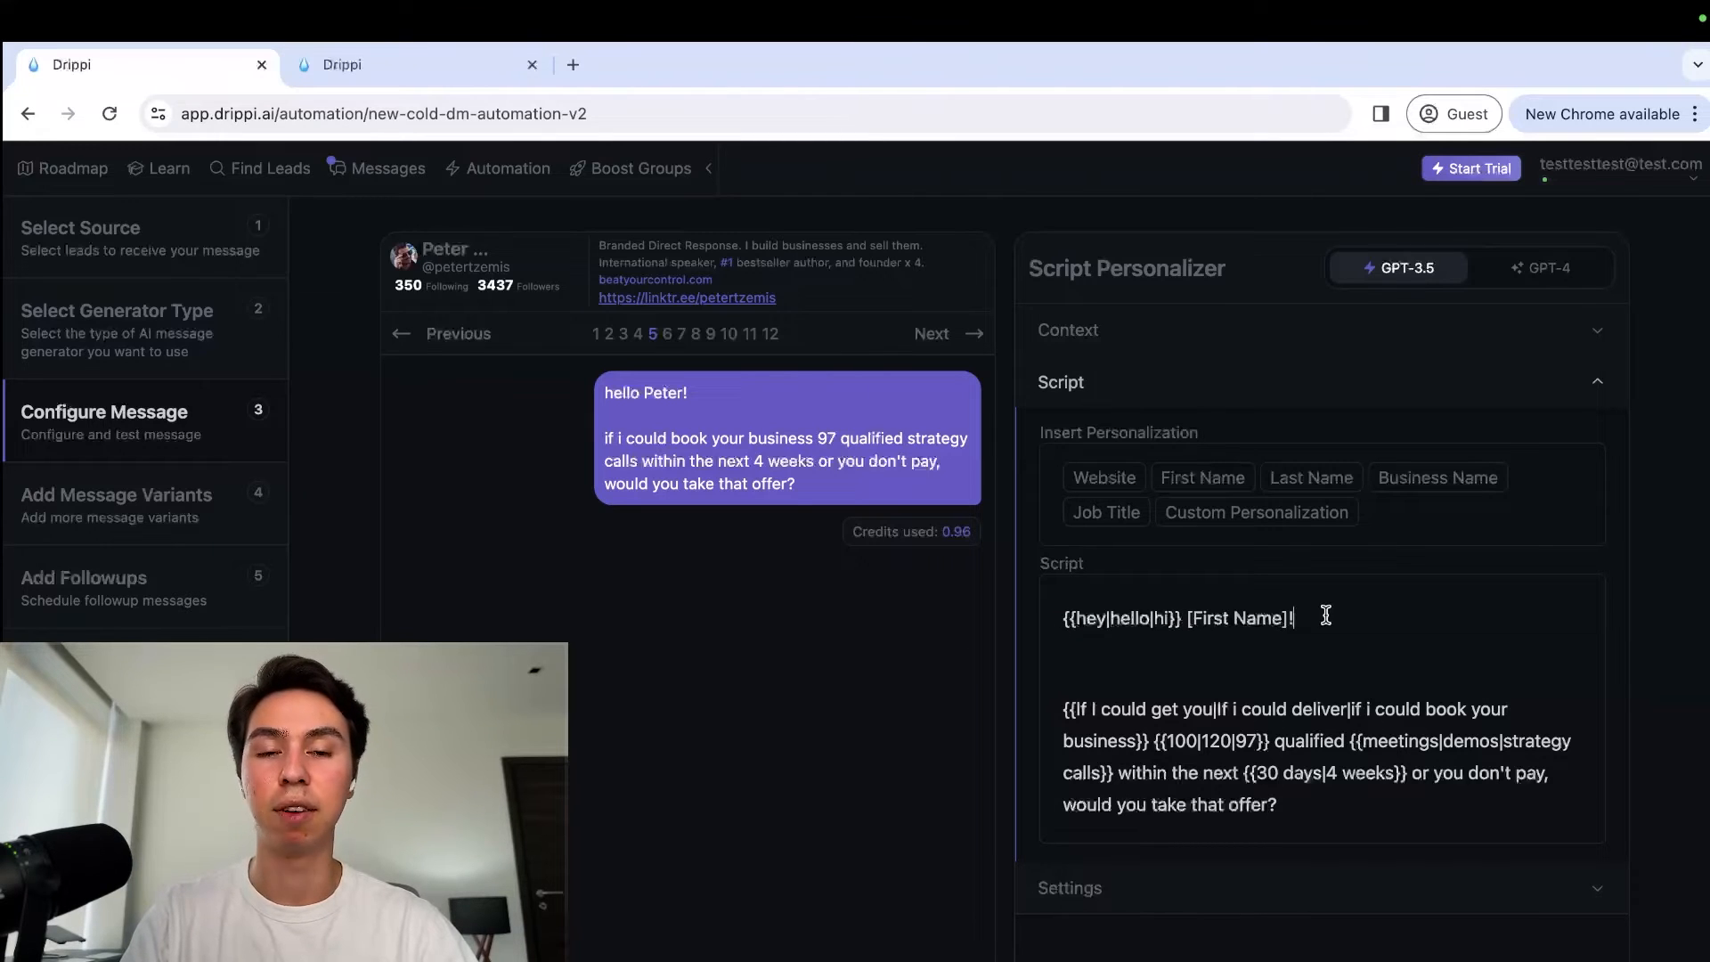
pyautogui.moveTo(1326, 615); pyautogui.dragTo(1064, 615)
pyautogui.click(1170, 682)
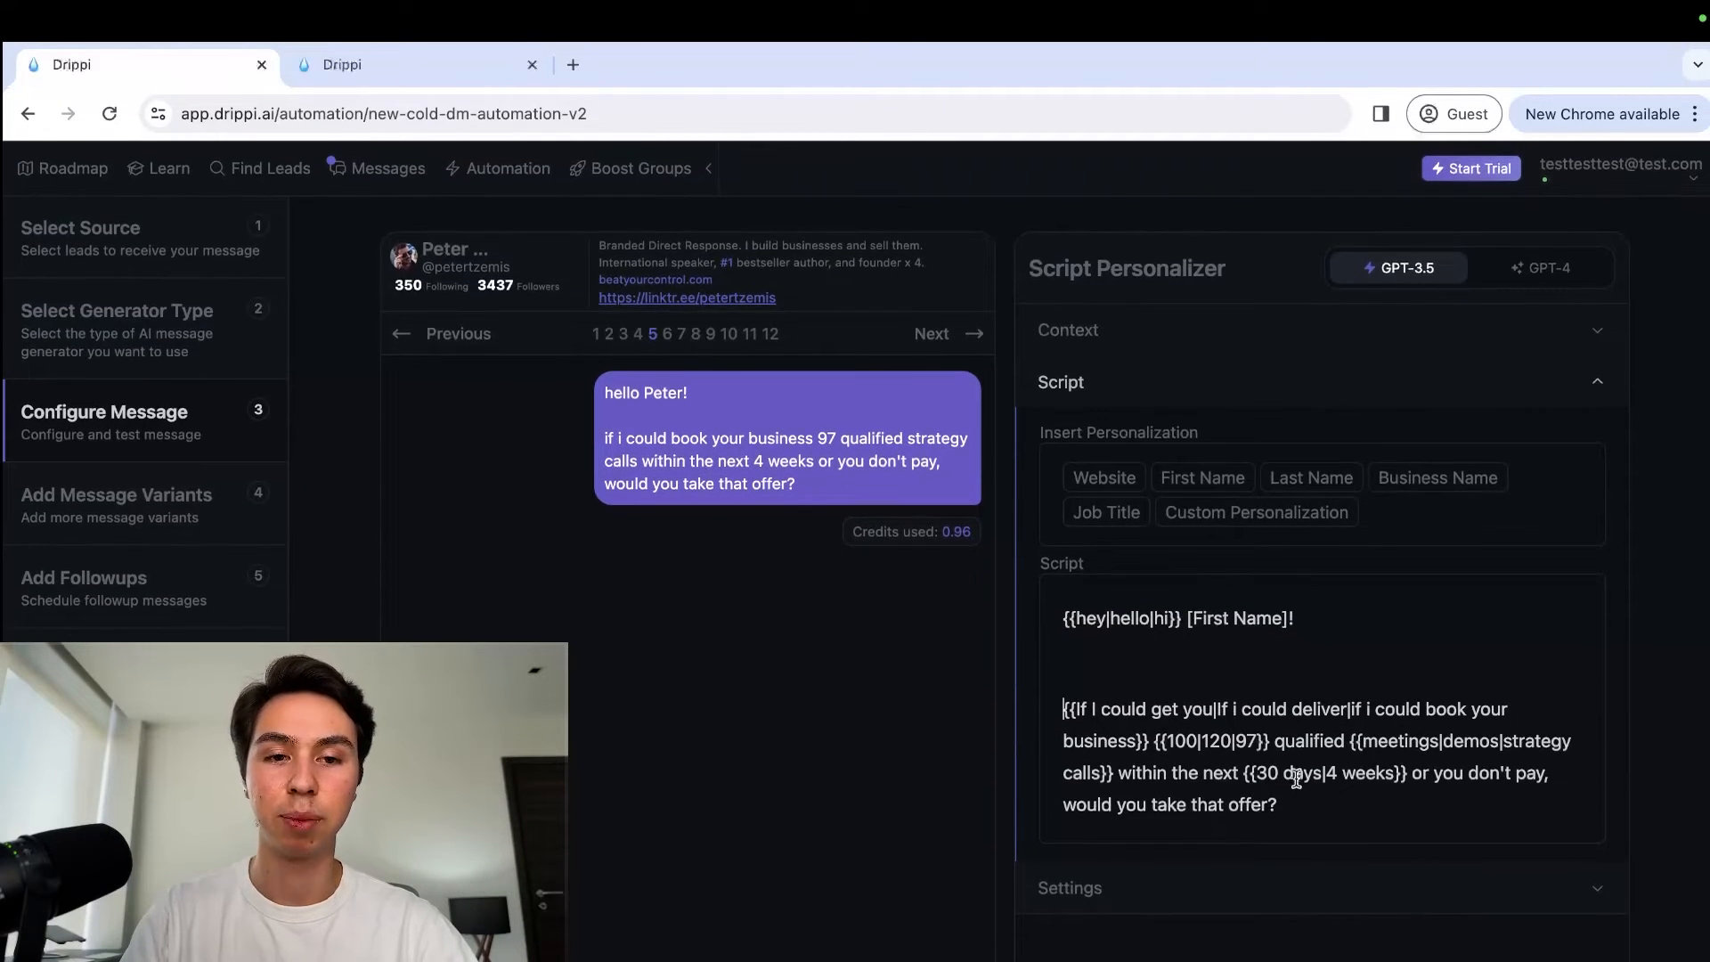
# Step: Review the complete script and check the spacing inside the greeting variation '{{hey|hello|hi}}'
pyautogui.moveTo(1292, 806); pyautogui.dragTo(1054, 606)
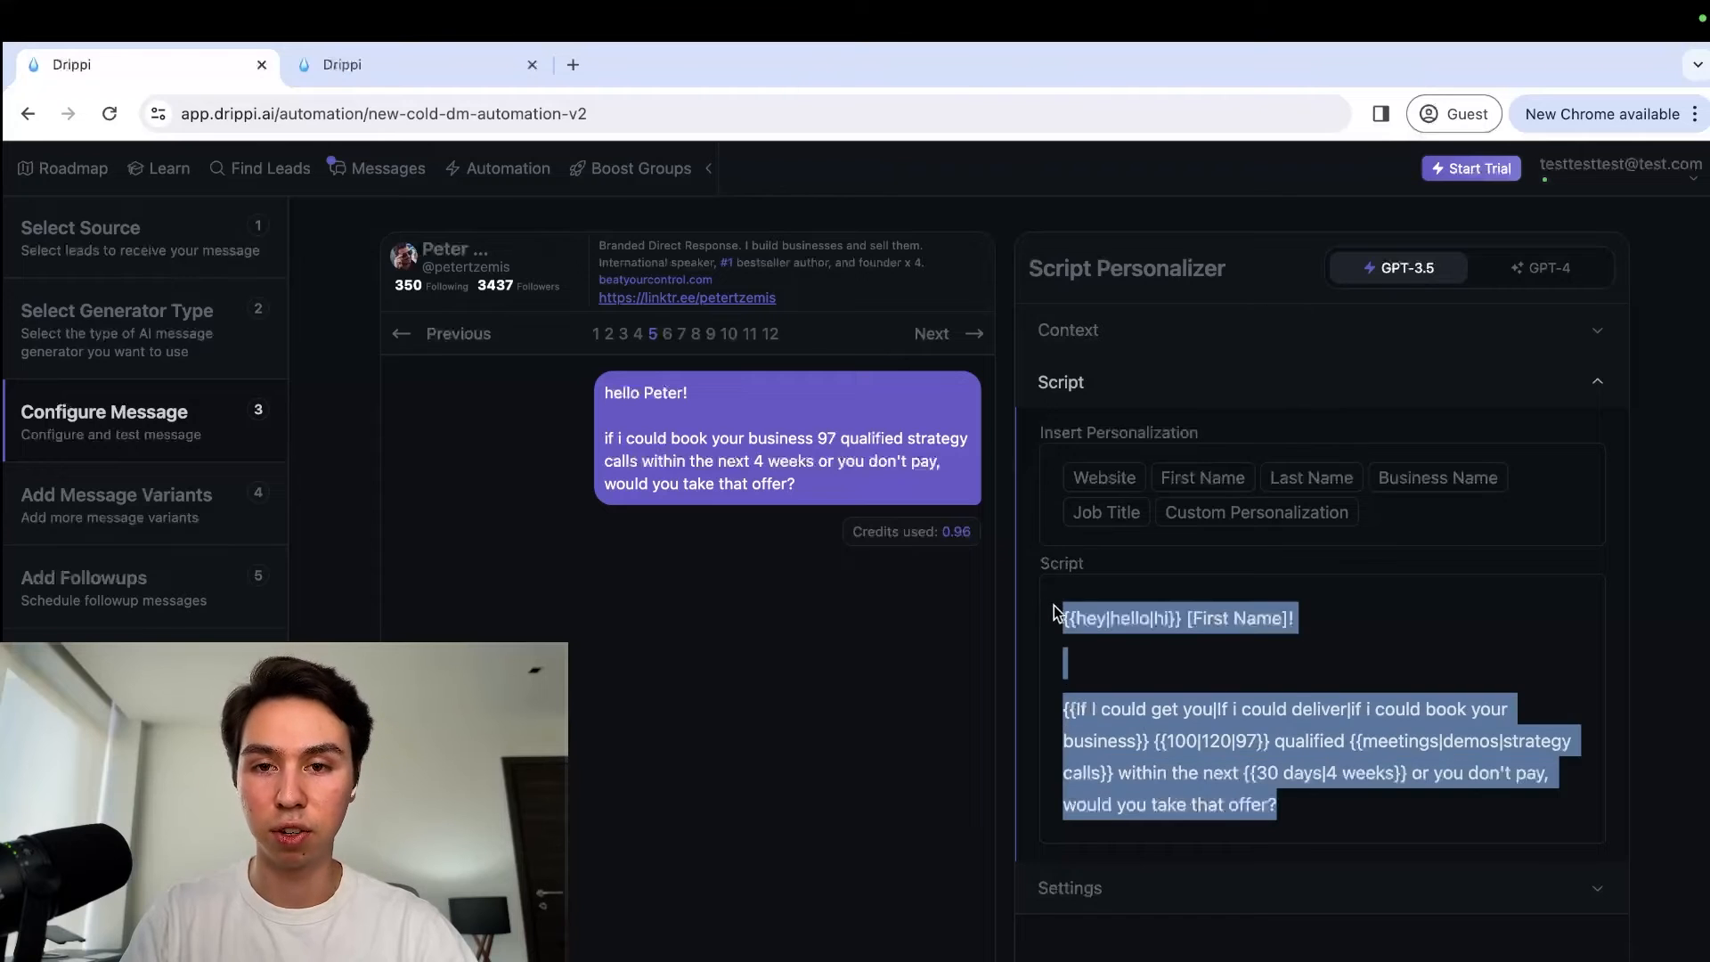
pyautogui.click(1164, 708)
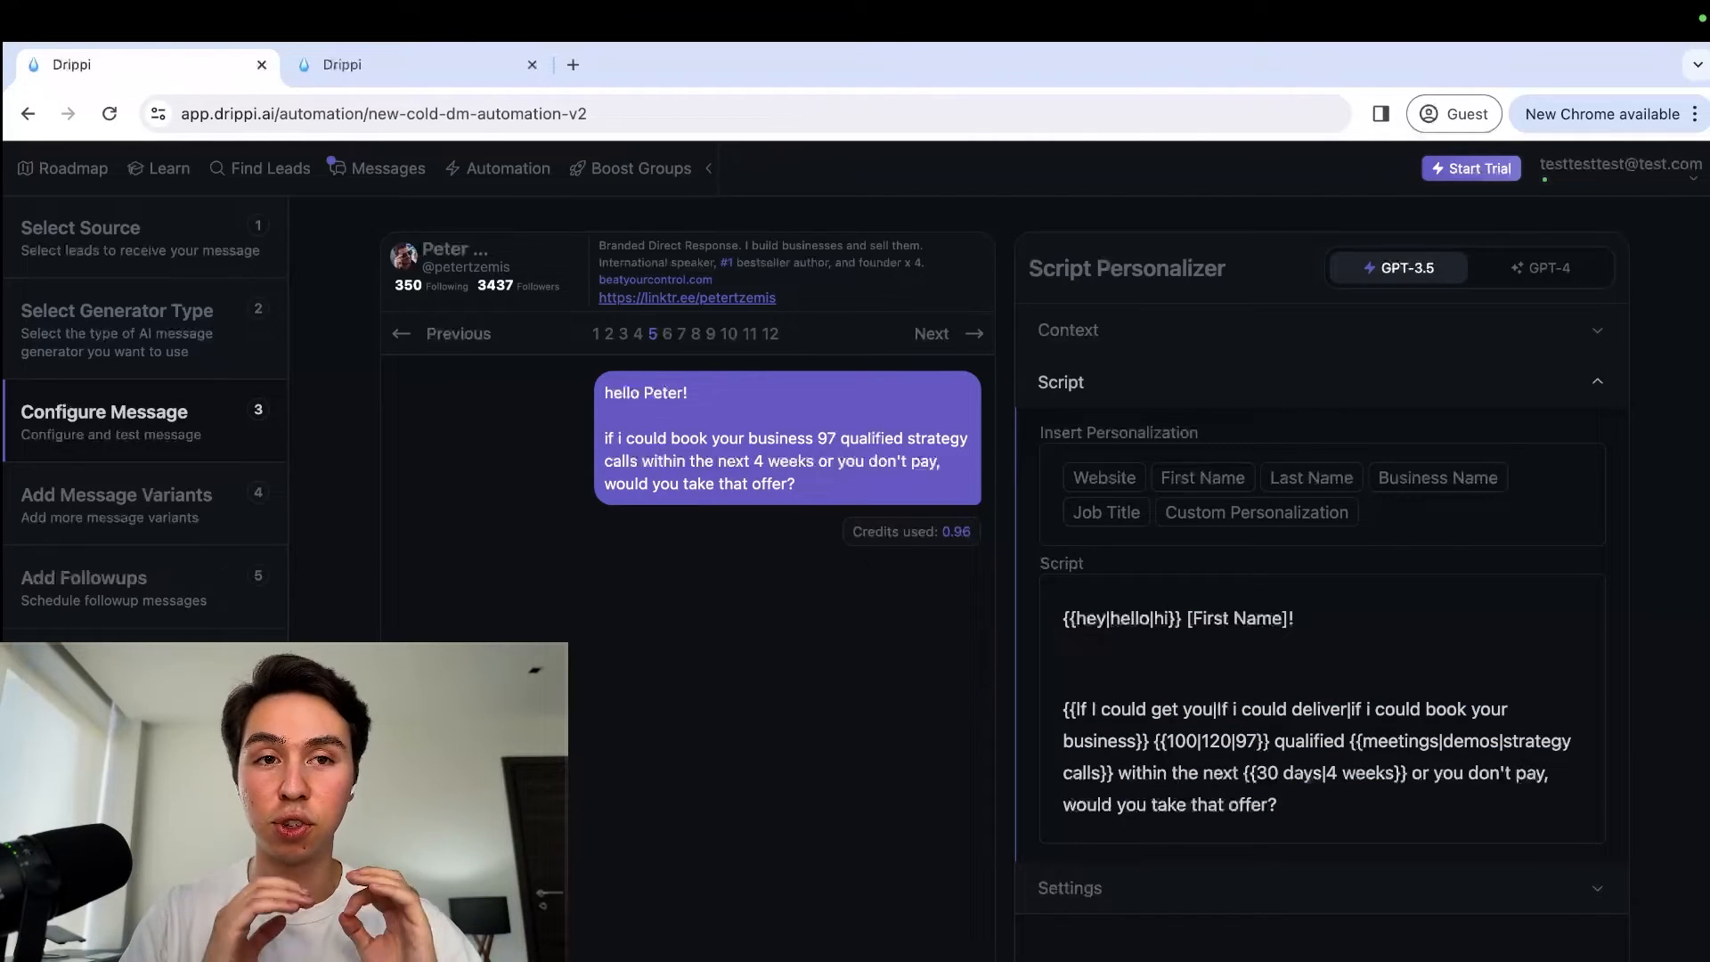
pyautogui.moveTo(1340, 802); pyautogui.dragTo(1057, 629)
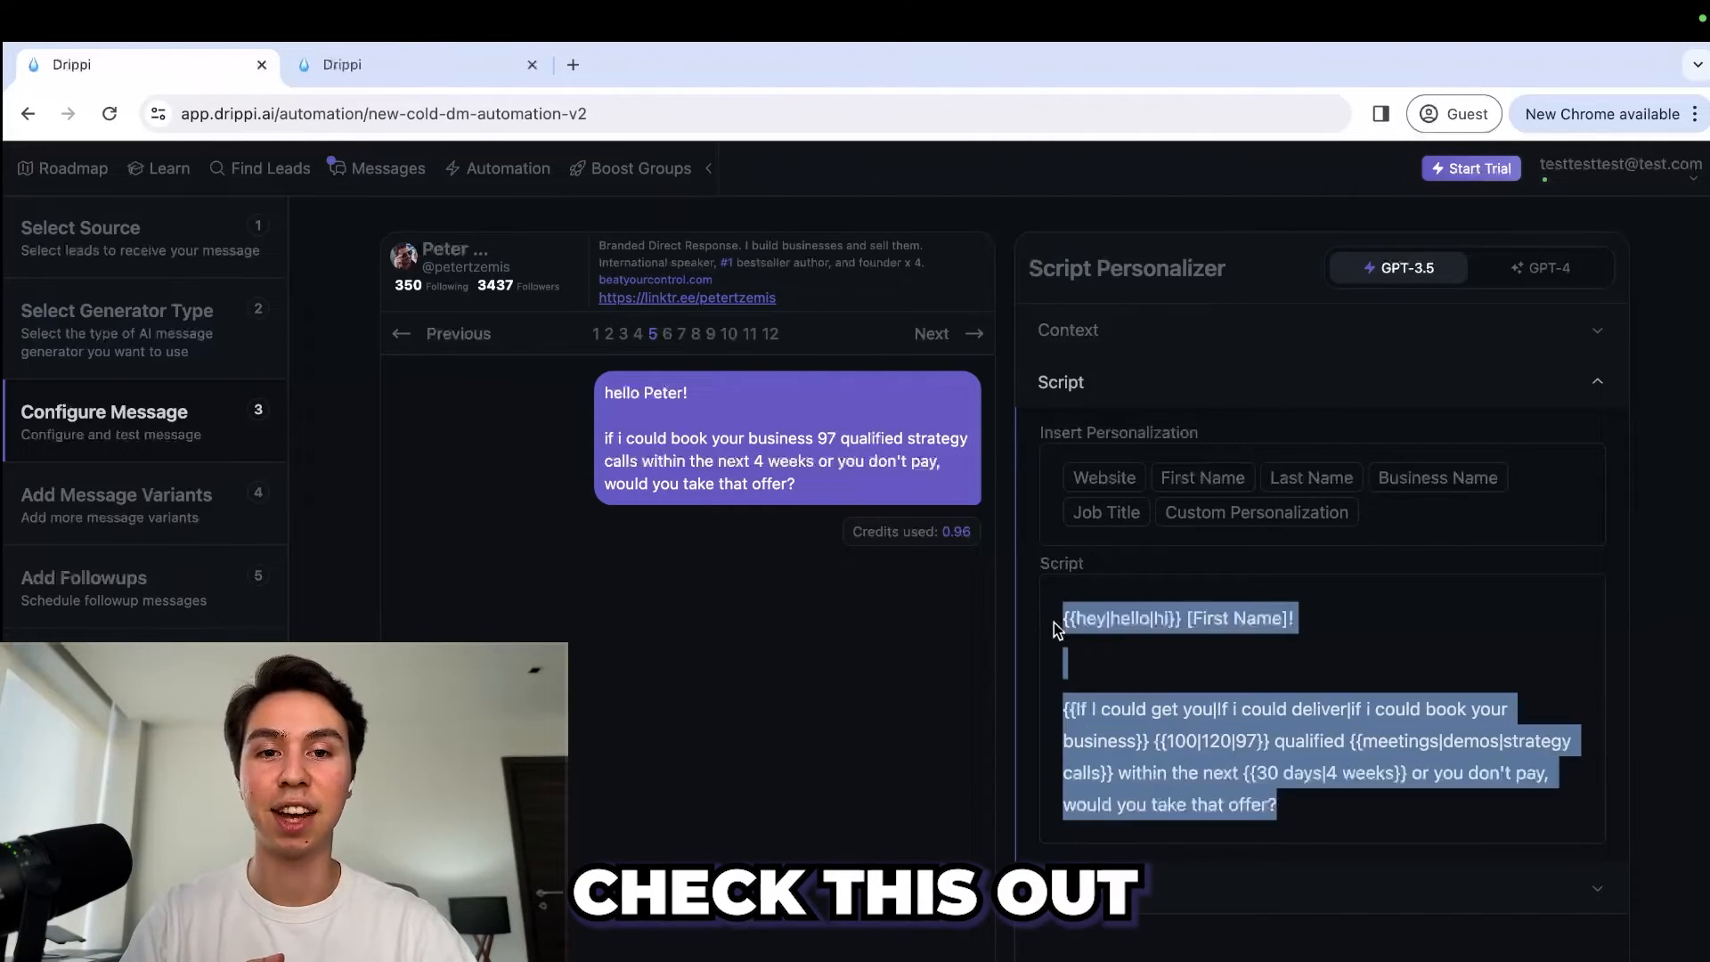
pyautogui.click(1296, 802)
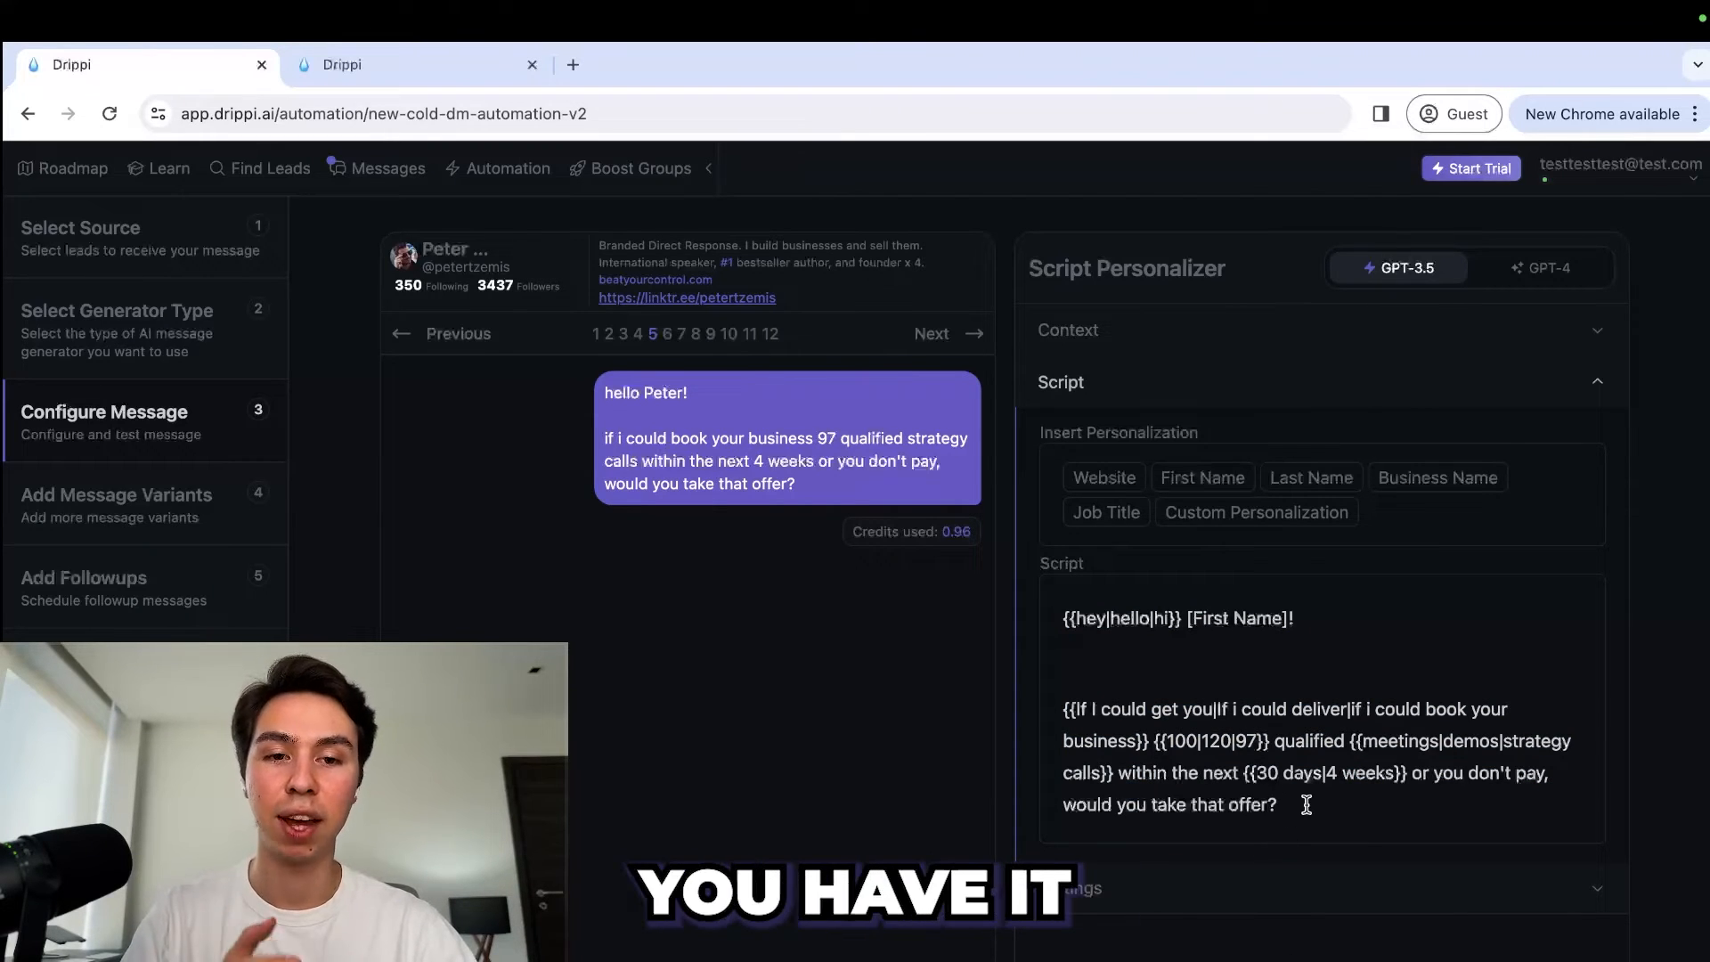
pyautogui.moveTo(1306, 804); pyautogui.dragTo(1062, 699)
pyautogui.click(1079, 662)
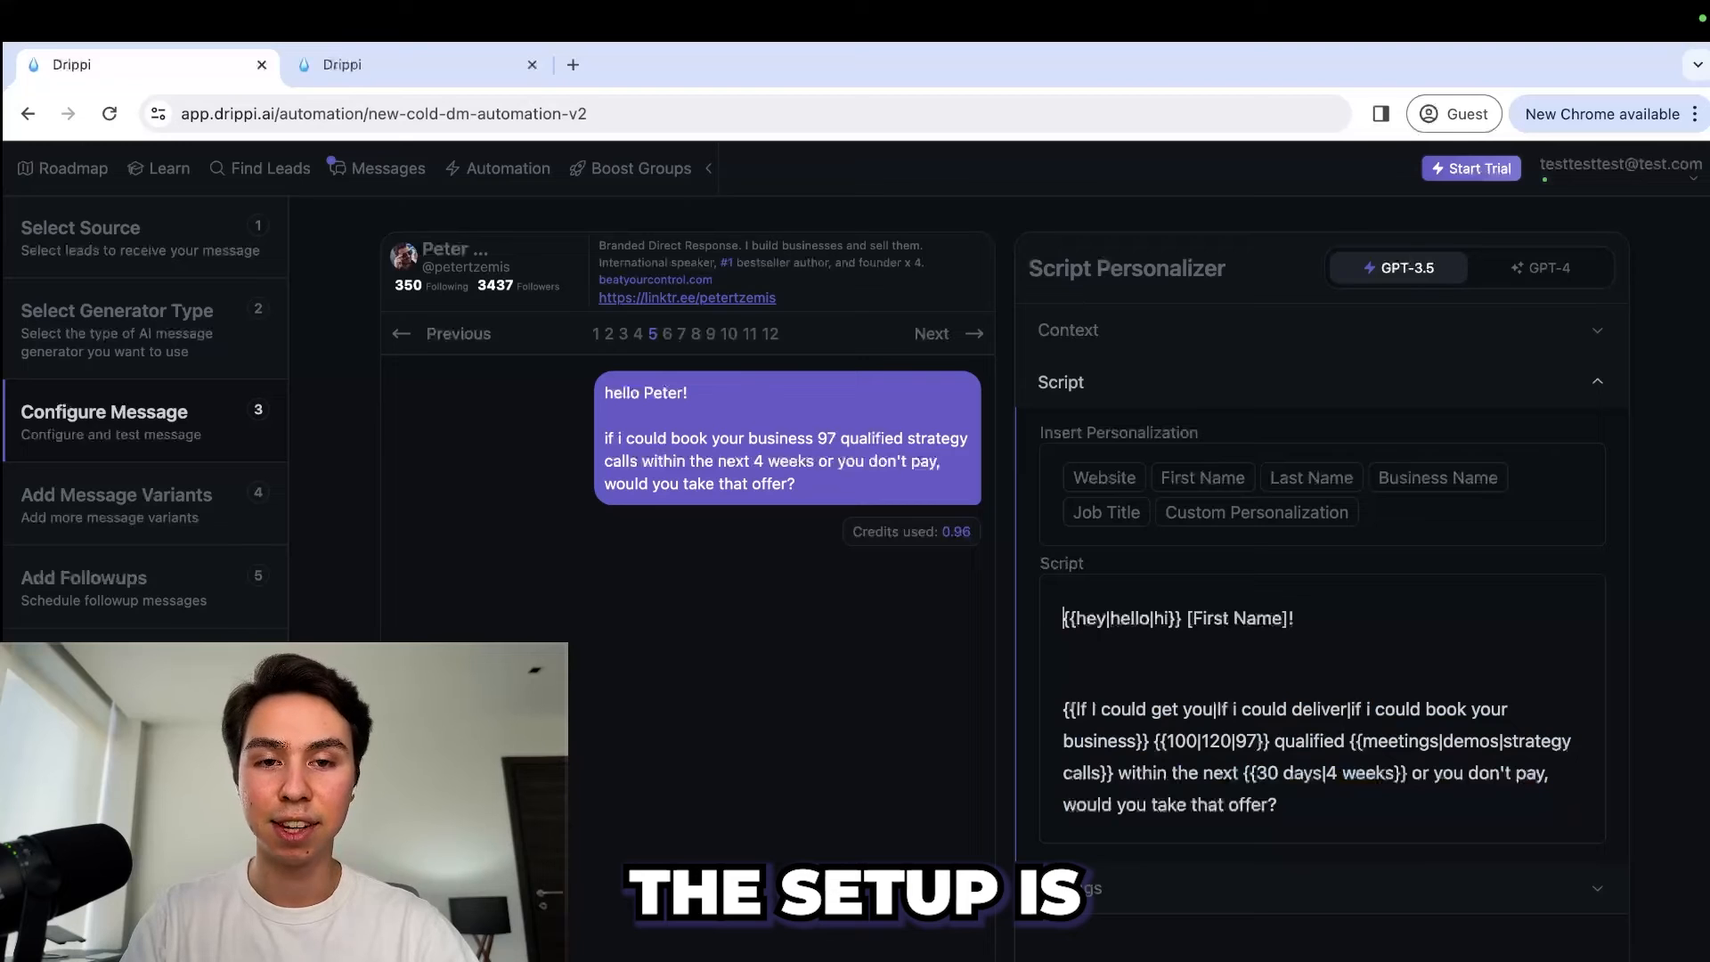
pyautogui.press('Right')
pyautogui.press('Right')
pyautogui.hotkey('alt', 'shift', 'Right')
pyautogui.press('Left')
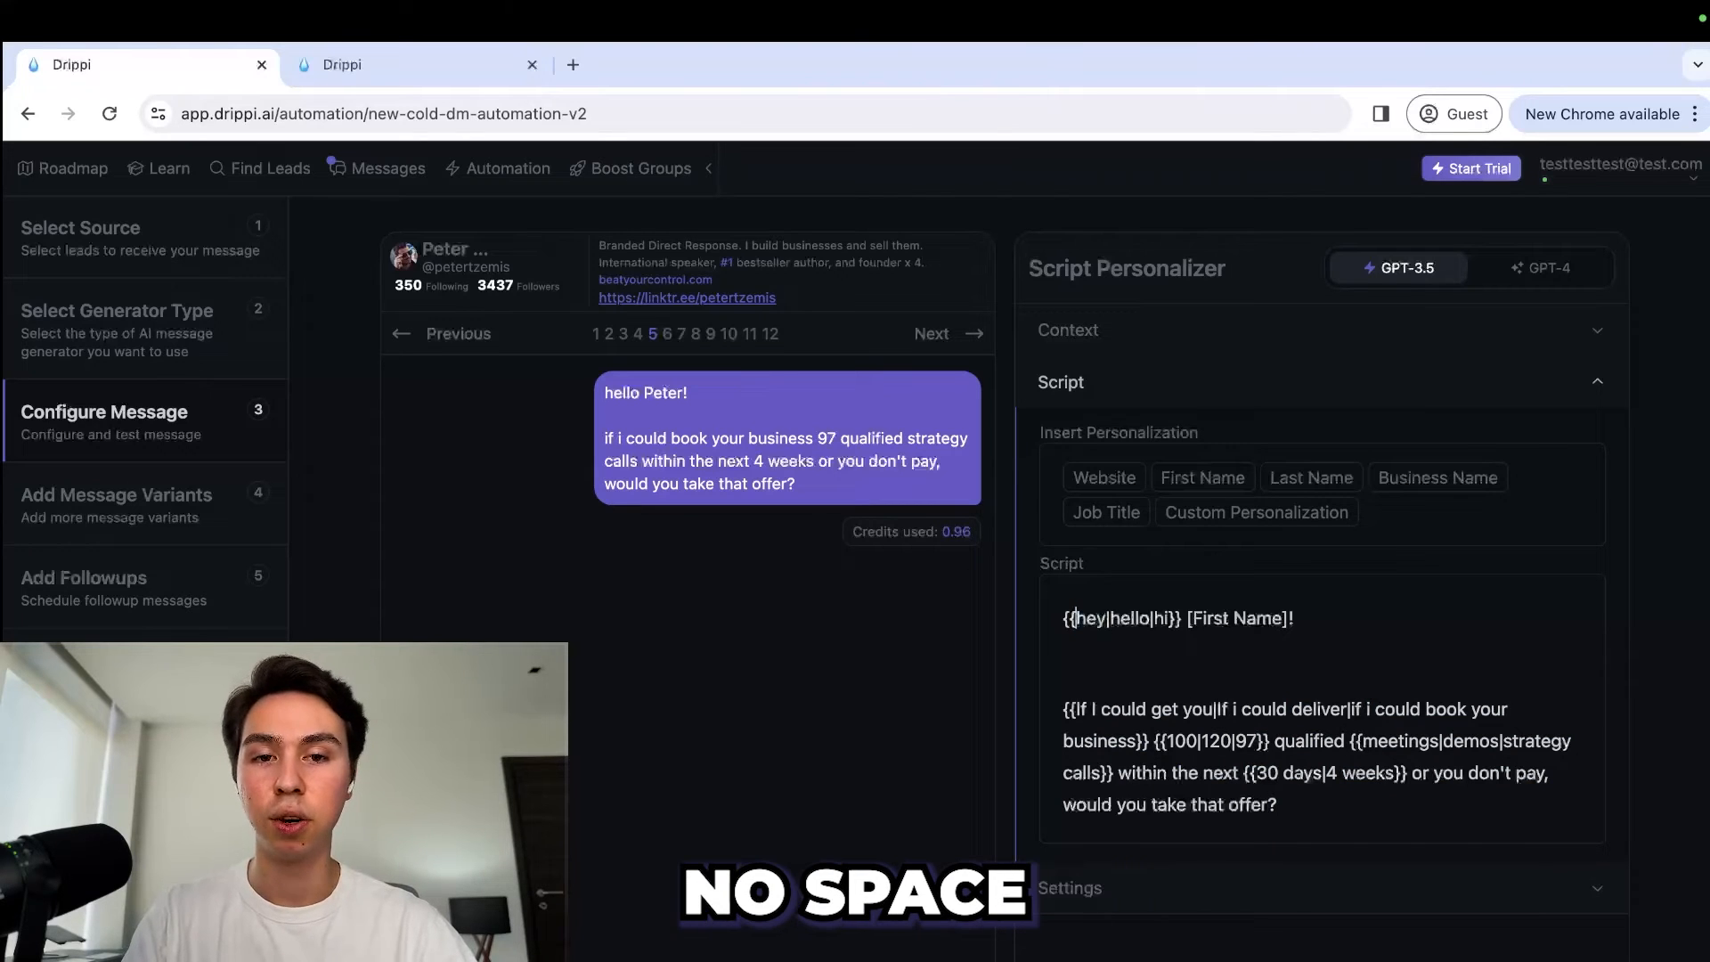
pyautogui.hotkey('alt', 'Right')
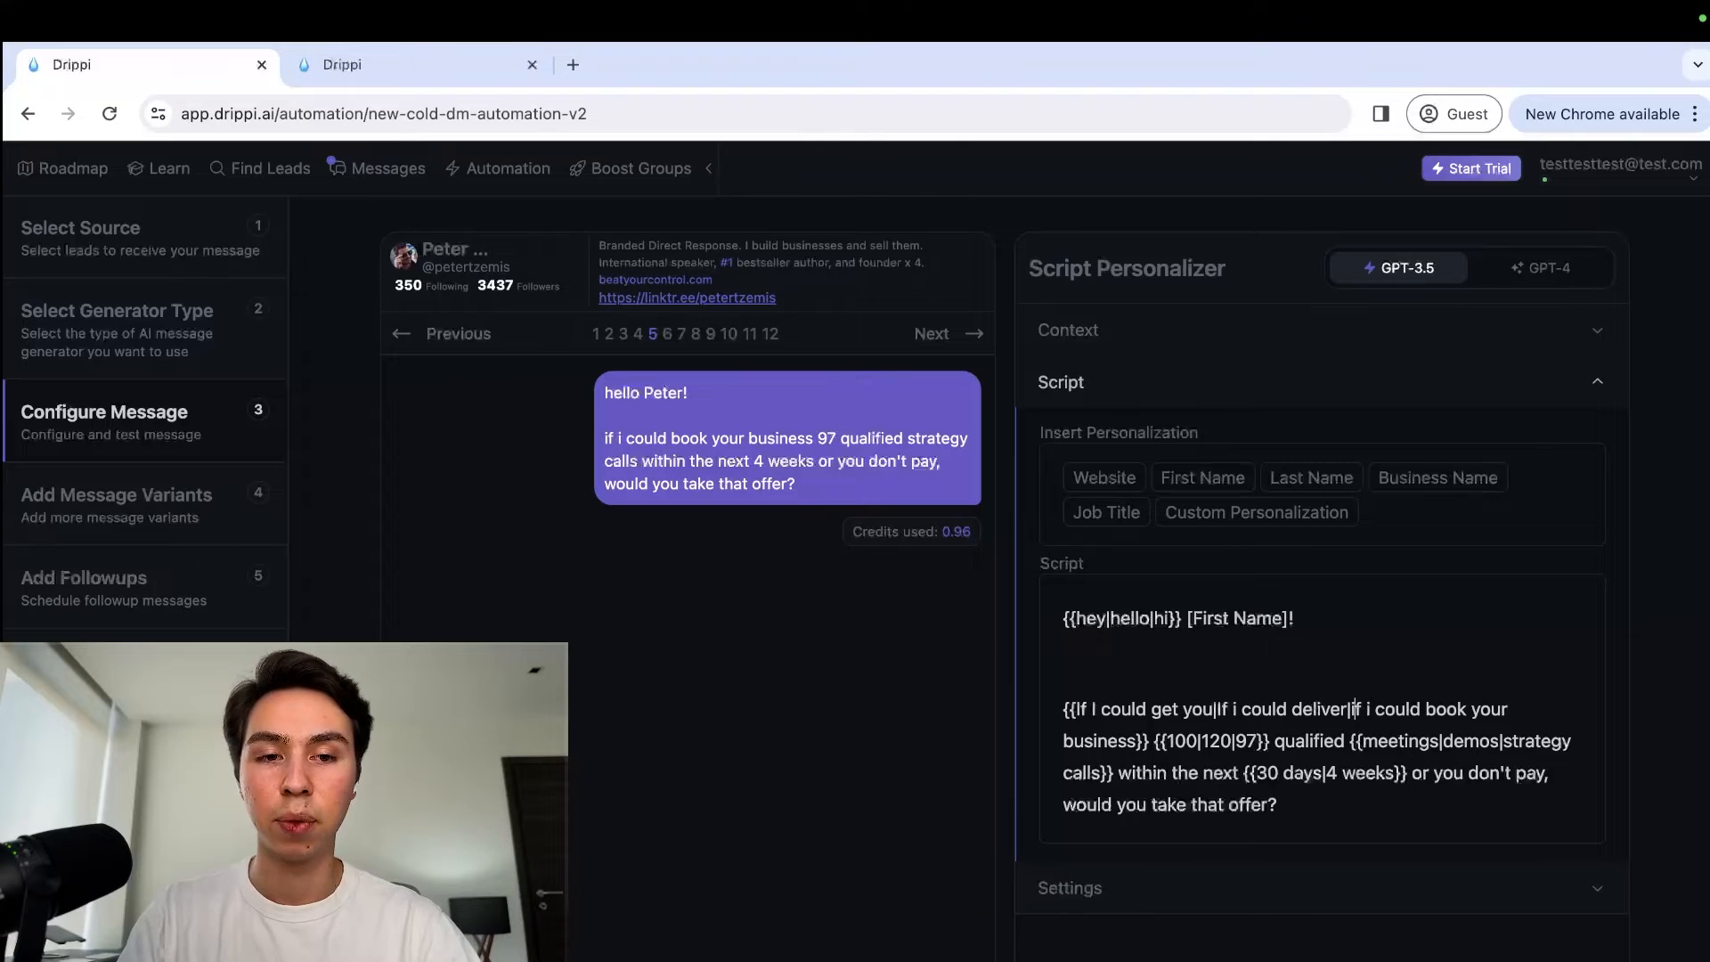
# Step: Check the spacing within and between the alternative opening phrases of the offer line, around the '|' separators
pyautogui.doubleClick(1346, 711)
pyautogui.click(1241, 710)
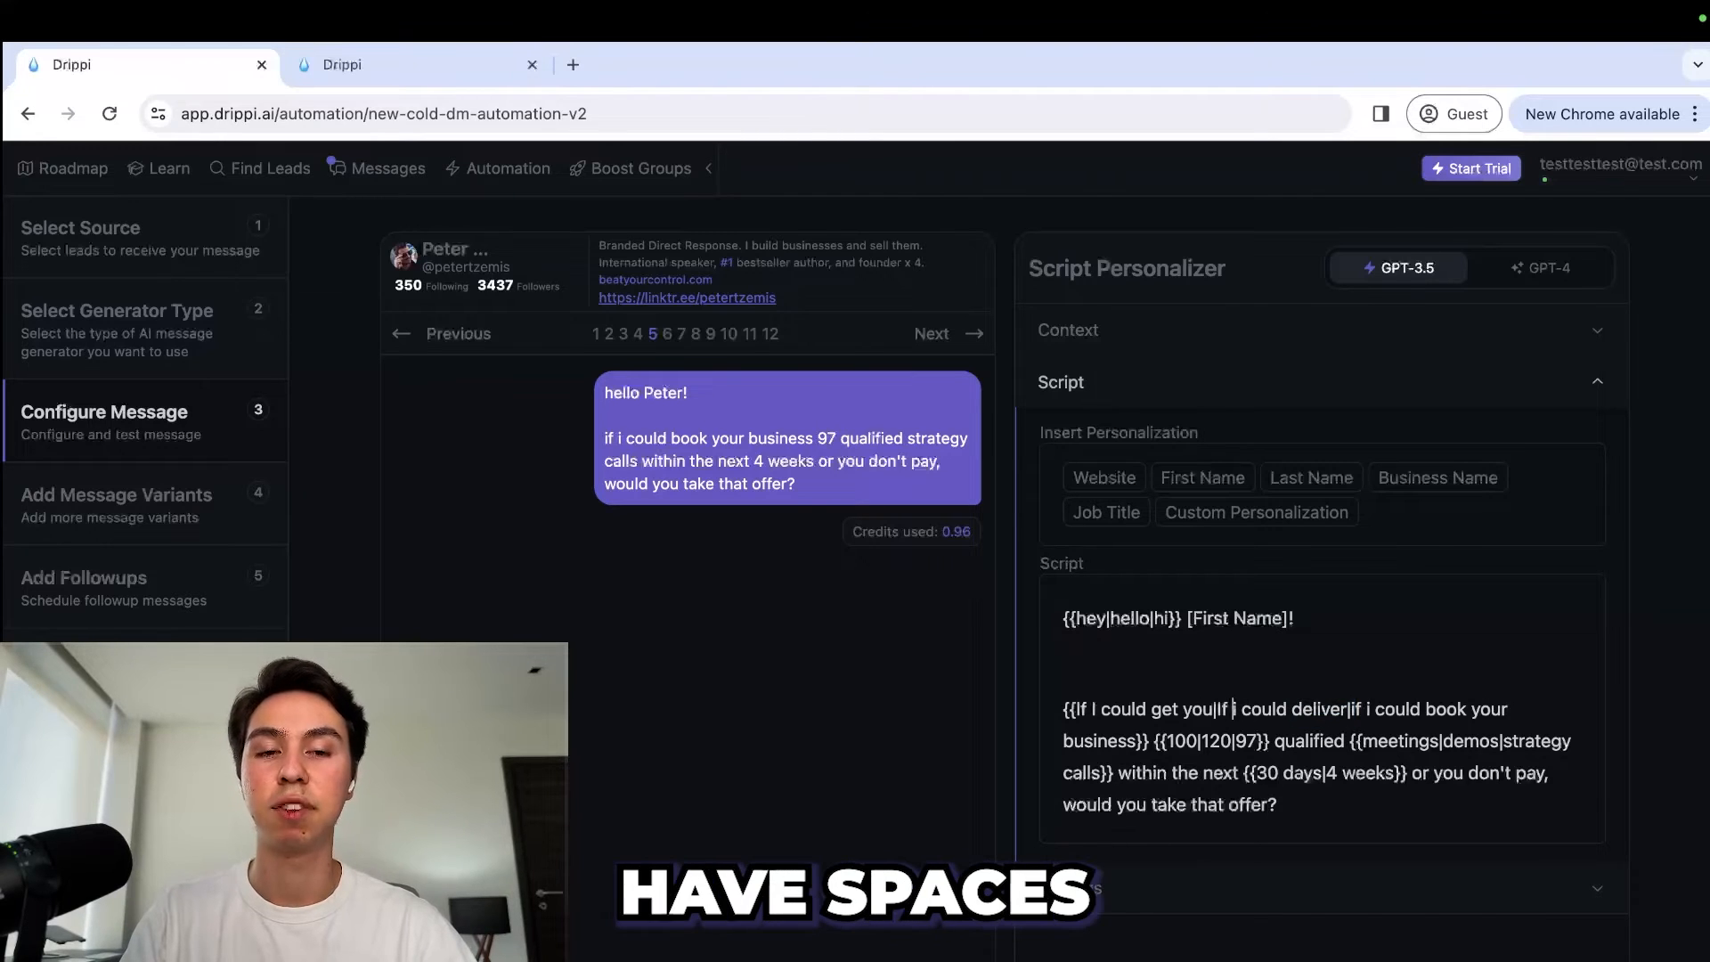
pyautogui.doubleClick(1290, 710)
pyautogui.moveTo(1291, 709); pyautogui.dragTo(1076, 710)
pyautogui.click(1100, 710)
pyautogui.doubleClick(1212, 710)
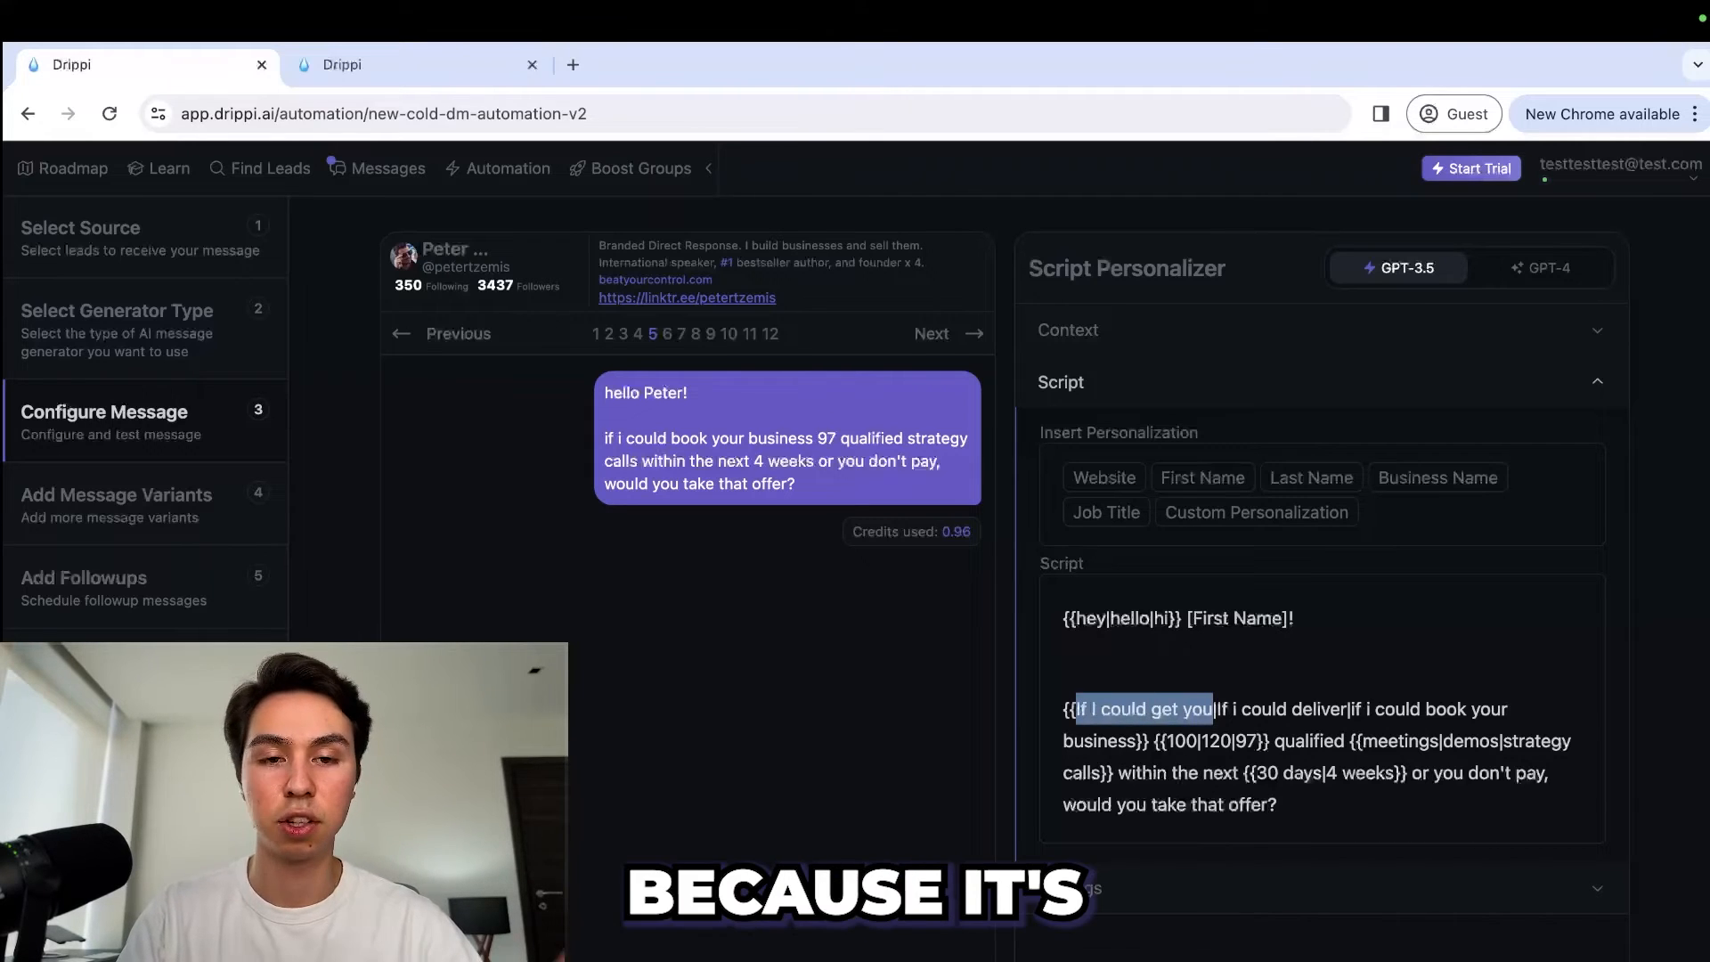
pyautogui.hotkey('alt', 'Right')
pyautogui.hotkey('alt', 'Right')
pyautogui.hotkey('alt', 'Right')
pyautogui.hotkey('alt', 'Right')
pyautogui.hotkey('alt', 'Right')
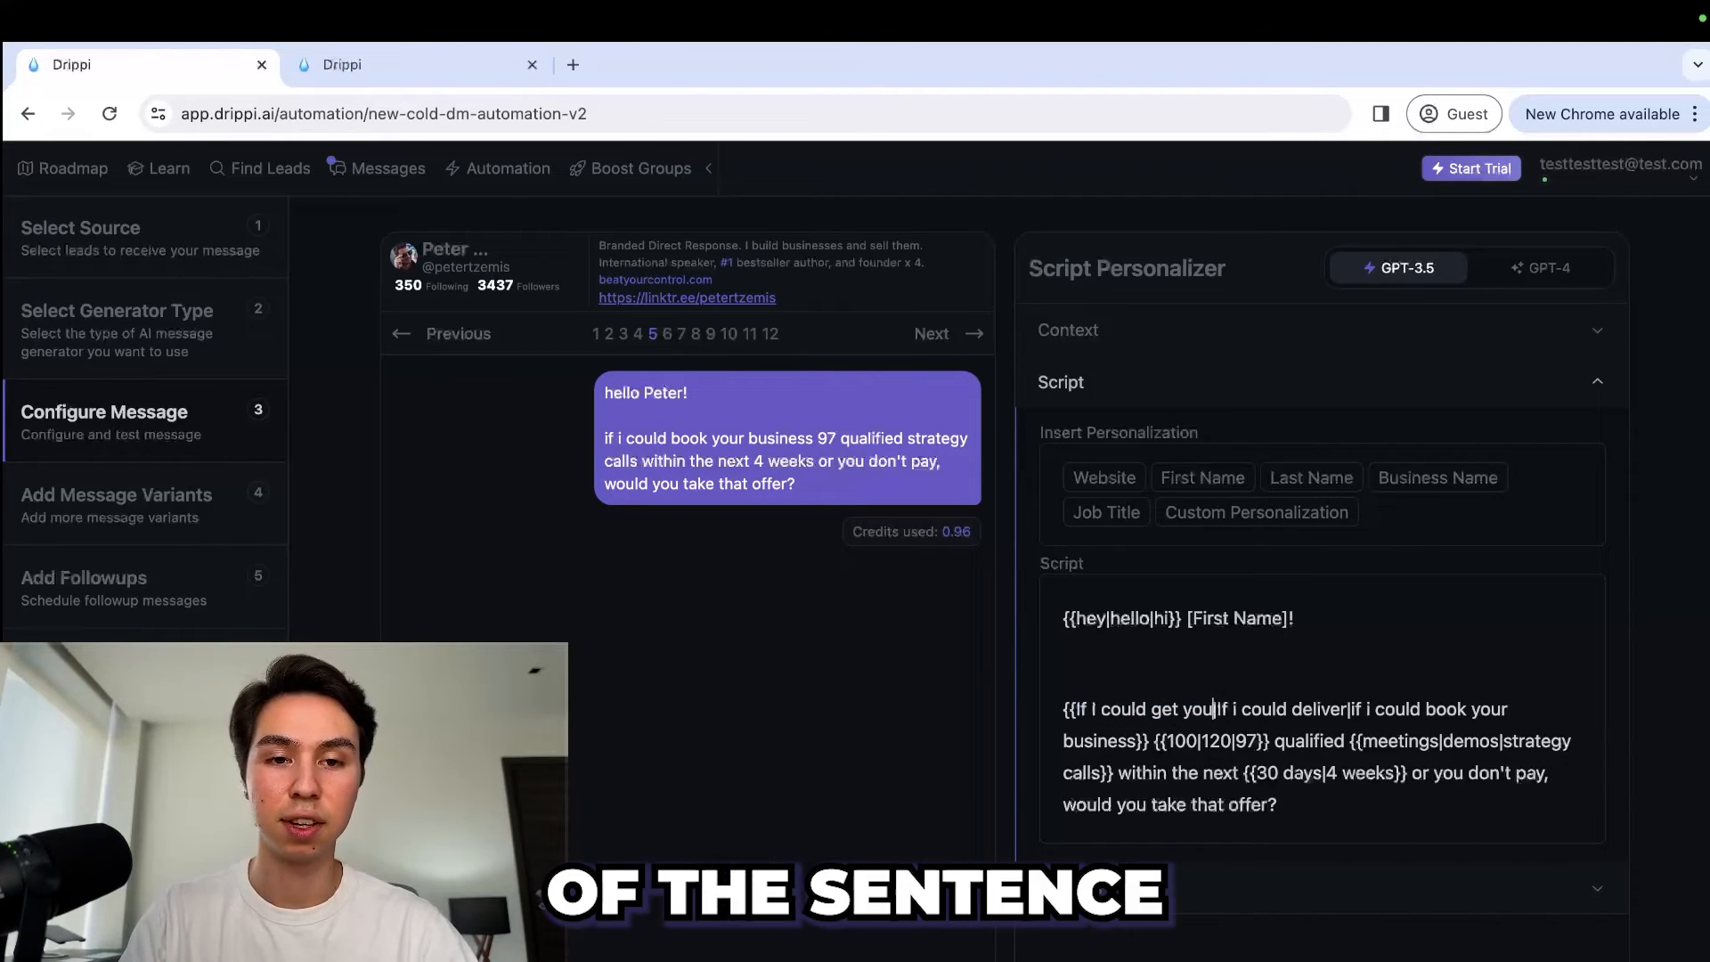
pyautogui.write('|')
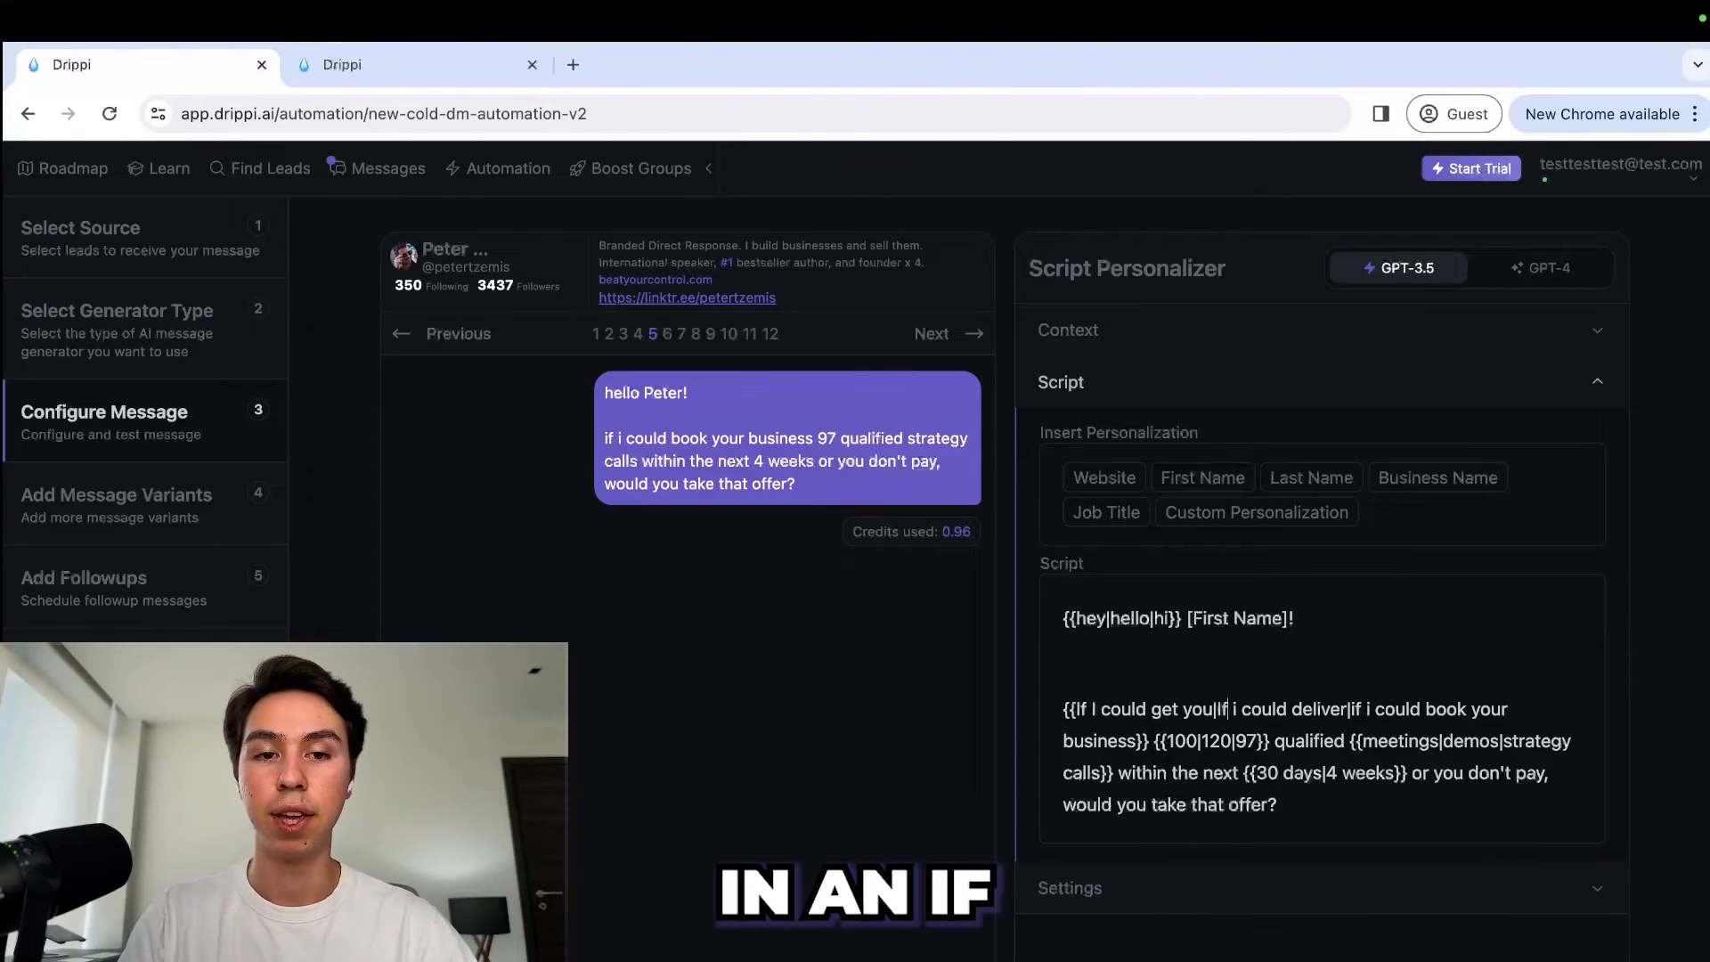
pyautogui.moveTo(1228, 710); pyautogui.dragTo(1183, 710)
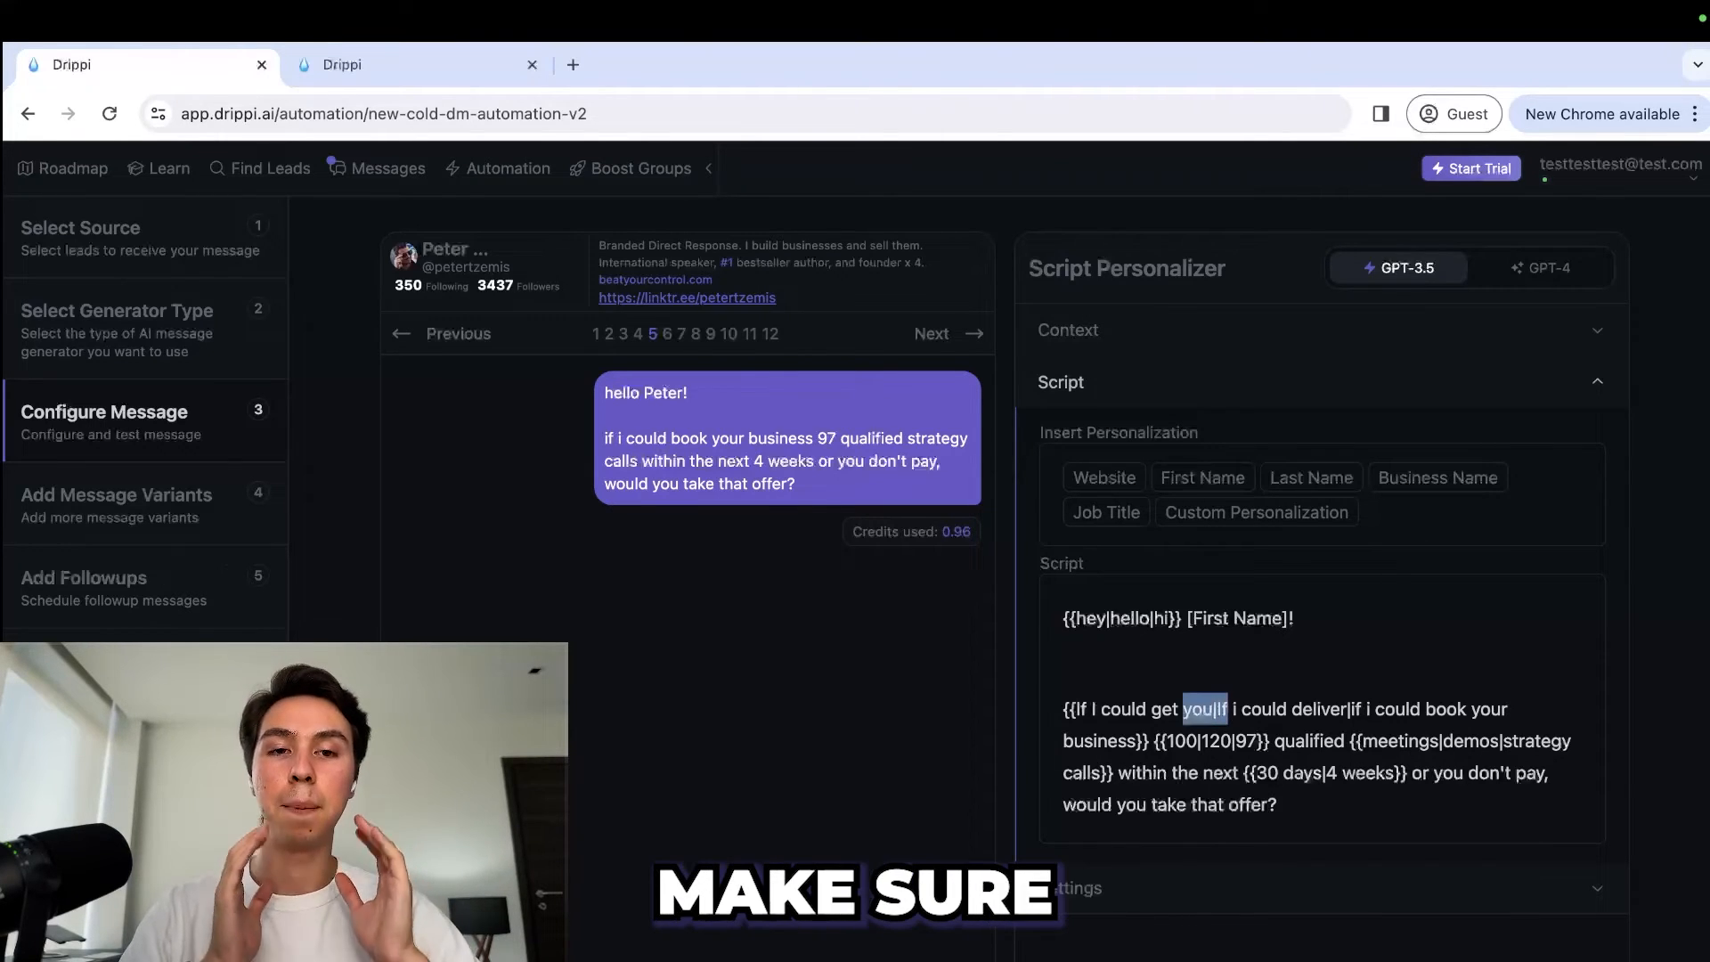
# Step: Check the formatting of the full script from the greeting down to the closing question
pyautogui.click(1348, 801)
pyautogui.press('super+shift+Left')
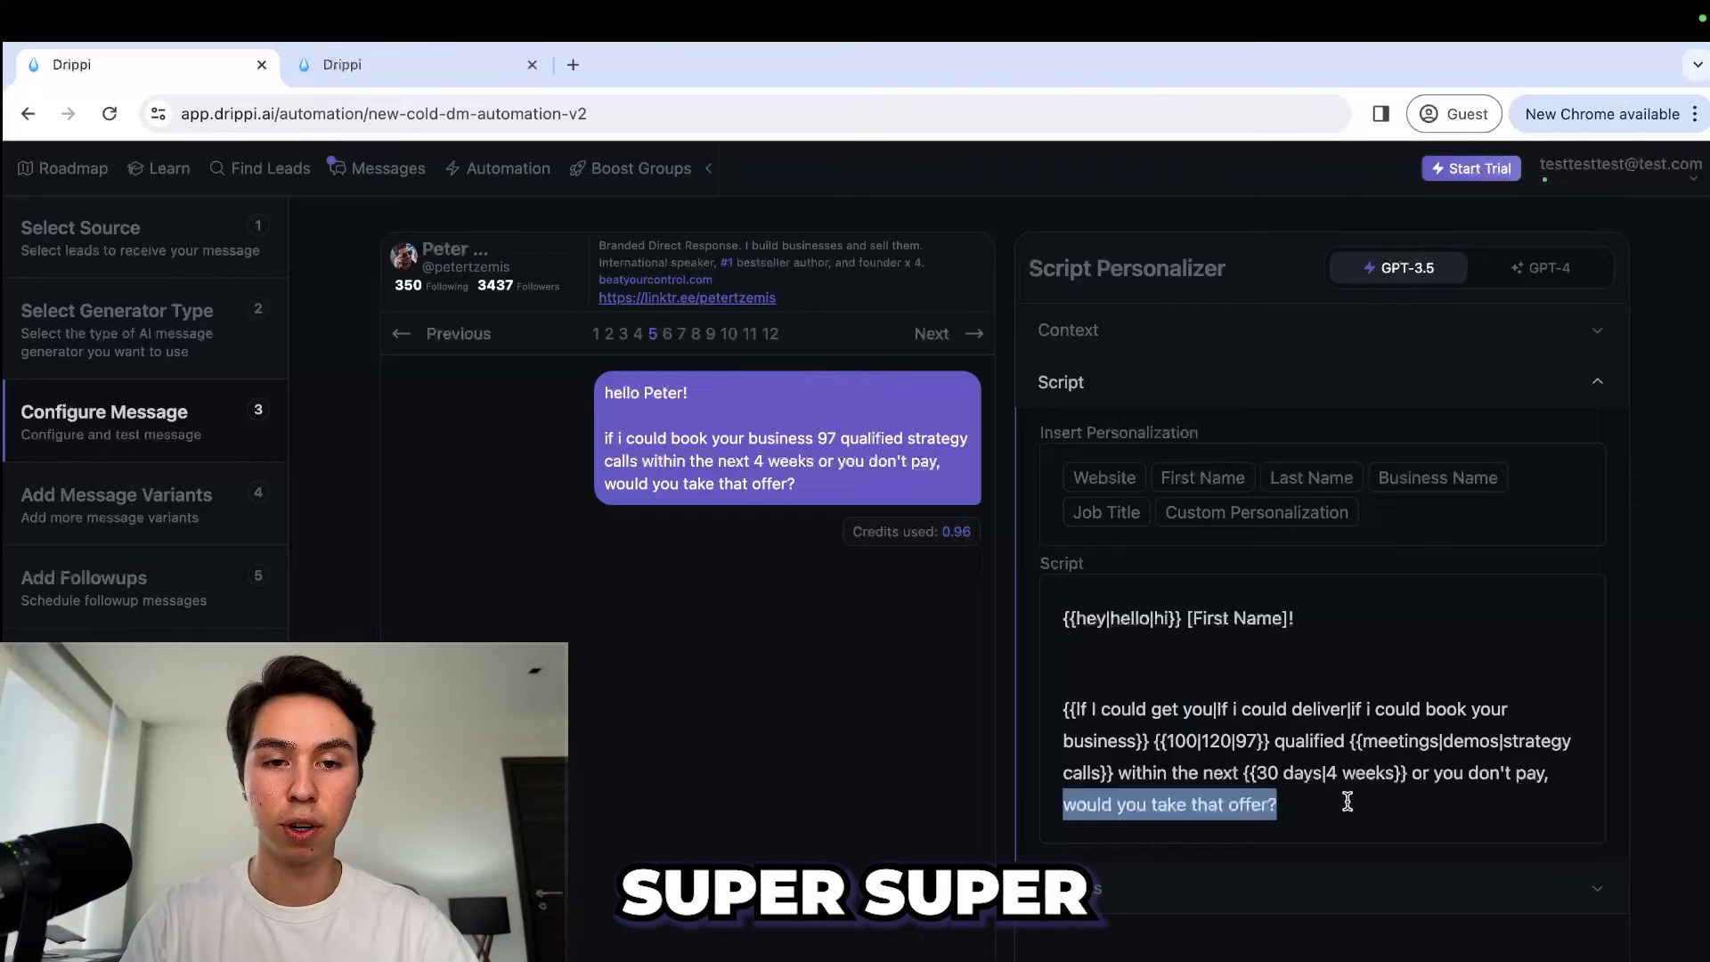
pyautogui.hotkey('shift', 'Up')
pyautogui.hotkey('shift', 'Up')
pyautogui.hotkey('shift', 'Up')
pyautogui.hotkey('shift', 'Up')
pyautogui.press('Right')
pyautogui.press('super+Left')
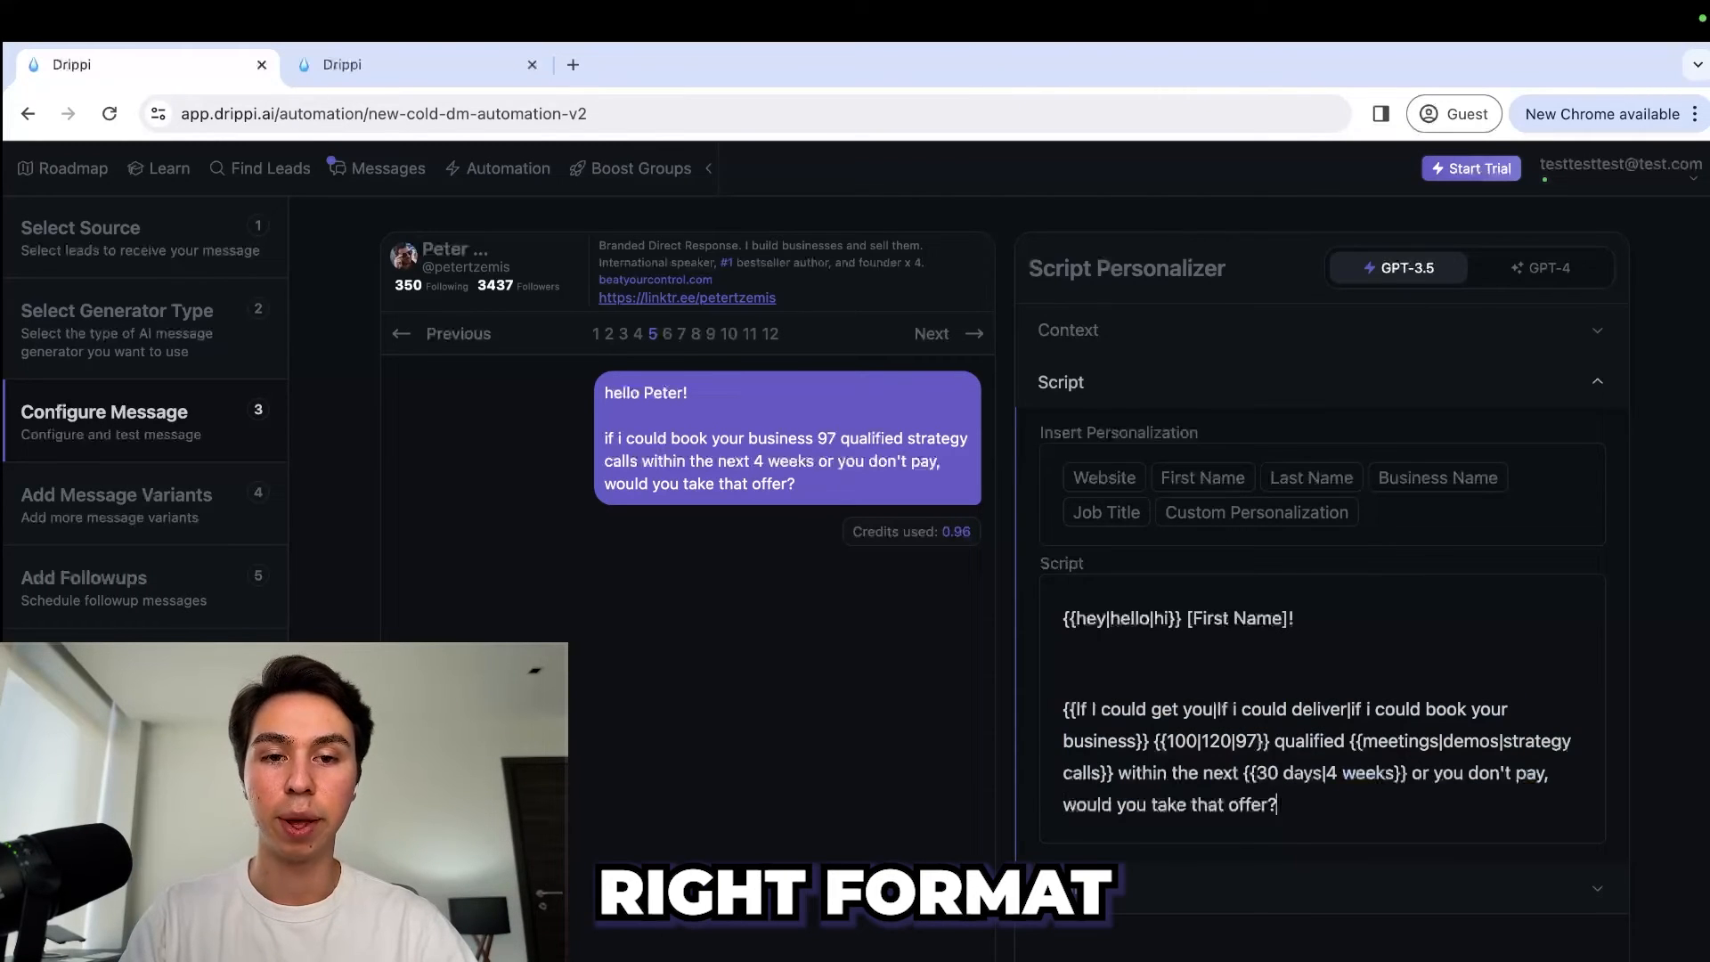
pyautogui.hotkey('shift', 'Up')
pyautogui.hotkey('shift', 'Up')
pyautogui.hotkey('shift', 'Up')
pyautogui.hotkey('shift', 'Up')
pyautogui.click(1380, 797)
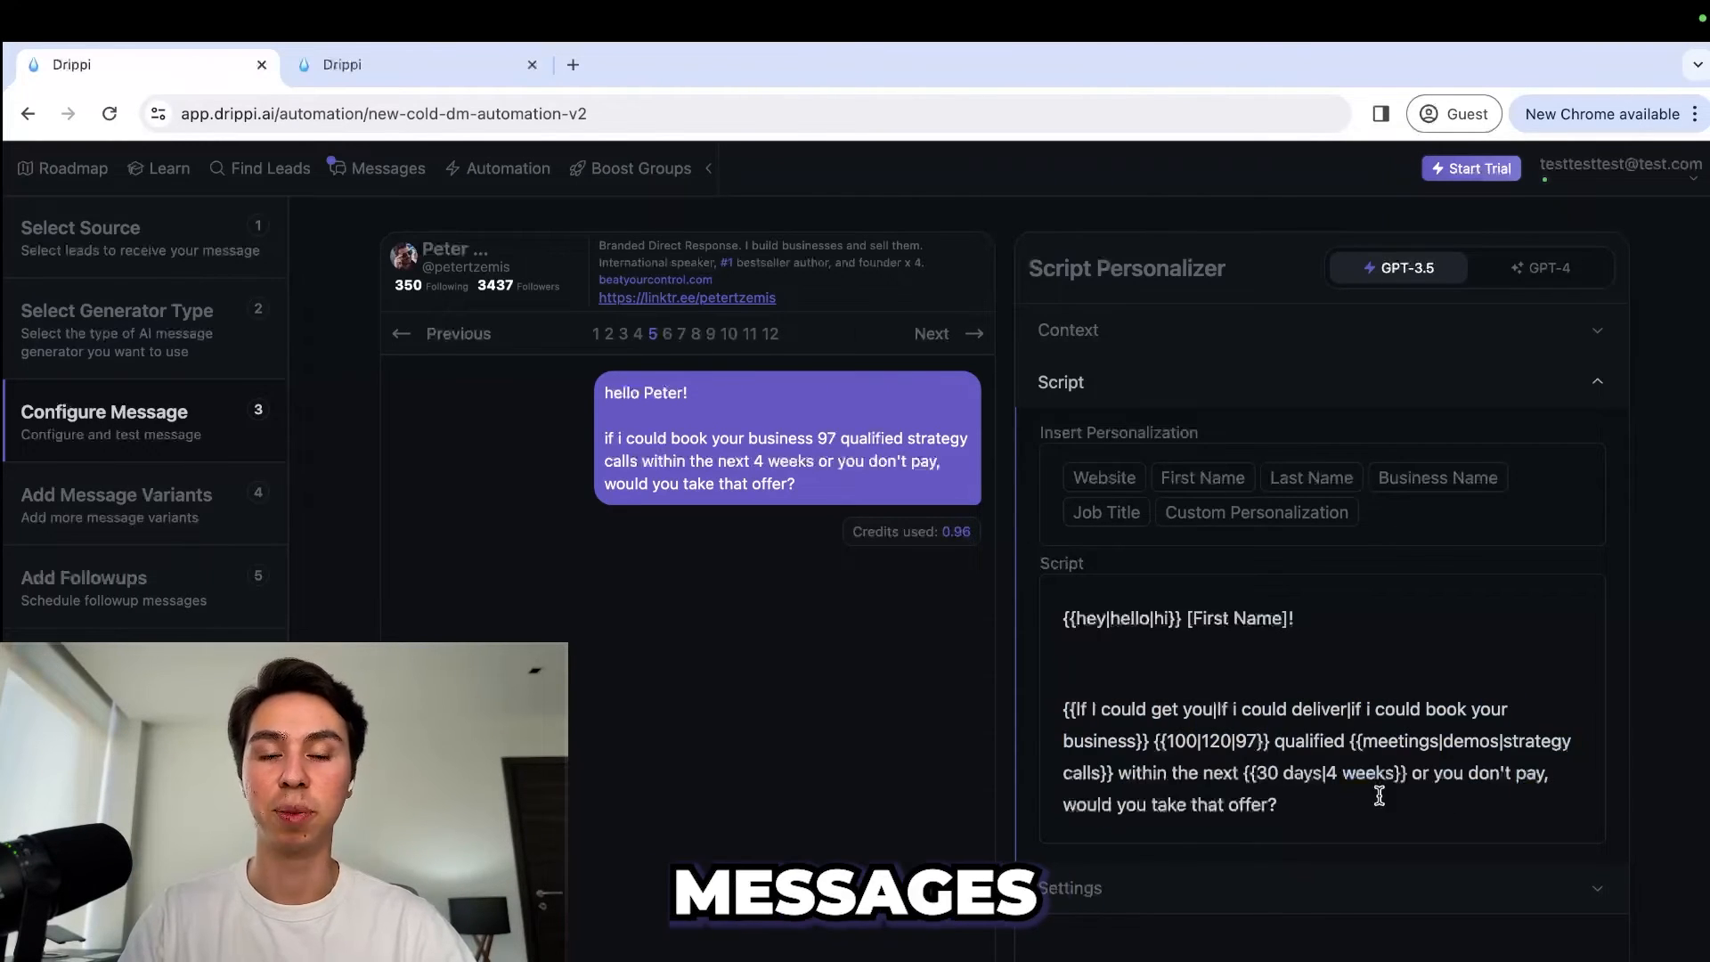
pyautogui.moveTo(1328, 805); pyautogui.dragTo(1050, 611)
pyautogui.click(1180, 661)
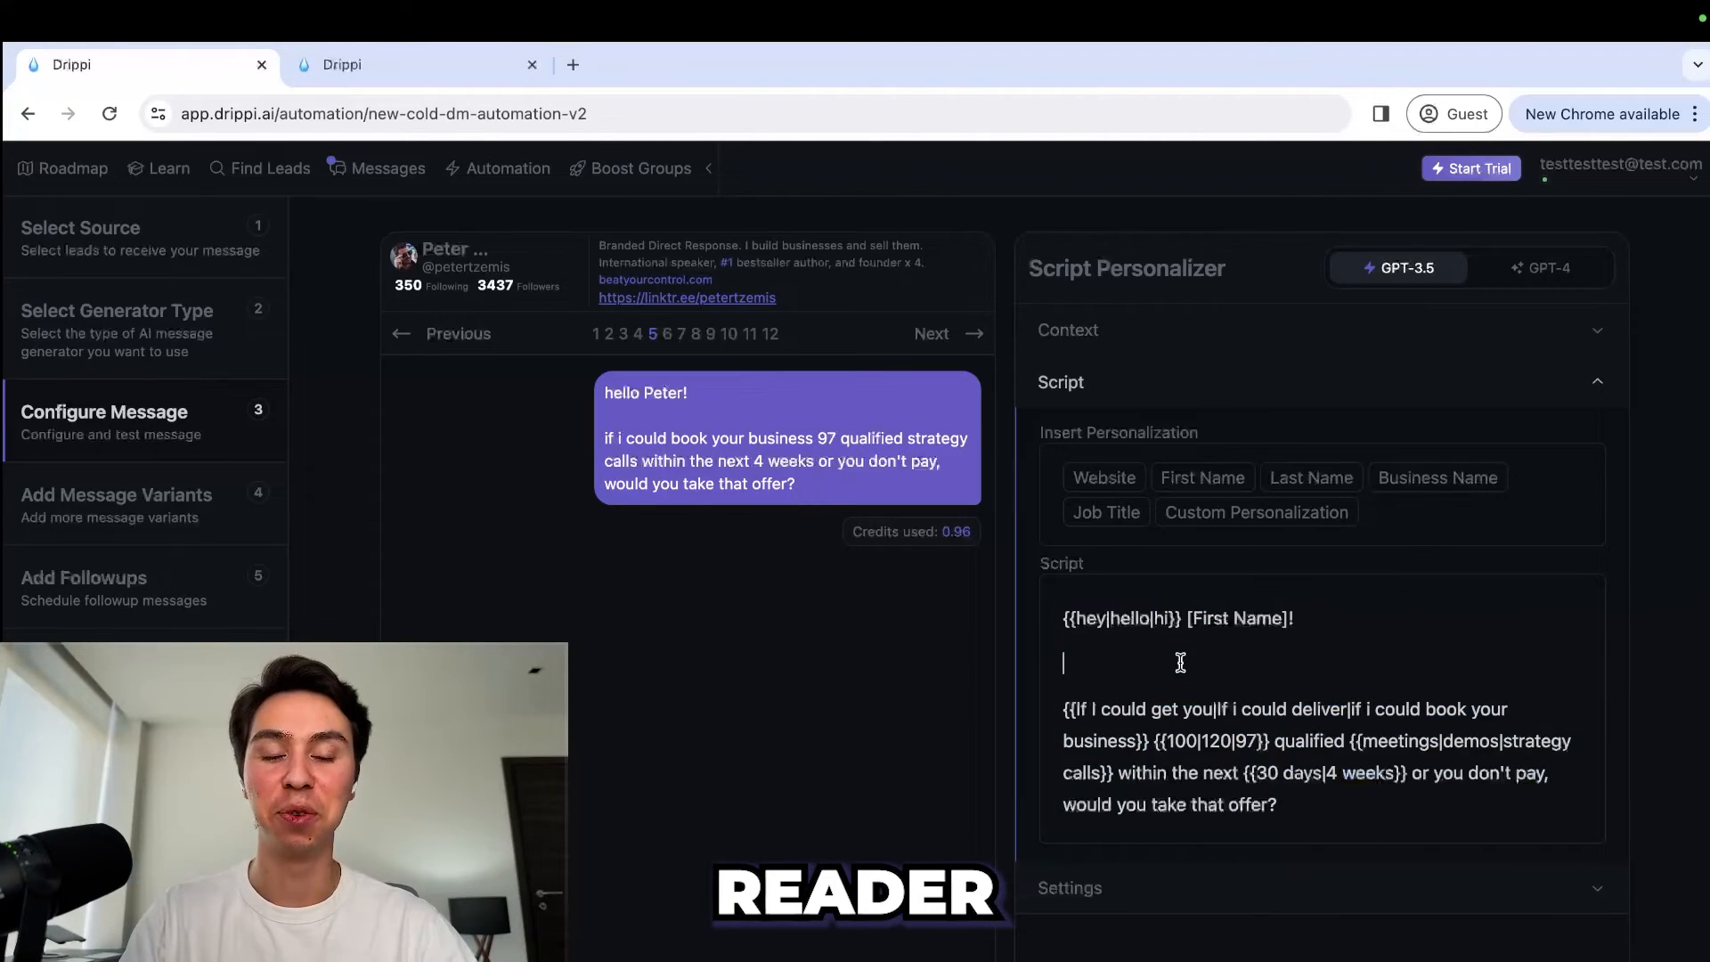
pyautogui.click(1304, 798)
pyautogui.hotkey('shift', 'Home')
pyautogui.hotkey('shift', 'Up')
pyautogui.hotkey('shift', 'Up')
pyautogui.hotkey('shift', 'Up')
pyautogui.press('Right')
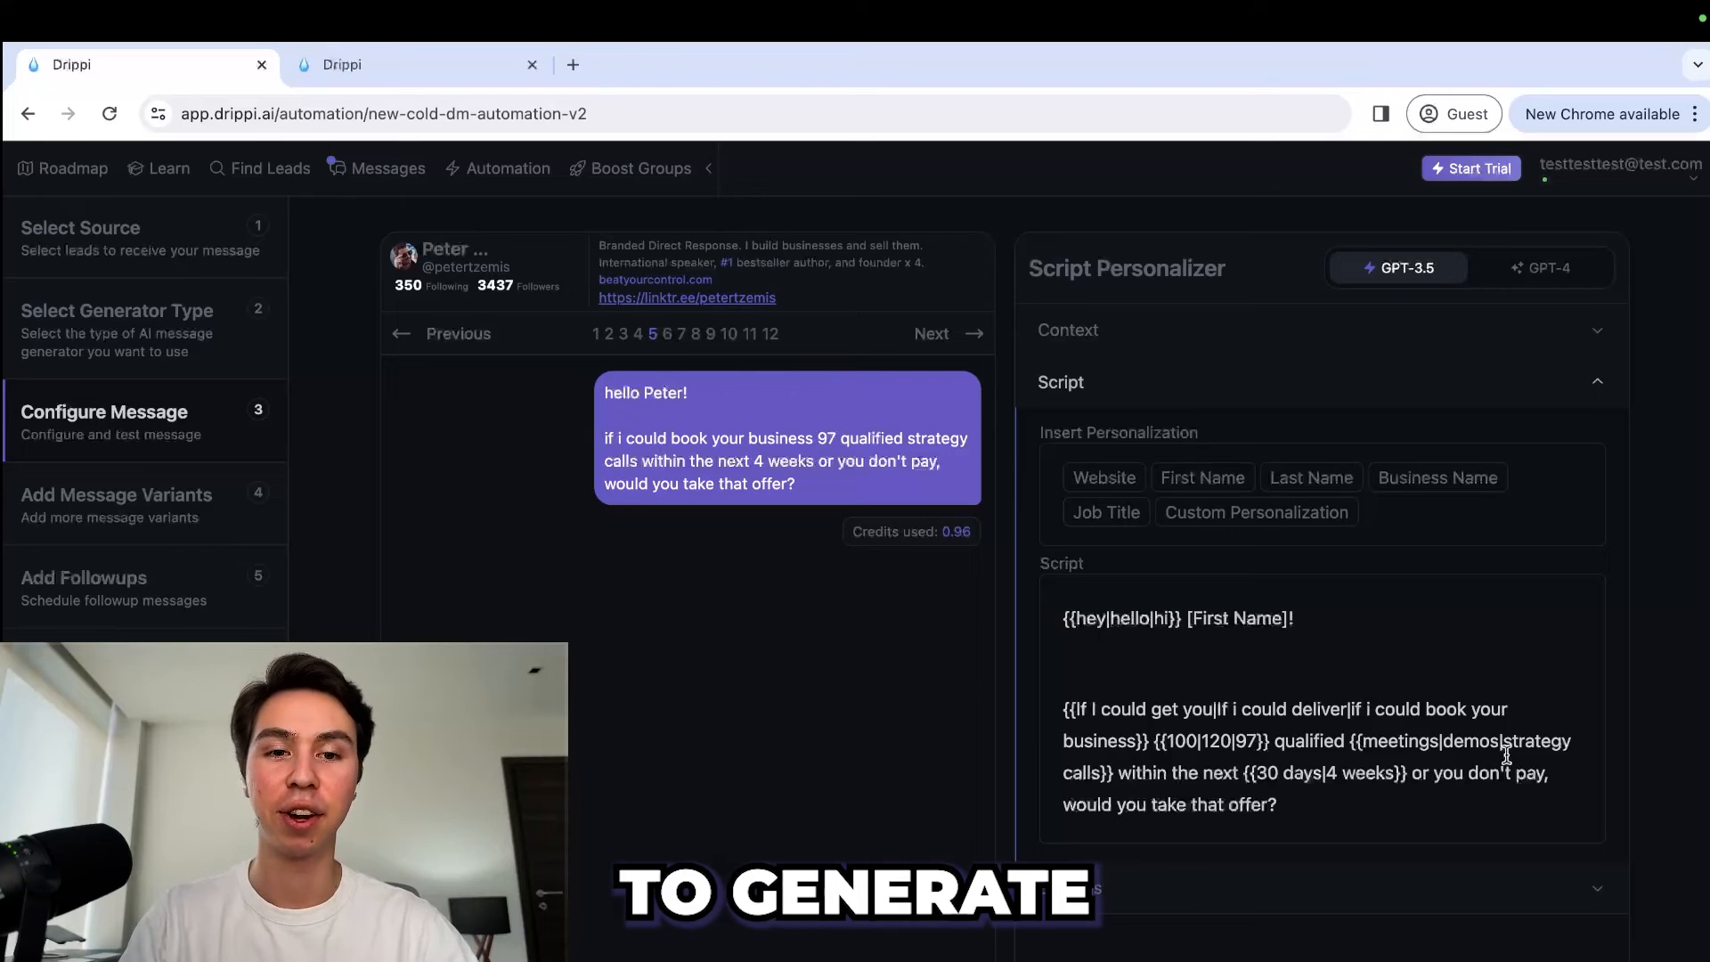
pyautogui.click(1348, 840)
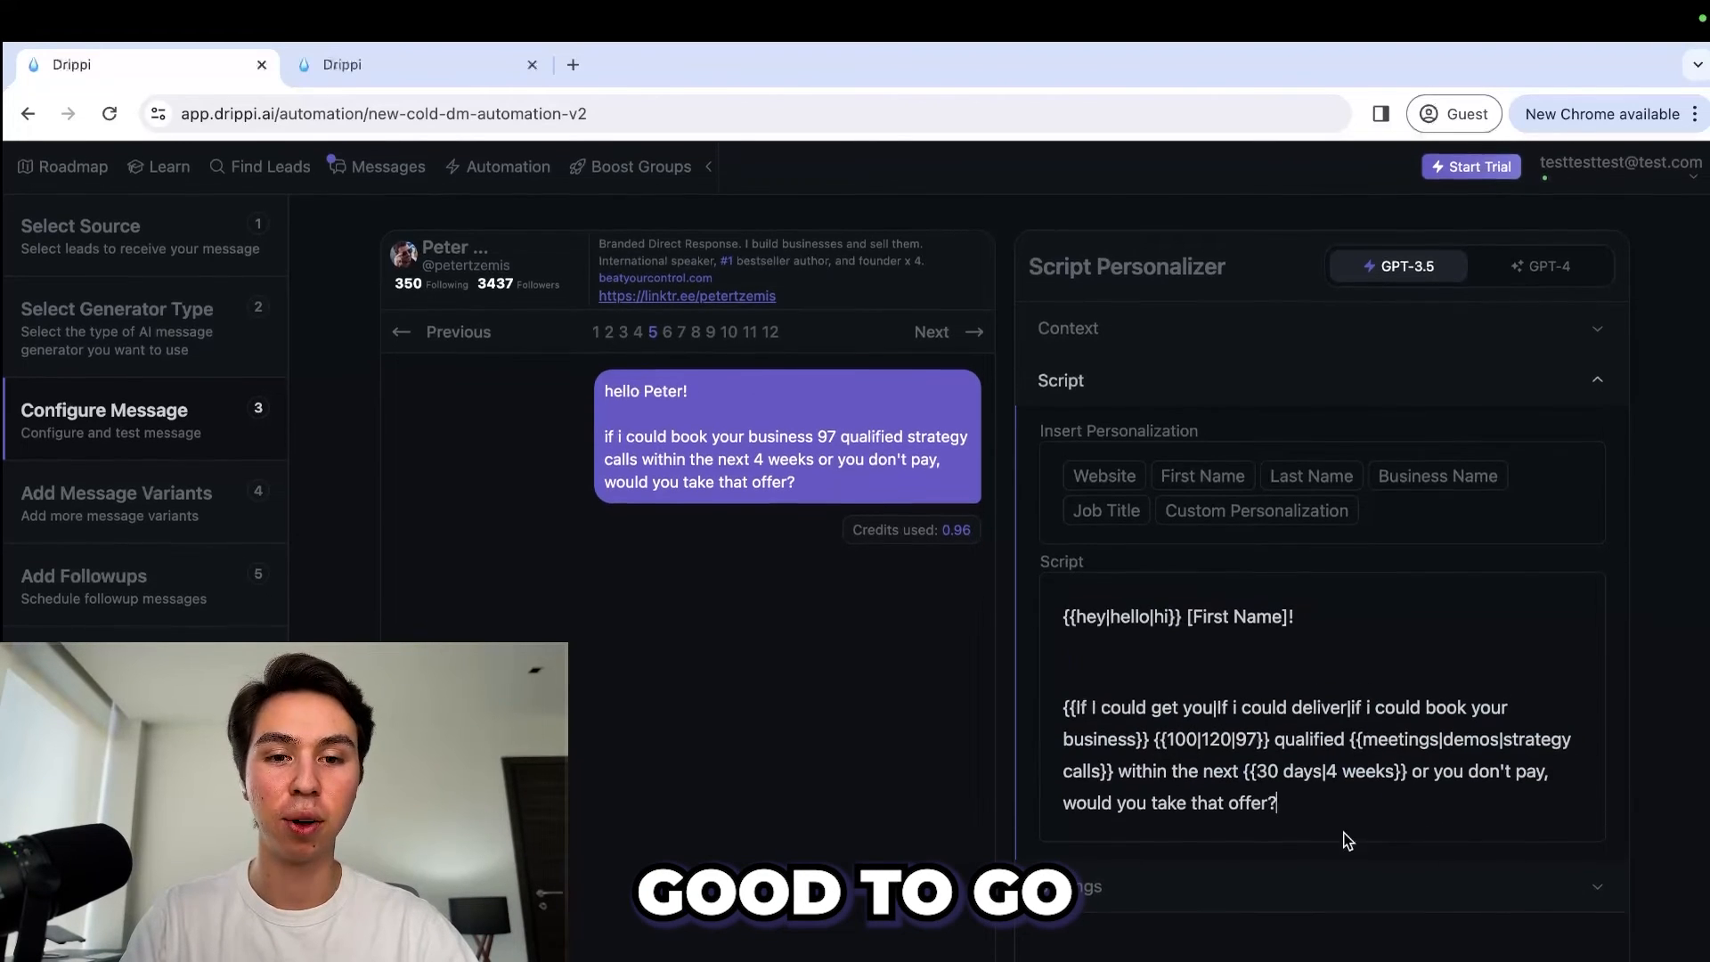
# Step: Turn on Split Messages in the script personalizer settings and return to the script
pyautogui.click(1146, 885)
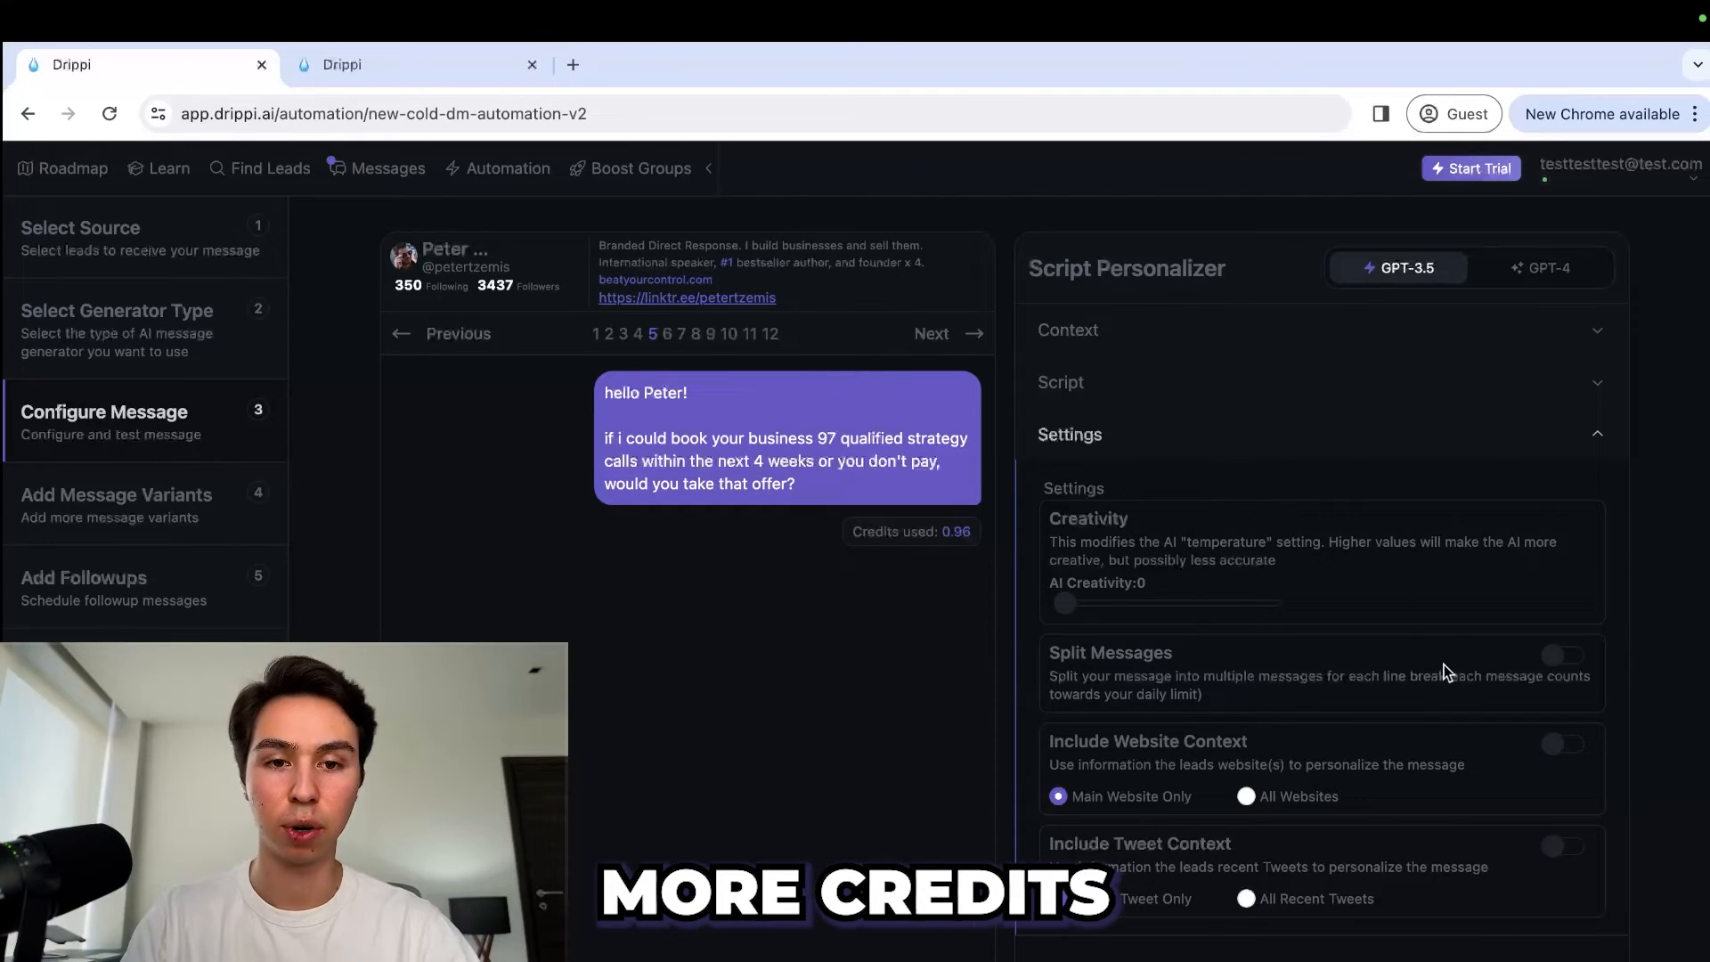
pyautogui.click(1560, 663)
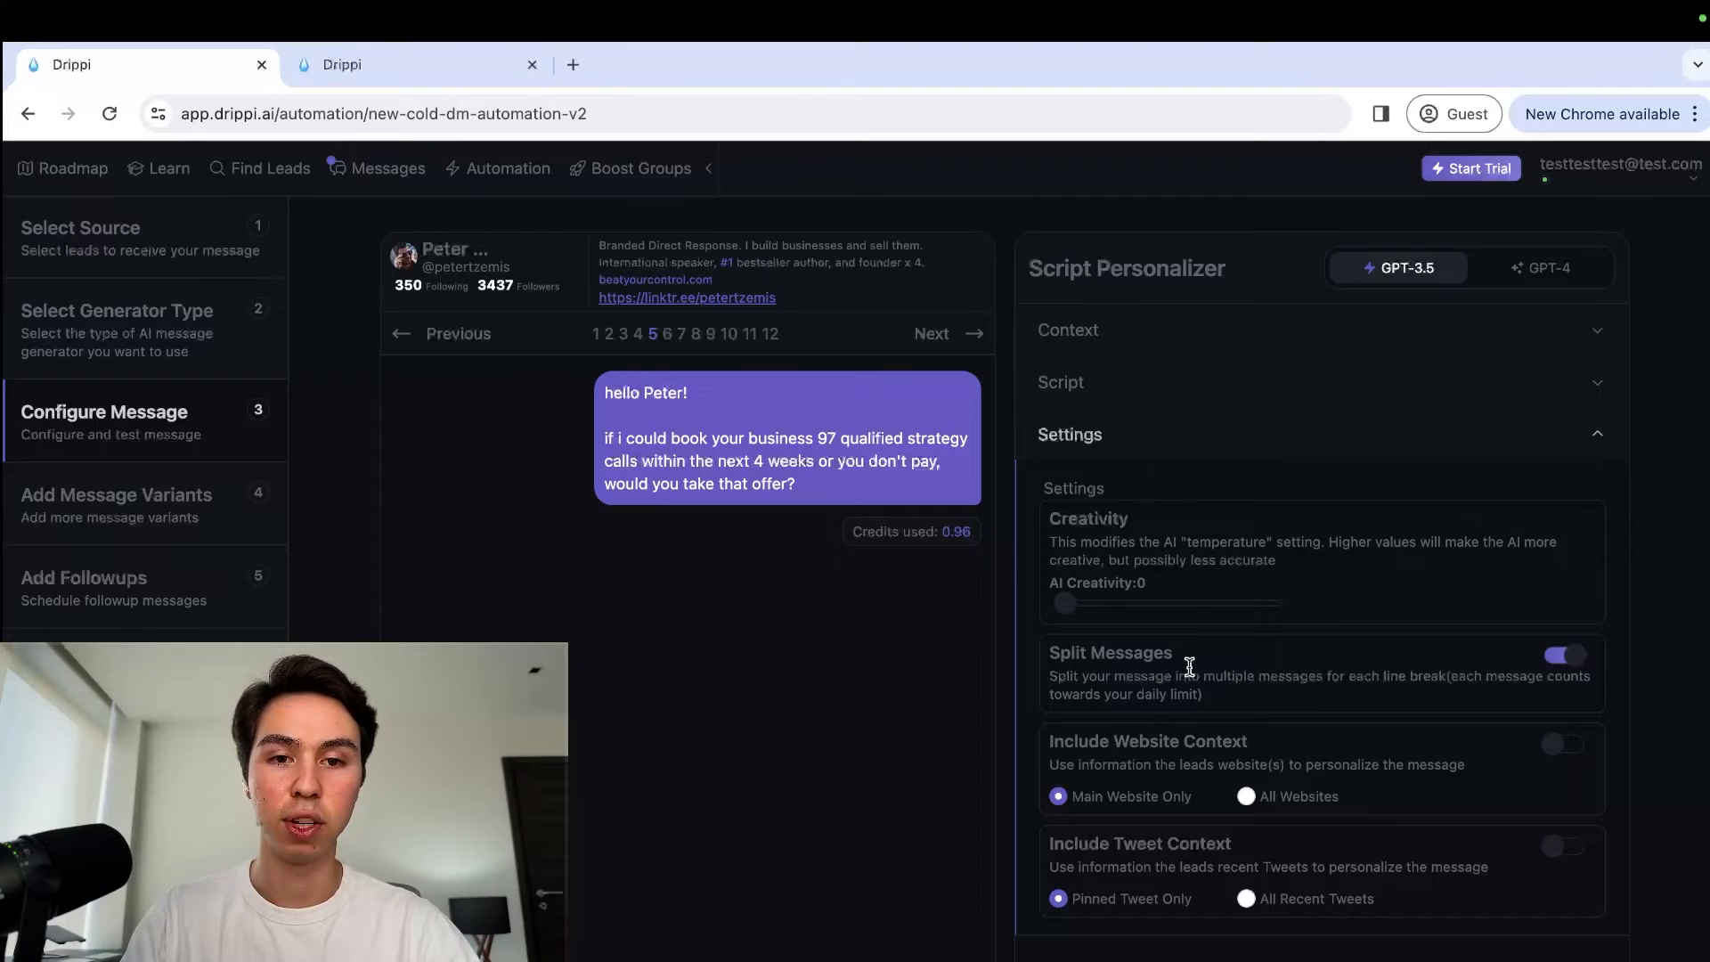
pyautogui.click(1081, 401)
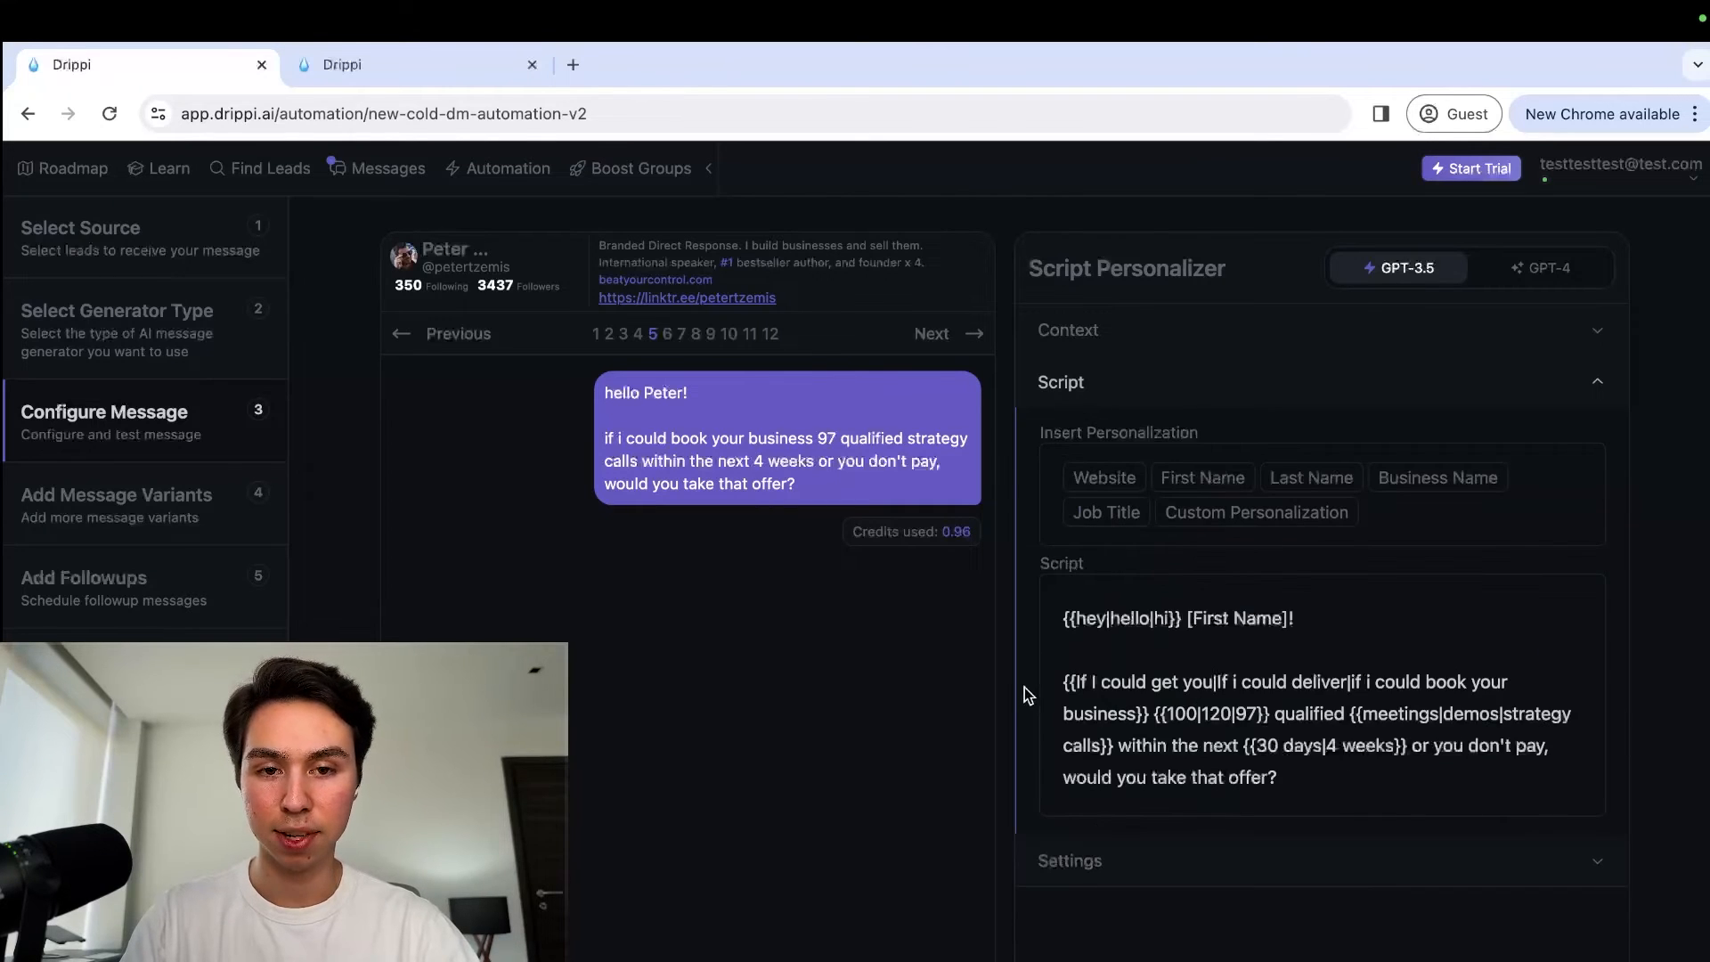
# Step: Generate a new test message for the fifth lead and compare its separate greeting and offer messages with the script
pyautogui.moveTo(1063, 682); pyautogui.dragTo(1278, 708)
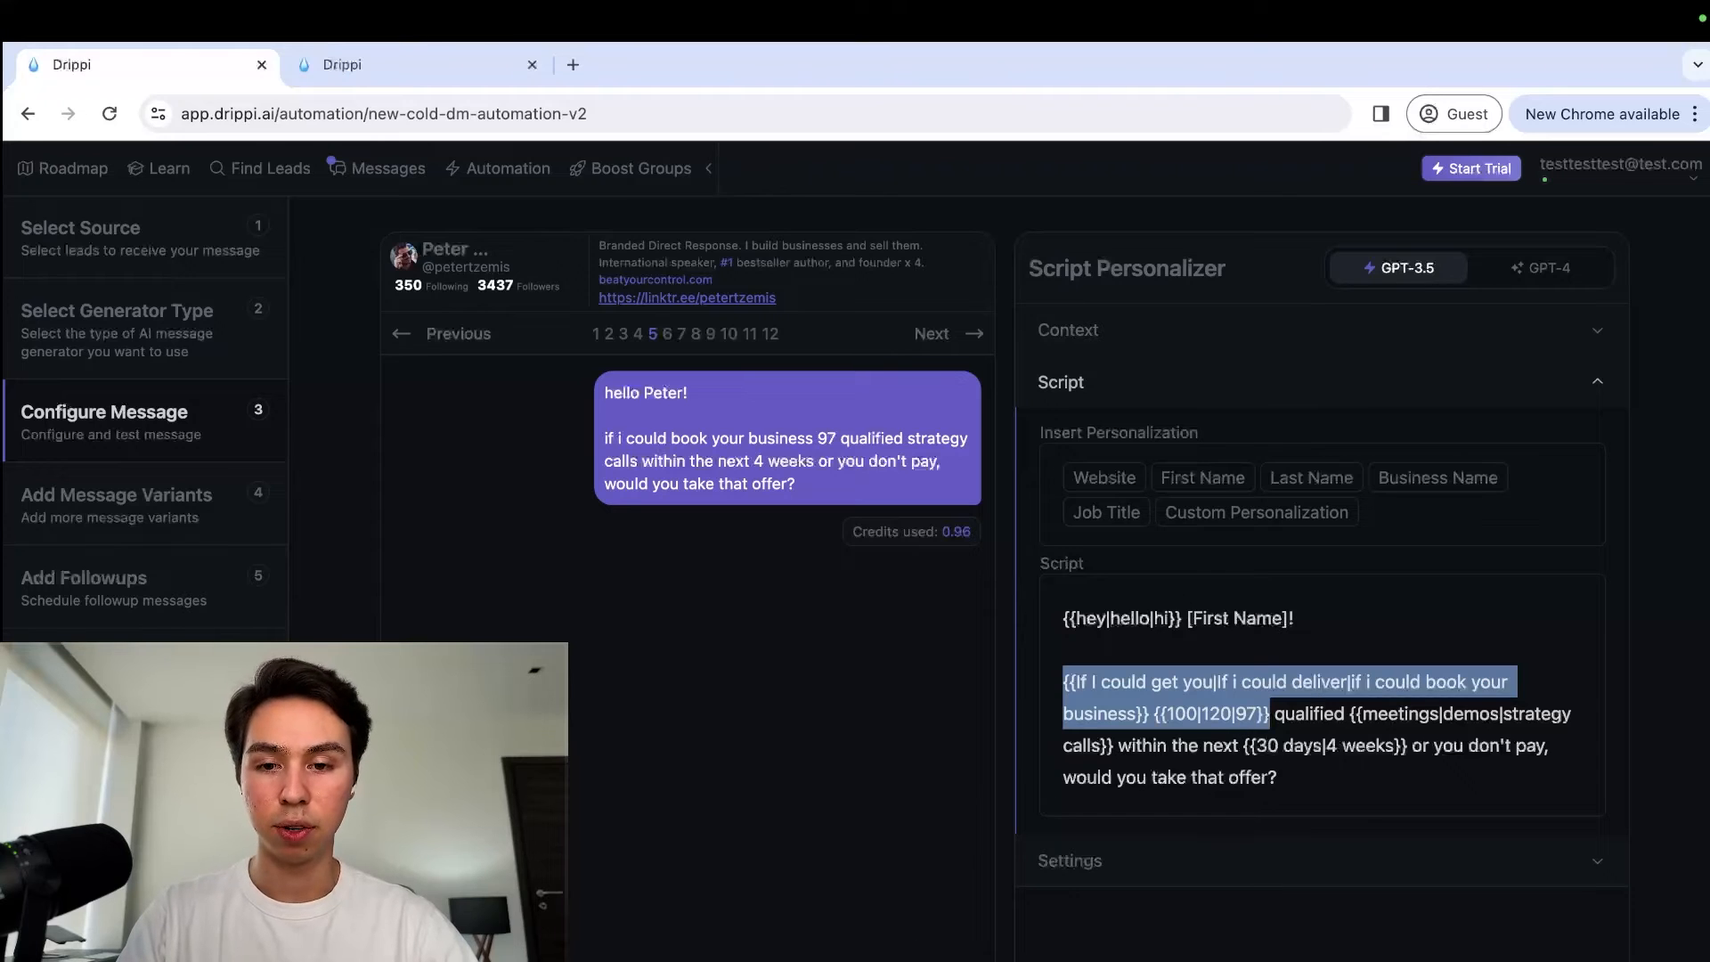
pyautogui.click(948, 334)
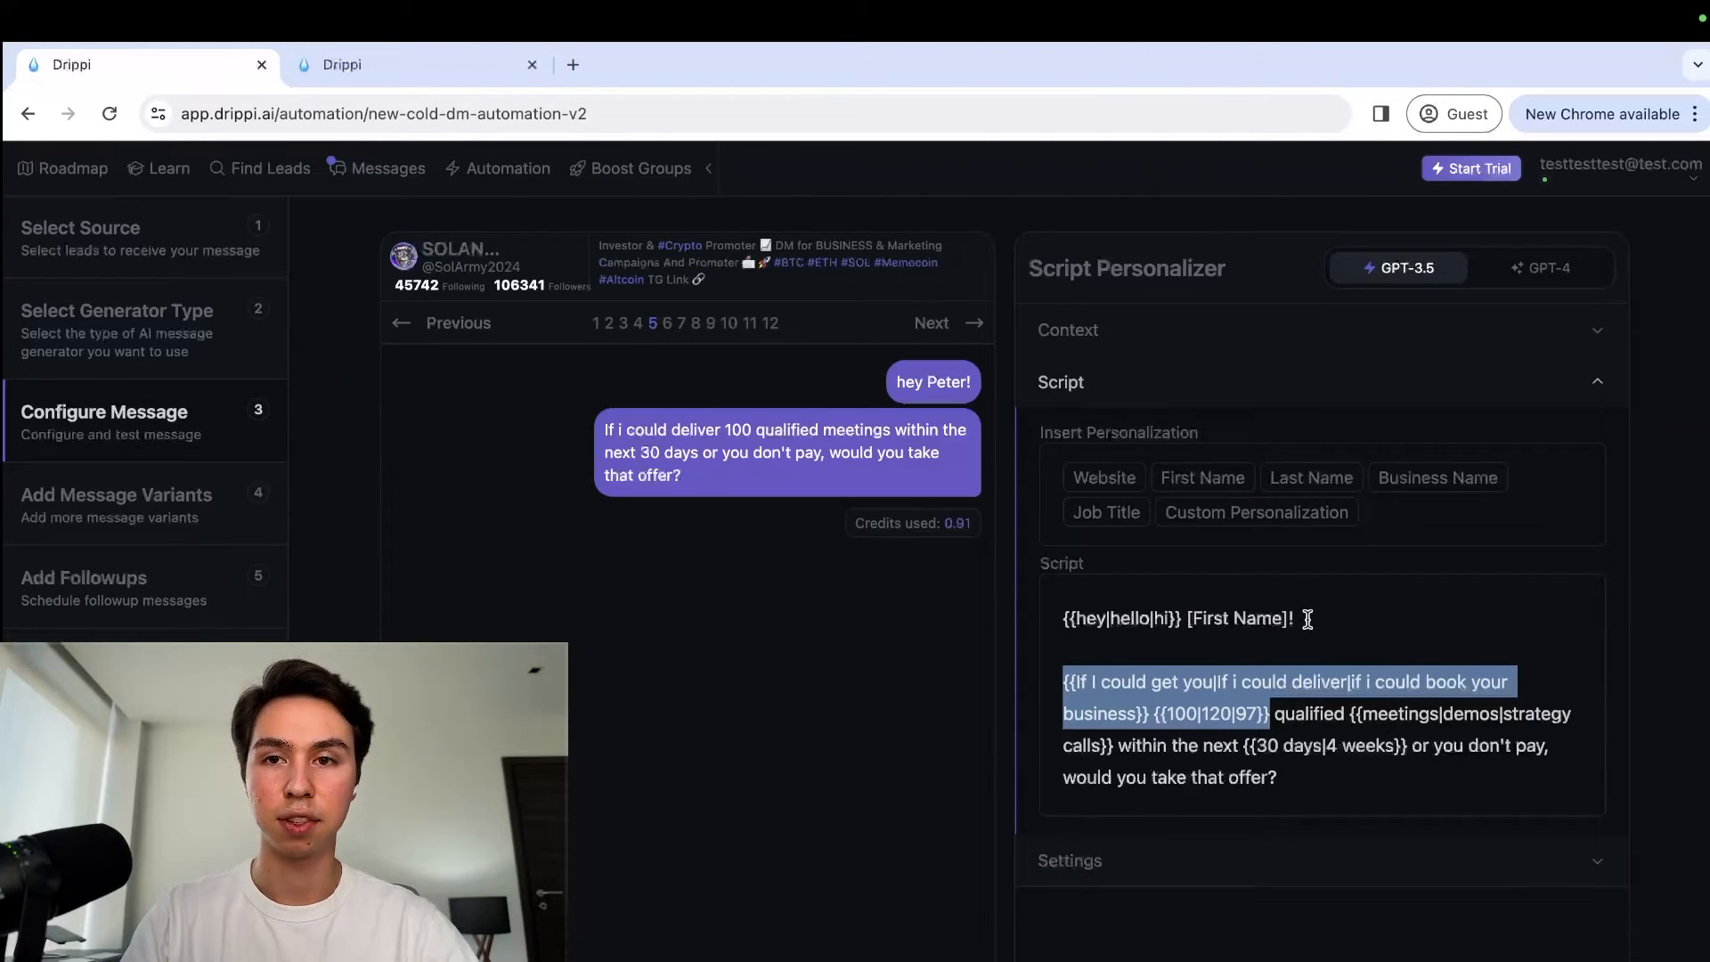
pyautogui.moveTo(1303, 619); pyautogui.dragTo(1040, 623)
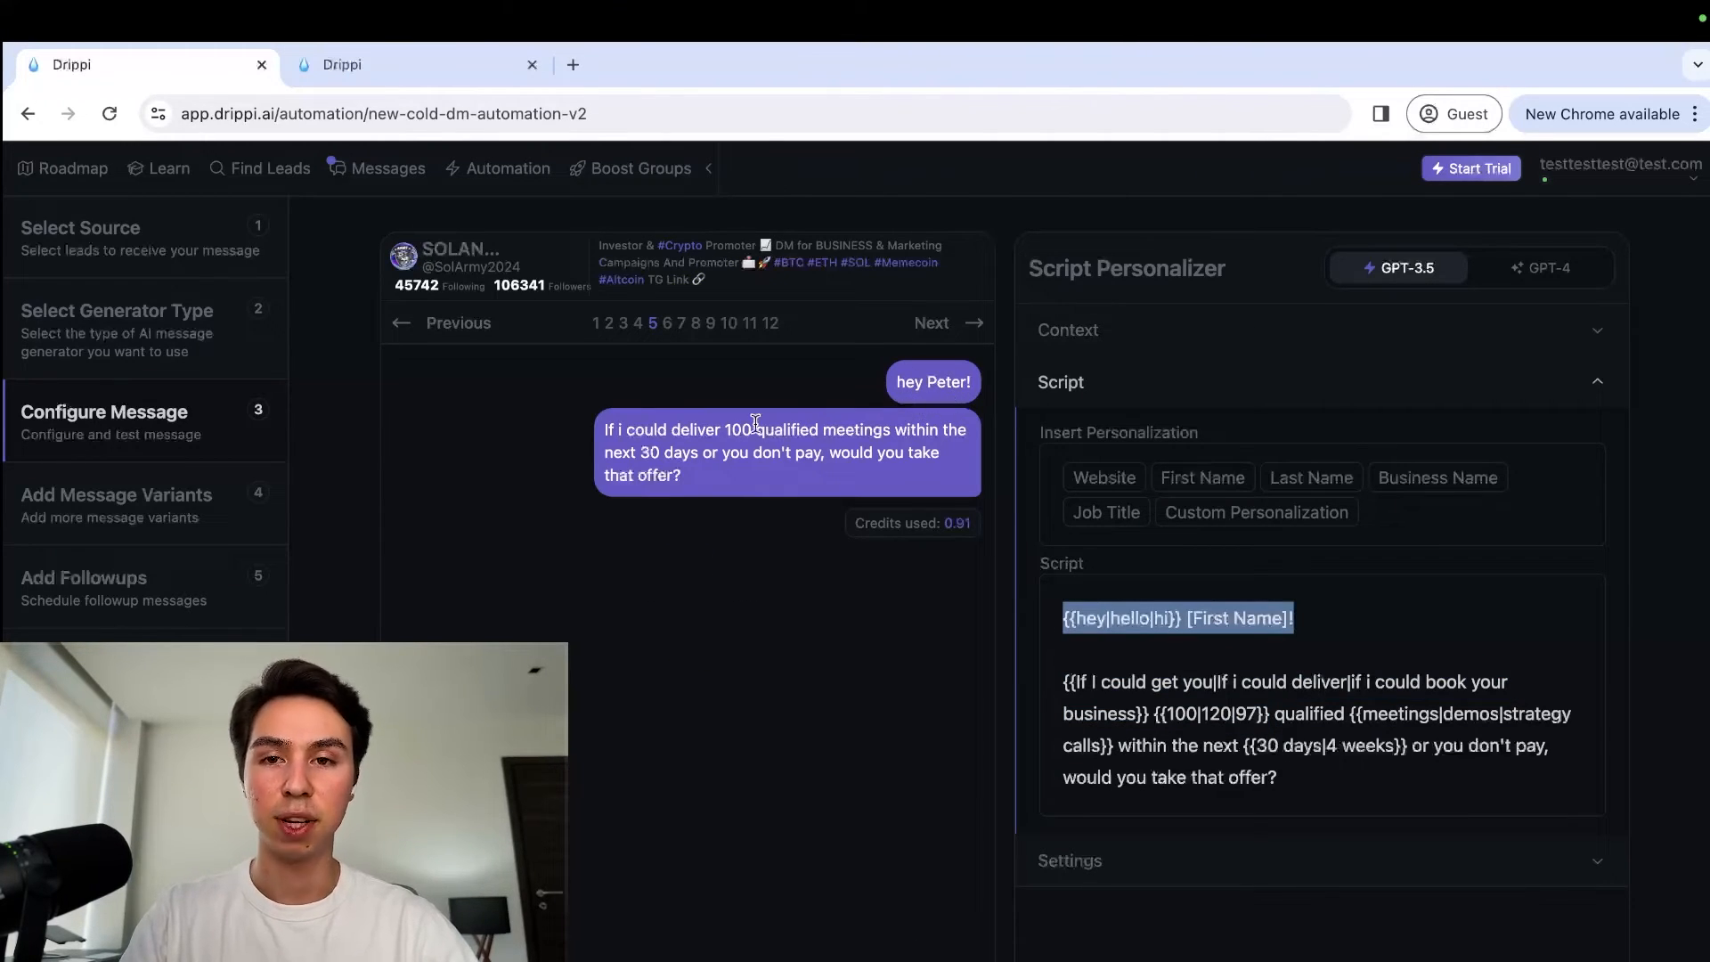
pyautogui.moveTo(604, 431); pyautogui.dragTo(880, 433)
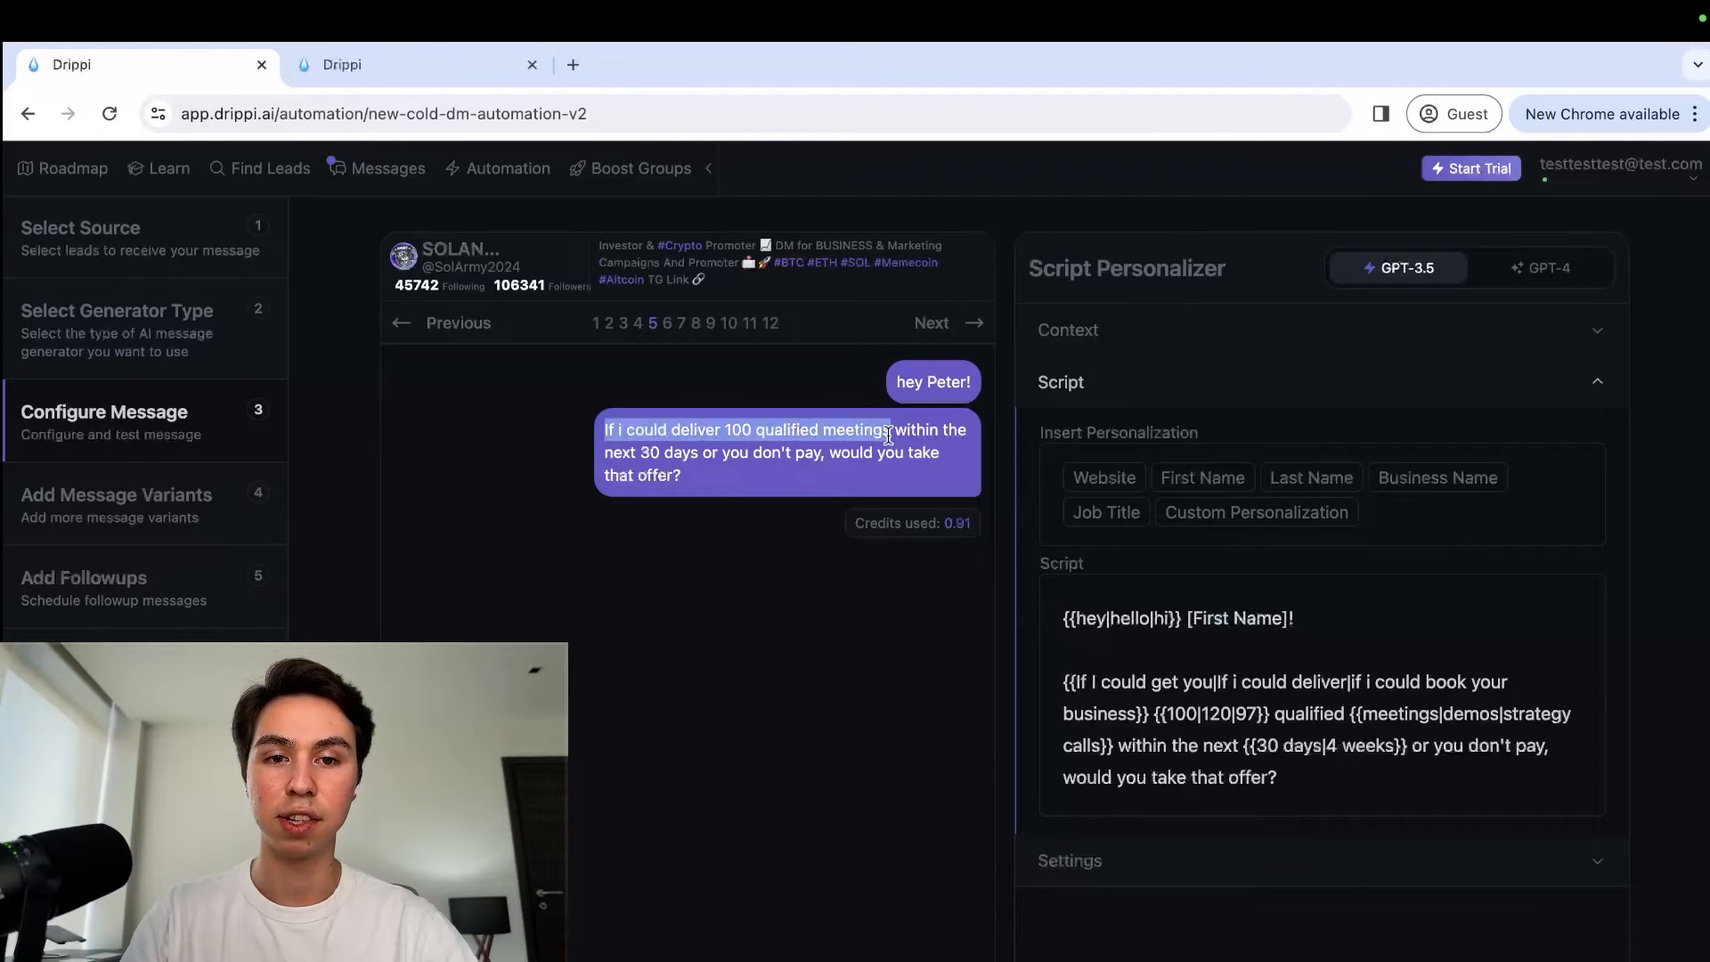
pyautogui.click(1296, 771)
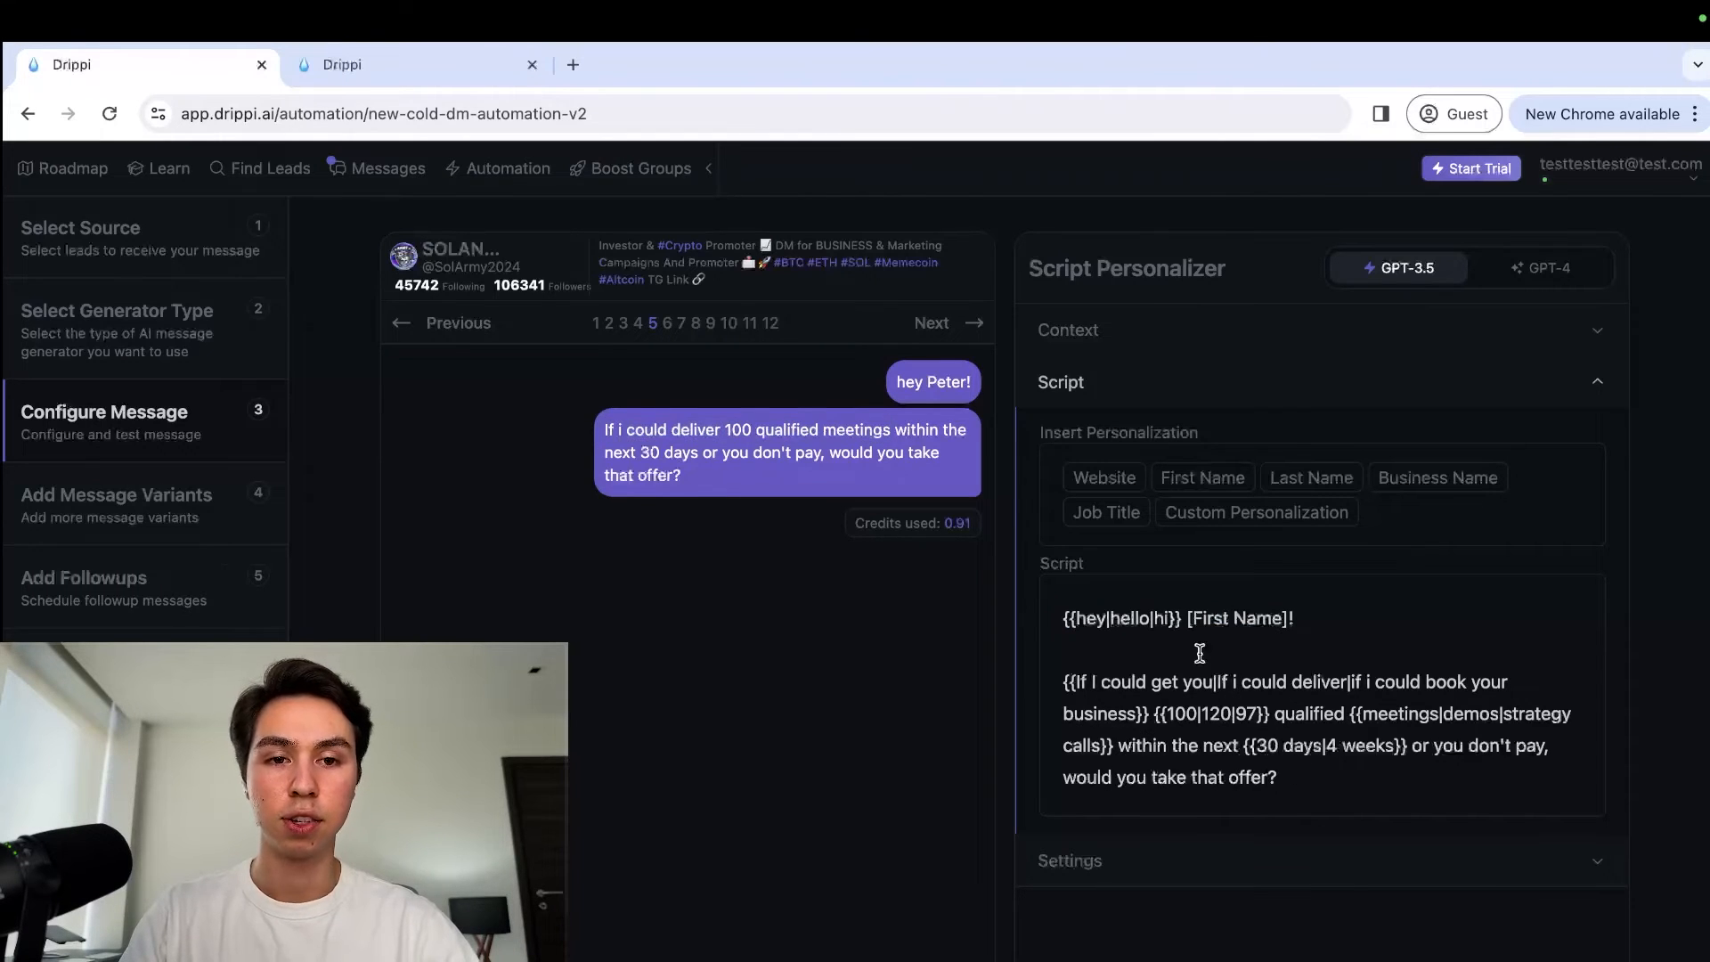
pyautogui.moveTo(895, 381); pyautogui.dragTo(984, 385)
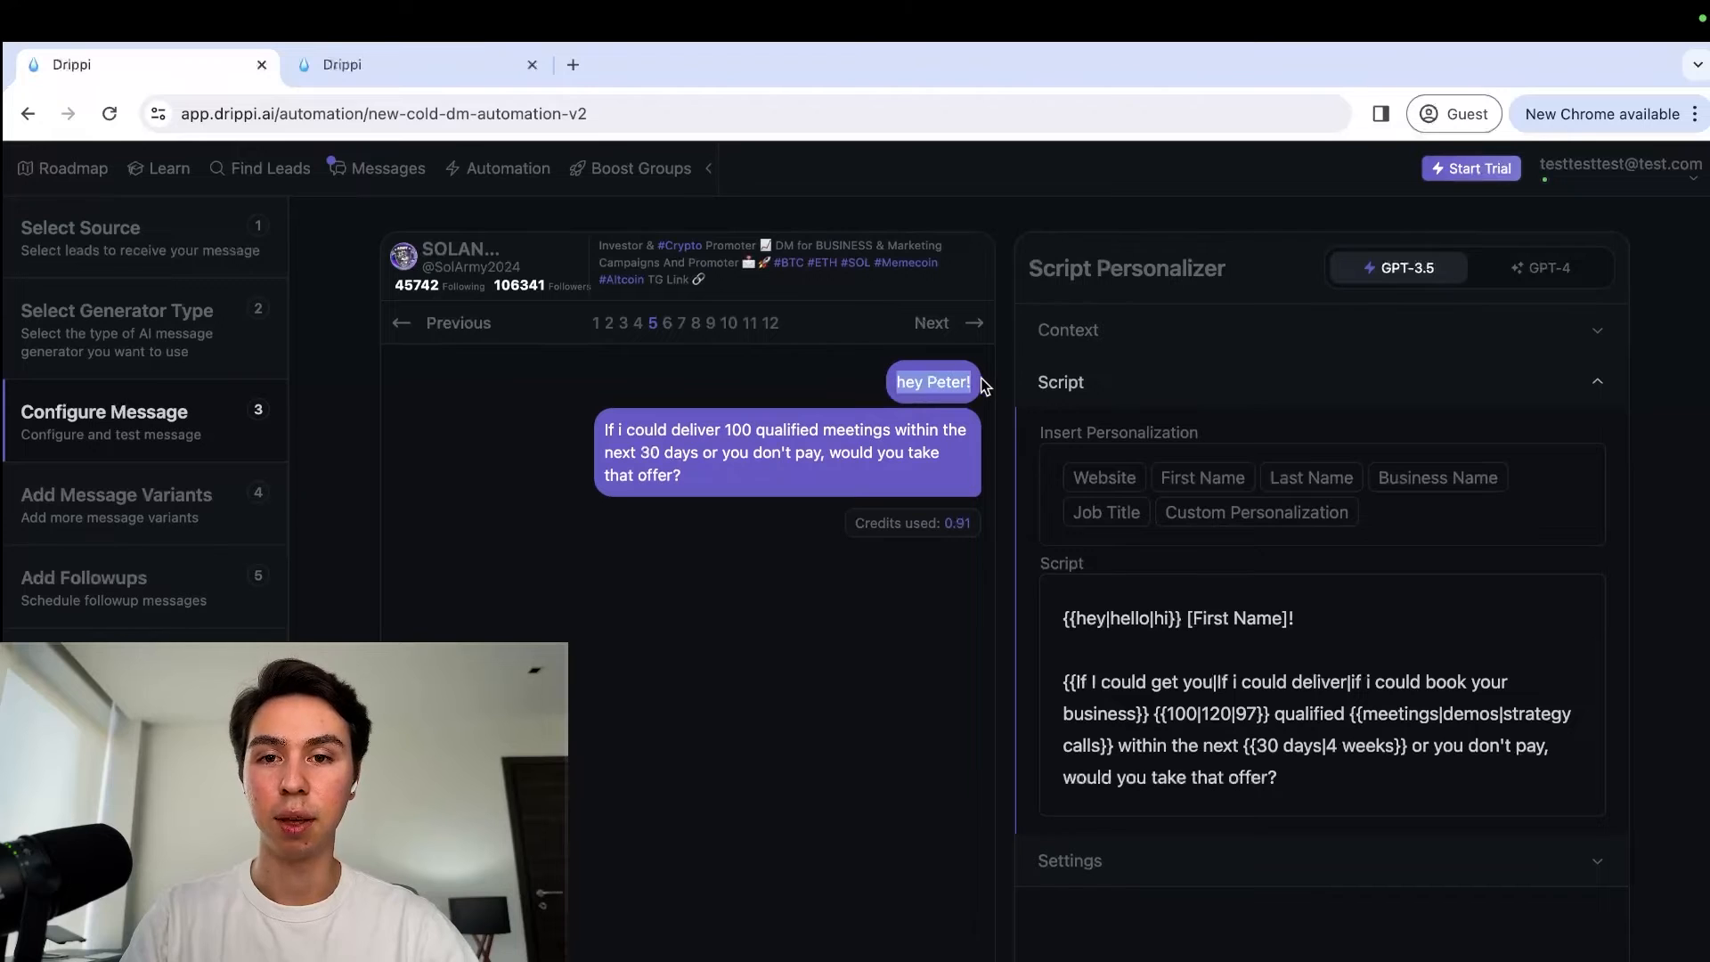
pyautogui.moveTo(701, 476); pyautogui.dragTo(600, 427)
pyautogui.moveTo(704, 484); pyautogui.dragTo(588, 416)
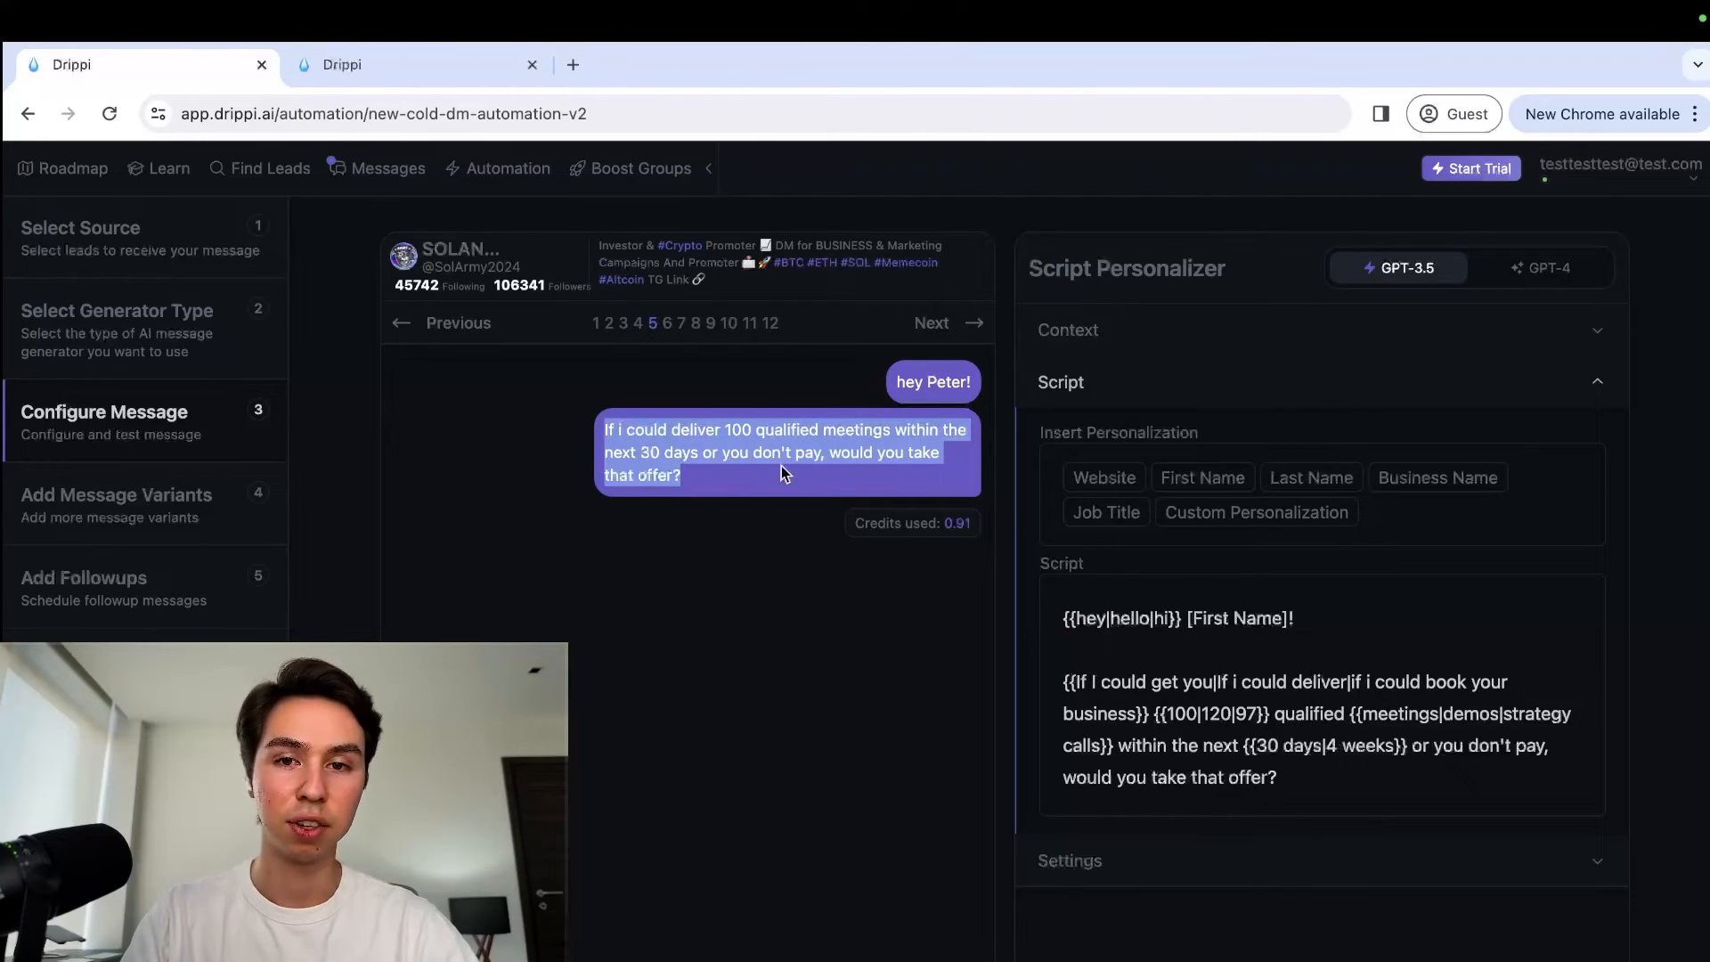
pyautogui.click(668, 419)
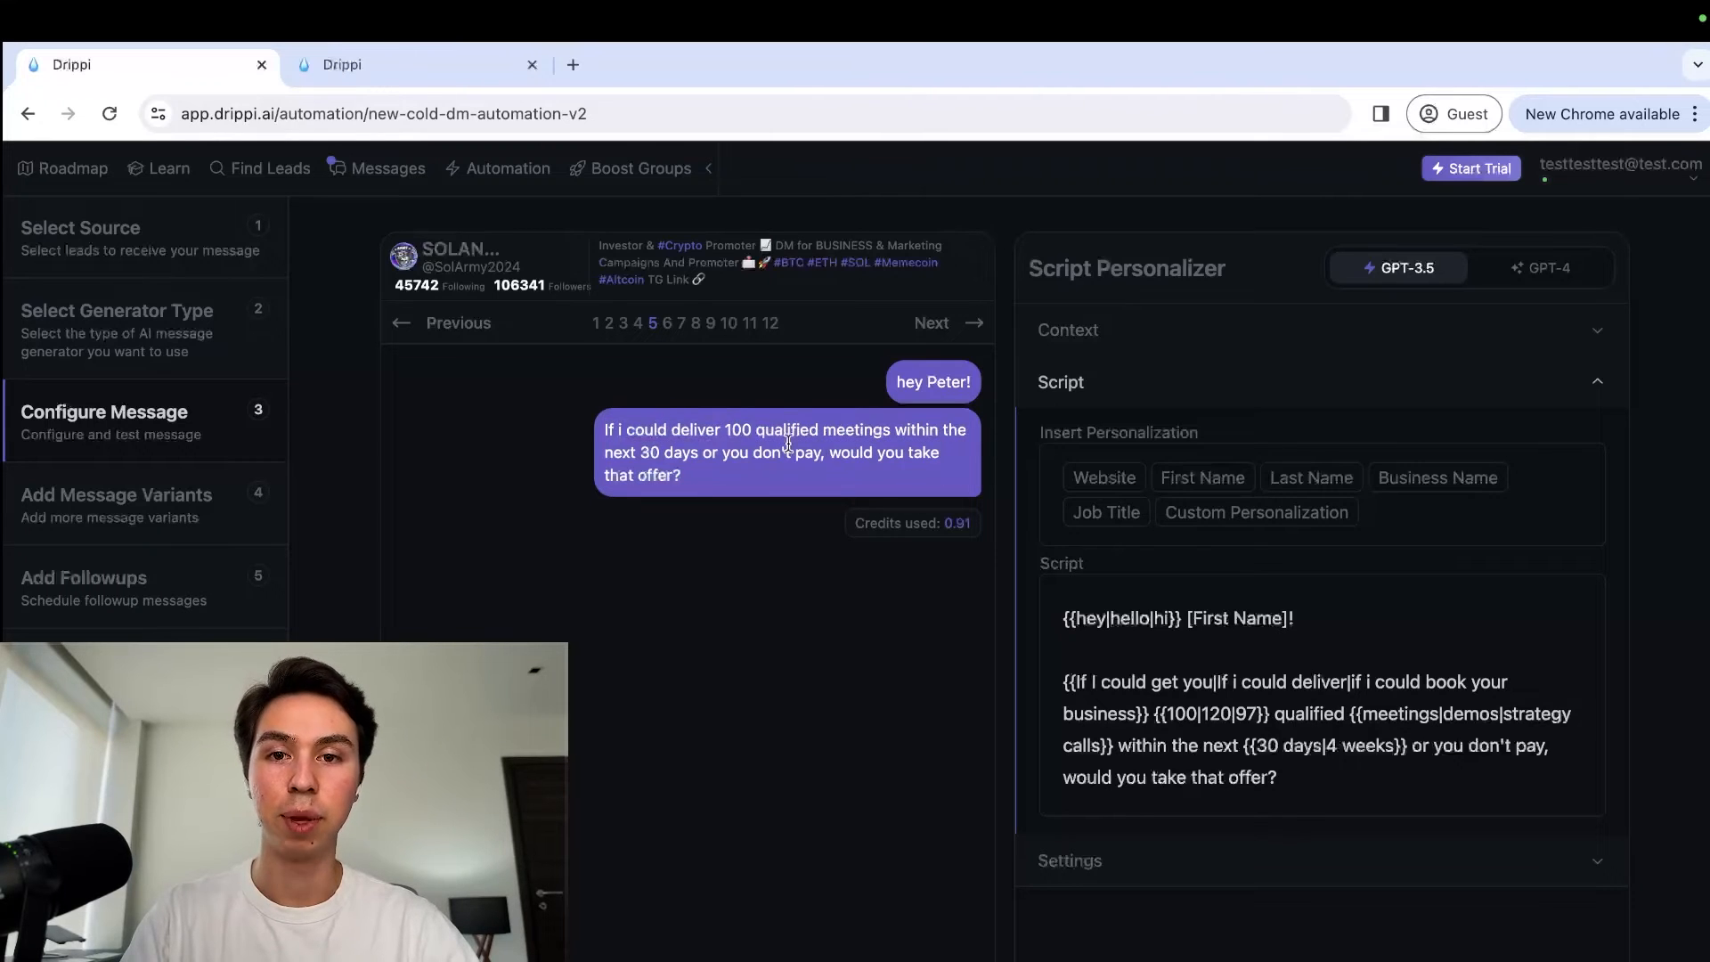
pyautogui.moveTo(766, 424); pyautogui.dragTo(681, 424)
pyautogui.doubleClick(787, 430)
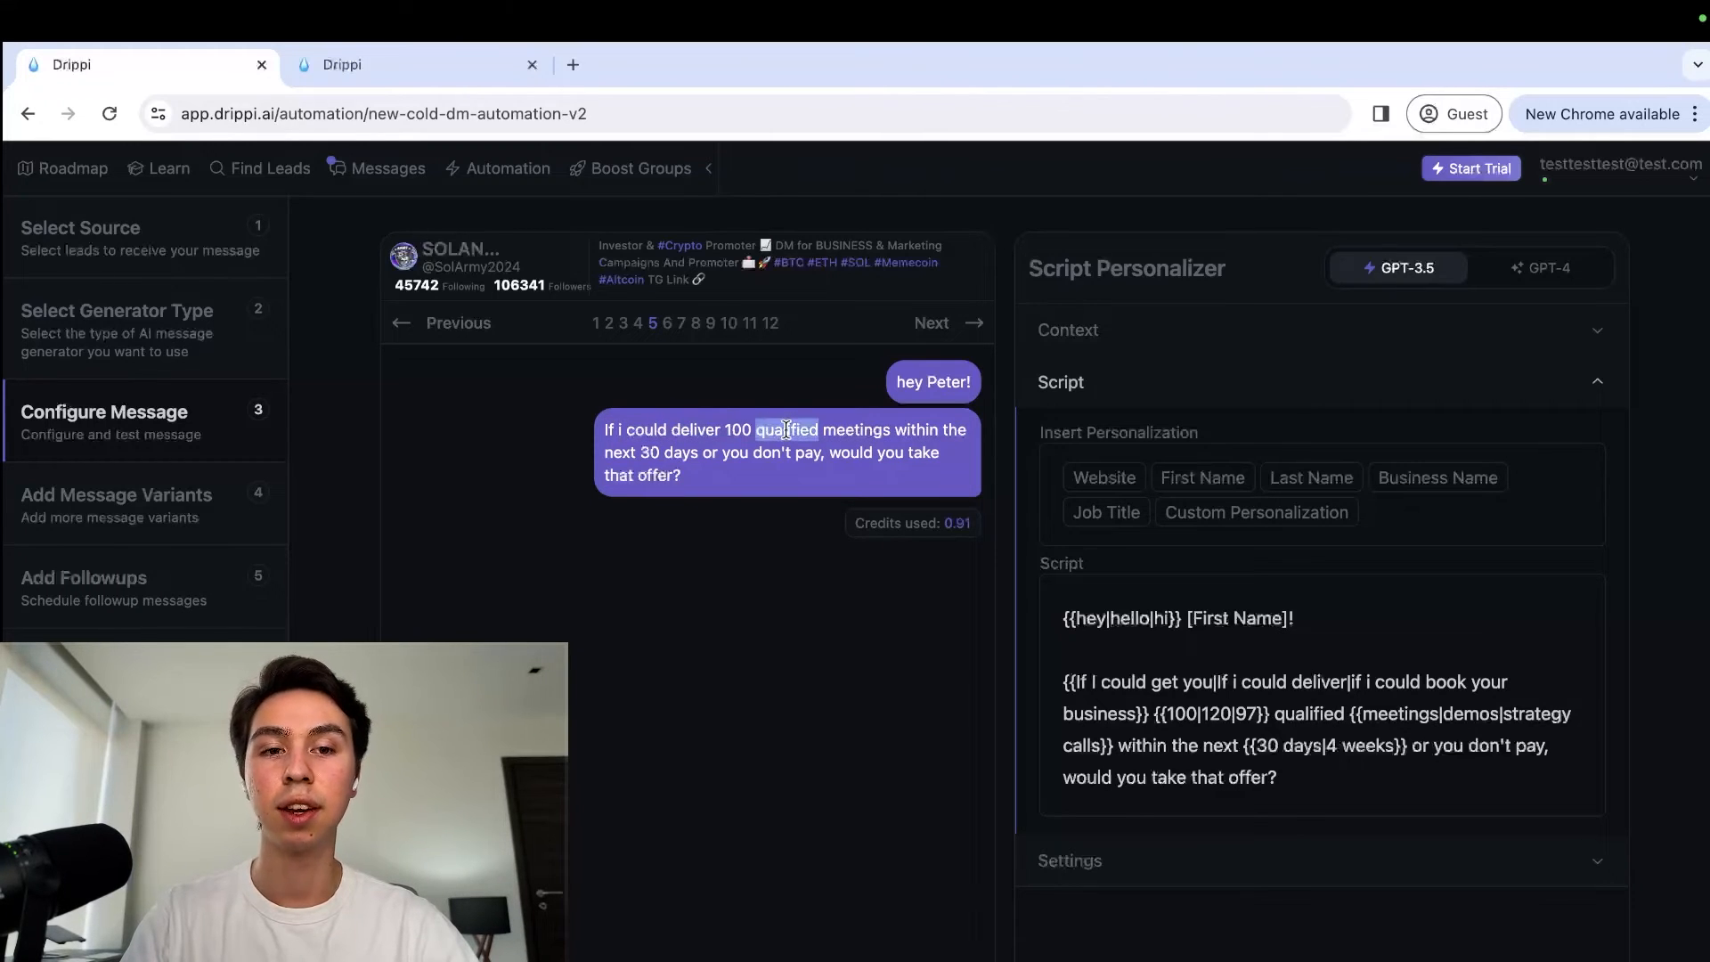
pyautogui.moveTo(786, 429)
pyautogui.mouseDown()
pyautogui.moveTo(690, 431)
pyautogui.moveTo(855, 430)
pyautogui.moveTo(788, 430)
pyautogui.mouseUp()
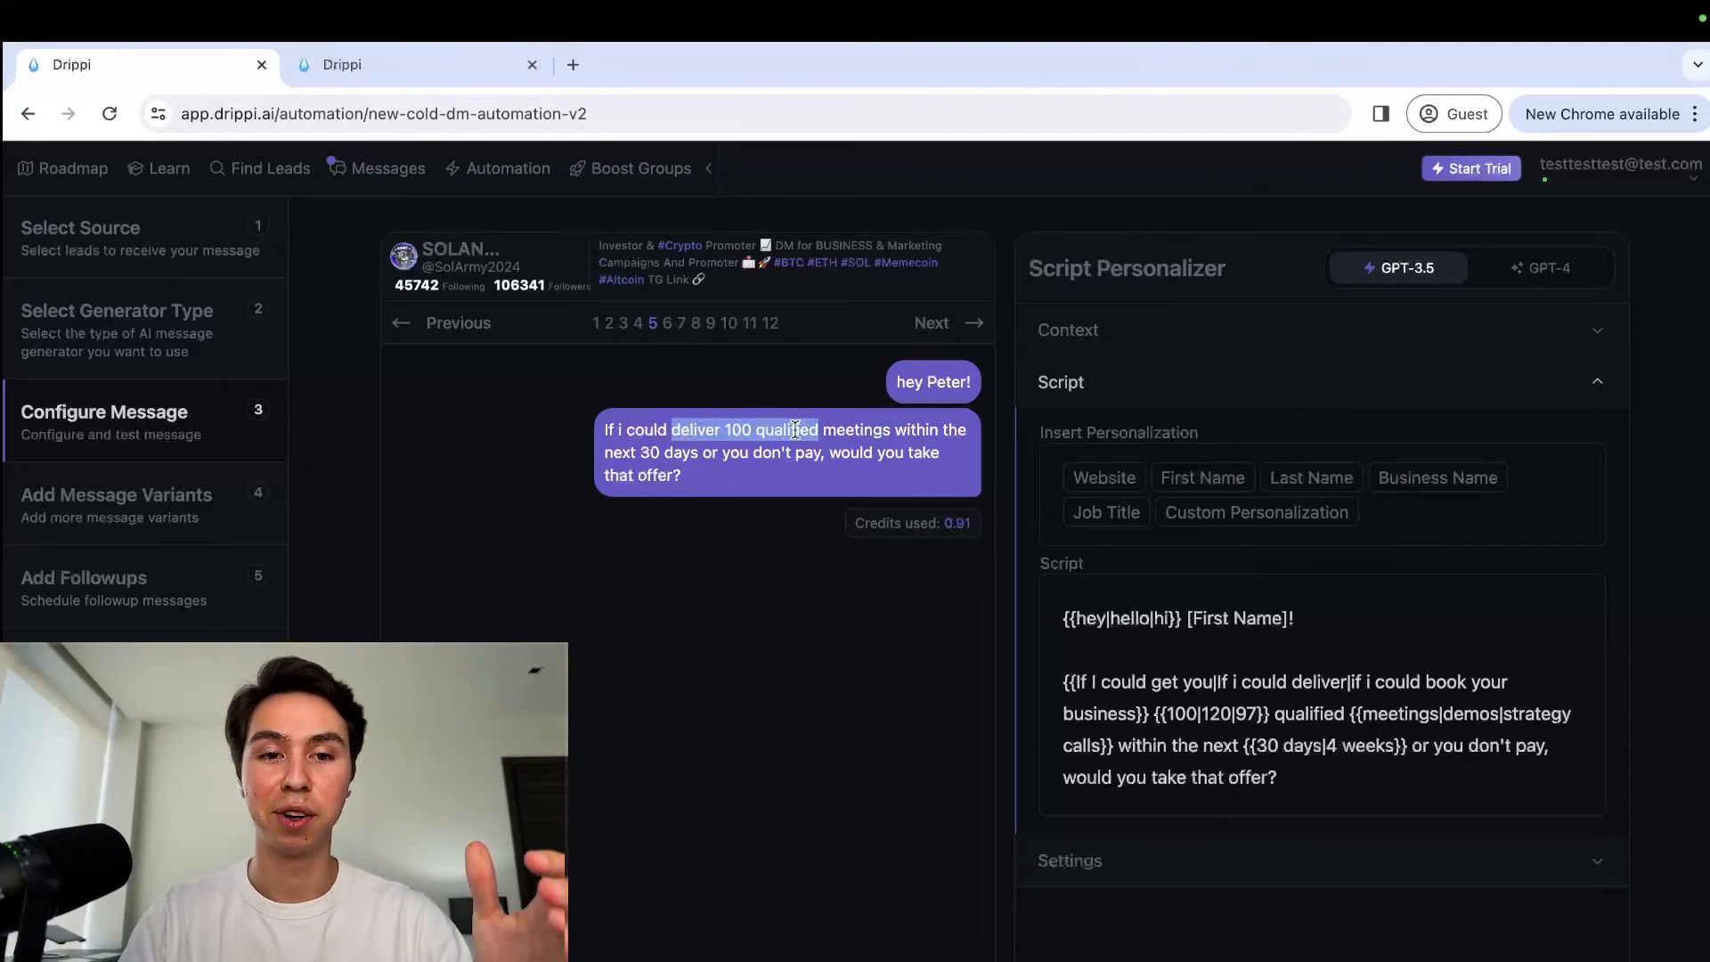
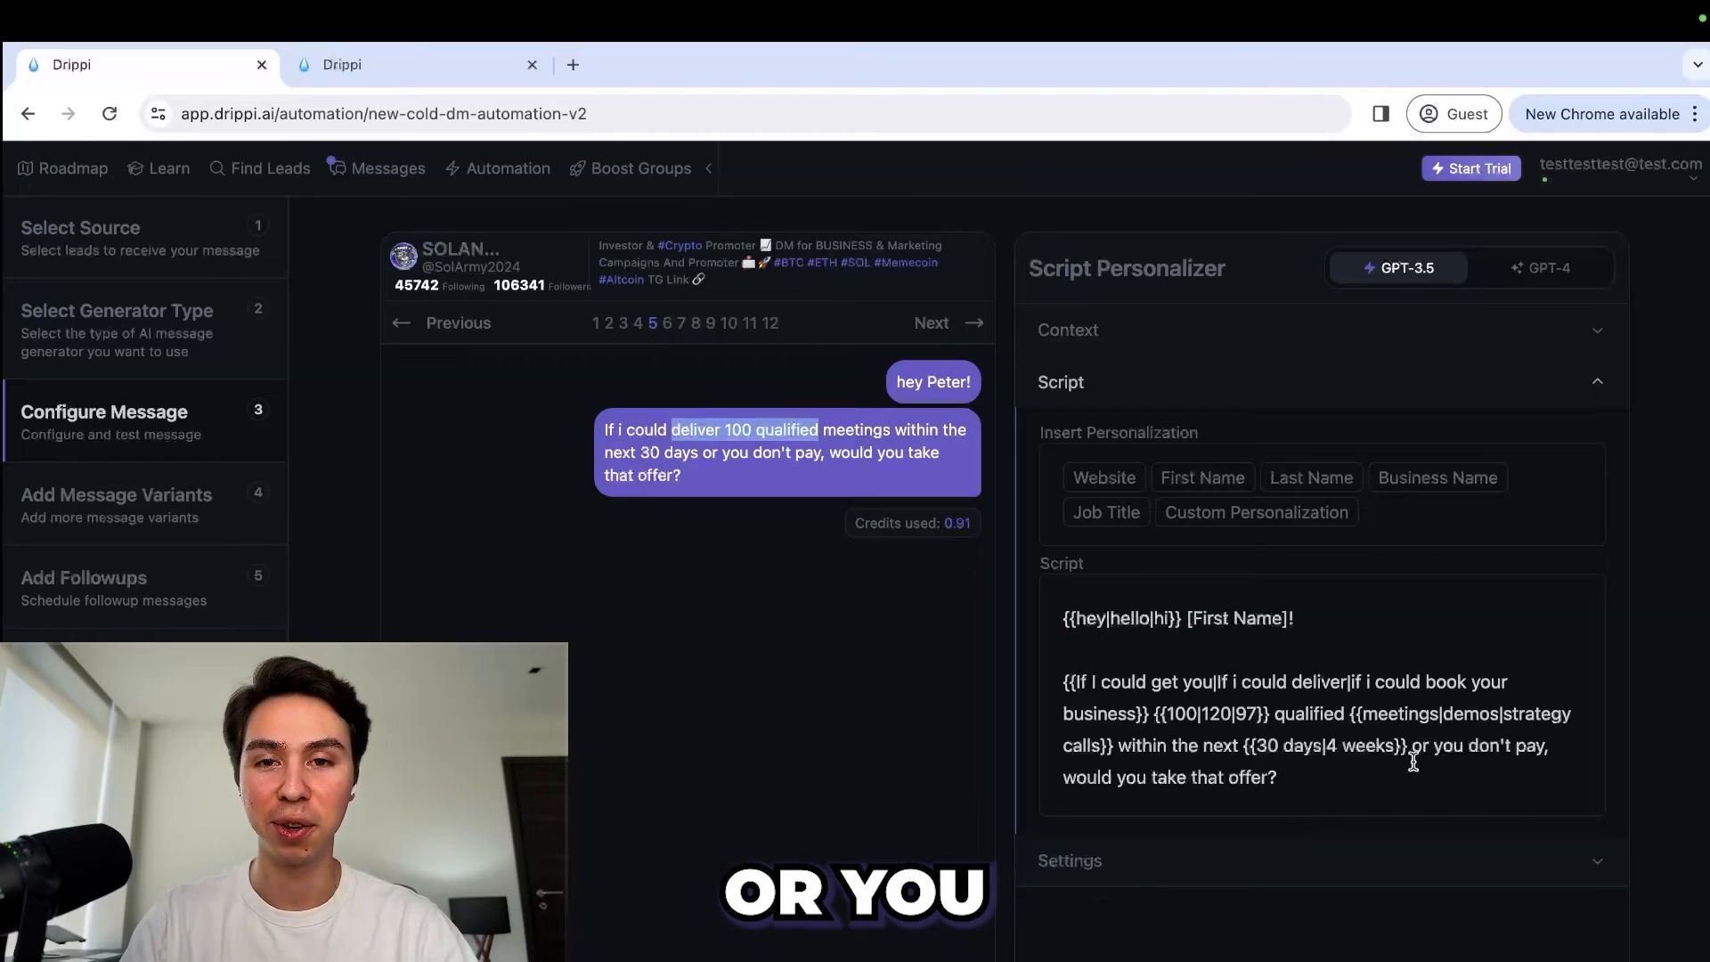
# Step: Advance from the message configuration to the message variants stage and start adding variants to the primary script
pyautogui.click(1216, 860)
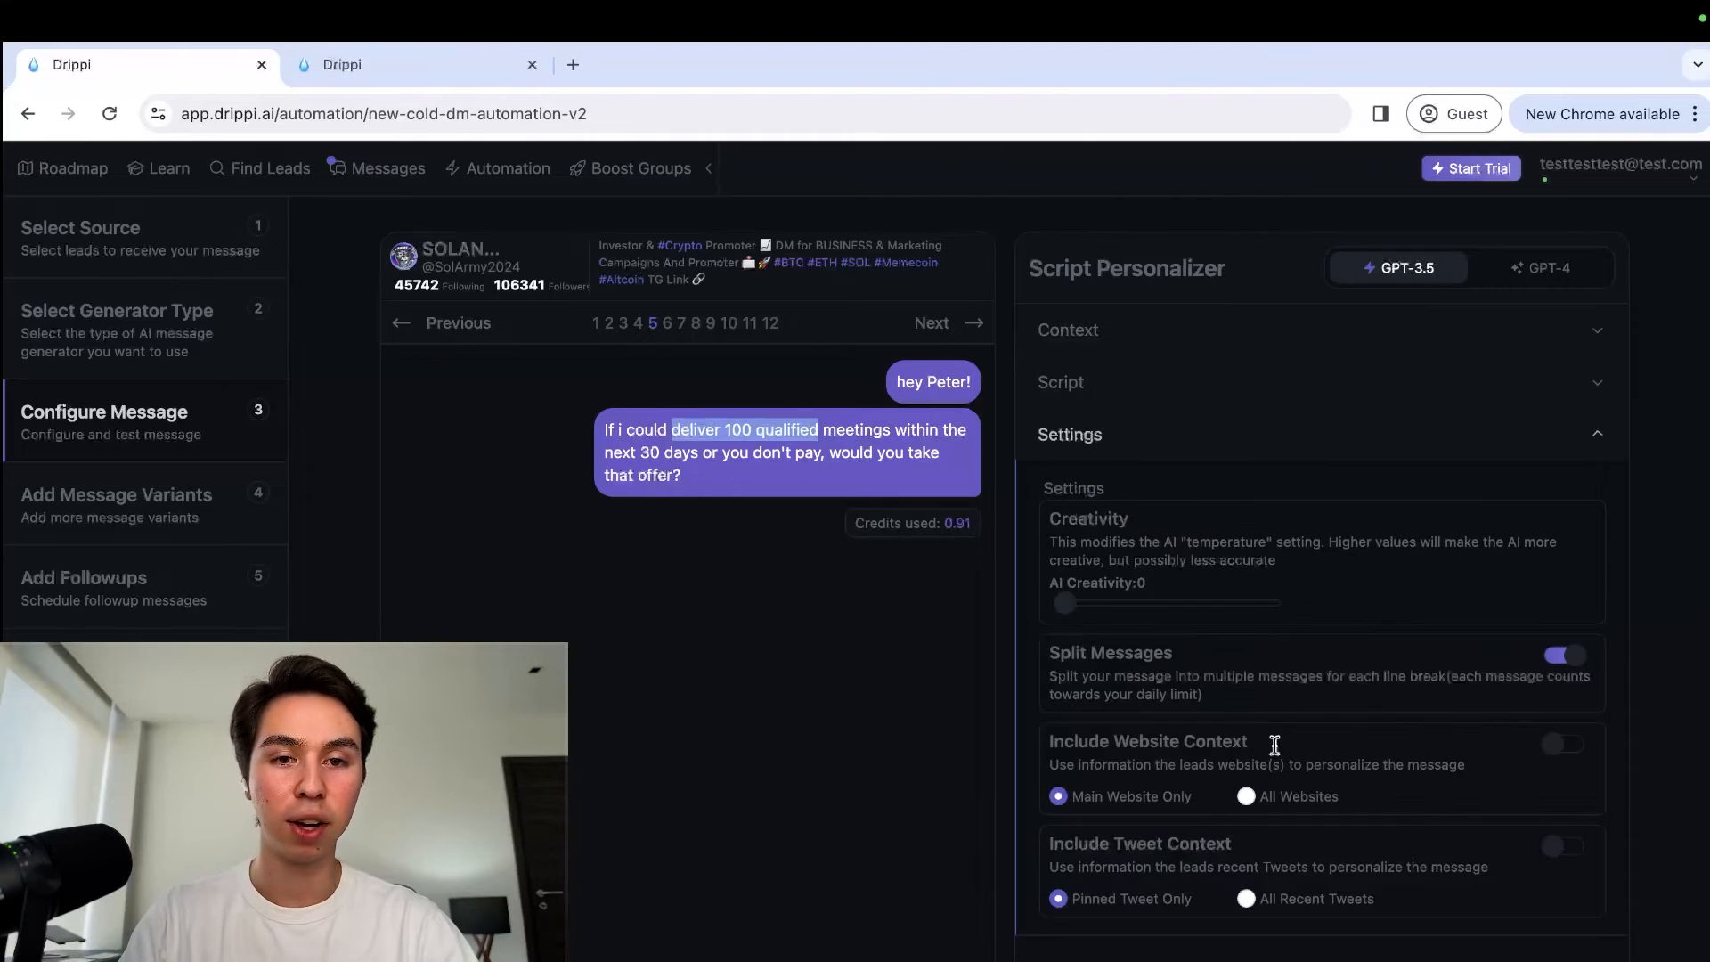
pyautogui.click(1137, 441)
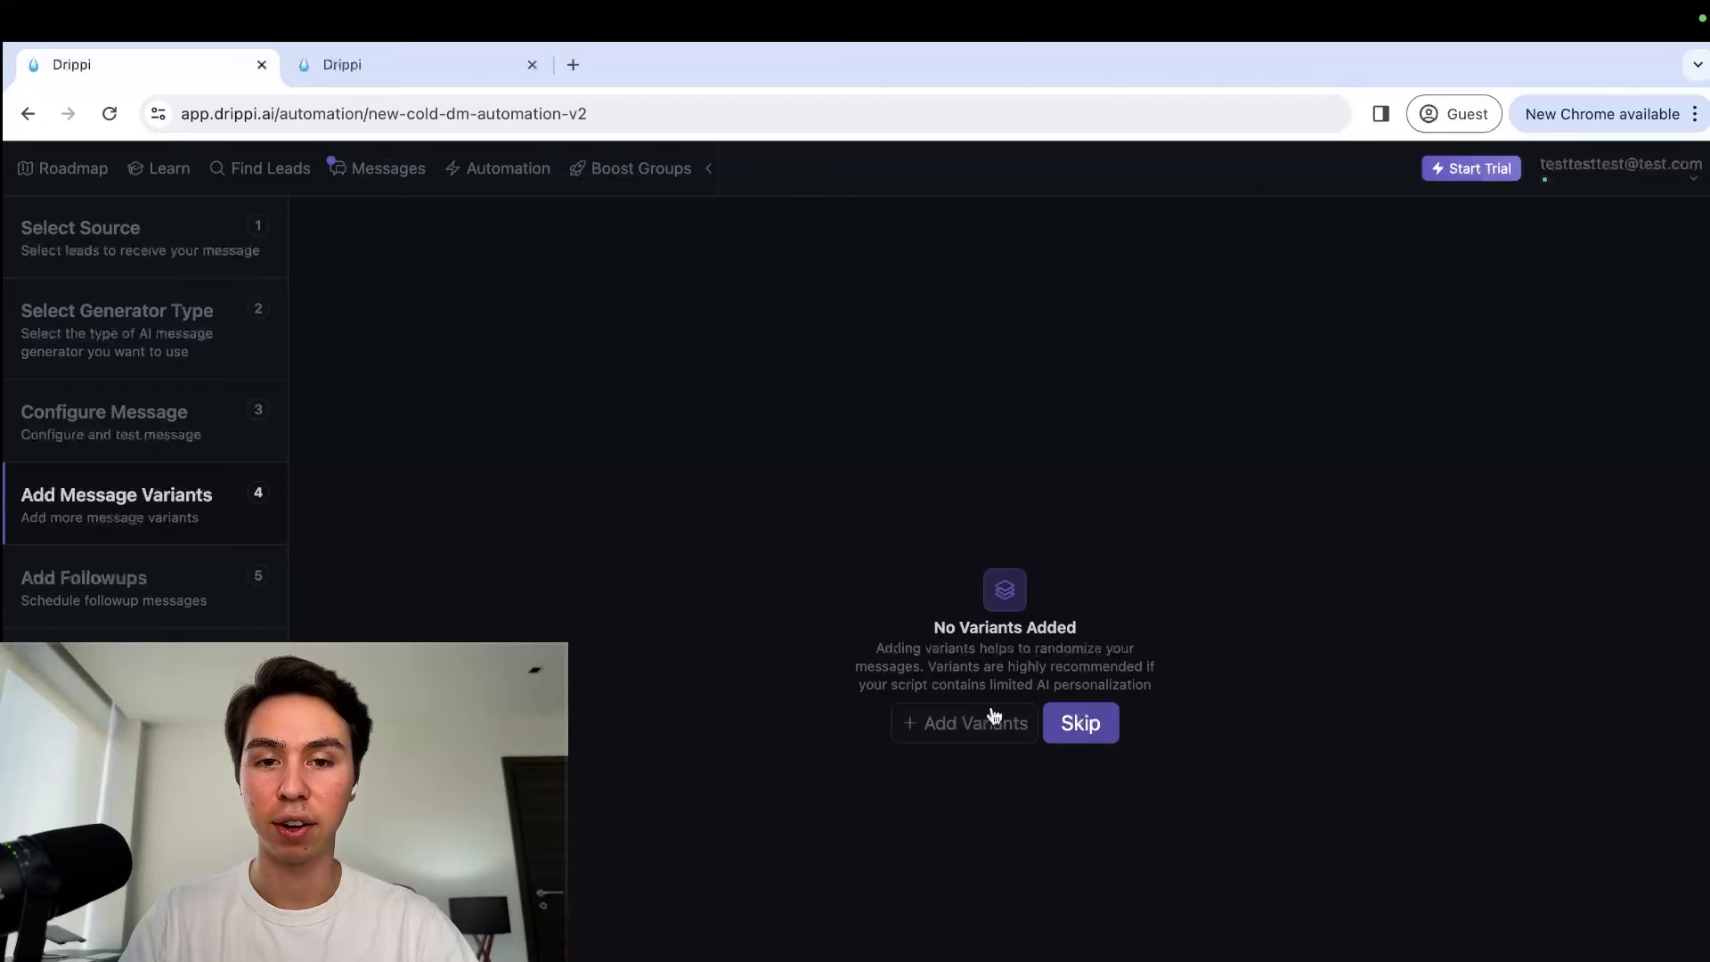
pyautogui.click(979, 724)
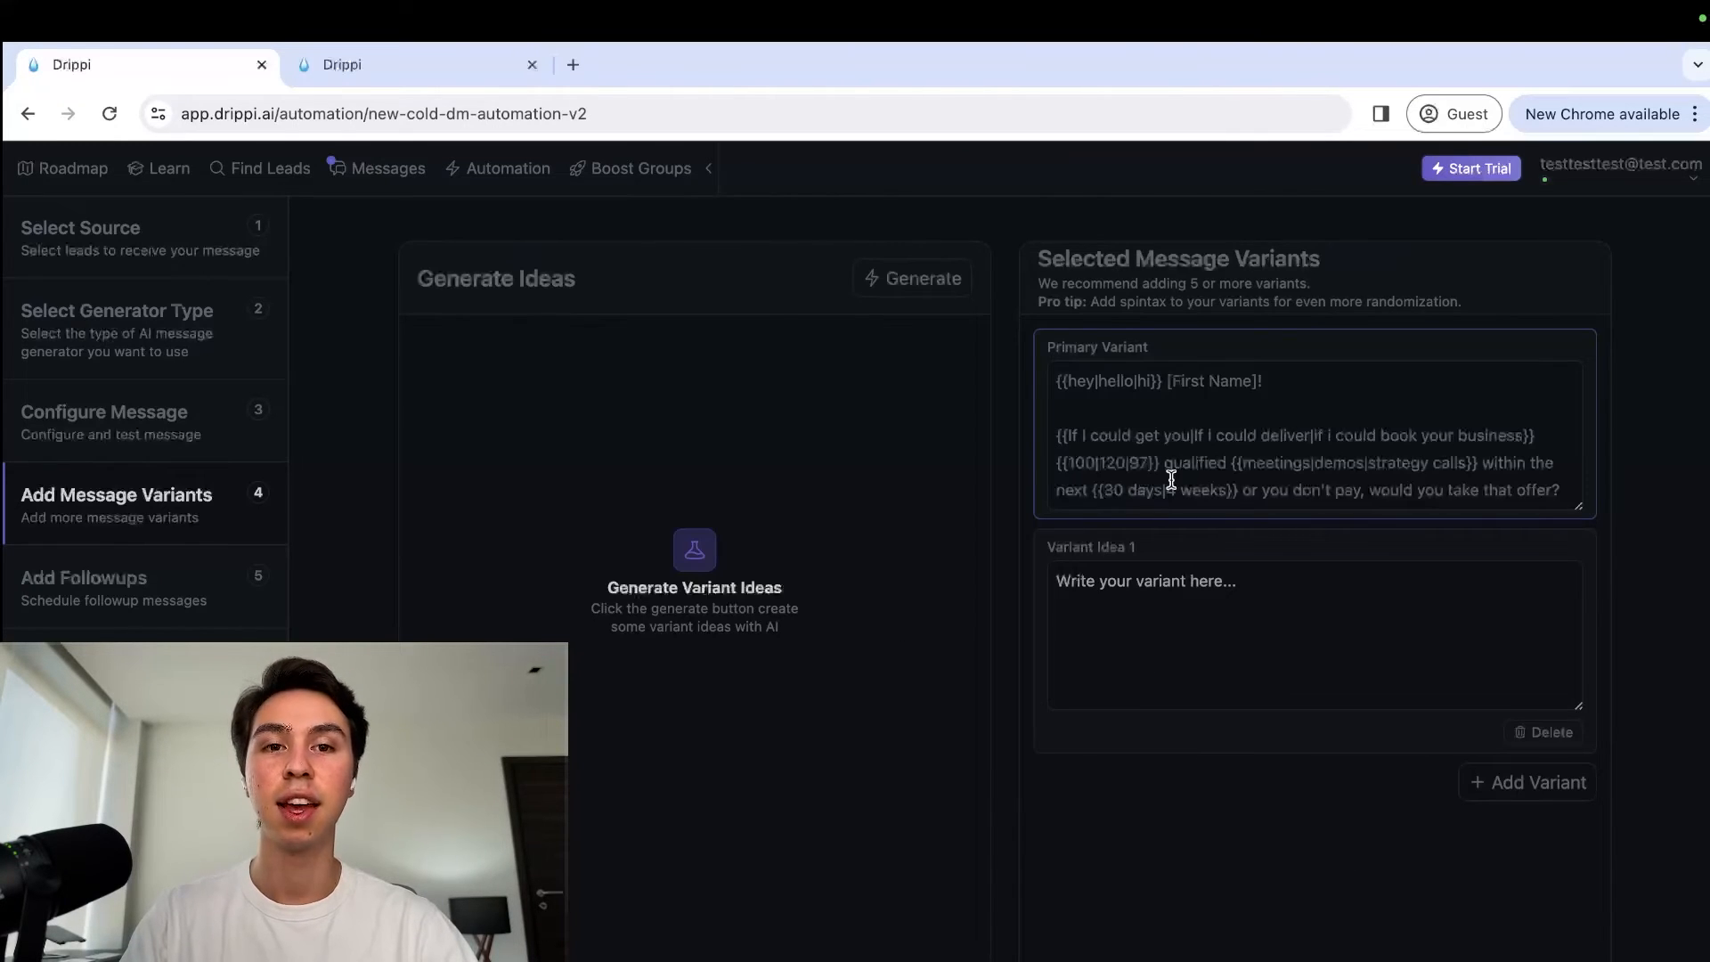
pyautogui.press('super+a')
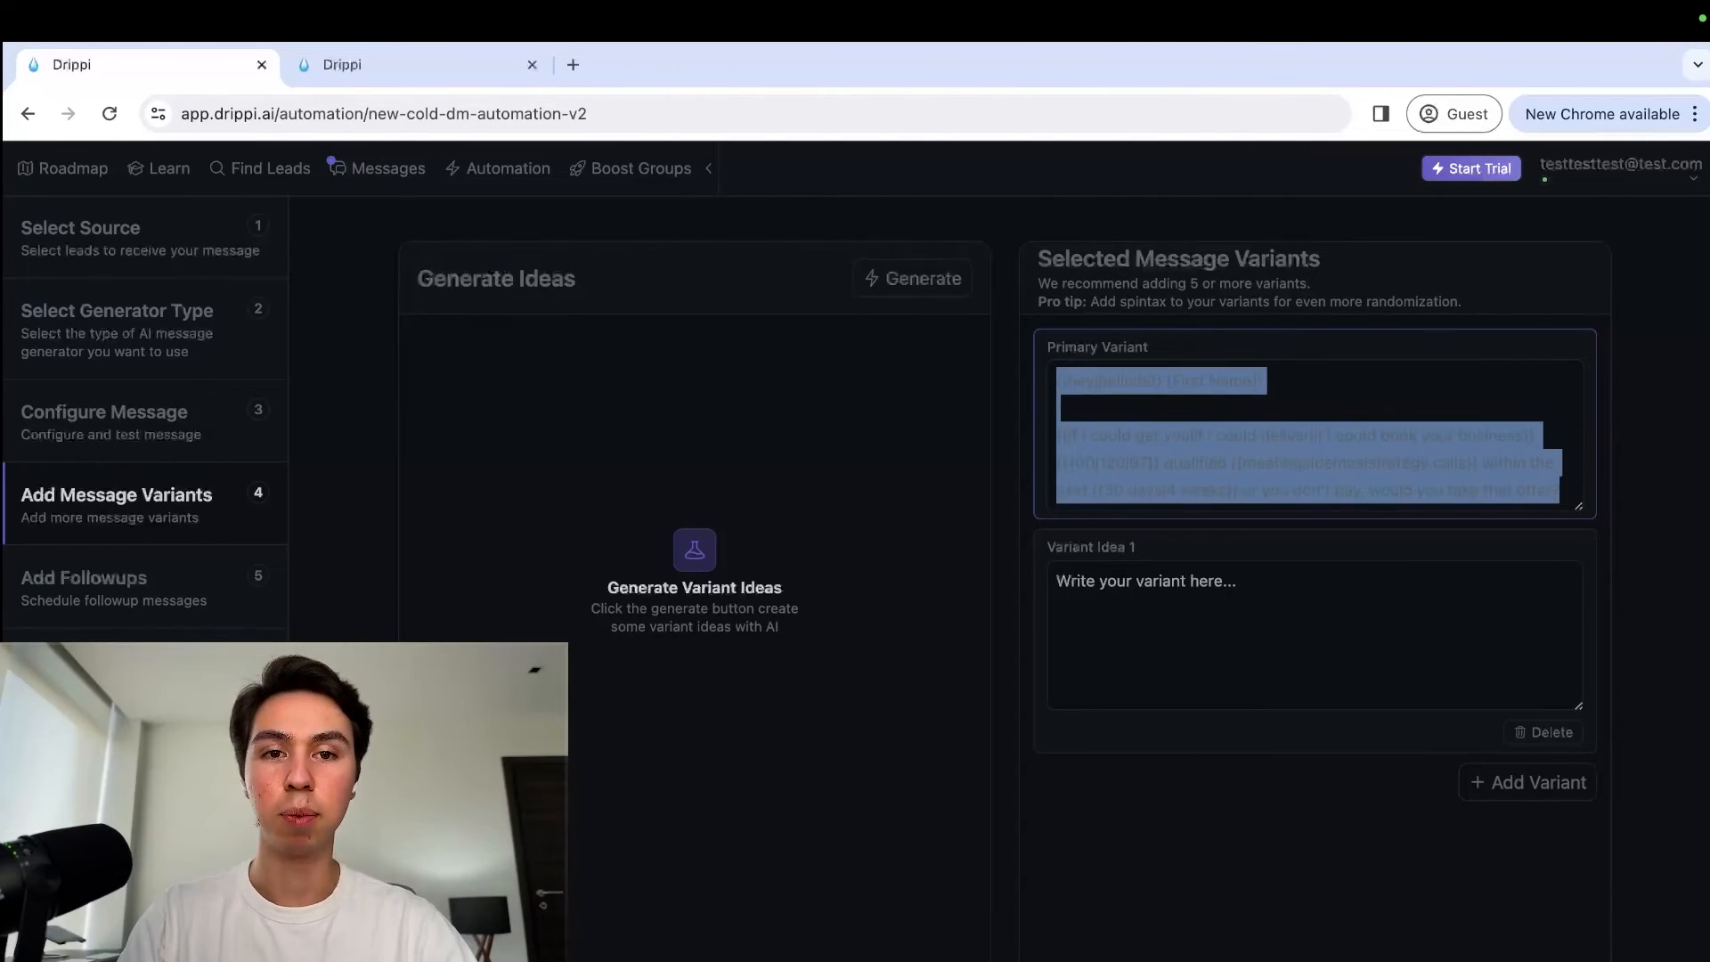
pyautogui.press('Right')
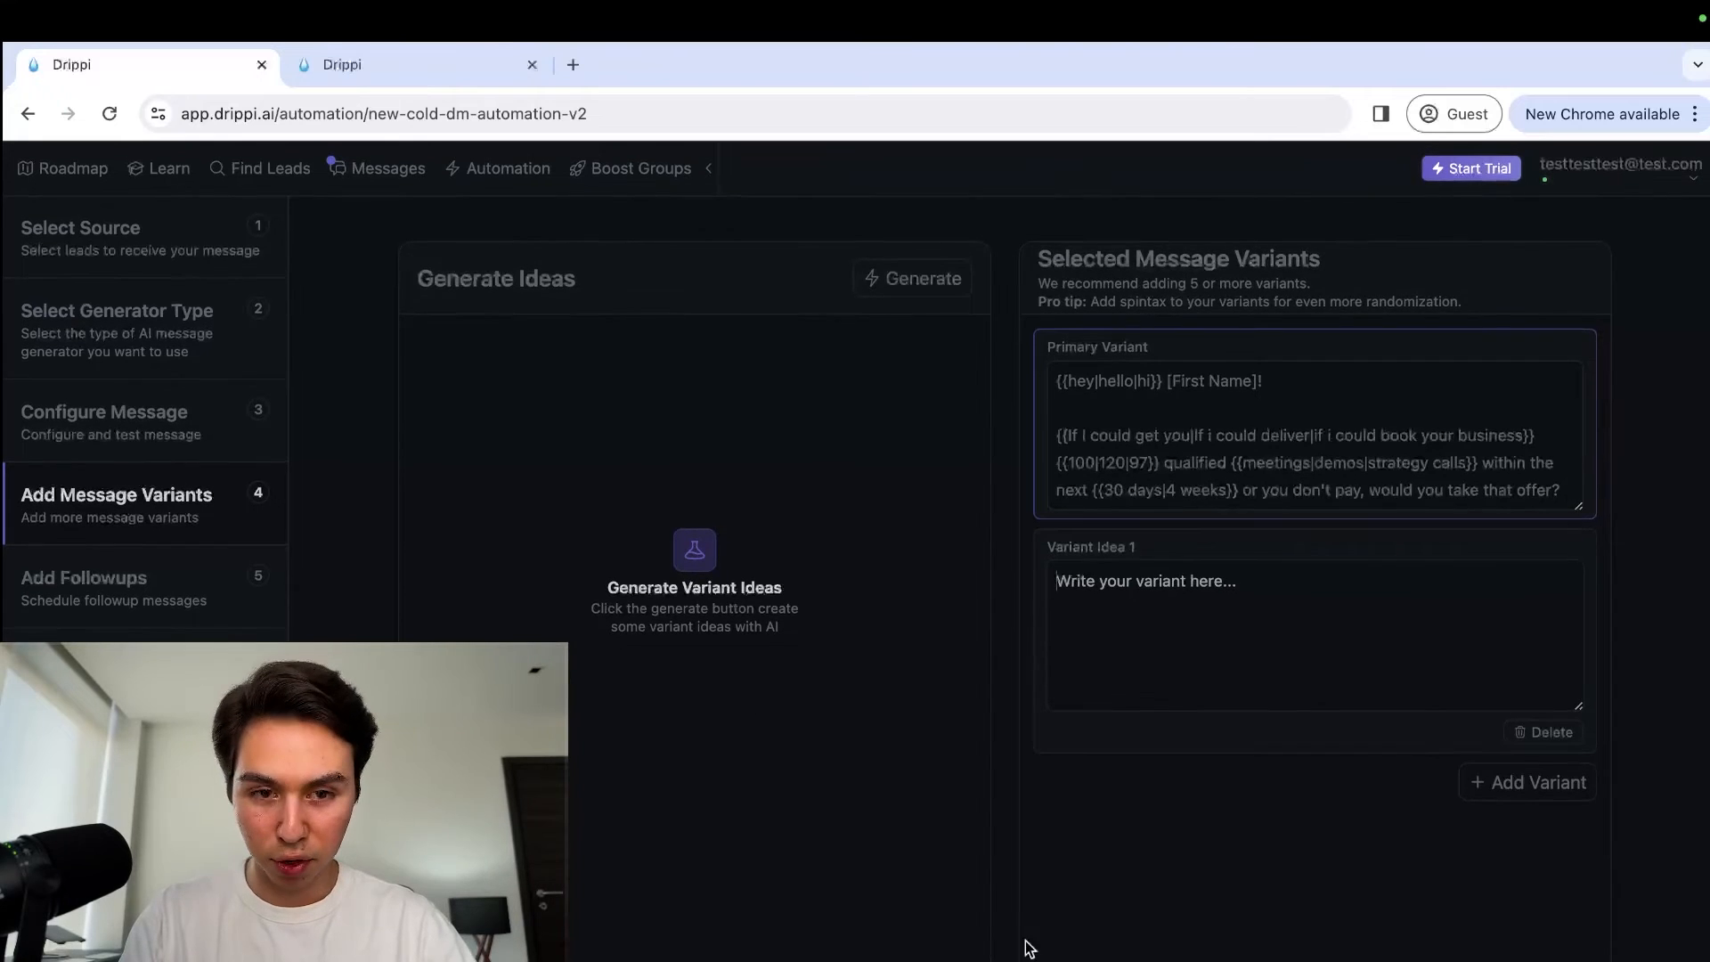
pyautogui.scroll(-1, 857, 876)
pyautogui.scroll(1, 857, 876)
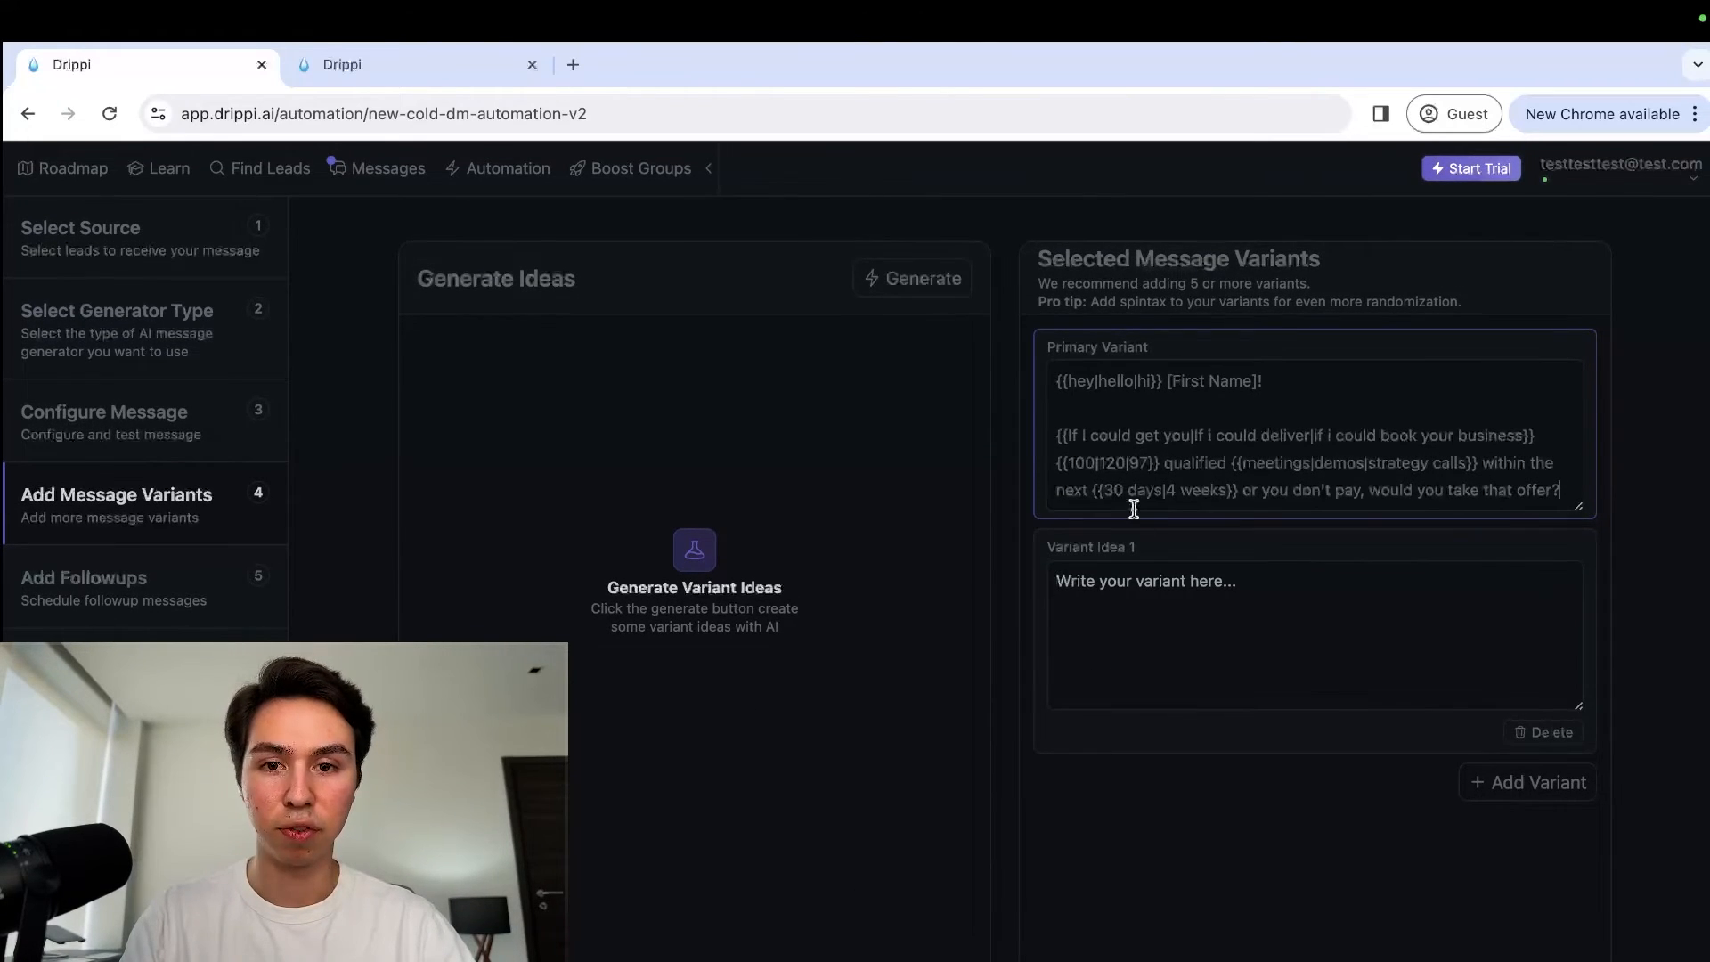
pyautogui.scroll(-1, 890, 570)
pyautogui.scroll(1, 890, 570)
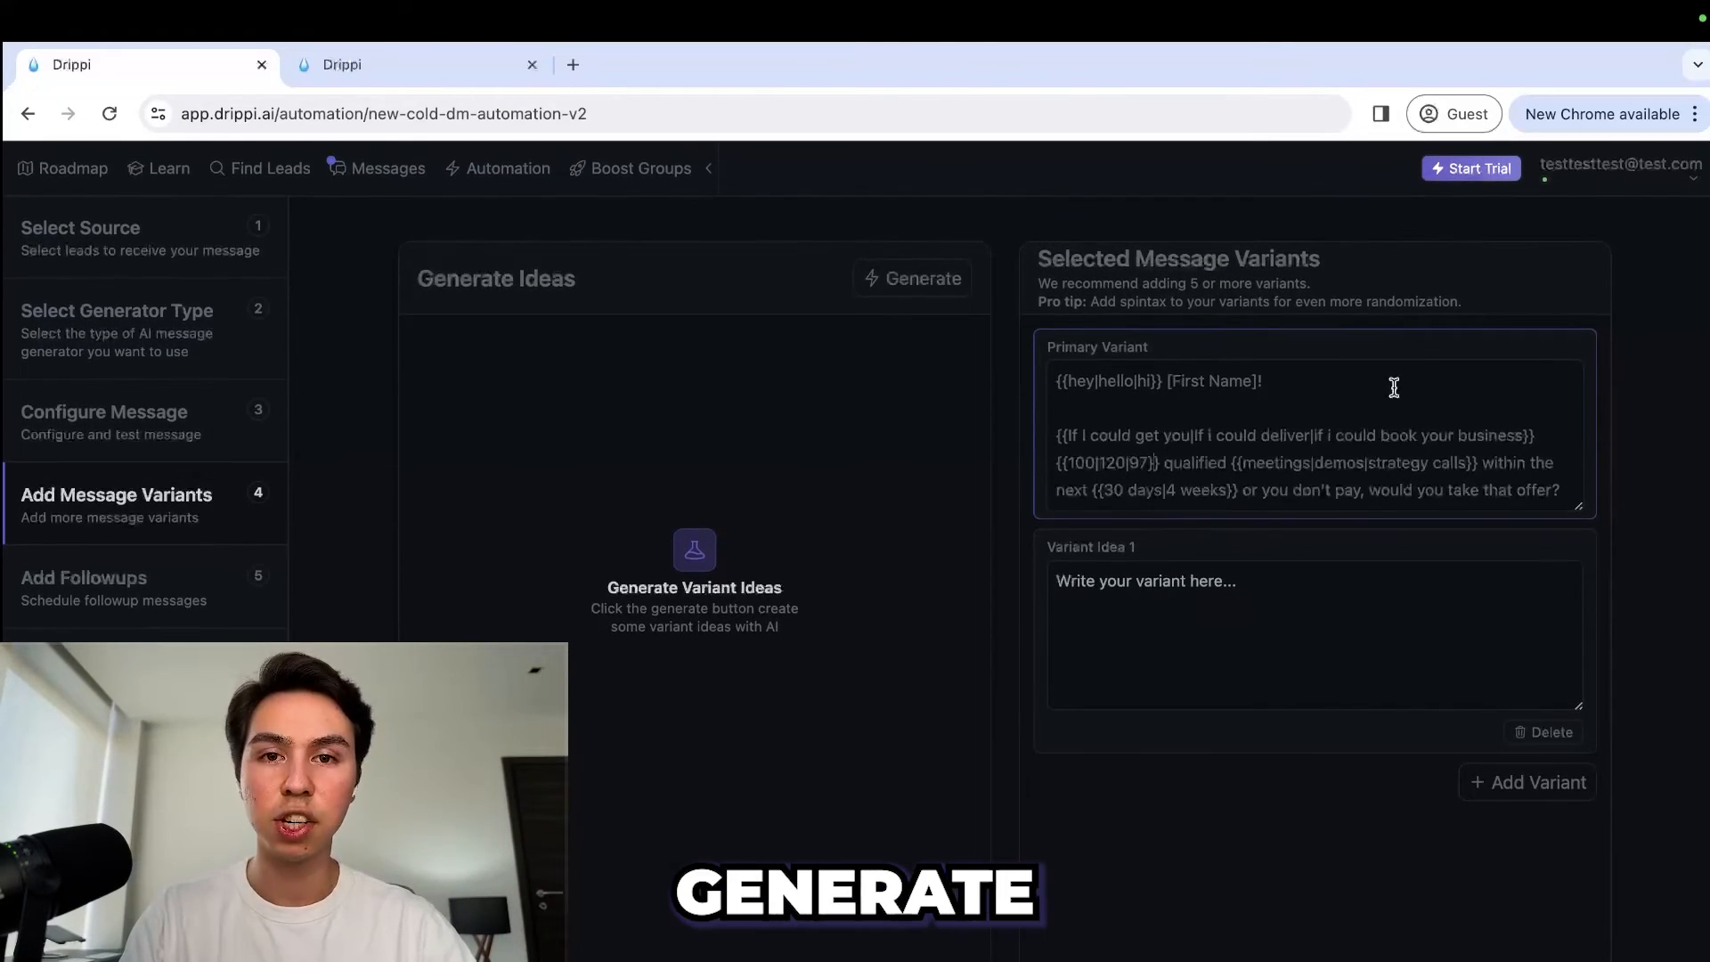
# Step: Generate AI variant ideas from the primary script and add three of them to the selected message variants
pyautogui.click(902, 287)
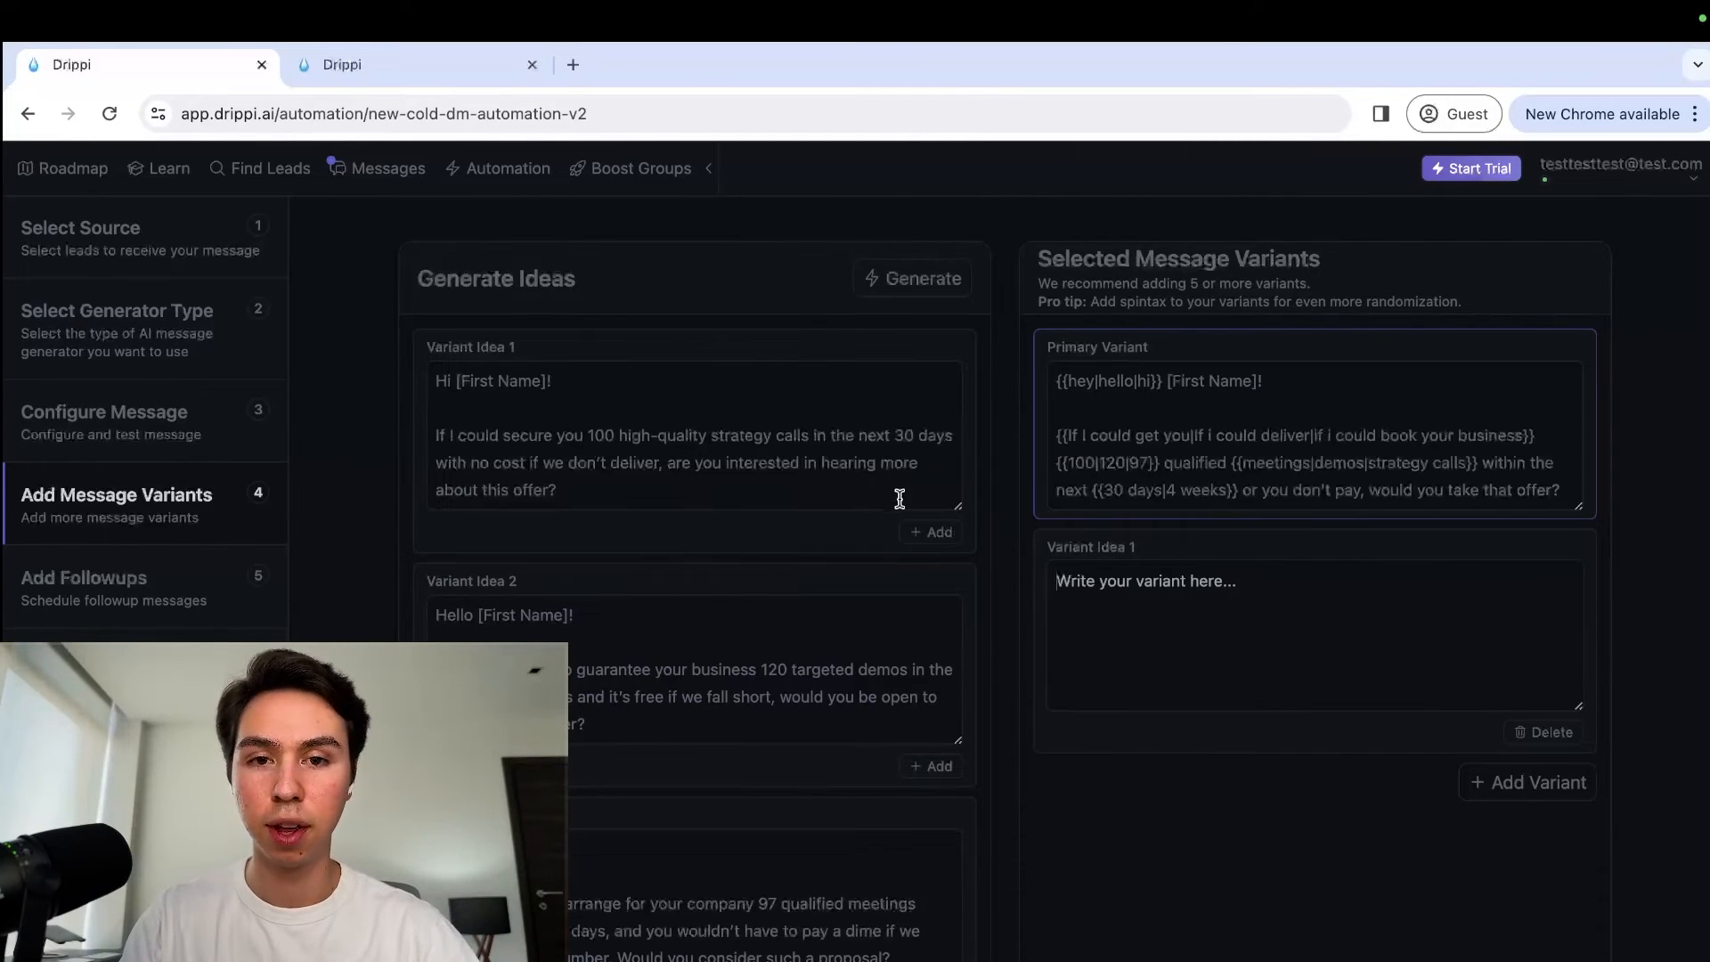
pyautogui.click(927, 533)
pyautogui.click(927, 766)
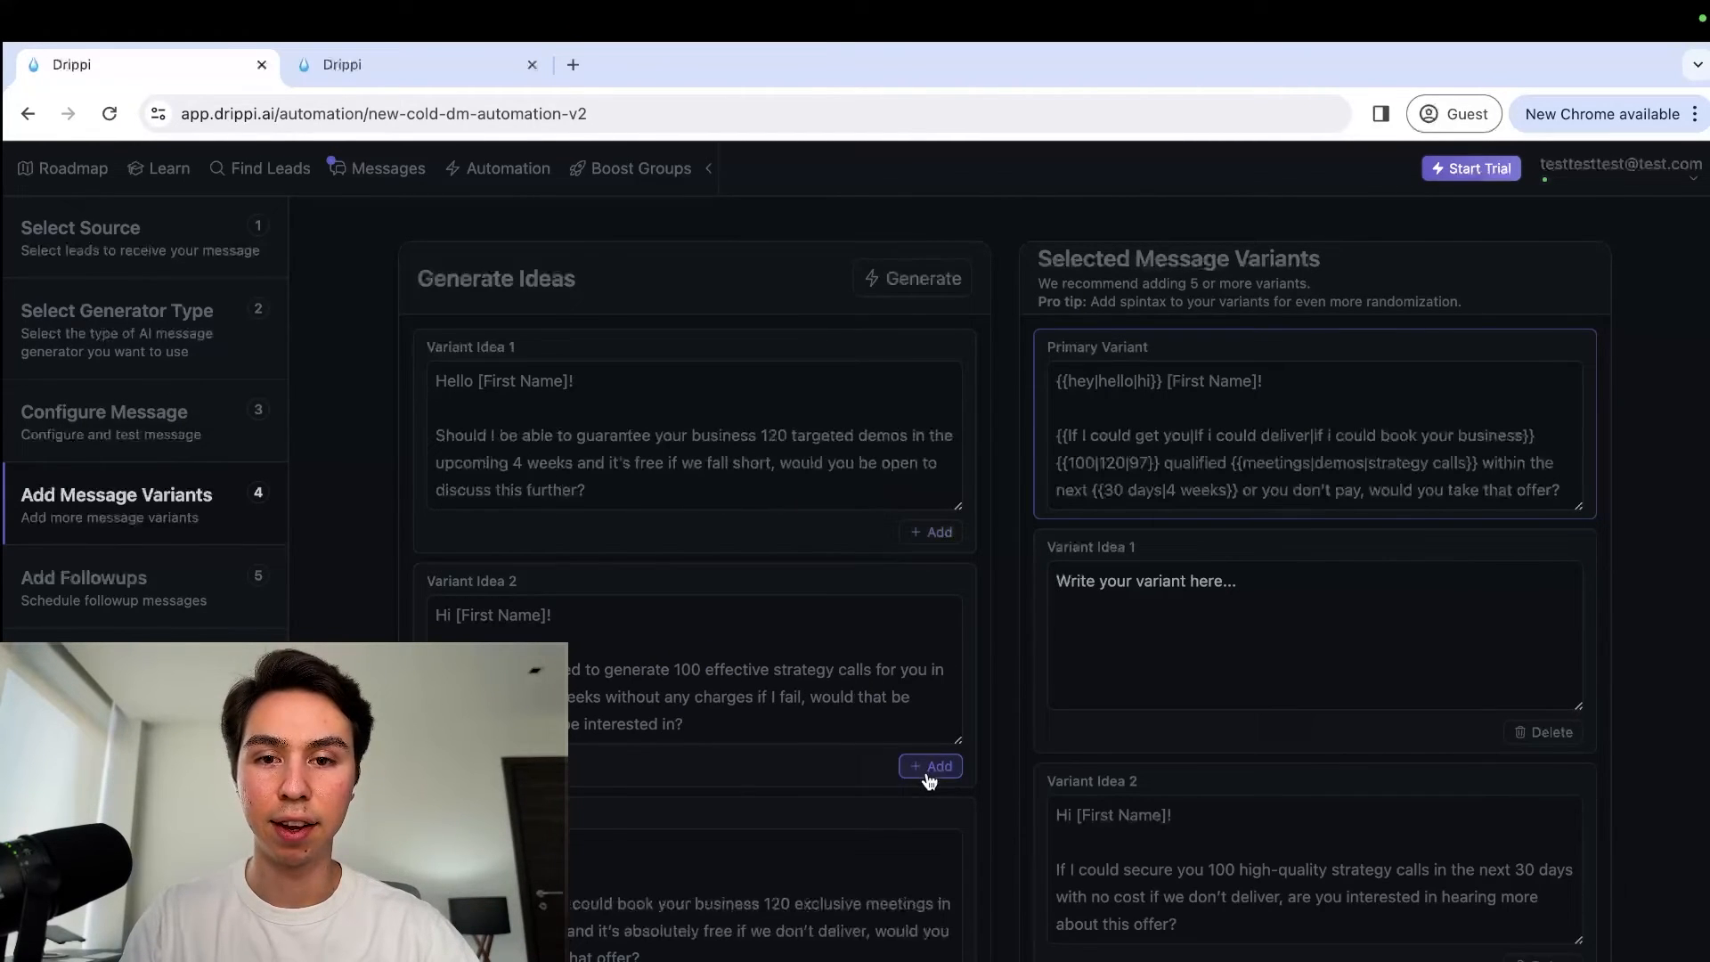
pyautogui.click(931, 532)
# Step: Review the three newly added variants and compare their wording with the primary variant
pyautogui.scroll(-4, 1190, 552)
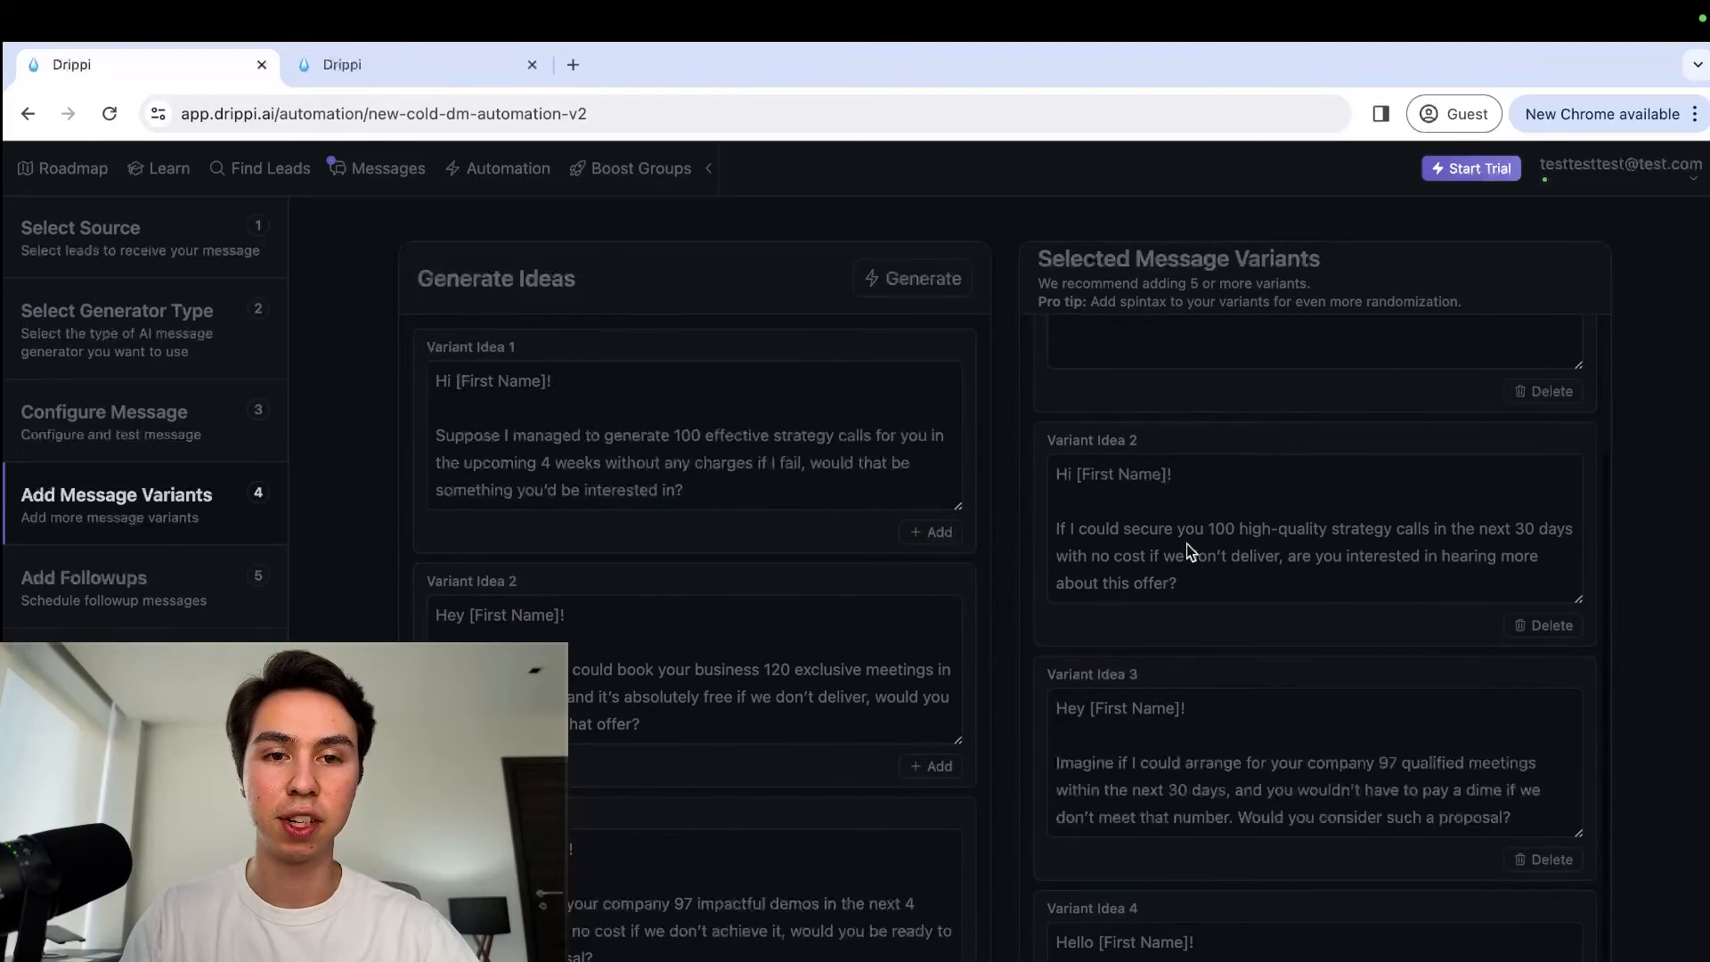
pyautogui.scroll(-2, 1189, 553)
pyautogui.scroll(1, 1182, 655)
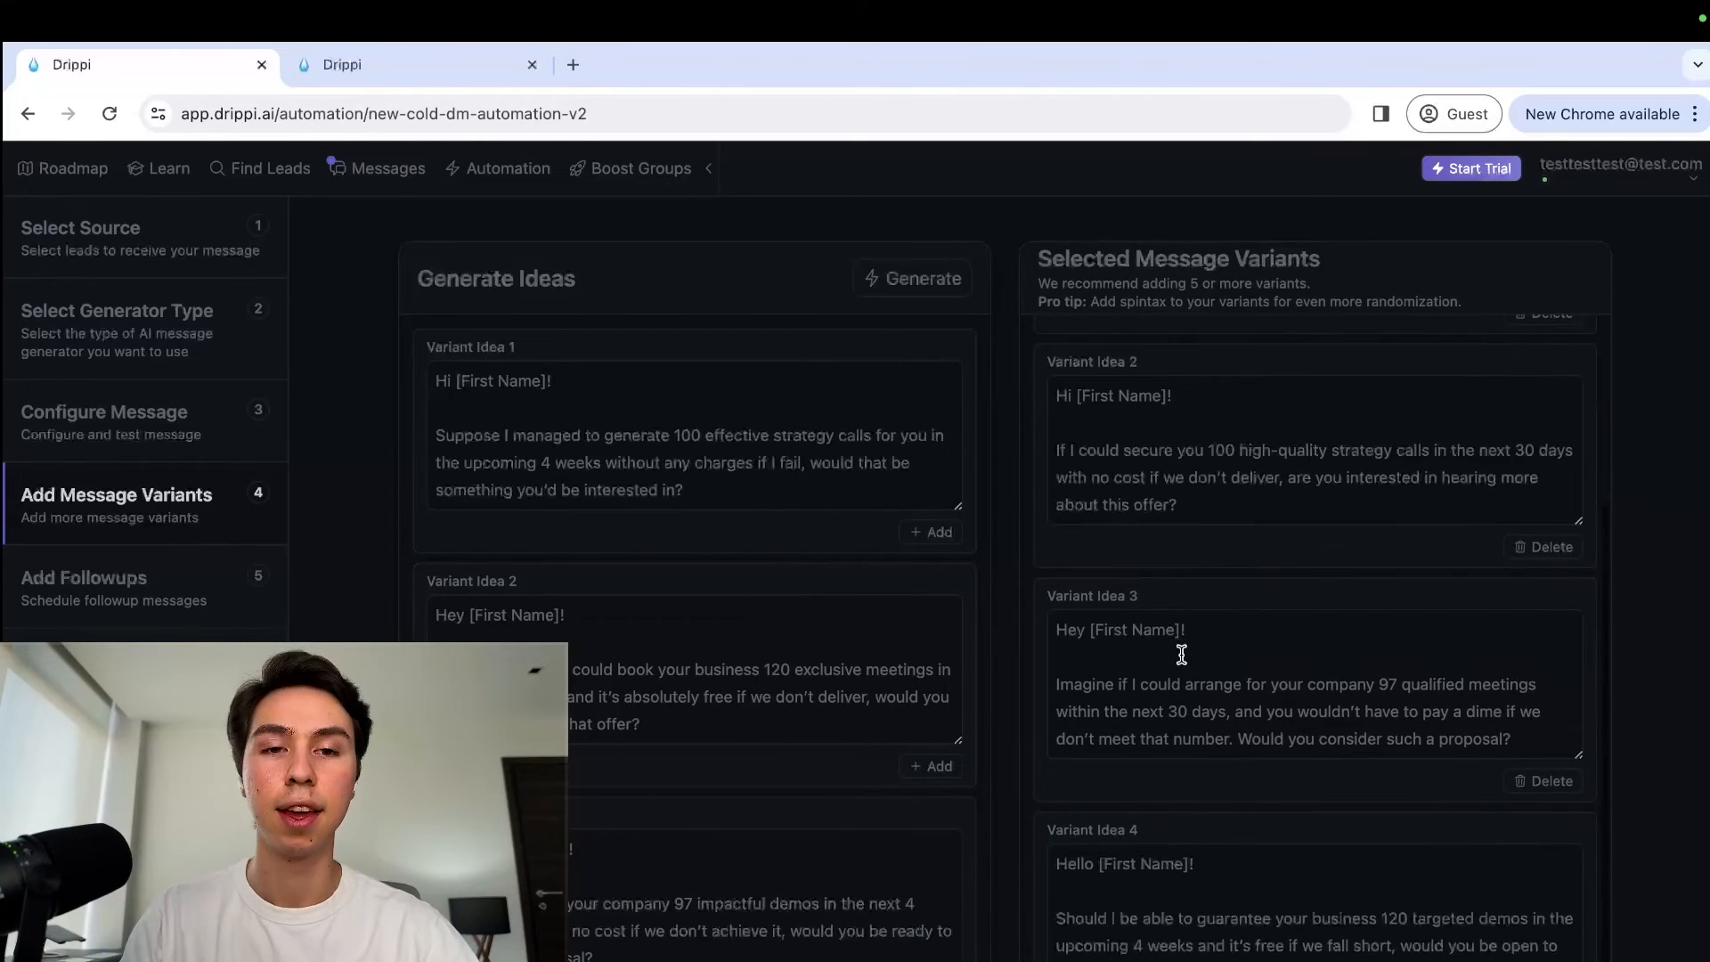
pyautogui.scroll(-2, 1291, 735)
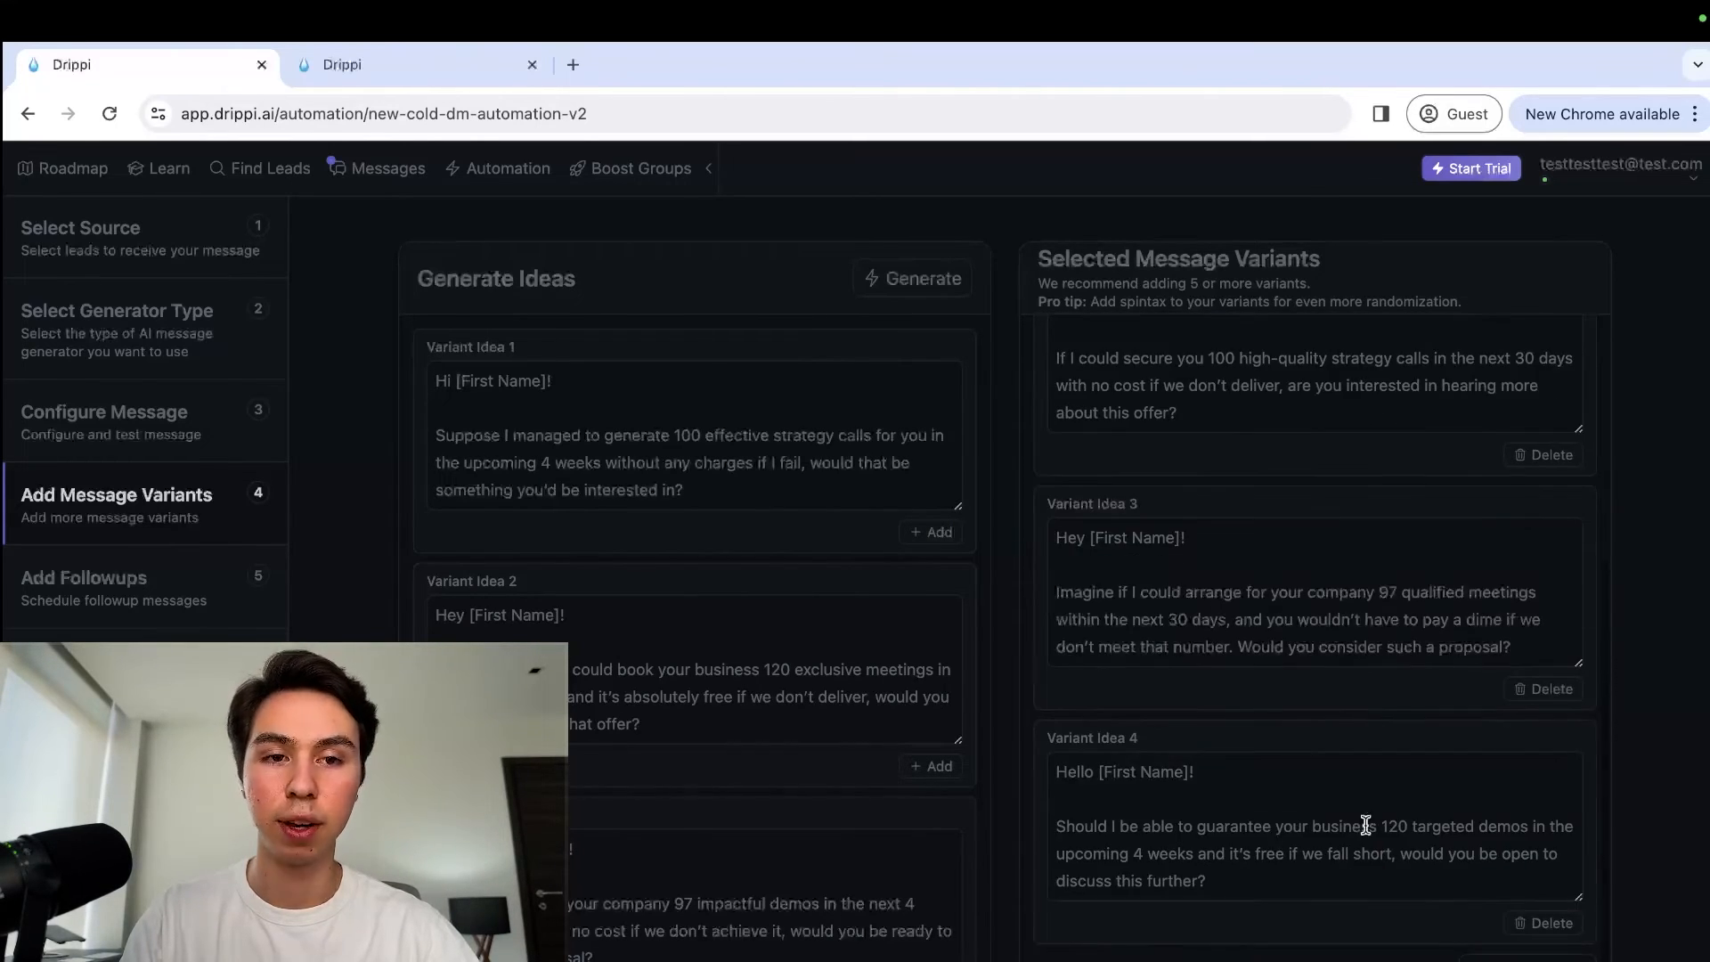
pyautogui.scroll(6, 1292, 757)
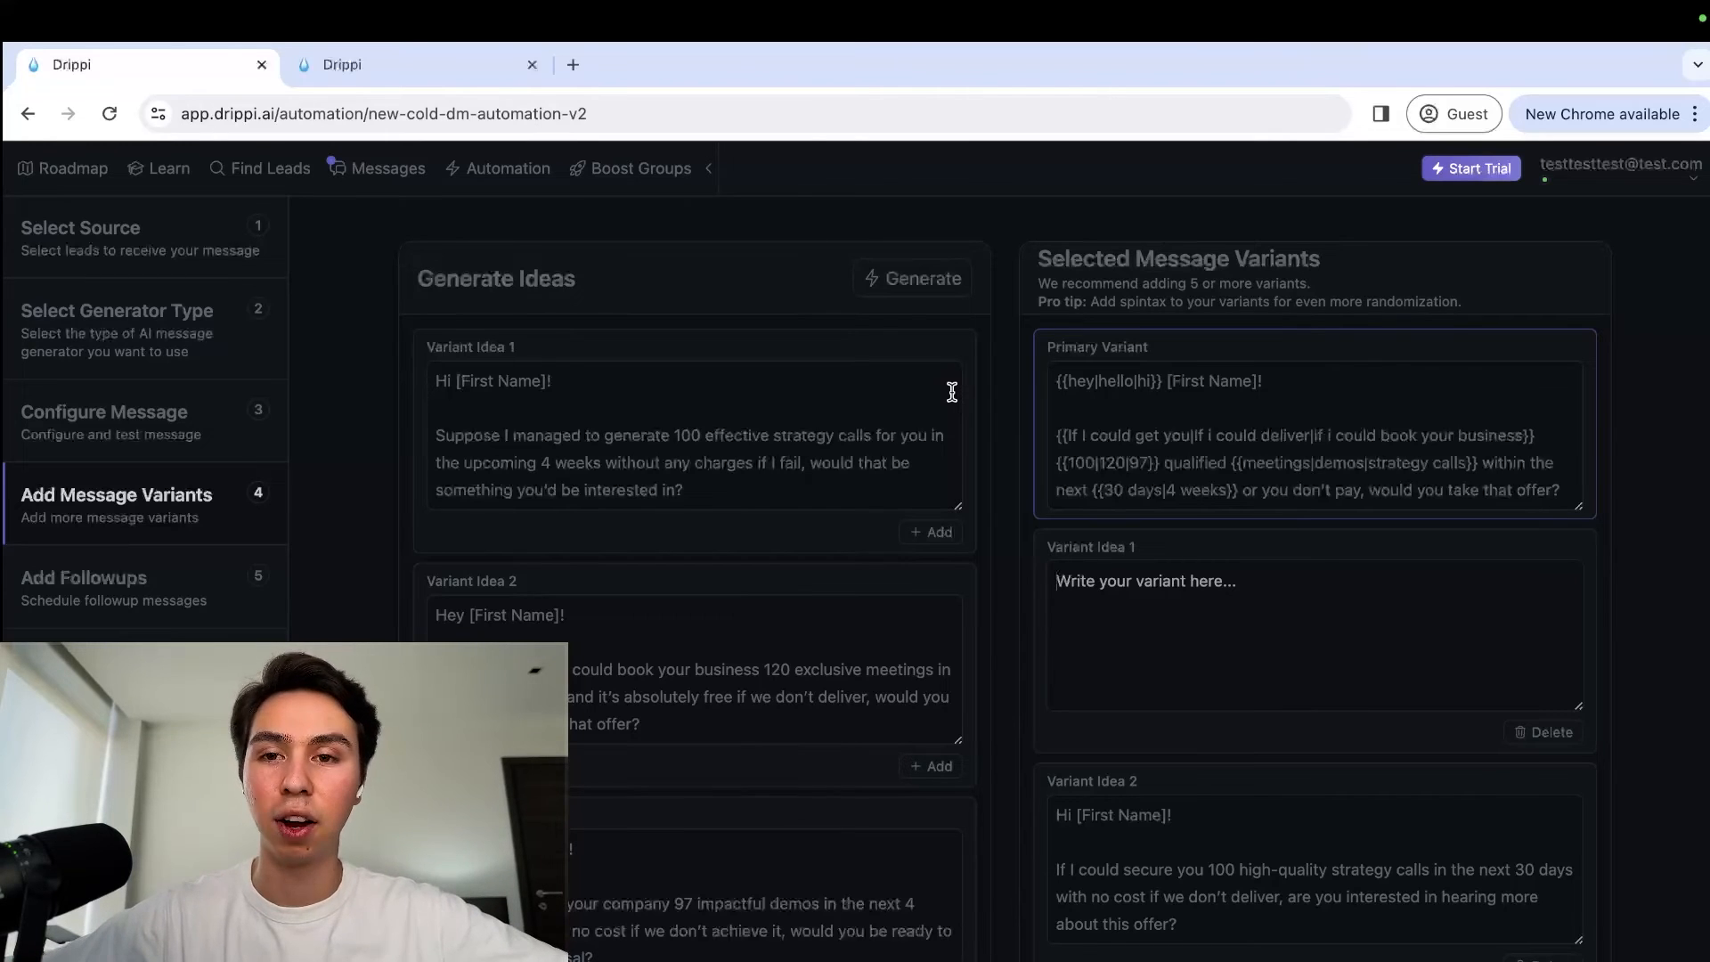
pyautogui.scroll(-2, 1252, 699)
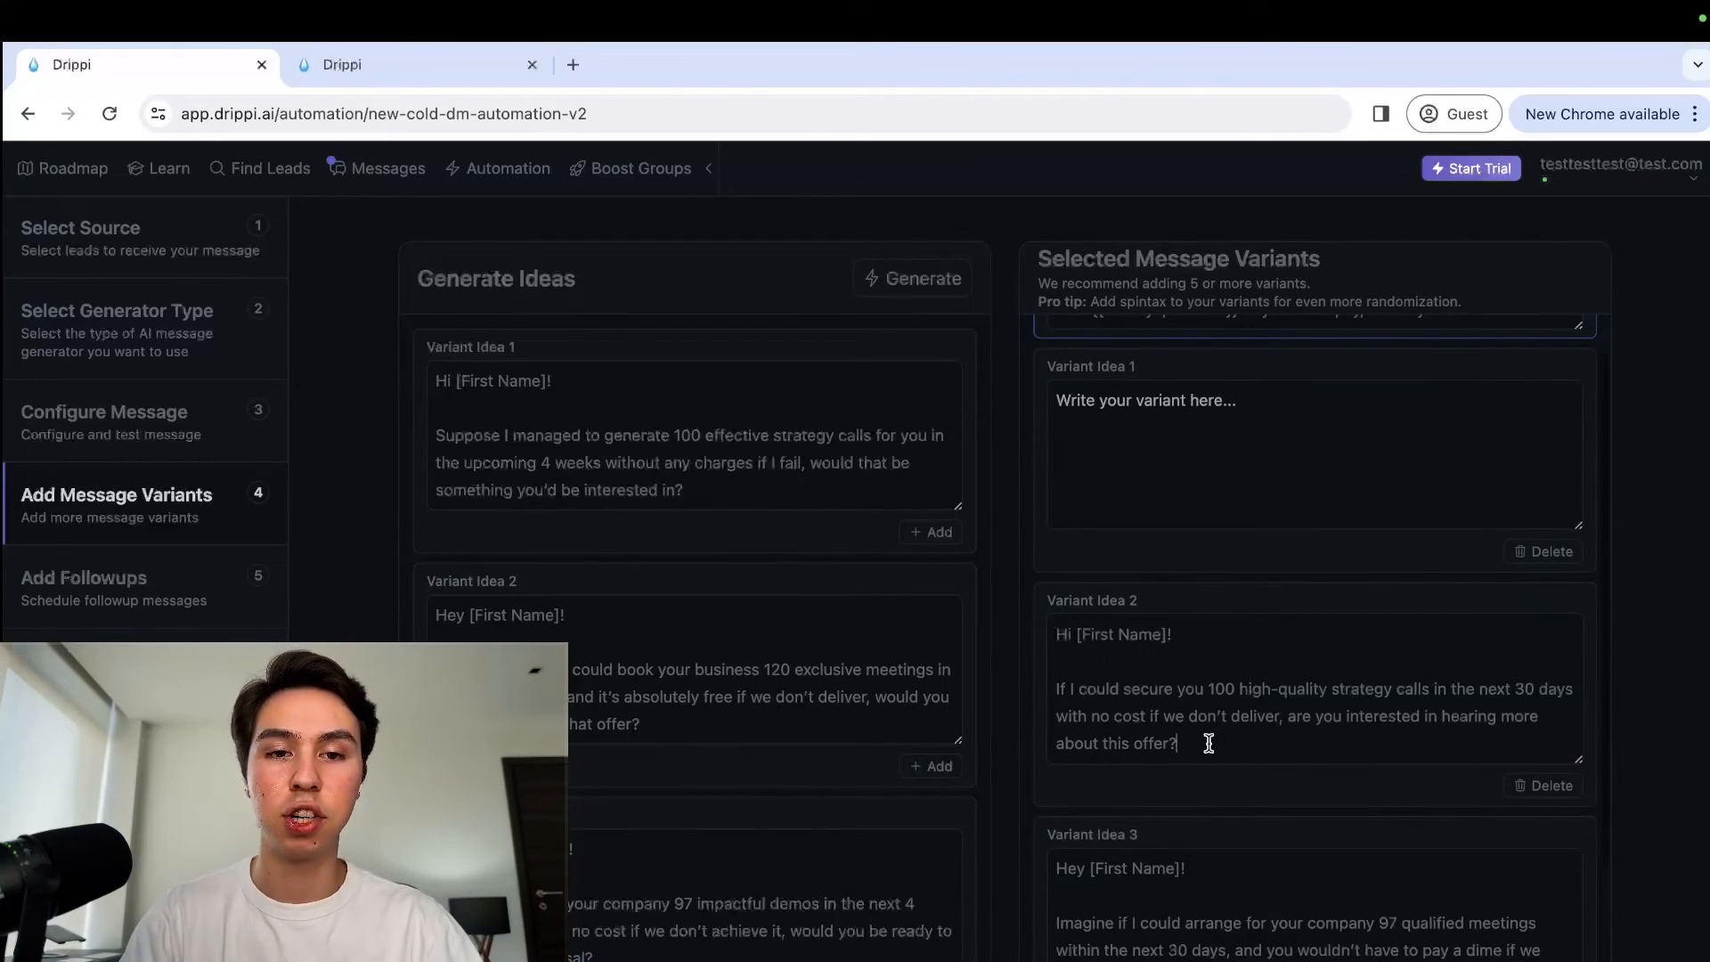
pyautogui.moveTo(1056, 743); pyautogui.dragTo(1209, 743)
pyautogui.press('super+a')
pyautogui.scroll(2, 1287, 638)
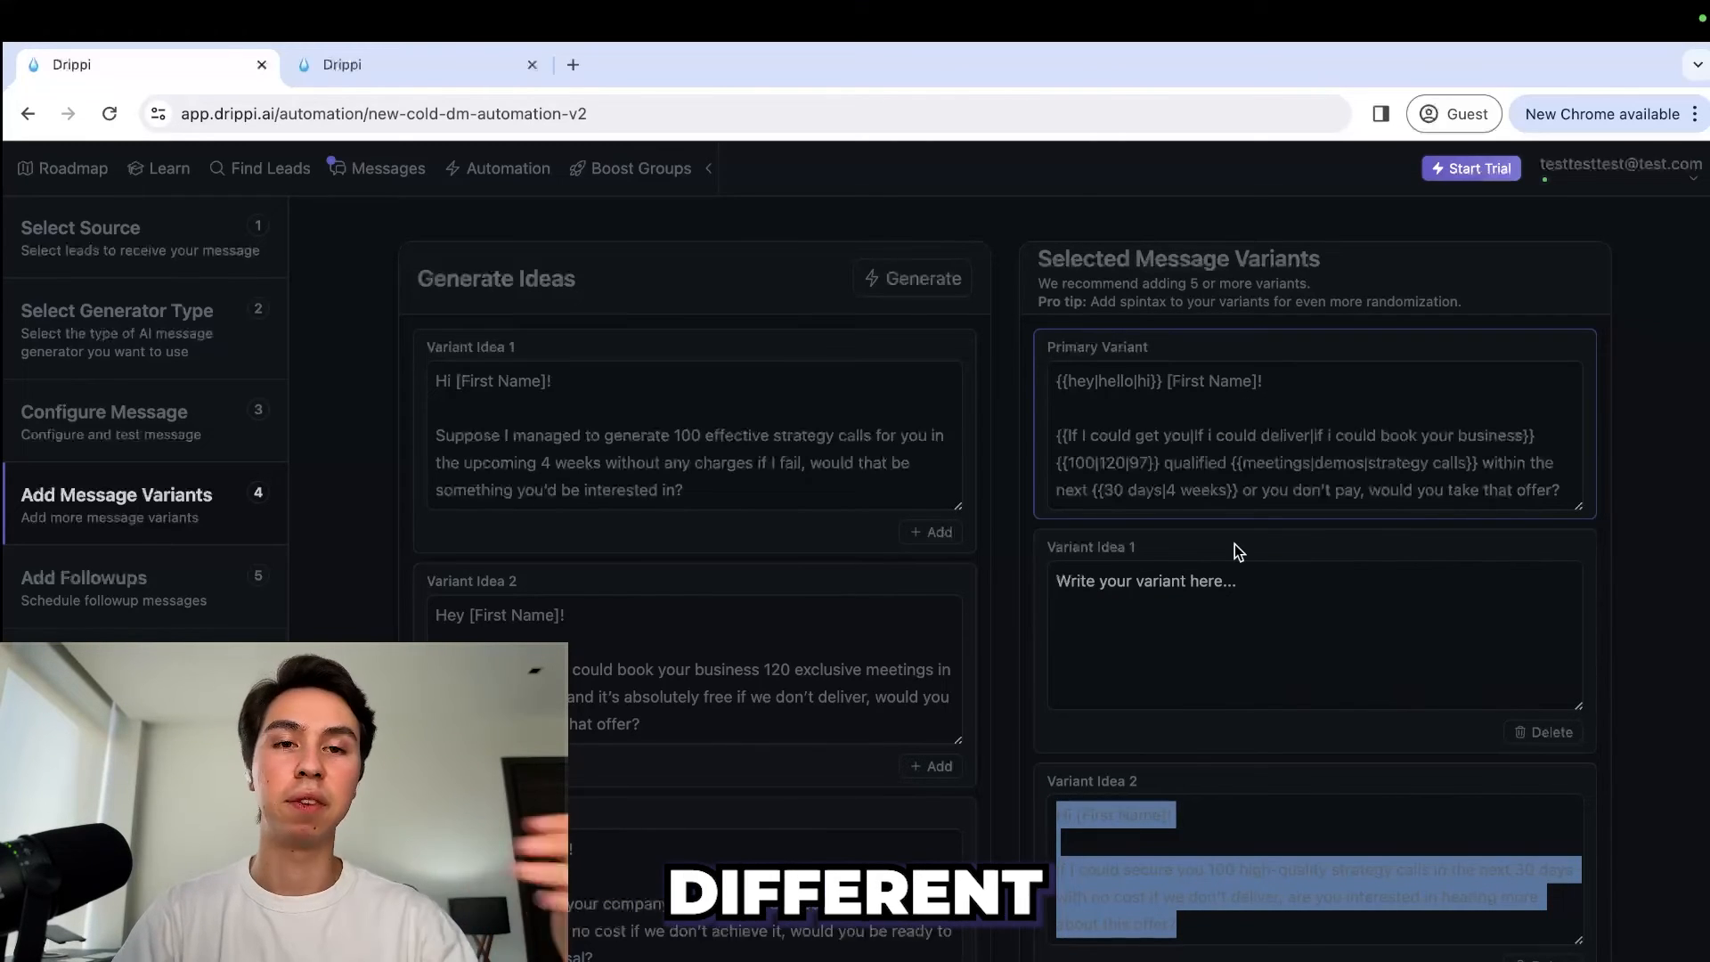
# Step: Delete the empty first variant and check the remaining selected variants
pyautogui.click(1206, 608)
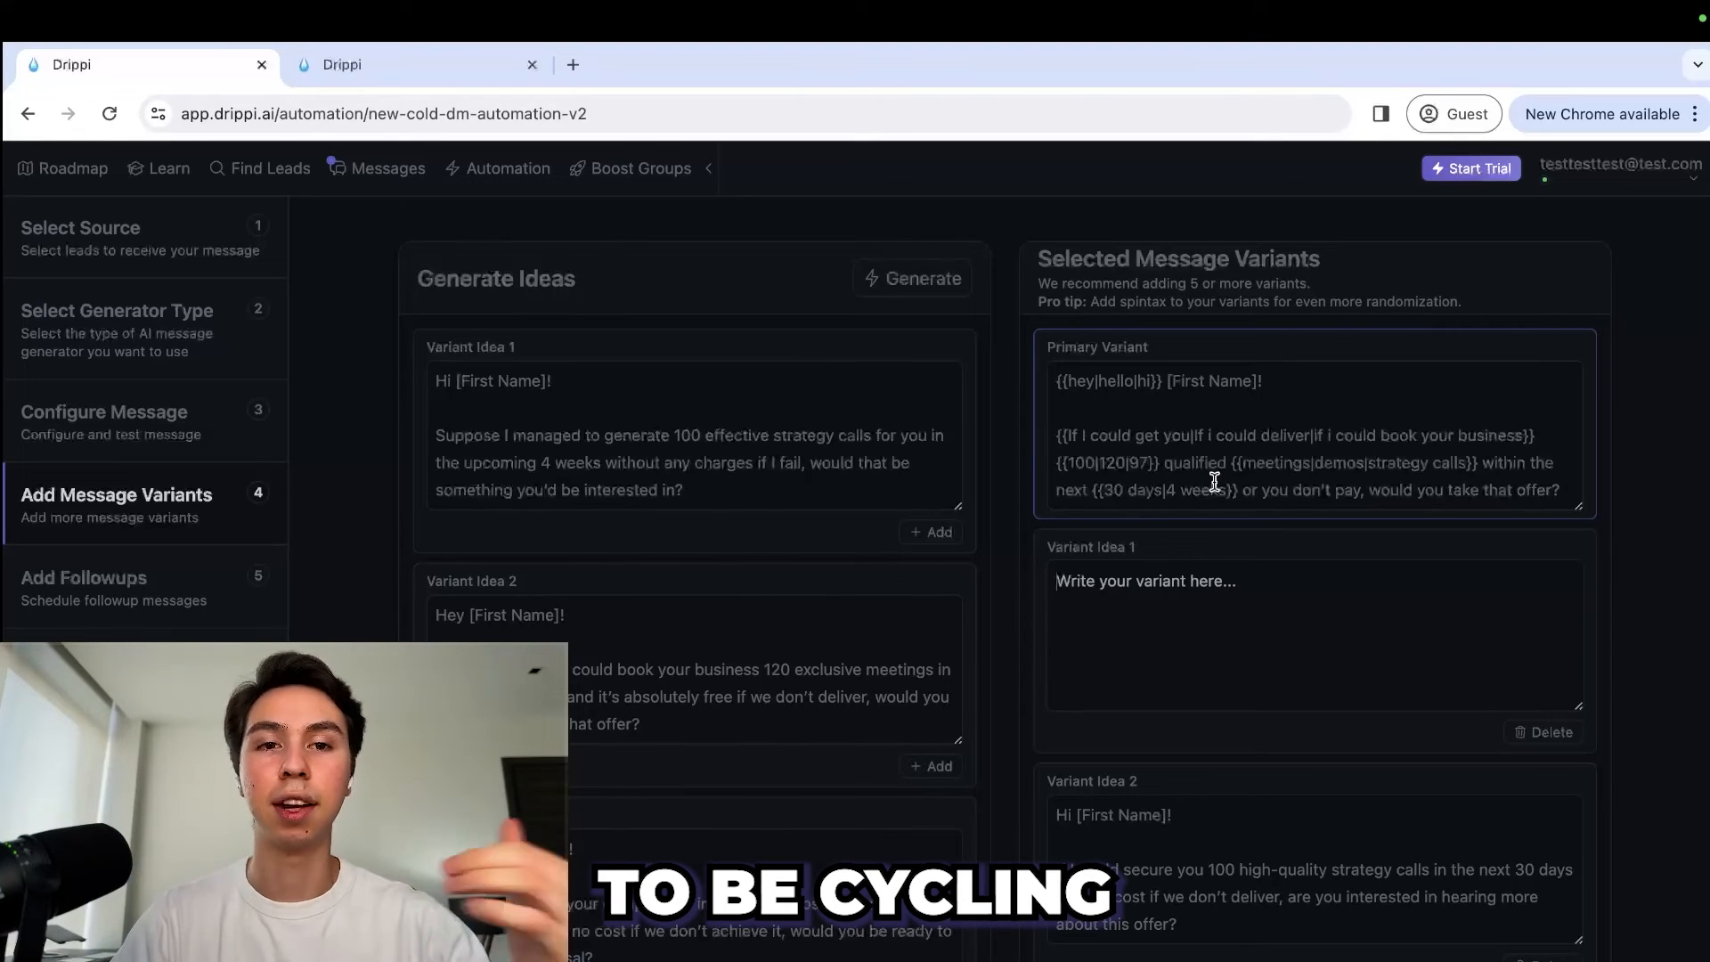
pyautogui.click(1548, 731)
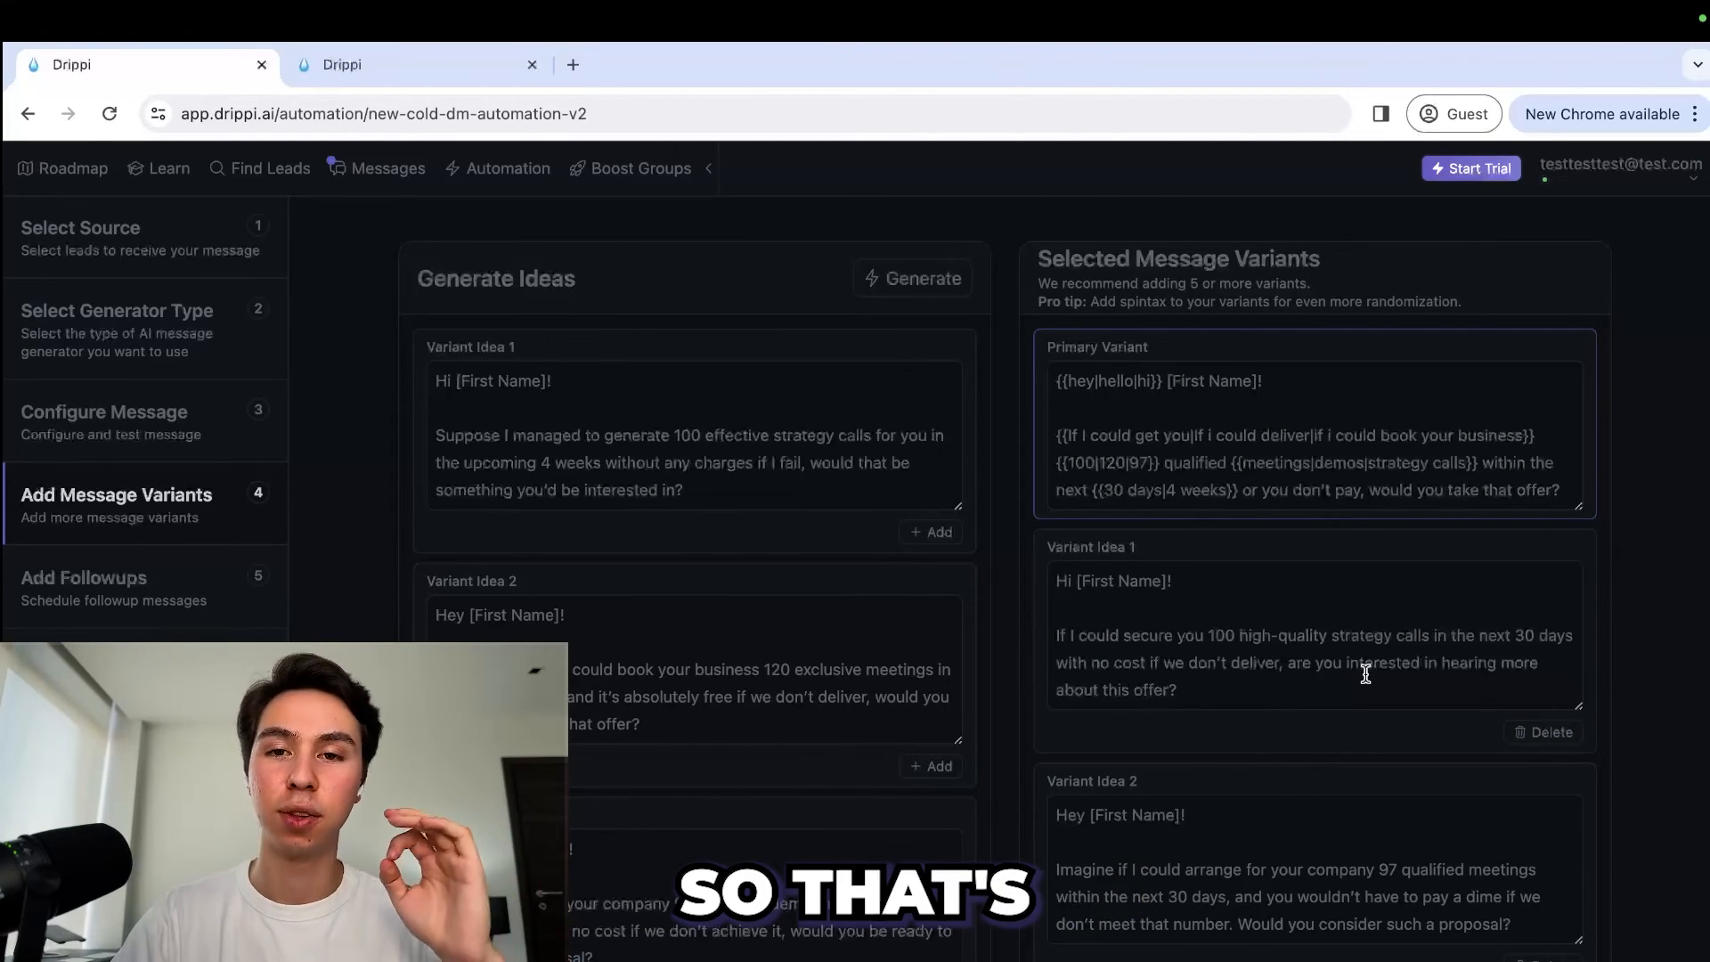
pyautogui.scroll(-3, 1365, 674)
pyautogui.scroll(3, 1399, 855)
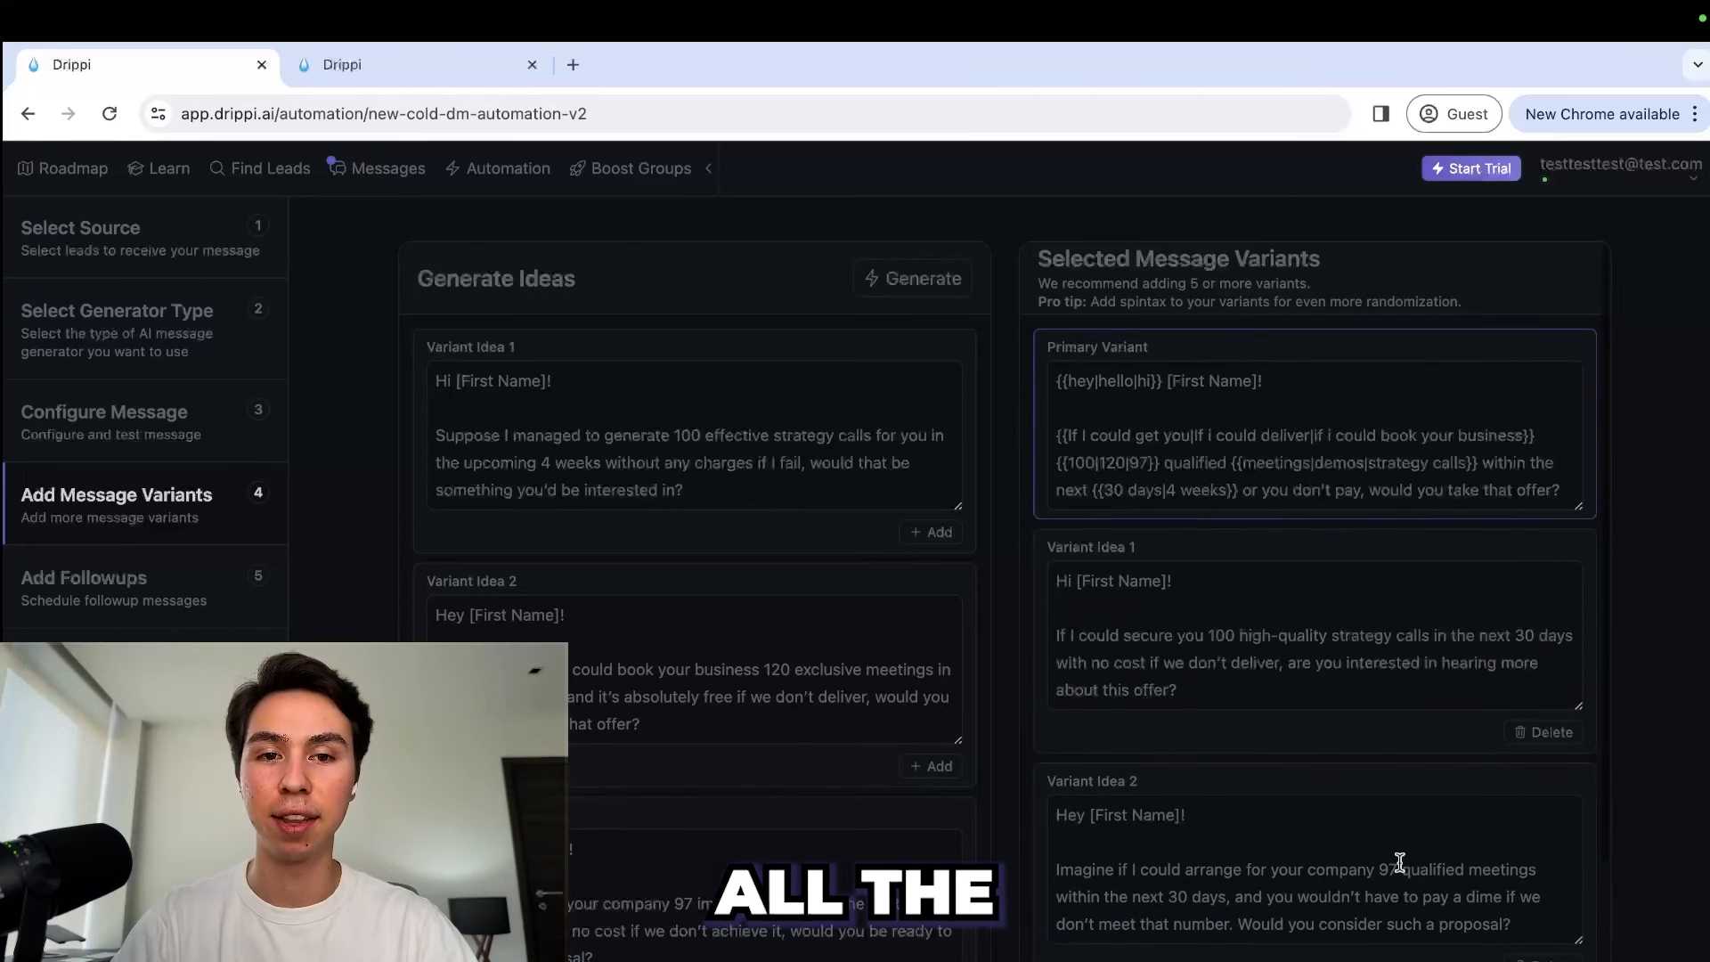
pyautogui.scroll(-3, 1368, 811)
pyautogui.scroll(3, 1370, 810)
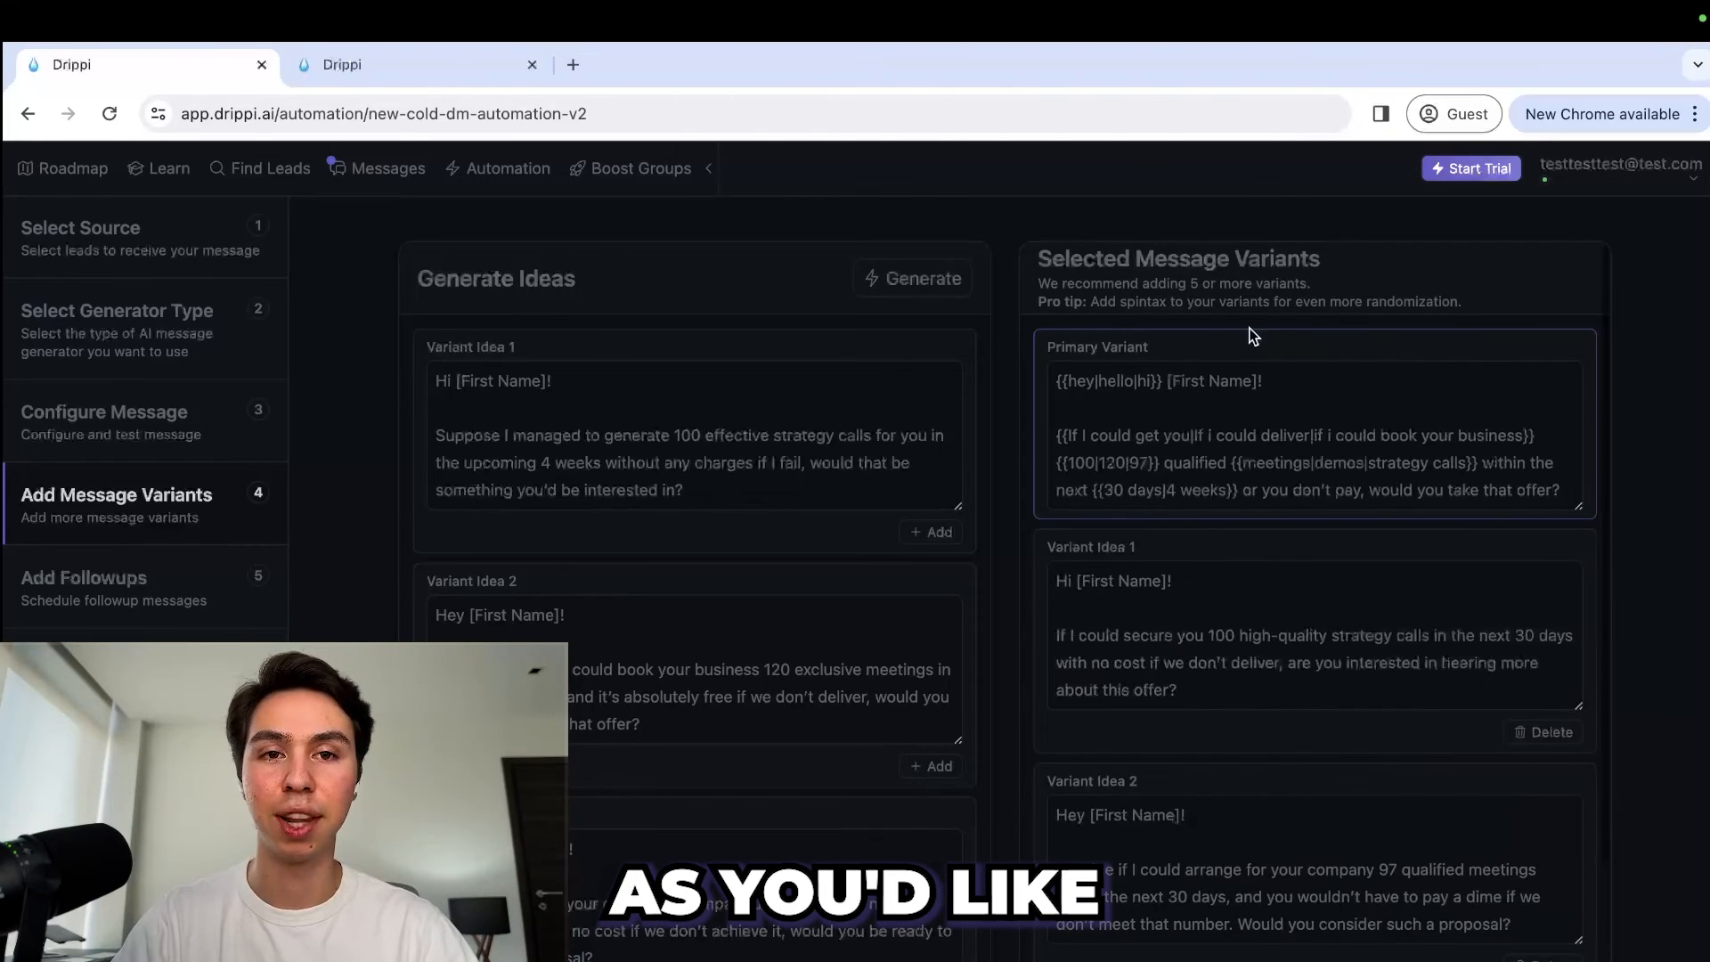
# Step: Check the recommended number of variants and add the "97 impactful demos" and "120 exclusive meetings" ideas to the selection
pyautogui.moveTo(1124, 283); pyautogui.dragTo(1039, 283)
pyautogui.moveTo(1358, 269); pyautogui.dragTo(1312, 283)
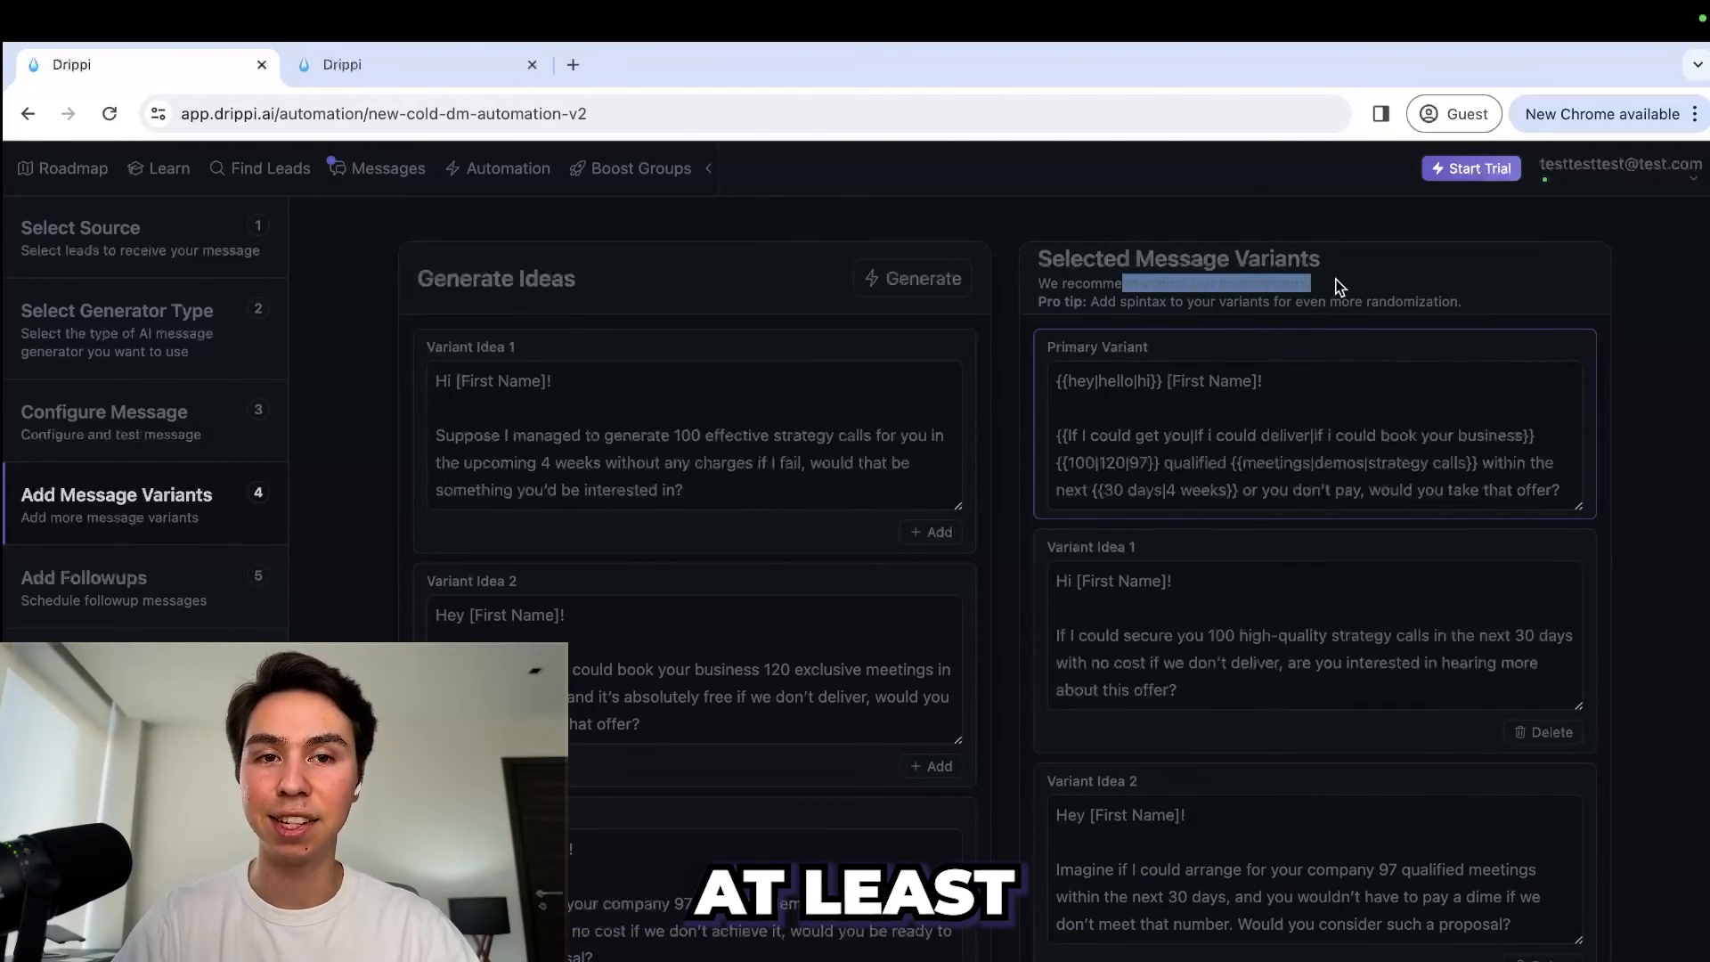
pyautogui.scroll(-3, 1301, 428)
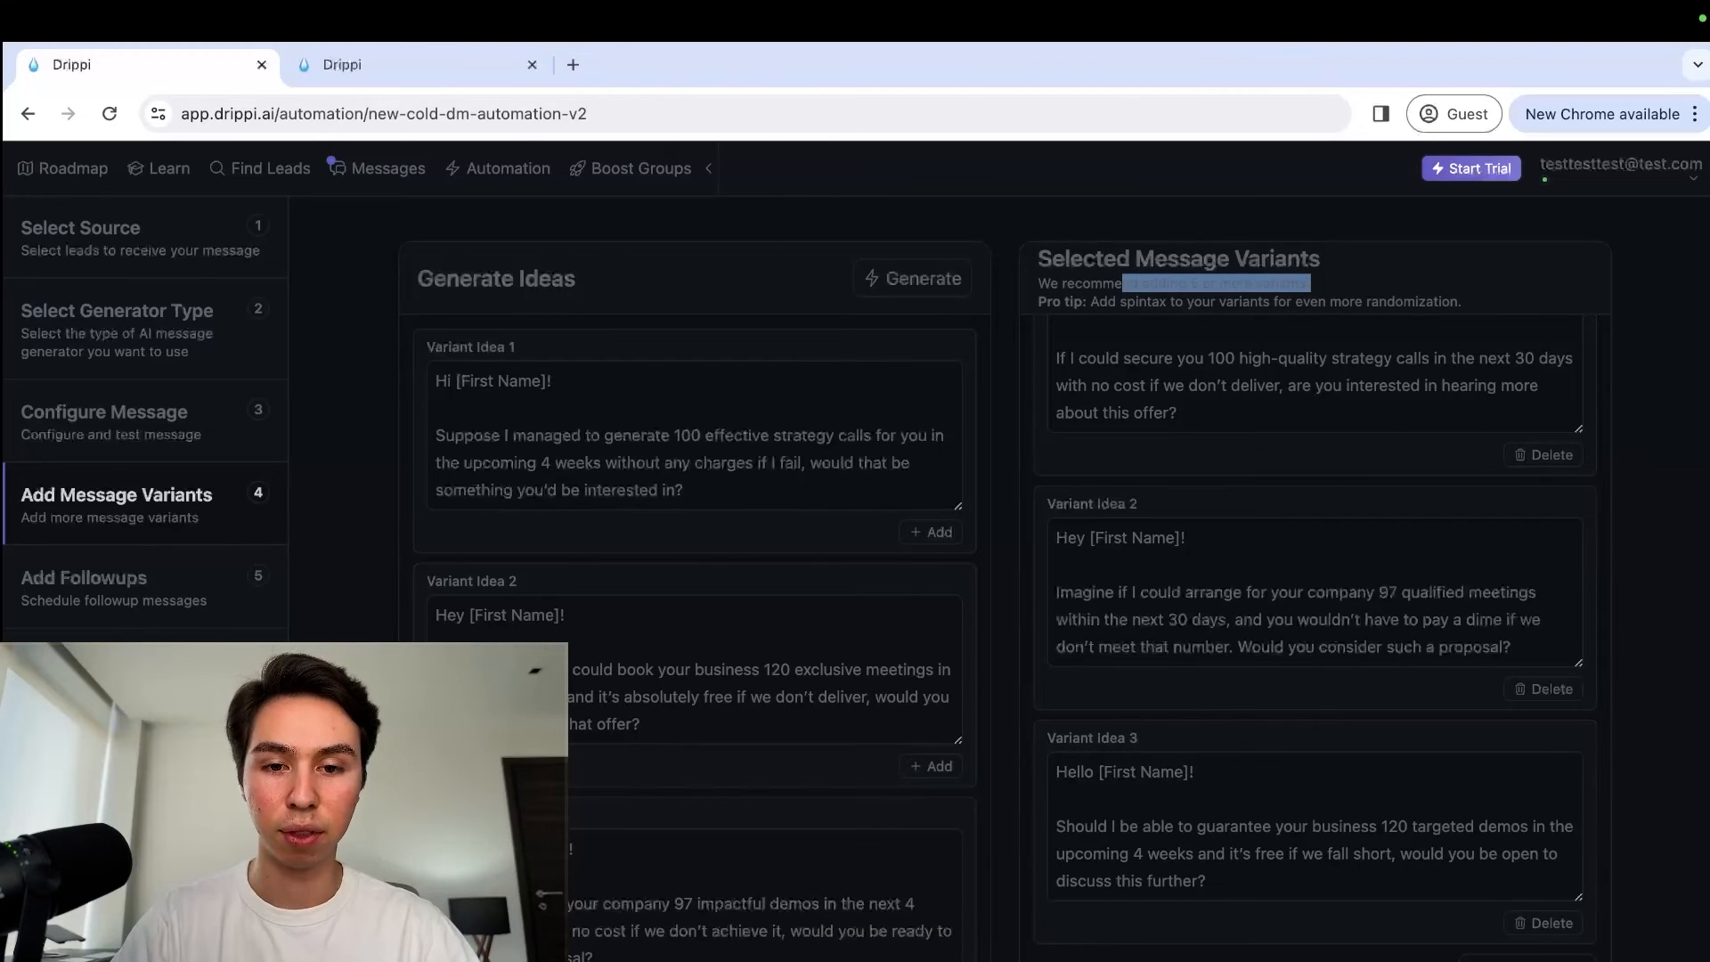
pyautogui.click(931, 961)
pyautogui.click(931, 766)
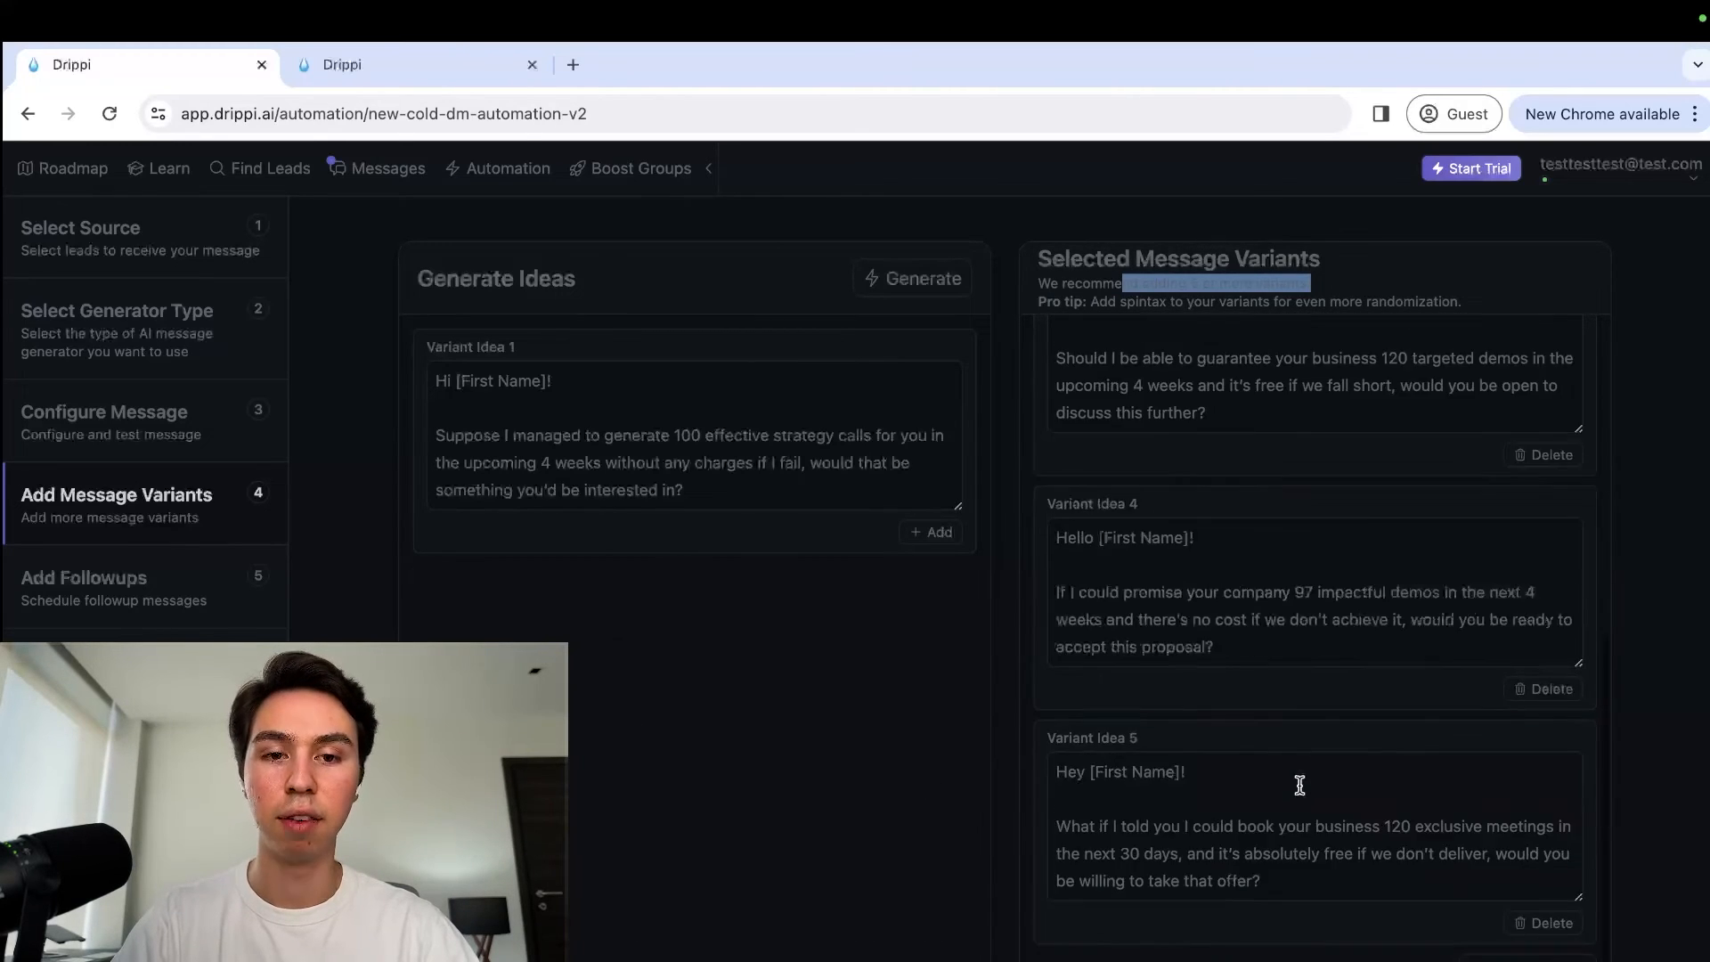
# Step: Review the primary script and all selected variants, from the first through the fifth
pyautogui.scroll(10, 1301, 784)
pyautogui.click(1153, 581)
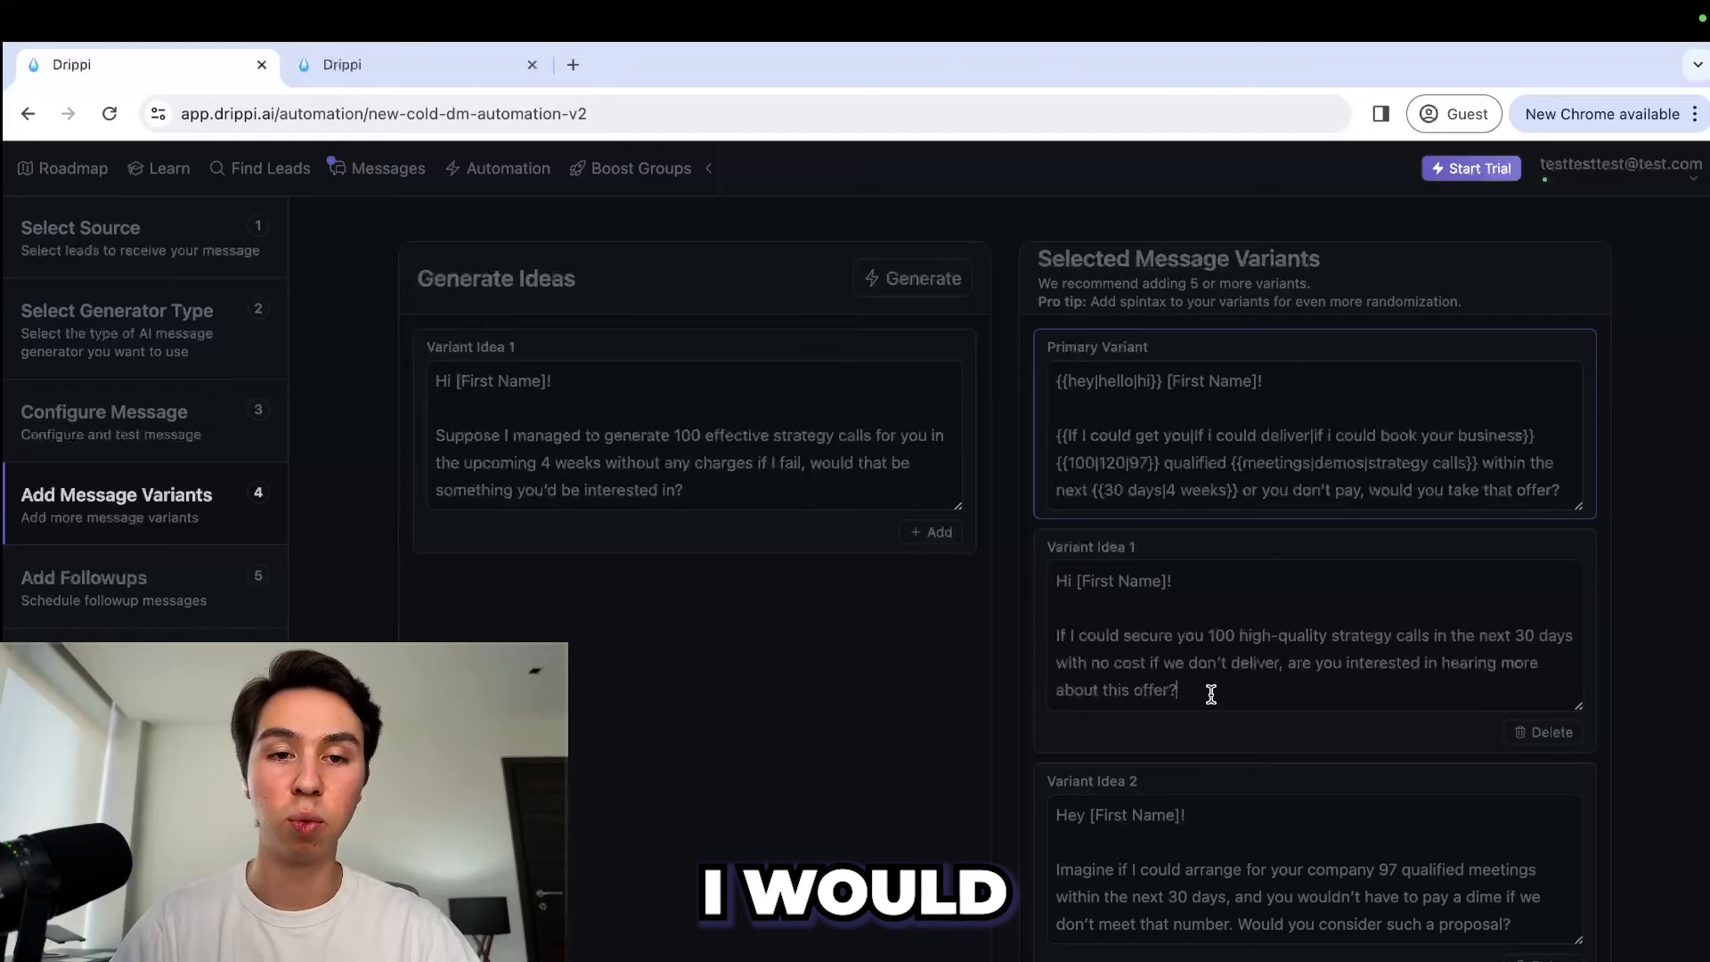
pyautogui.moveTo(1206, 692); pyautogui.dragTo(1056, 589)
pyautogui.click(1231, 663)
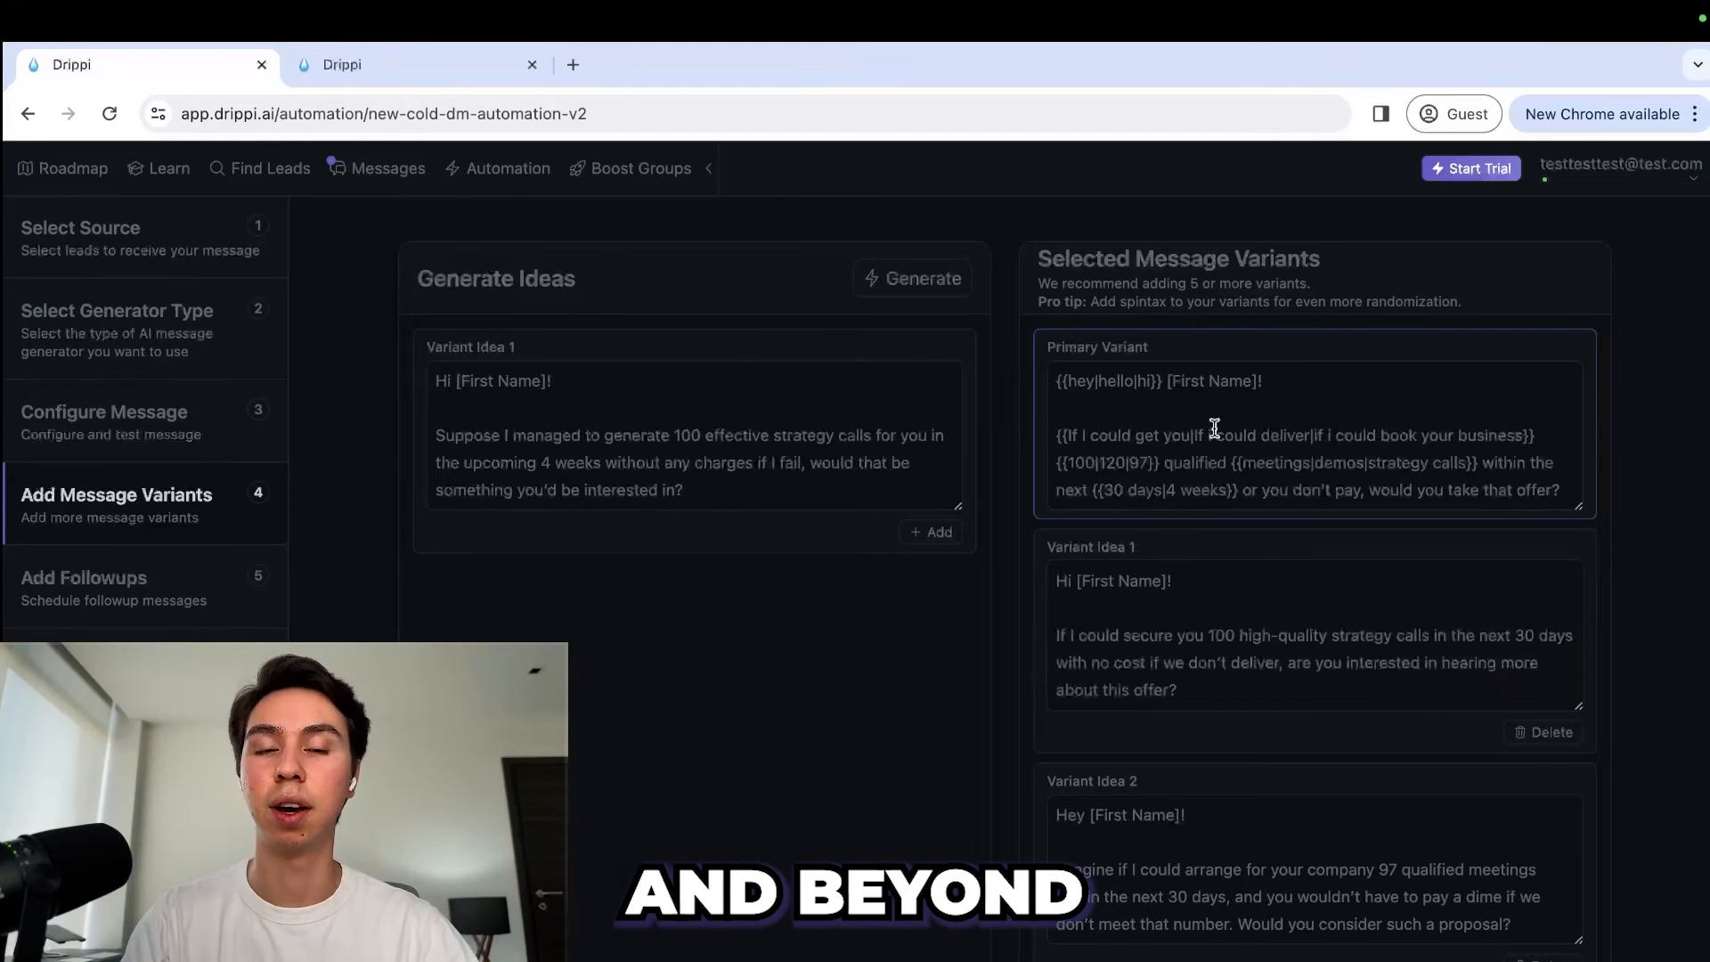
pyautogui.scroll(-3, 1214, 428)
pyautogui.scroll(3, 1151, 582)
pyautogui.scroll(-2, 1151, 583)
pyautogui.scroll(2, 1151, 583)
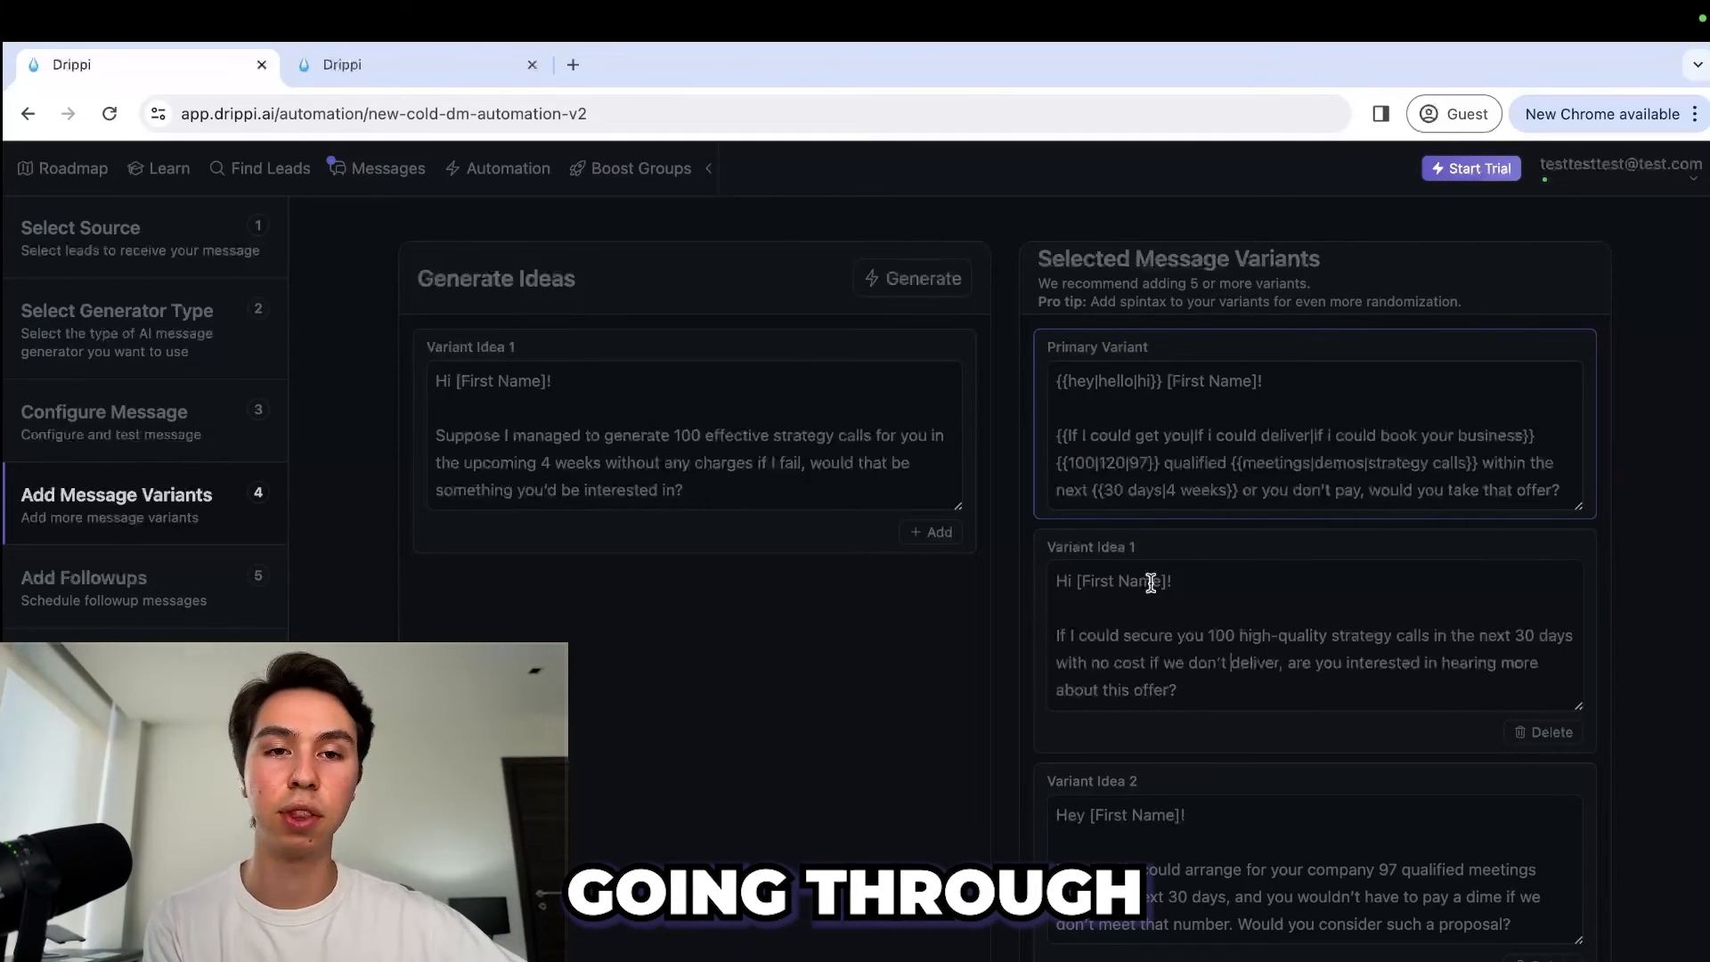
pyautogui.scroll(-8, 1379, 583)
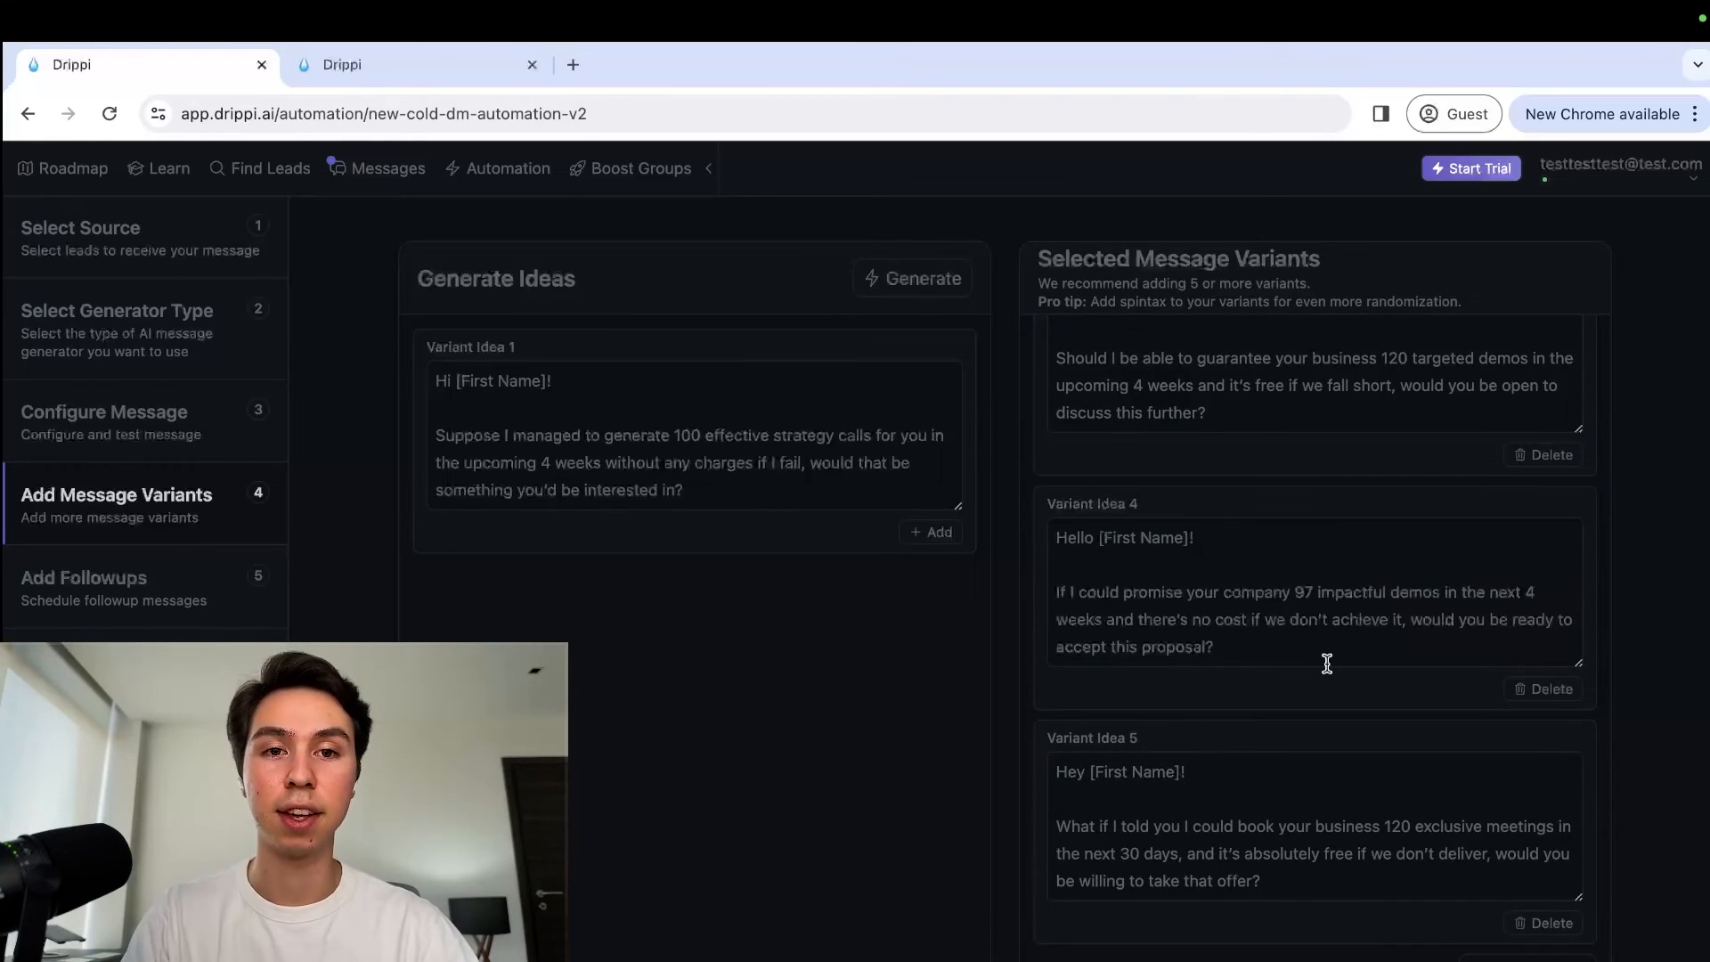
pyautogui.scroll(8, 1096, 801)
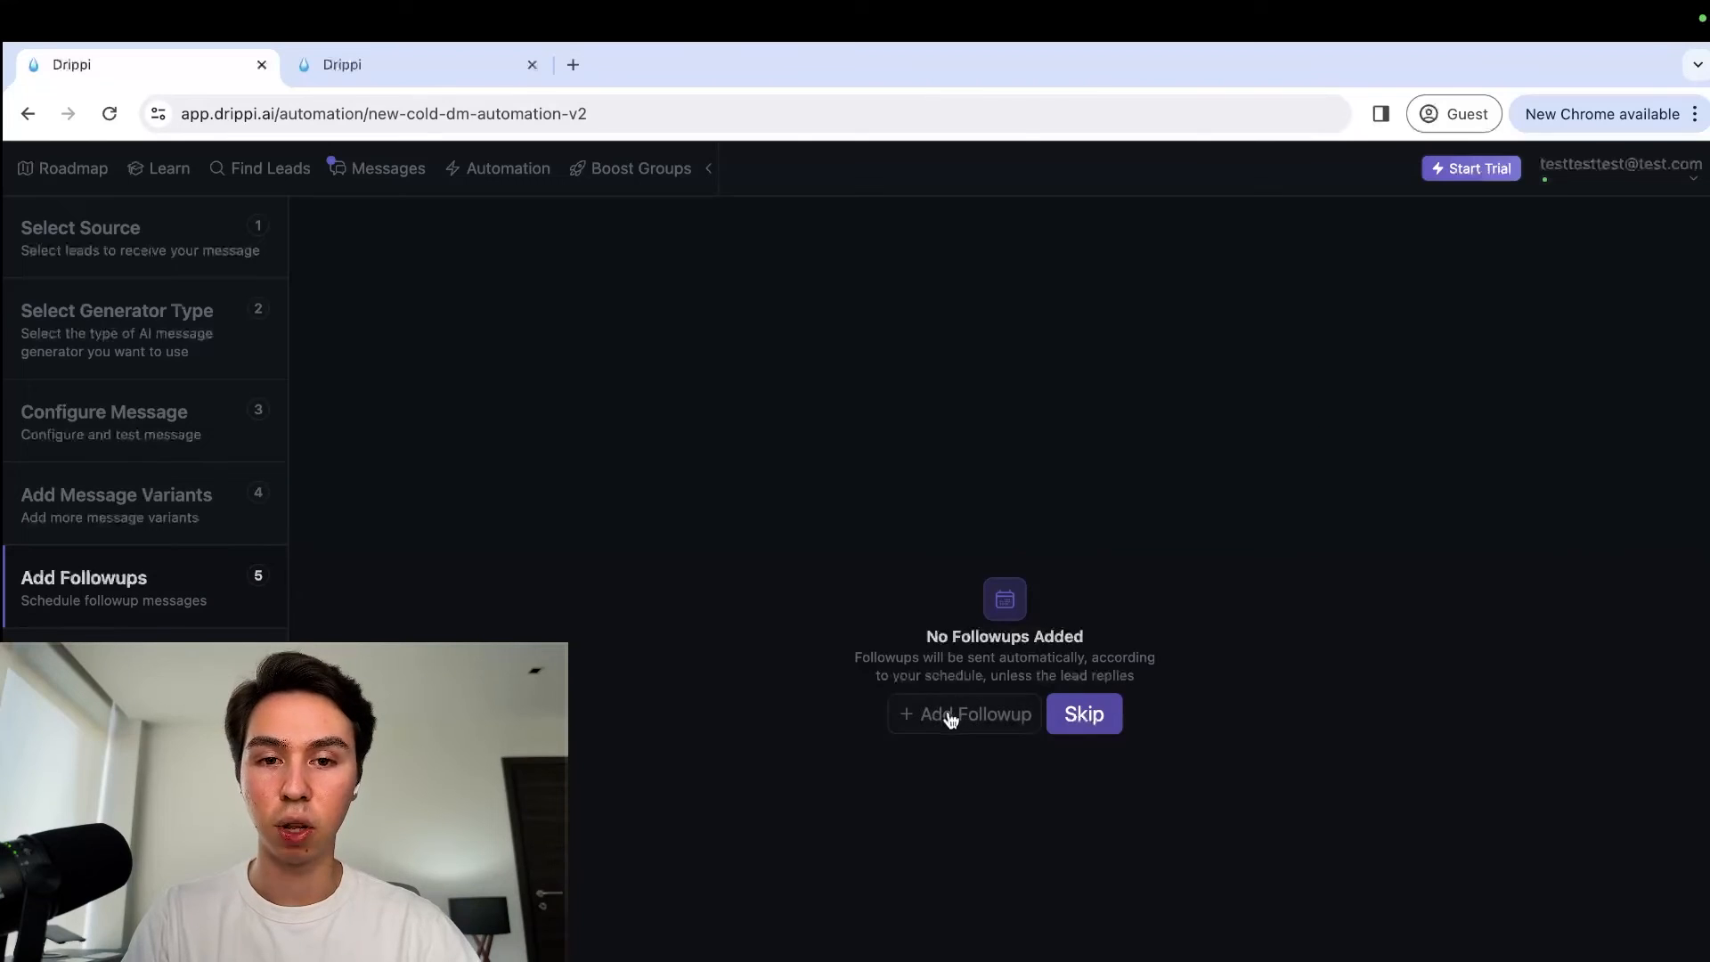
pyautogui.click(951, 719)
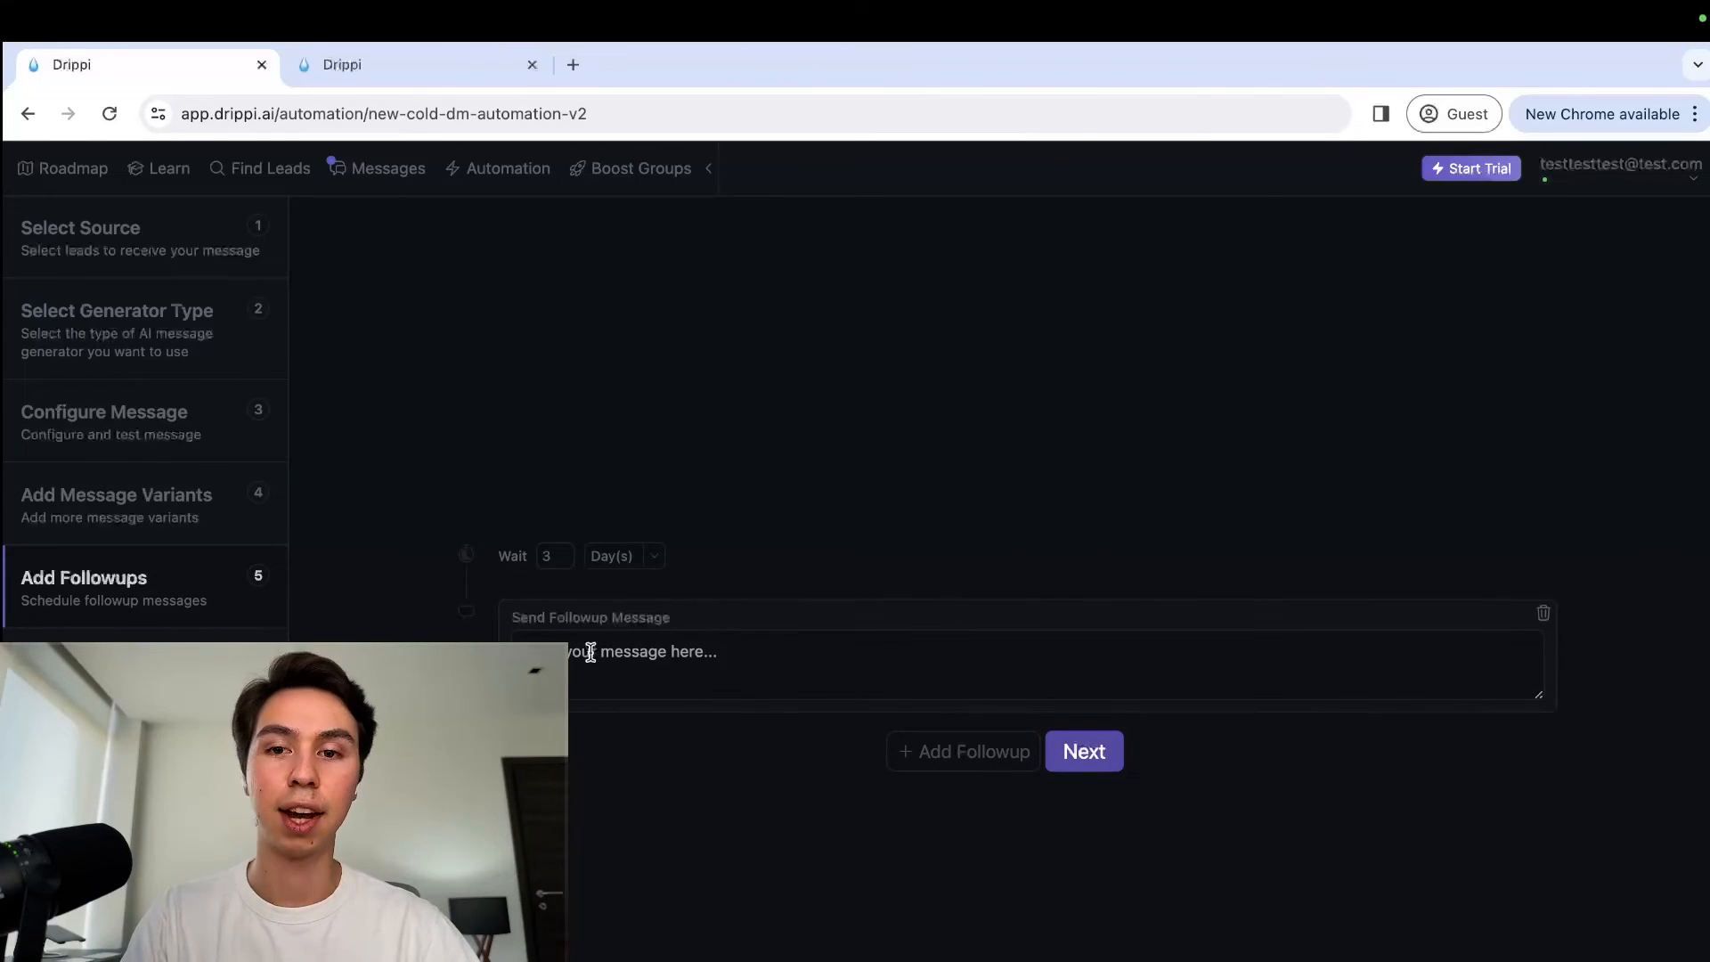
pyautogui.click(1543, 614)
pyautogui.click(1099, 714)
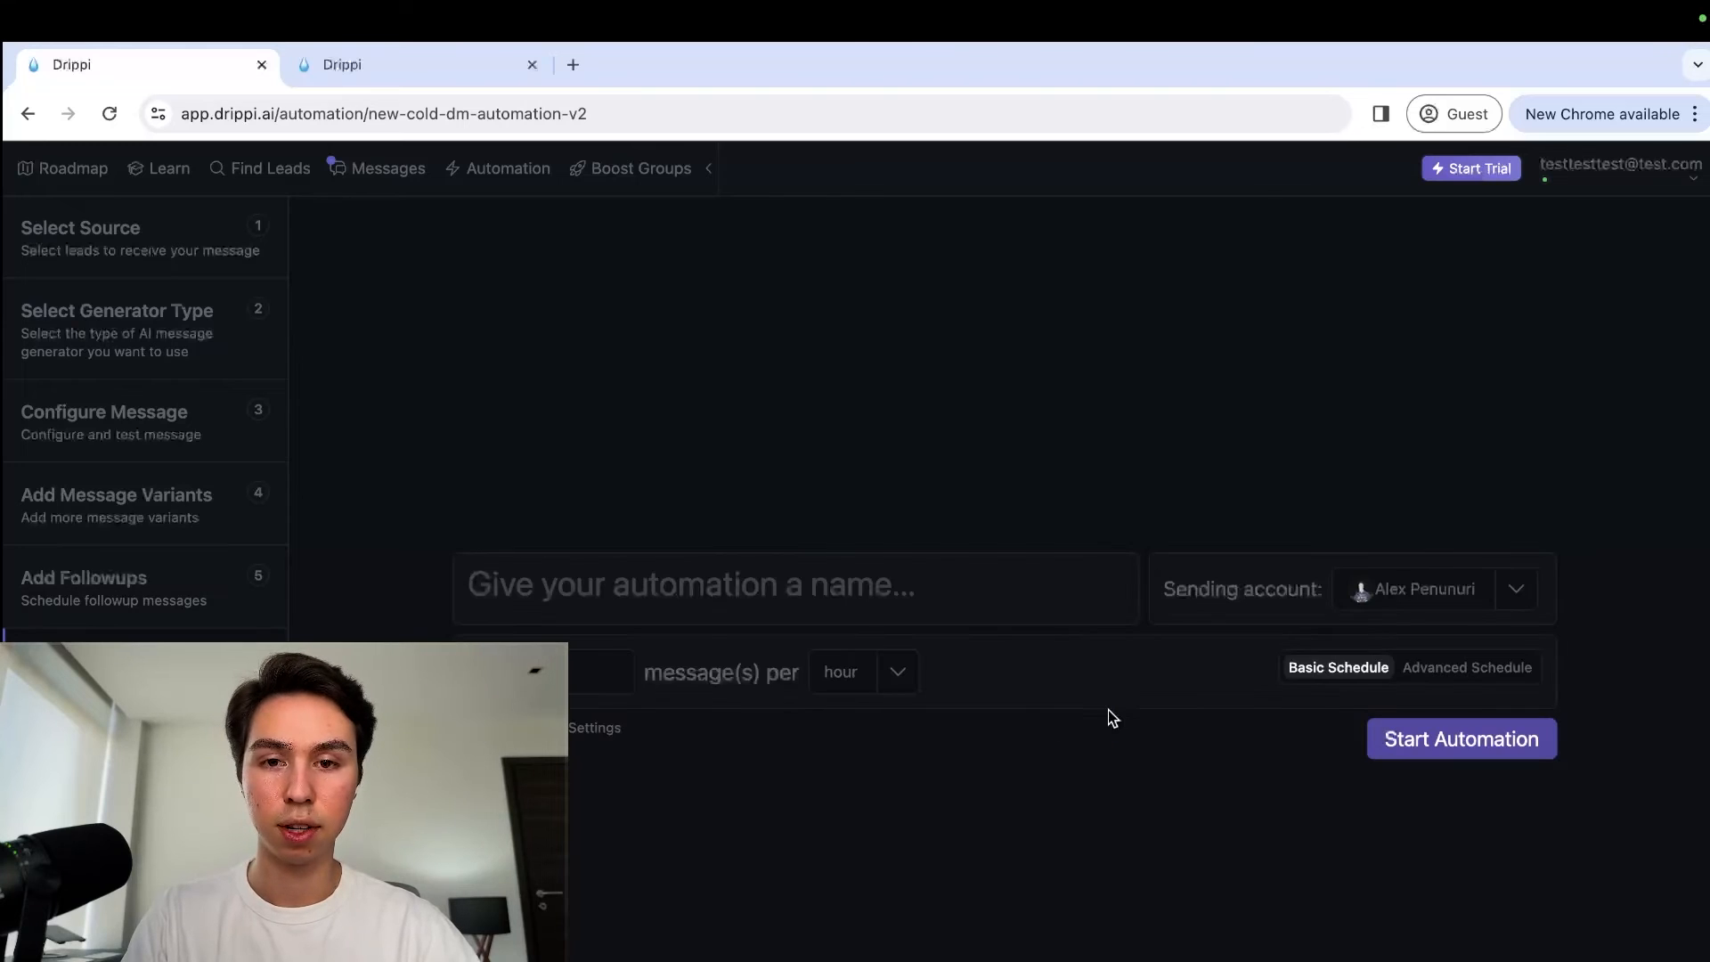
pyautogui.click(163, 583)
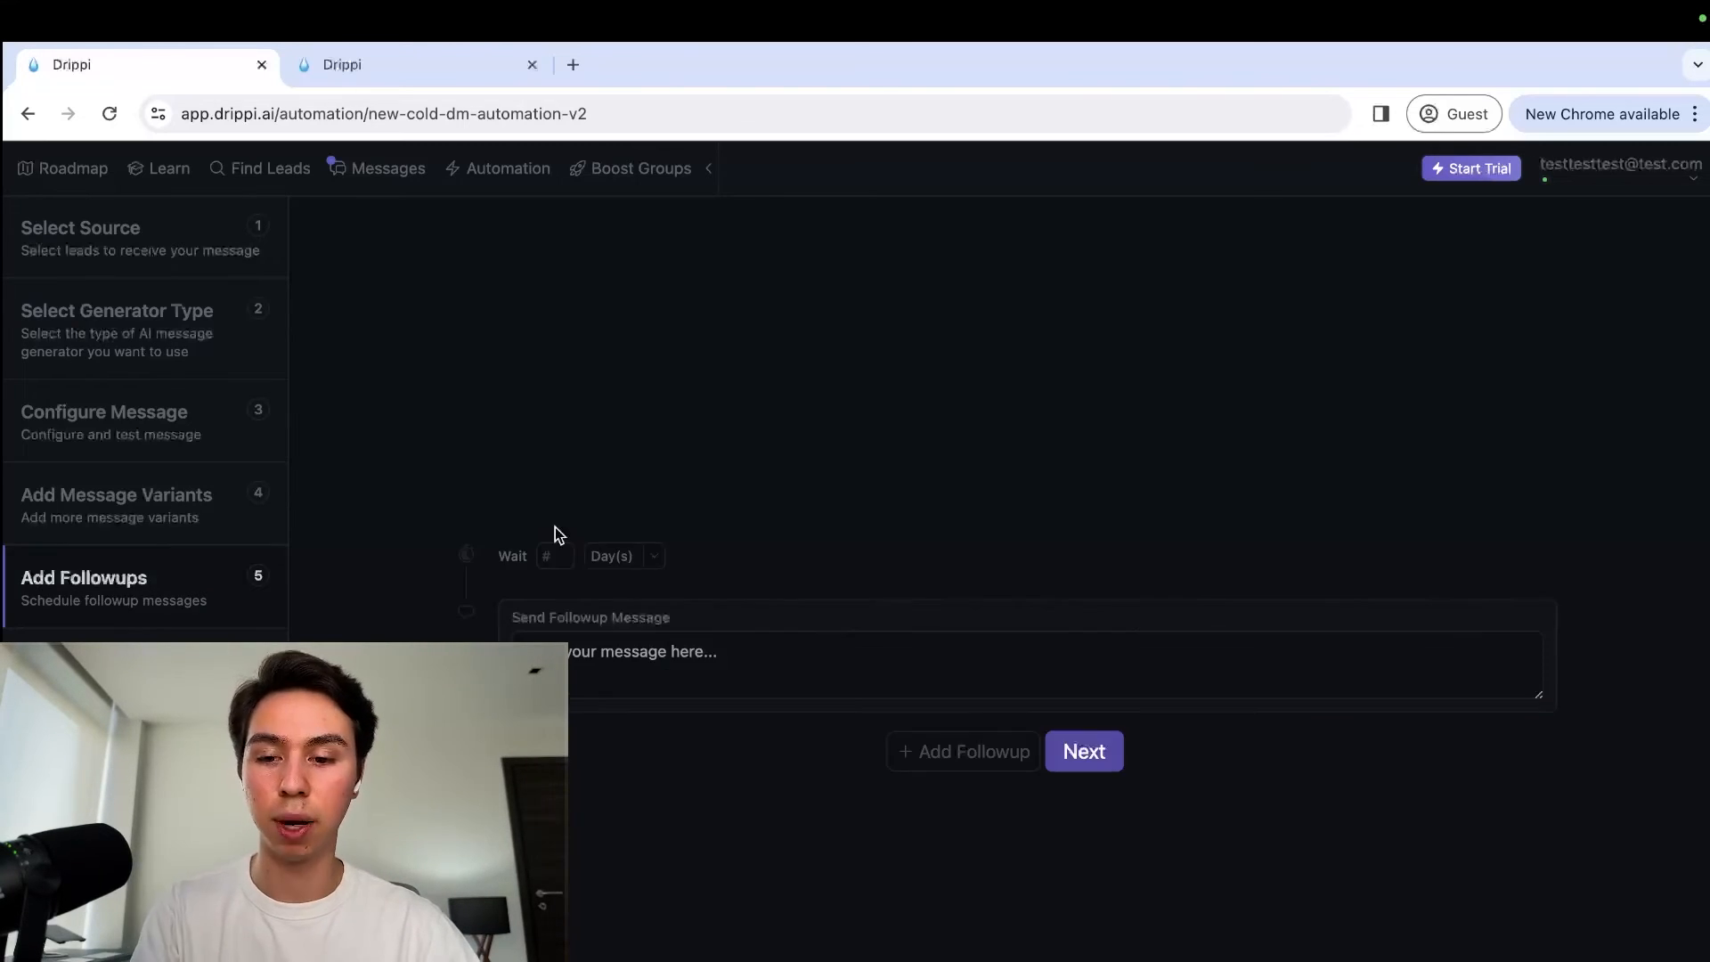
# Step: Set up two followup messages, with a 3-day wait before the first, and enlarge the first message field
pyautogui.click(976, 752)
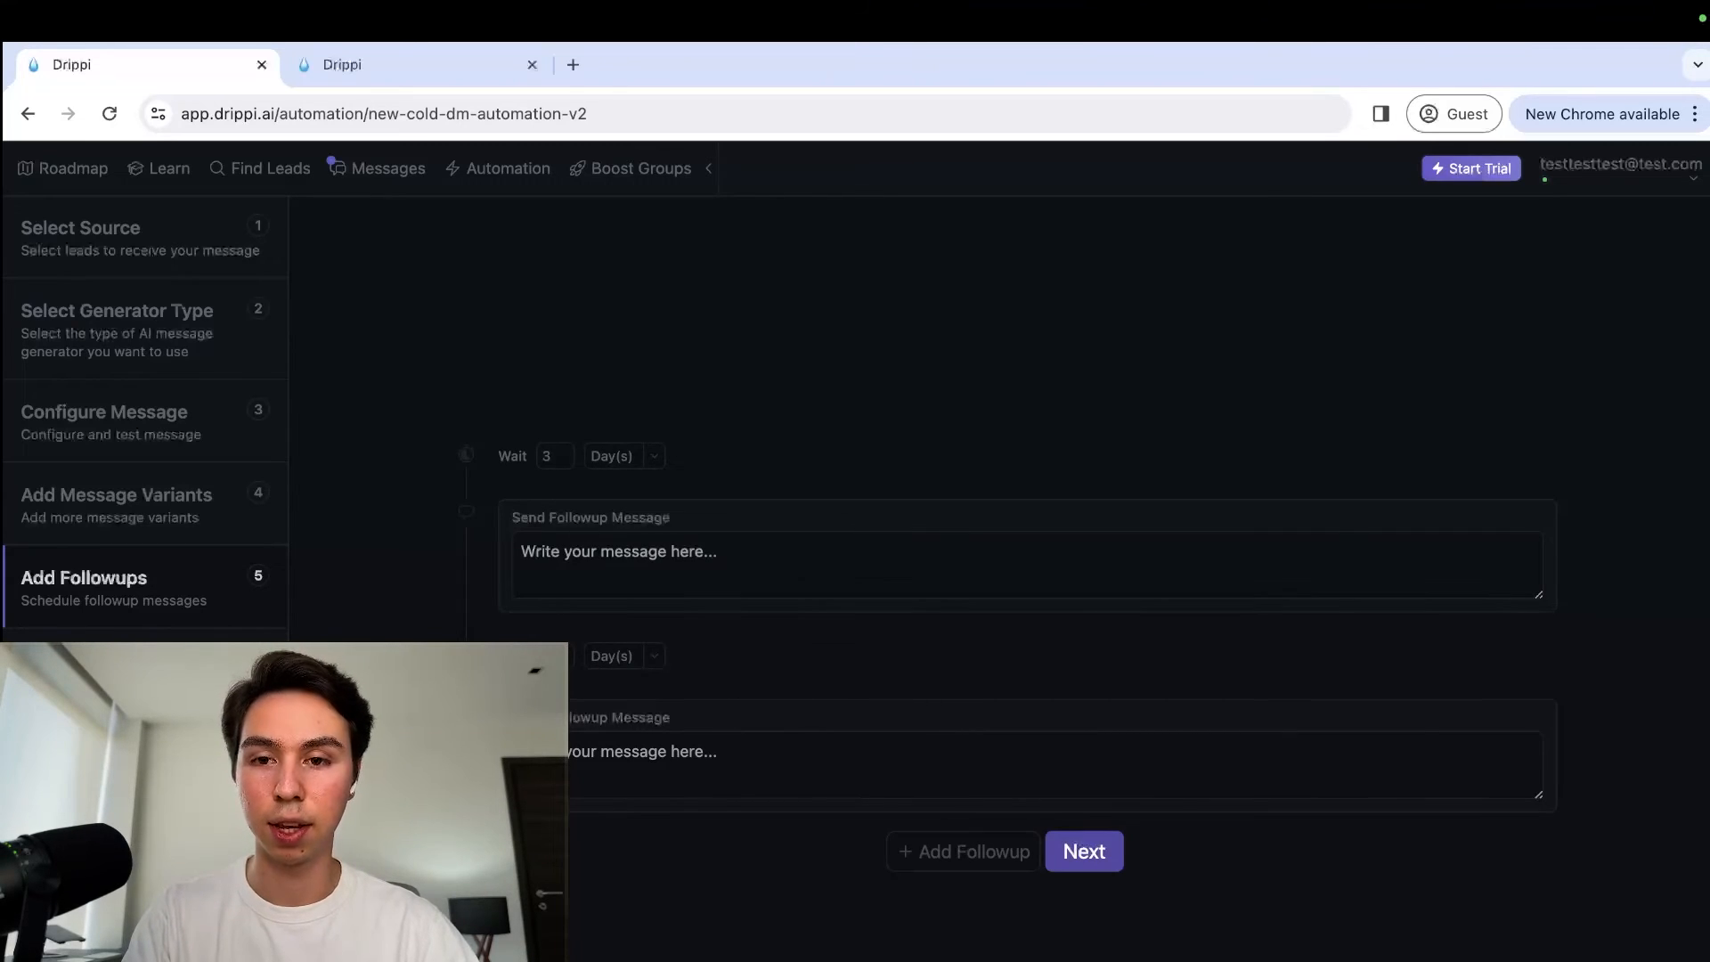
pyautogui.click(663, 559)
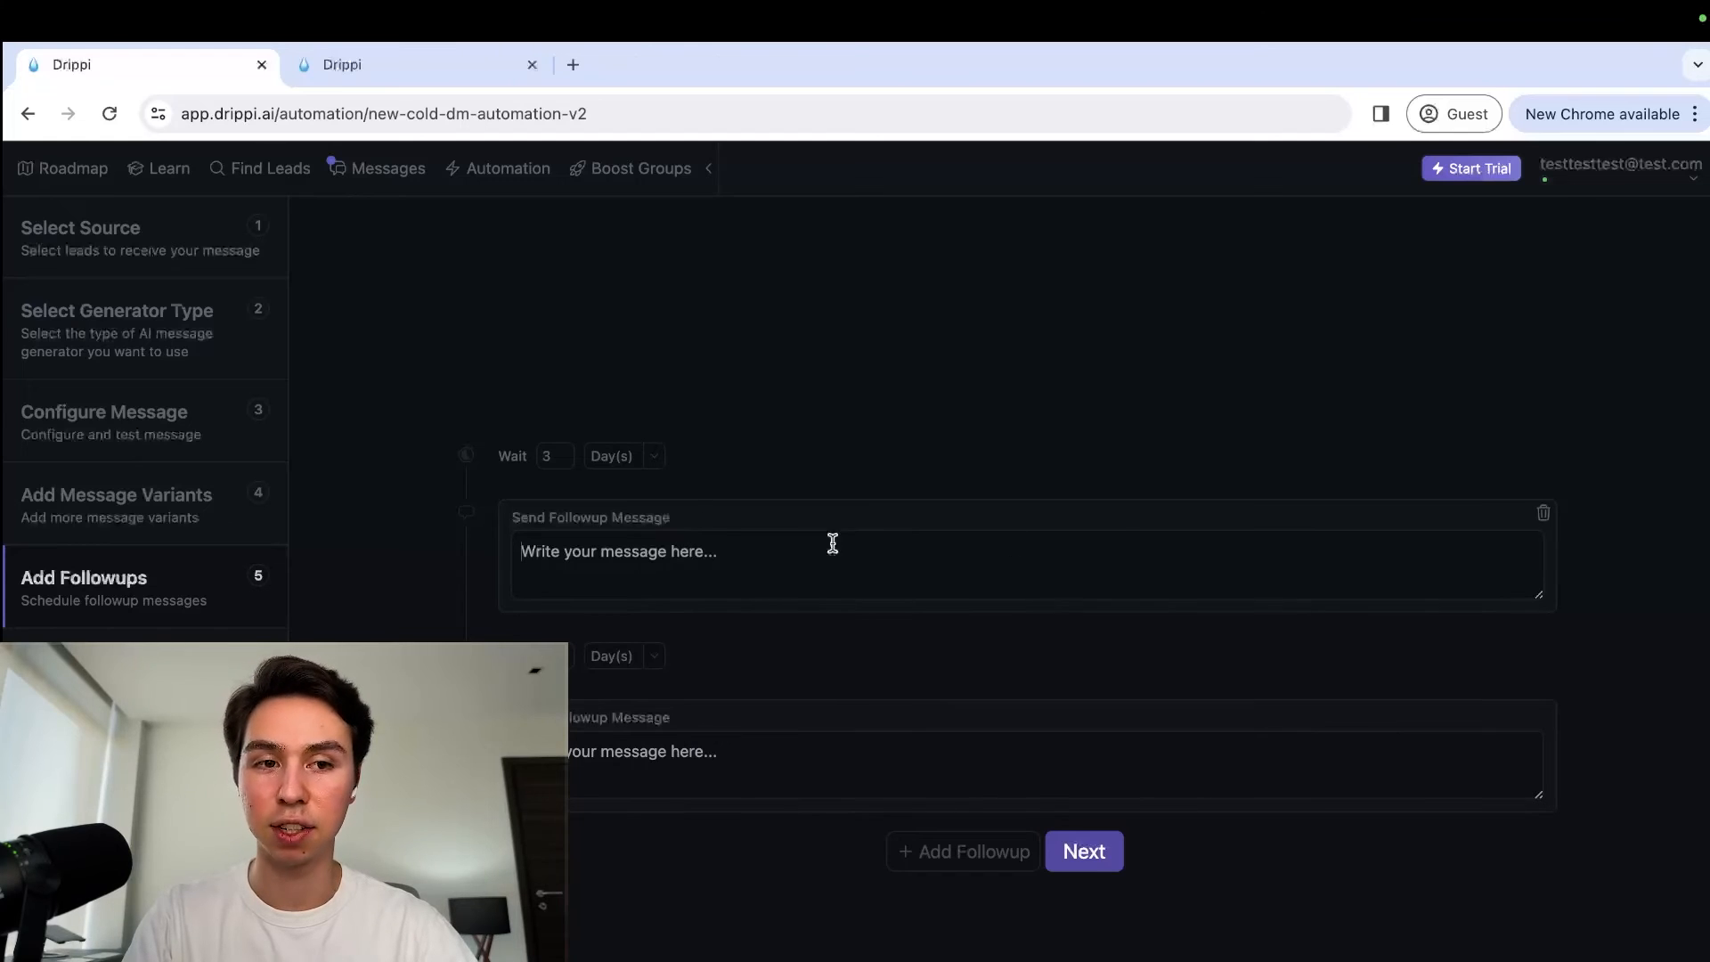
pyautogui.moveTo(1536, 594); pyautogui.dragTo(1636, 675)
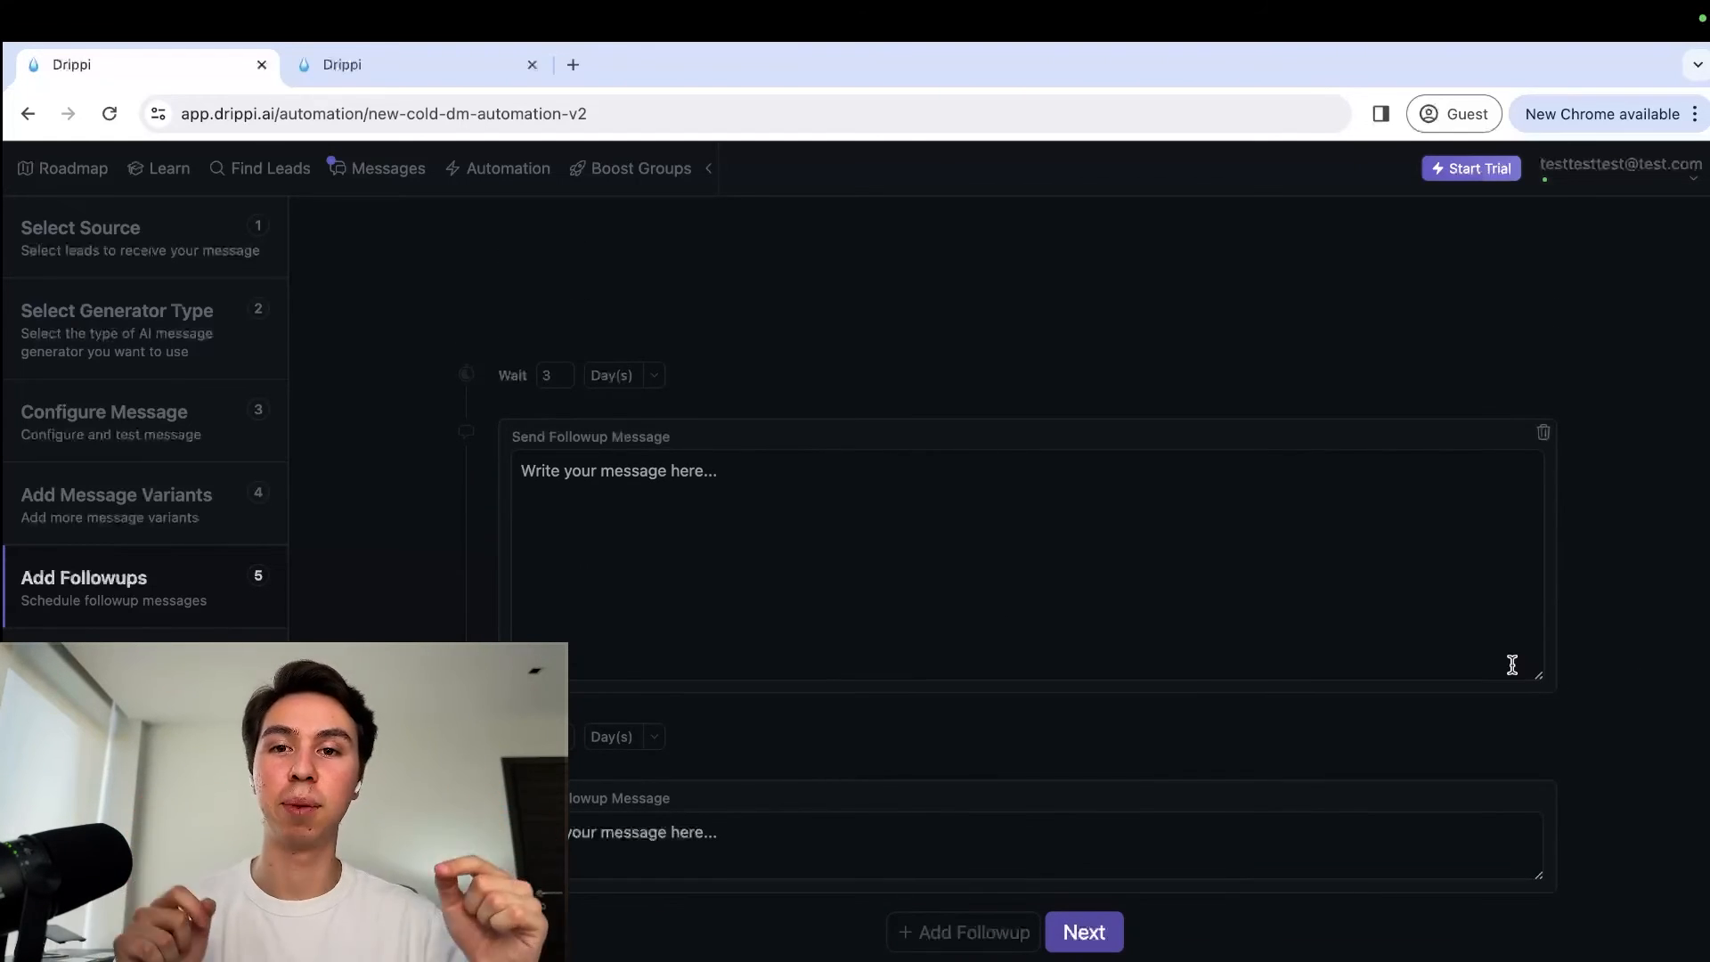
# Step: Try starting the first followup message with the [First Name] placeholder, and clear the draft
pyautogui.click(1511, 664)
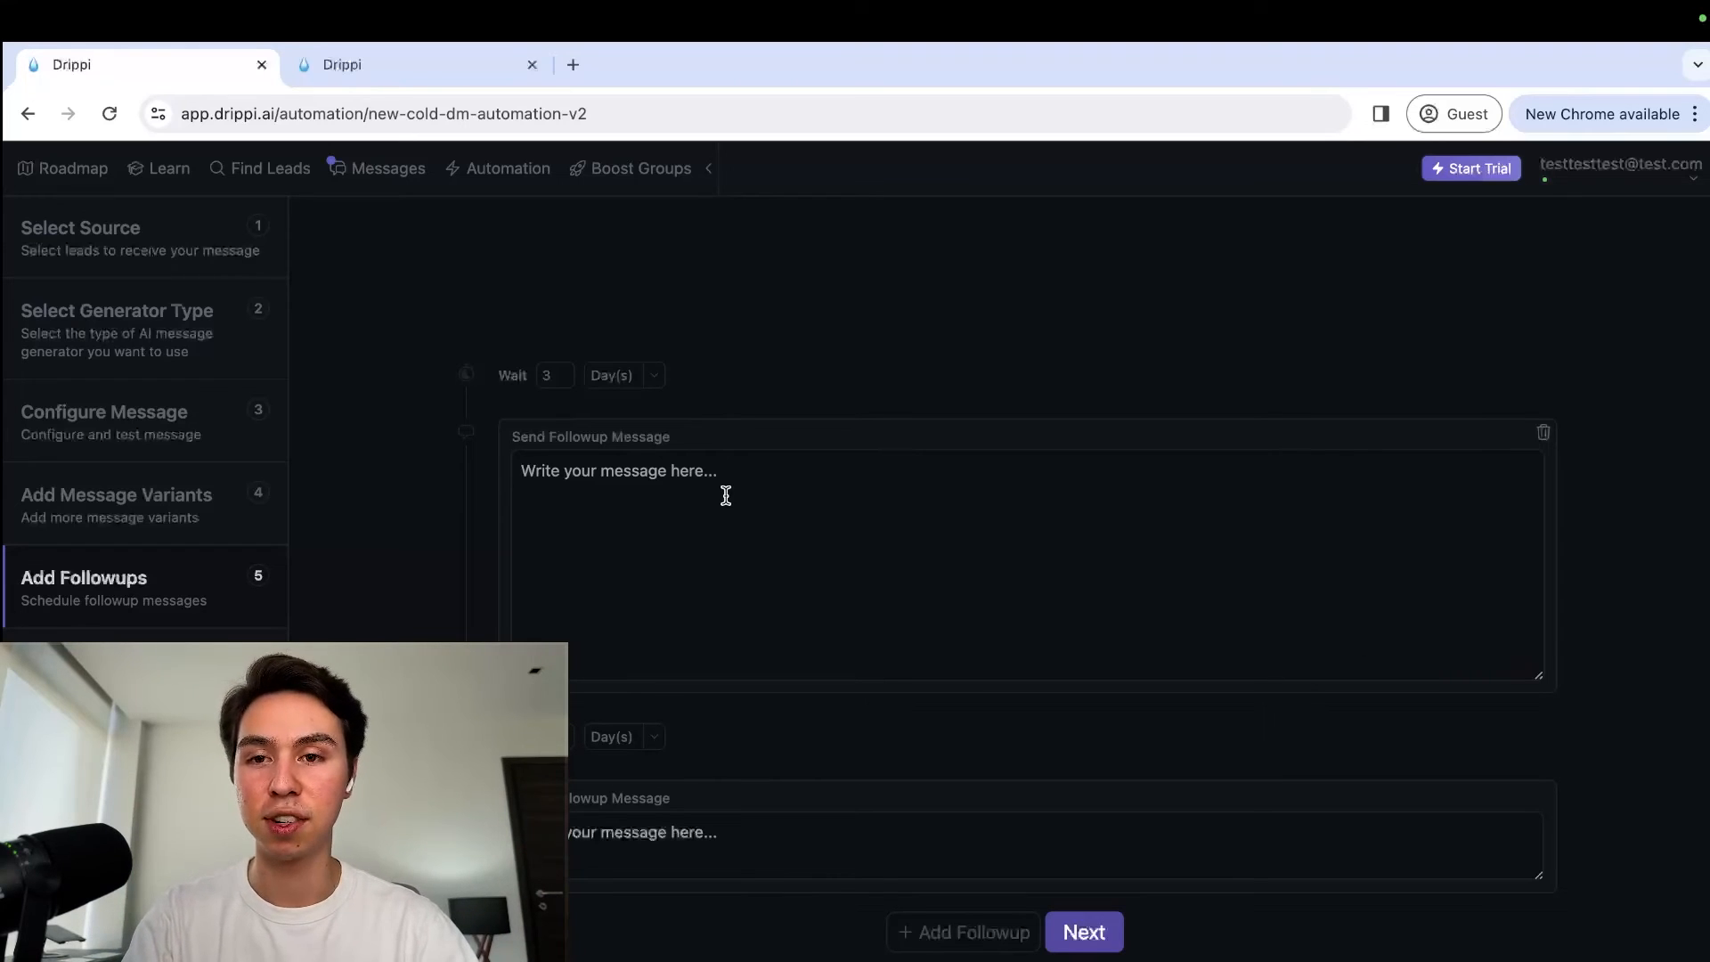
pyautogui.write('{')
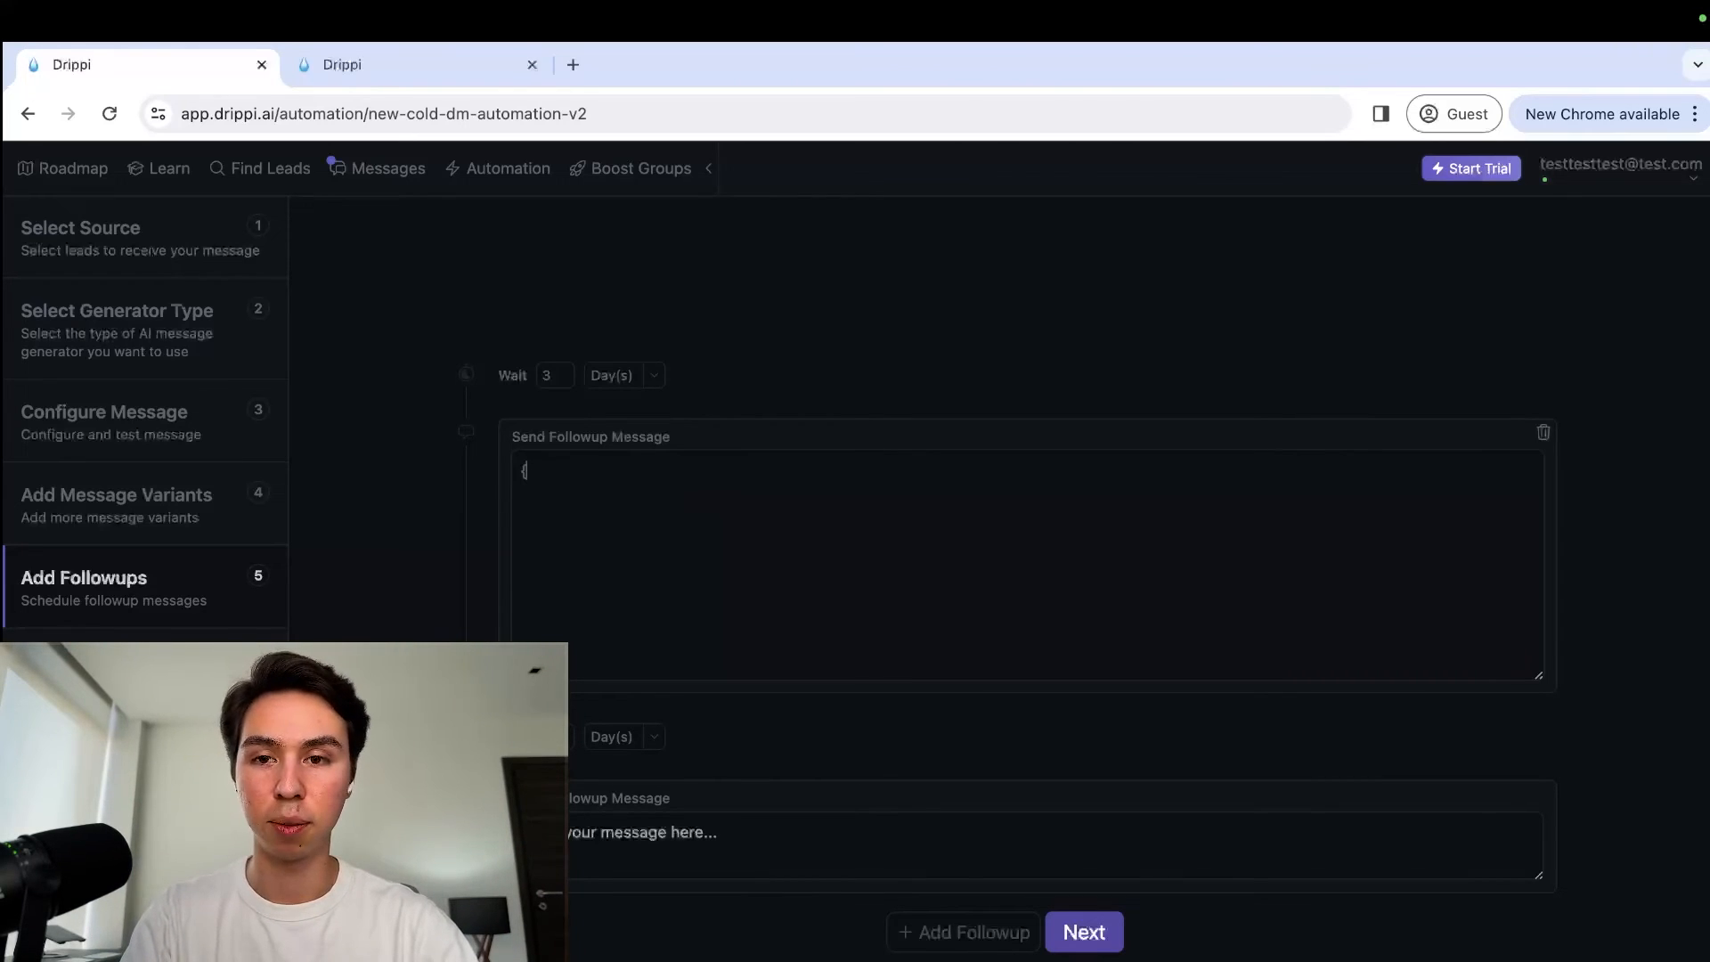
pyautogui.press('BackSpace')
pyautogui.write('{{')
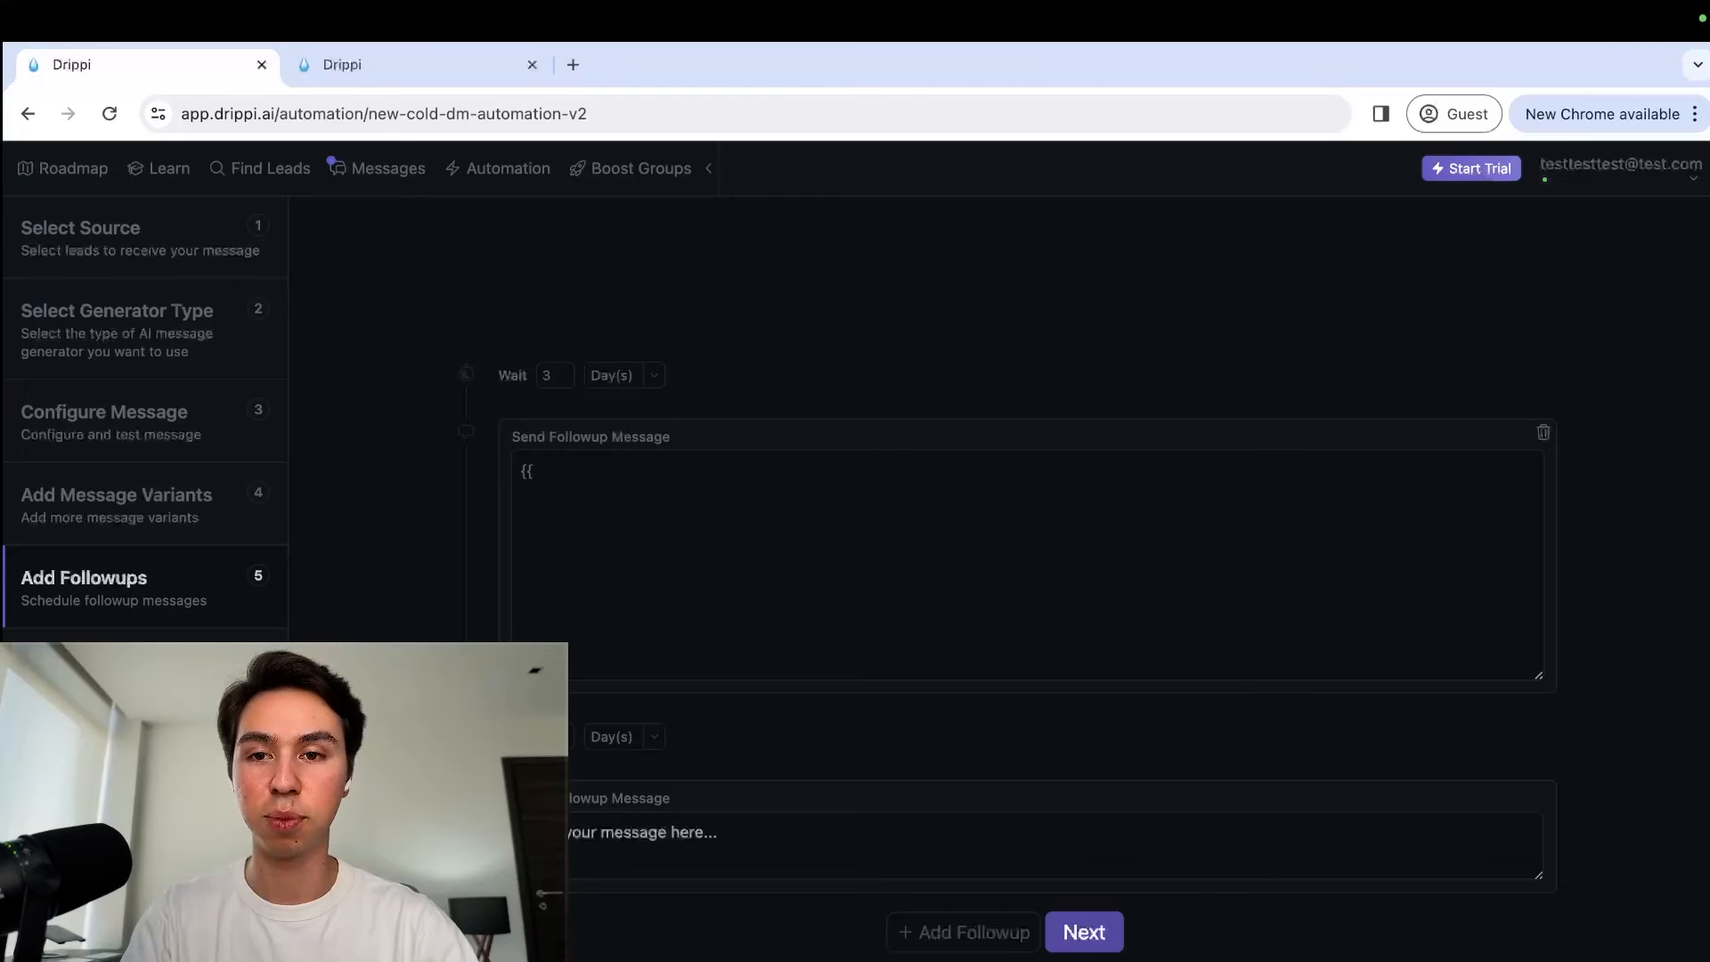
pyautogui.press('BackSpace')
pyautogui.press('BackSpace')
pyautogui.write('[First Name')
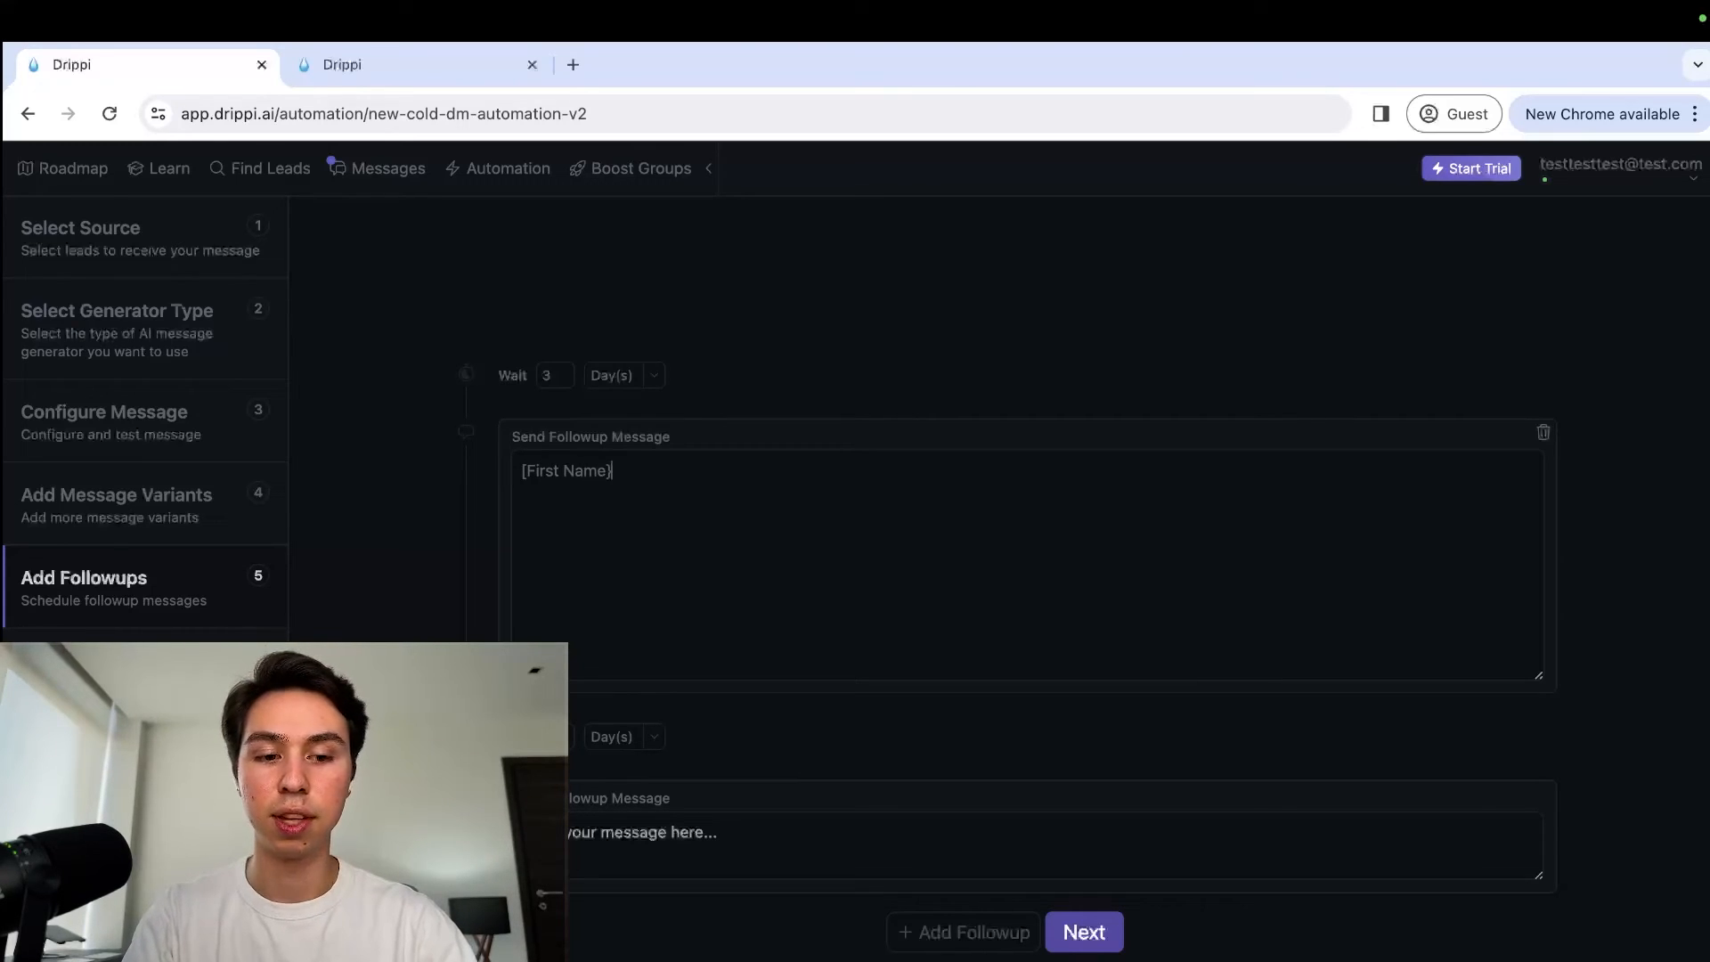
pyautogui.write('] [ID NO]')
pyautogui.press('super+a')
pyautogui.press('BackSpace')
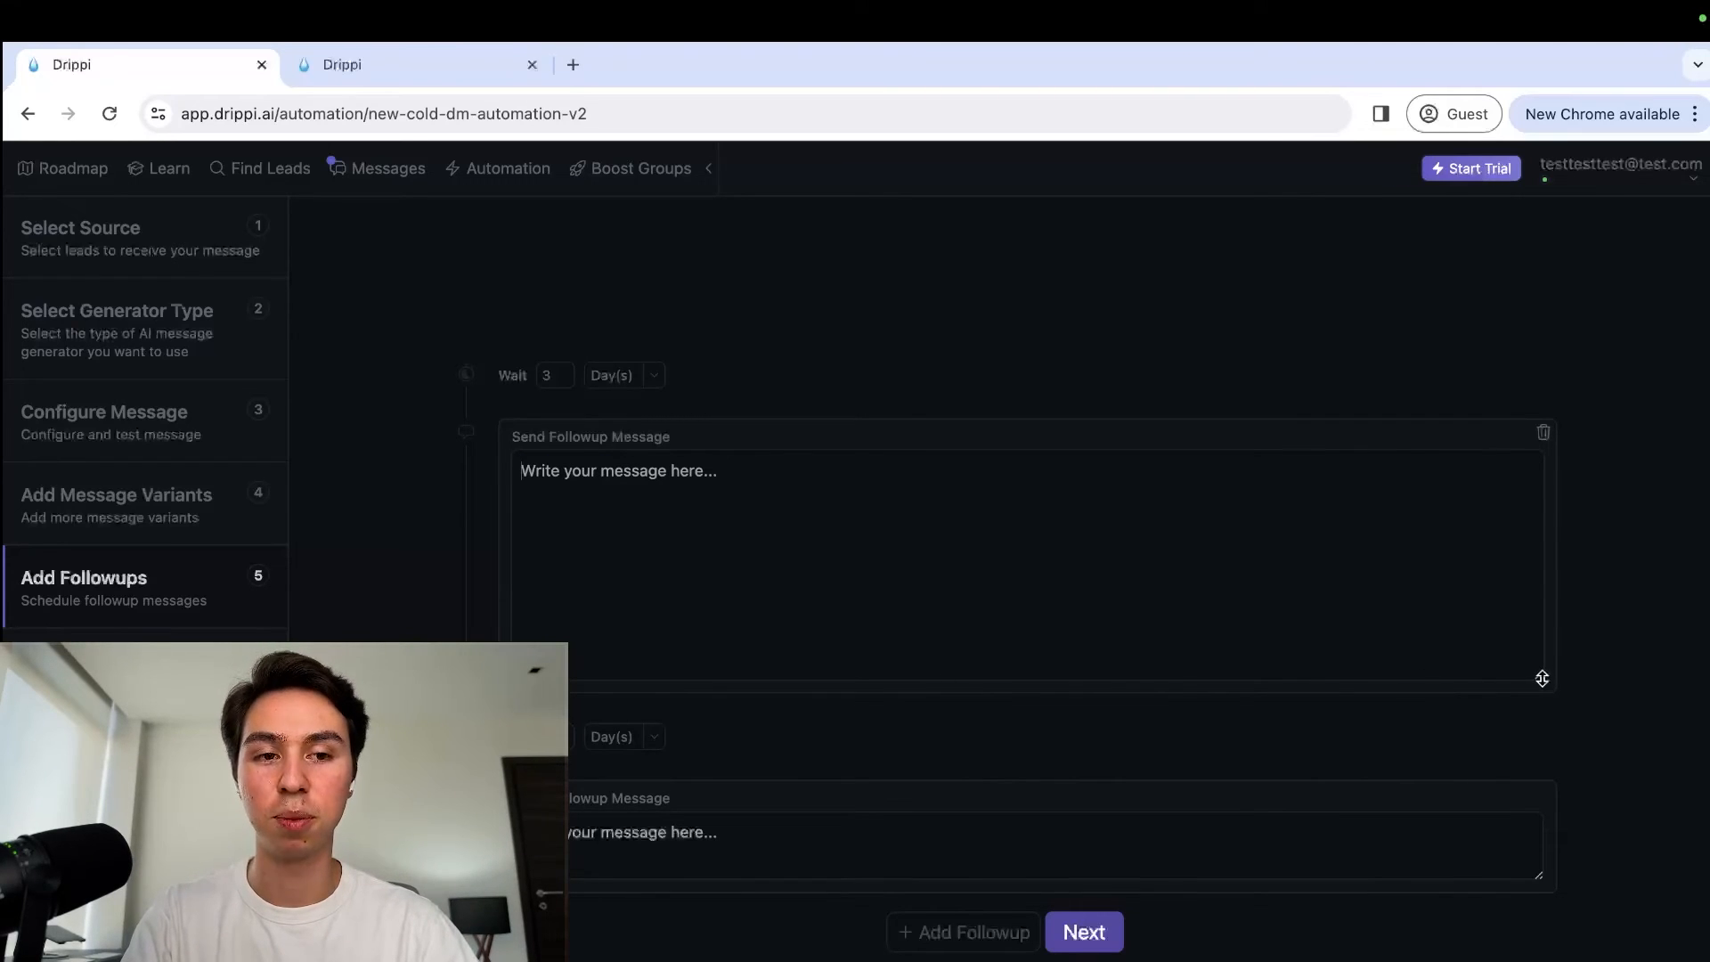
# Step: Shrink the first followup message field and write "Sure you don't want 100 calls booked in 30 days?" in it
pyautogui.moveTo(1542, 679); pyautogui.dragTo(1527, 611)
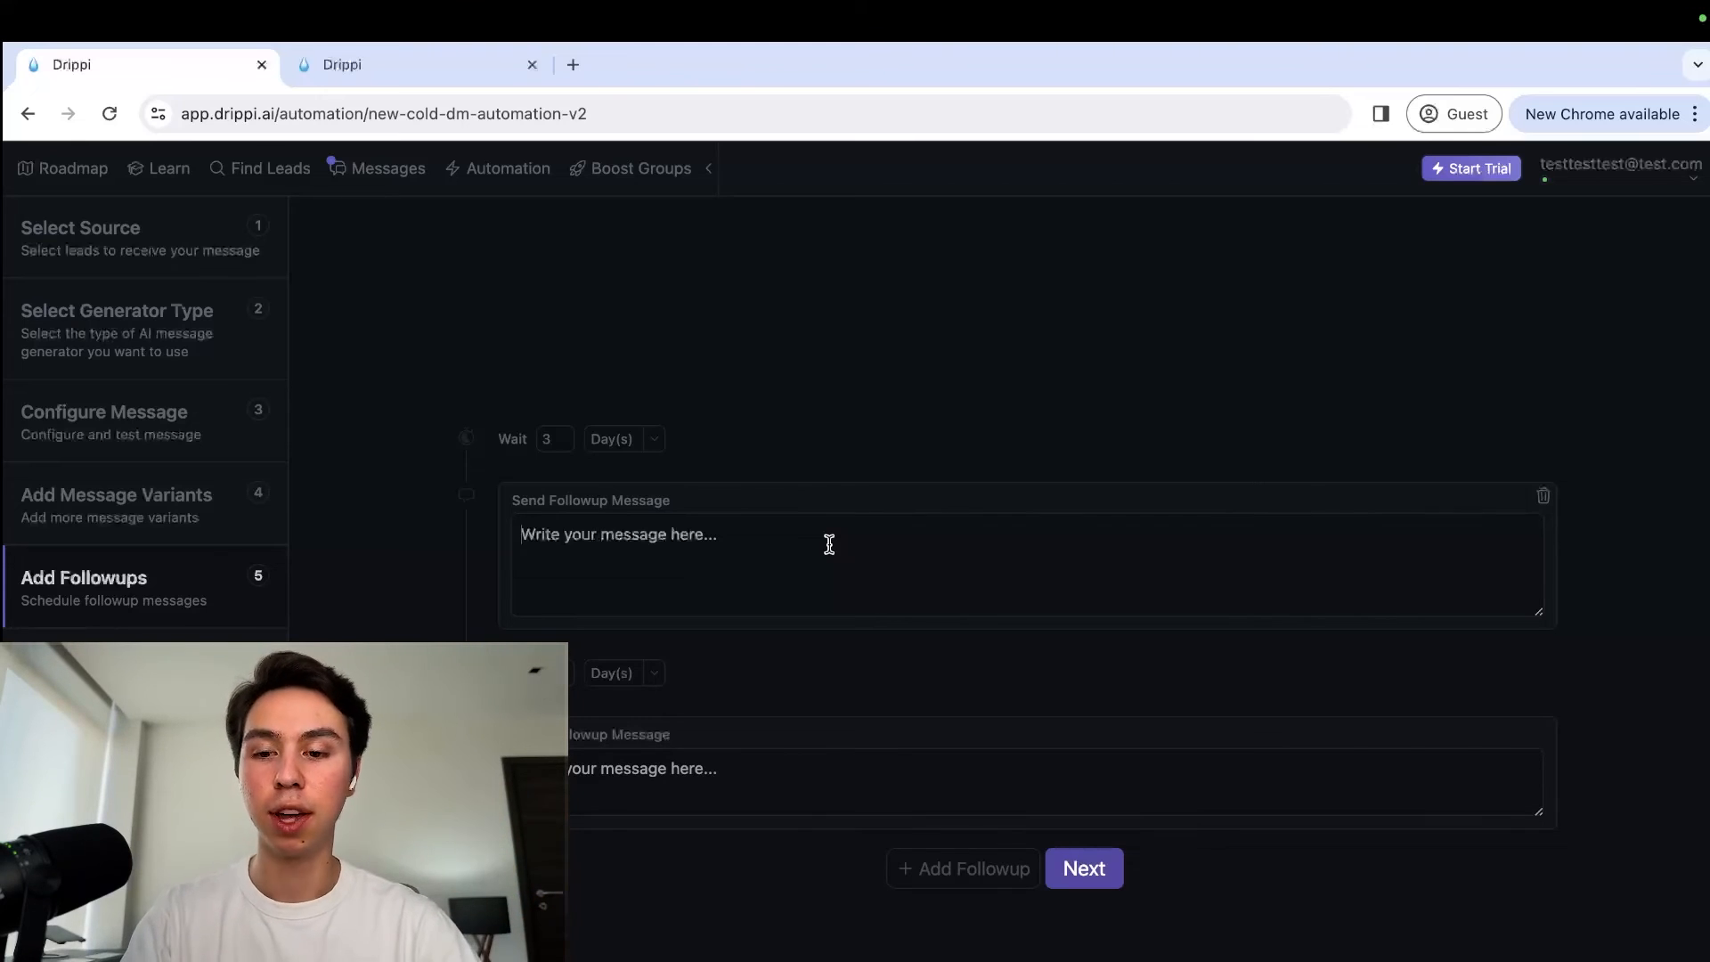
pyautogui.write('want 100 calls booked in 30 days?')
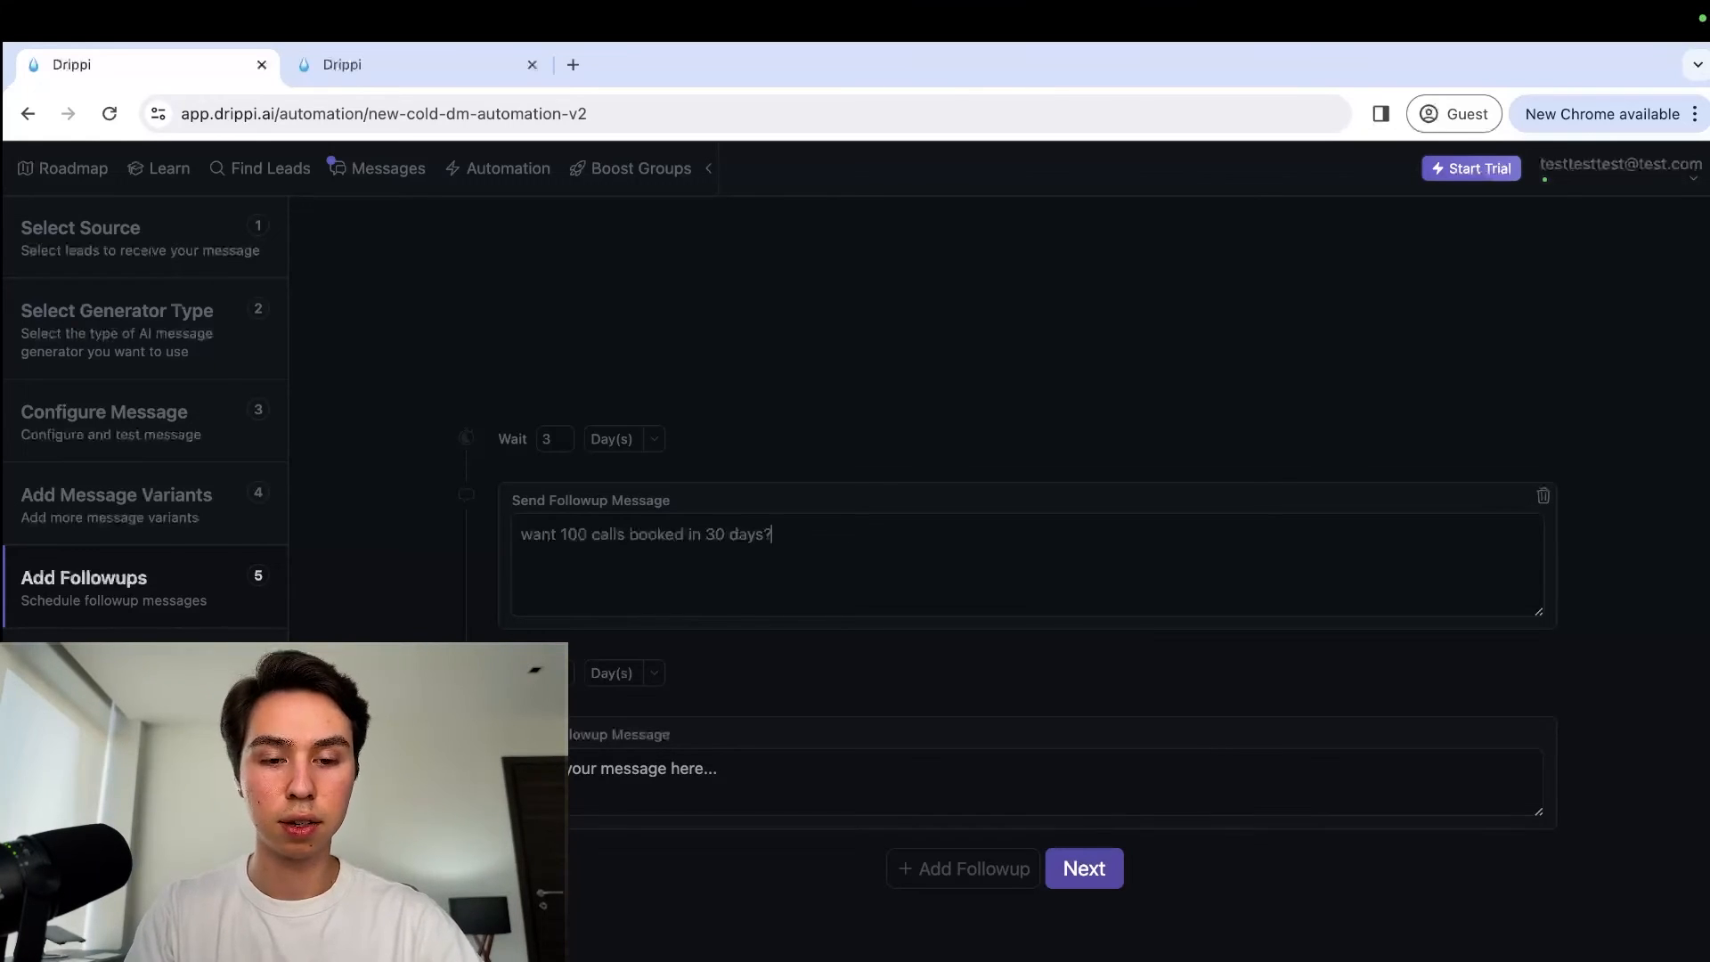
pyautogui.write('Sure you do')
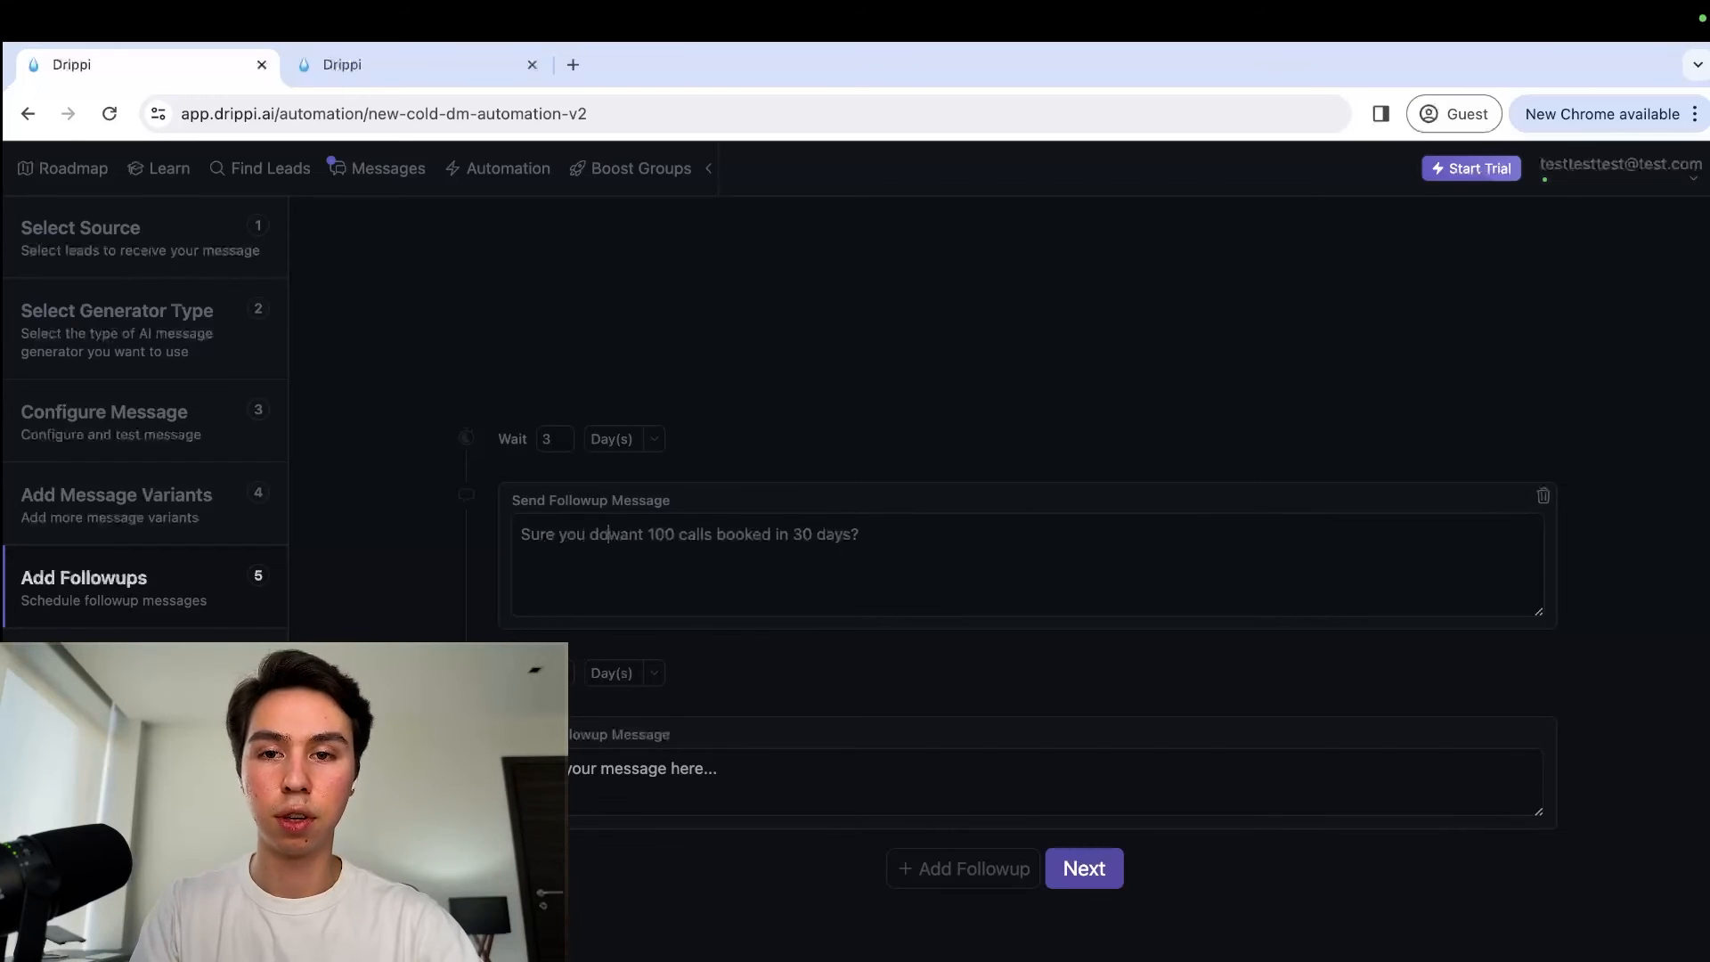
pyautogui.write("n't")
pyautogui.press('super+a')
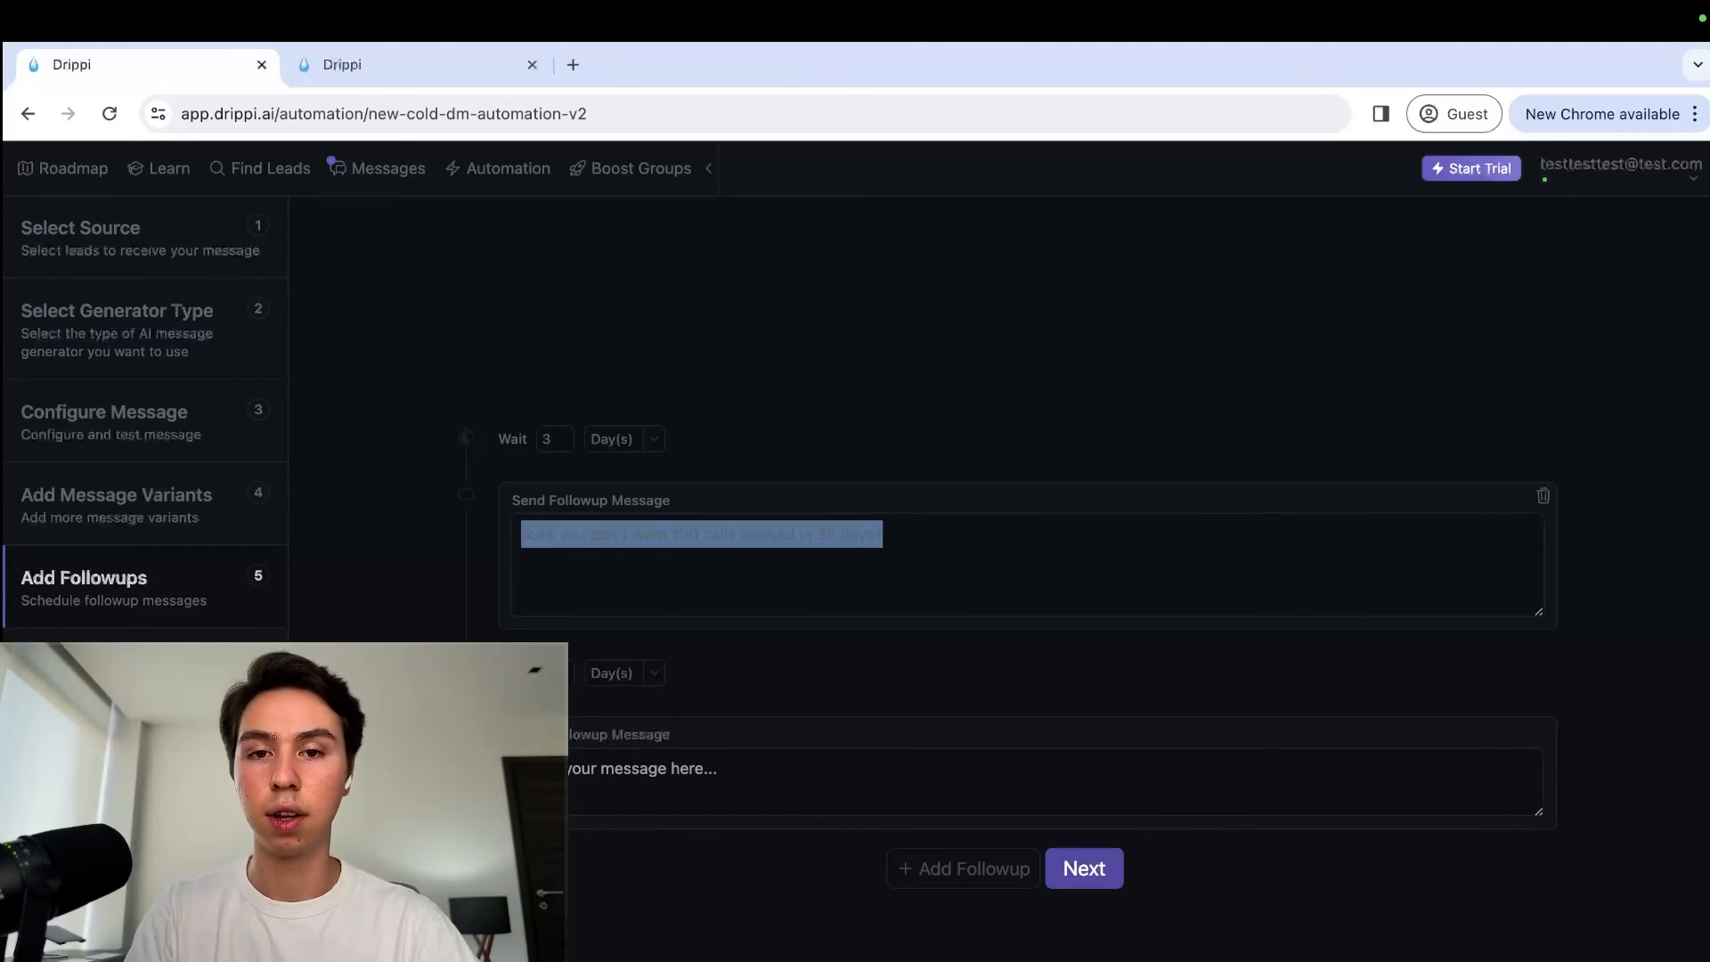
# Step: Write a second followup message about getting XYZ client 128k in their first 30 days with us
pyautogui.click(712, 771)
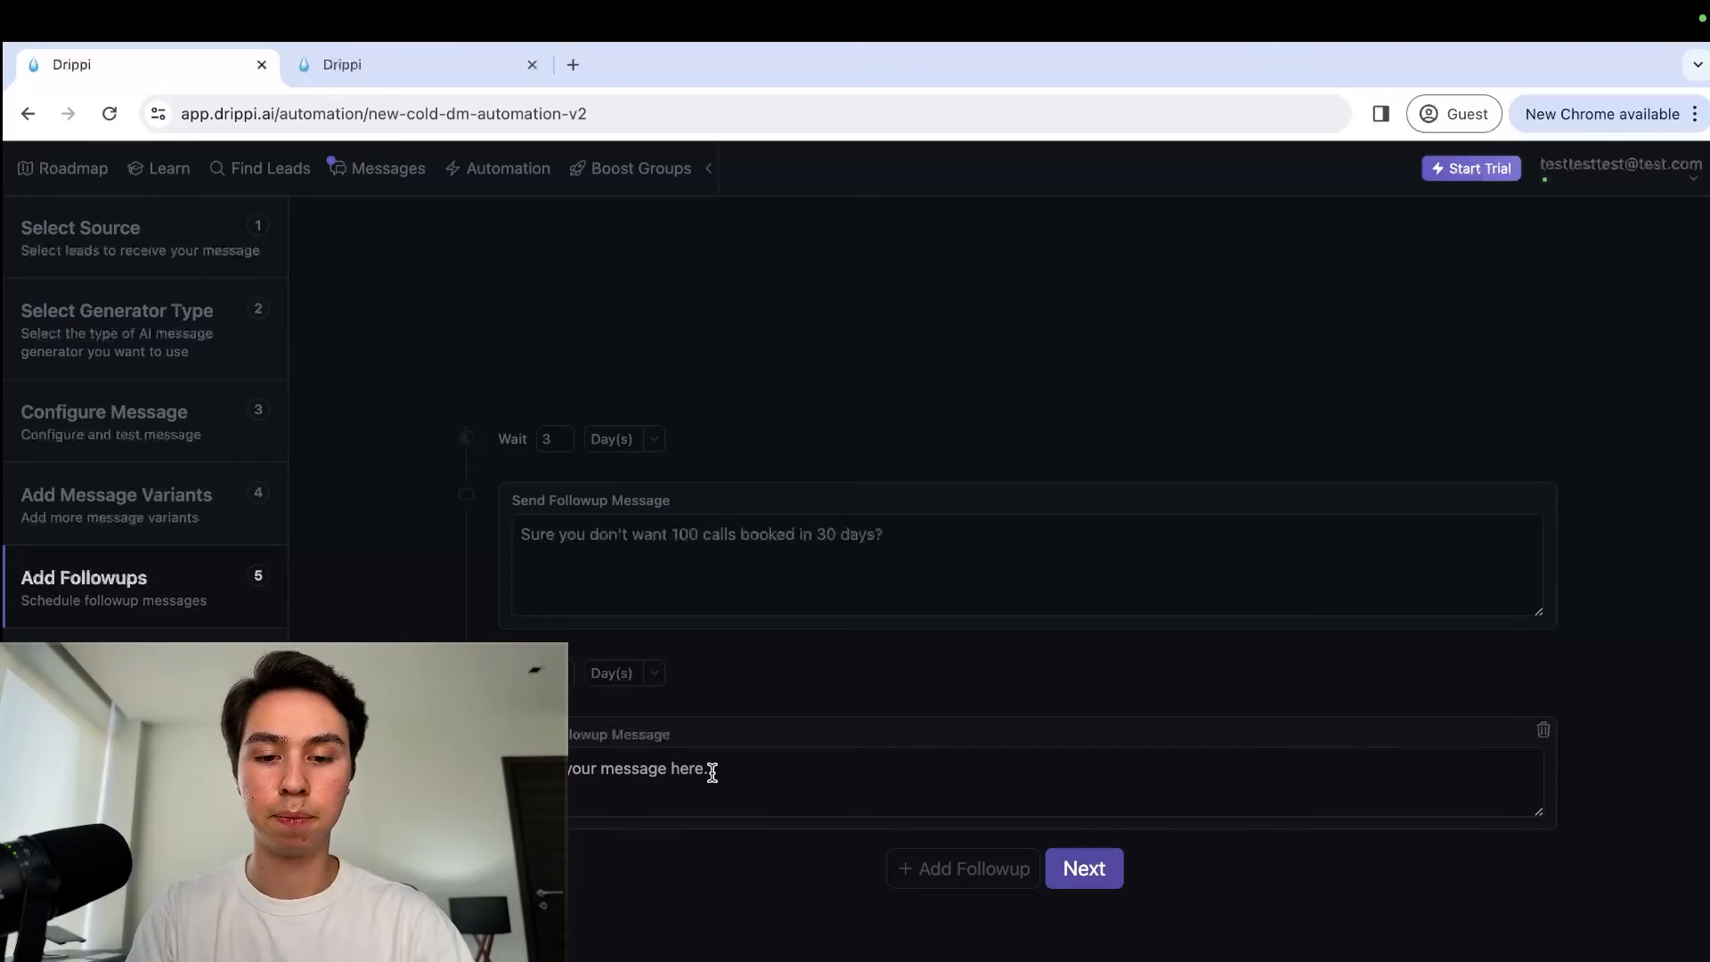
pyautogui.press('super+a')
pyautogui.press('BackSpace')
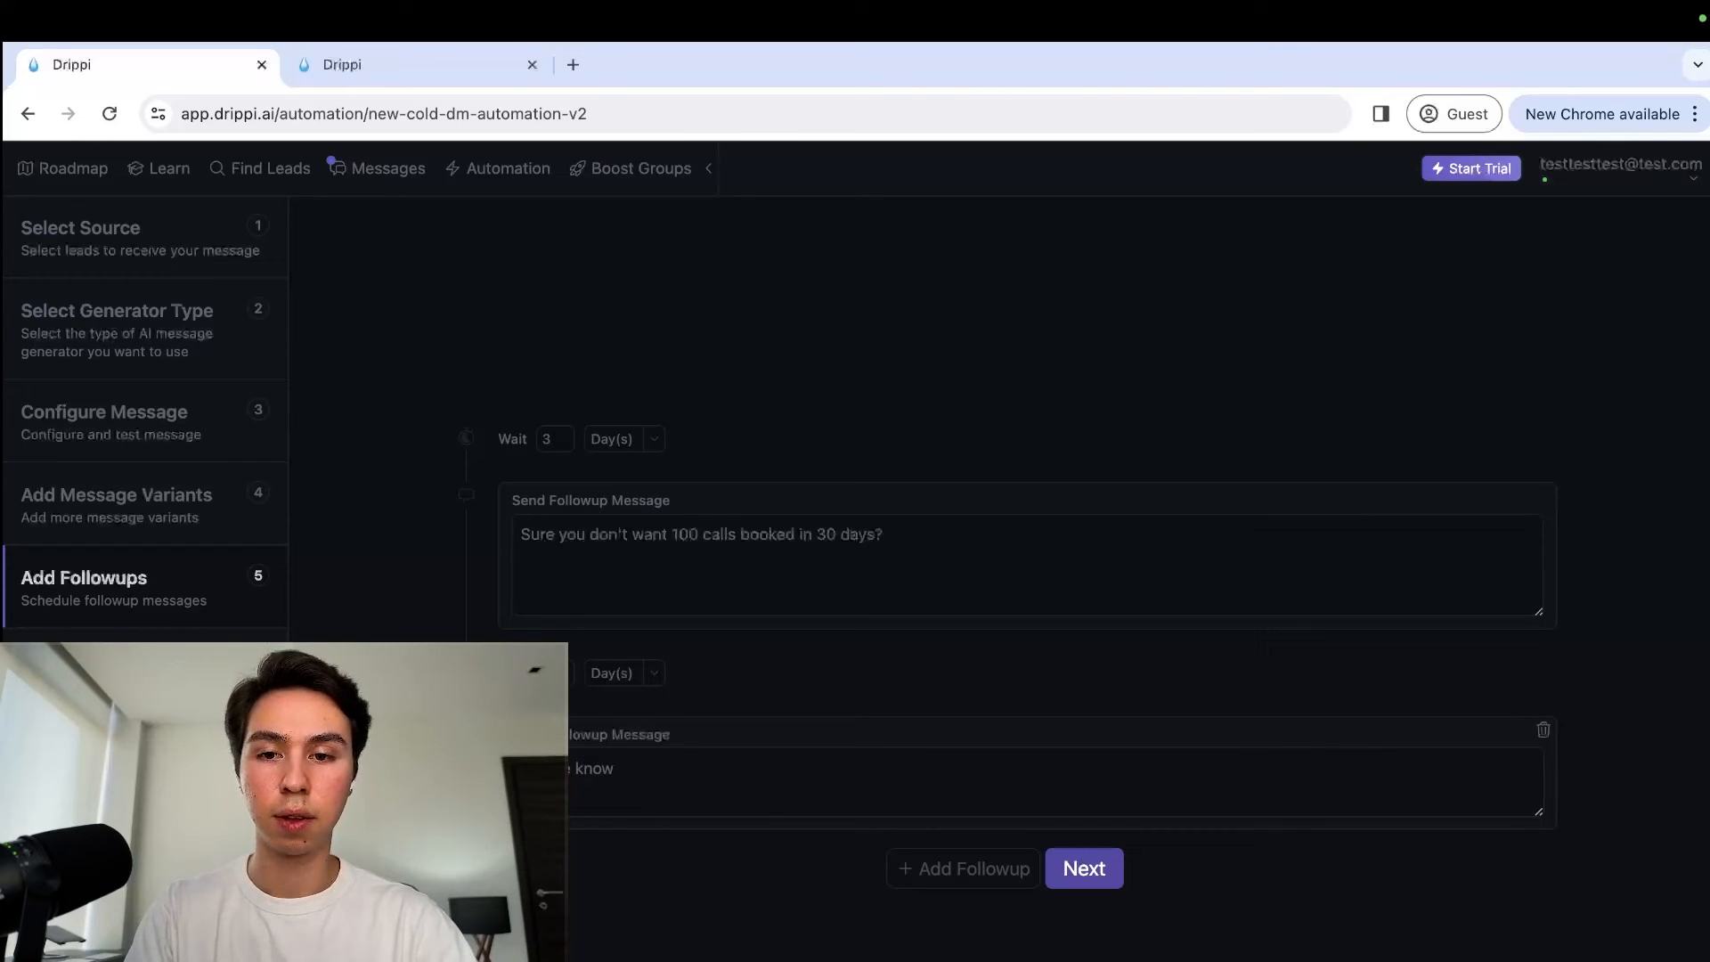
pyautogui.press('super+BackSpace')
pyautogui.write('L')
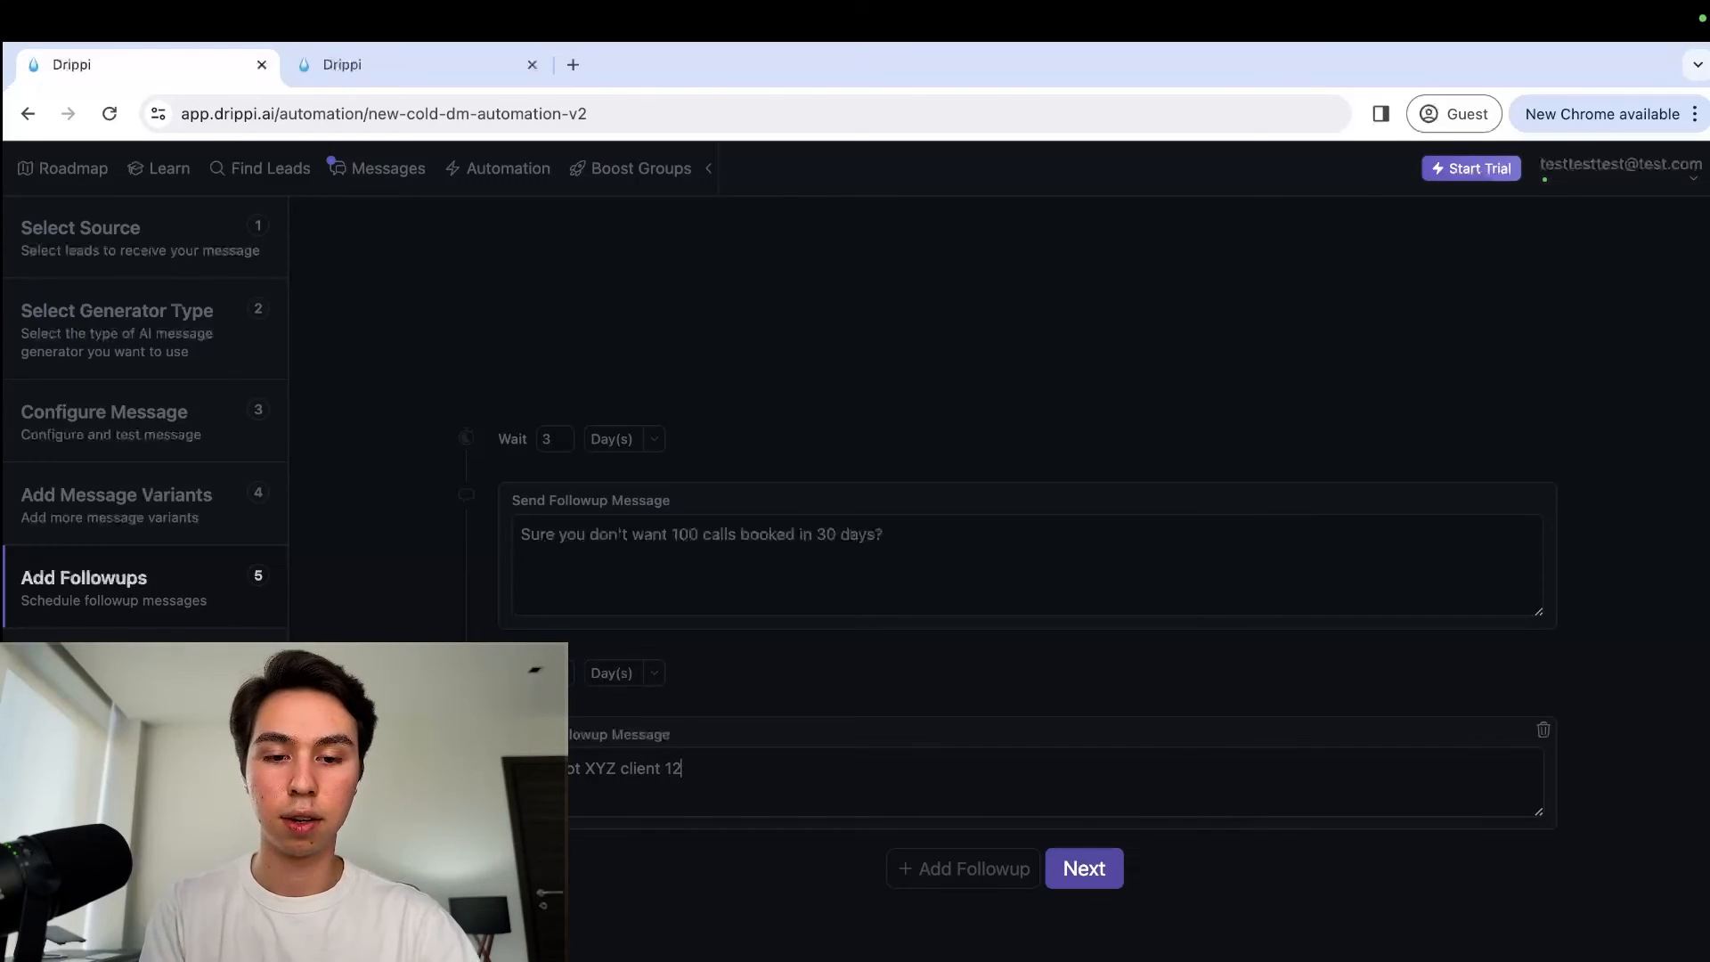
pyautogui.write('8k in their')
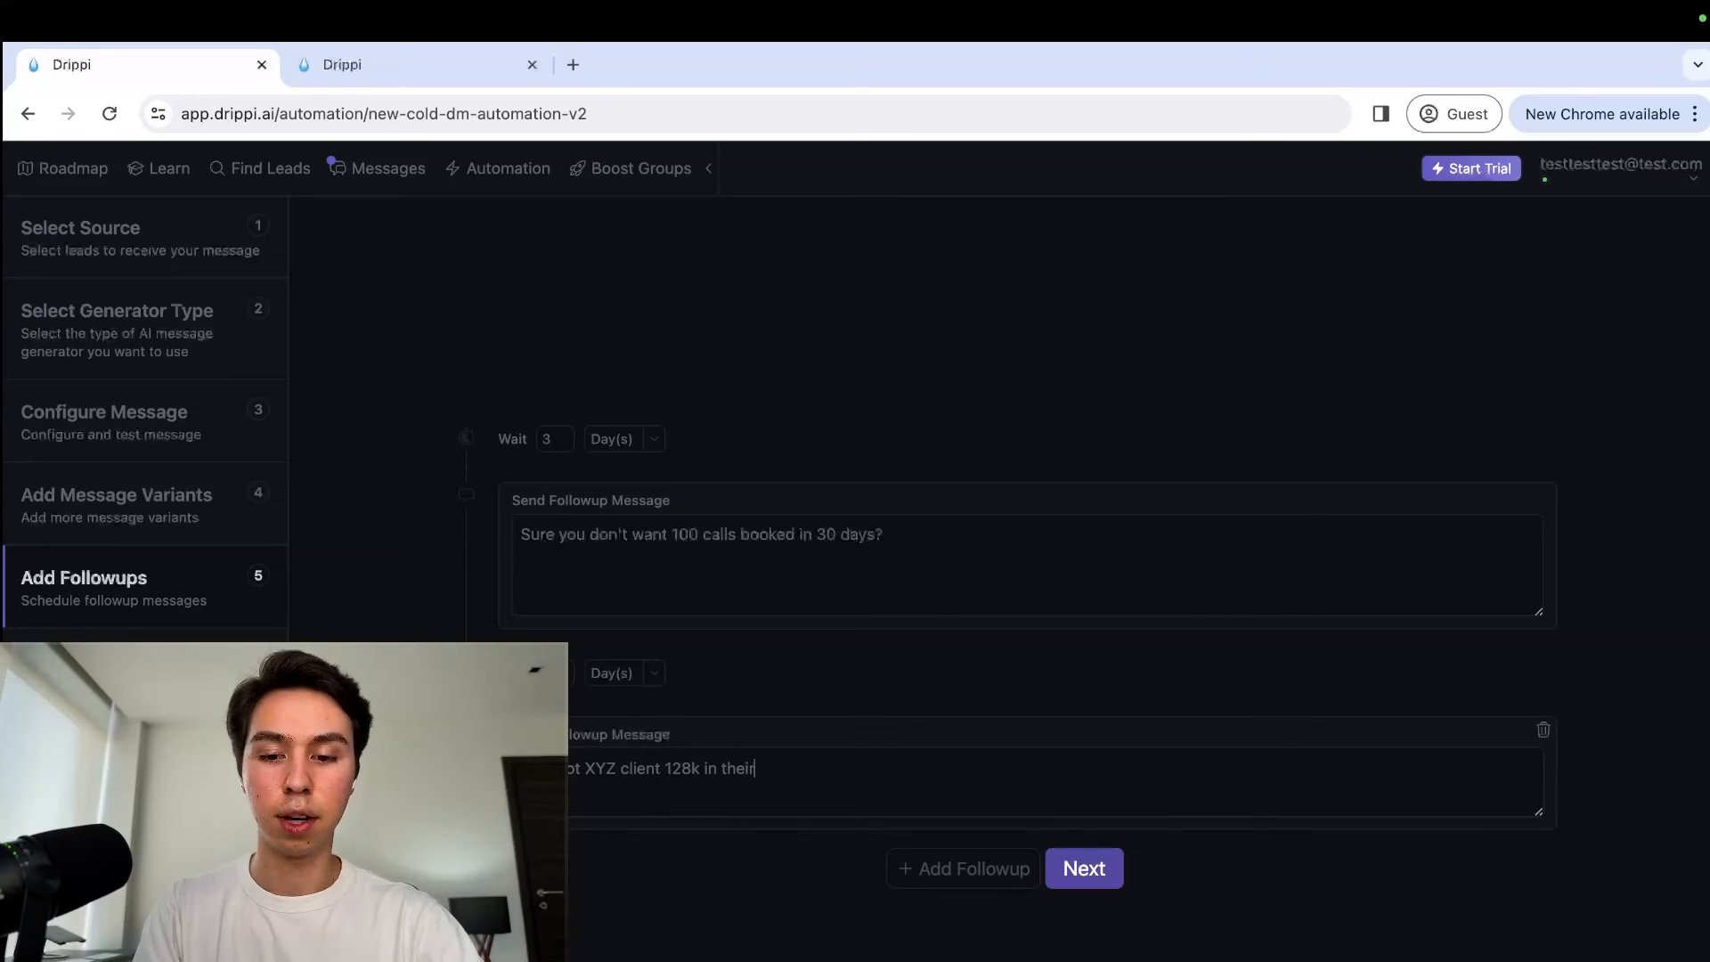
pyautogui.write(' days with us')
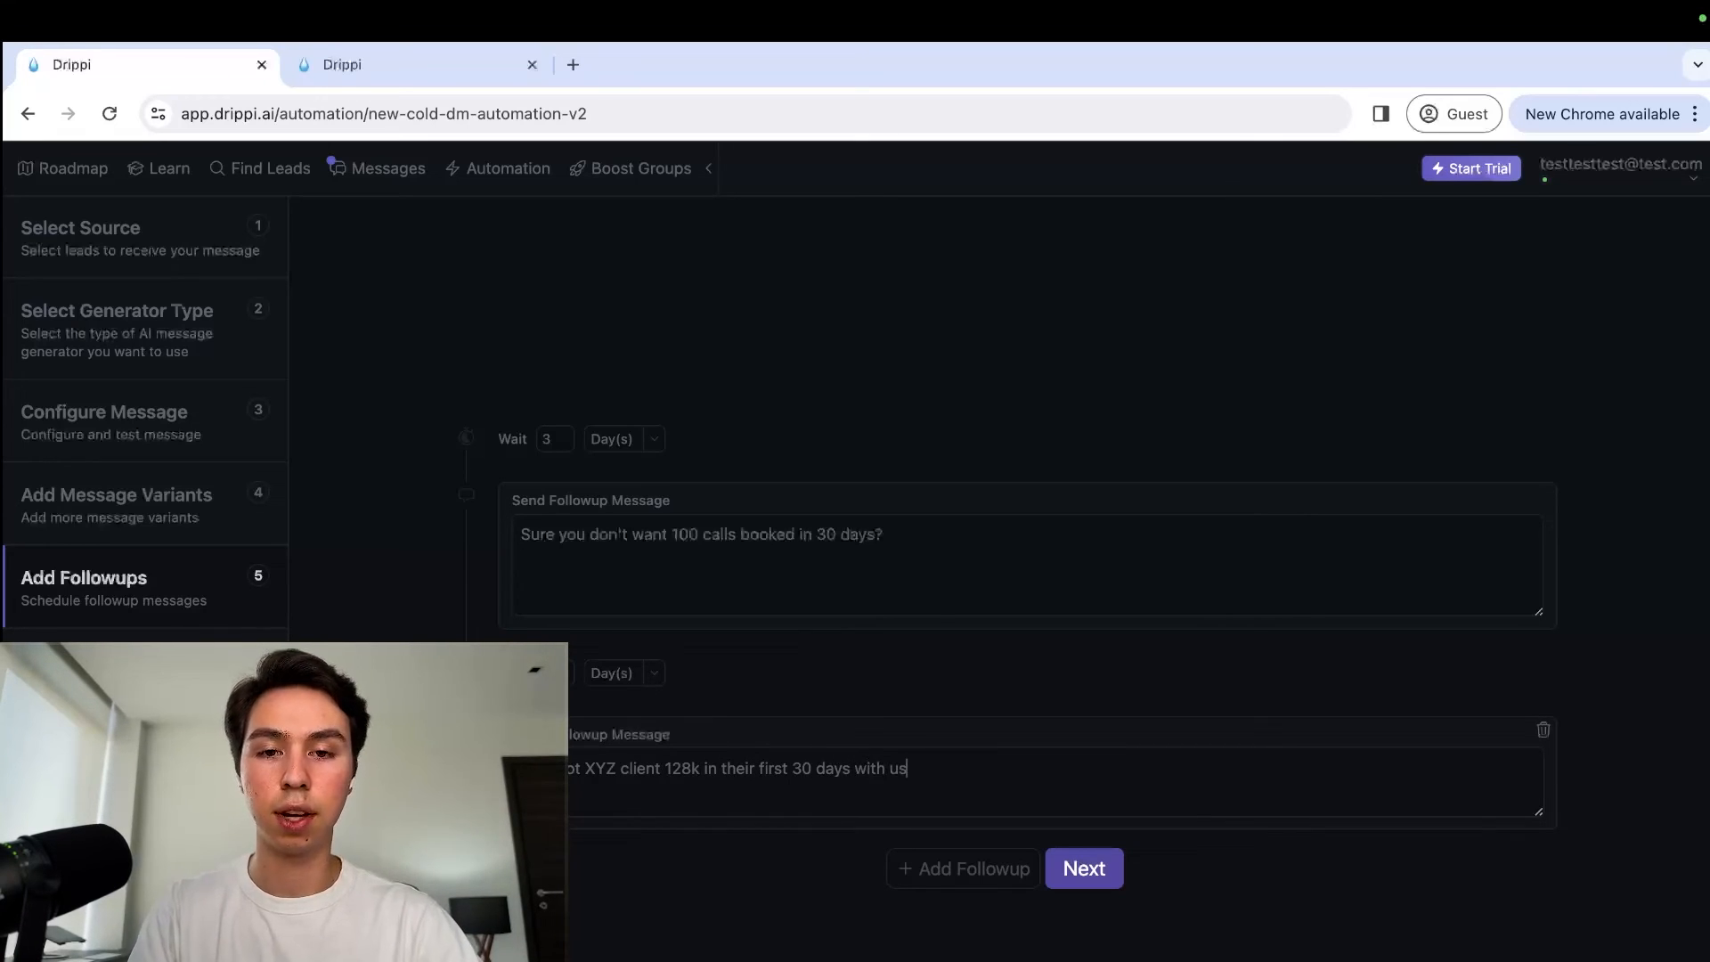
pyautogui.press('super+a')
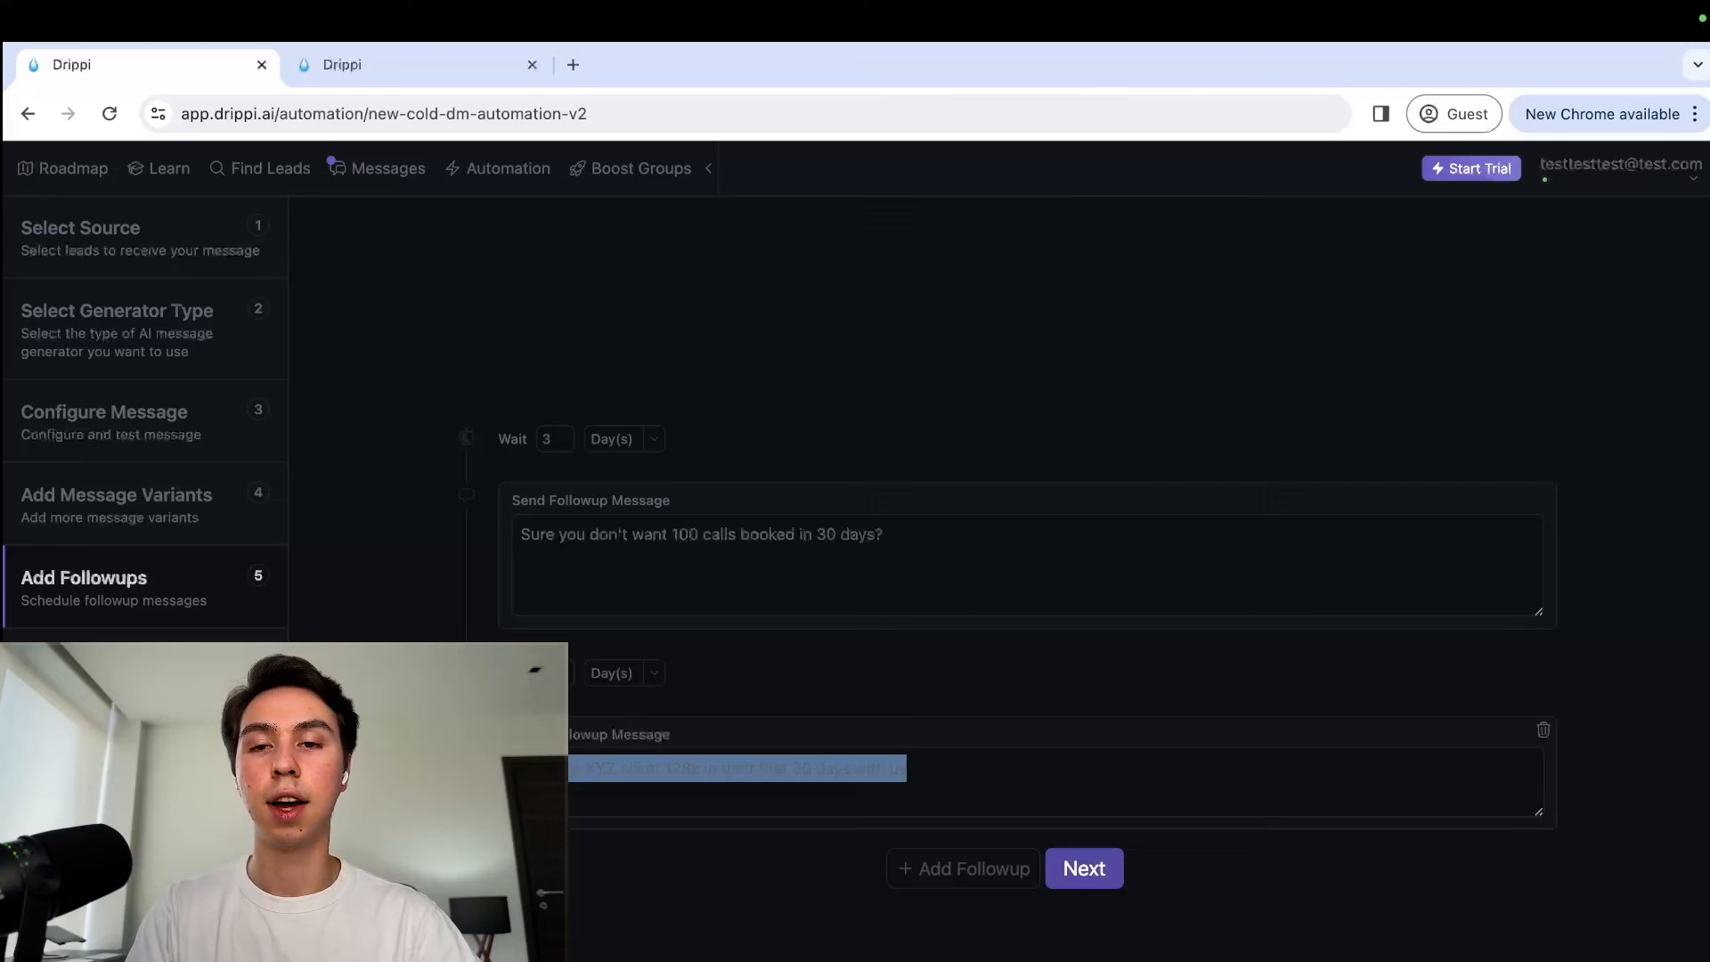
# Step: Clear the text of both followup messages
pyautogui.click(922, 556)
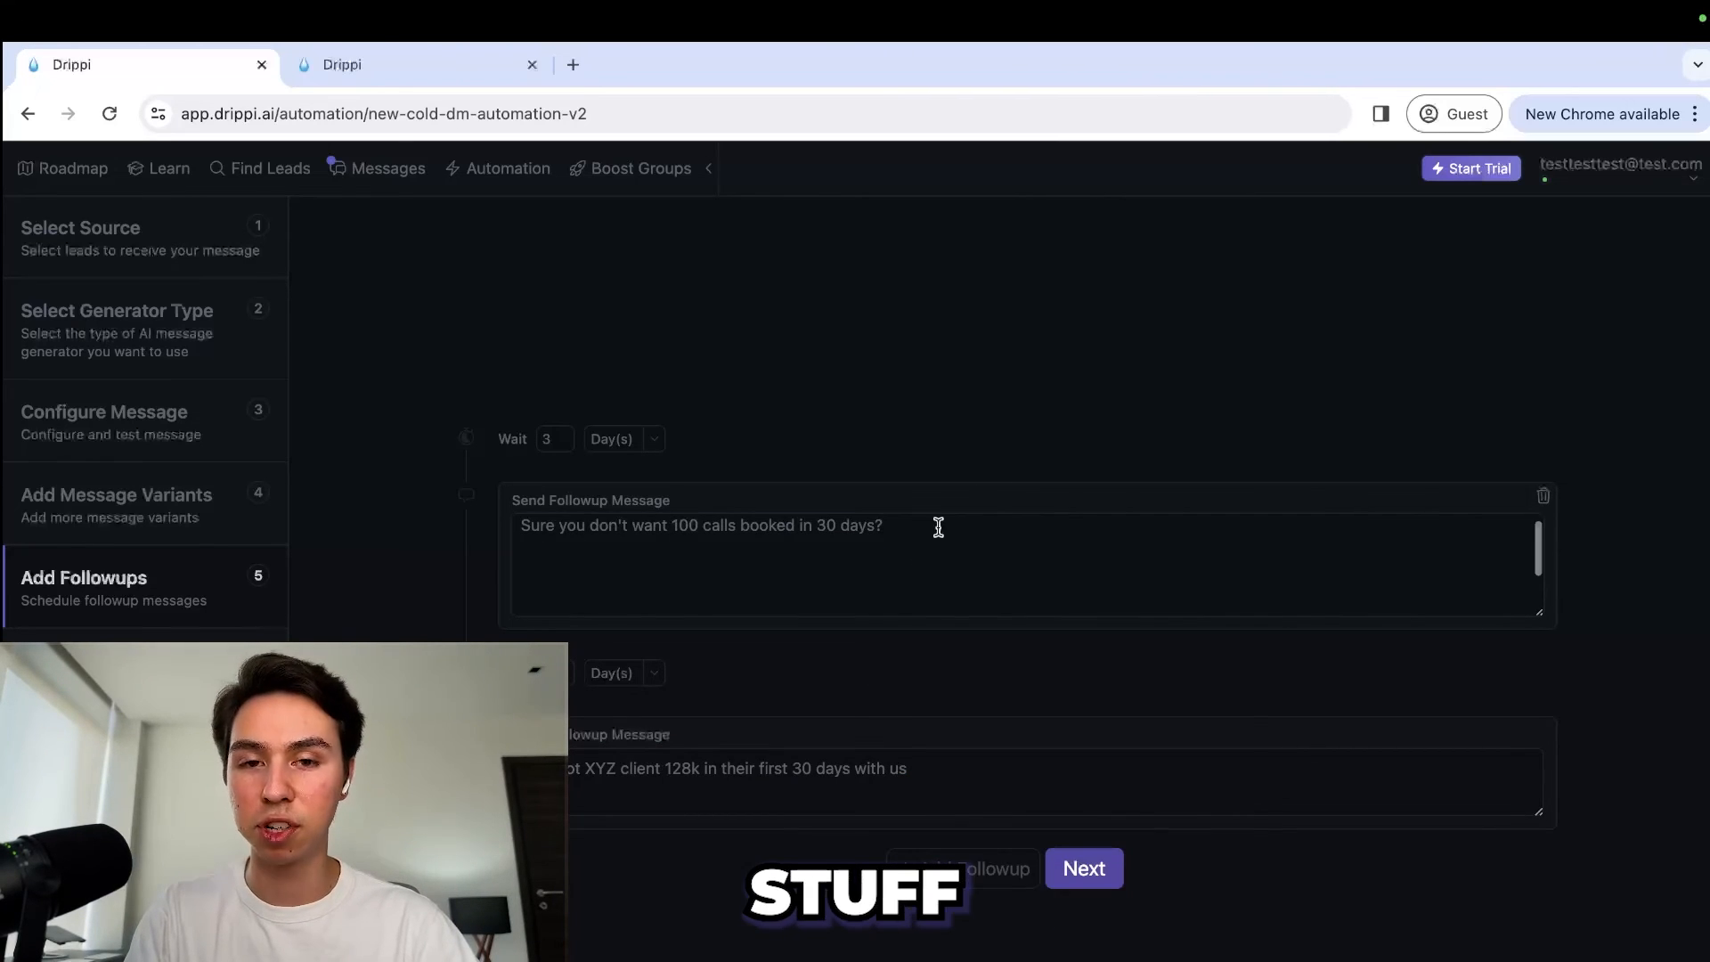
pyautogui.click(977, 778)
pyautogui.press('super+a')
pyautogui.press('BackSpace')
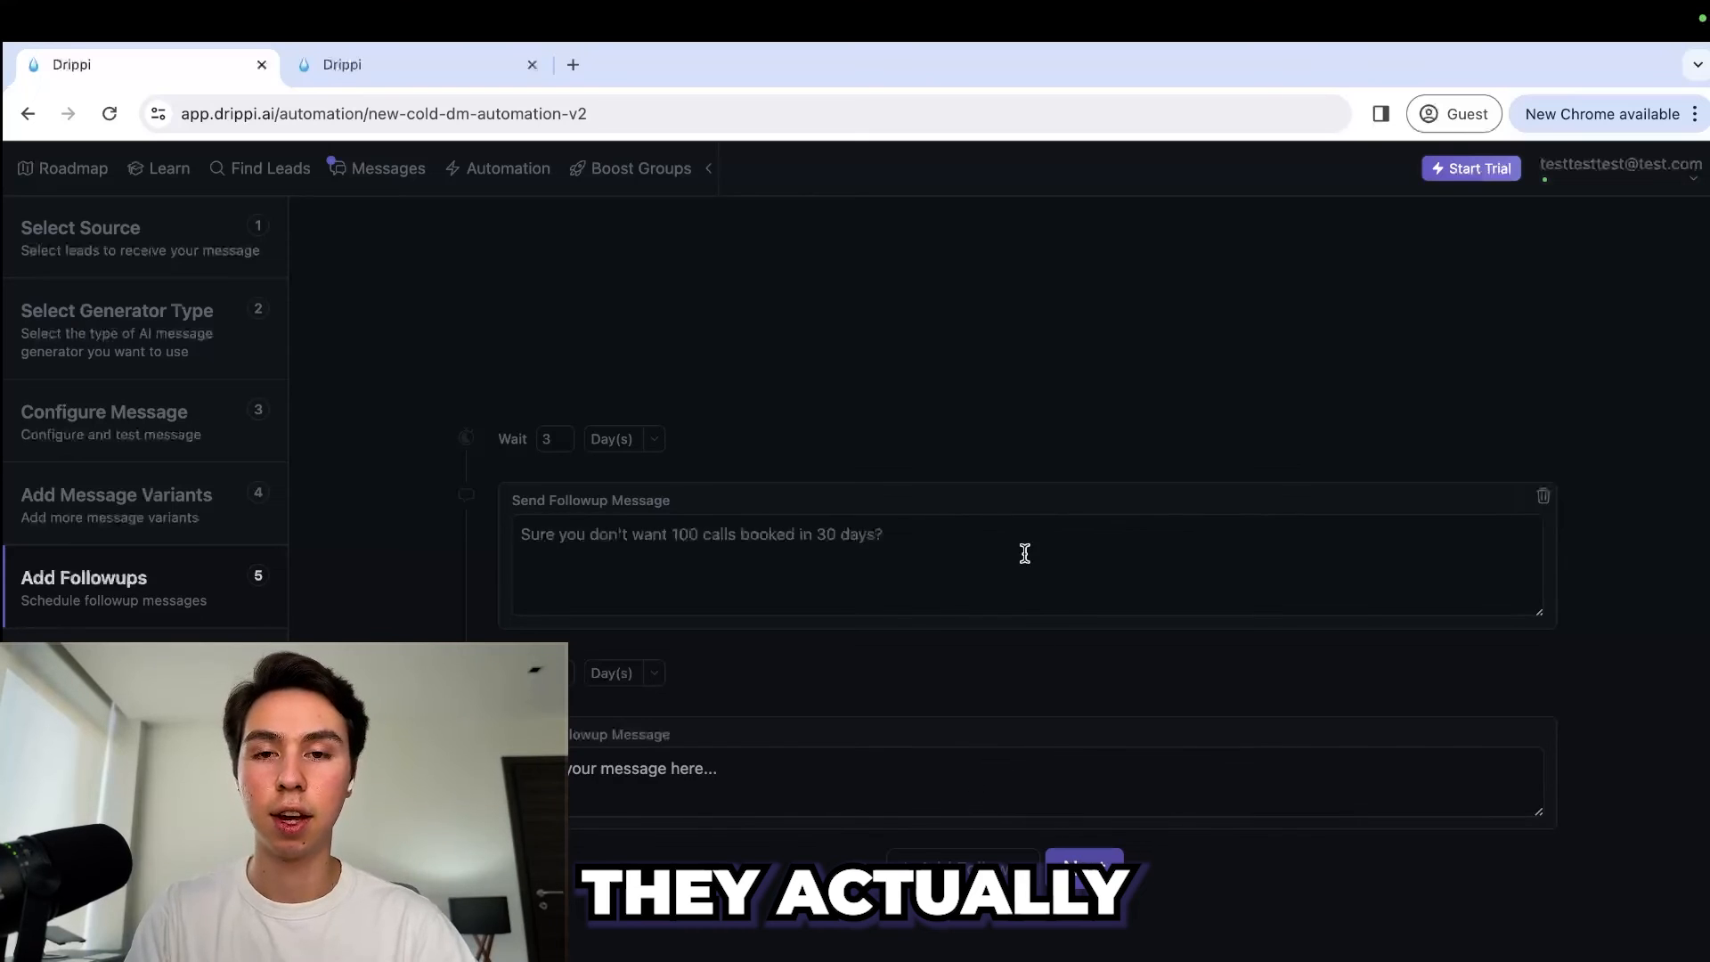
pyautogui.click(947, 546)
pyautogui.press('super+a')
pyautogui.press('BackSpace')
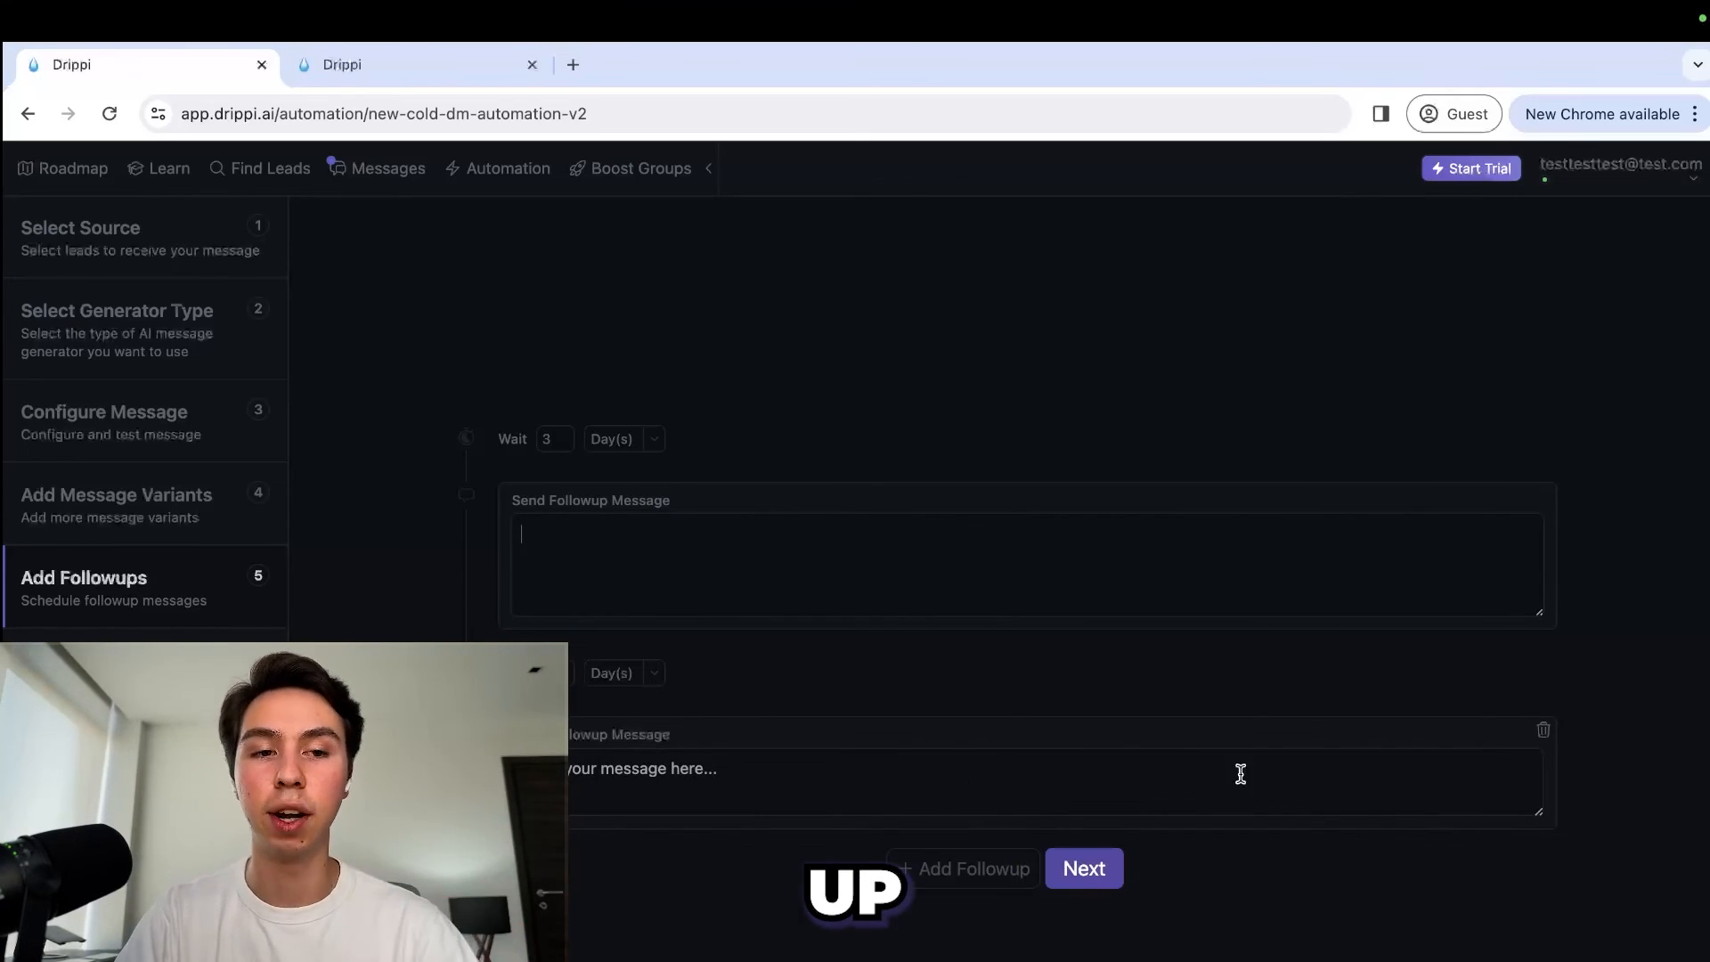
# Step: Delete both followups and skip the followup stage
pyautogui.click(1544, 730)
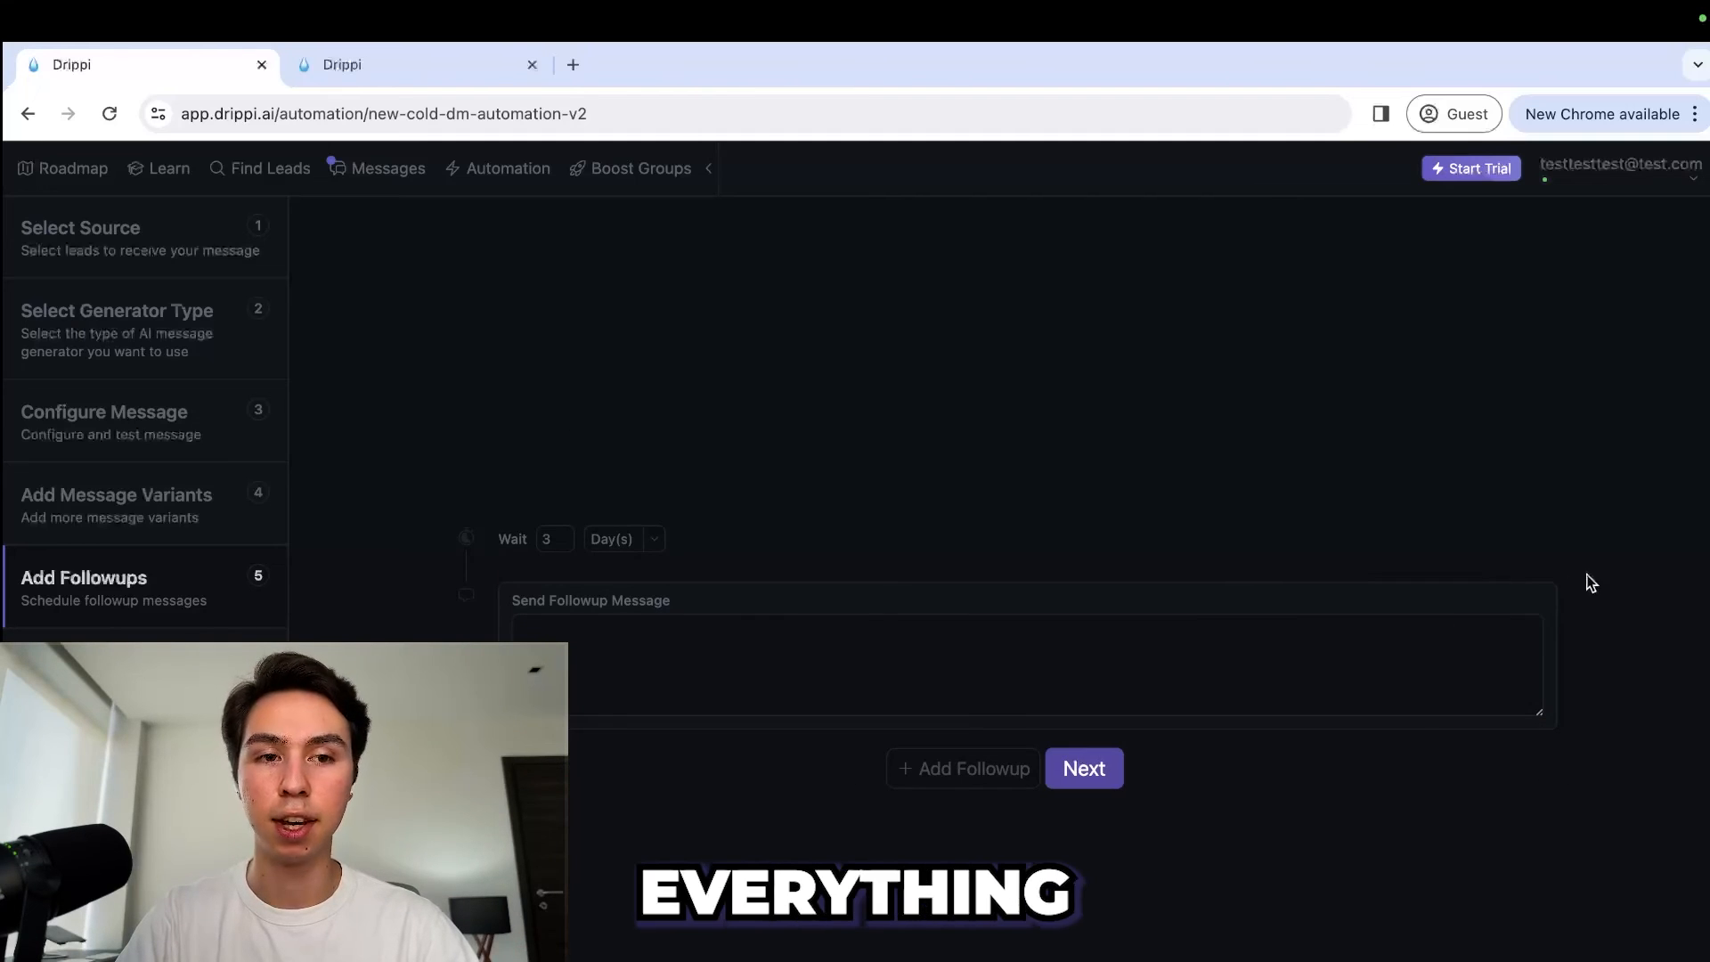
pyautogui.click(1547, 594)
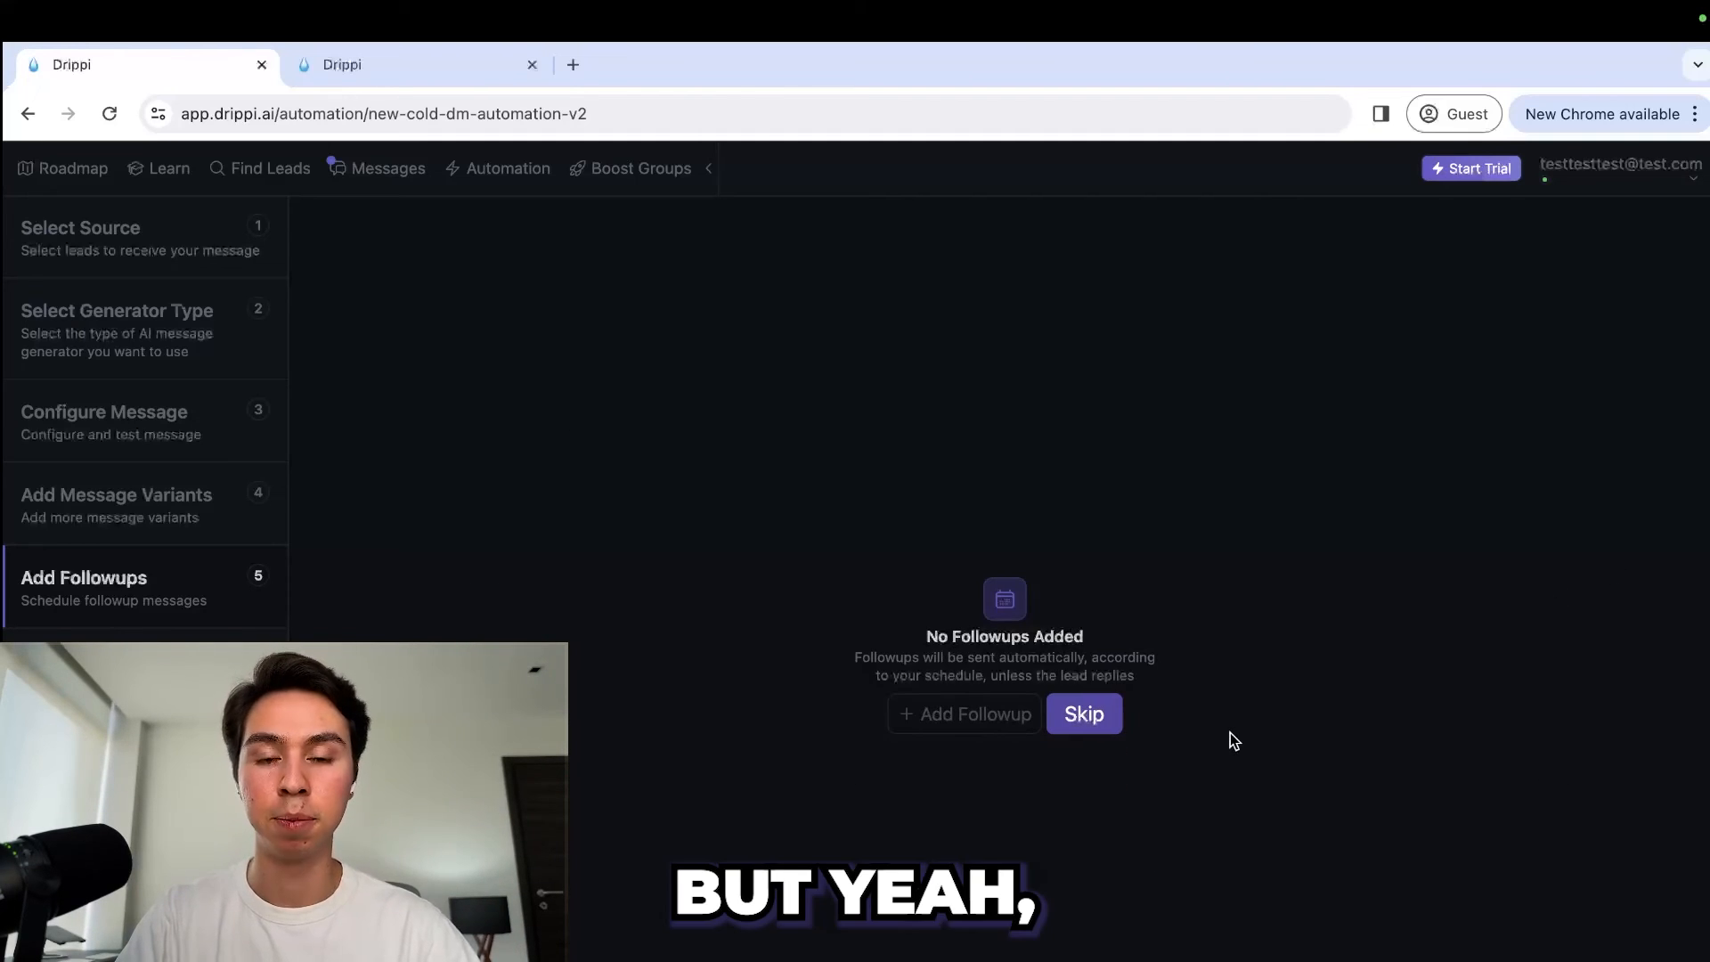
pyautogui.click(1093, 723)
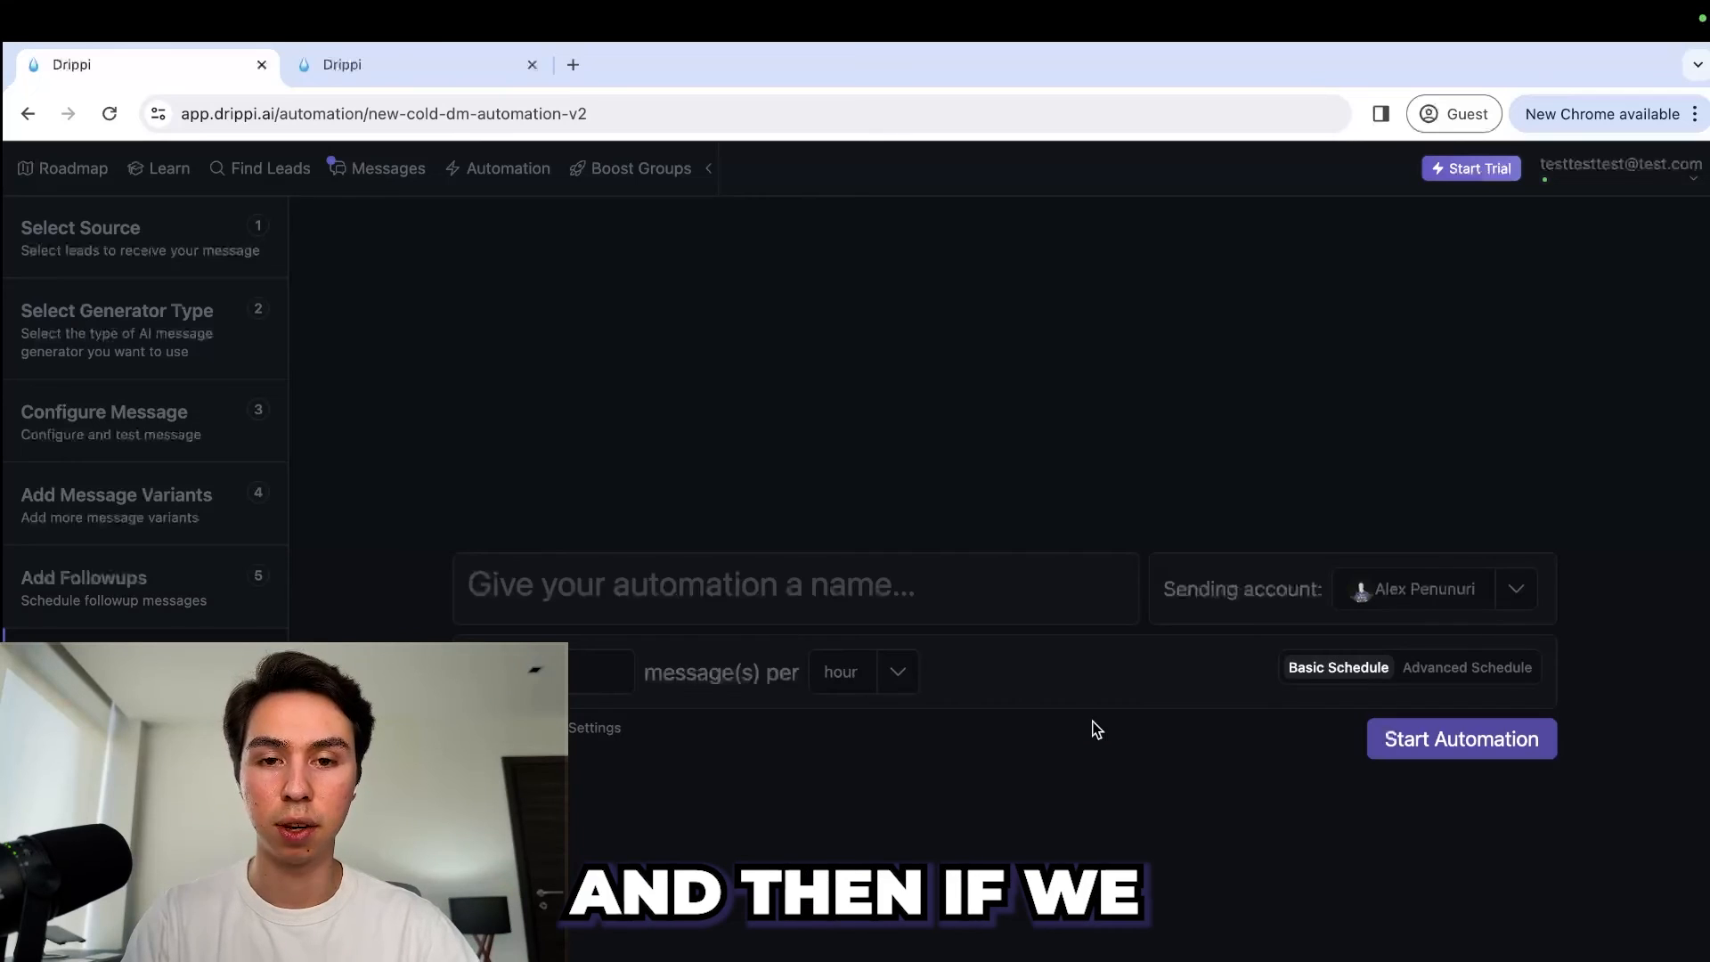
pyautogui.click(170, 595)
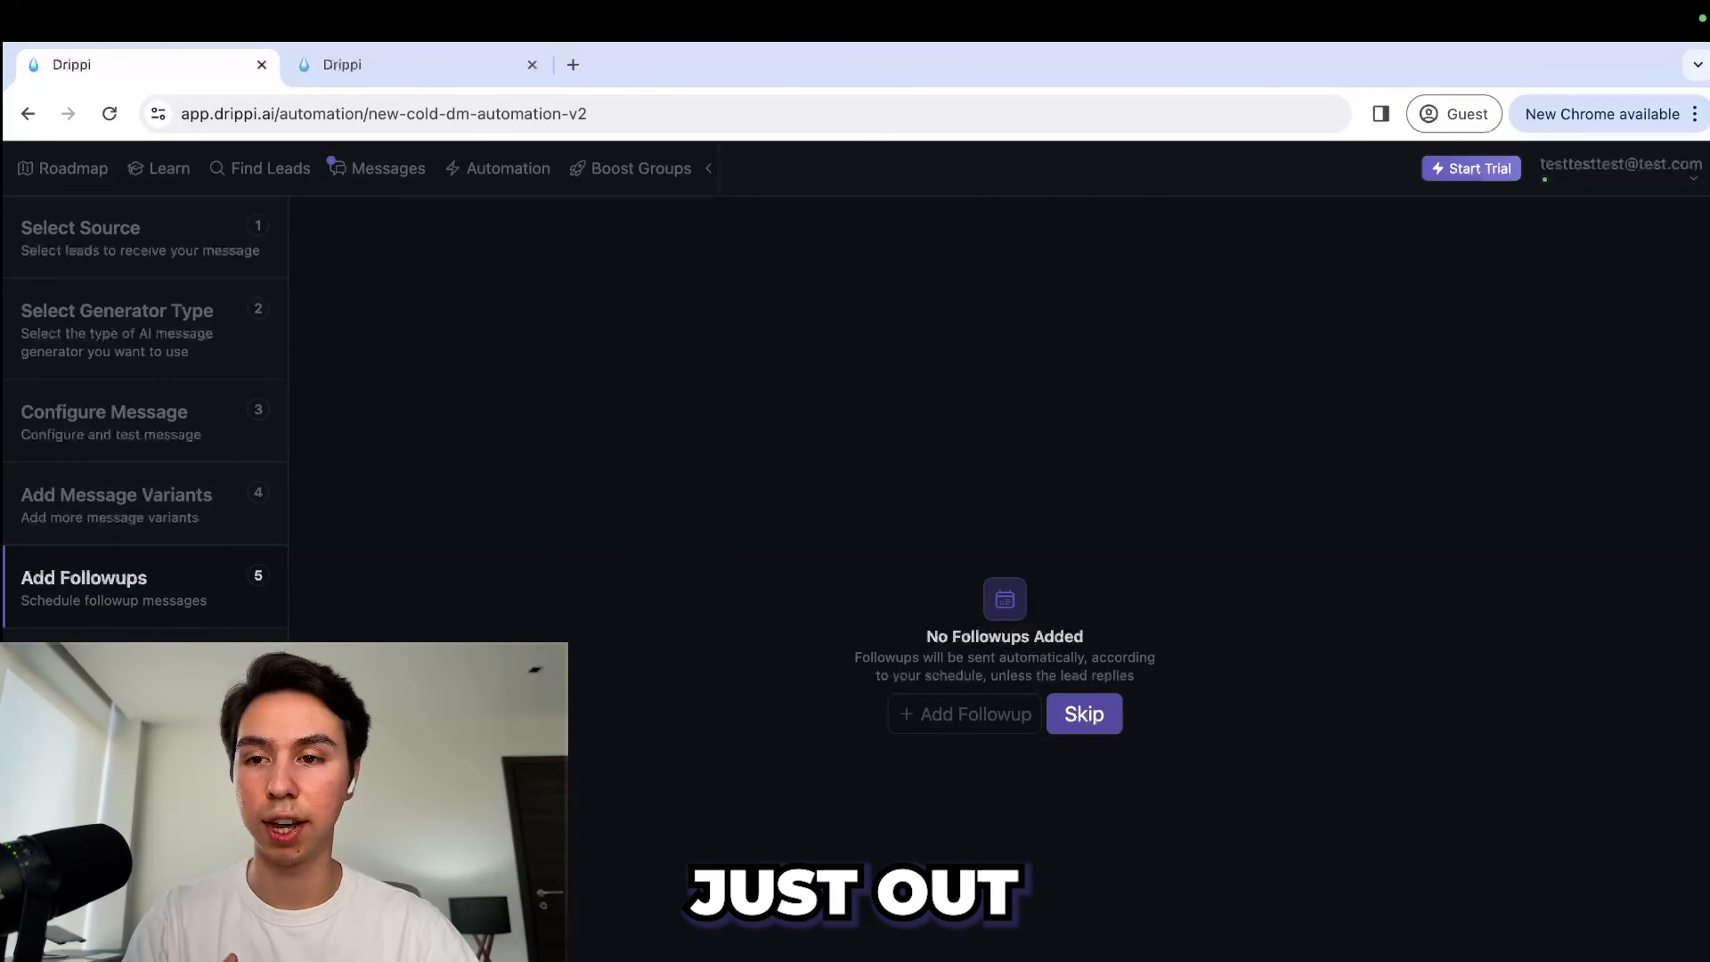
pyautogui.click(1087, 713)
# Step: Name the automation "ACCOUNT NAME <> DATE"
pyautogui.click(639, 572)
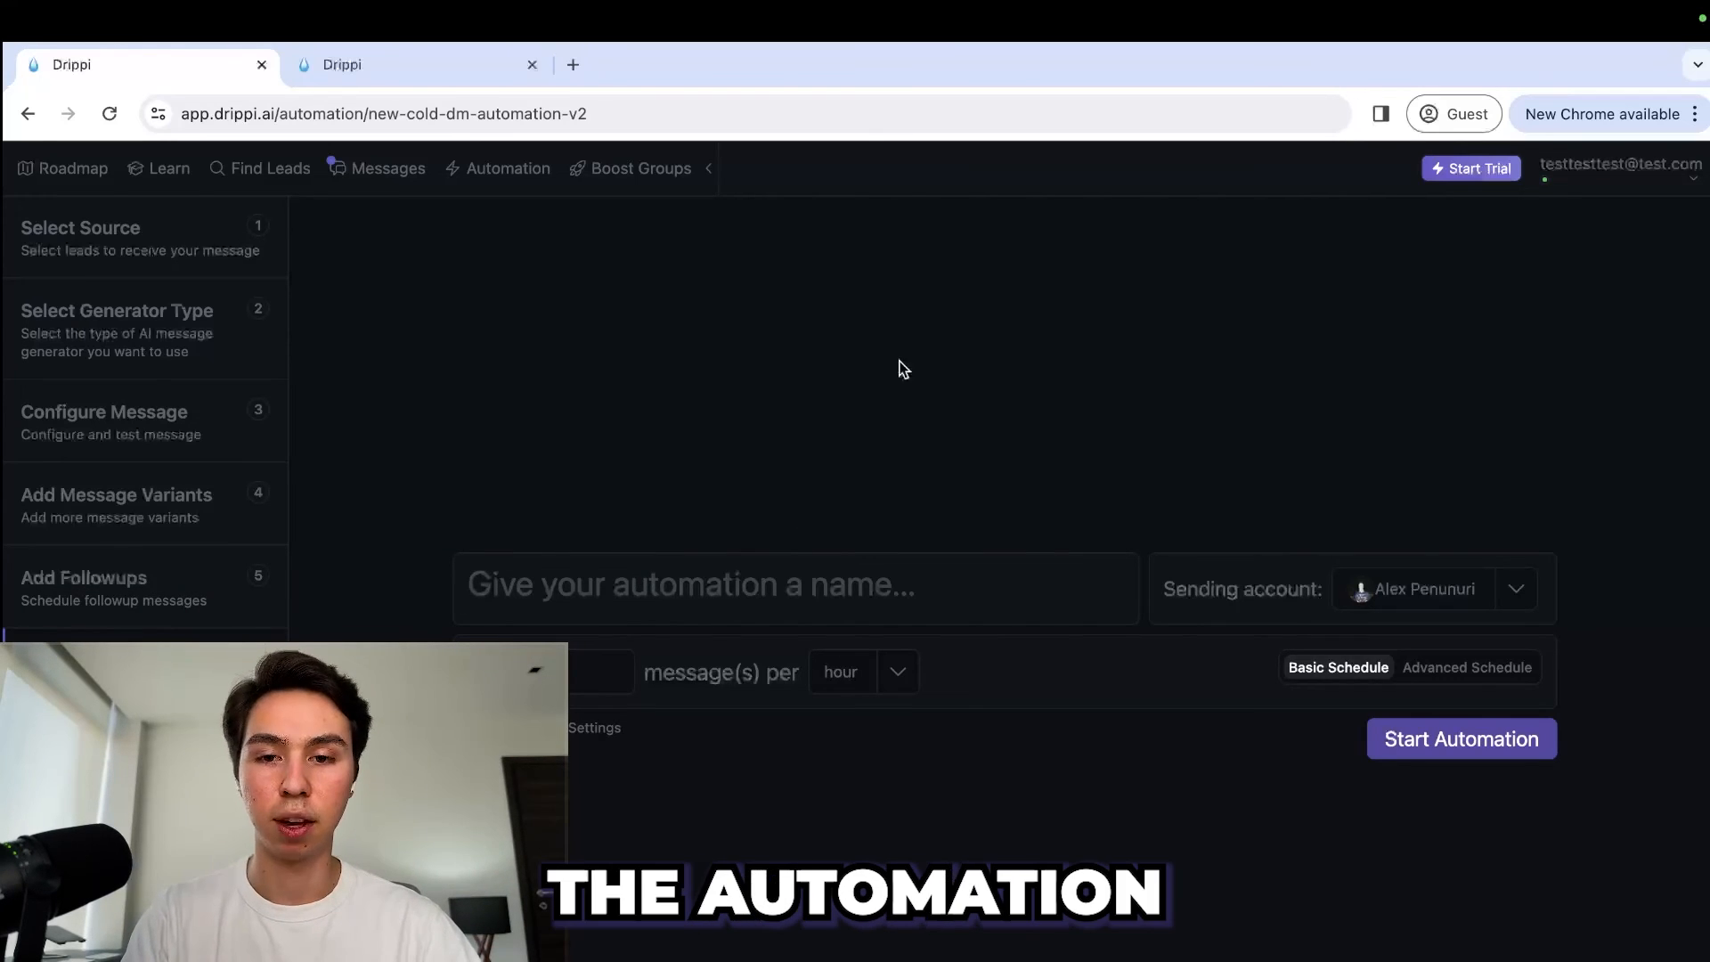
pyautogui.write('ACCOUNT')
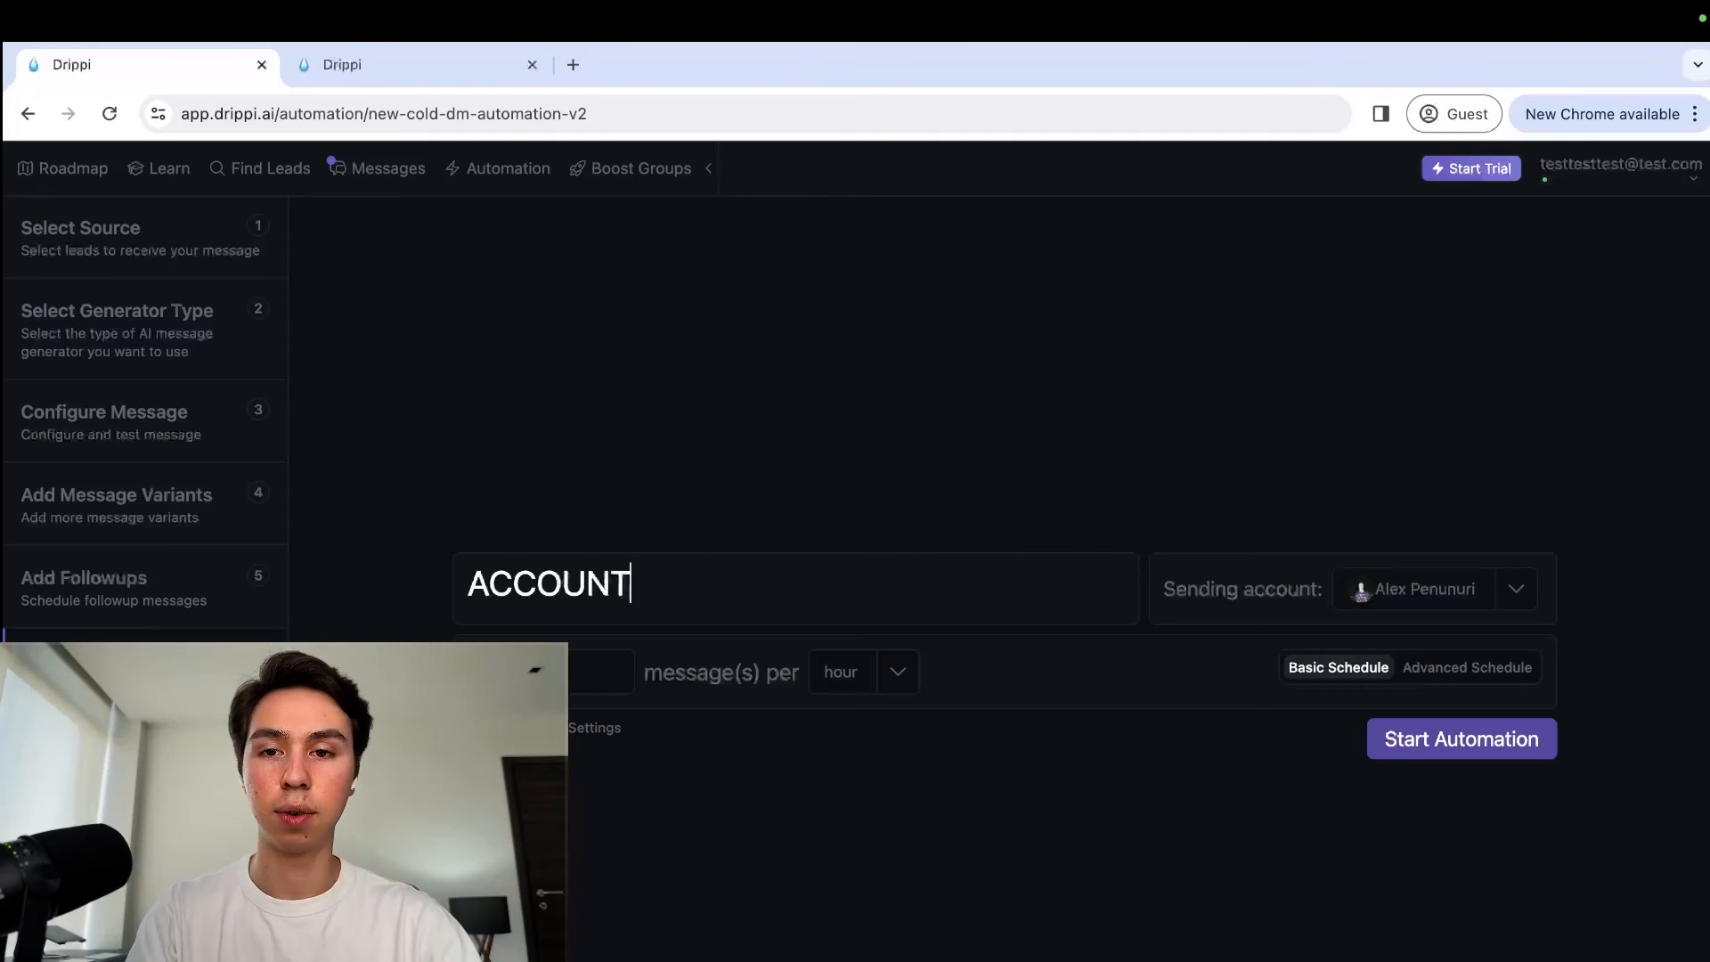
pyautogui.write(' NAME <>')
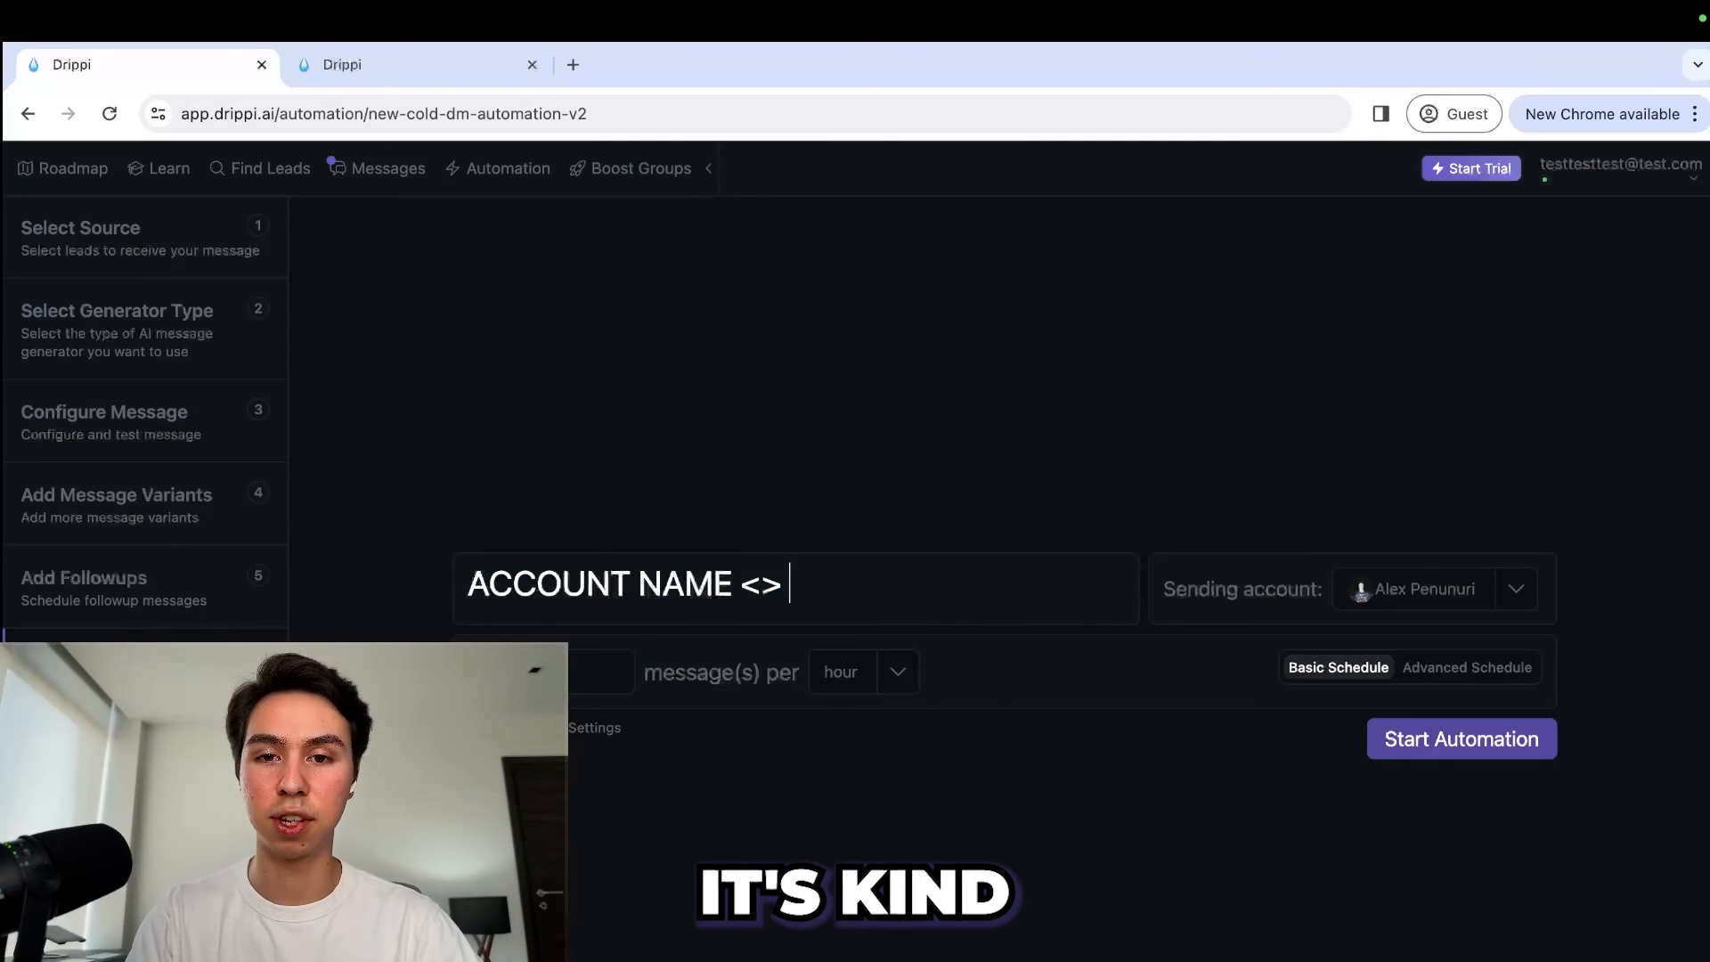
pyautogui.hotkey('shift', 'Left')
pyautogui.hotkey('shift', 'Left')
pyautogui.press('Right')
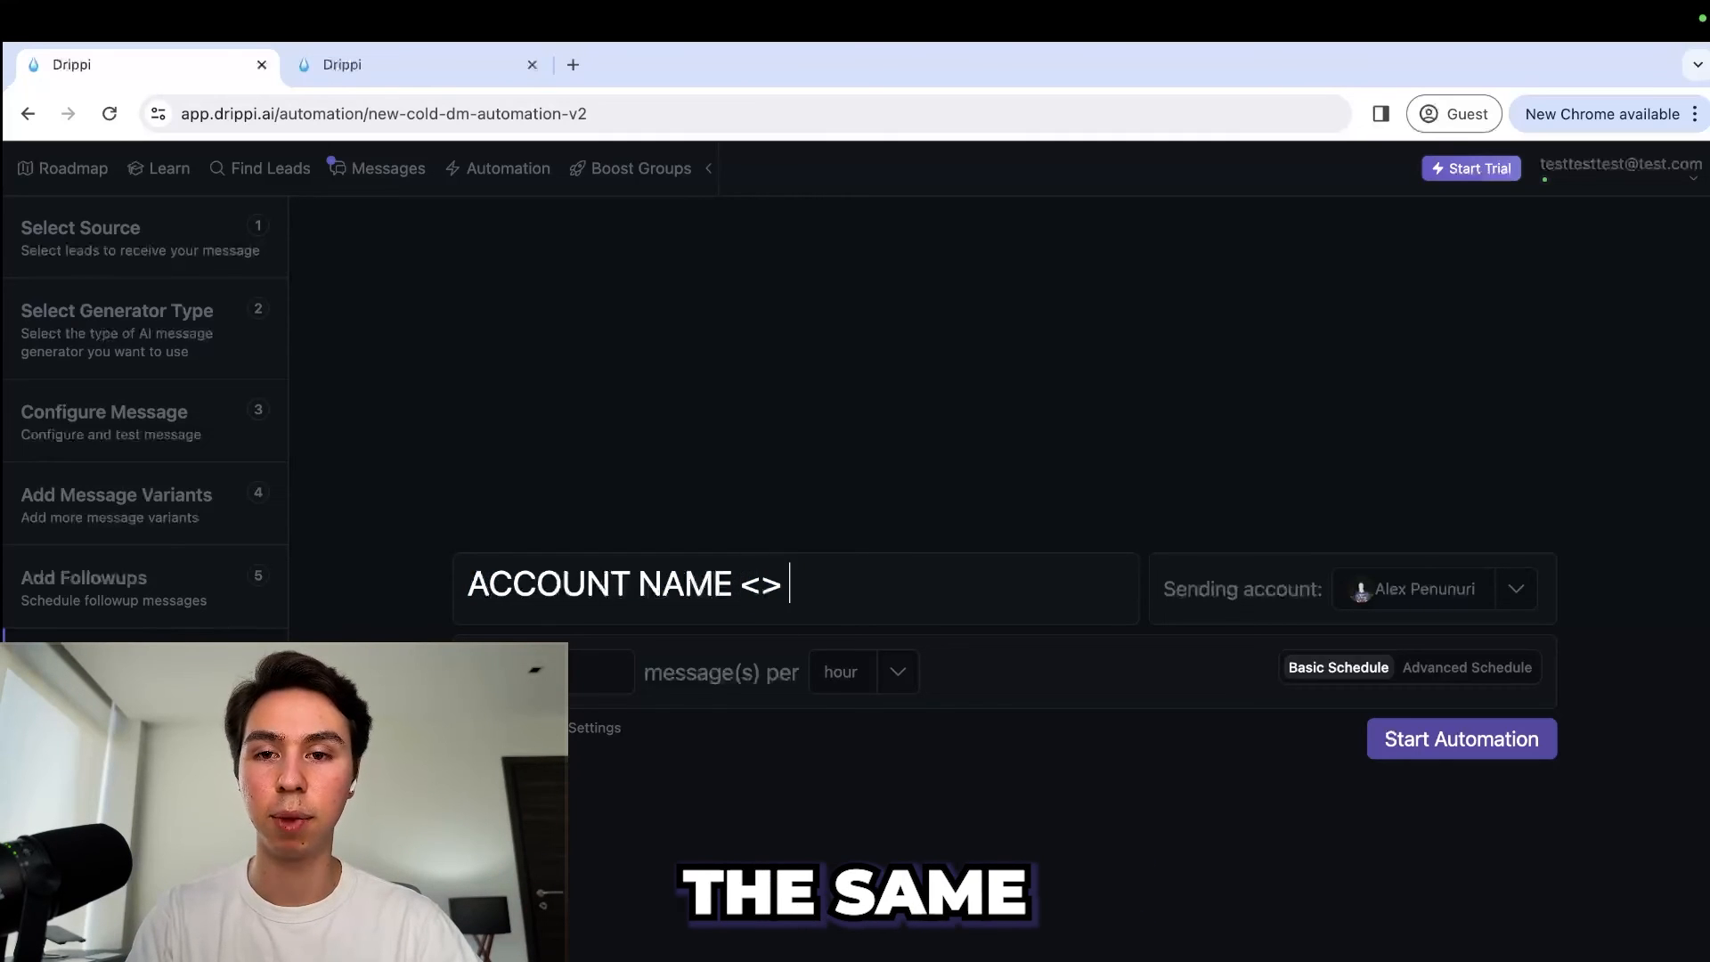
pyautogui.write('DATE')
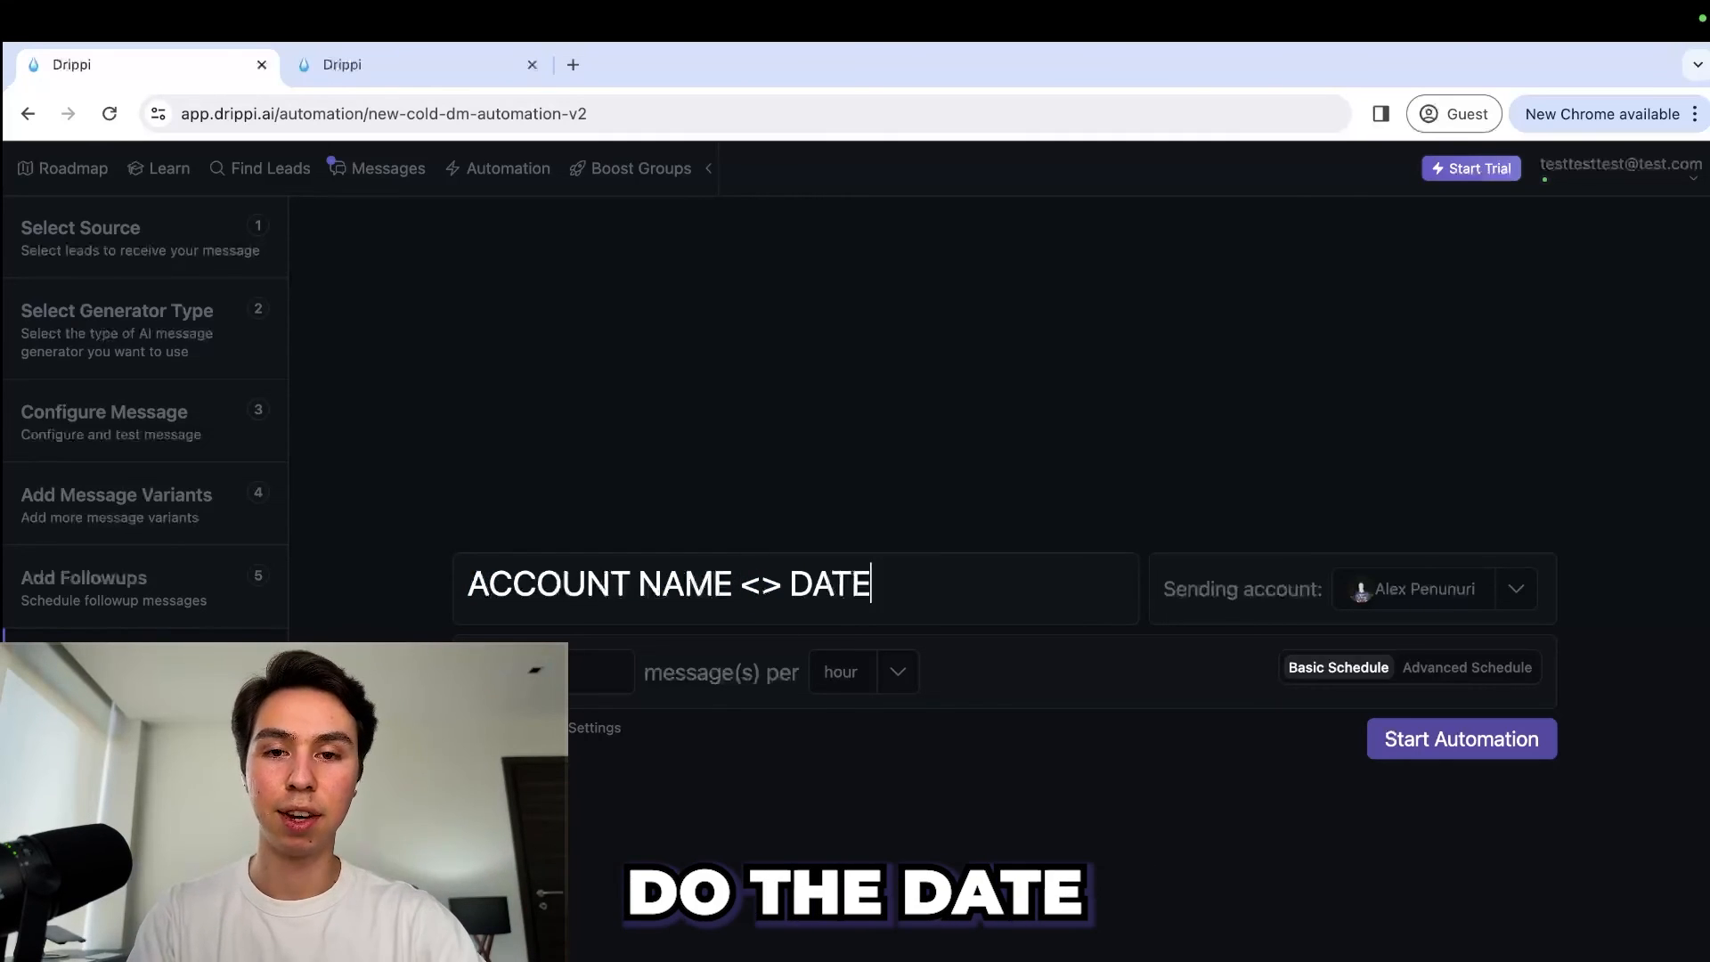
# Step: Expand the additional automation settings and set the sending rate to 6 messages per hour
pyautogui.click(579, 731)
pyautogui.doubleClick(554, 430)
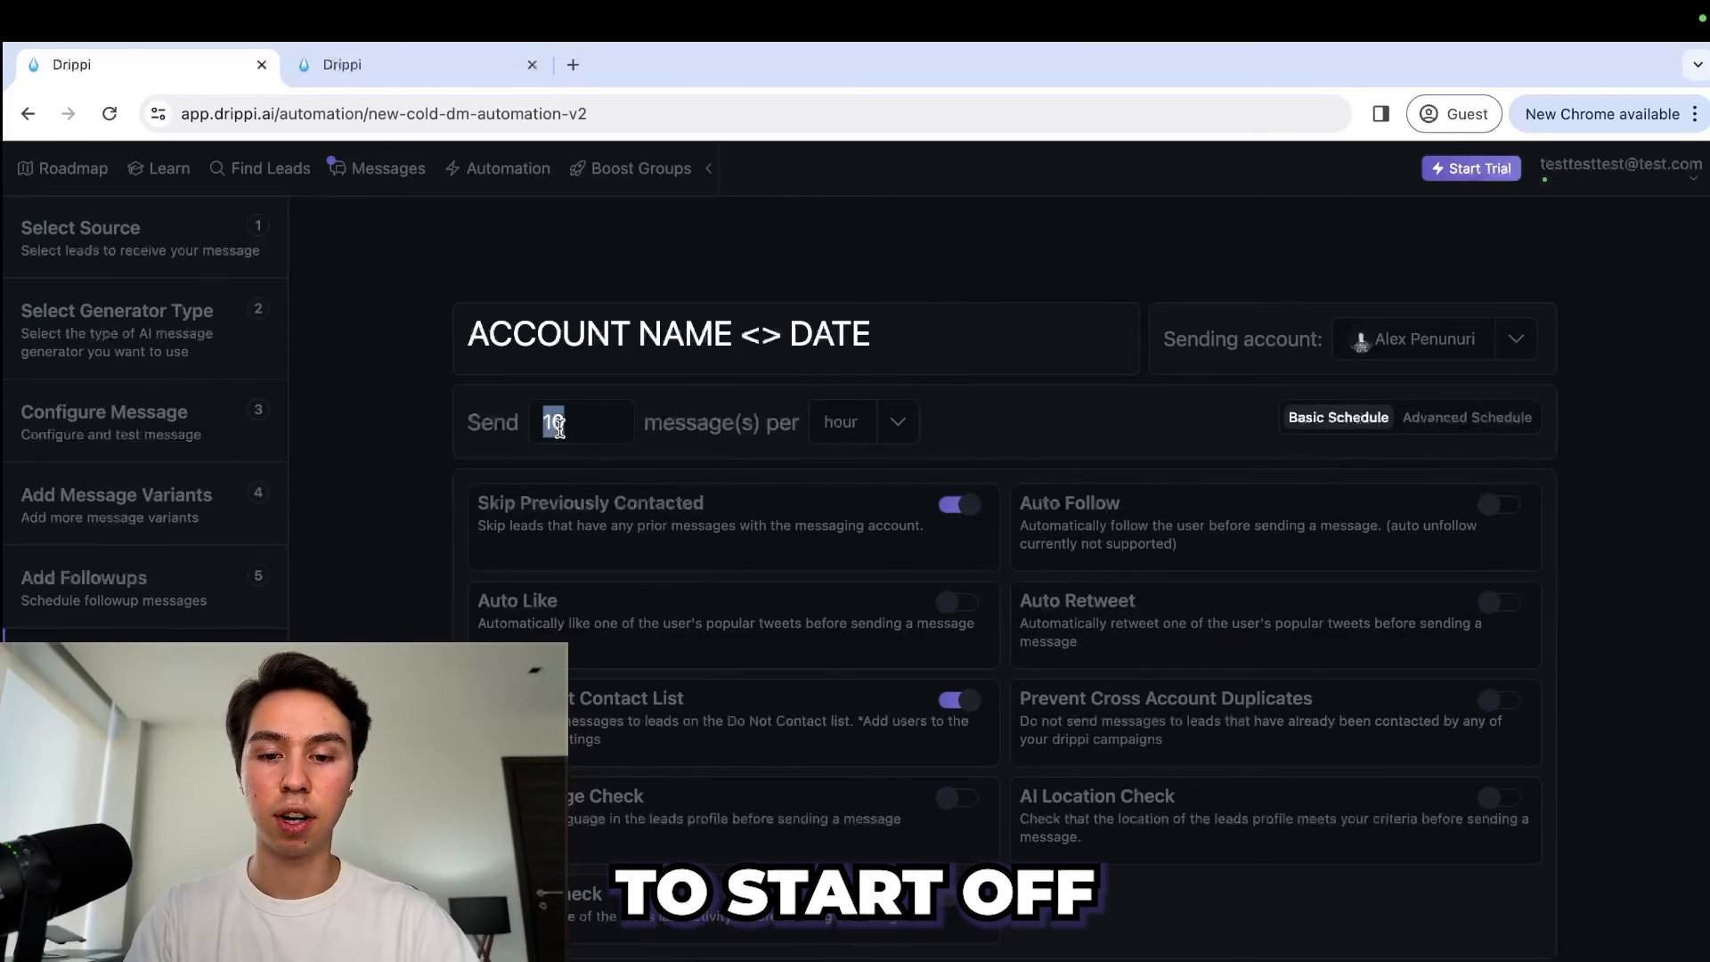
pyautogui.write('6')
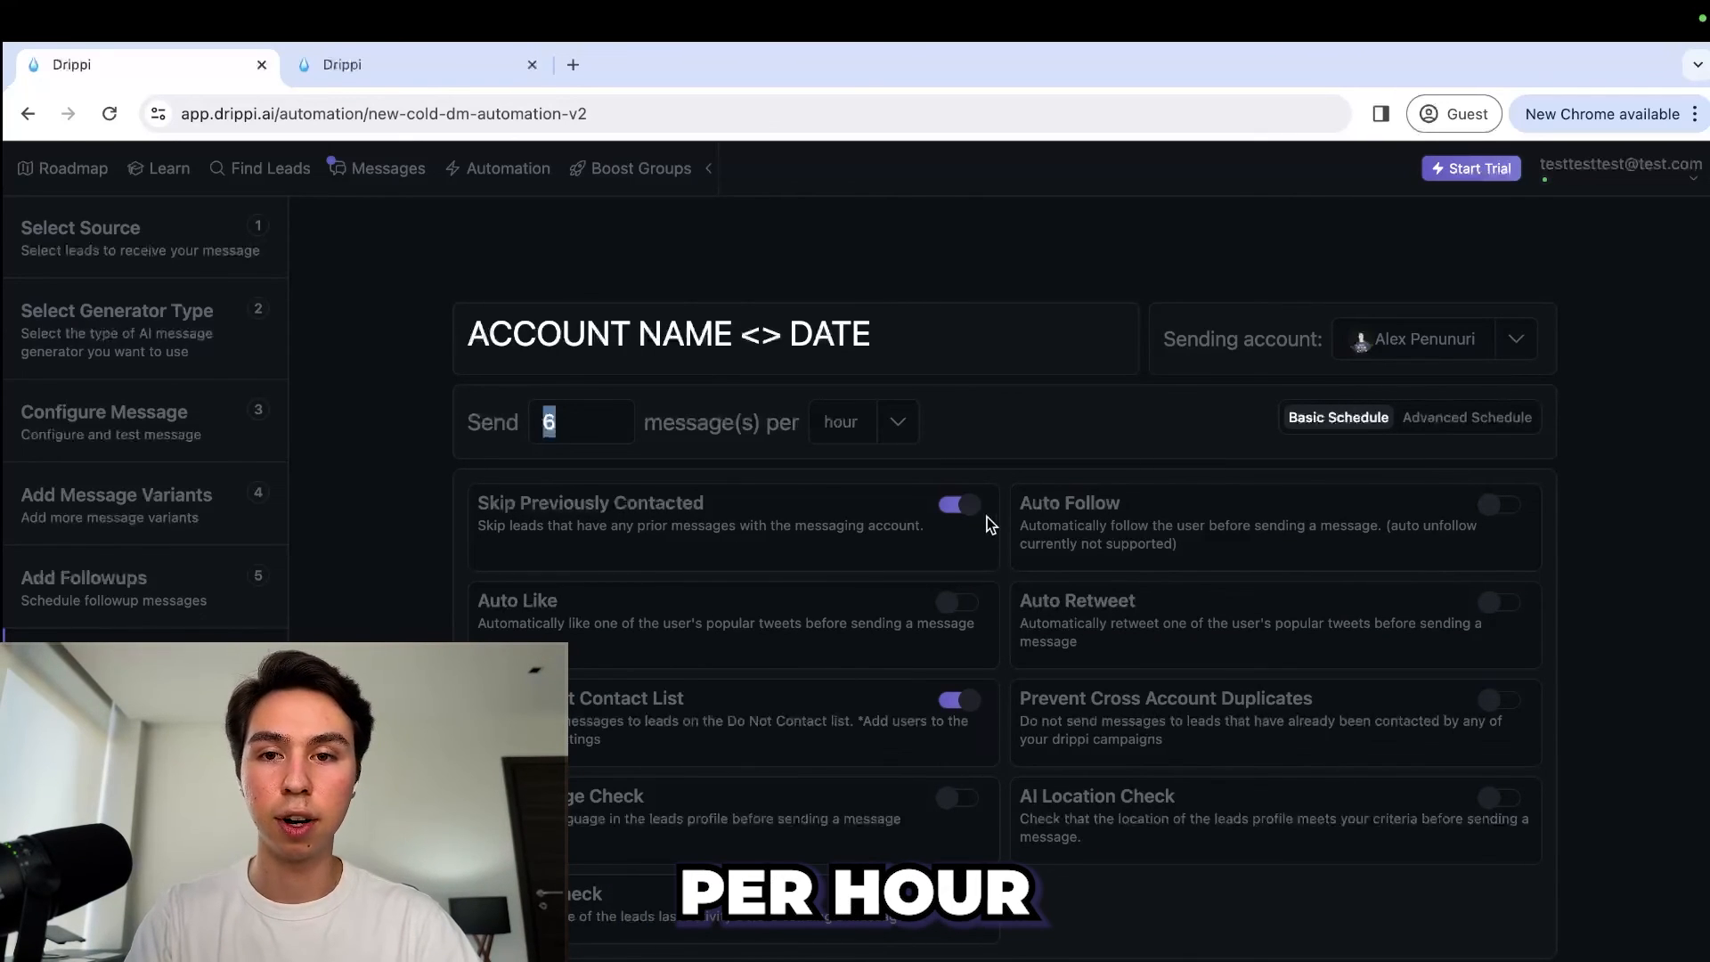
pyautogui.click(880, 517)
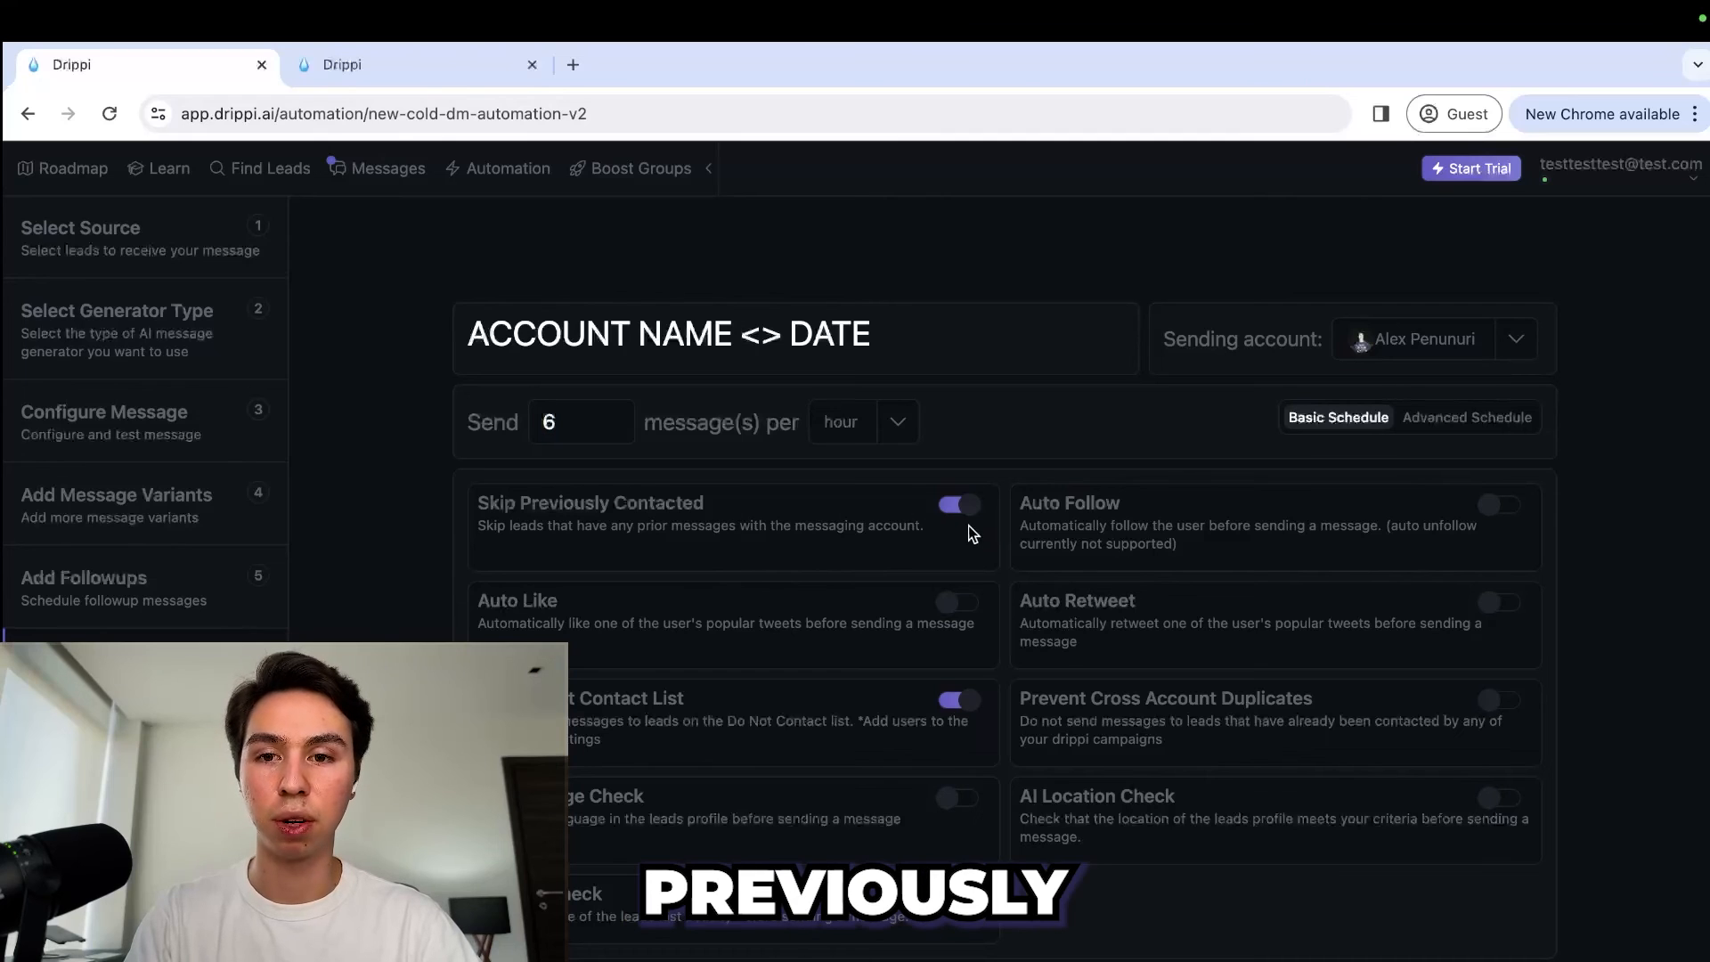
# Step: Turn on Prevent Cross Account Duplicates and enable the lead language check with English as the included language
pyautogui.click(1500, 704)
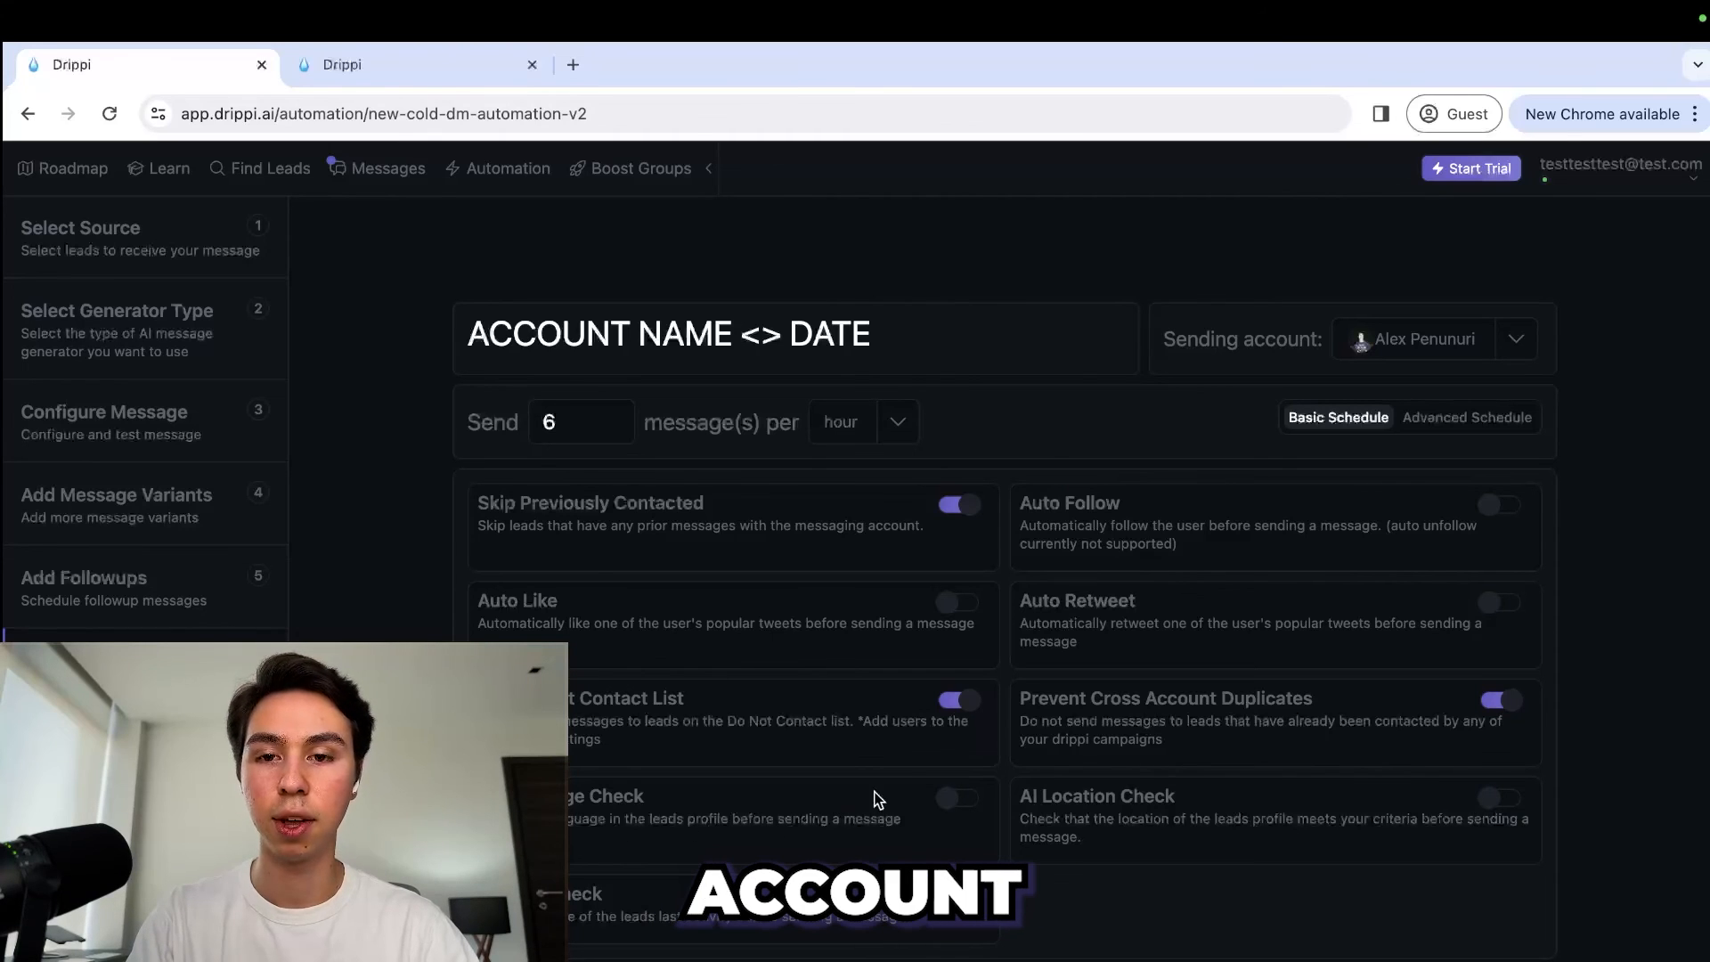
pyautogui.click(958, 798)
pyautogui.scroll(-1, 802, 828)
pyautogui.click(591, 851)
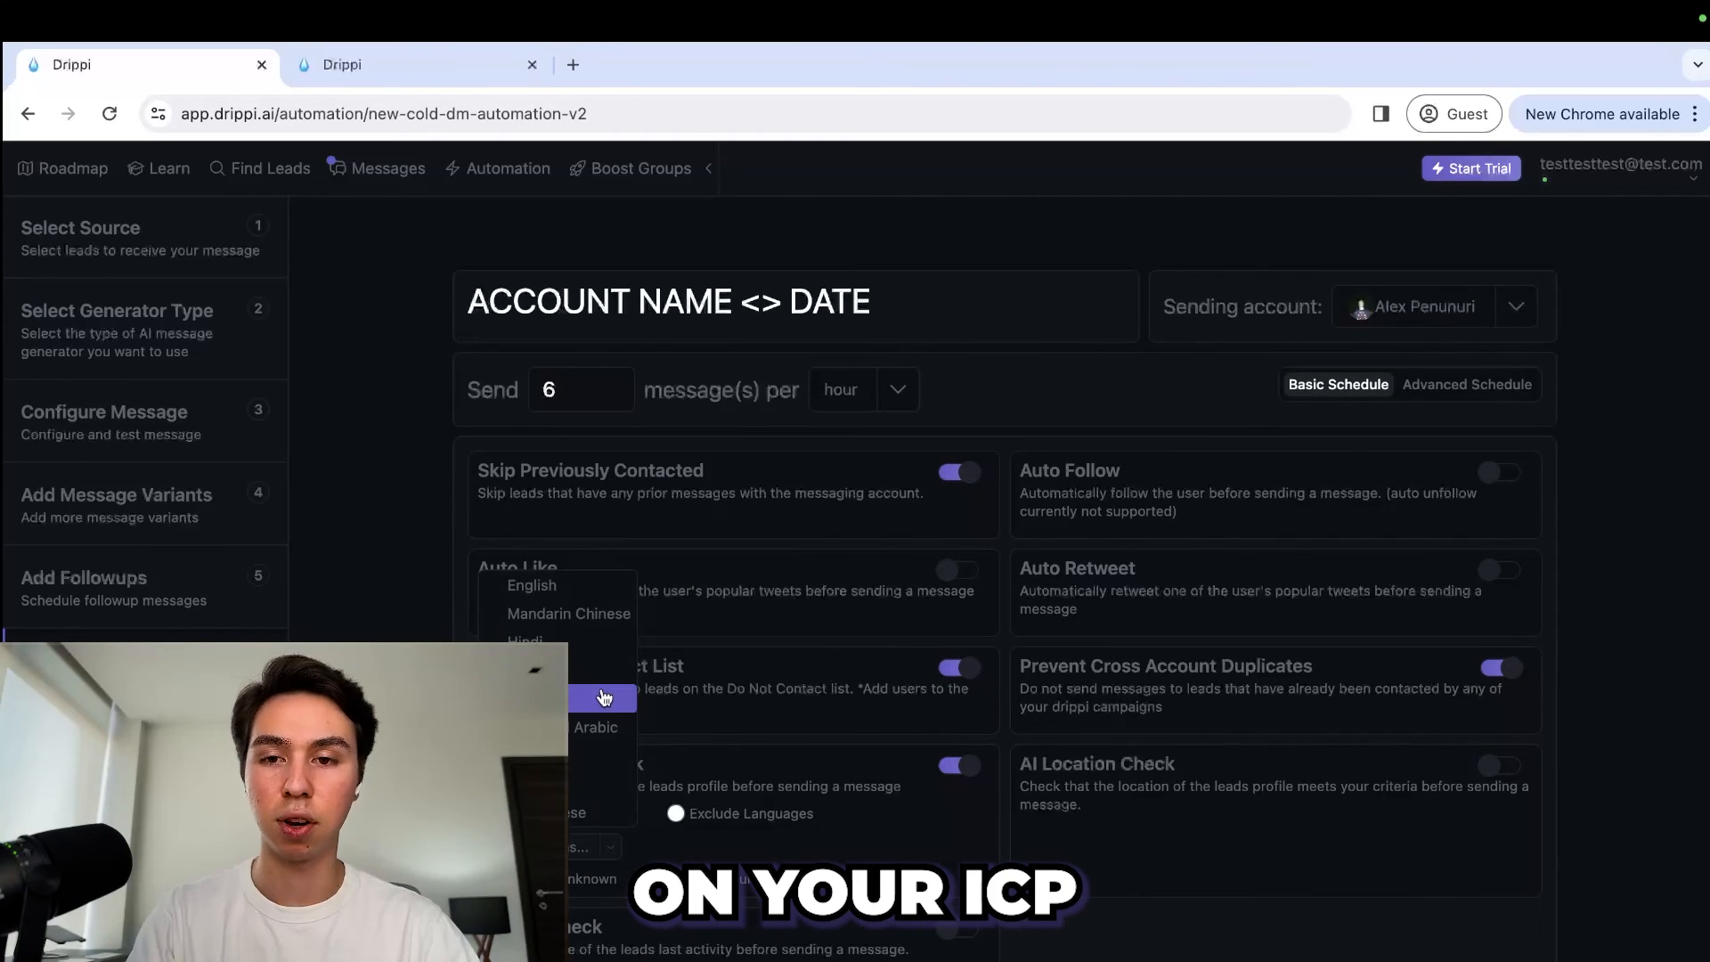
pyautogui.click(539, 586)
pyautogui.click(905, 821)
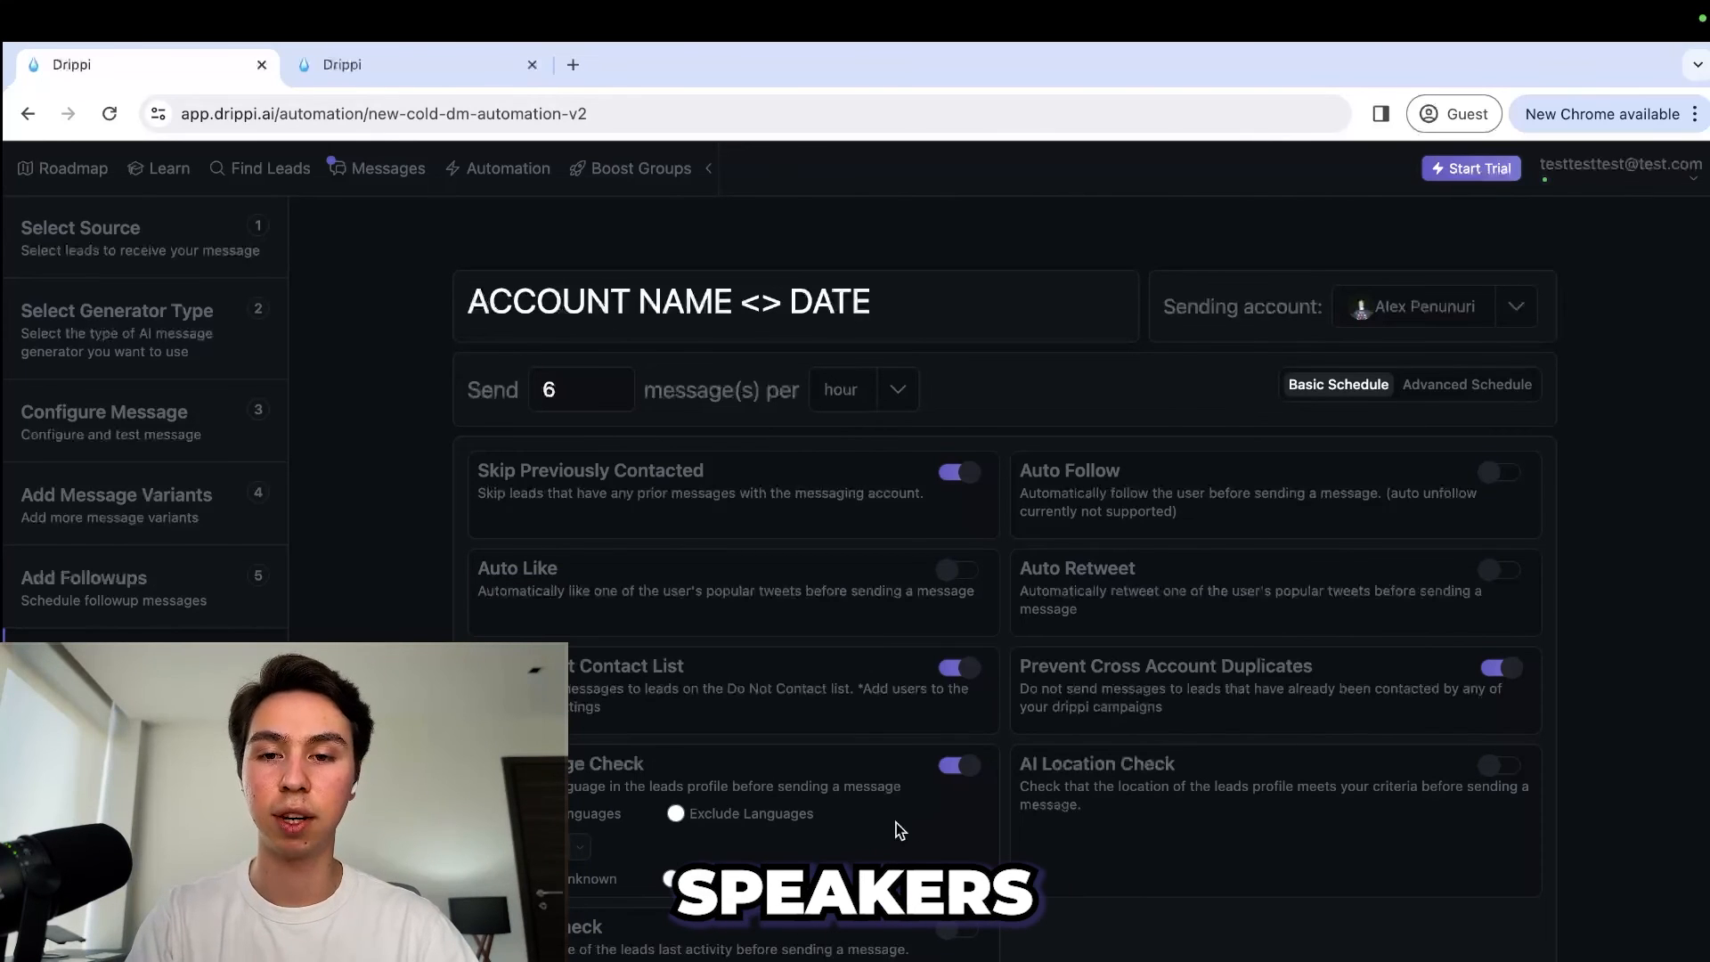
# Step: Turn on the check of the lead's last activity and set its latest activity value to 7
pyautogui.scroll(-1, 898, 782)
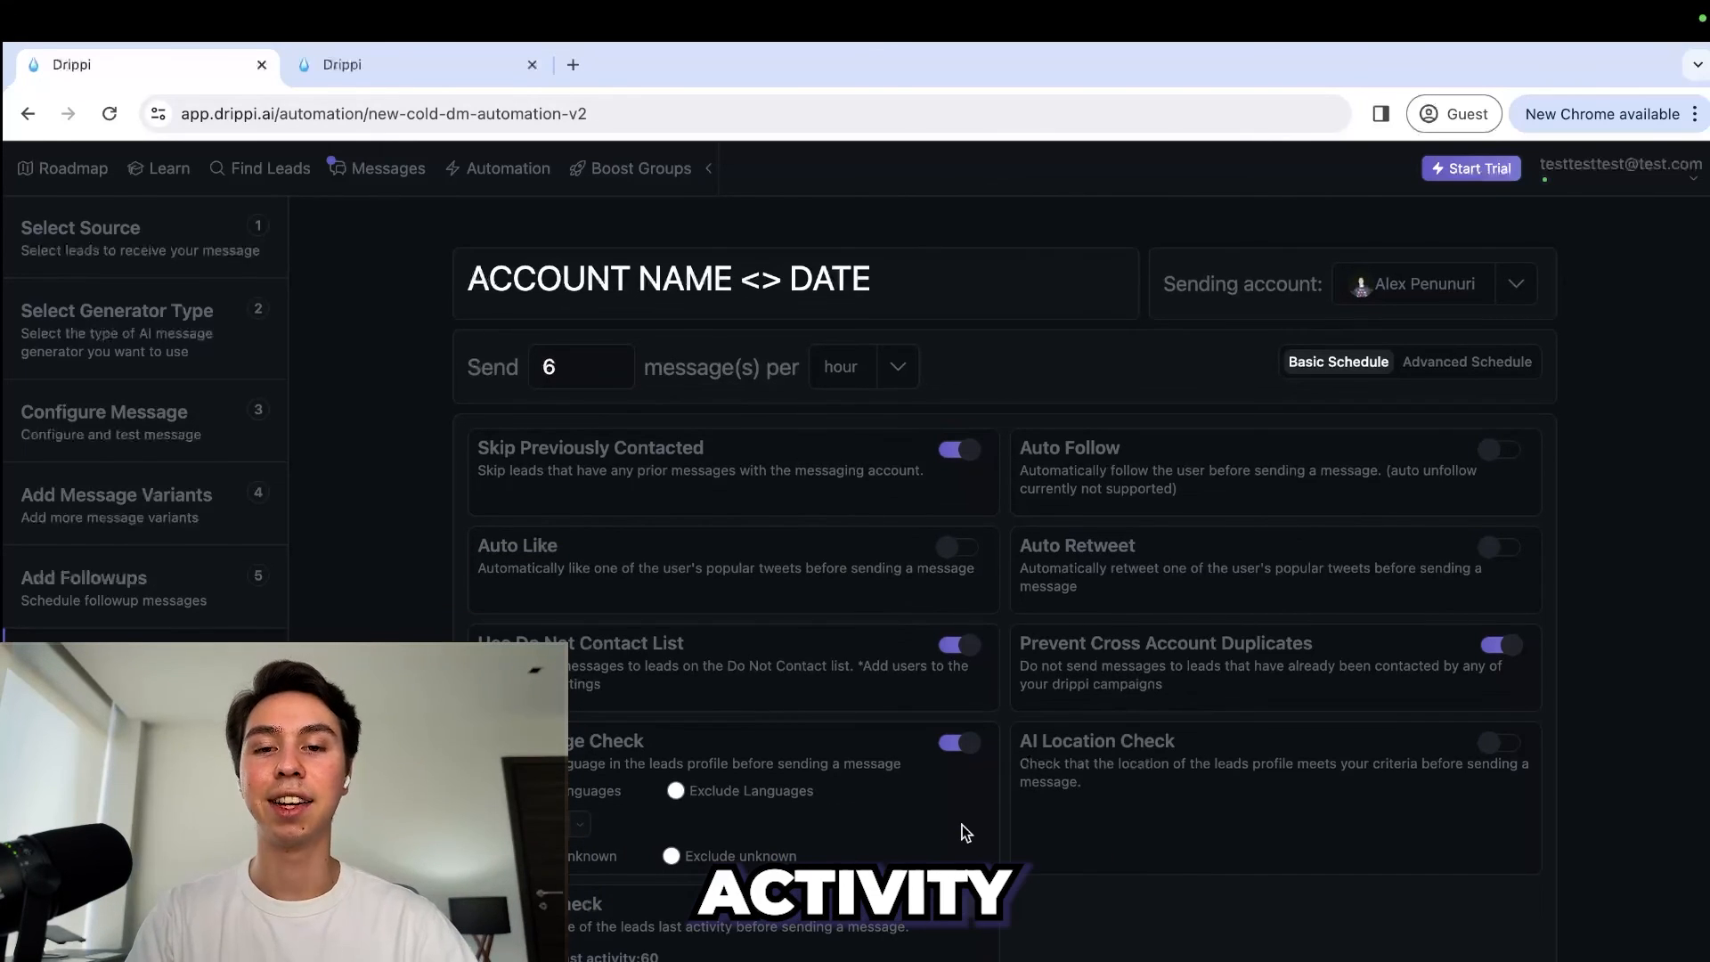
pyautogui.moveTo(784, 961); pyautogui.dragTo(655, 961)
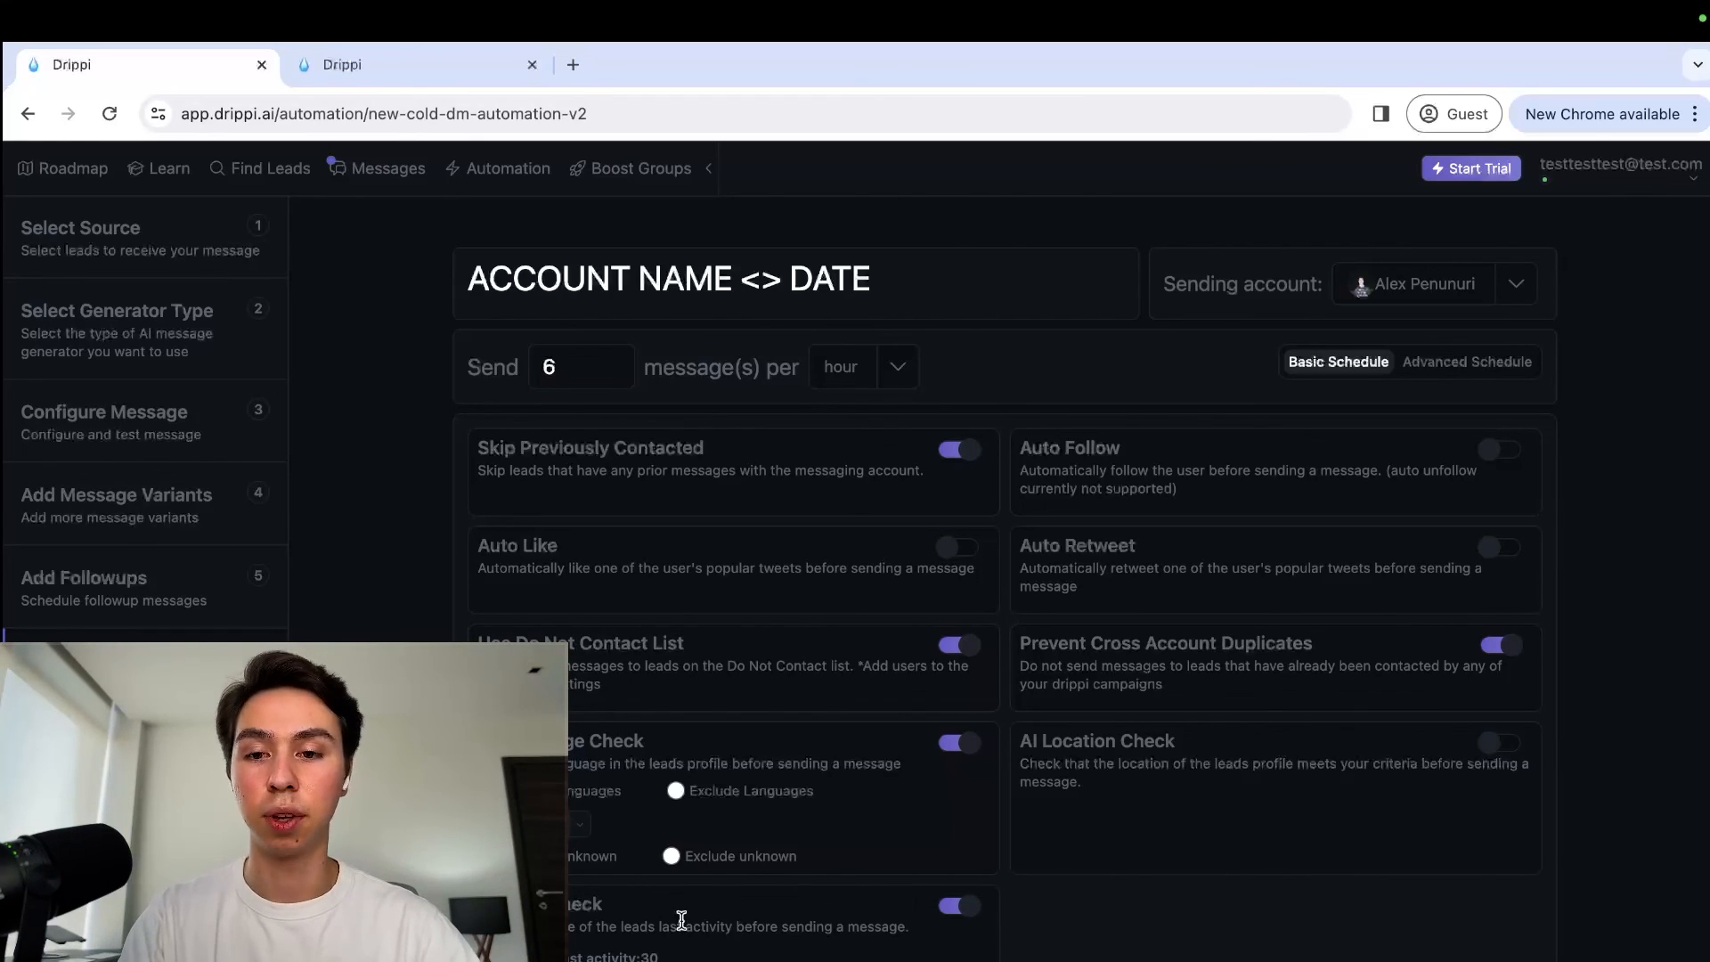
pyautogui.moveTo(660, 958)
pyautogui.mouseDown()
pyautogui.moveTo(489, 903)
pyautogui.moveTo(691, 917)
pyautogui.moveTo(664, 959)
pyautogui.mouseUp()
pyautogui.click(664, 960)
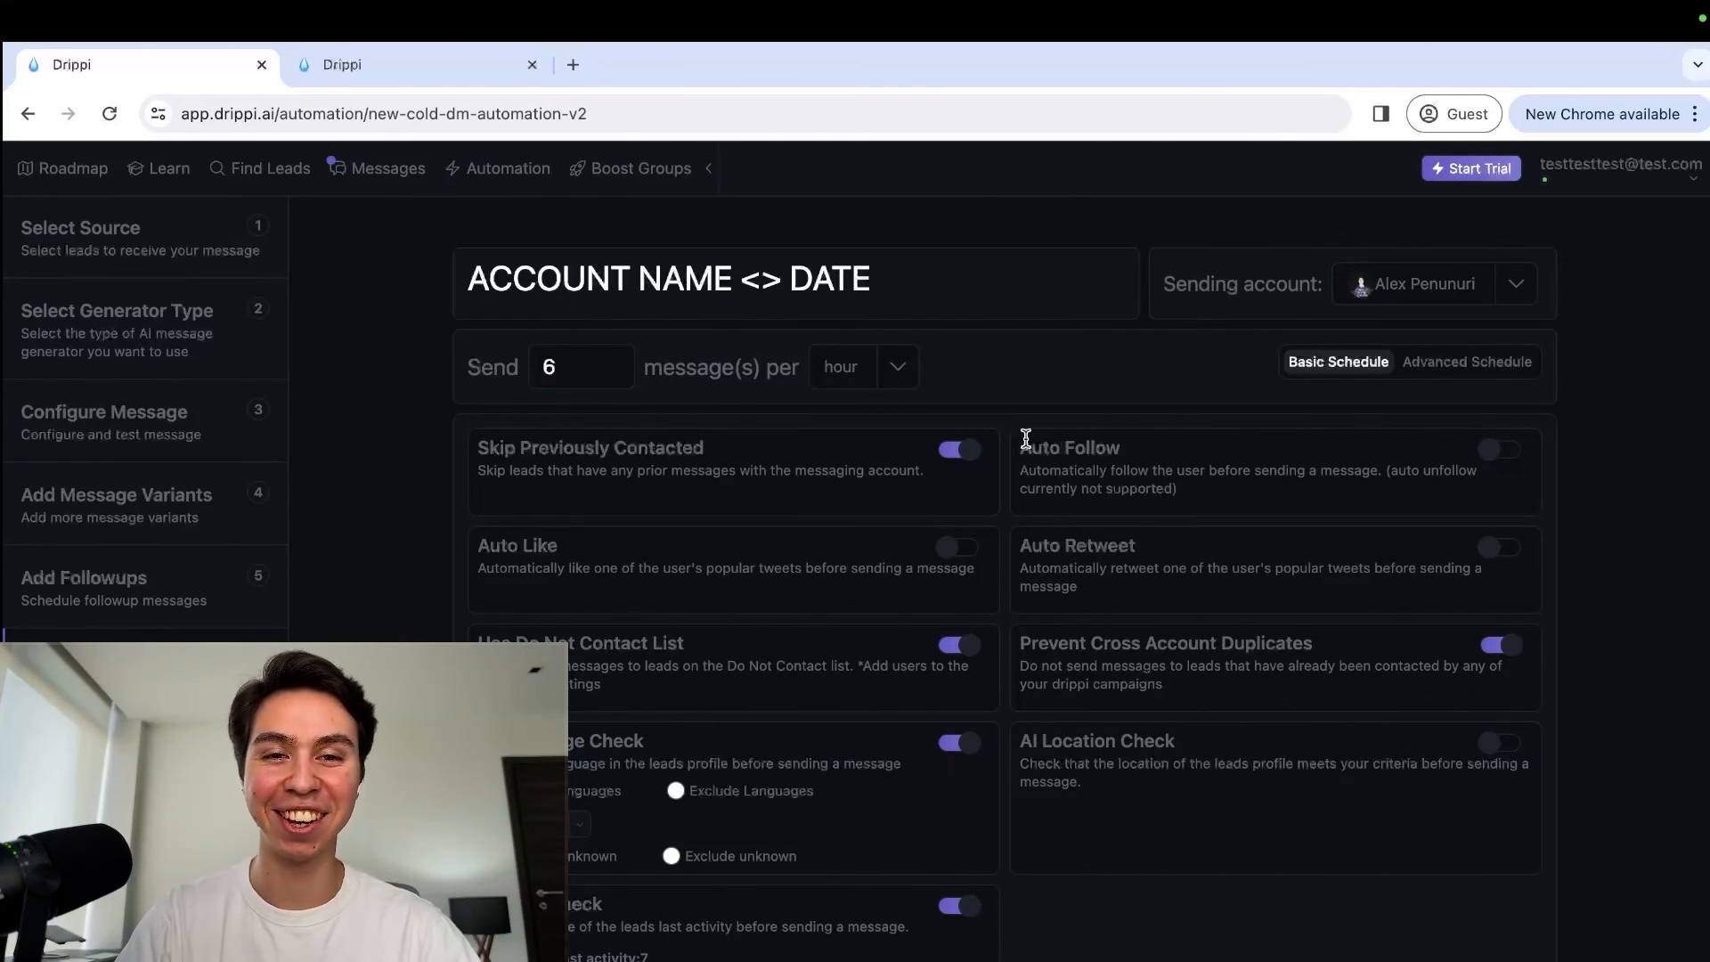
# Step: Examine the Auto Follow option and its description
pyautogui.moveTo(1024, 444); pyautogui.dragTo(1222, 450)
pyautogui.click(1210, 488)
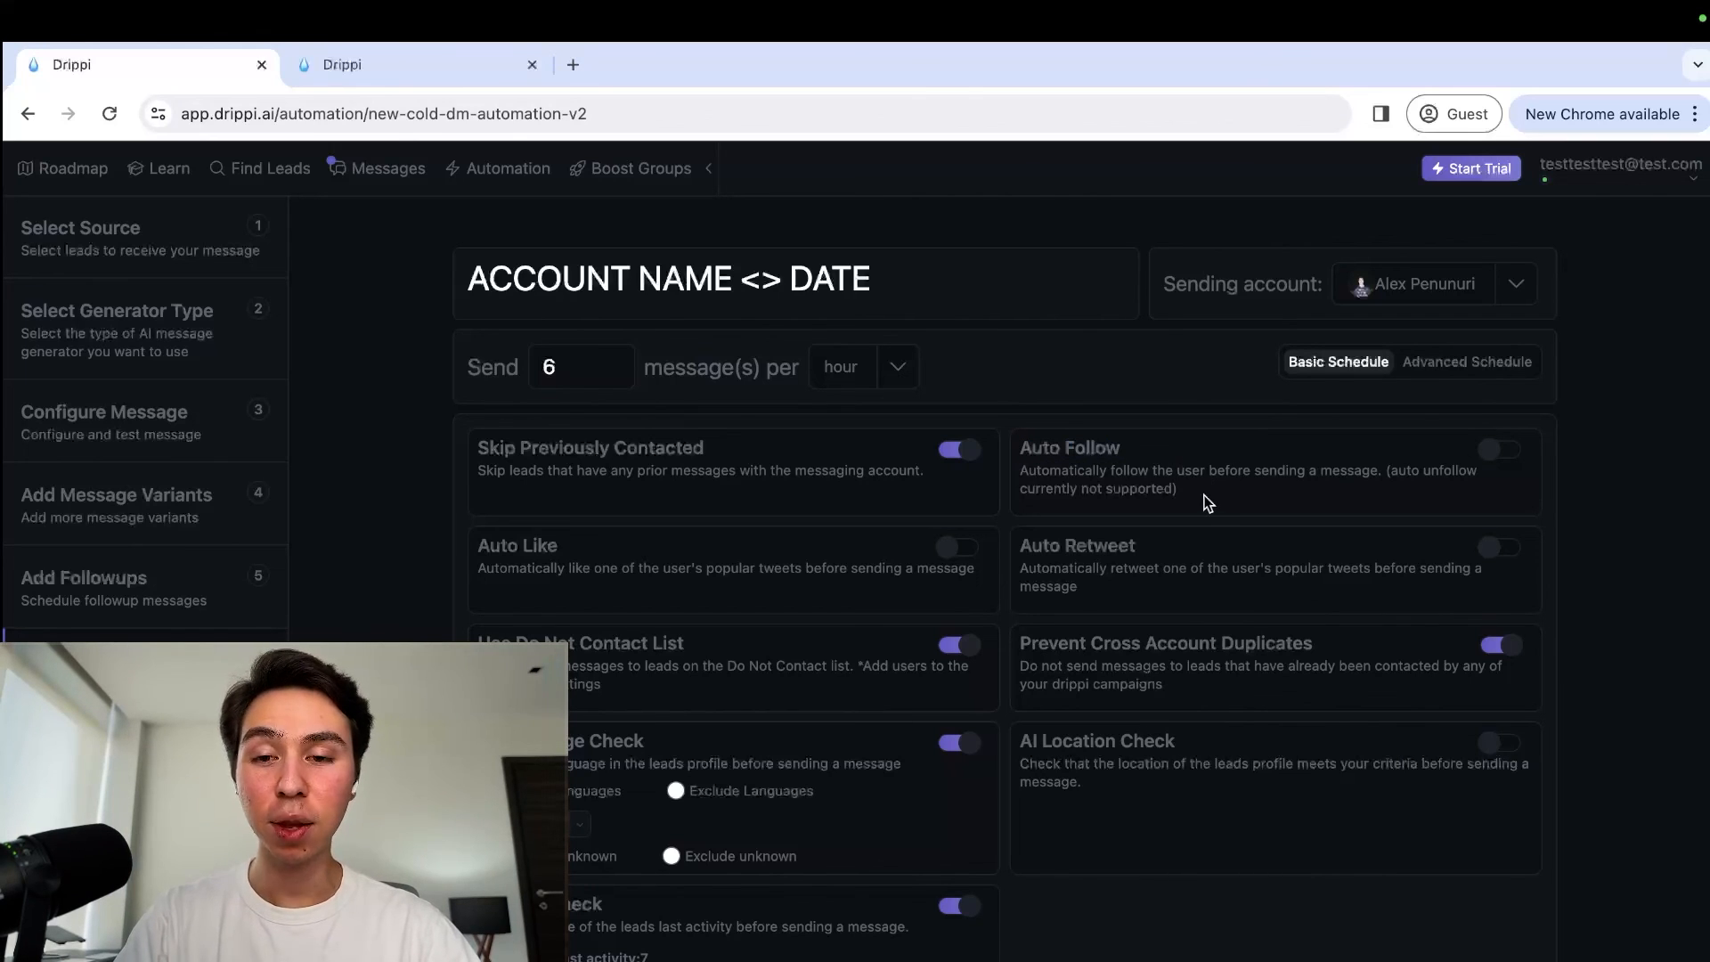
pyautogui.moveTo(1148, 496); pyautogui.dragTo(1017, 447)
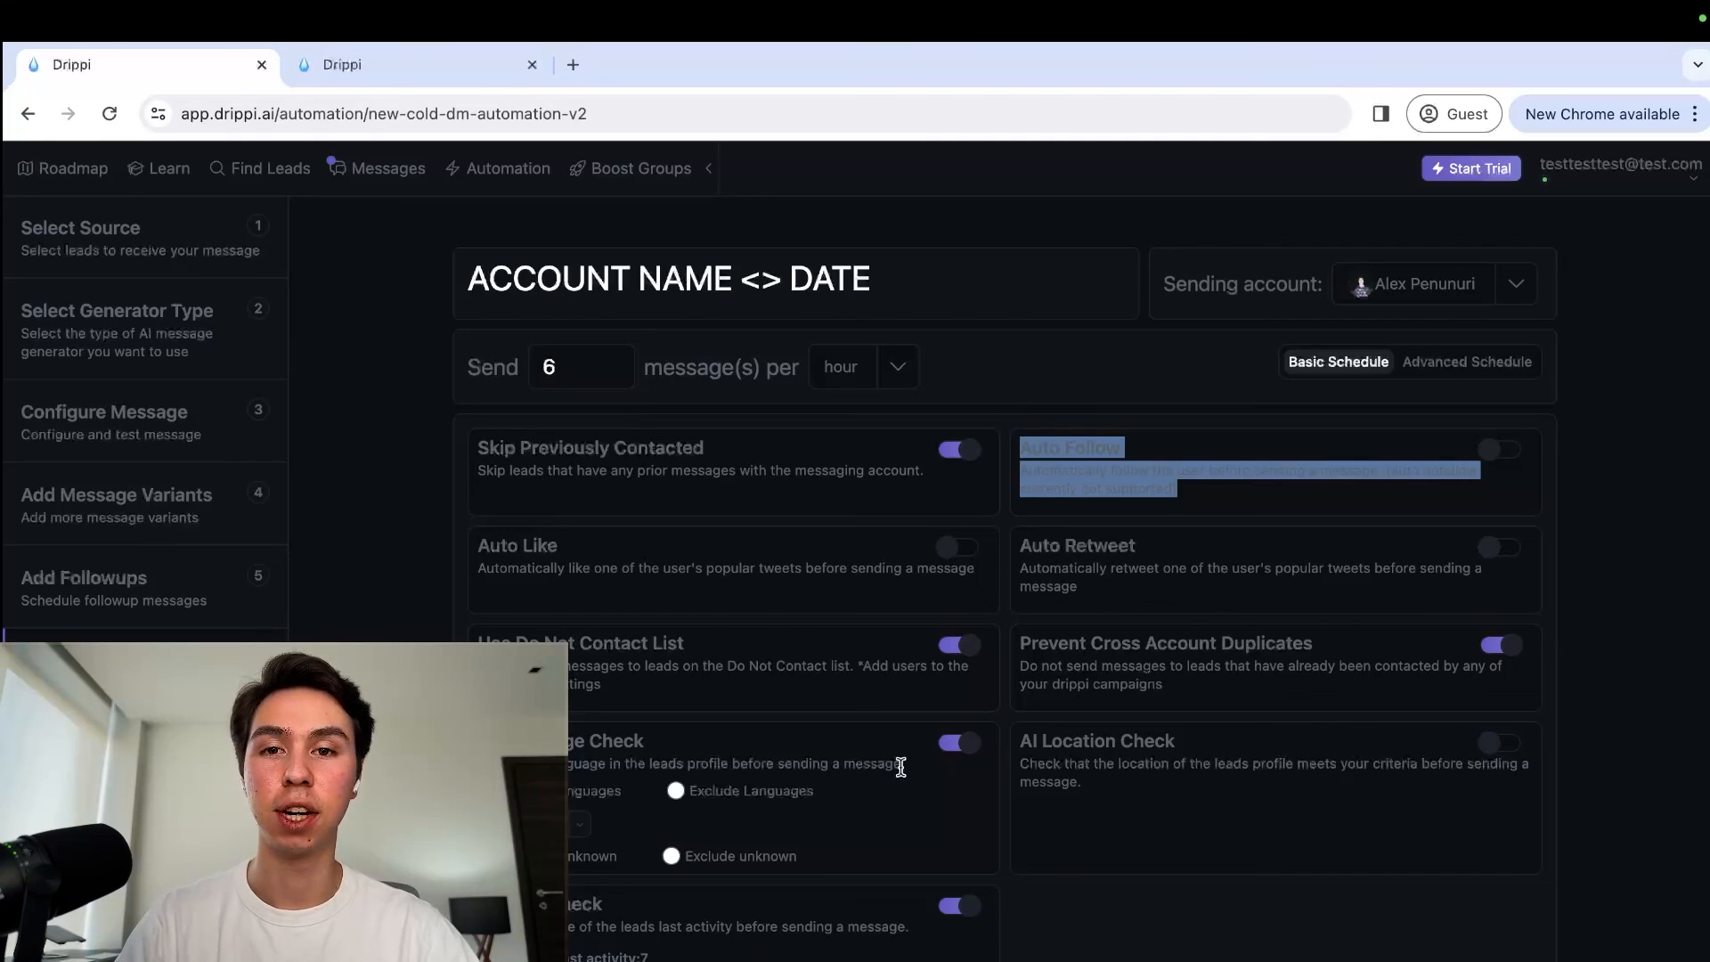
# Step: Turn on the AI Location Check for leads
pyautogui.click(1158, 833)
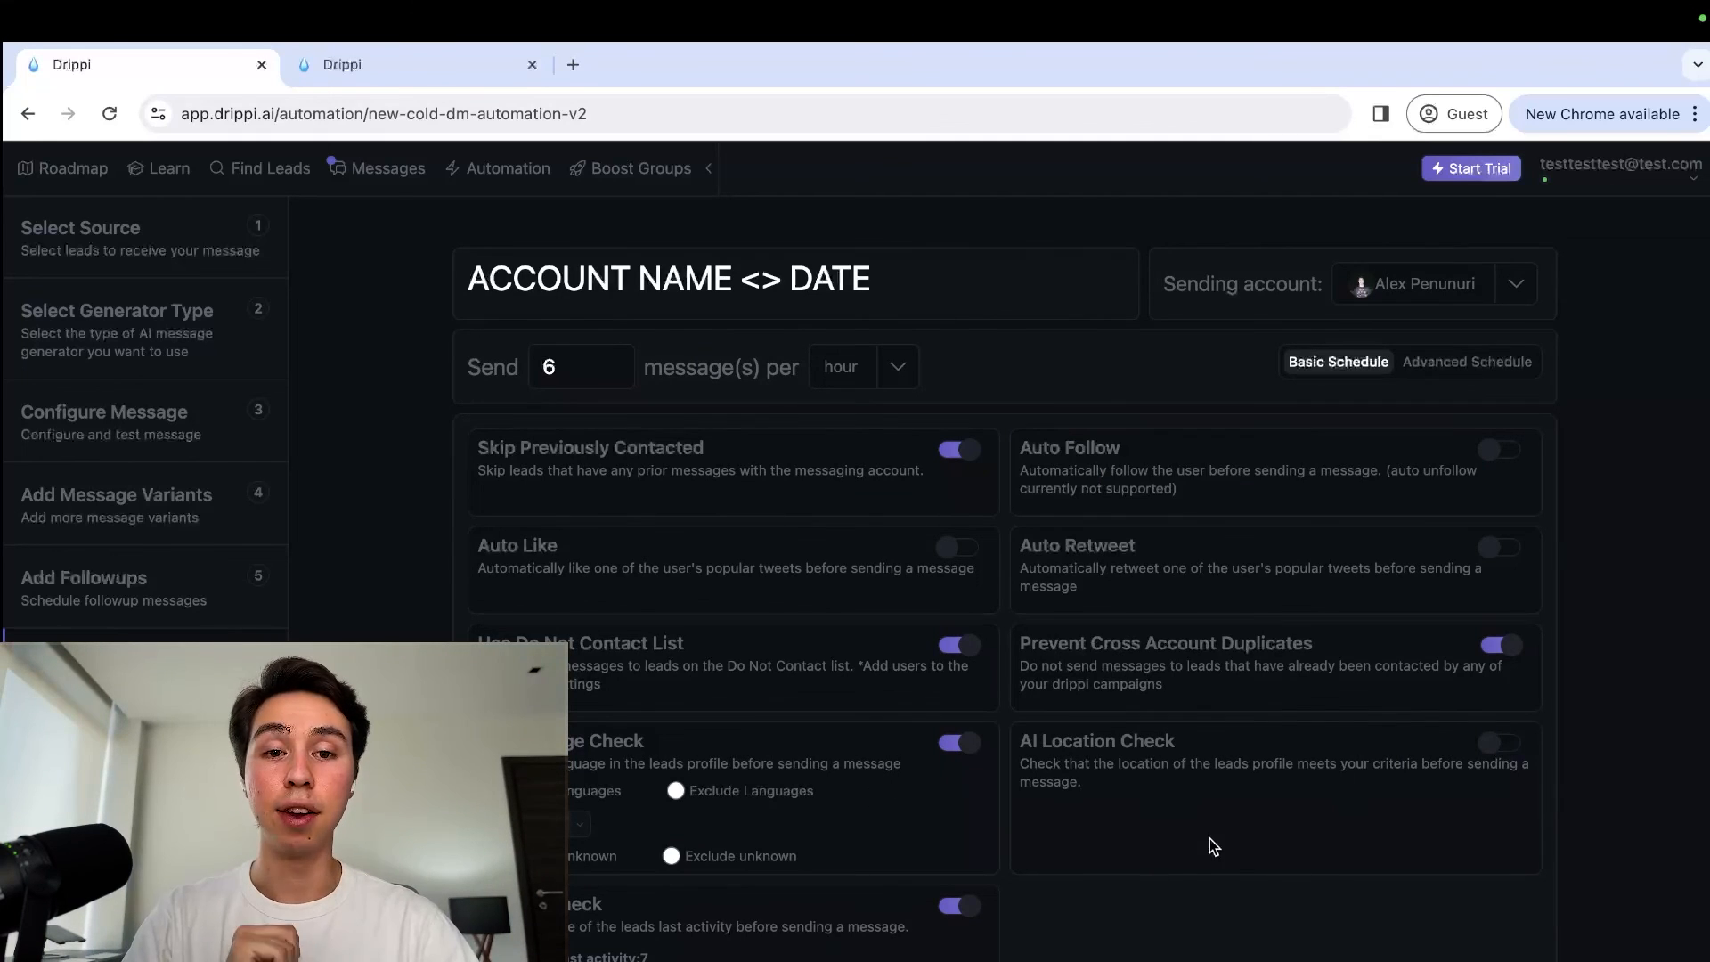
pyautogui.click(1504, 744)
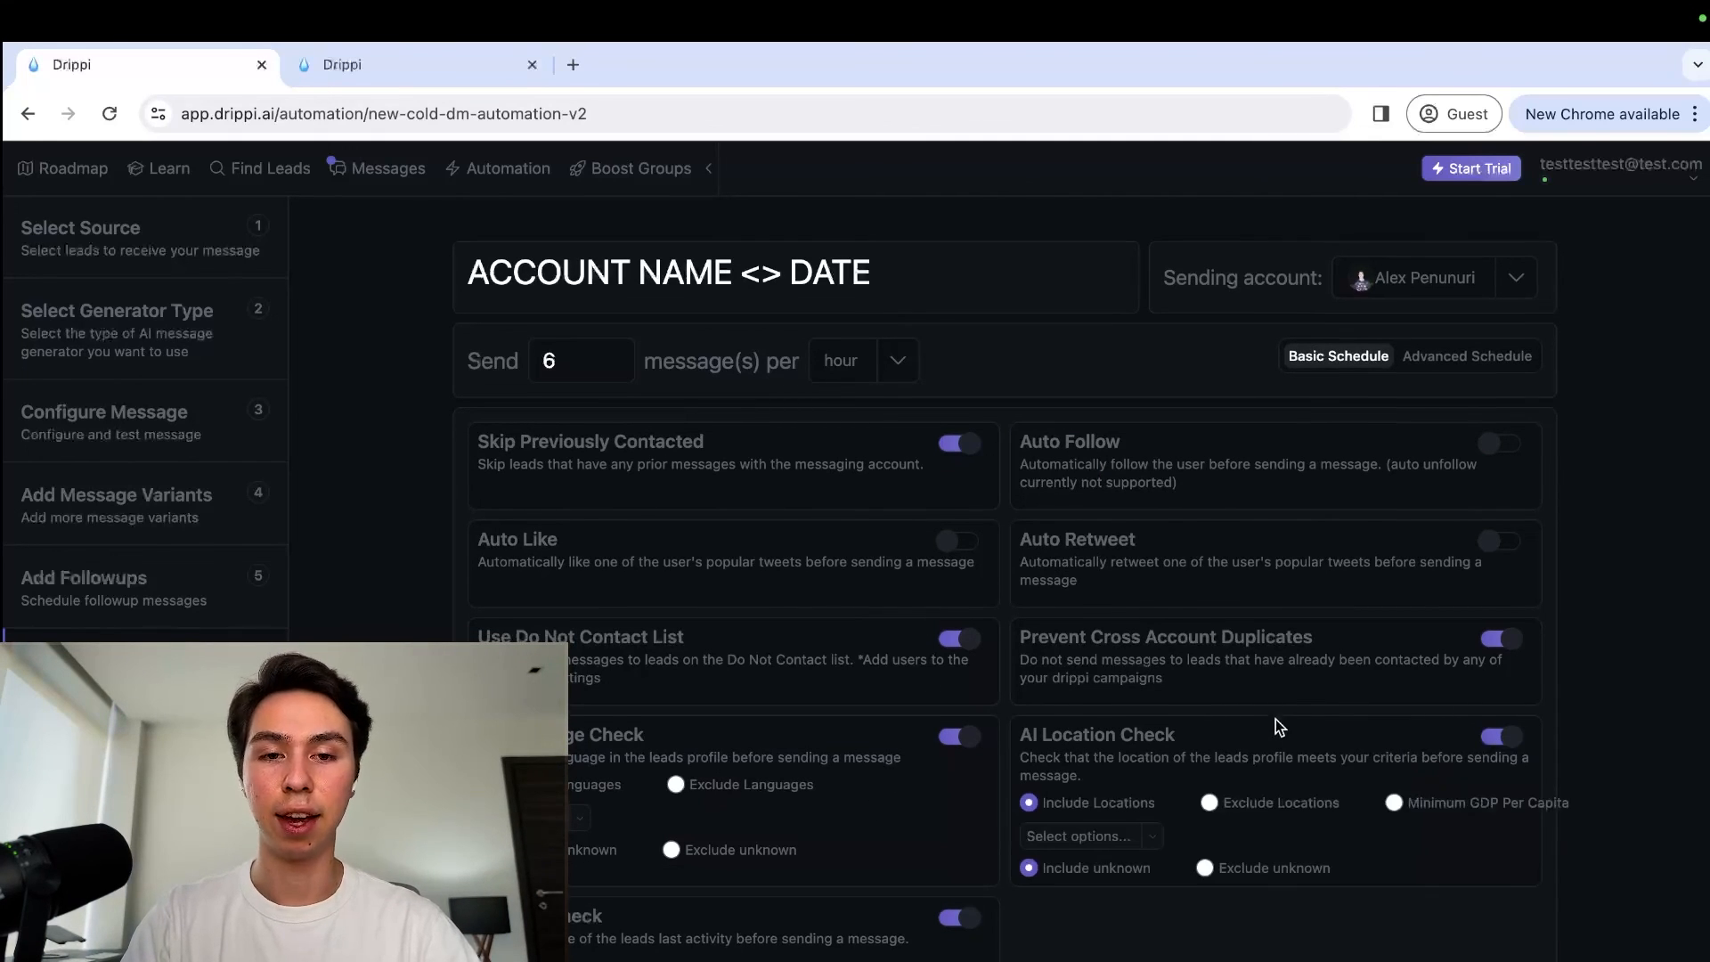
pyautogui.scroll(-1, 1275, 718)
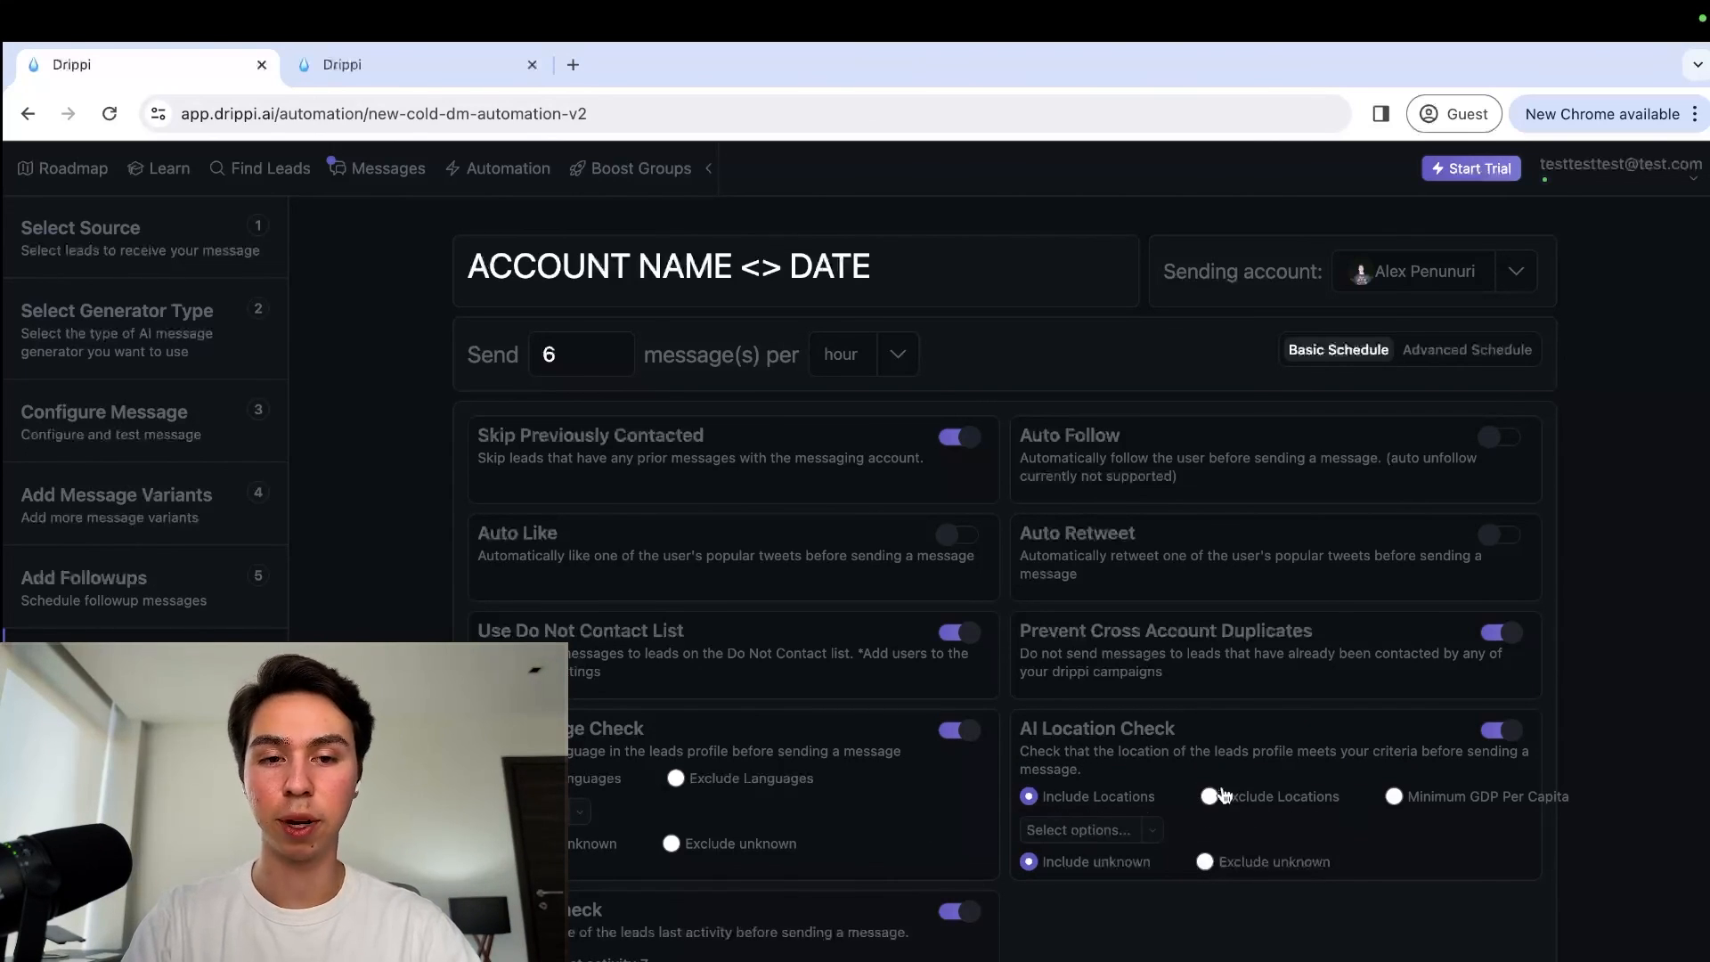
pyautogui.click(1074, 829)
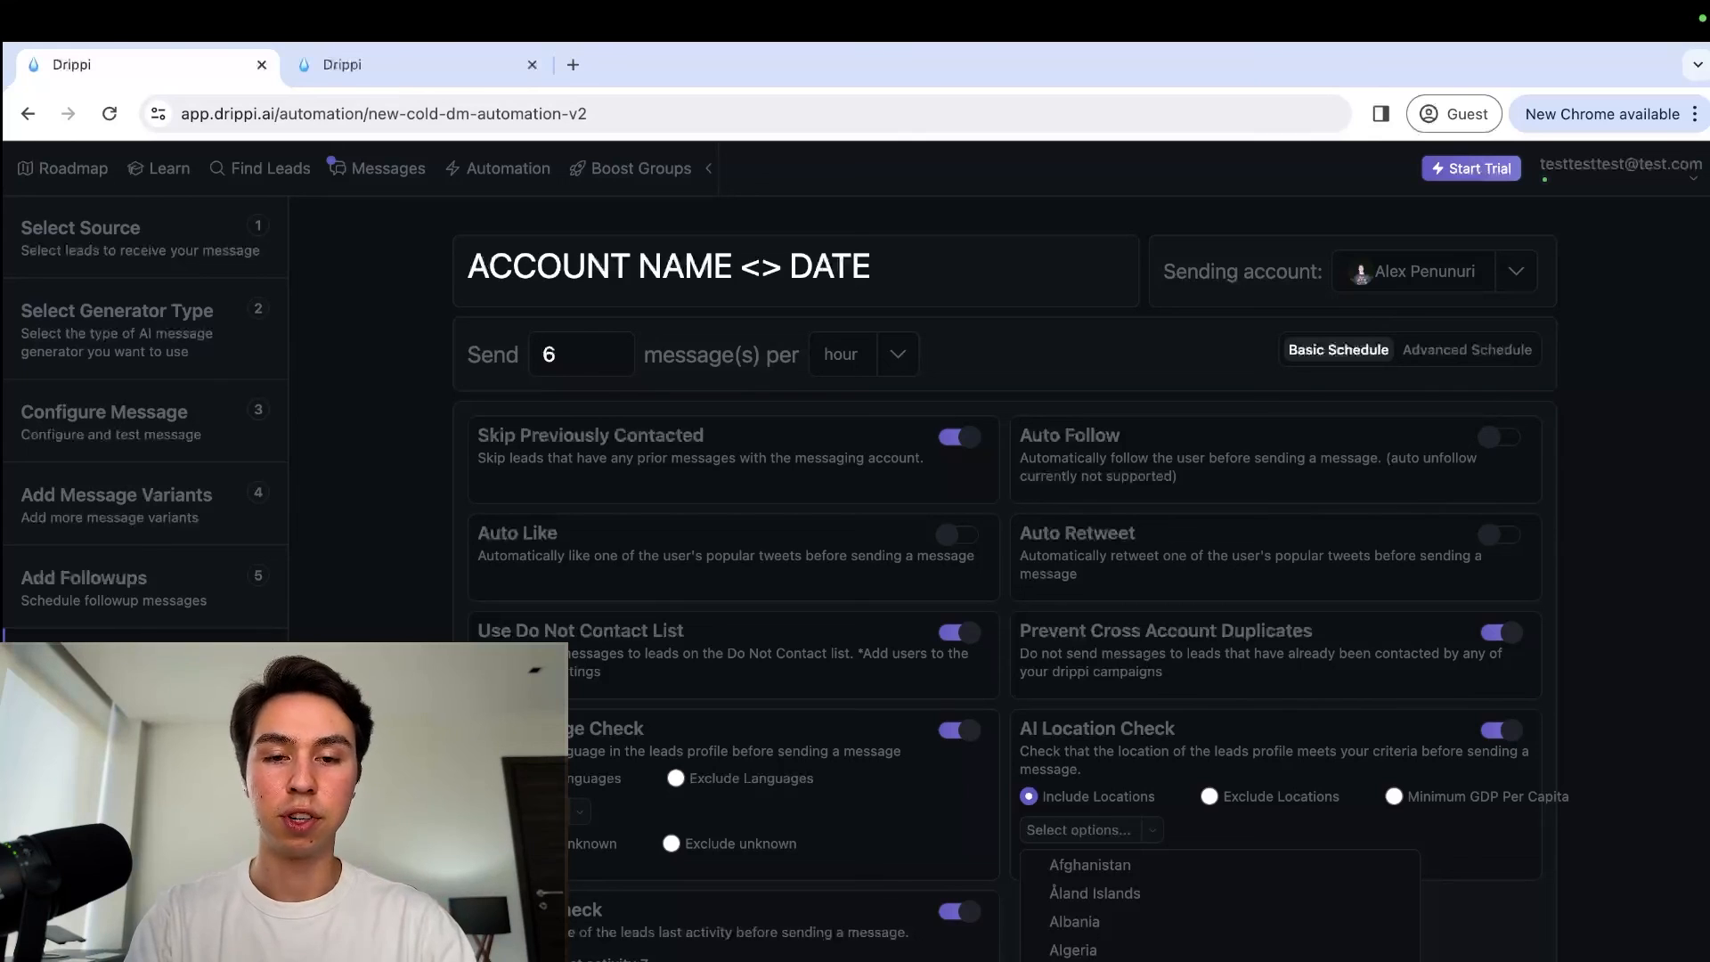
pyautogui.scroll(-20, 1220, 904)
pyautogui.press('Down')
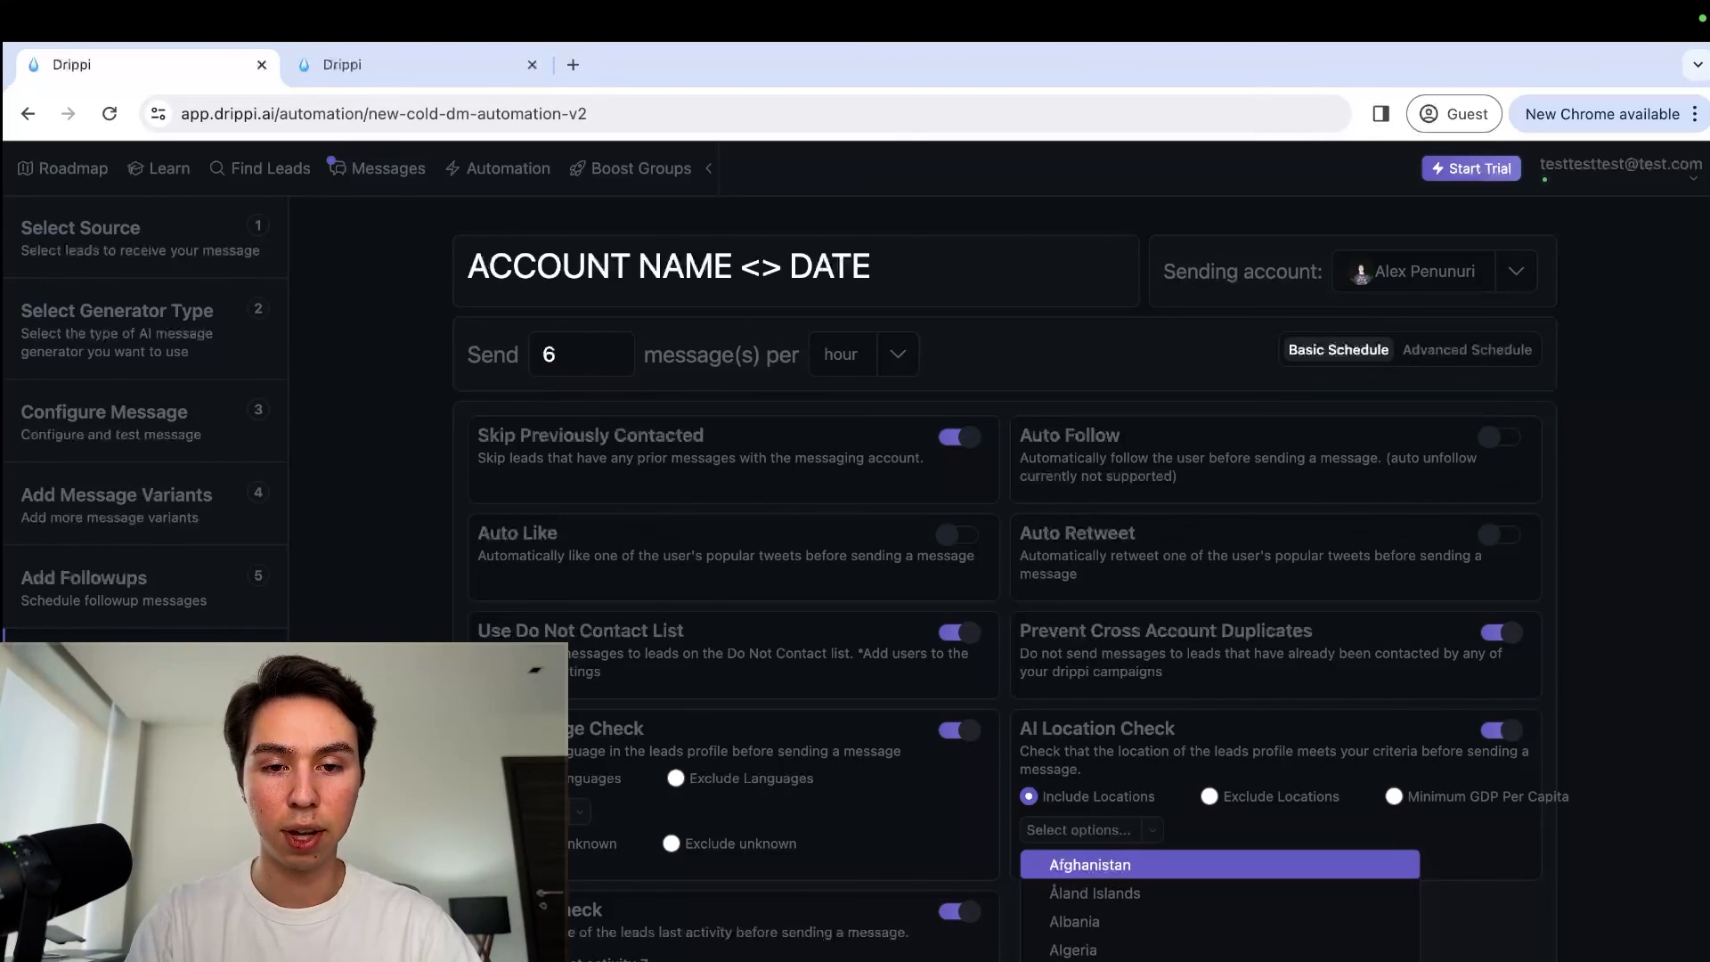
pyautogui.scroll(-20, 1221, 904)
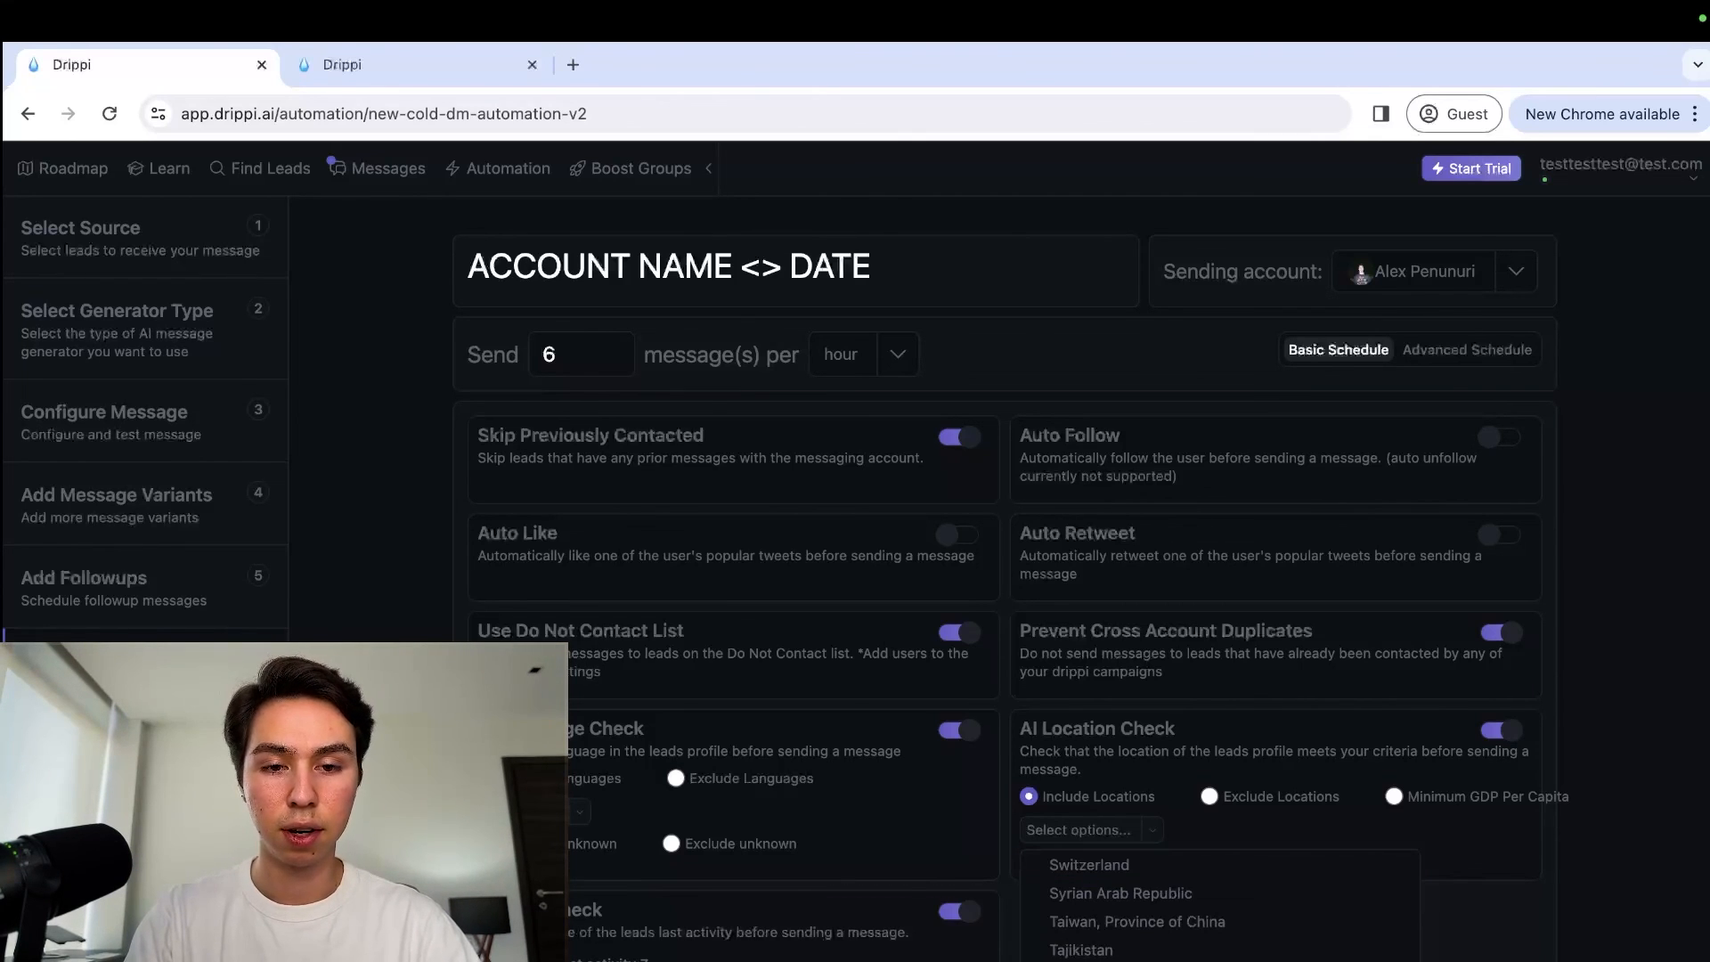
pyautogui.scroll(-5, 1220, 904)
pyautogui.scroll(-5, 1221, 905)
pyautogui.scroll(5, 1221, 904)
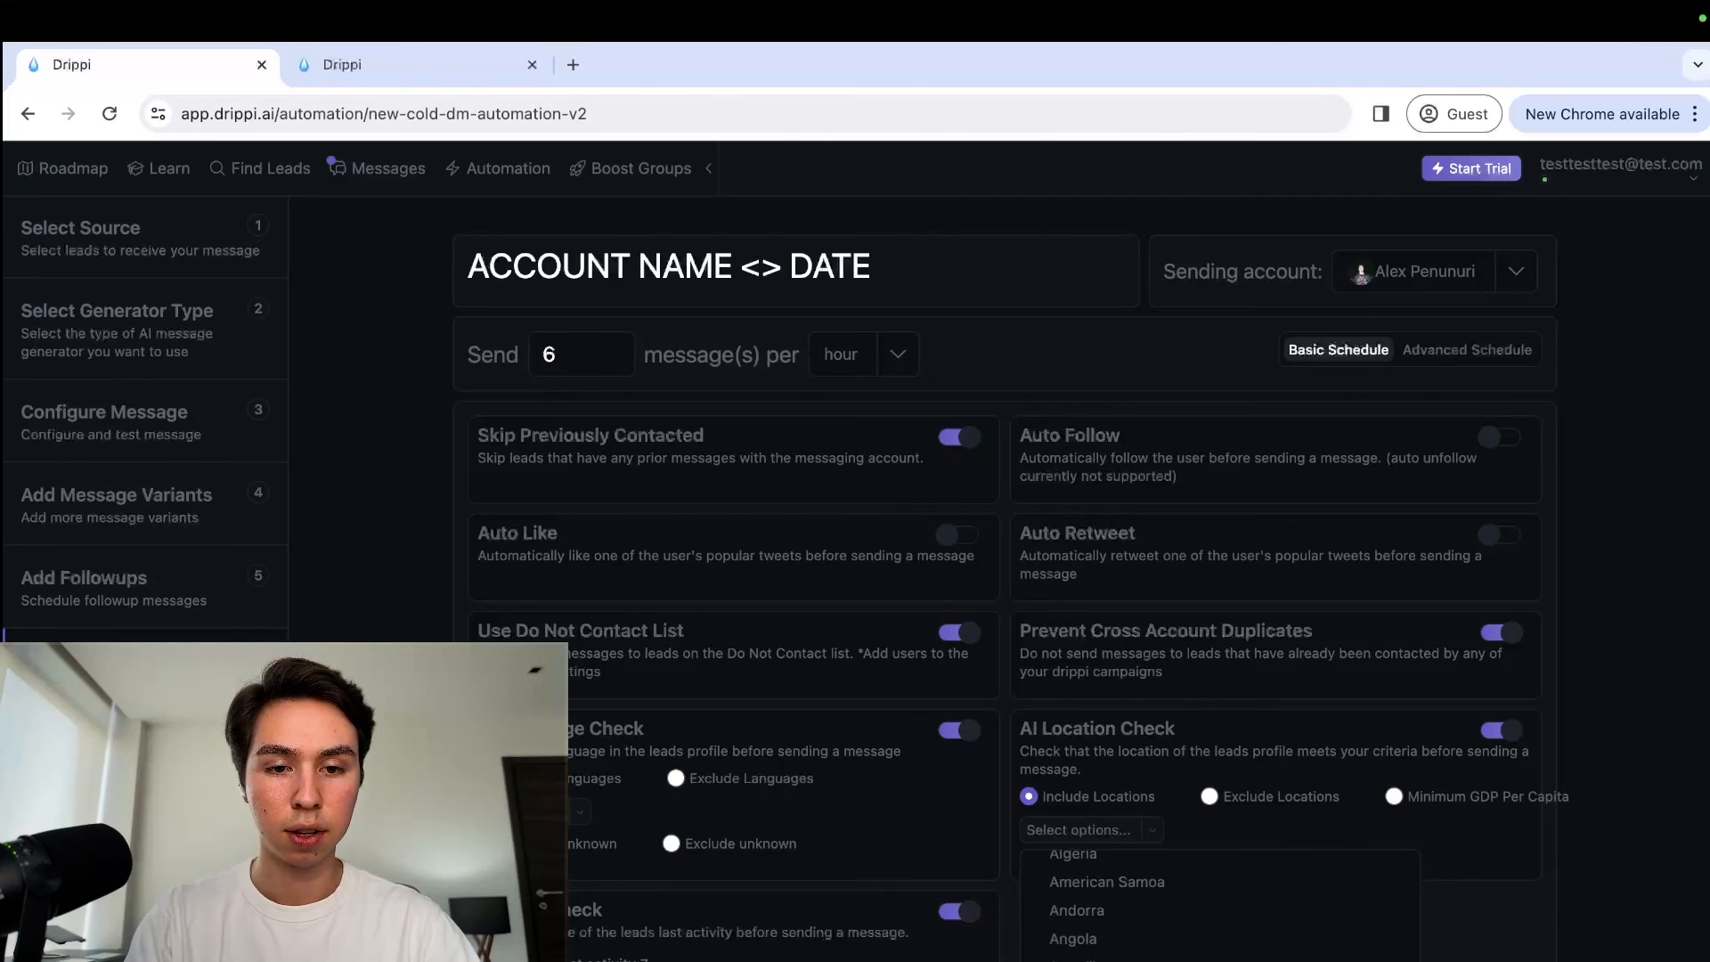
pyautogui.scroll(-20, 1381, 918)
pyautogui.scroll(20, 1381, 927)
pyautogui.click(1551, 905)
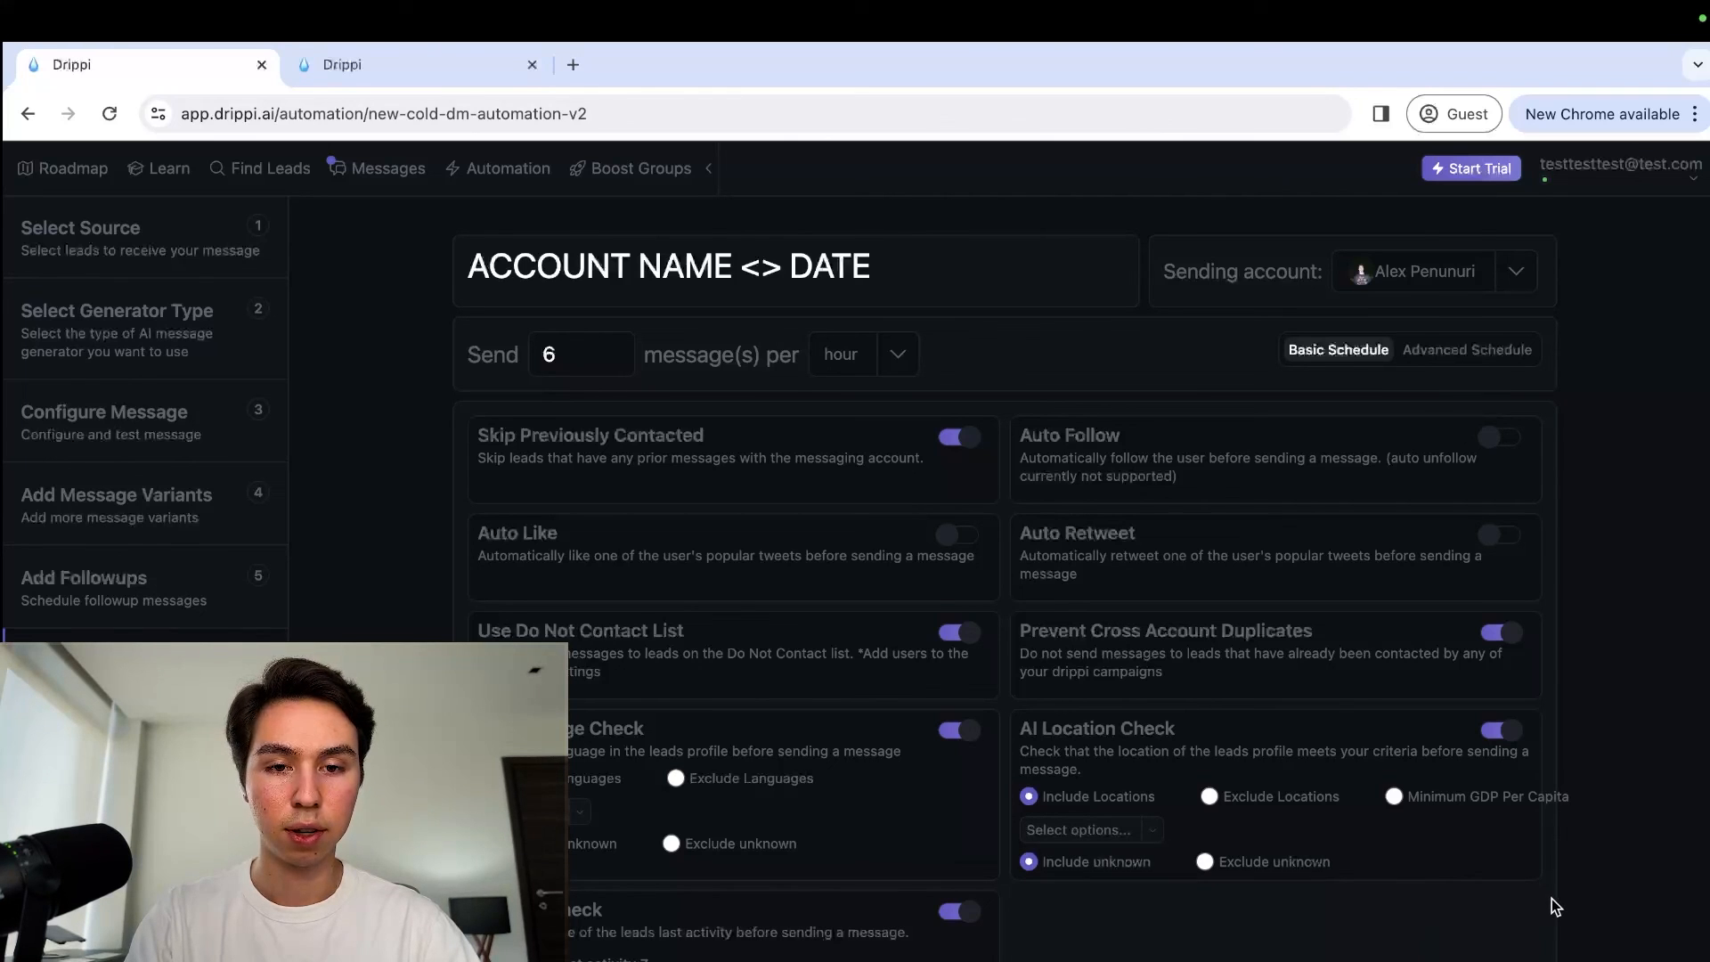
# Step: Select the United States and the United Kingdom of Great Britain and Northern Ireland as included locations for the AI Location Check
pyautogui.click(1061, 830)
pyautogui.scroll(-20, 1221, 904)
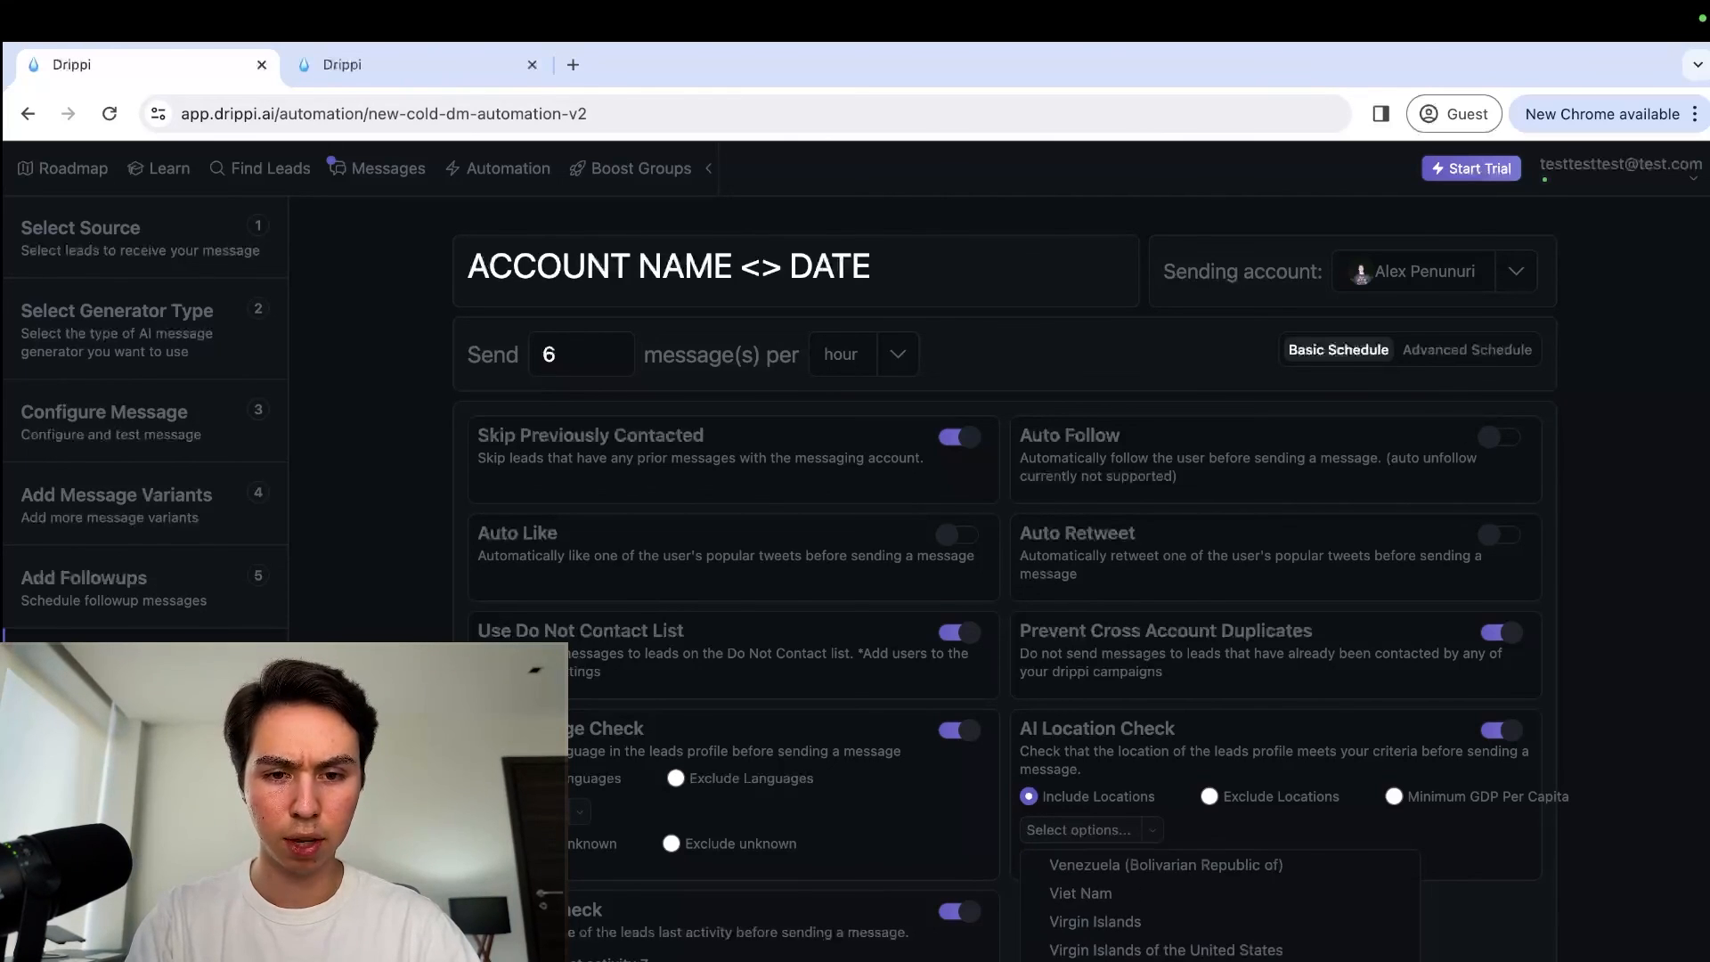
pyautogui.scroll(3, 1221, 904)
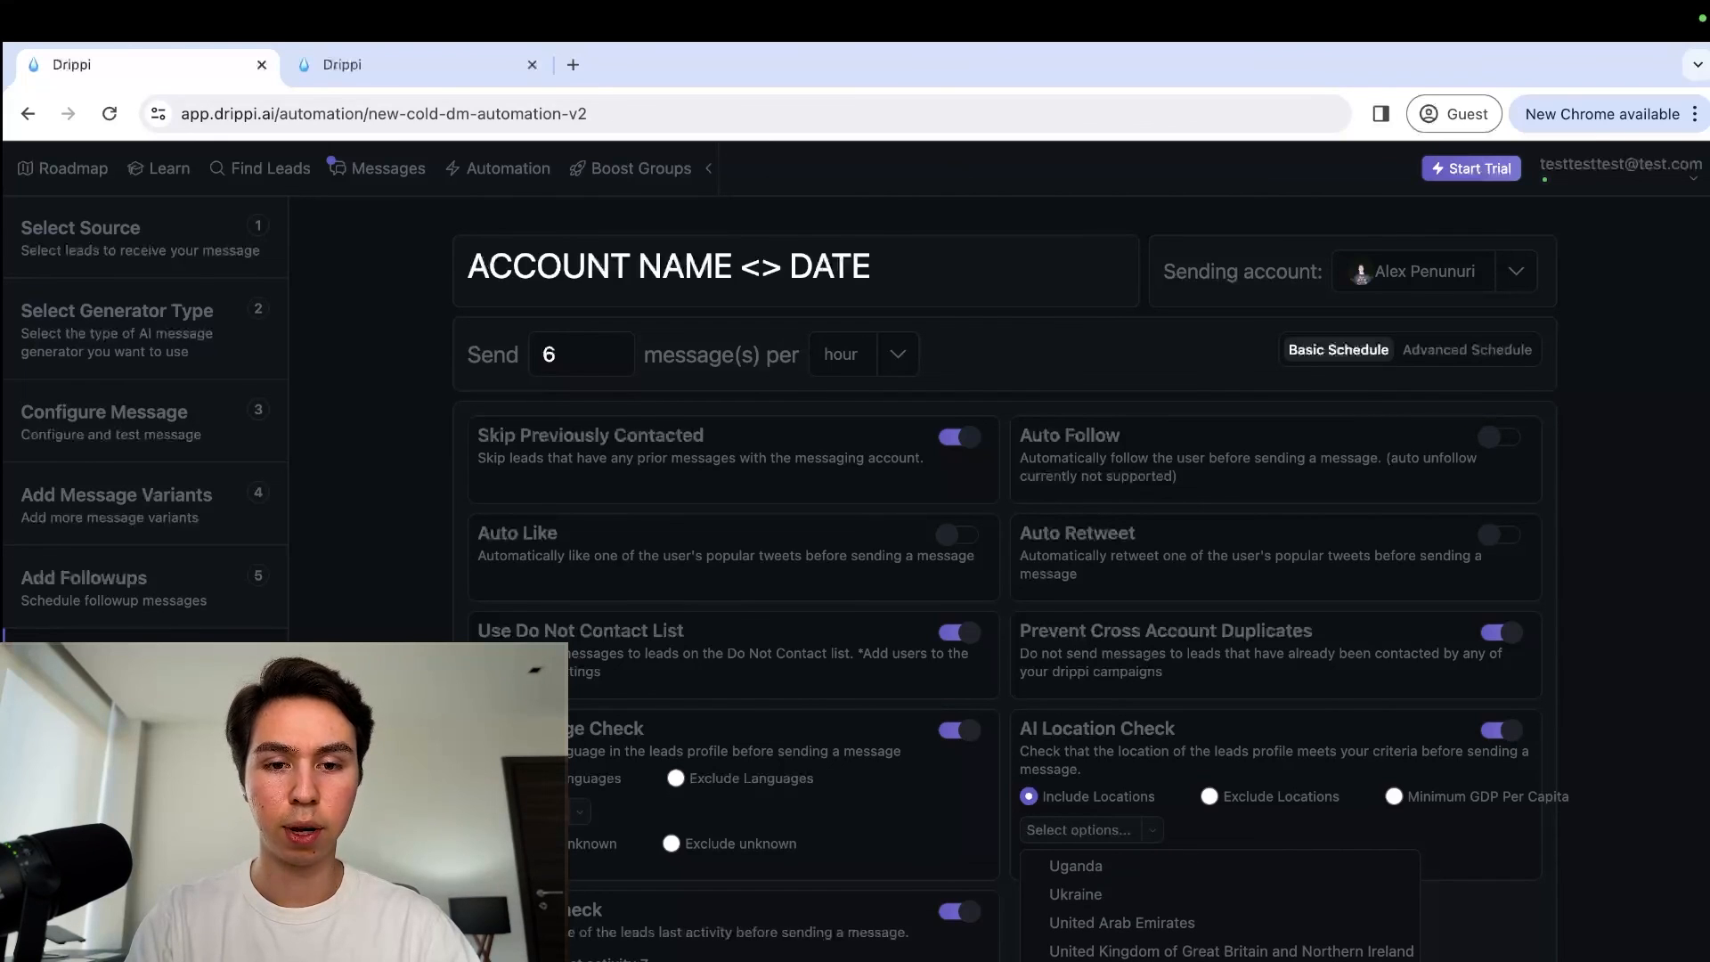
pyautogui.click(1149, 960)
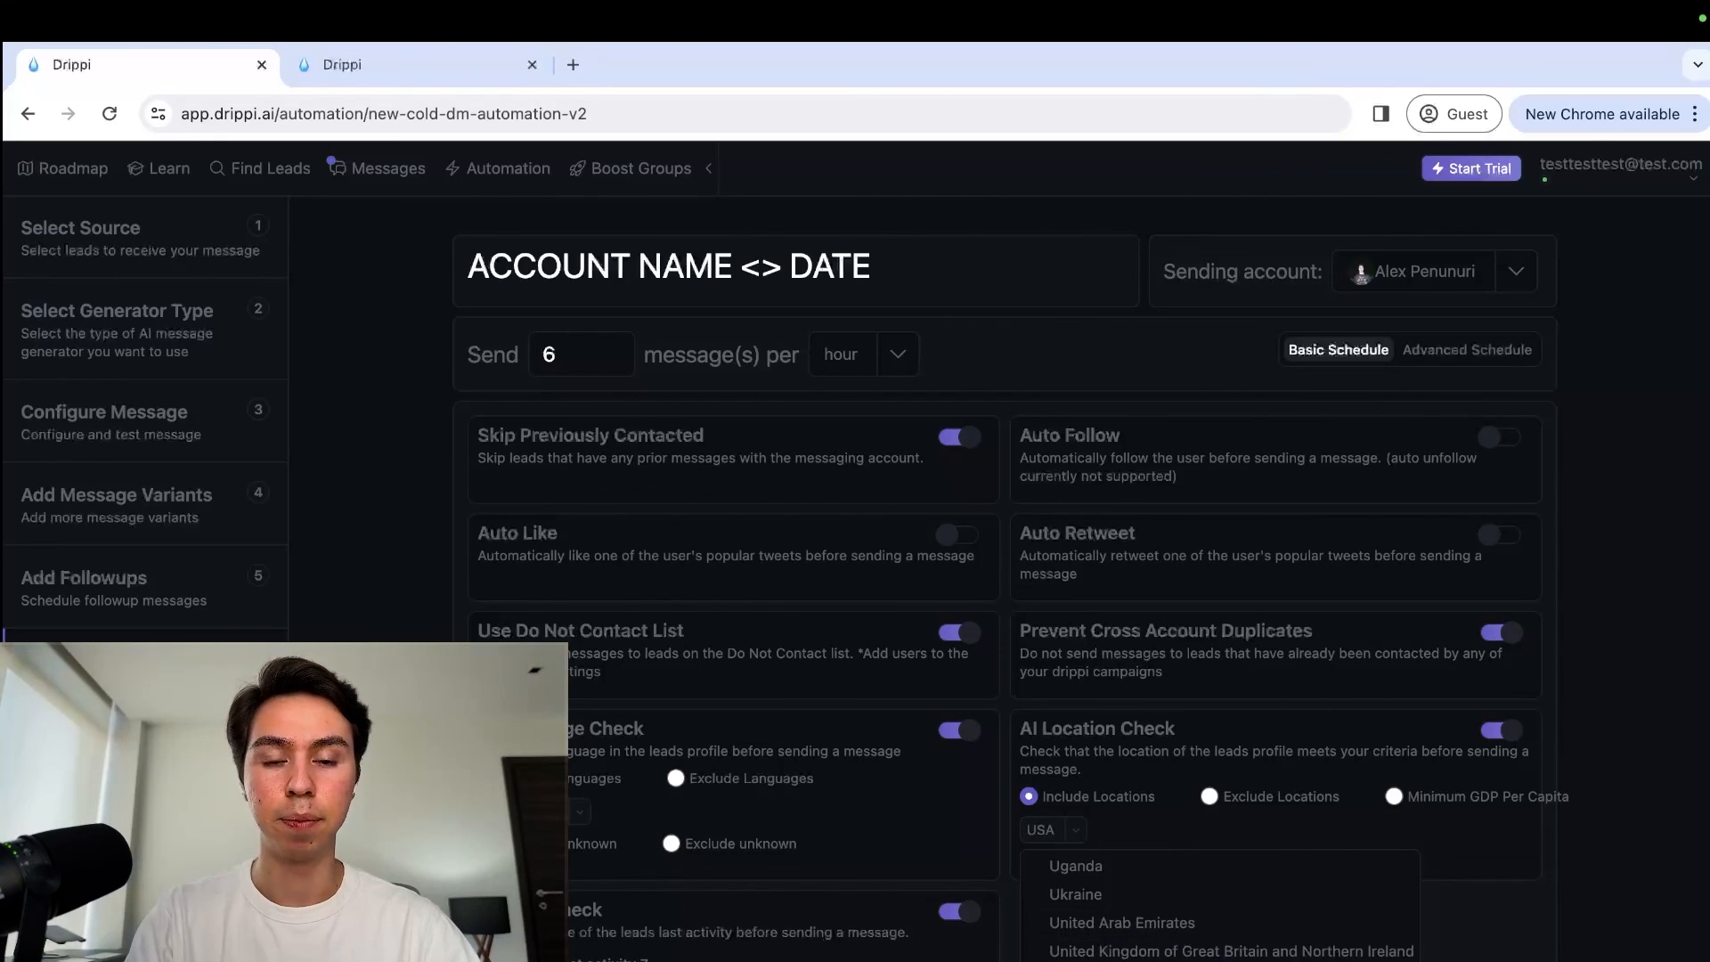
pyautogui.click(1158, 953)
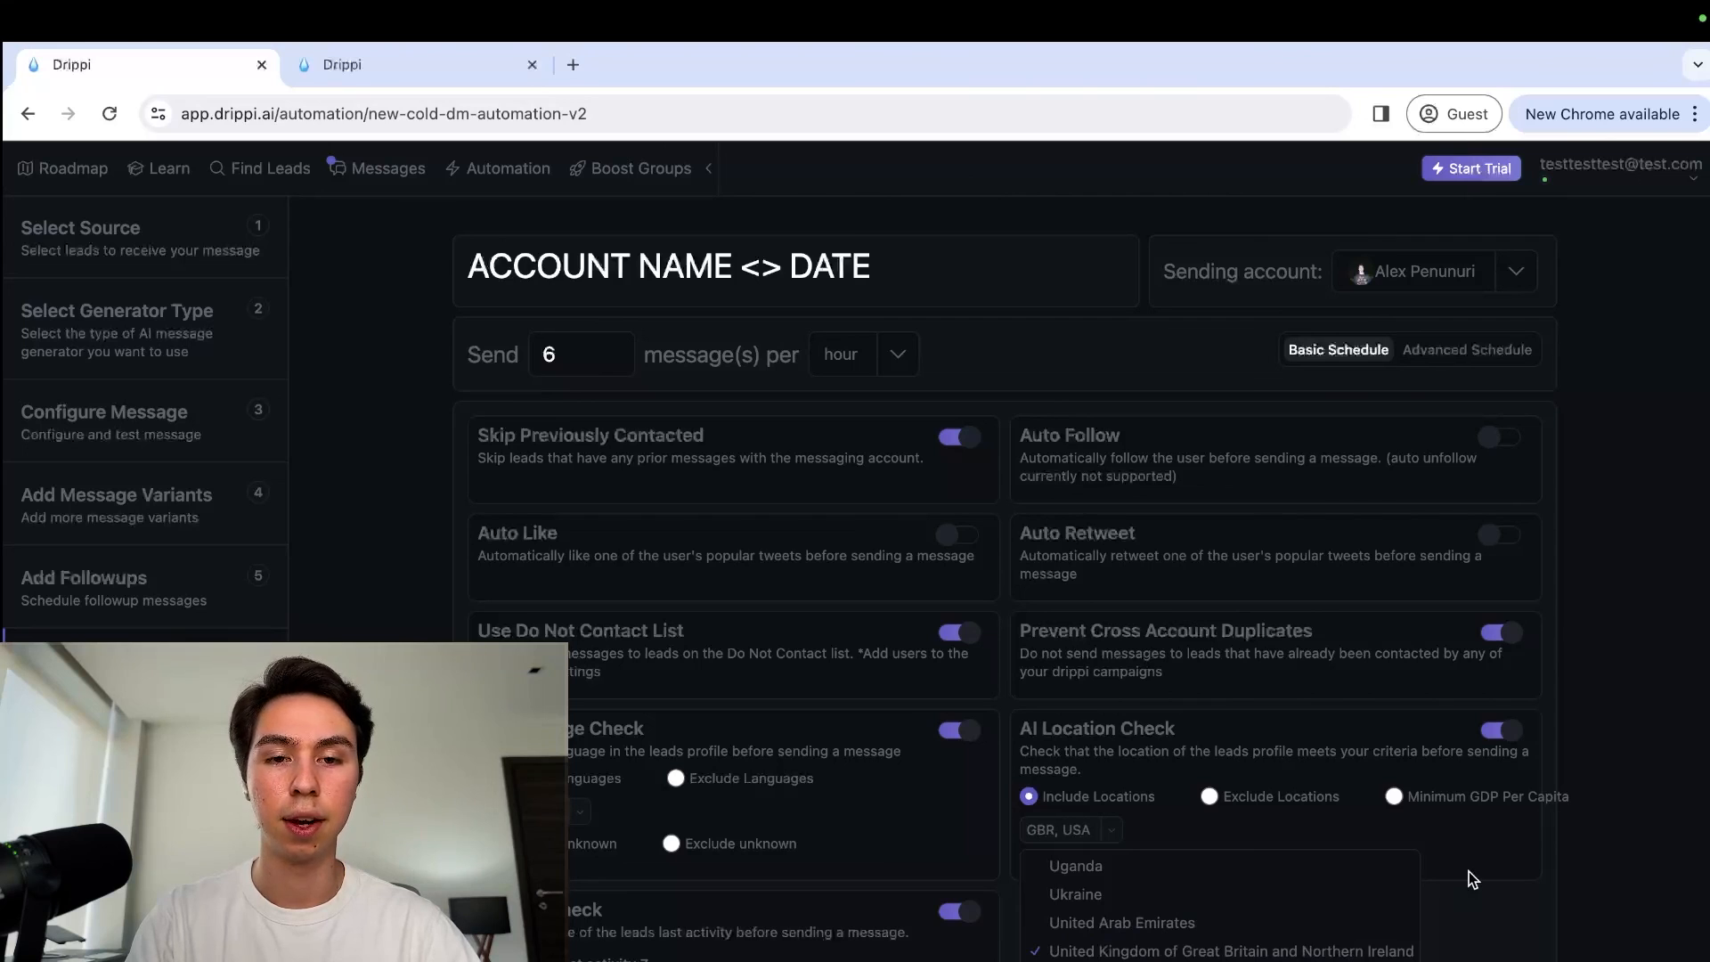
pyautogui.click(1470, 876)
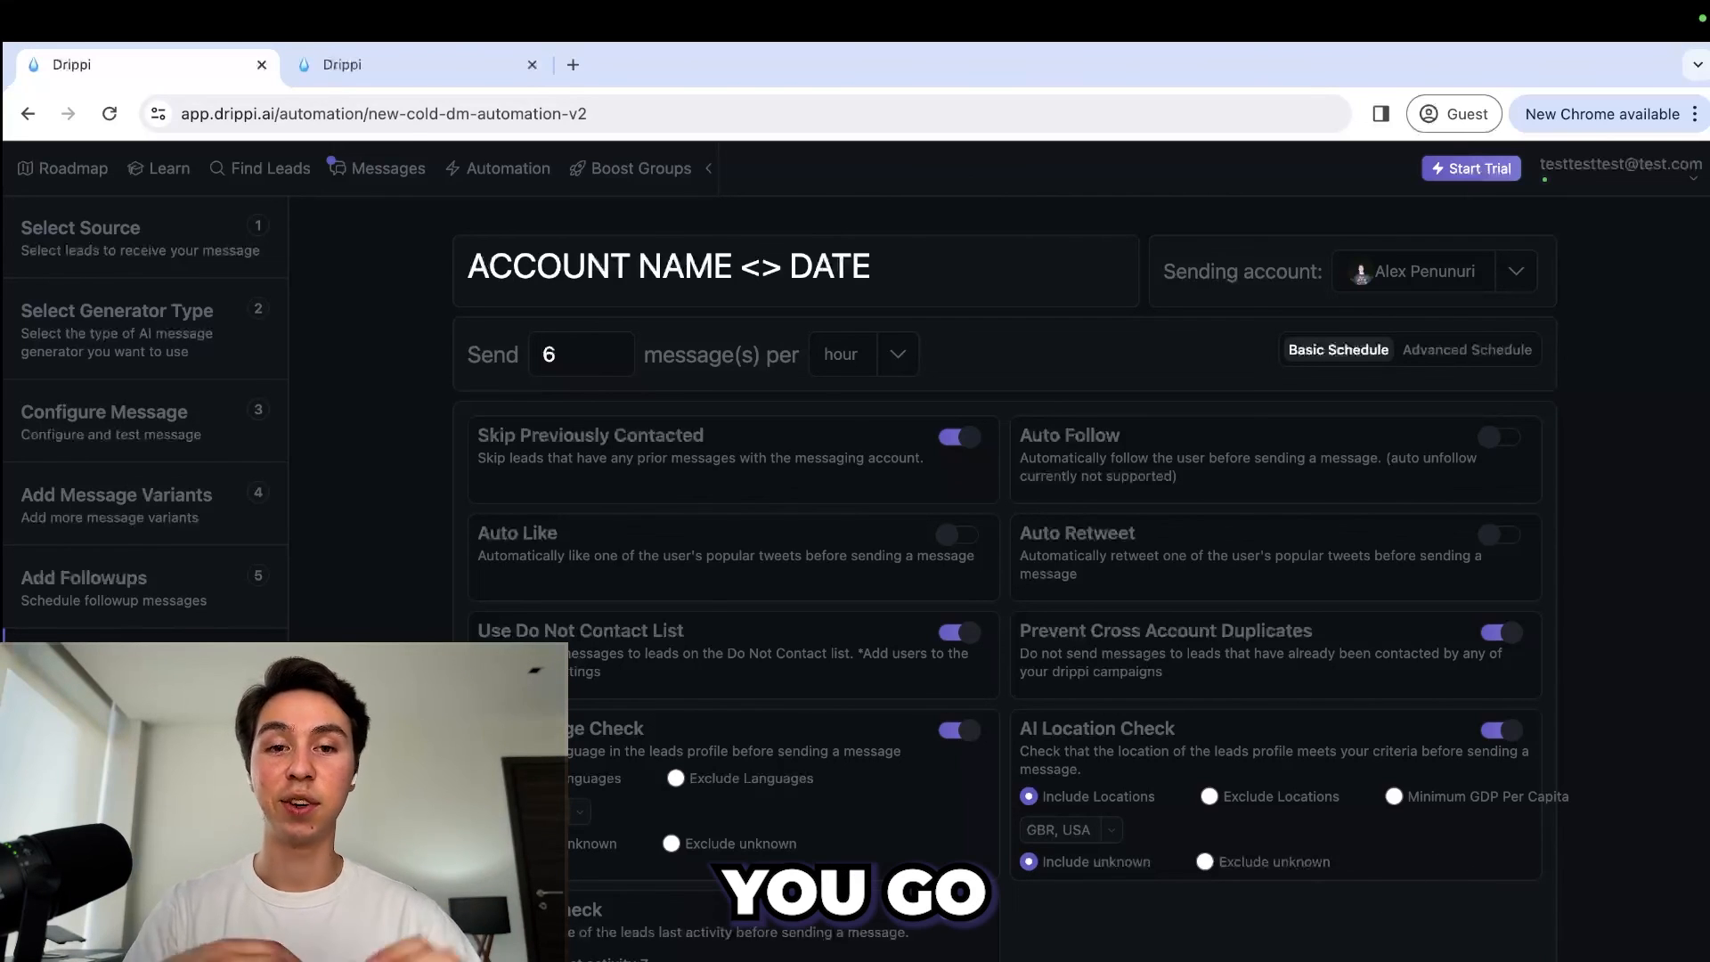